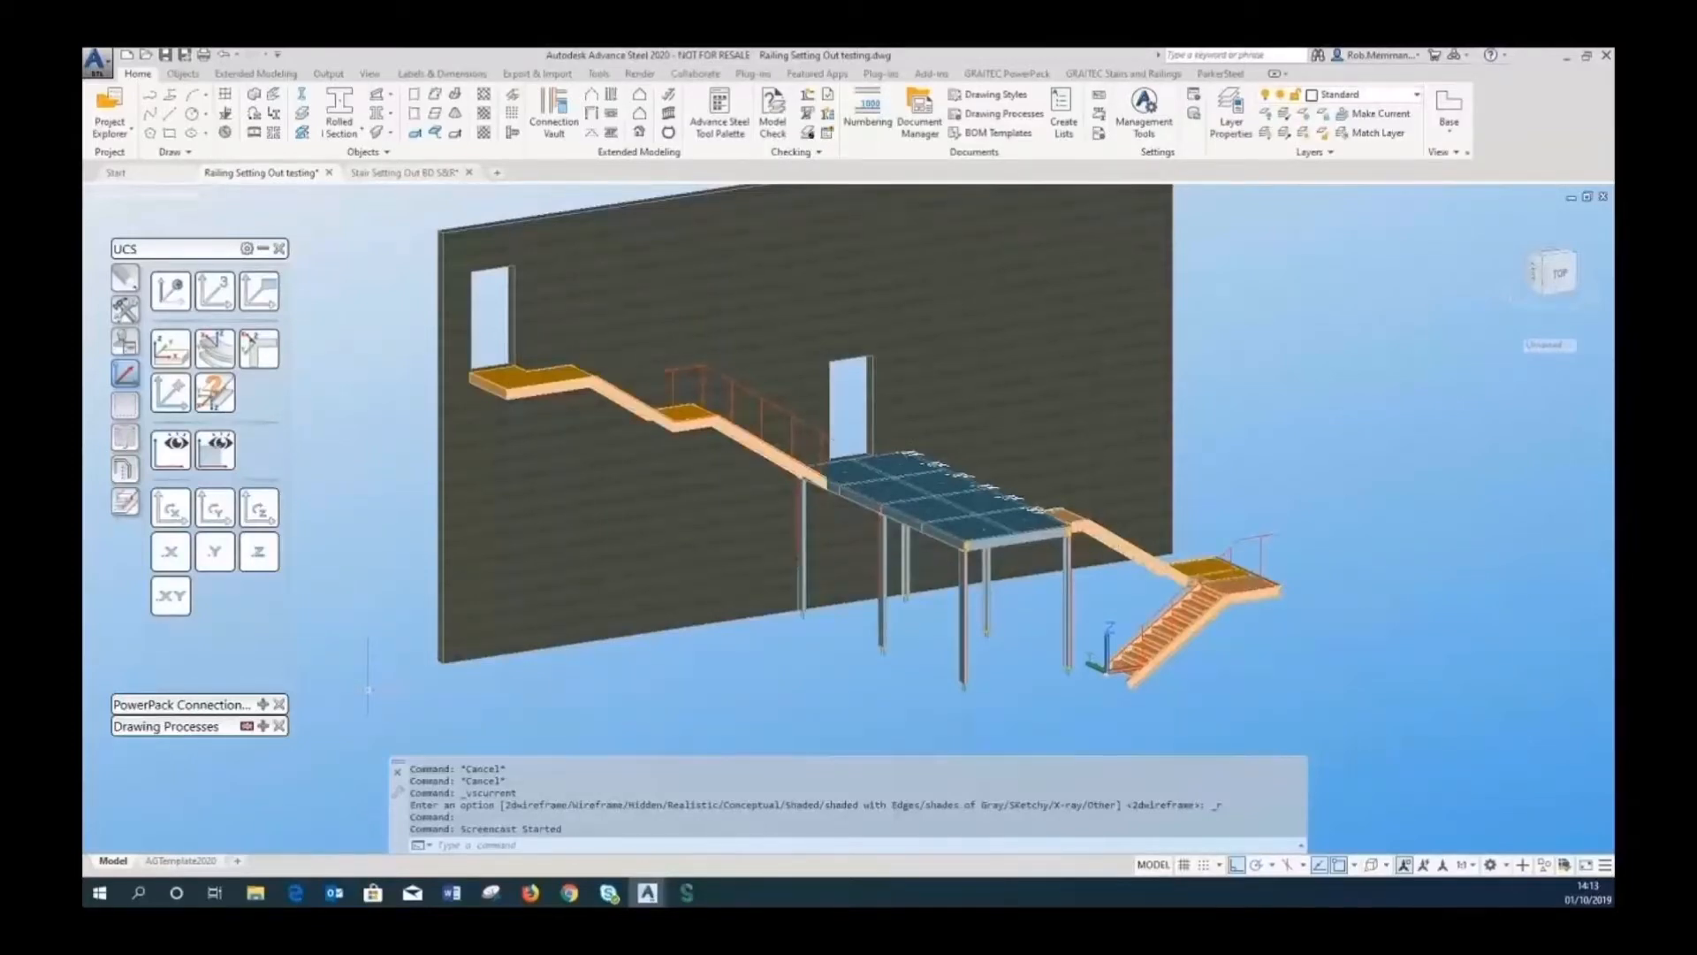
# Examine the lower stair flight and the railing setting-out lines beside its landing.
pyautogui.scroll(5, 1203, 623)
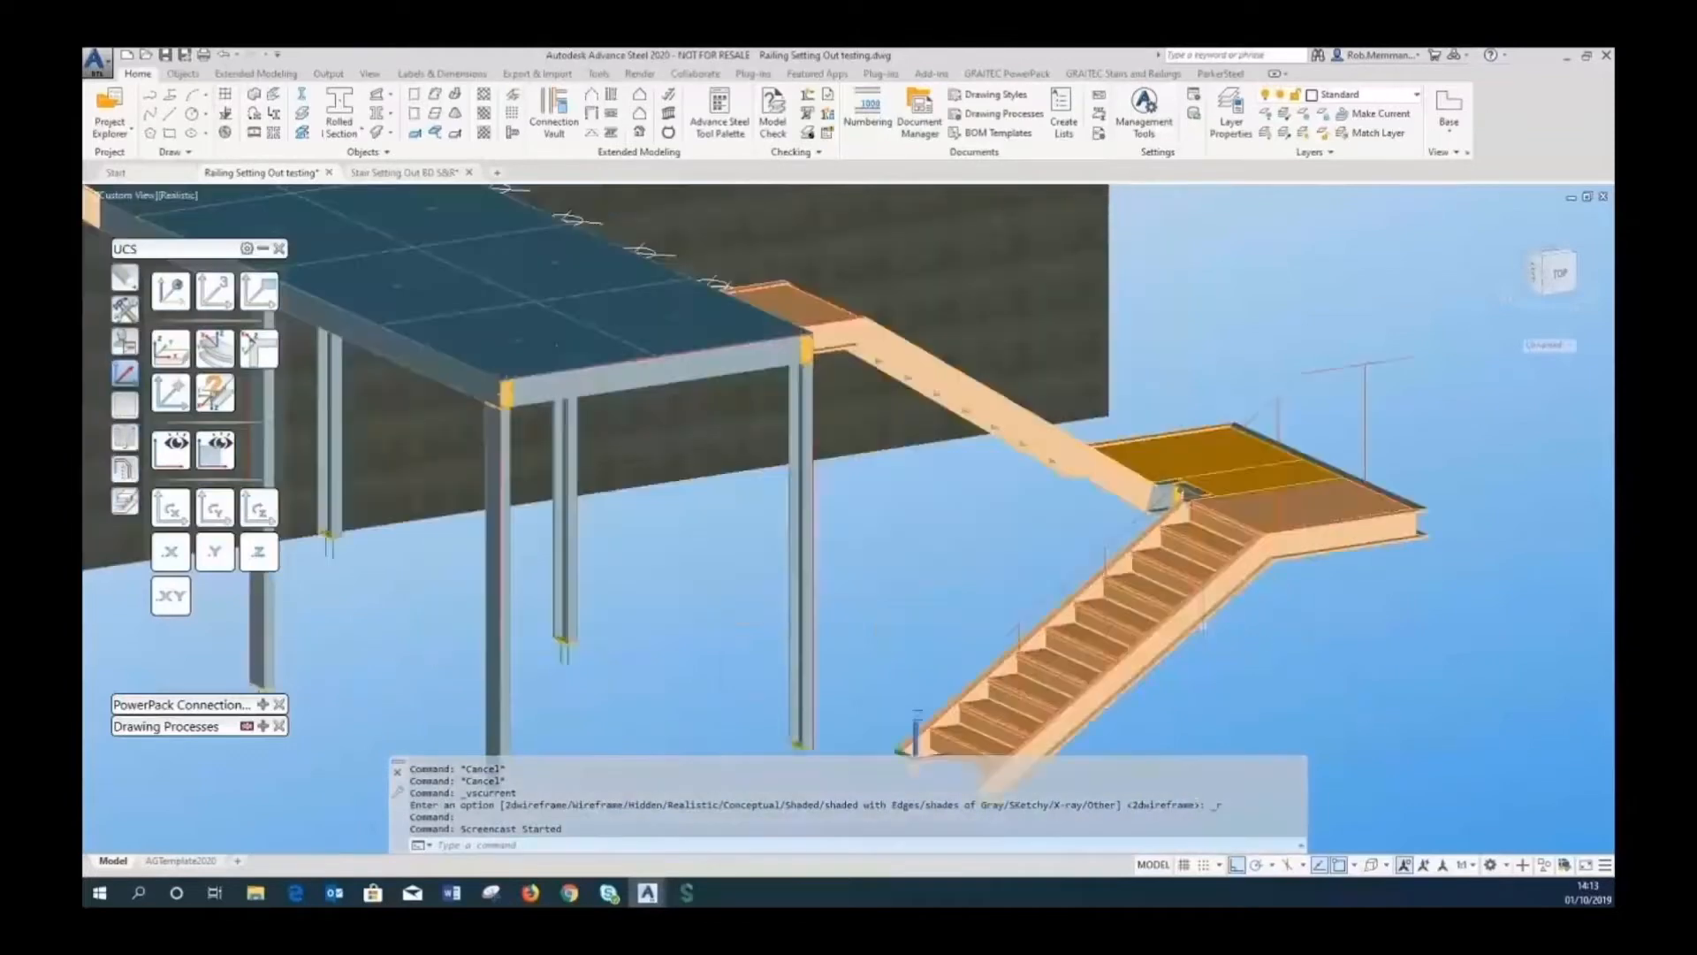
pyautogui.scroll(-2, 1203, 619)
pyautogui.keyDown('shift'); pyautogui.moveTo(1213, 623); pyautogui.dragTo(1192, 594, button='middle'); pyautogui.keyUp('shift')
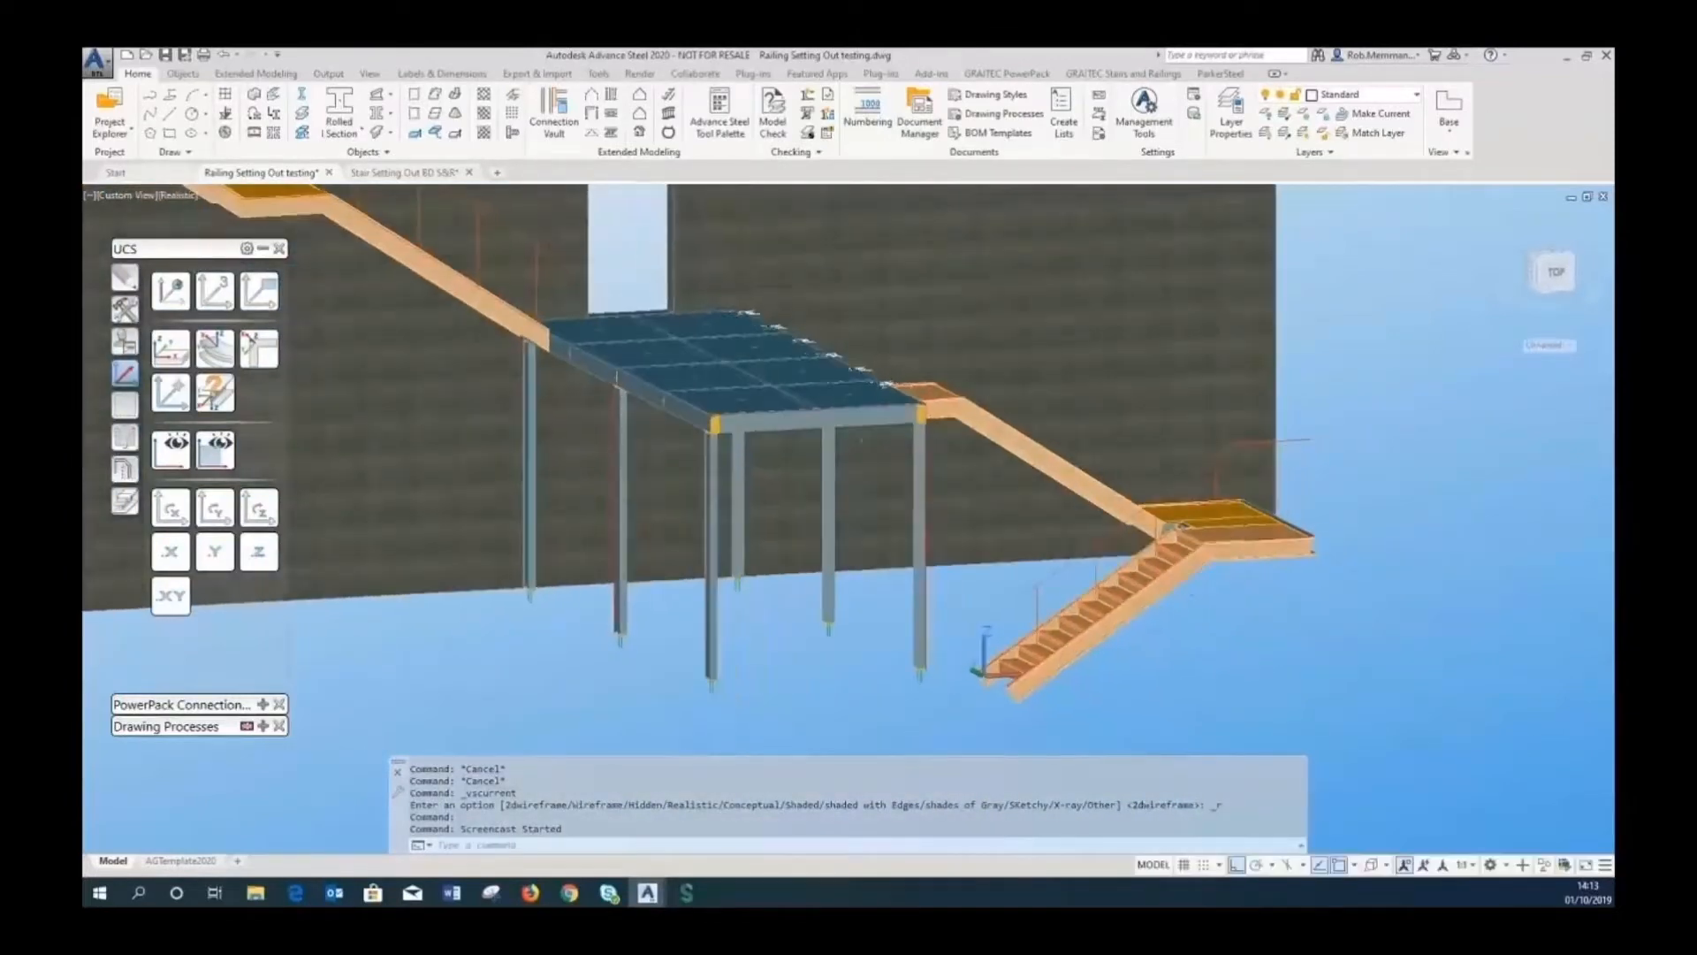
pyautogui.press('Escape')
pyautogui.scroll(2, 1264, 482)
pyautogui.keyDown('shift'); pyautogui.moveTo(1264, 482); pyautogui.dragTo(1281, 473, button='middle'); pyautogui.keyUp('shift')
pyautogui.click(1327, 459)
pyautogui.press('Escape')
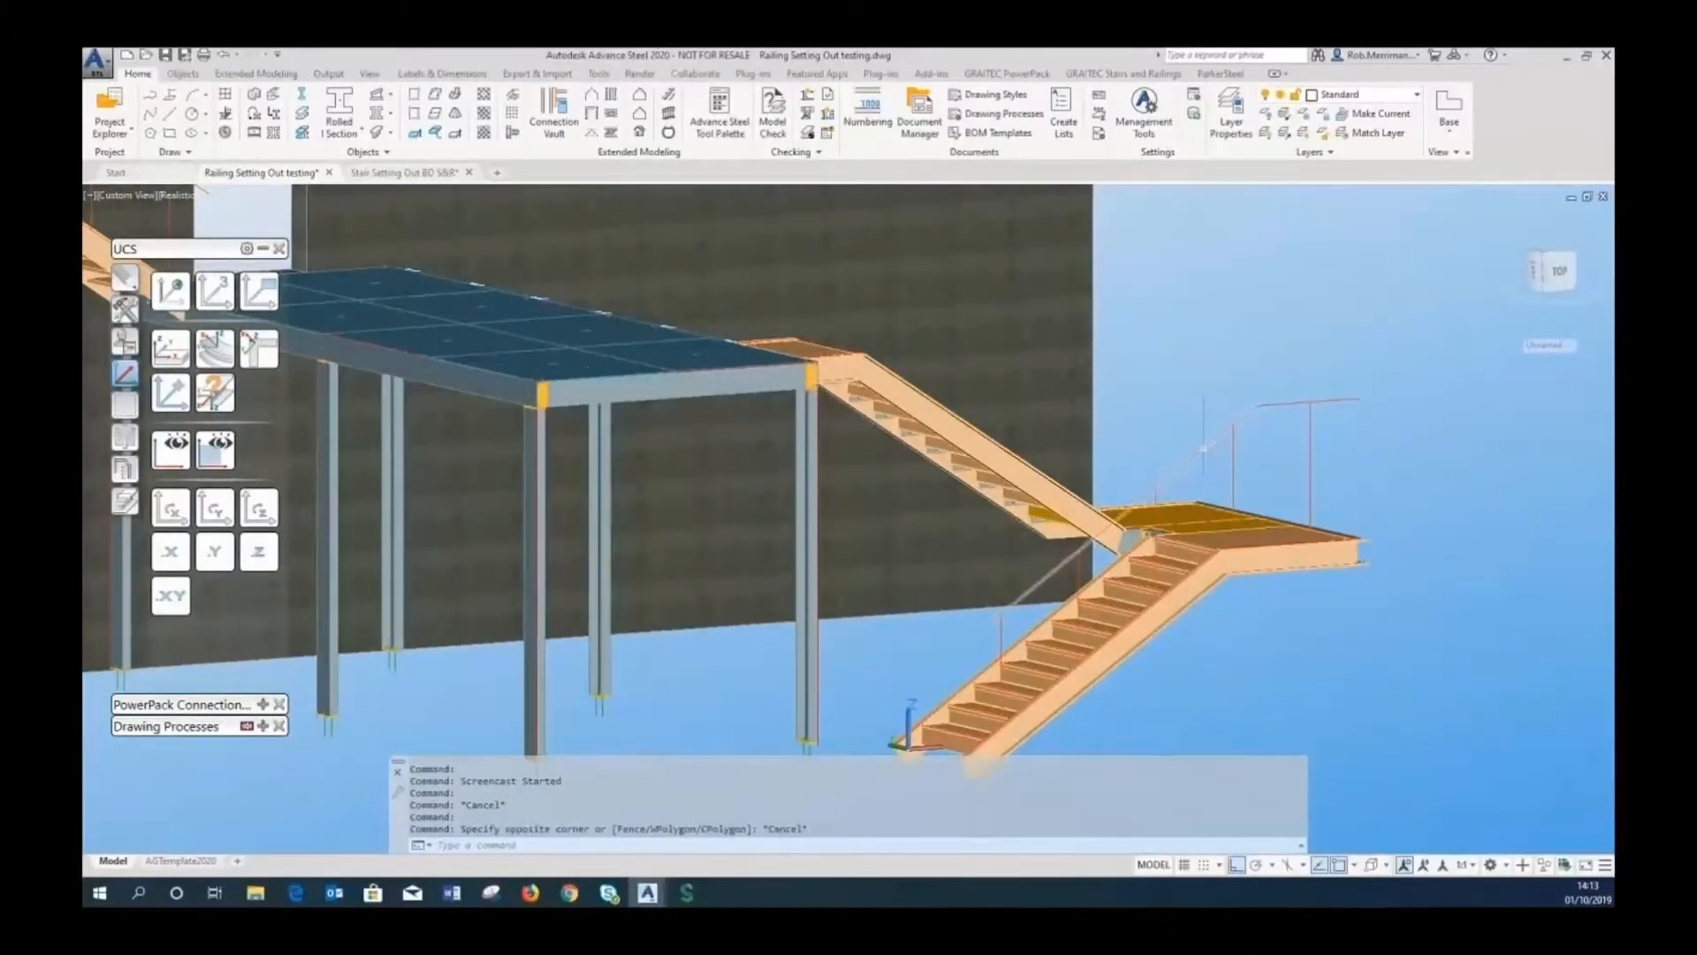
pyautogui.click(1201, 454)
pyautogui.press('Escape')
pyautogui.keyDown('shift'); pyautogui.moveTo(1296, 400); pyautogui.dragTo(606, 455, button='middle'); pyautogui.keyUp('shift')
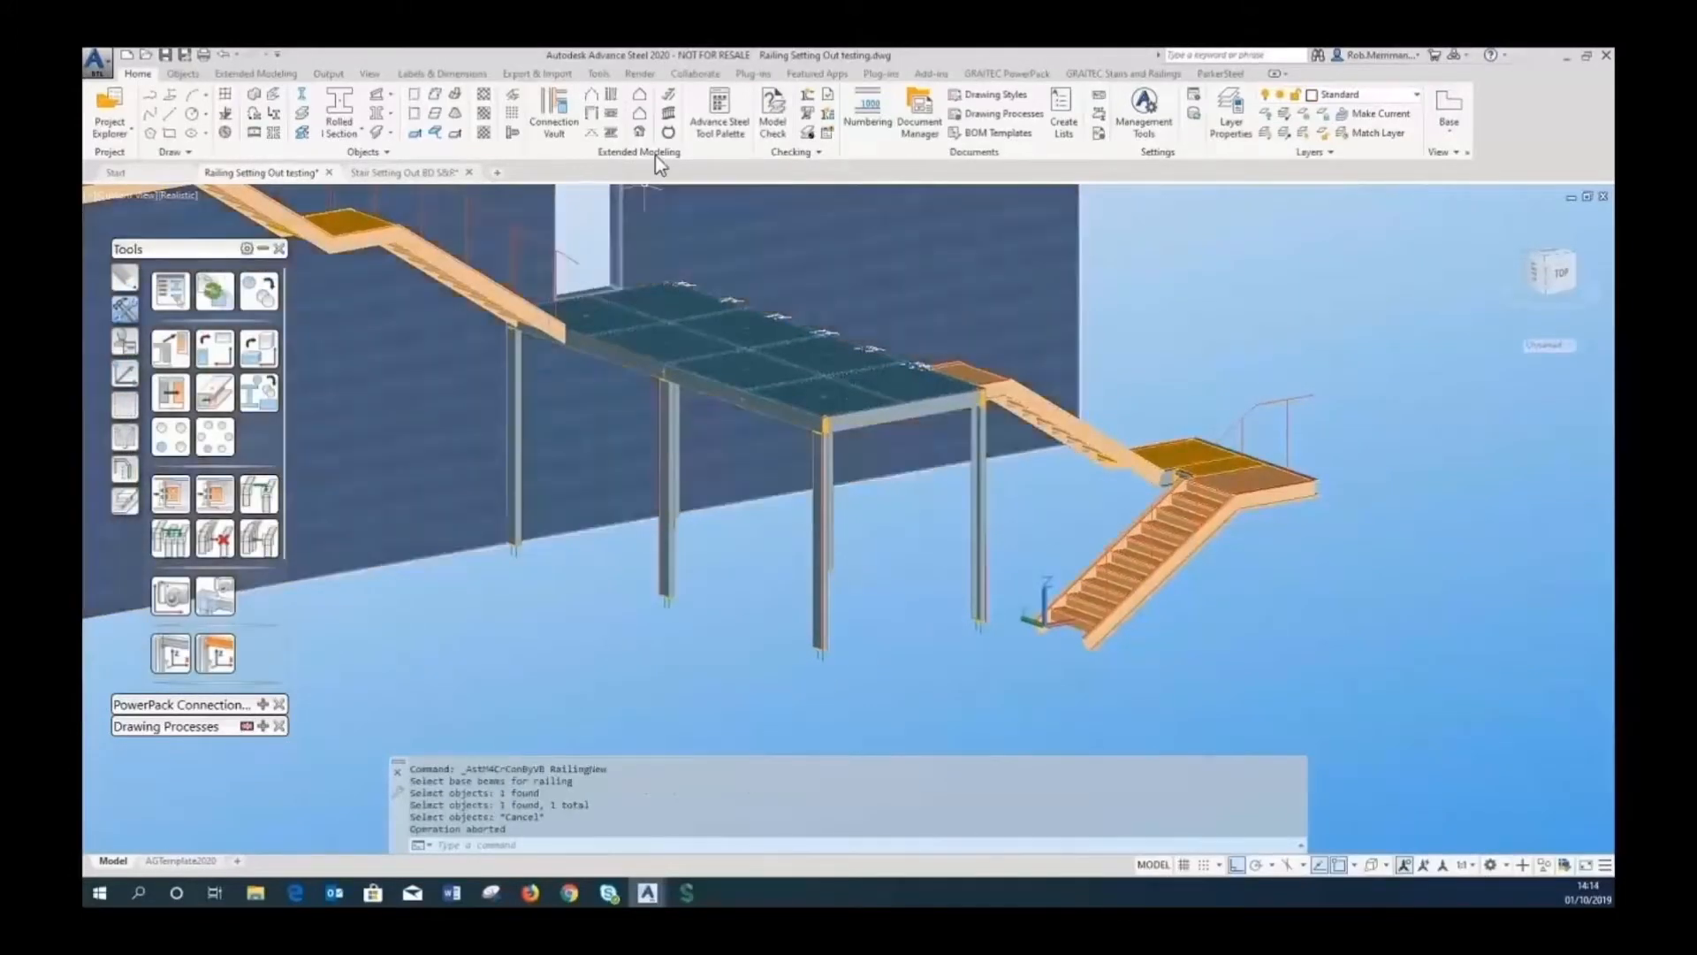
# Start a railing on the lower flight's outer stringer and landing beam, from the bottom tread's nosing to the landing's far end.
pyautogui.click(669, 113)
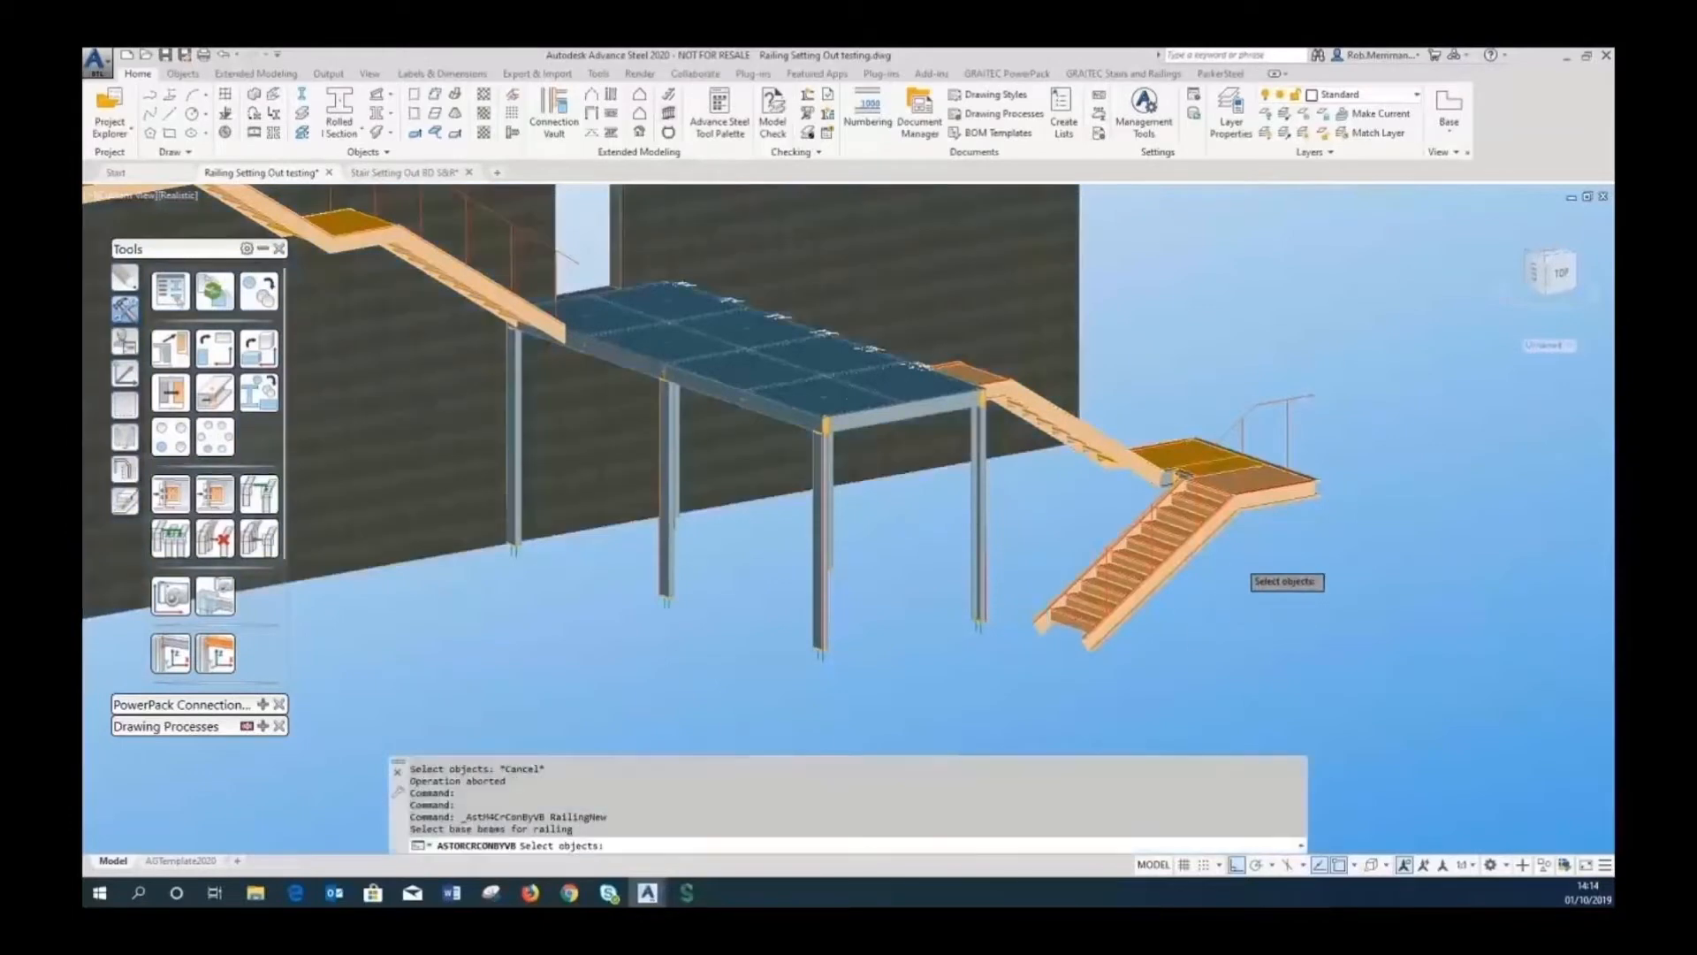
pyautogui.scroll(3, 1238, 560)
pyautogui.click(1183, 504)
pyautogui.click(1295, 438)
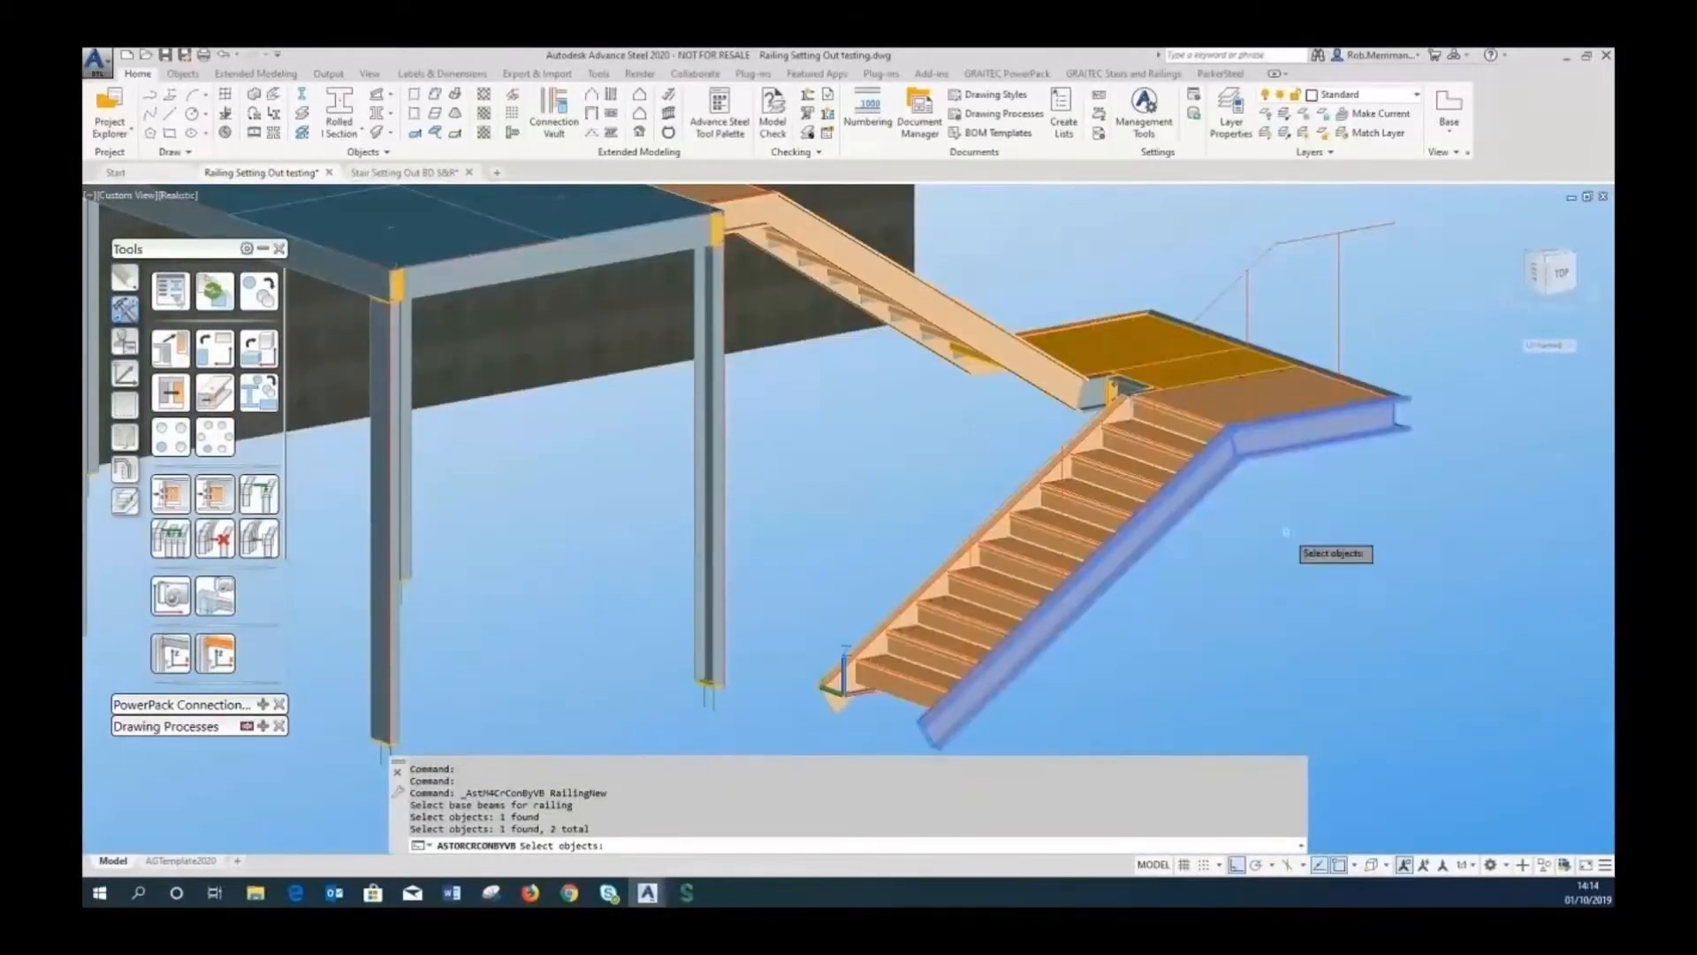
pyautogui.press('Return')
pyautogui.scroll(5, 1004, 707)
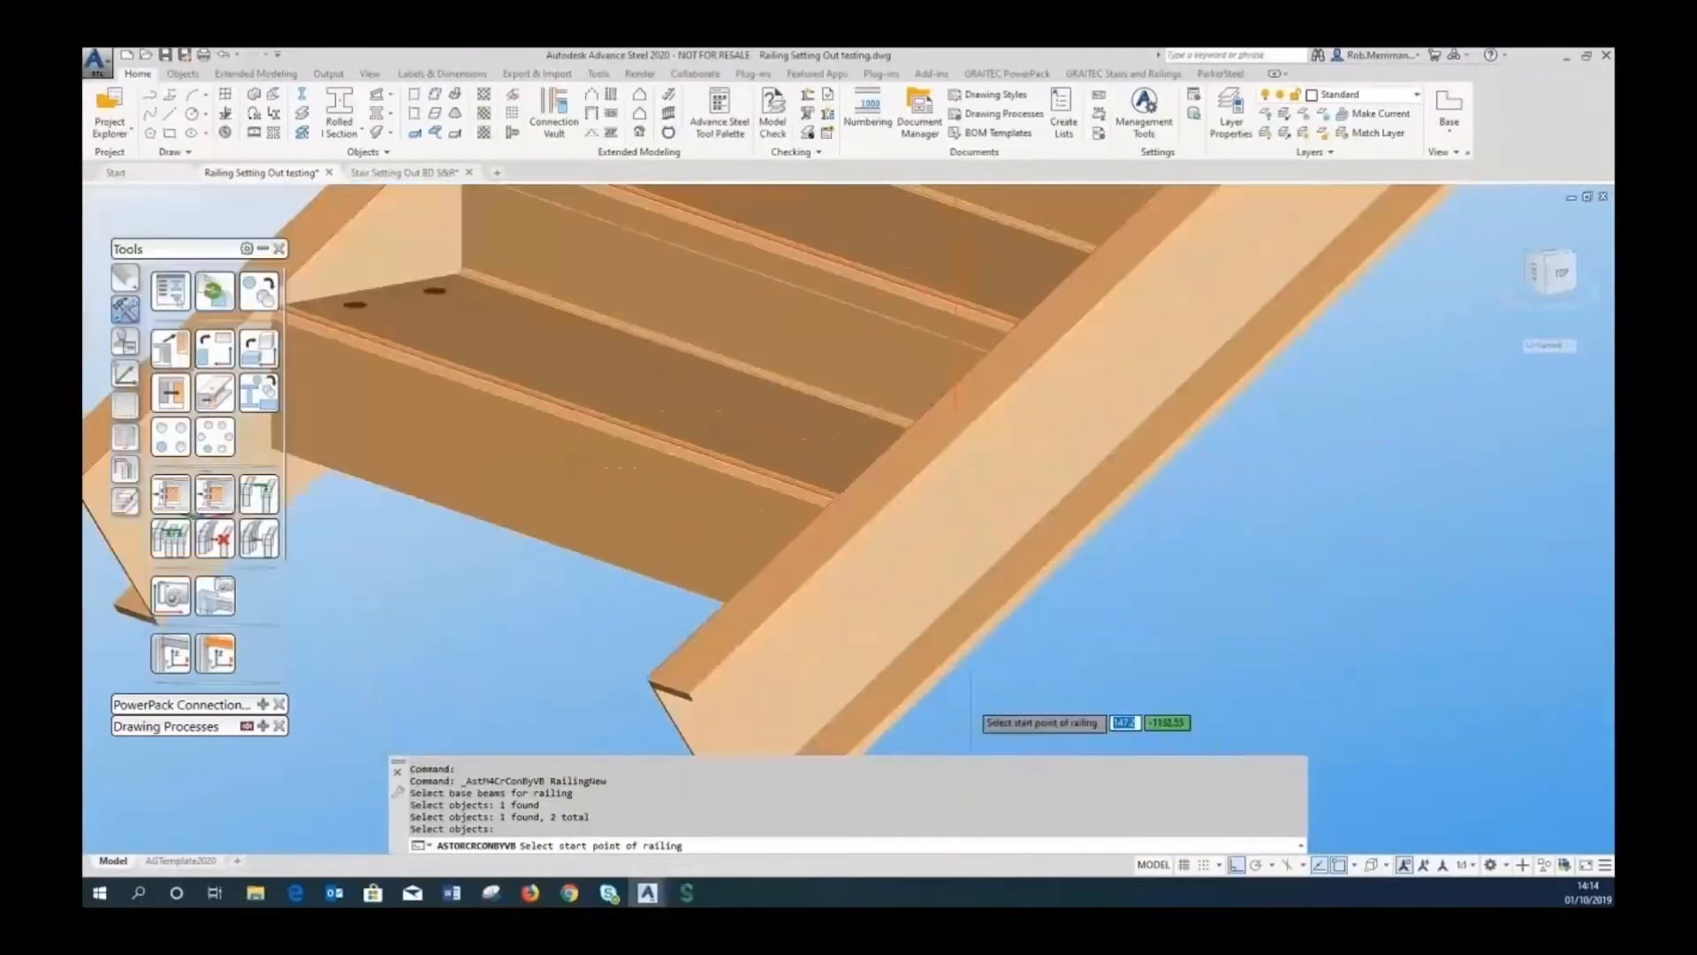
pyautogui.click(843, 501)
pyautogui.scroll(-5, 849, 508)
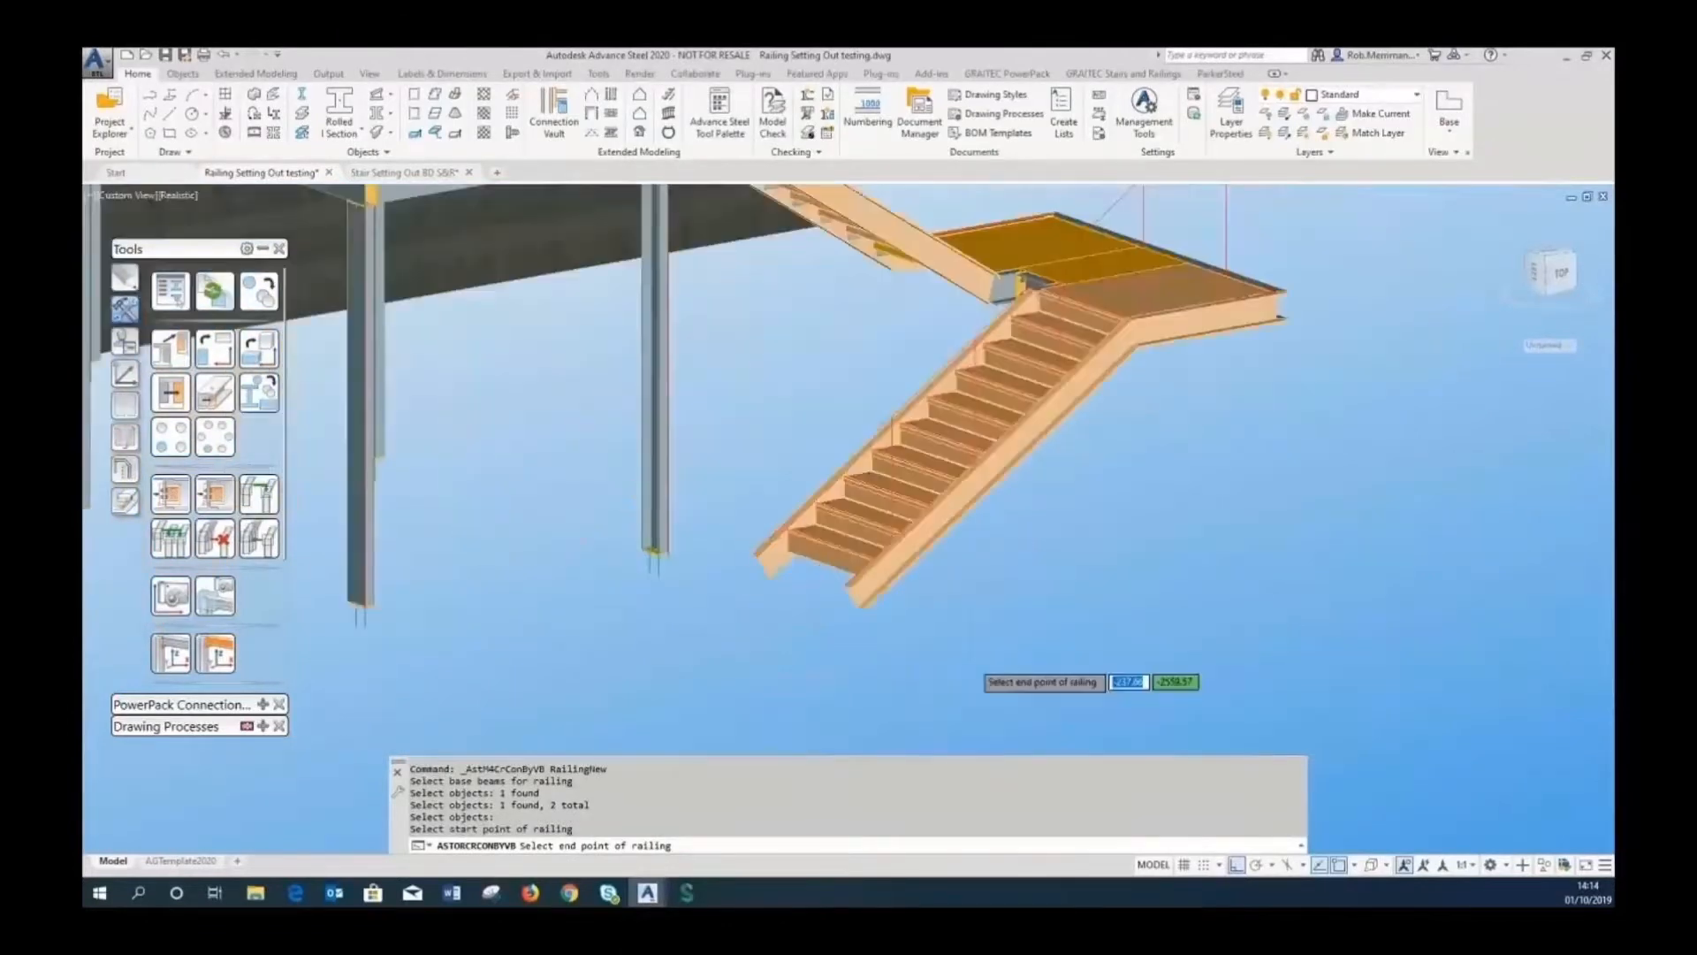
pyautogui.scroll(5, 1282, 305)
pyautogui.click(1220, 373)
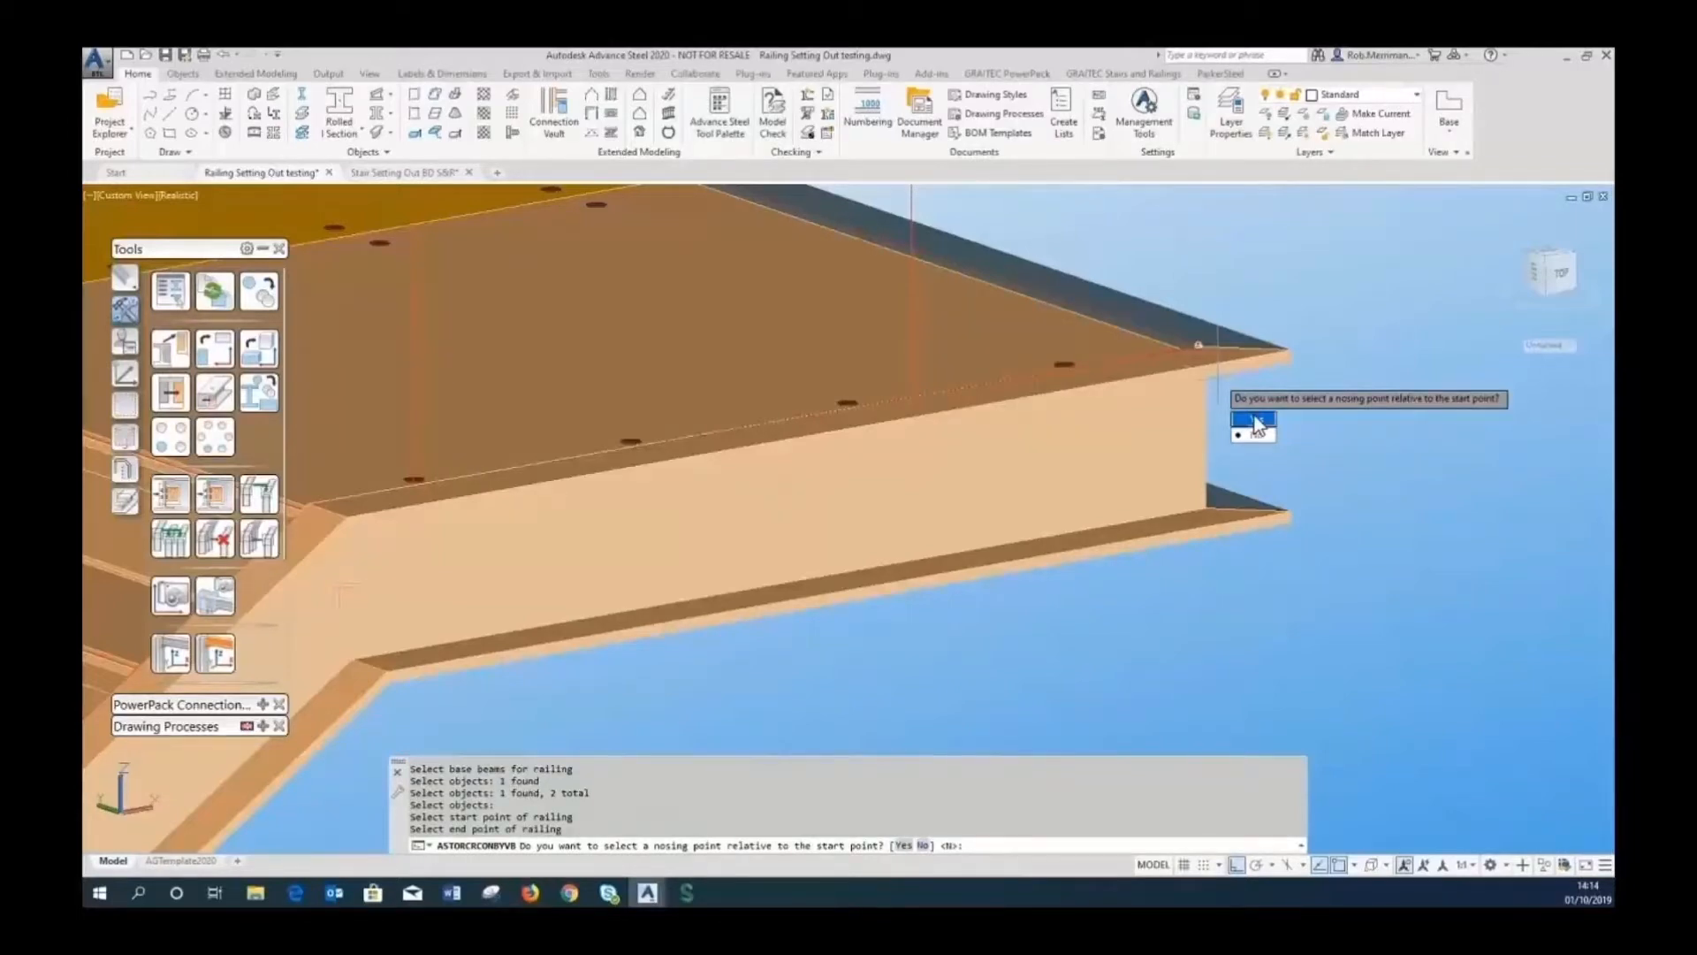
# Choose Yes to define a nosing point relative to the start point and place it on a tread's front edge at the outer stringer.
pyautogui.click(1255, 421)
pyautogui.scroll(-5, 1256, 407)
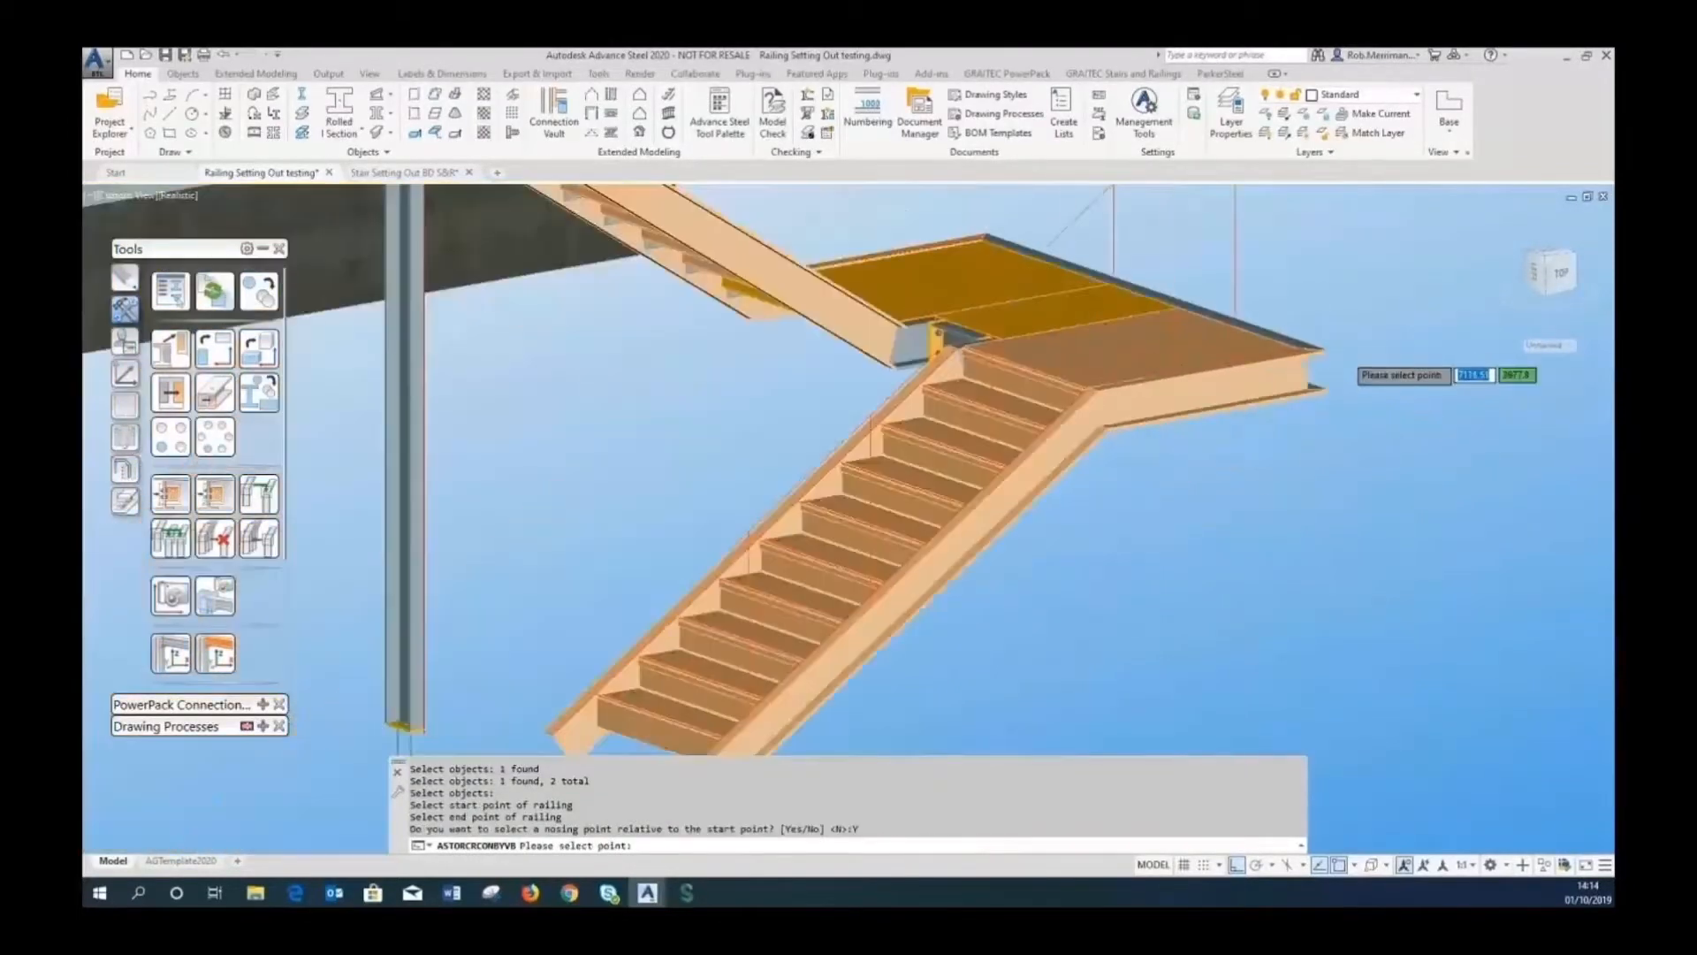
pyautogui.scroll(6, 862, 607)
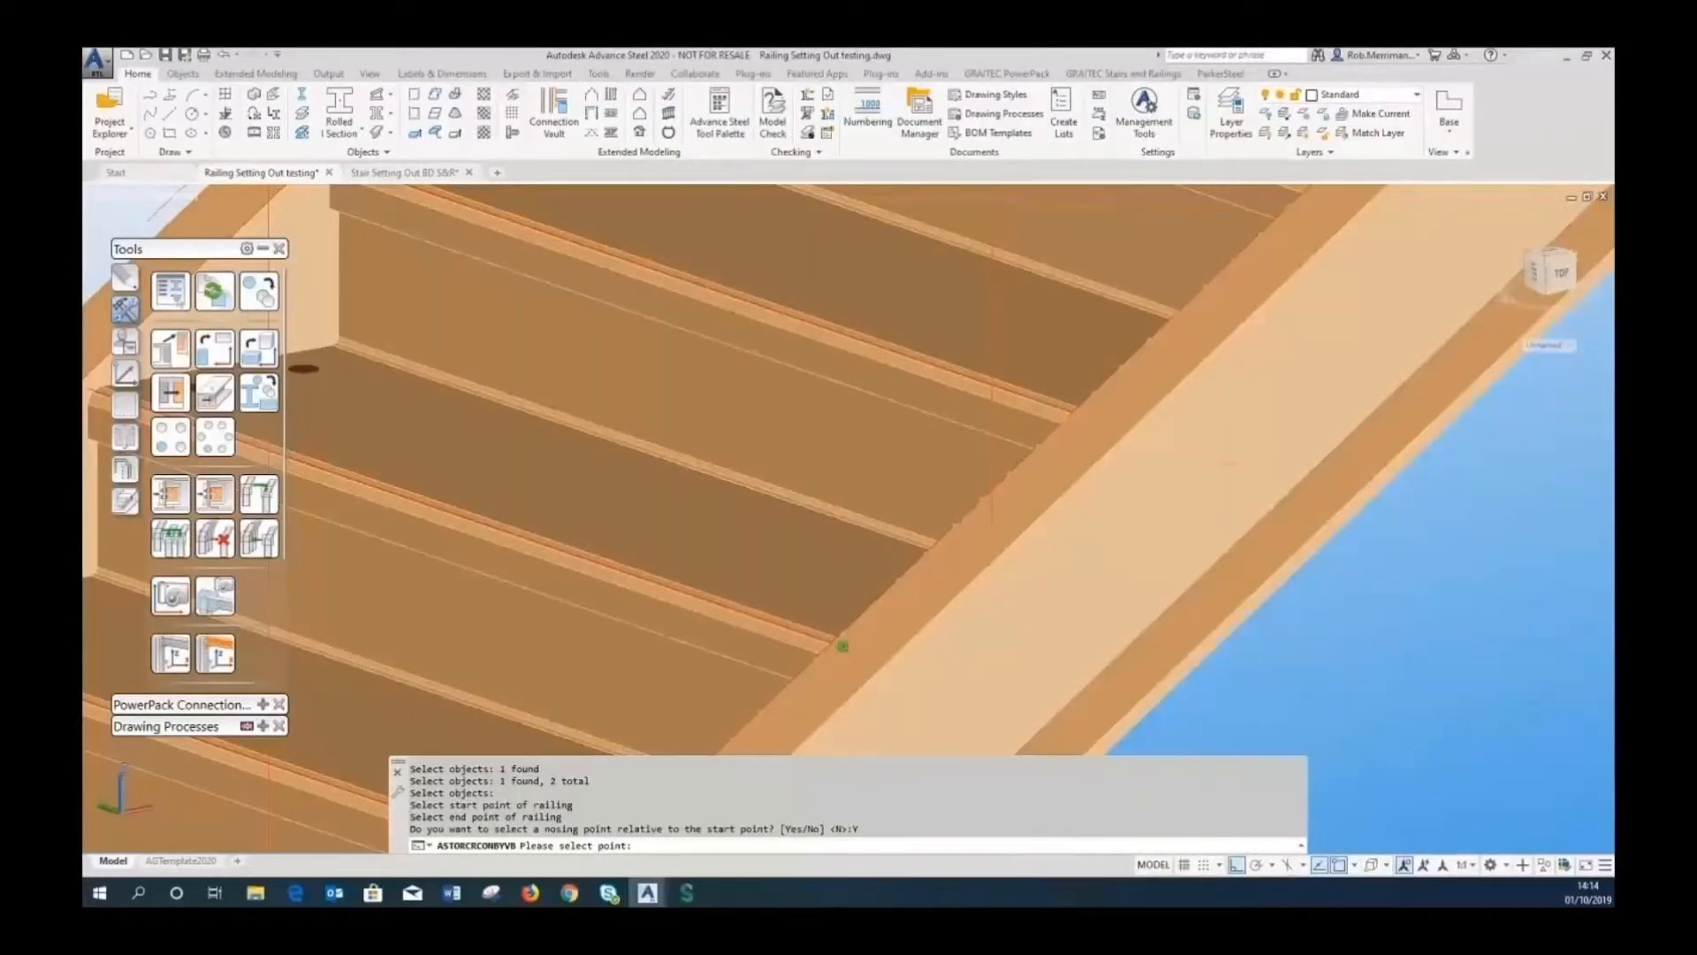
pyautogui.click(843, 646)
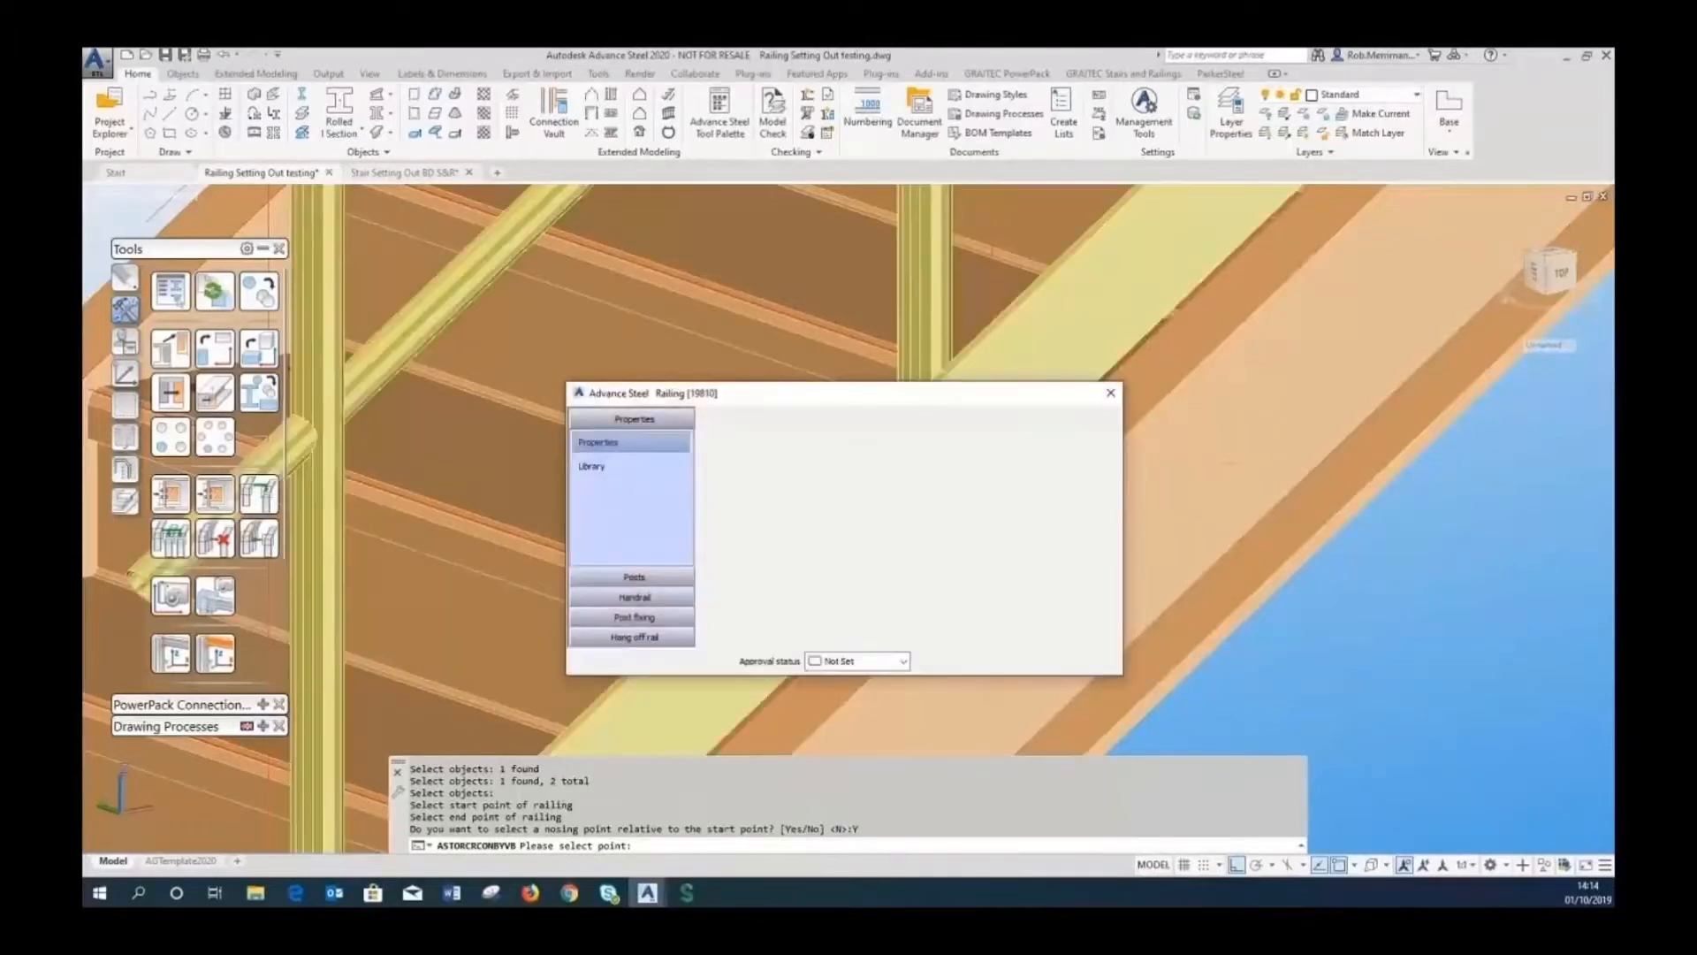
pyautogui.moveTo(839, 396); pyautogui.dragTo(1246, 450)
pyautogui.scroll(-3, 633, 482)
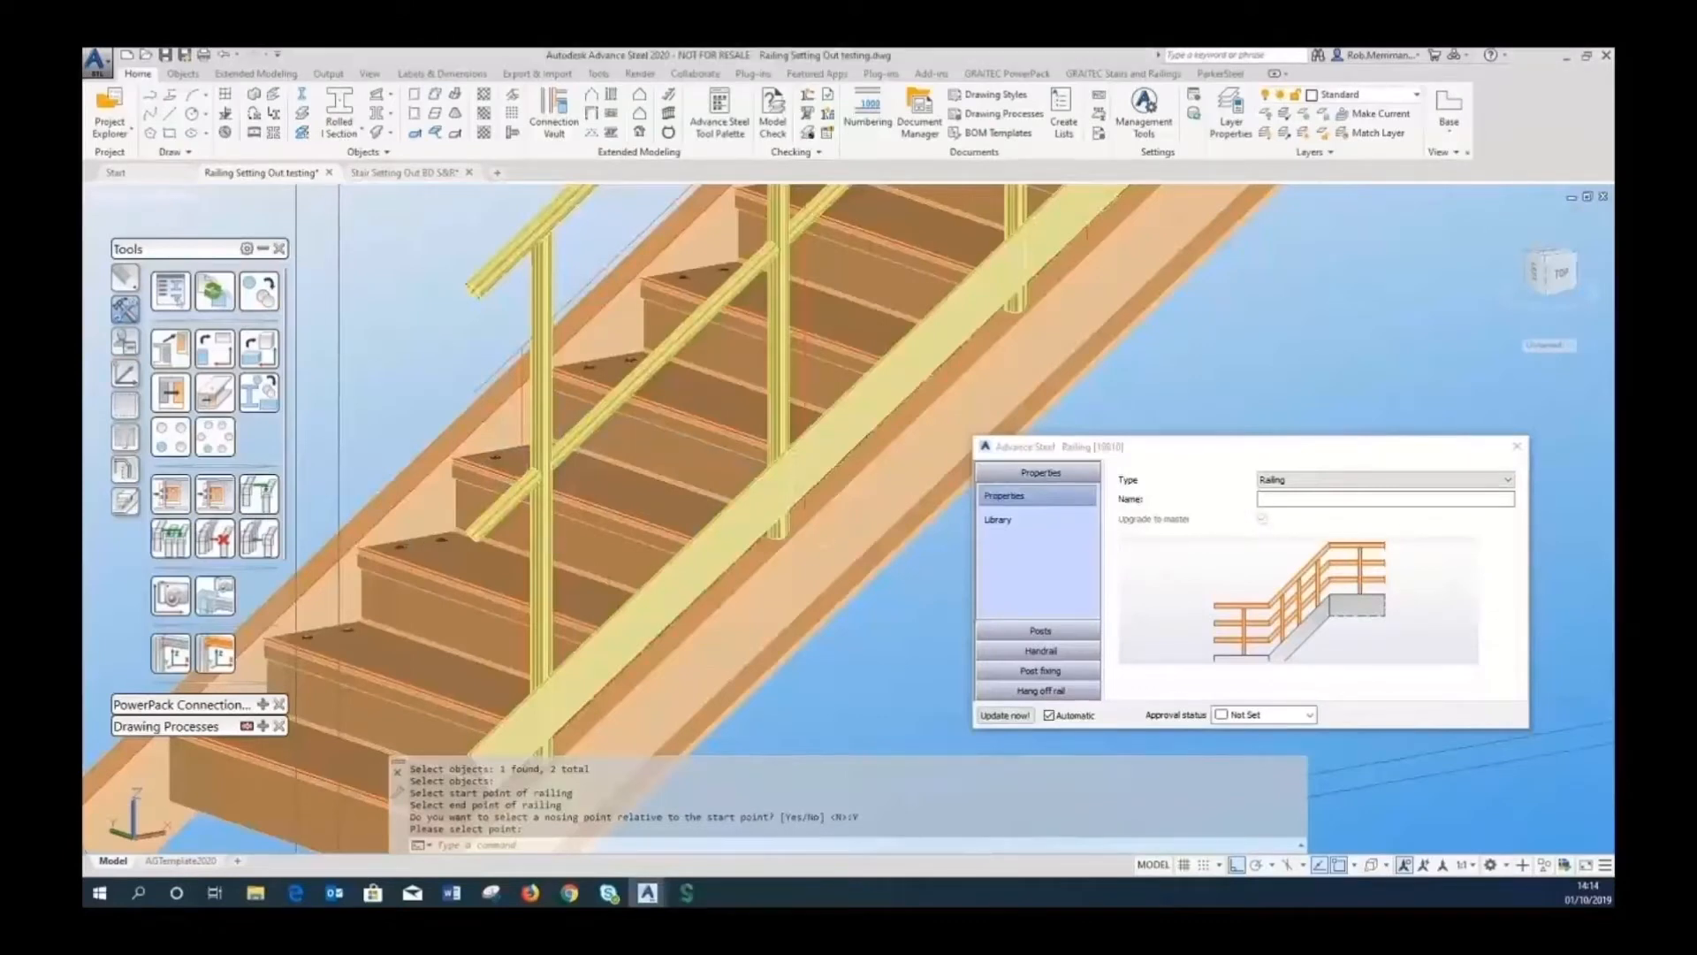
pyautogui.scroll(-3, 594, 621)
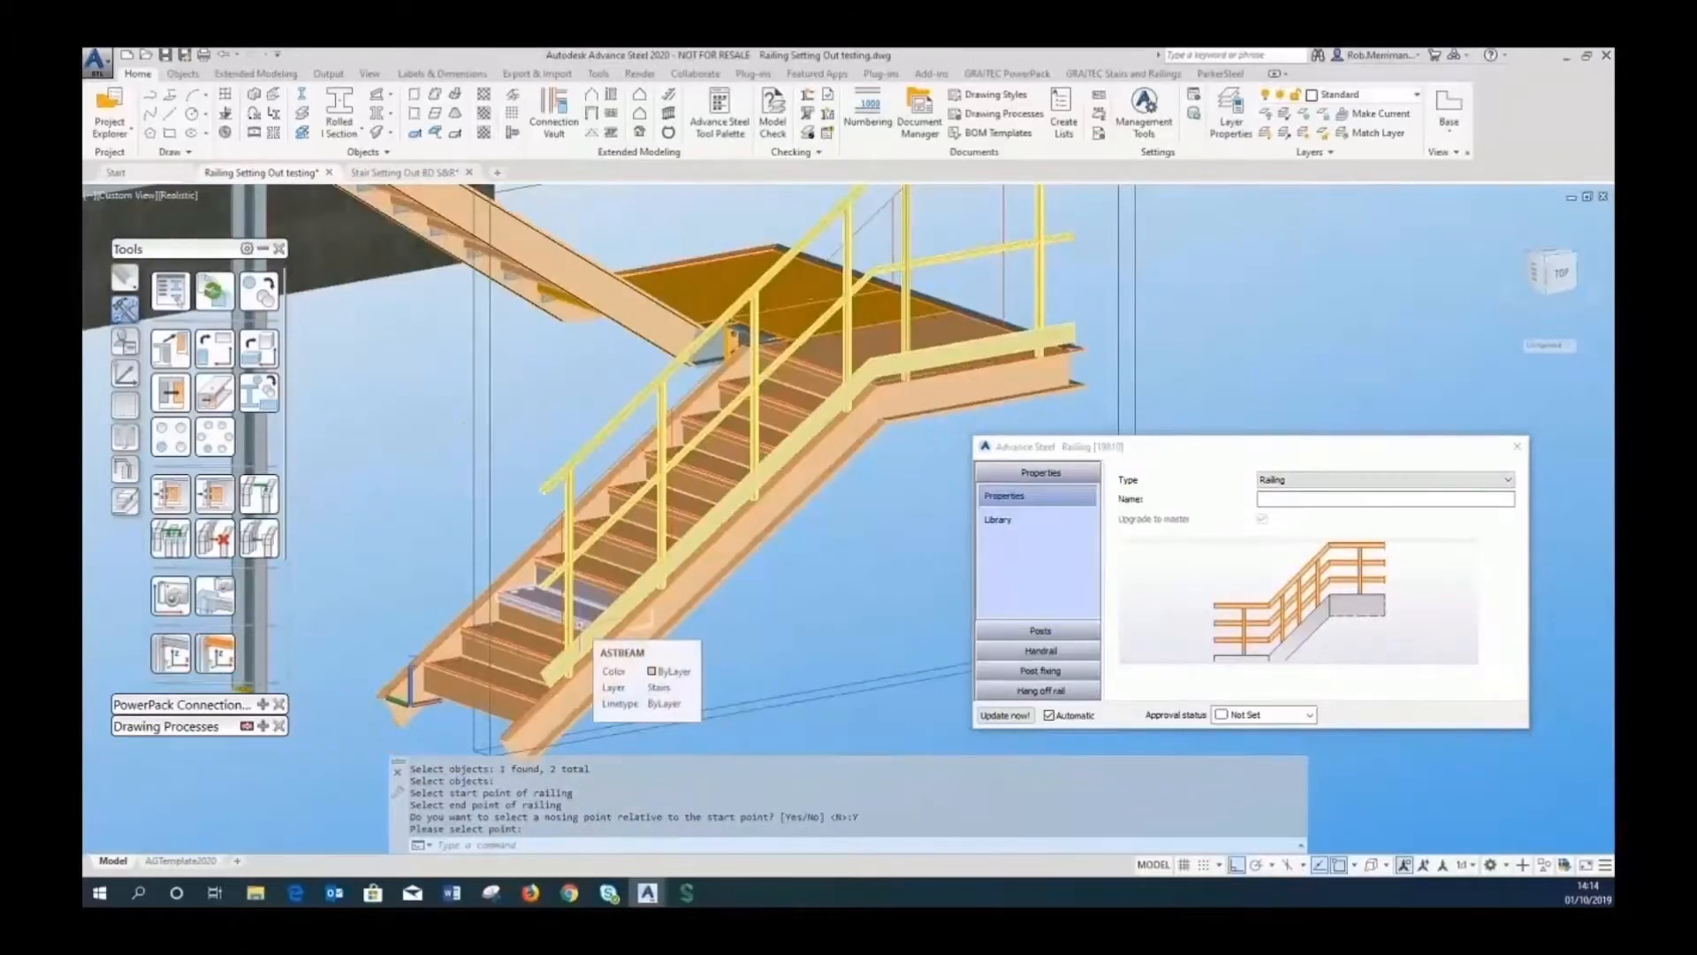
# Change the railing's post section to UK Square Hollow Section SHS40X3.2.
pyautogui.click(1077, 630)
pyautogui.click(1123, 491)
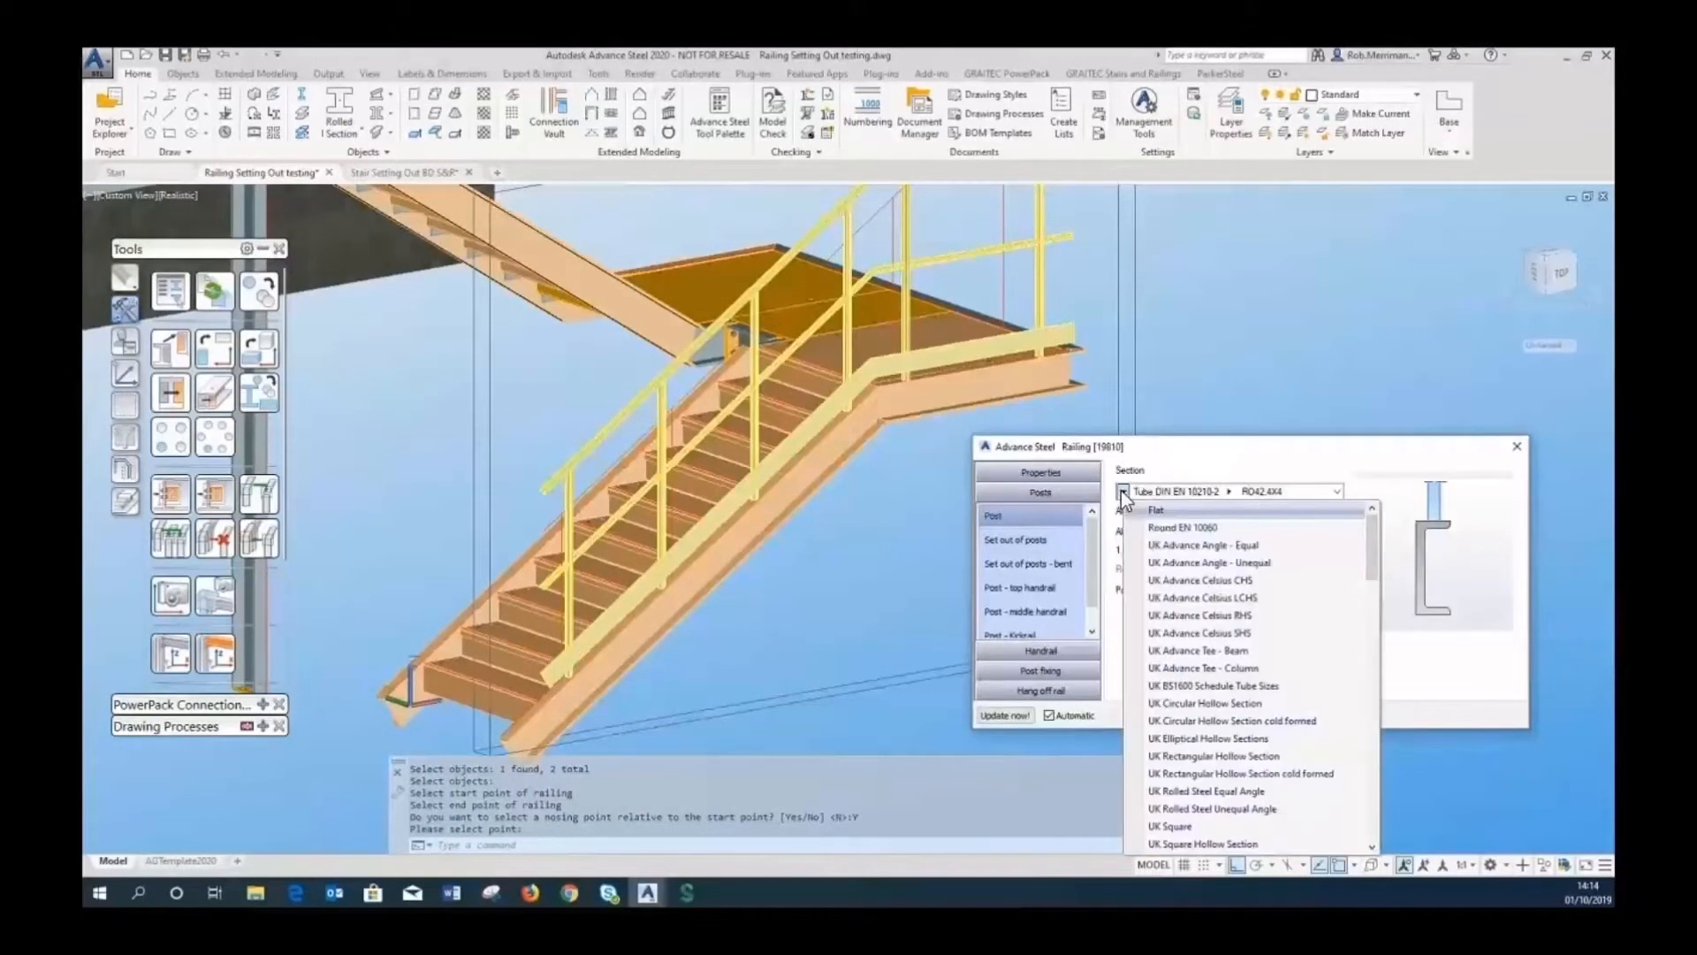
pyautogui.moveTo(1373, 547); pyautogui.dragTo(1374, 739)
pyautogui.click(1237, 774)
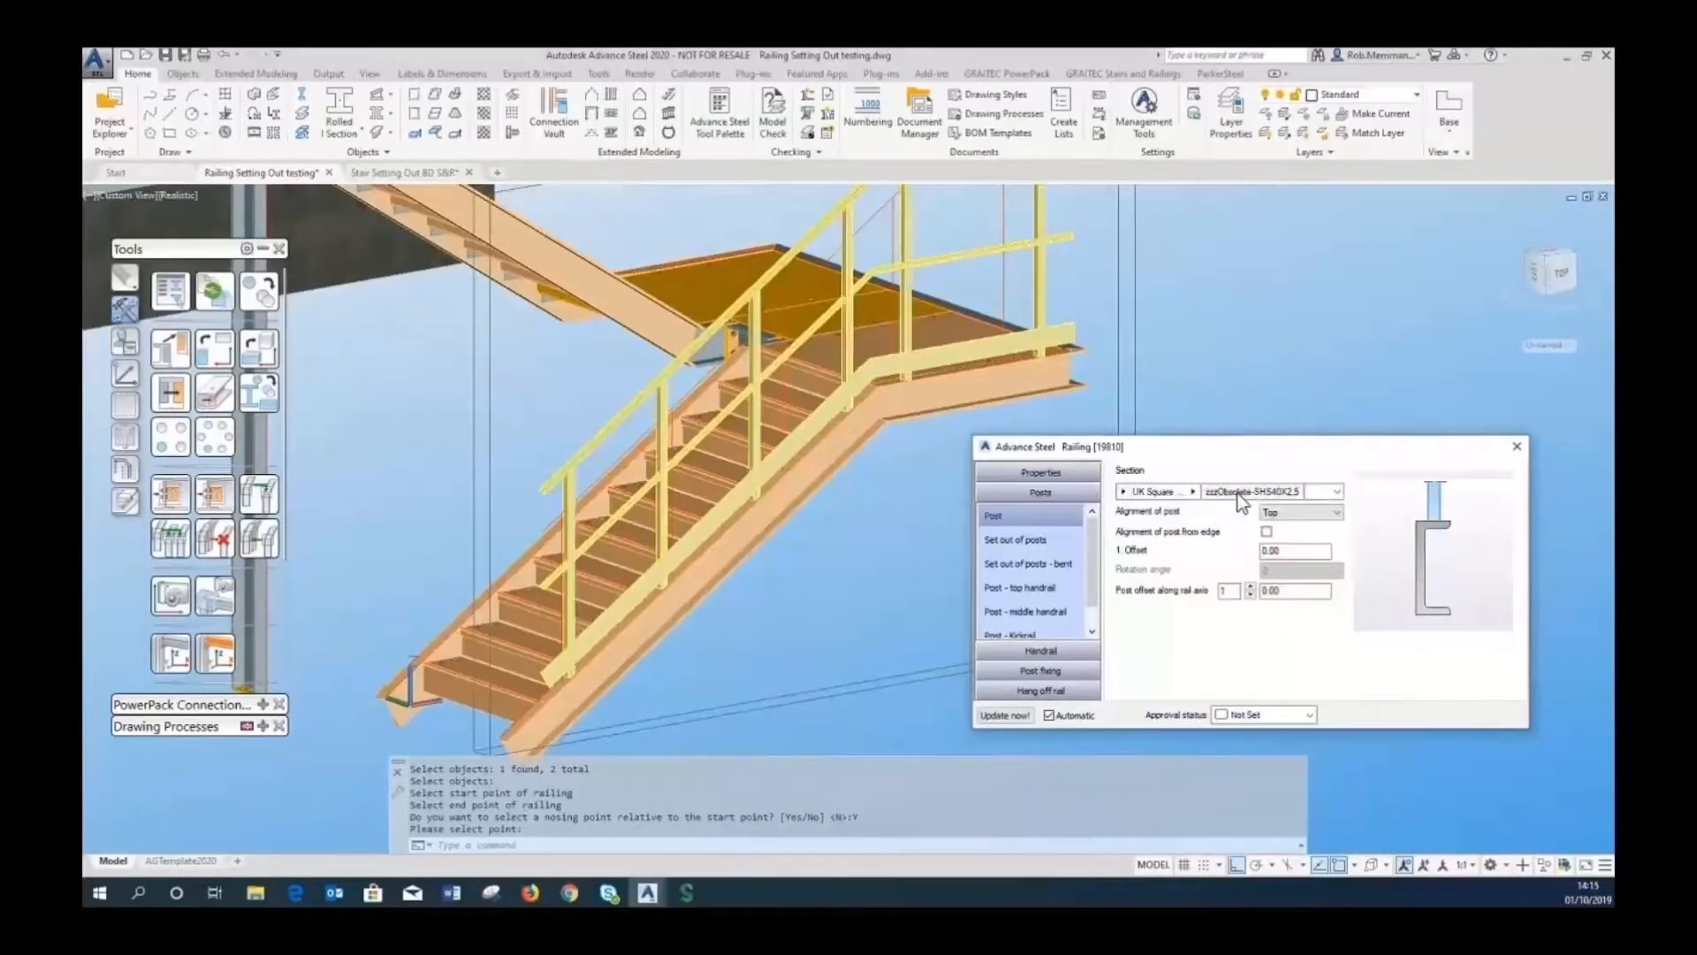
pyautogui.click(1194, 493)
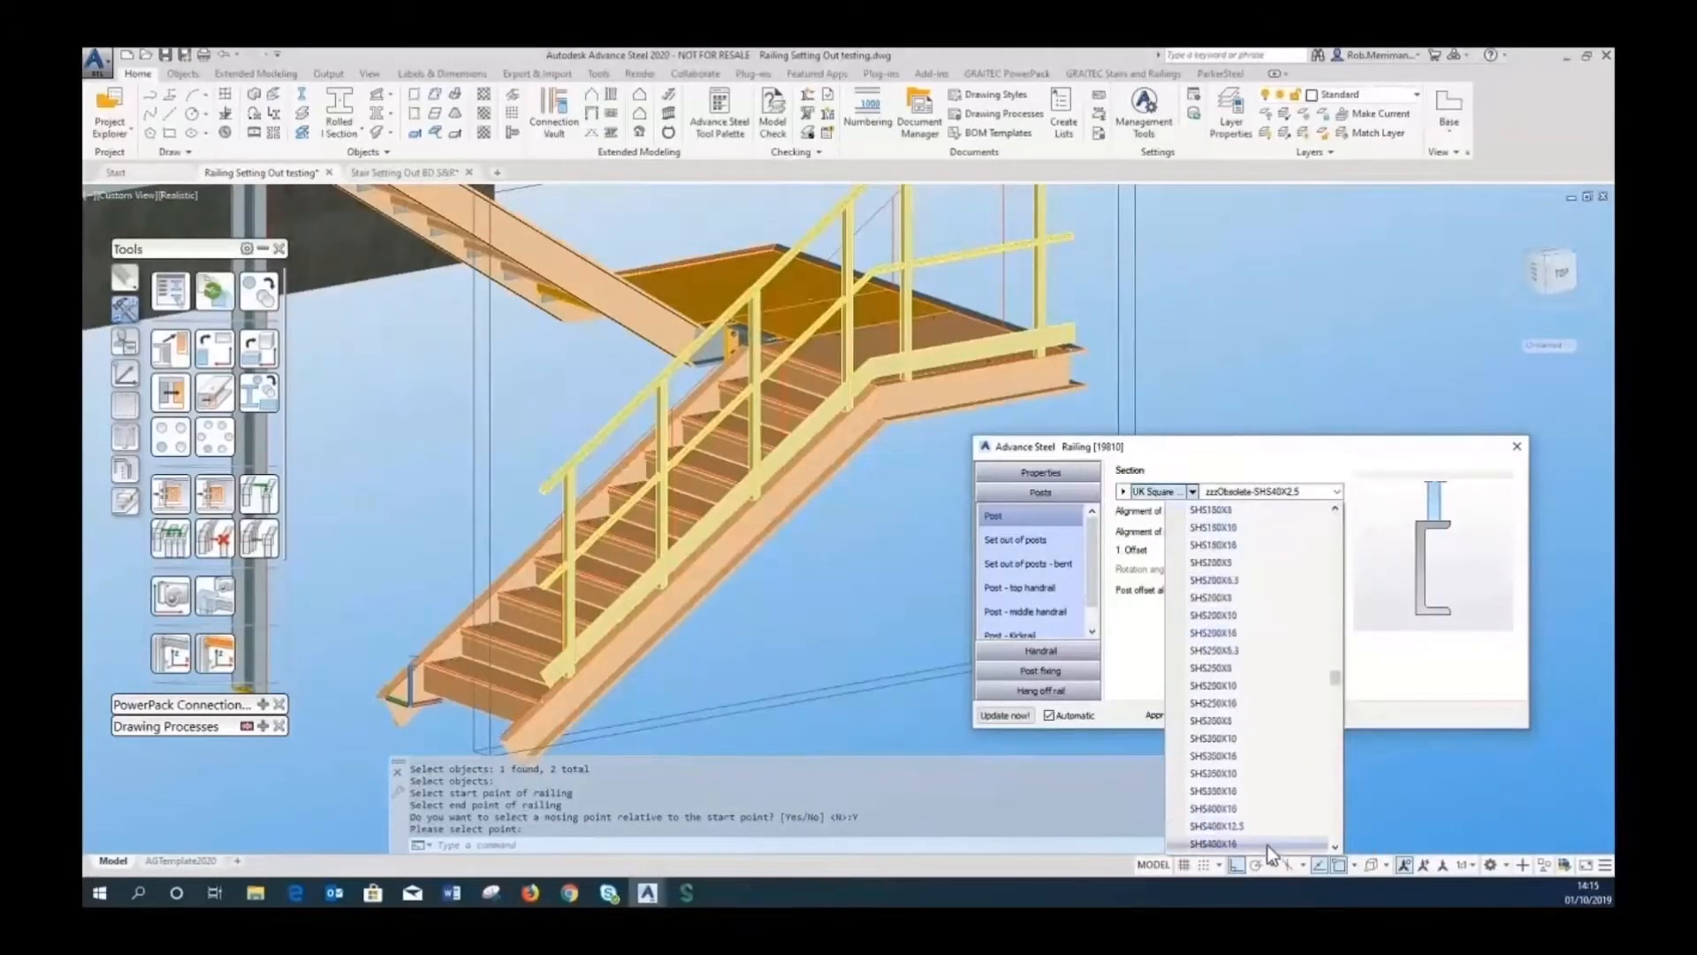
pyautogui.moveTo(1266, 847)
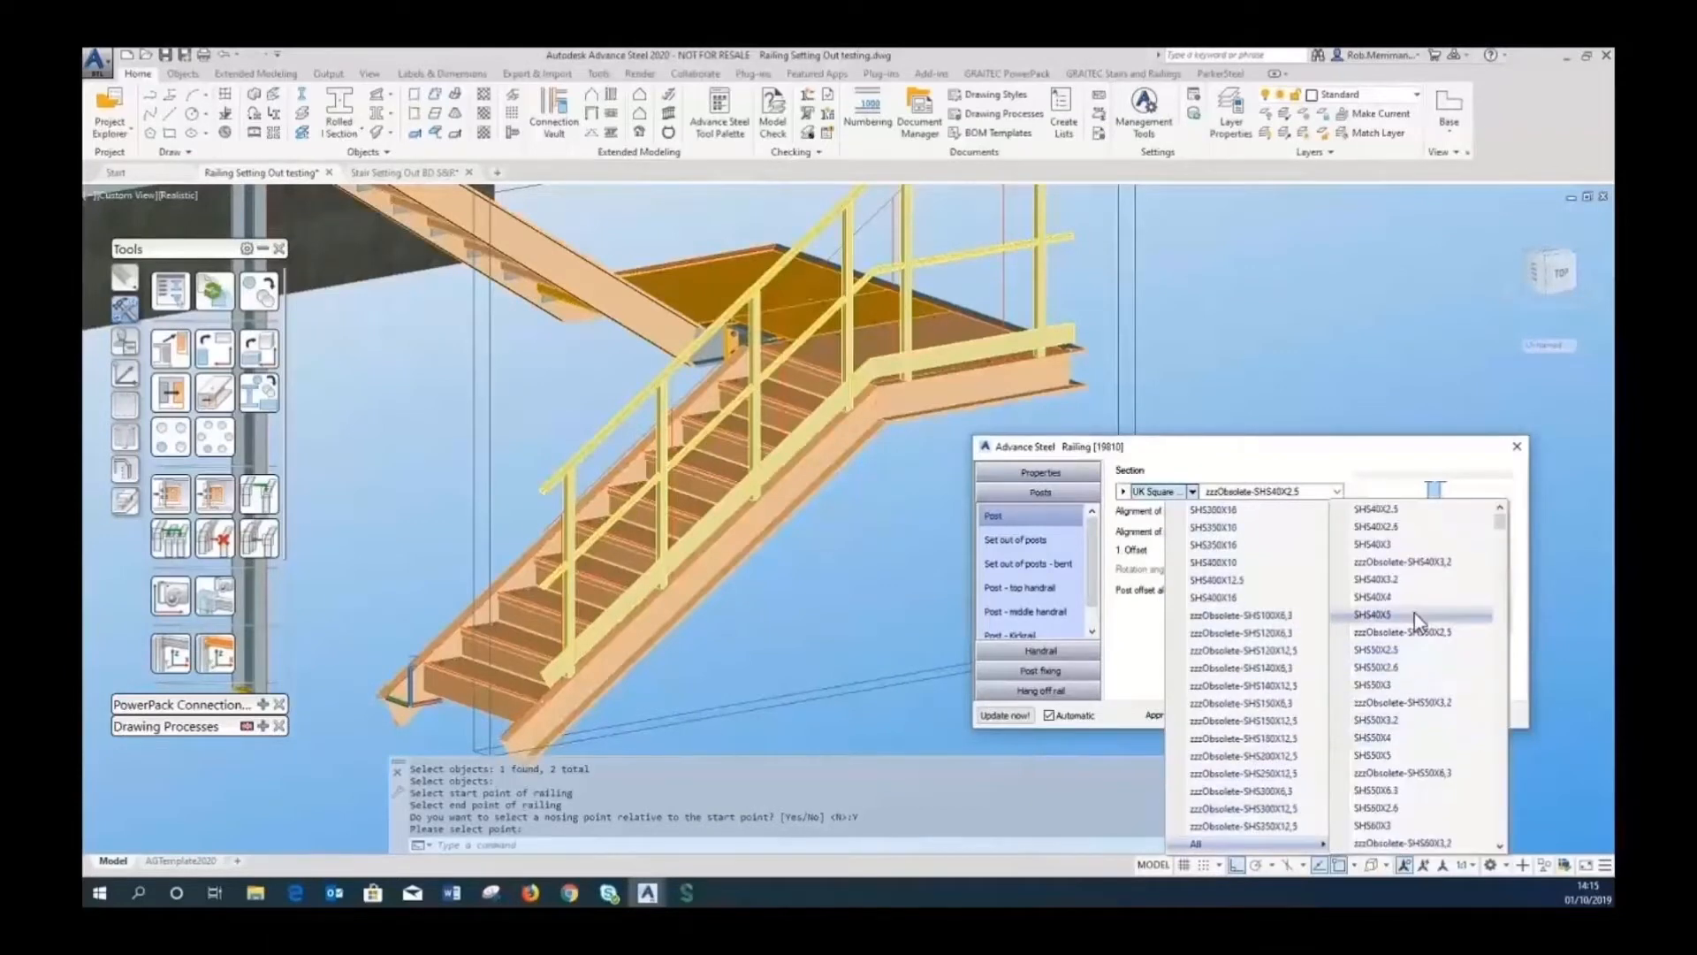
pyautogui.click(1422, 580)
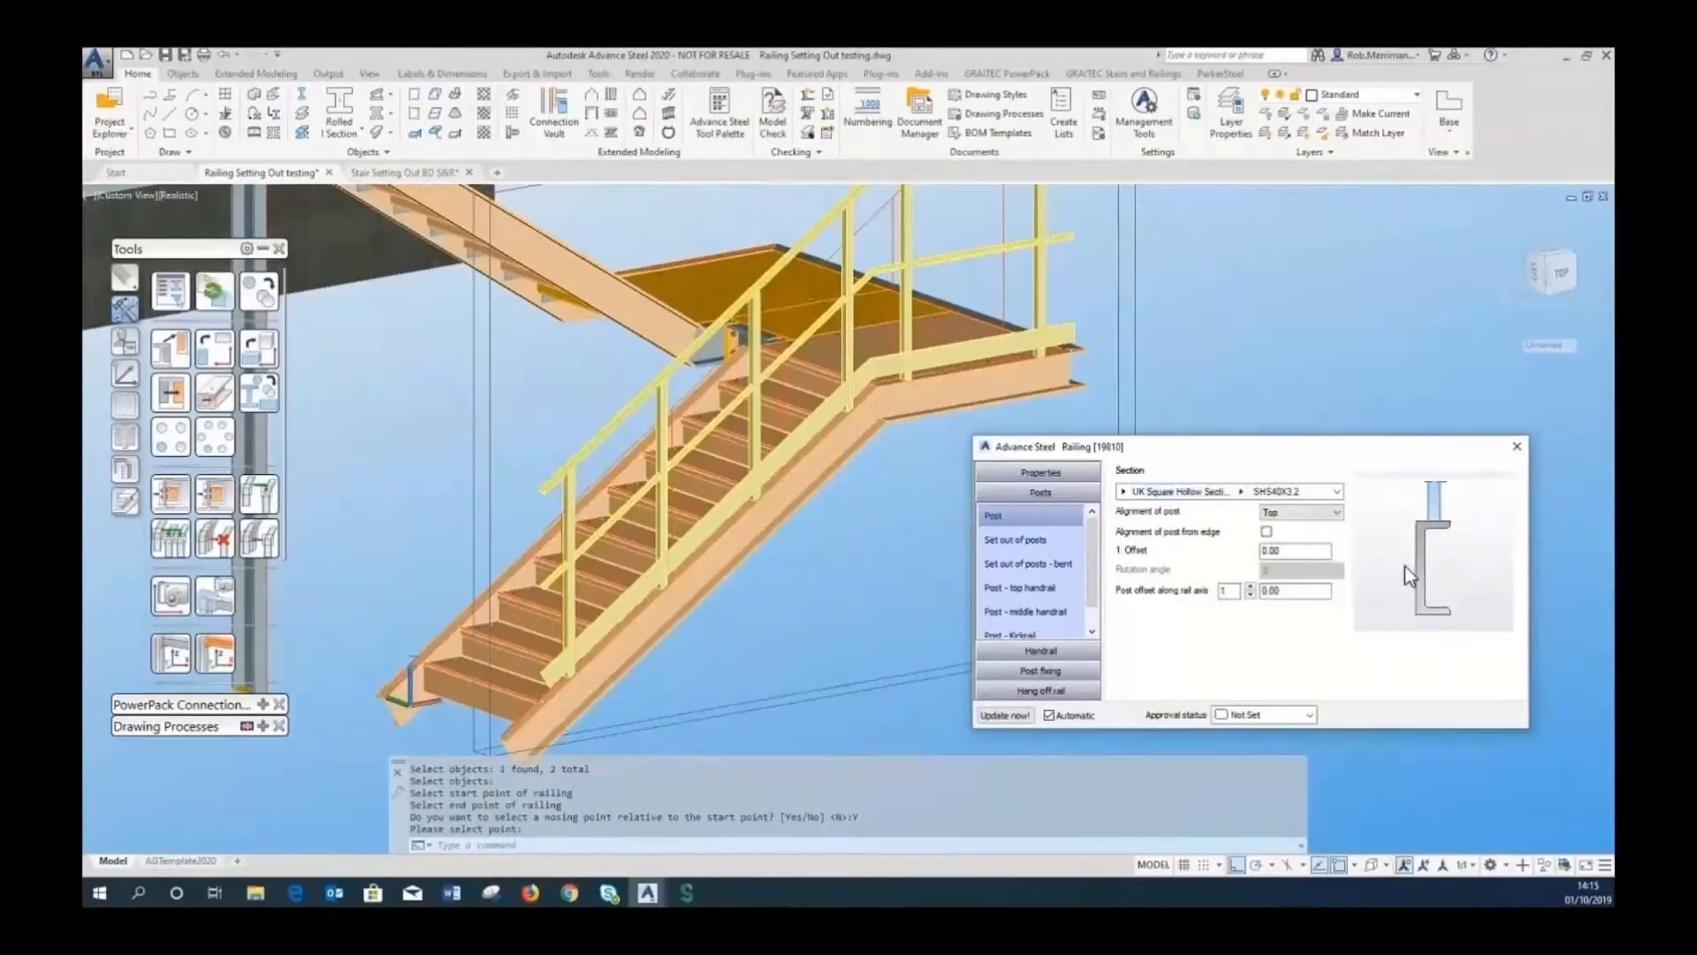
# Set out the posts with horizontal distances on the slope, 115 mm from the start and 425 mm from the end.
pyautogui.click(1037, 545)
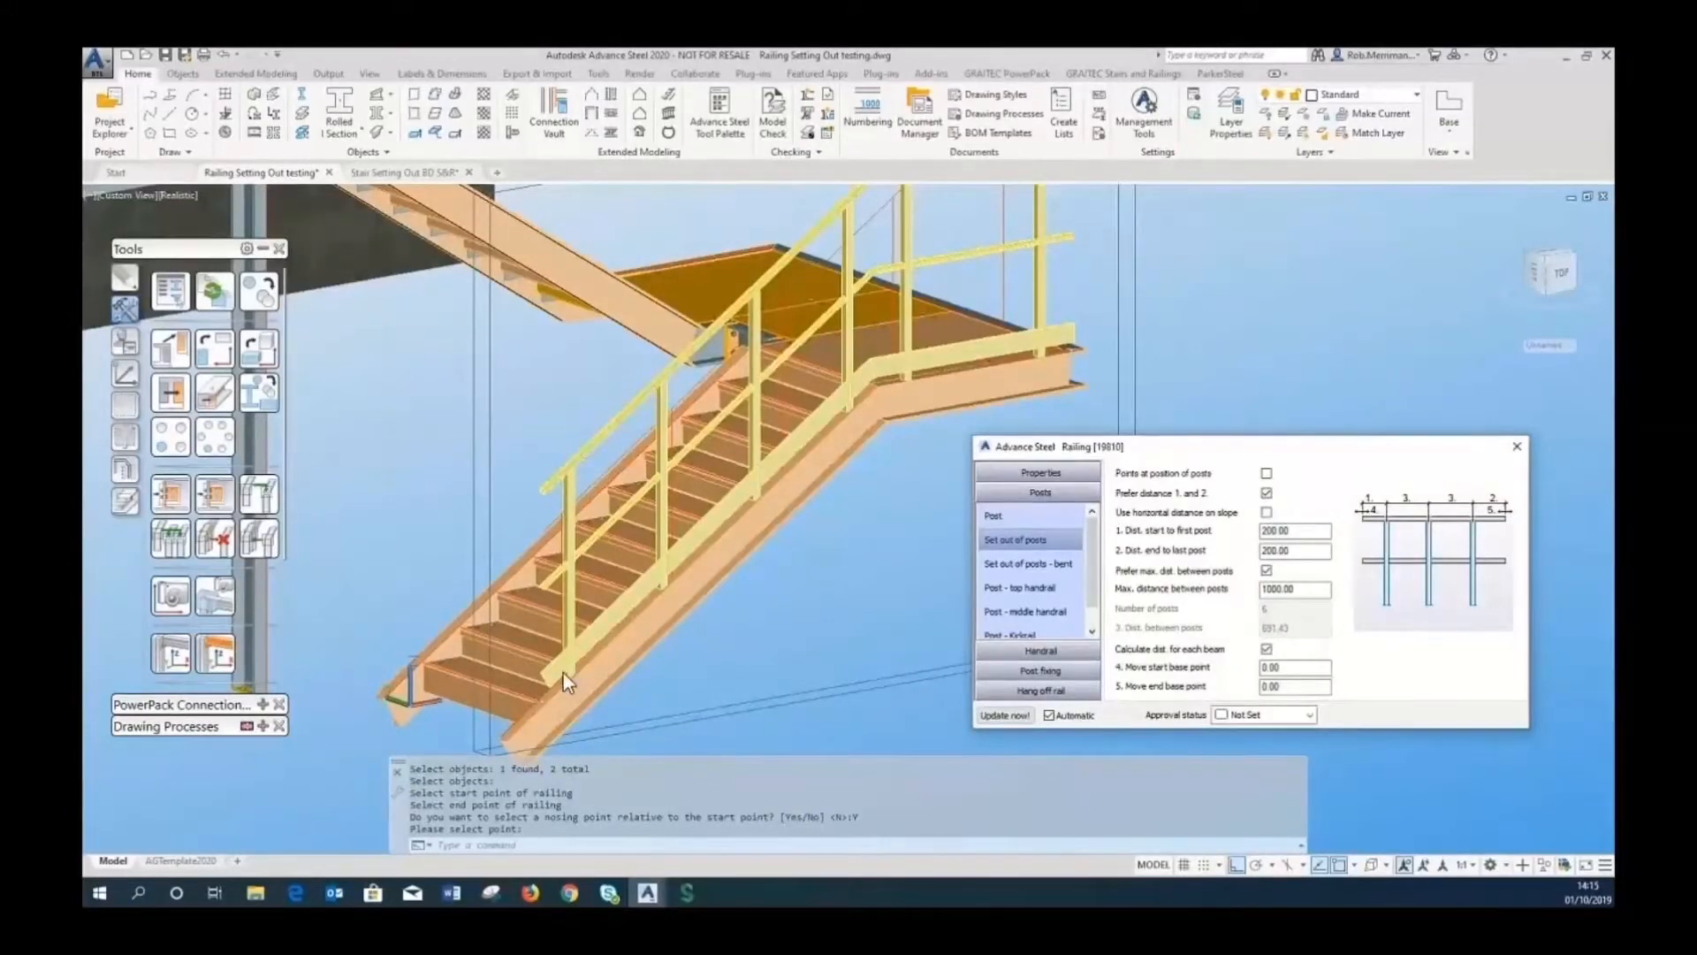
pyautogui.click(1267, 513)
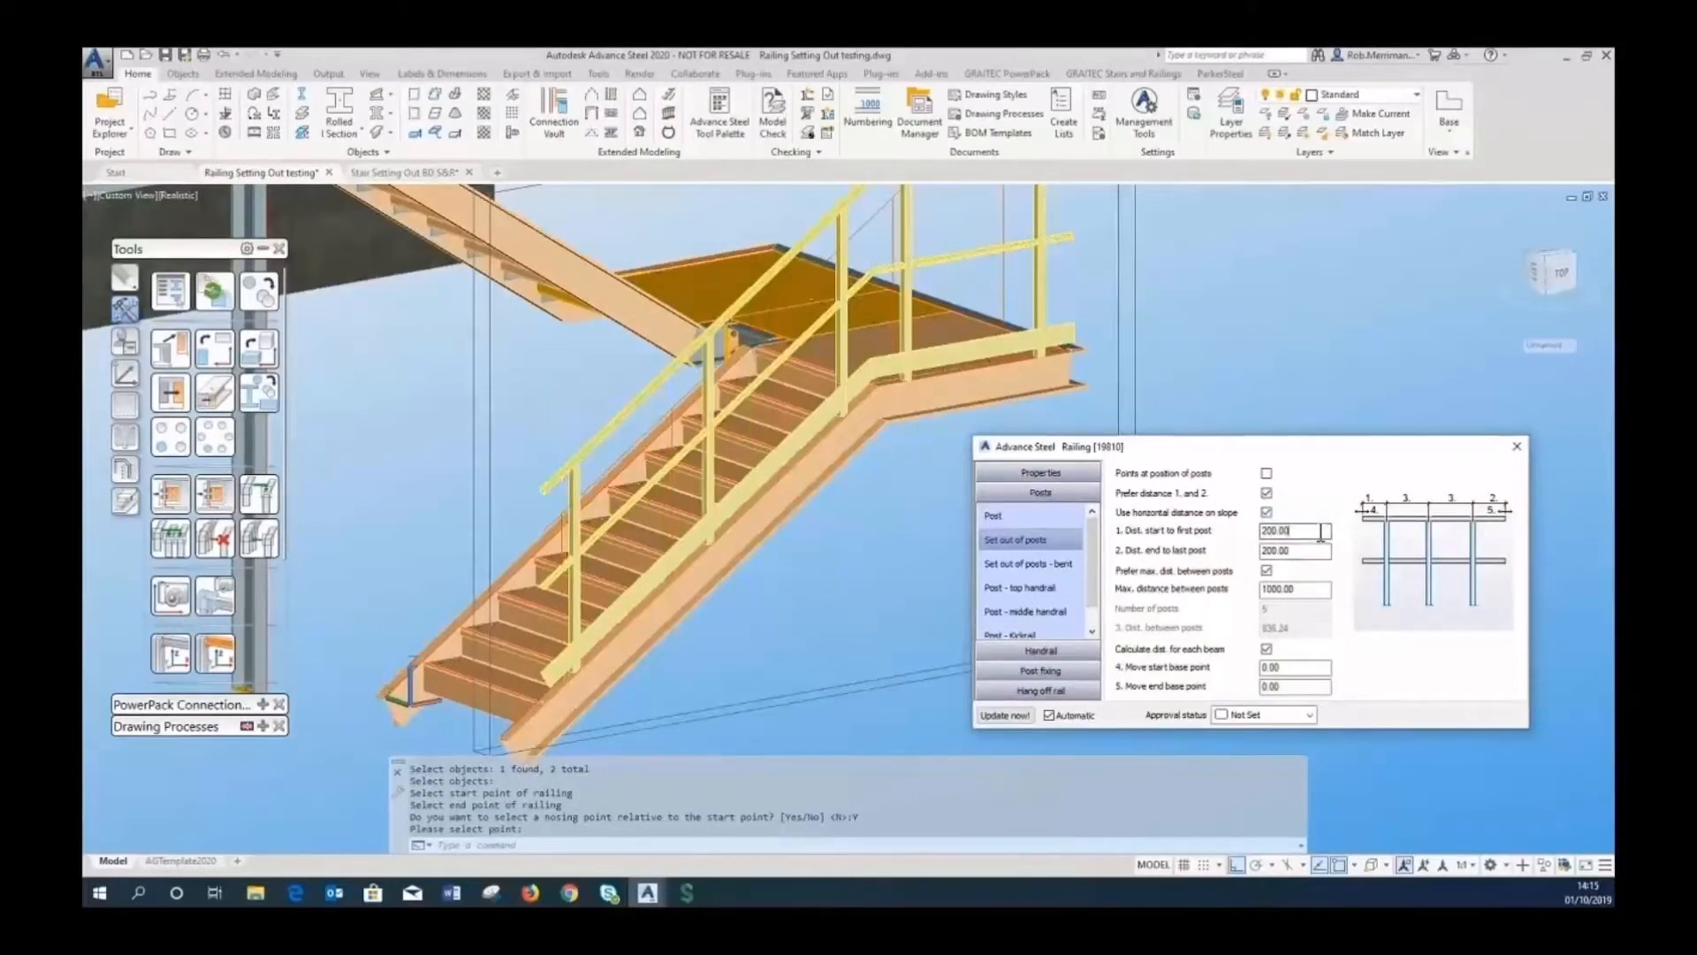
pyautogui.doubleClick(1321, 531)
pyautogui.write('115')
pyautogui.press('Return')
pyautogui.doubleClick(1278, 550)
pyautogui.write('4')
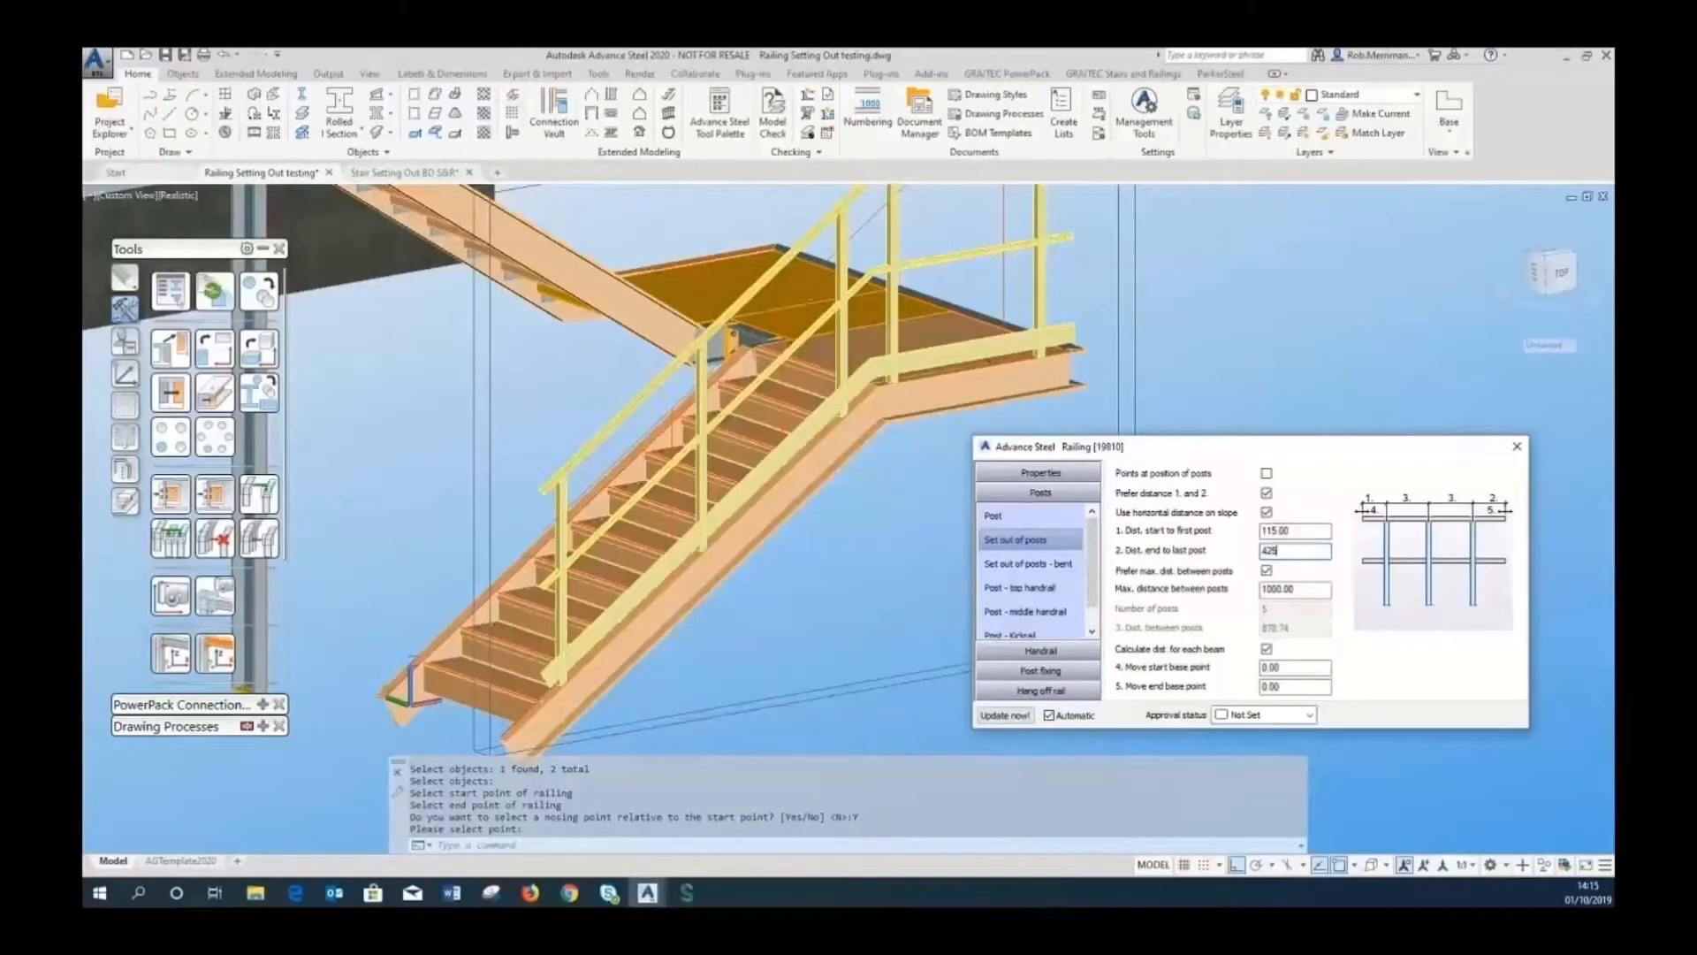
pyautogui.write('25')
pyautogui.press('Return')
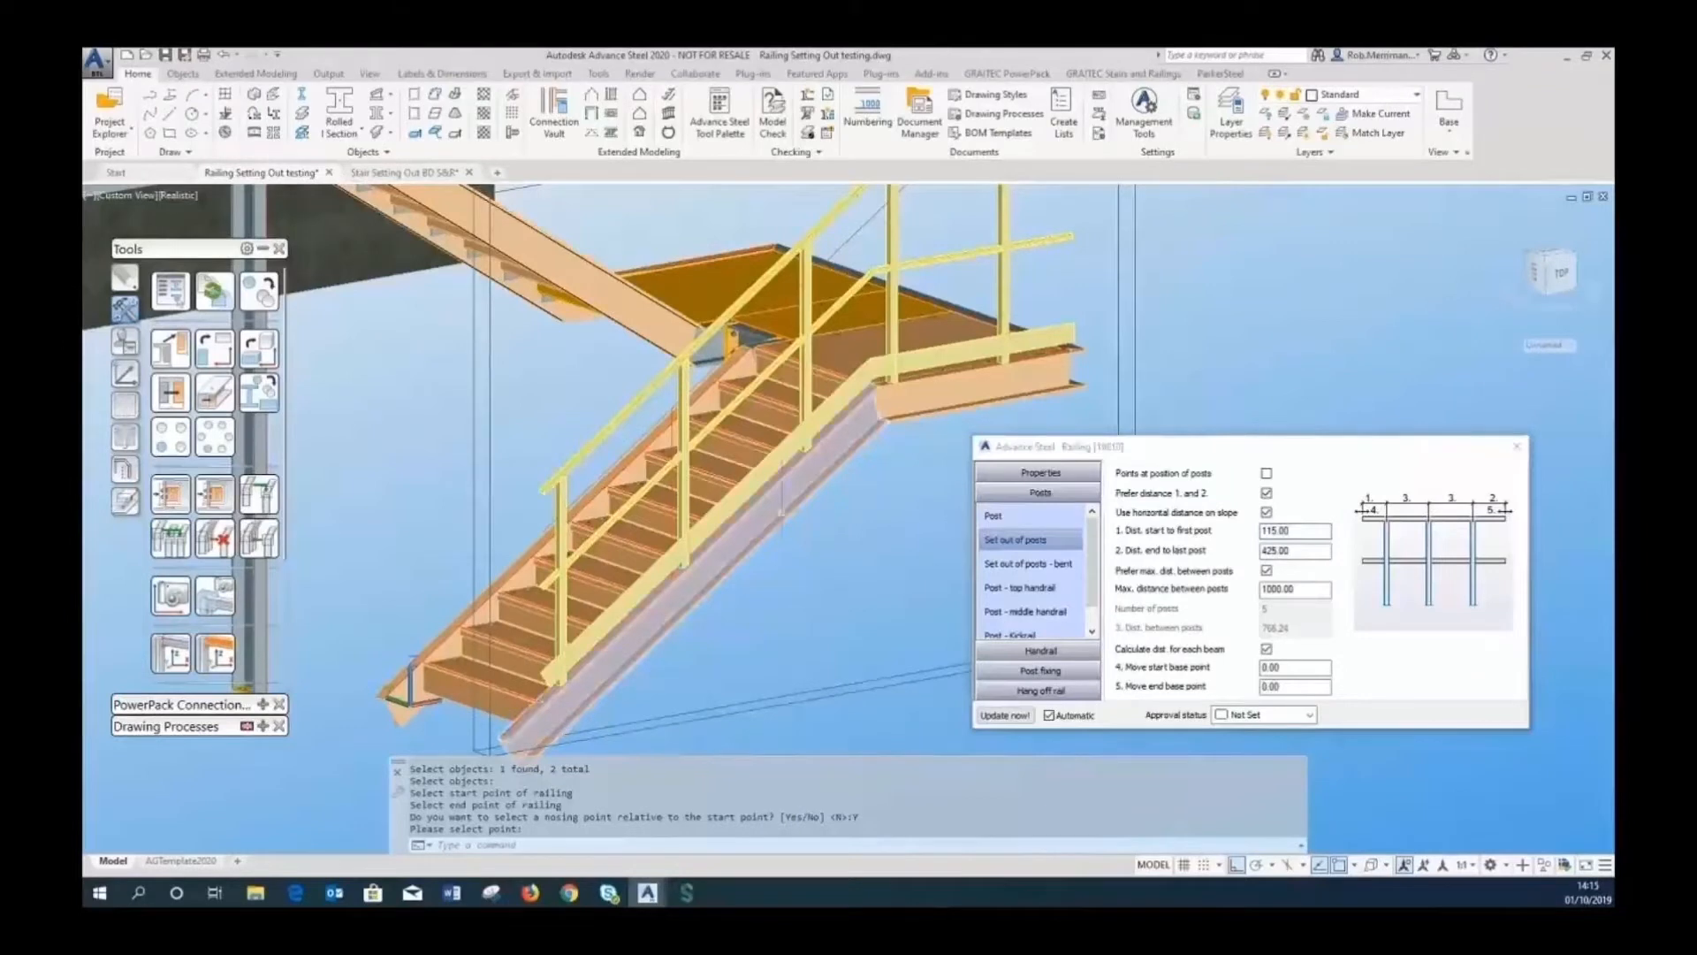
pyautogui.click(781, 510)
pyautogui.press('Escape')
pyautogui.click(935, 404)
pyautogui.press('Escape')
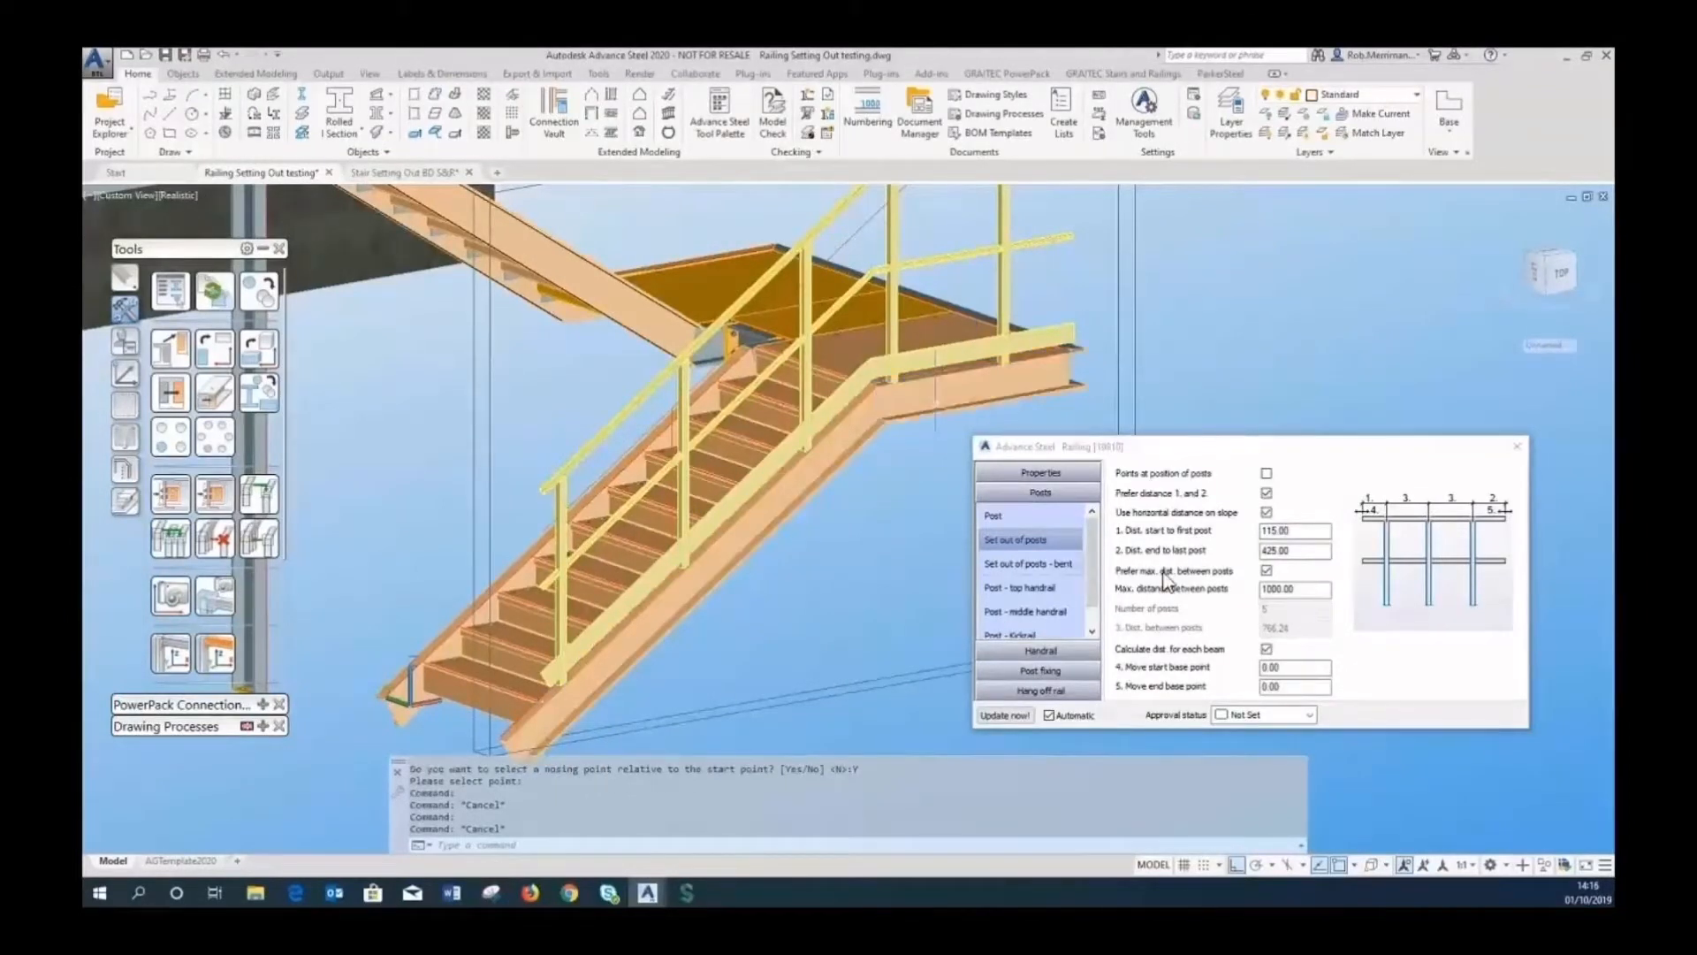
# Disable the per-beam distance calculation and the maximum post spacing preference, and set the number of posts to 5.
pyautogui.click(1267, 650)
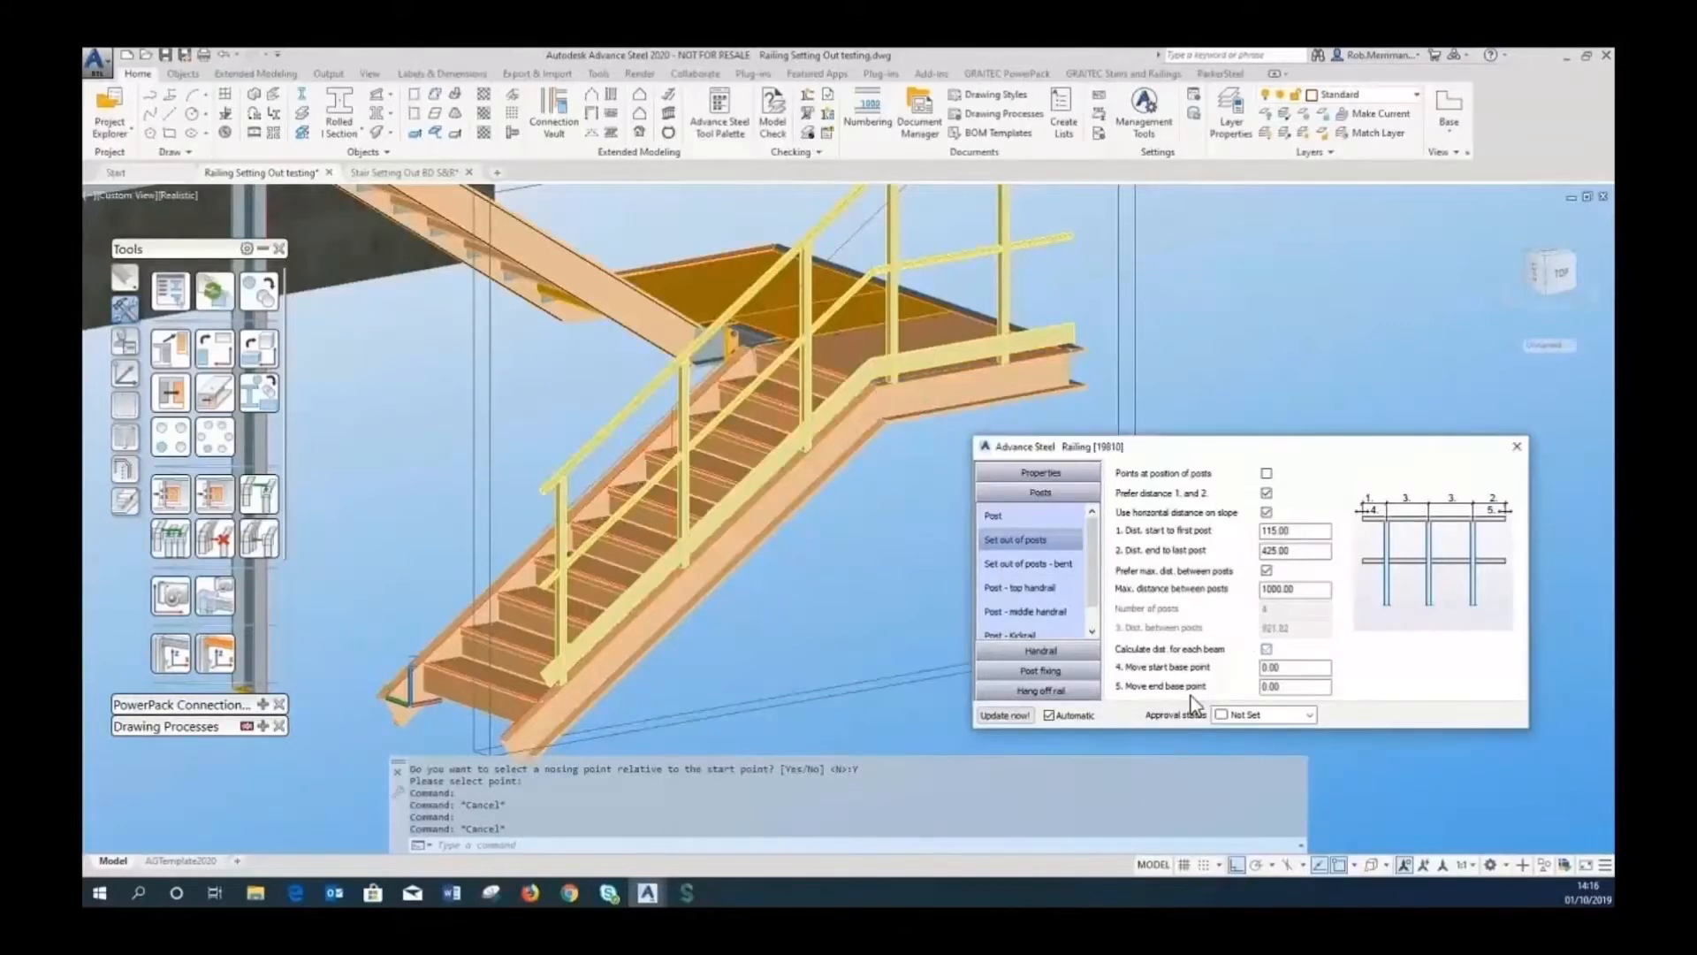
pyautogui.click(1267, 571)
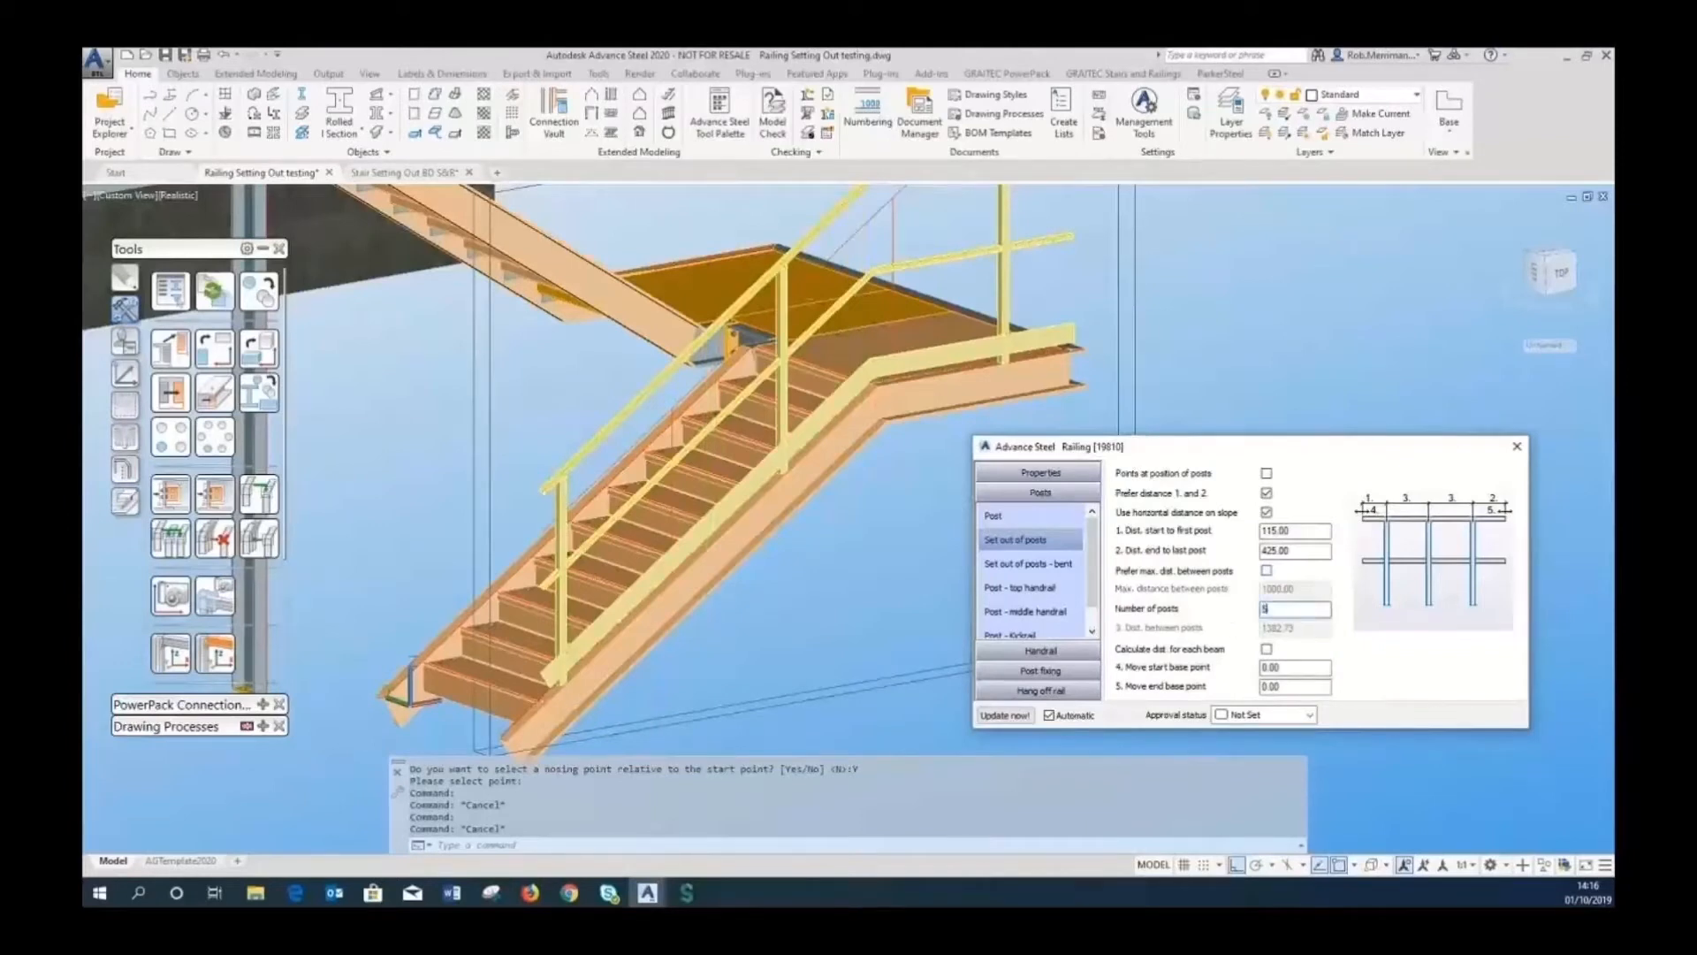
pyautogui.click(1317, 533)
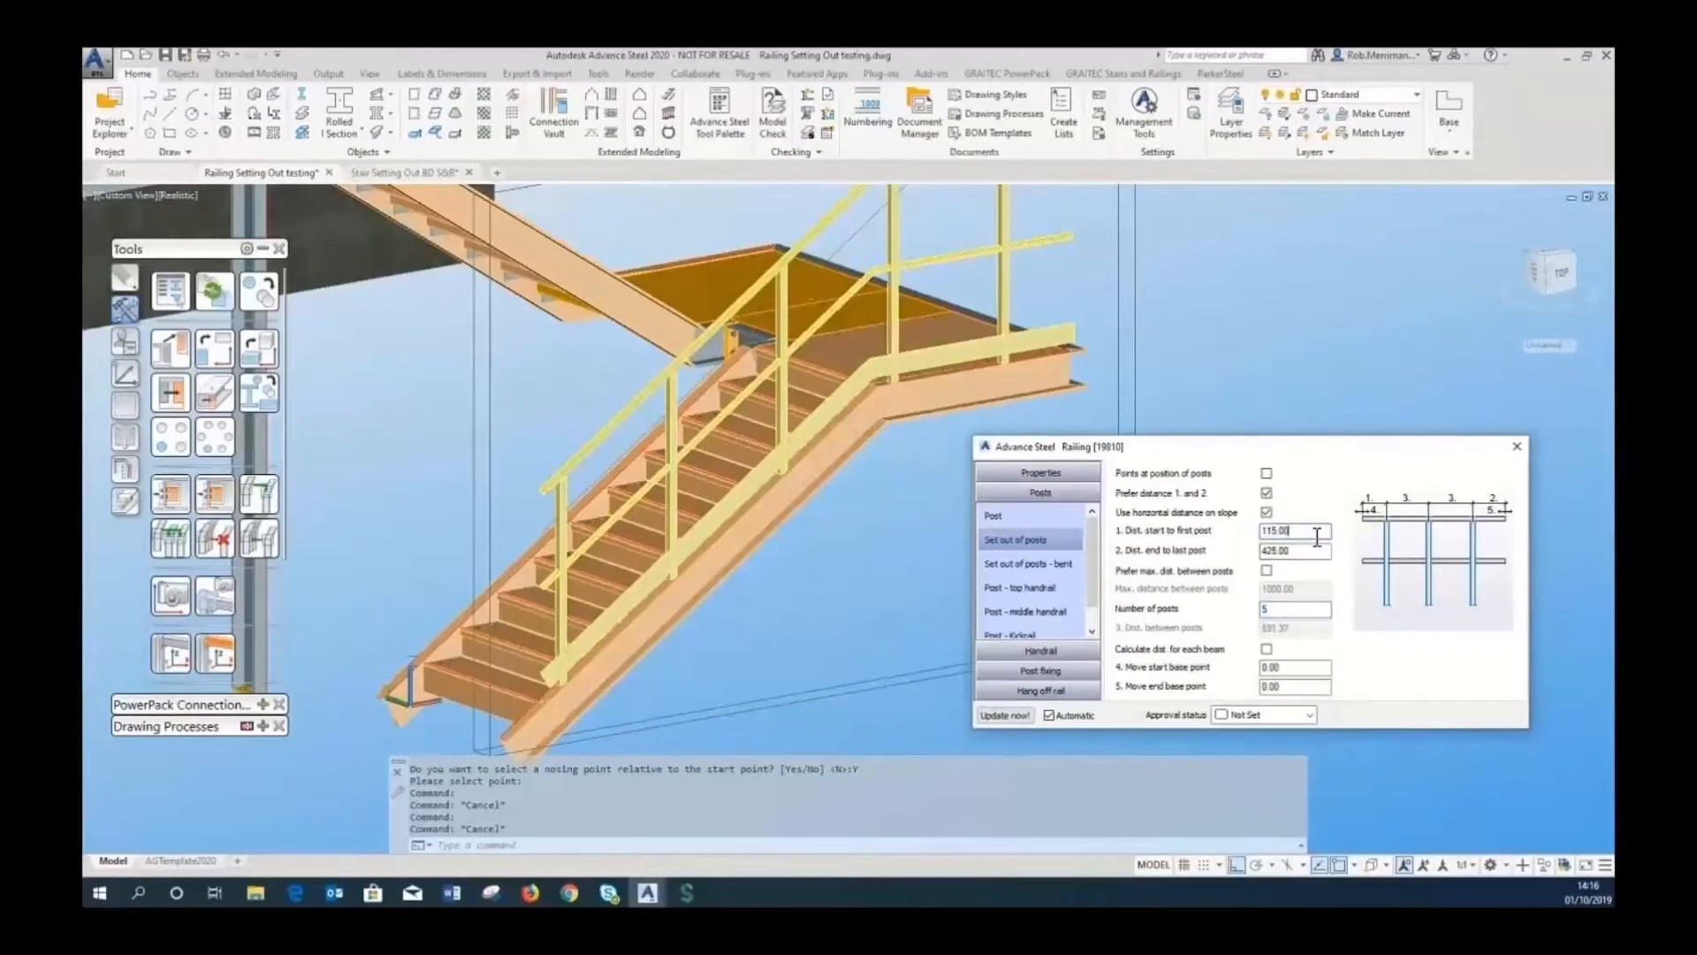
pyautogui.click(1517, 446)
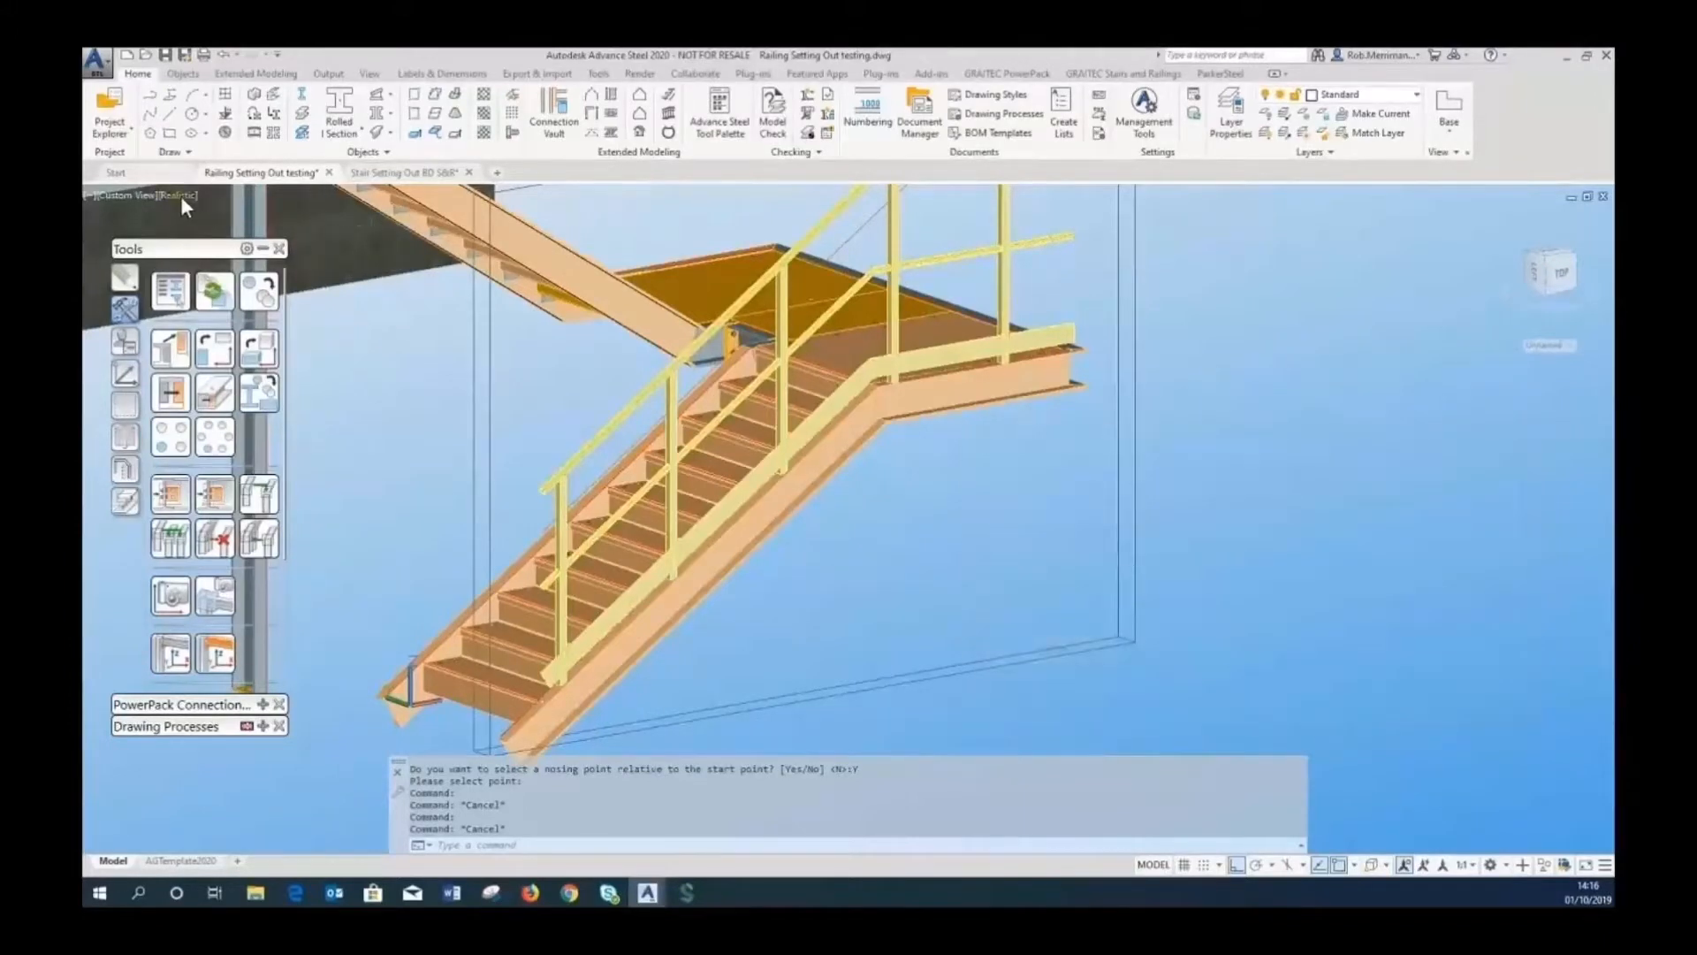
# Show the model in 2D Wireframe and view it square to the UCS rotated about its X axis.
pyautogui.click(182, 194)
pyautogui.click(234, 234)
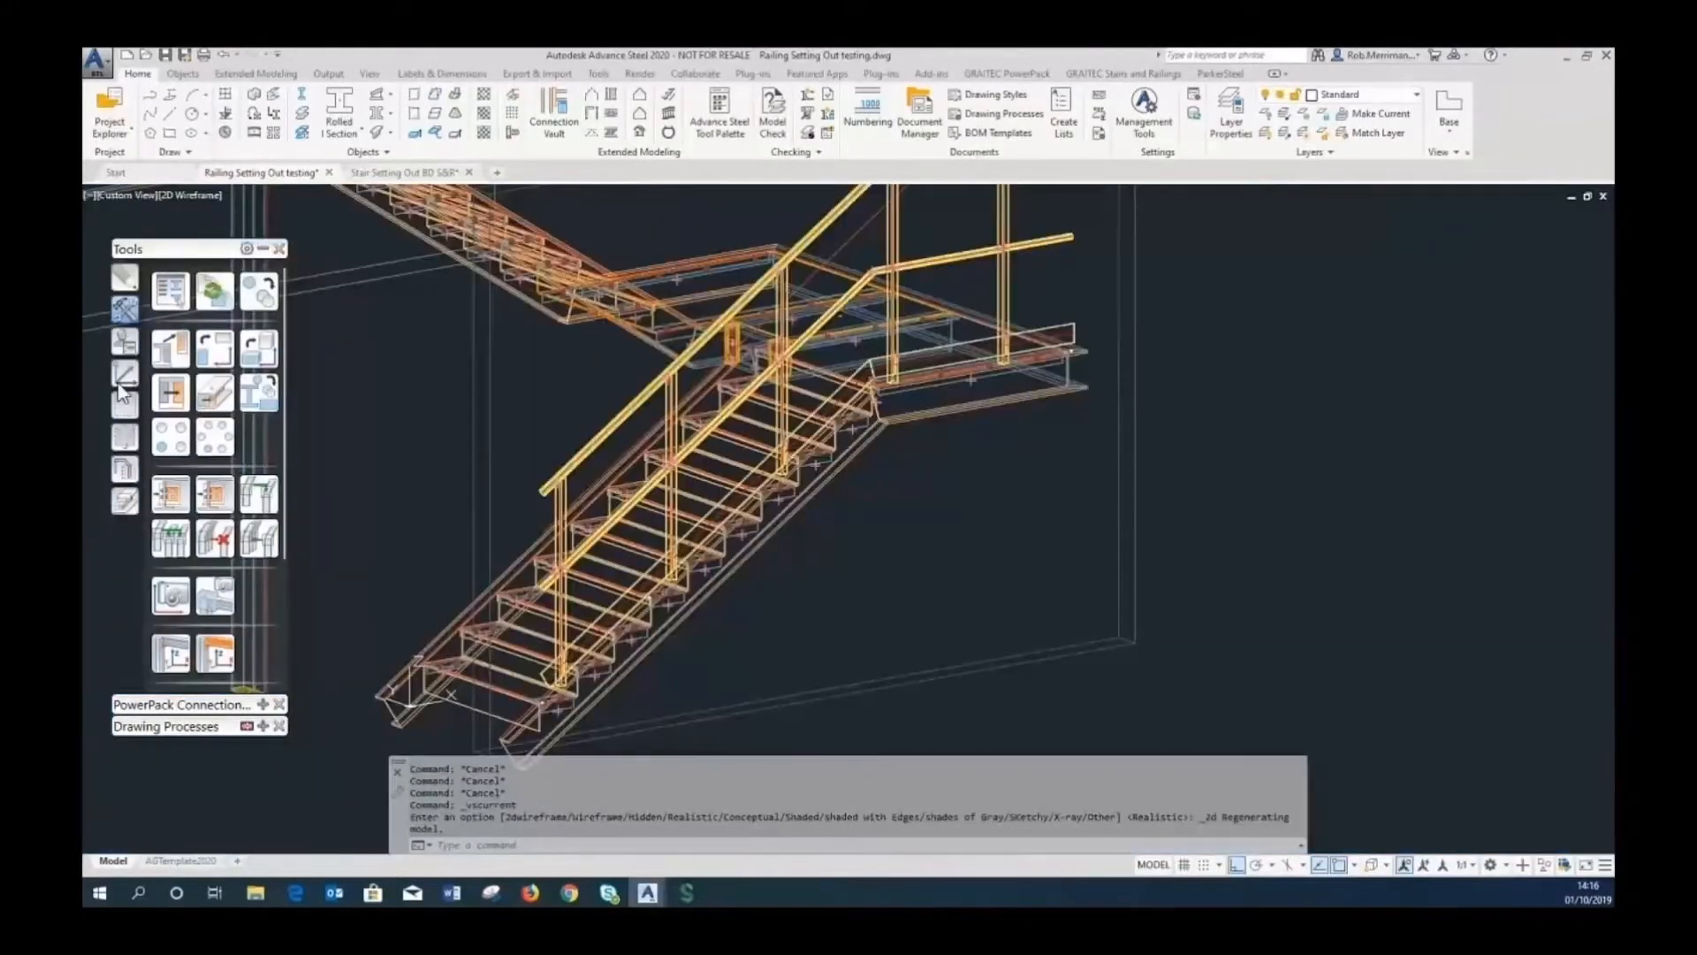
pyautogui.click(124, 374)
pyautogui.click(171, 506)
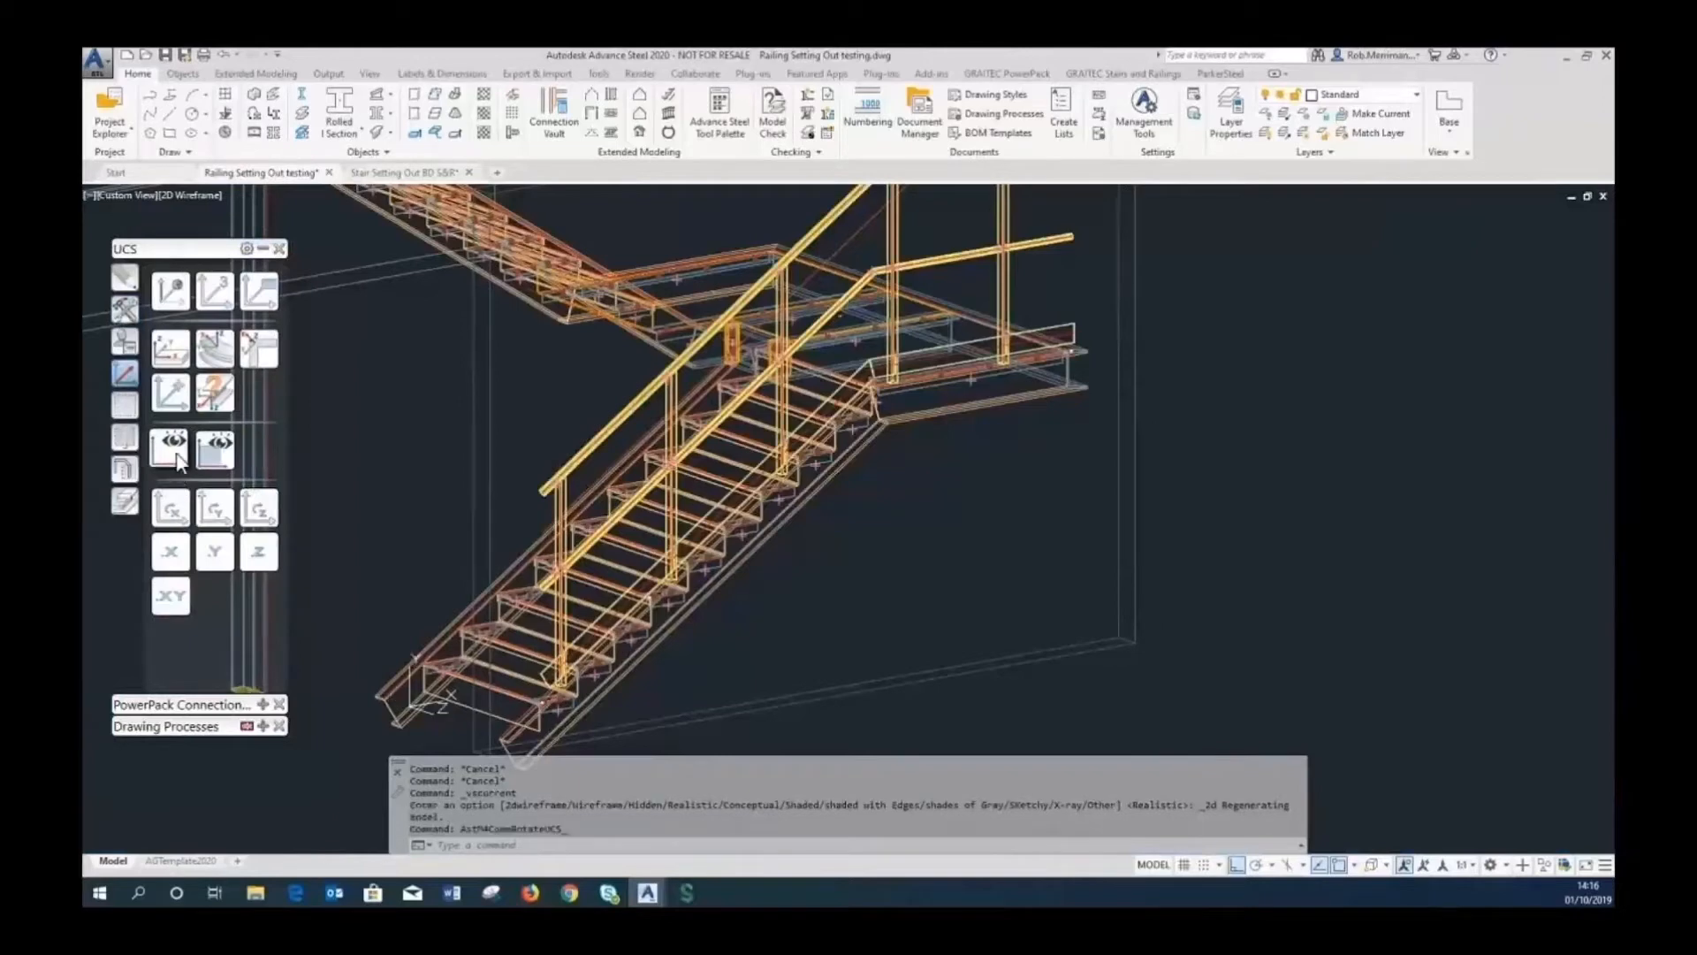
pyautogui.click(171, 449)
# Turn on 2D snaps and examine where the lowest railing post's base meets the stringer.
pyautogui.click(127, 469)
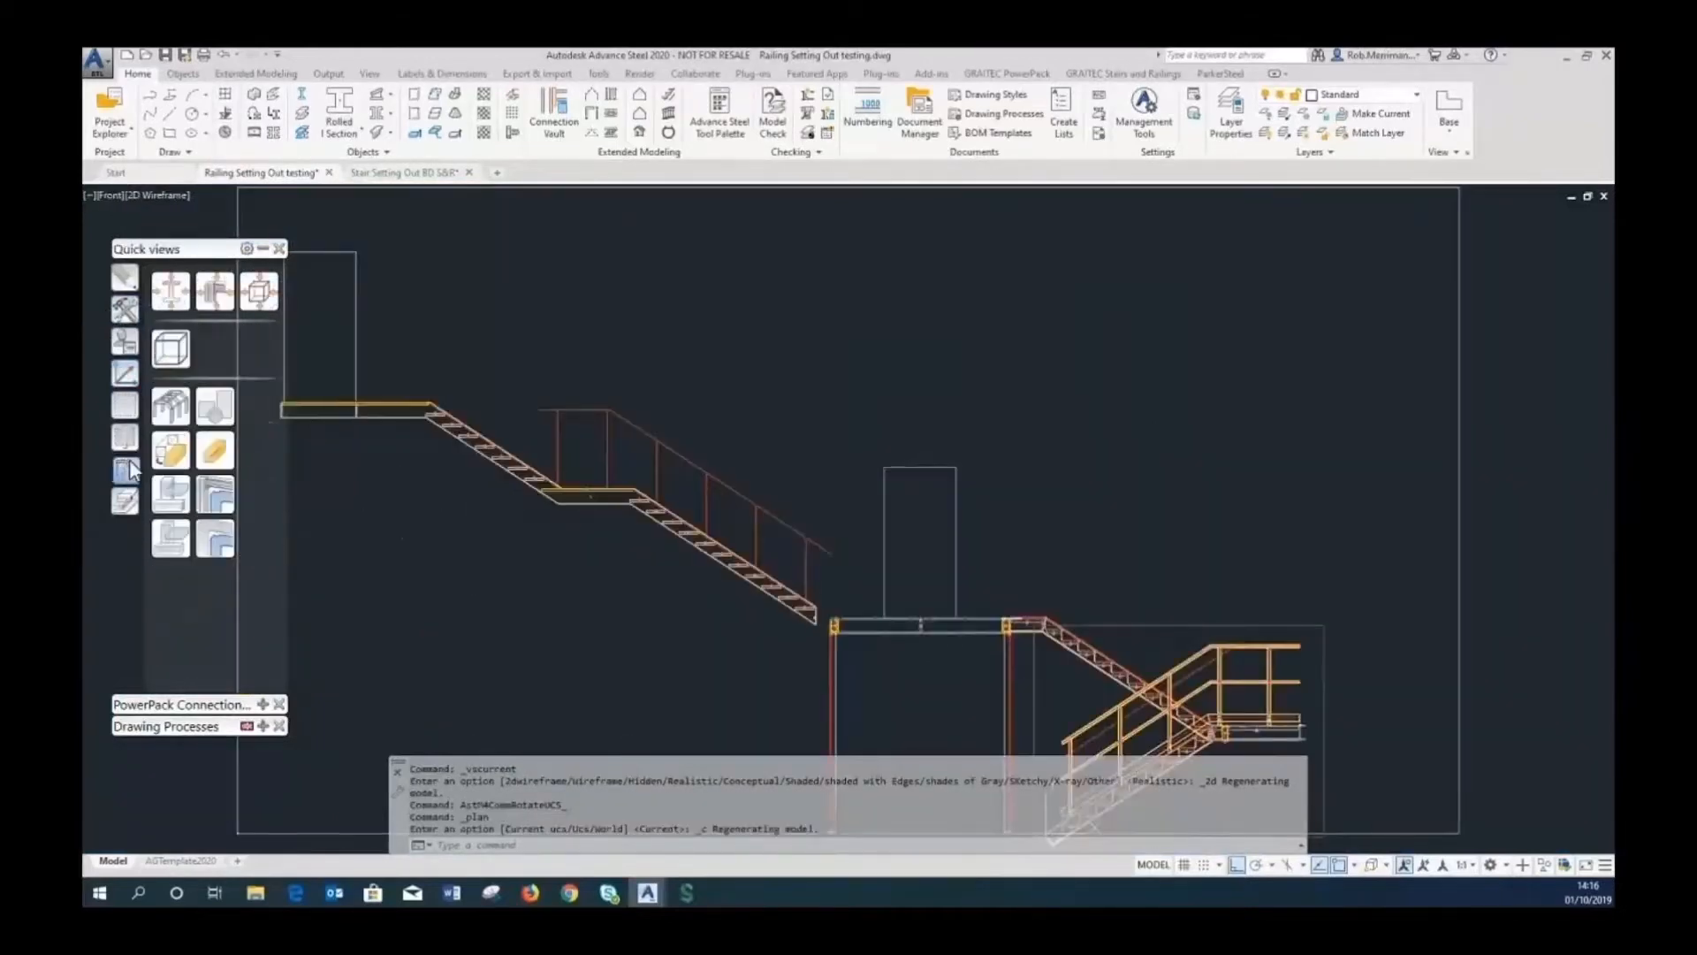
pyautogui.click(215, 406)
pyautogui.scroll(5, 717, 548)
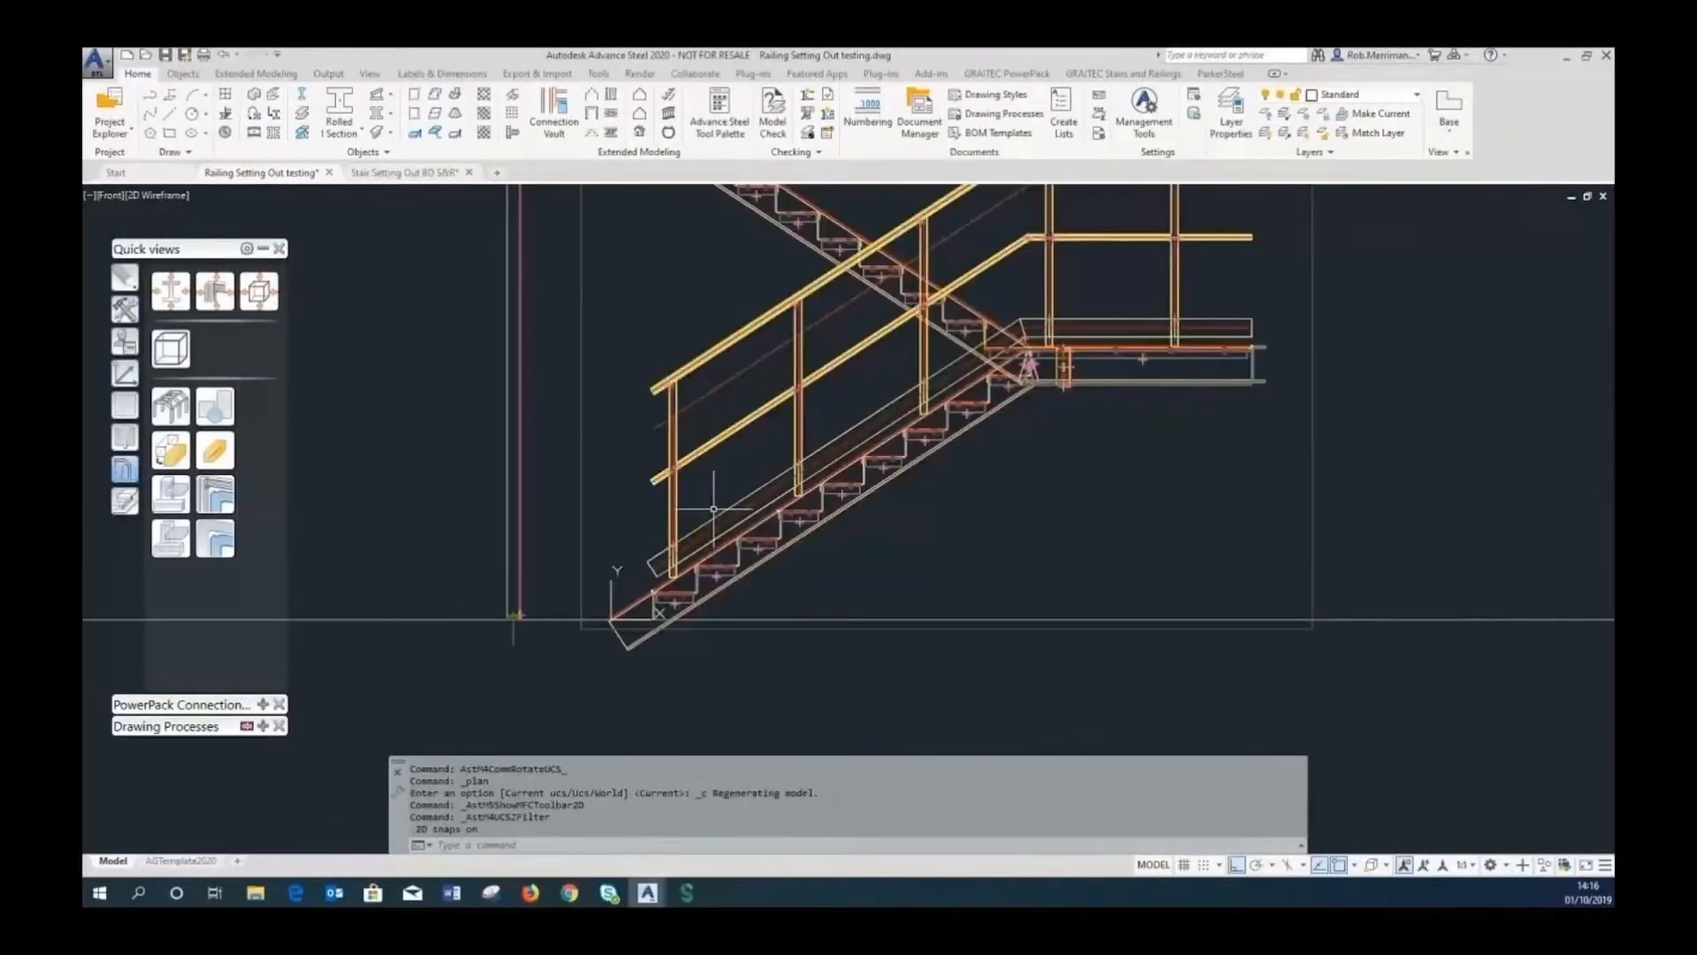
pyautogui.scroll(6, 674, 555)
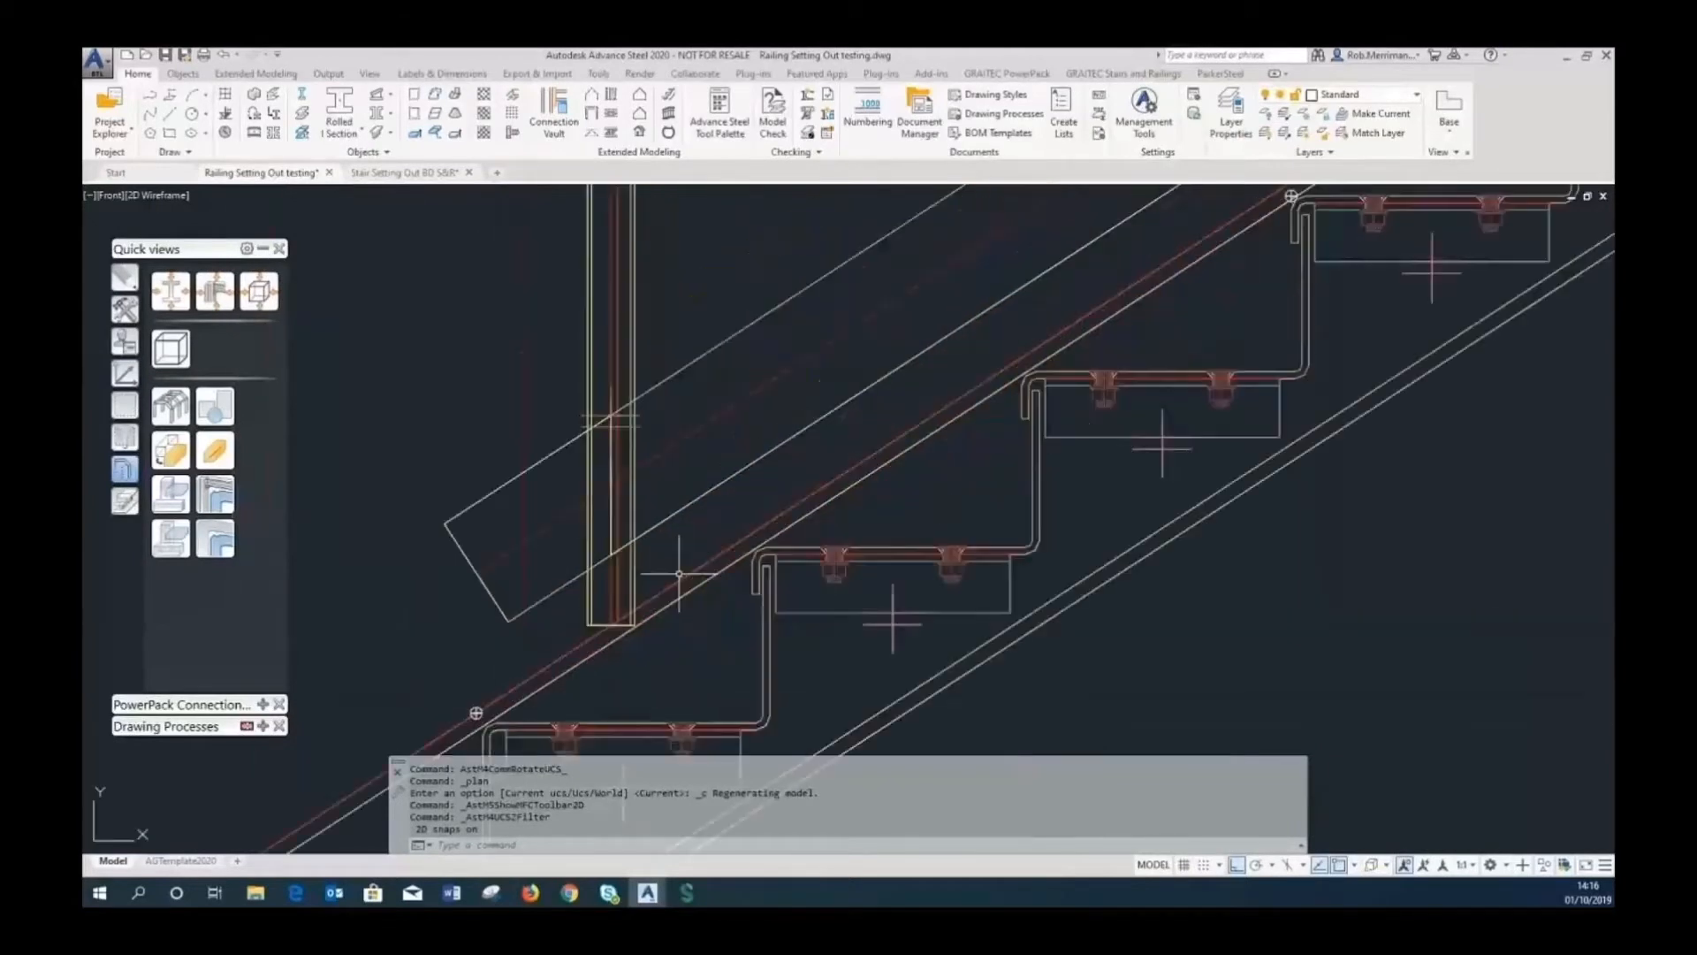
pyautogui.click(579, 626)
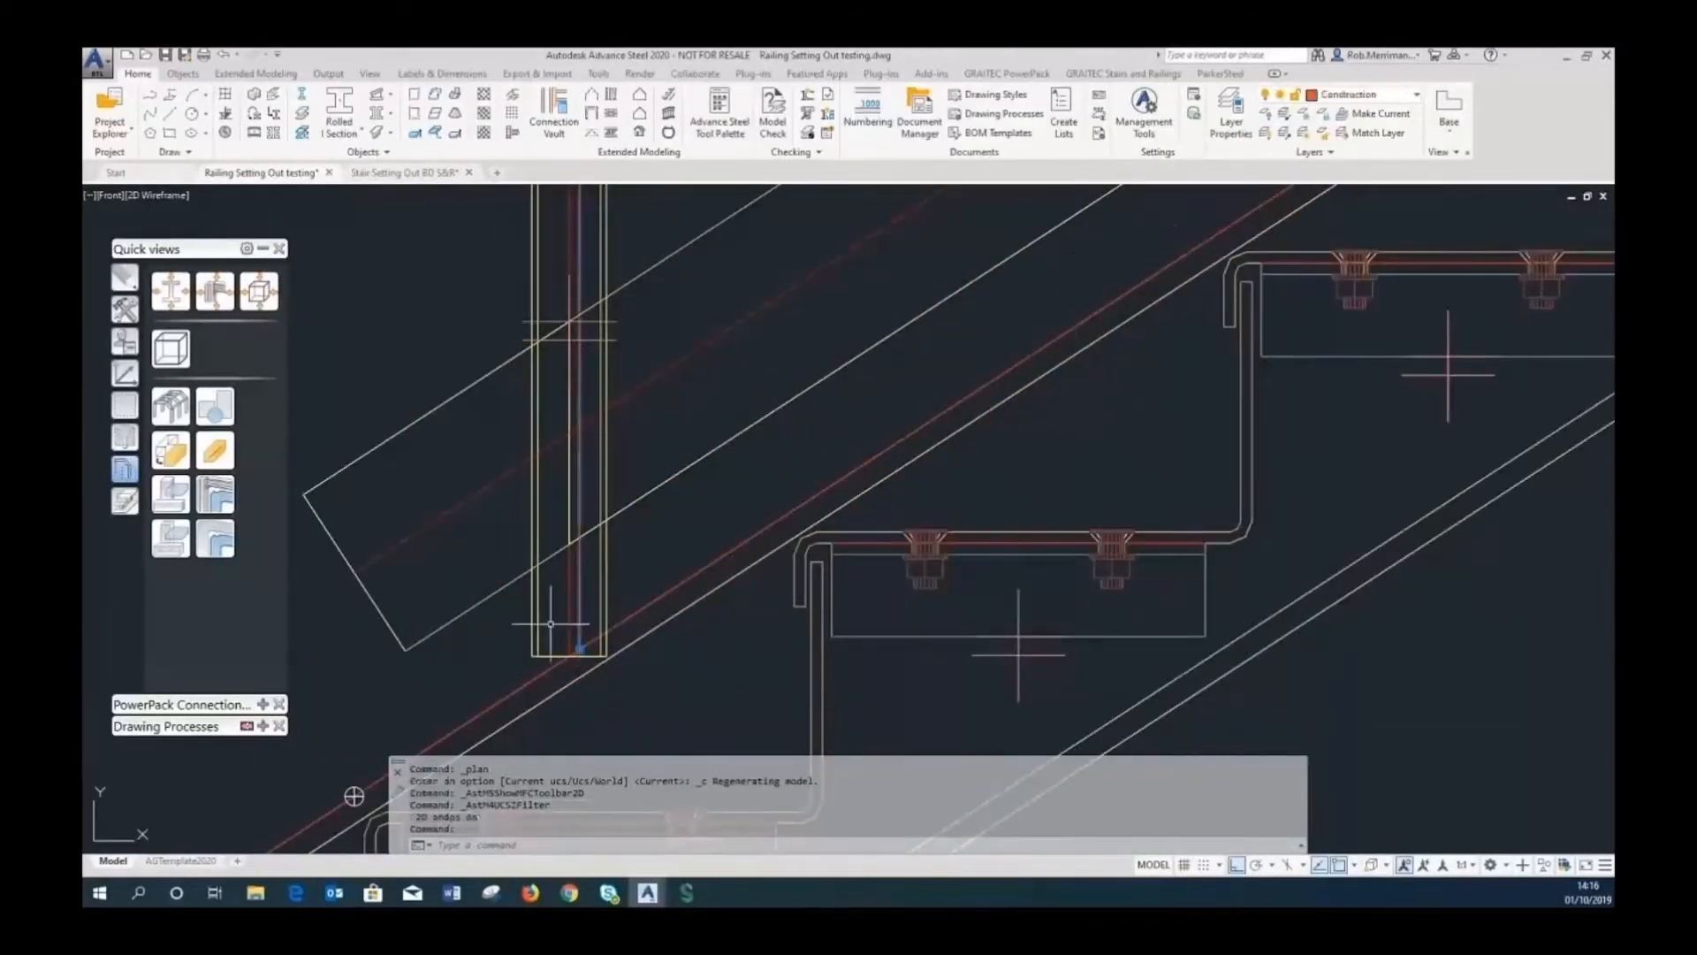
pyautogui.click(570, 631)
pyautogui.scroll(8, 570, 655)
pyautogui.press('Escape')
pyautogui.scroll(-6, 738, 511)
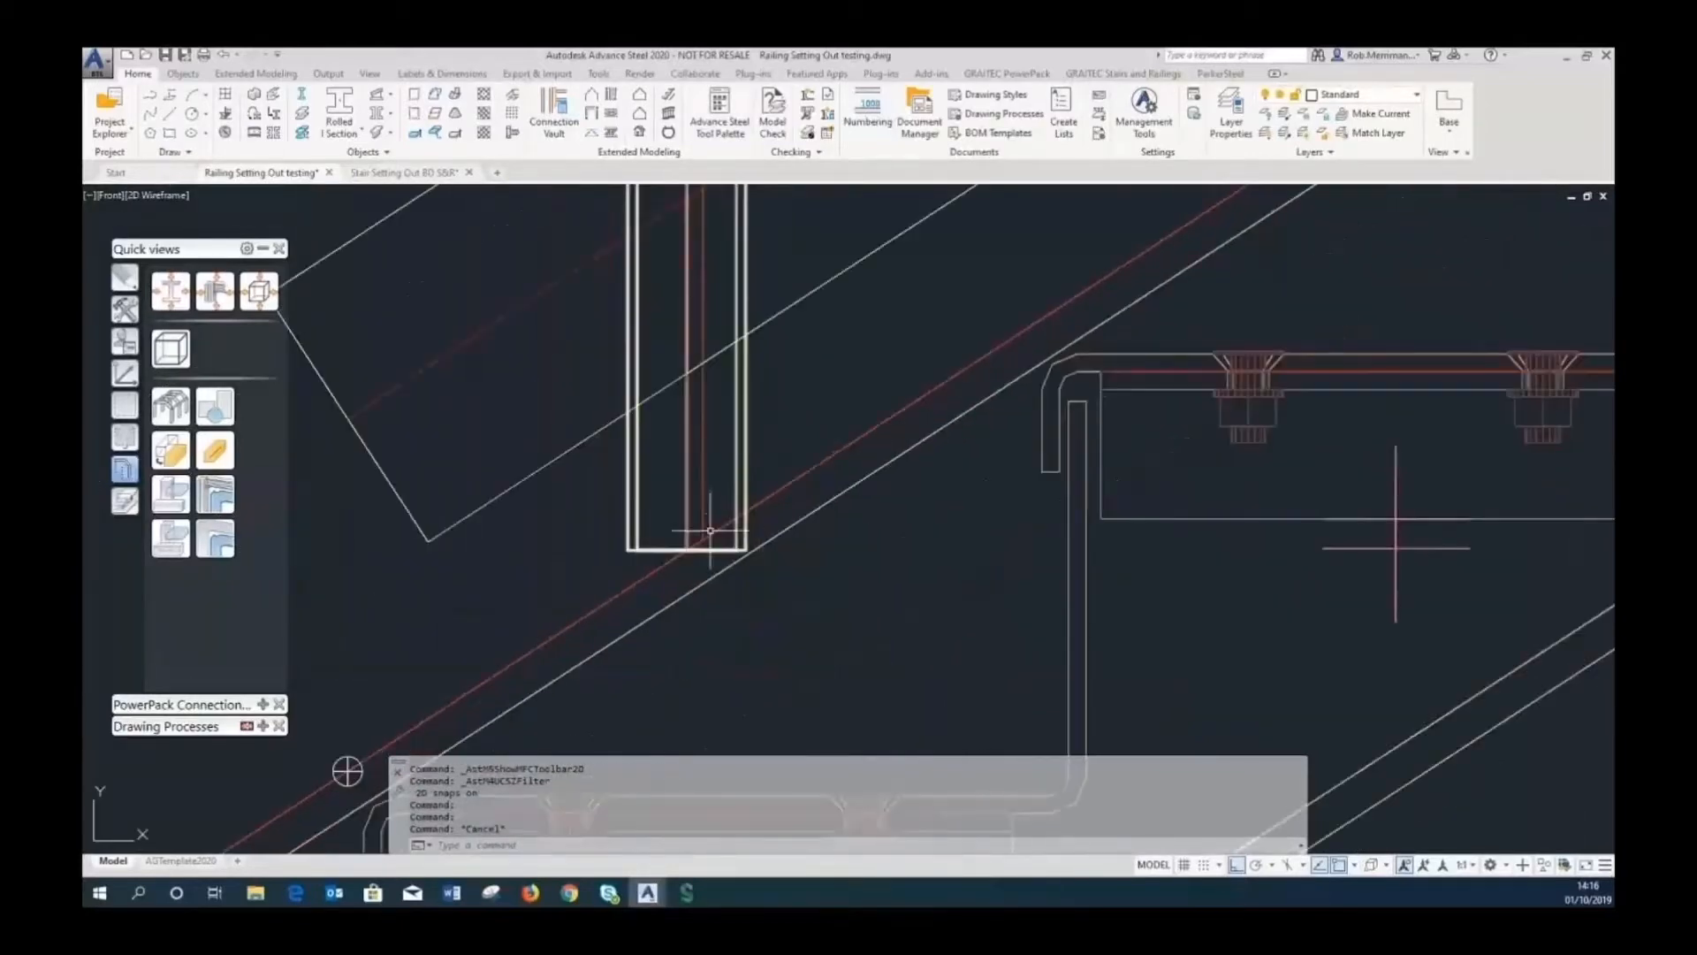
pyautogui.scroll(3, 747, 511)
pyautogui.click(691, 511)
pyautogui.scroll(-5, 846, 447)
pyautogui.press('Escape')
pyautogui.click(824, 457)
pyautogui.click(904, 479)
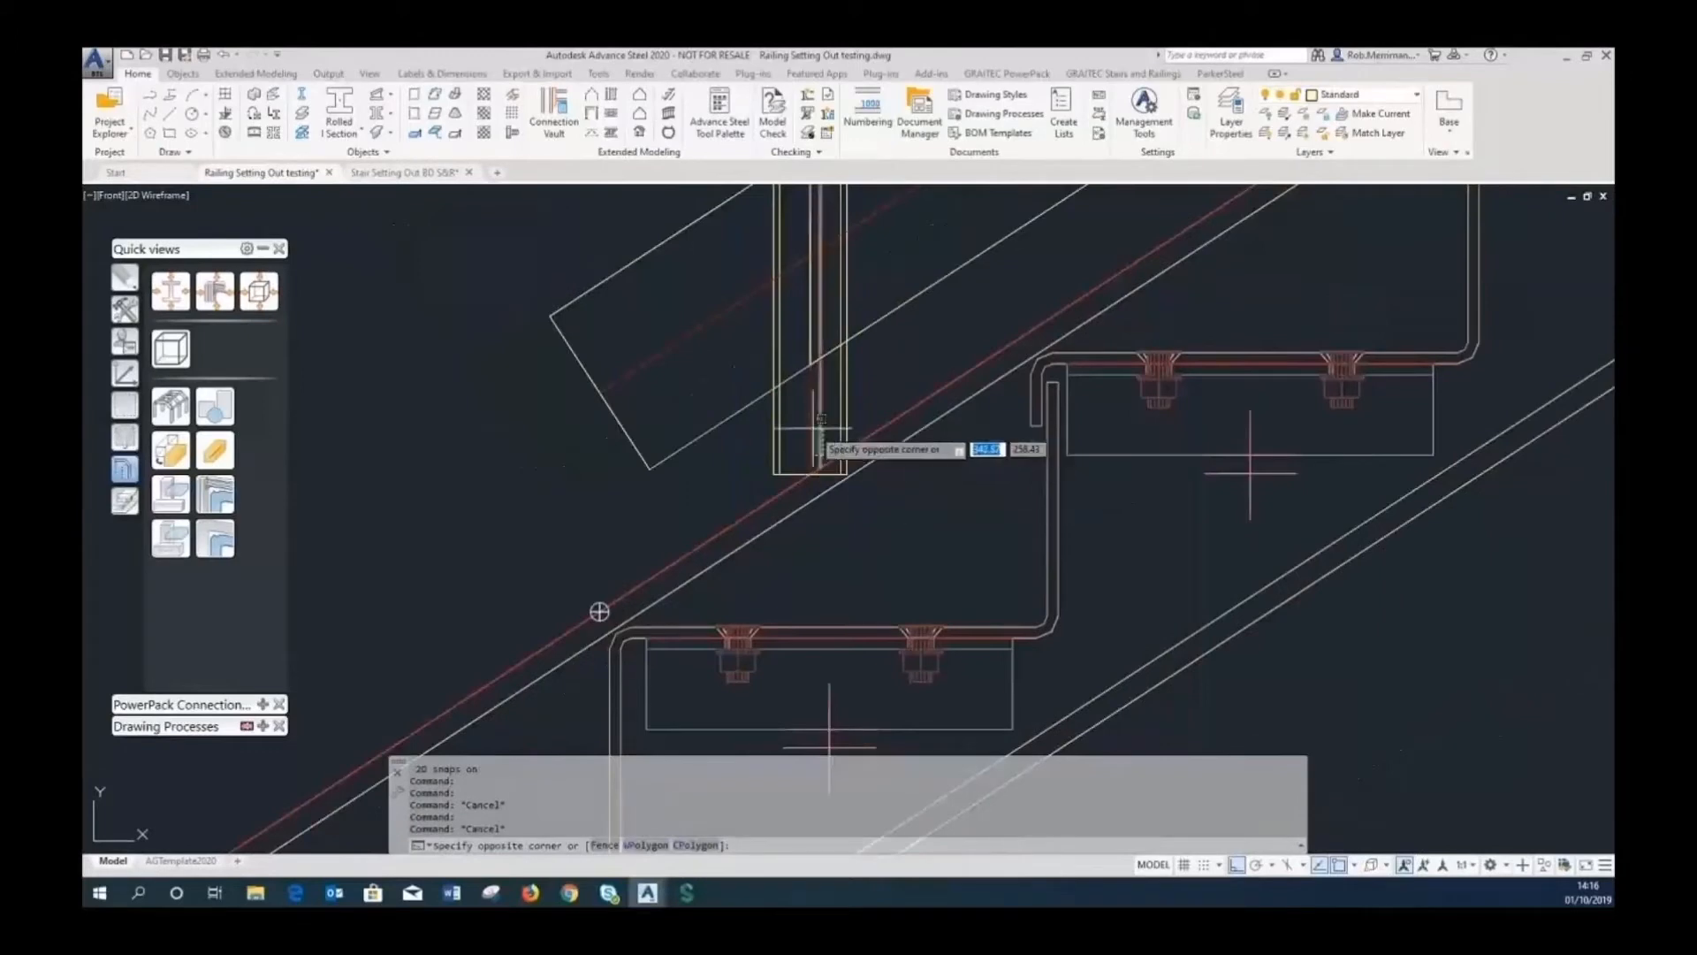
pyautogui.press('Escape')
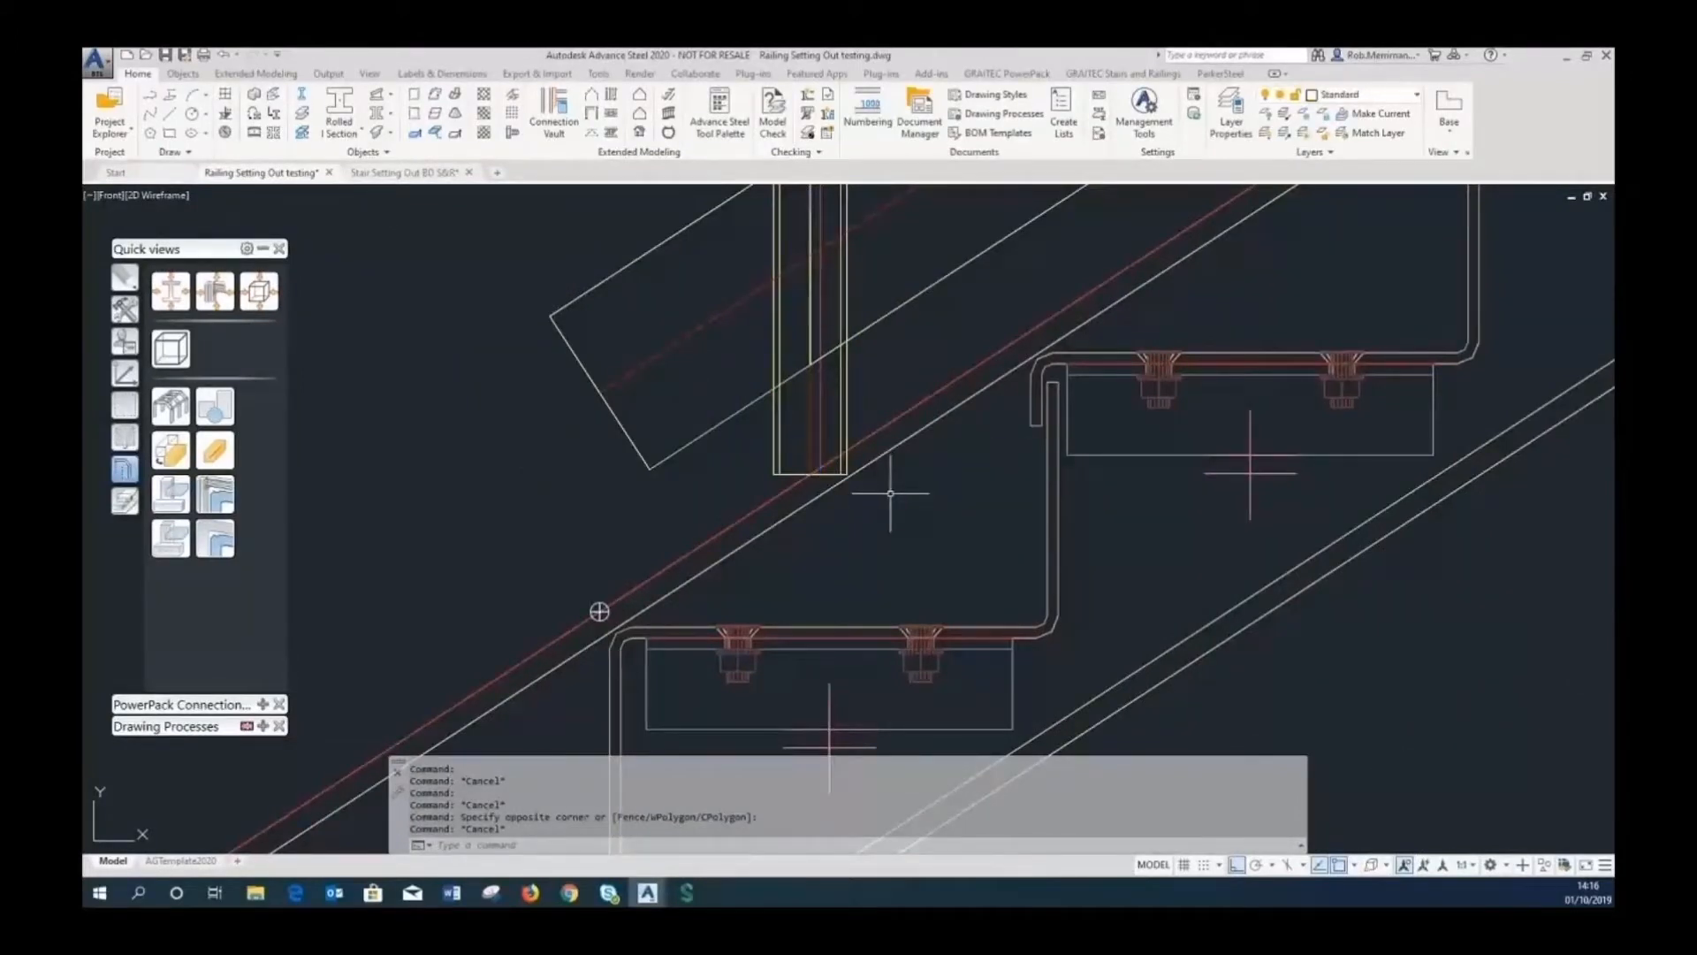
pyautogui.click(782, 521)
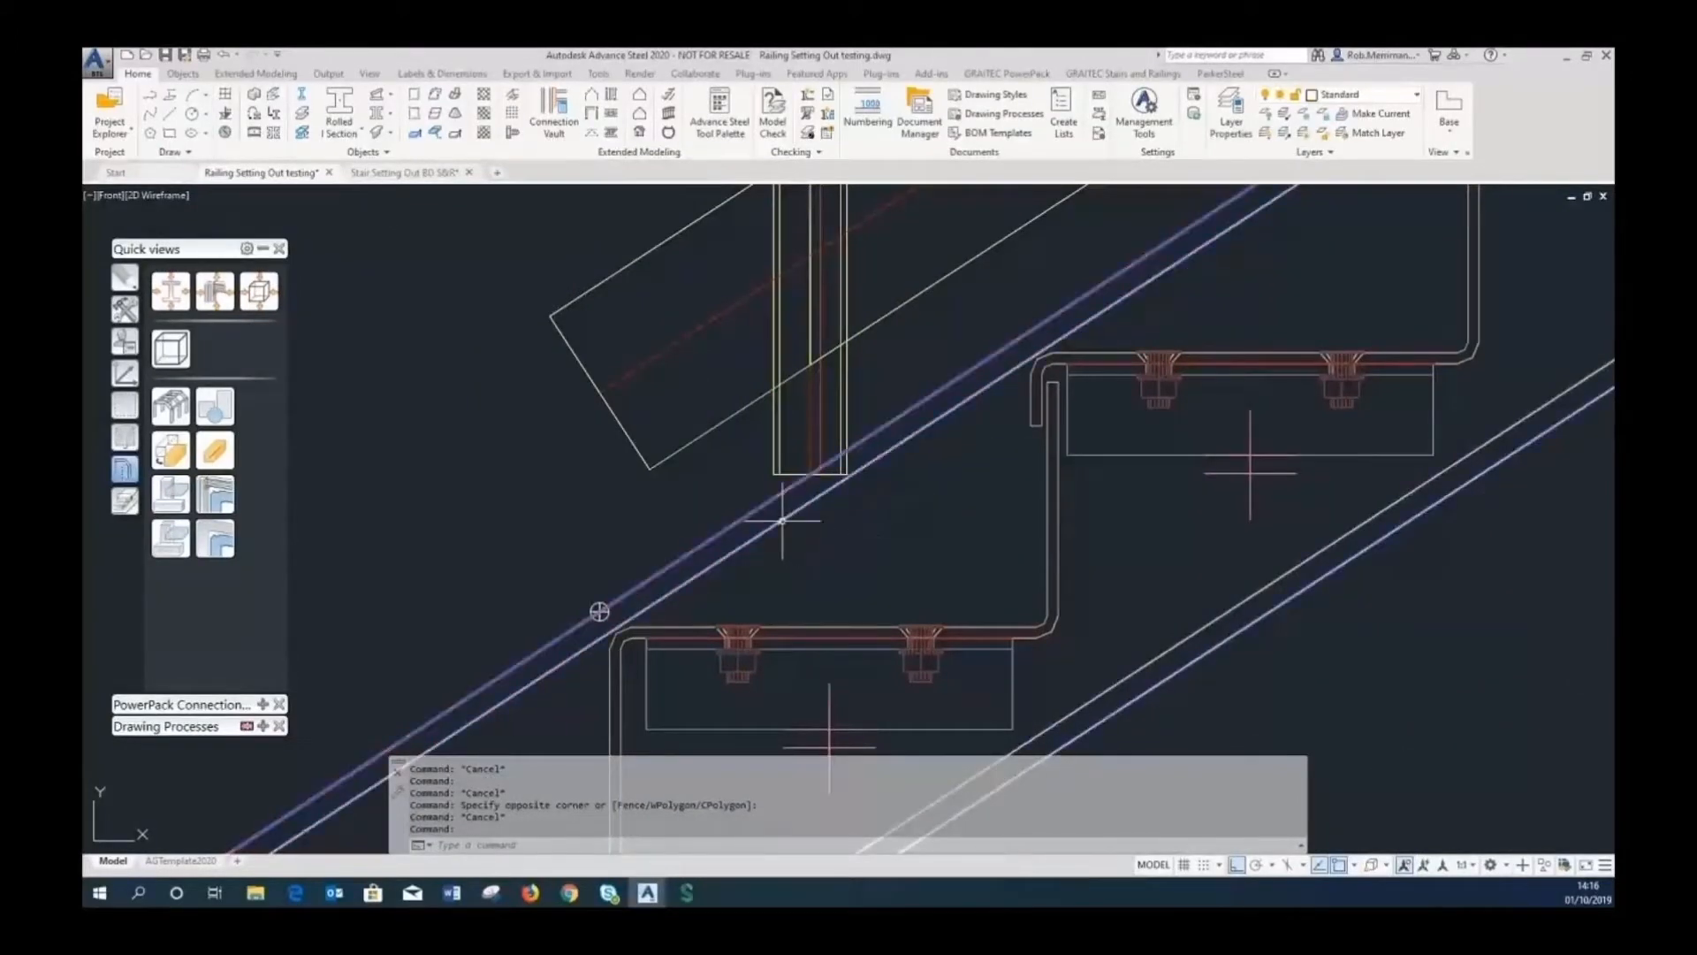
pyautogui.press('Escape')
pyautogui.write('d')
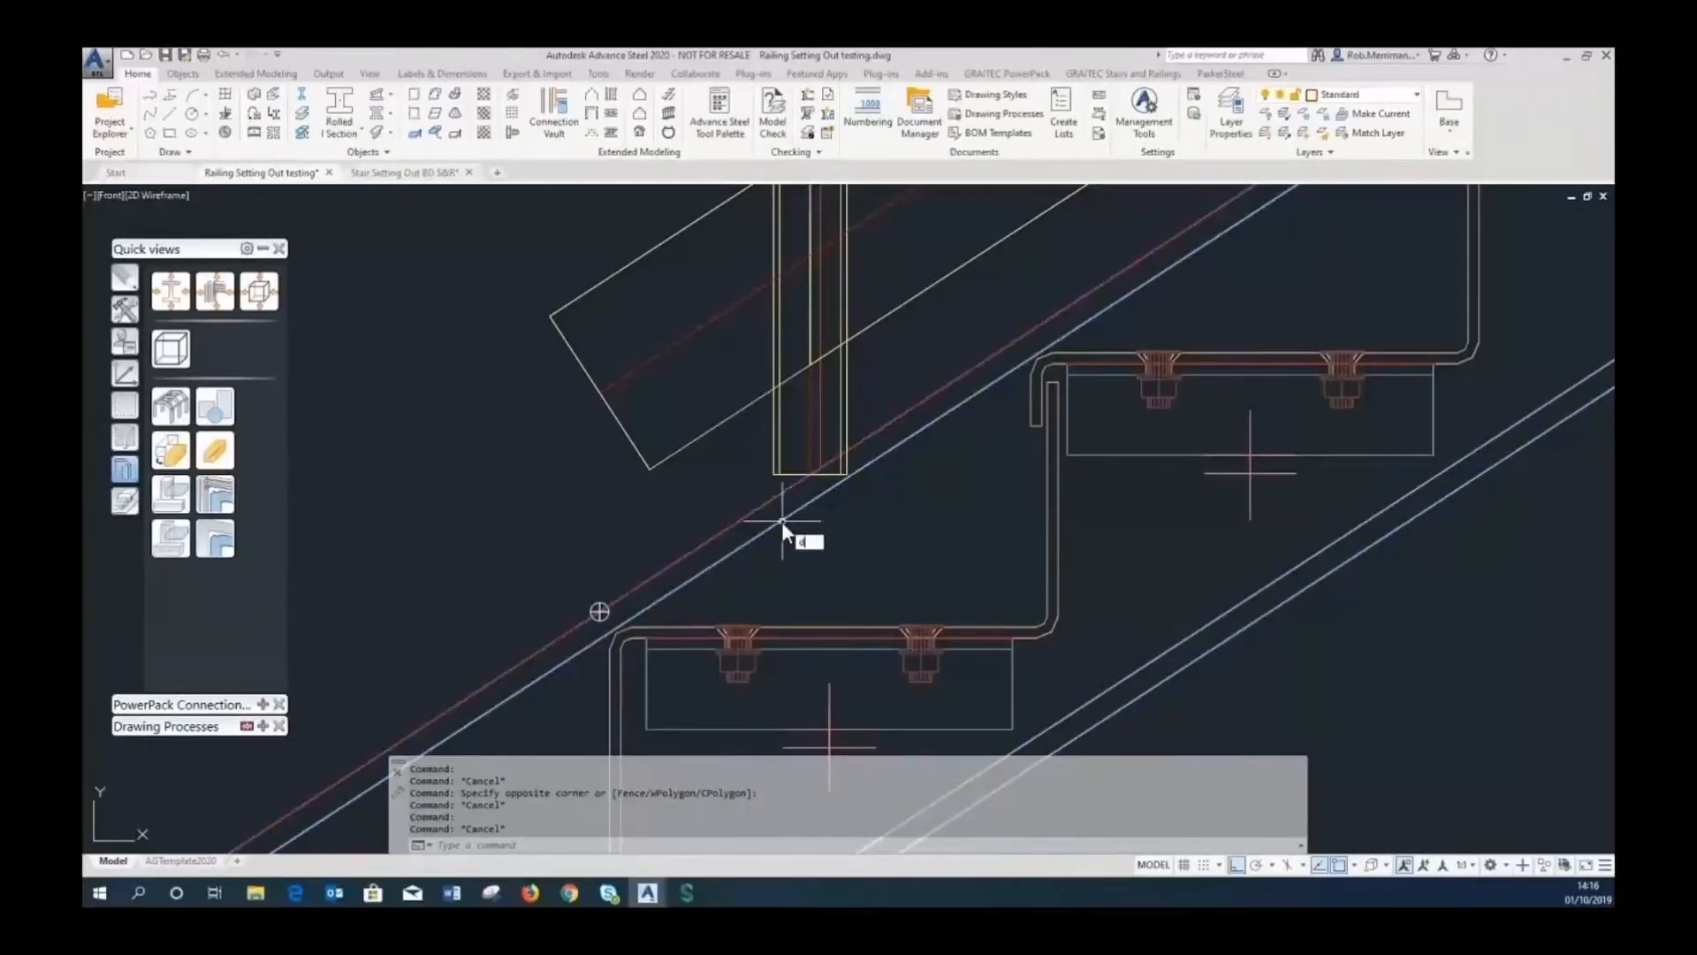
pyautogui.write('i')
pyautogui.press('Return')
pyautogui.keyDown('shift'); pyautogui.rightClick(642, 520); pyautogui.keyUp('shift')
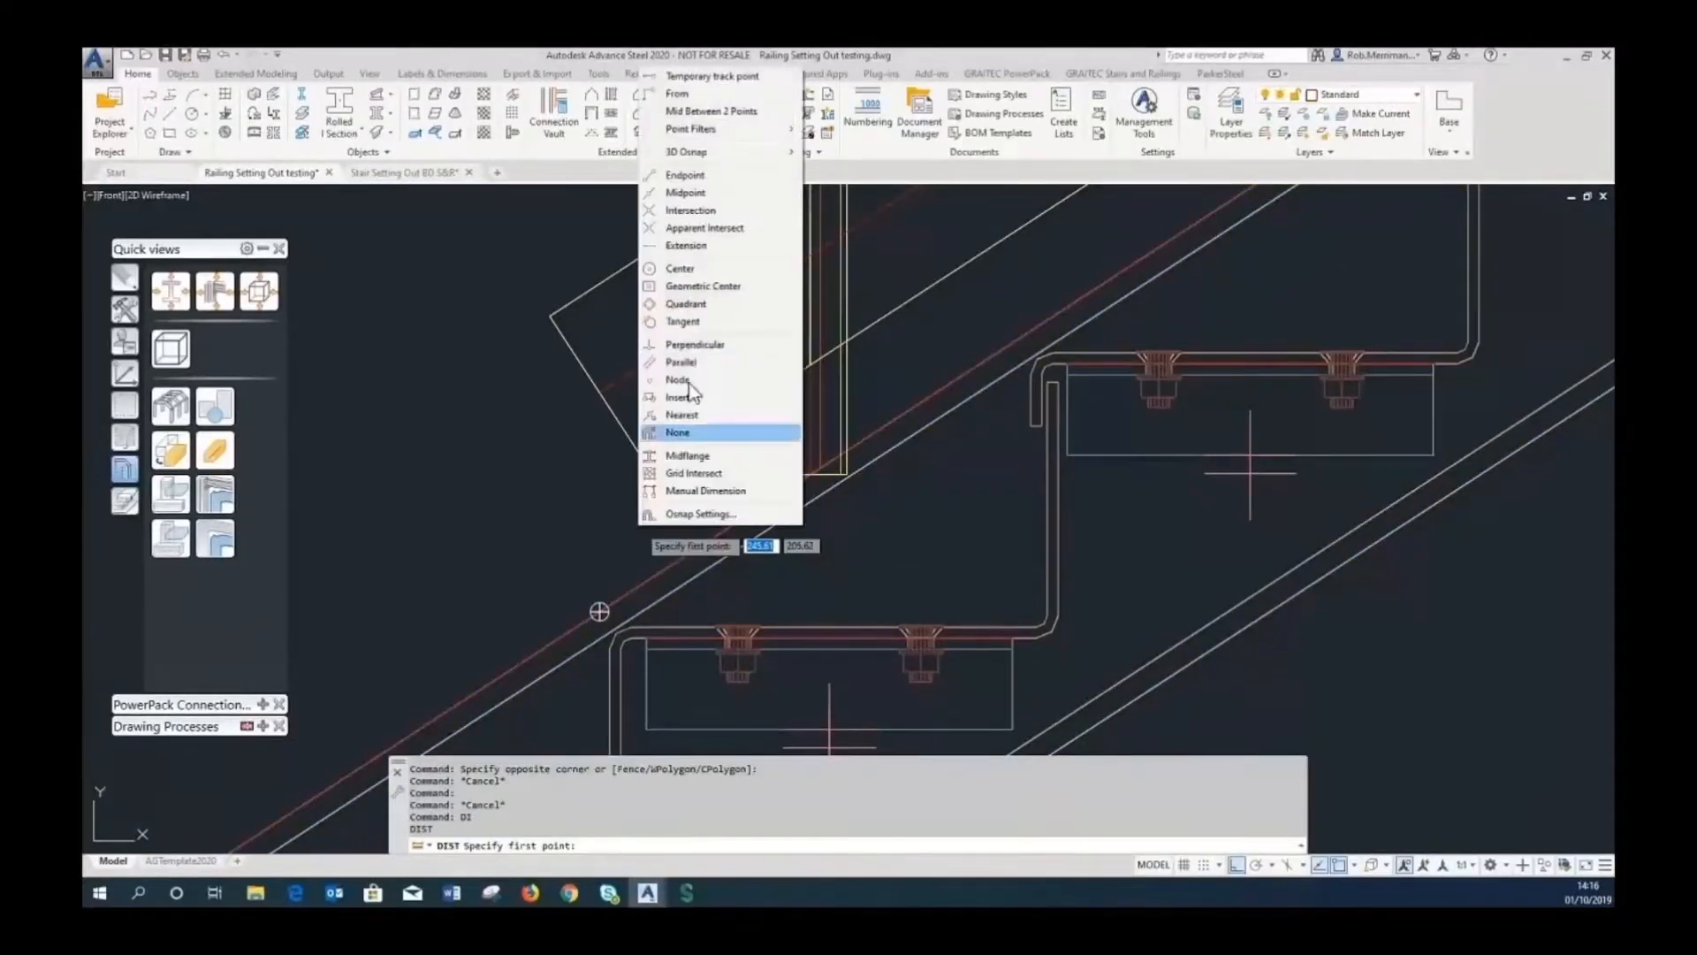
pyautogui.click(703, 285)
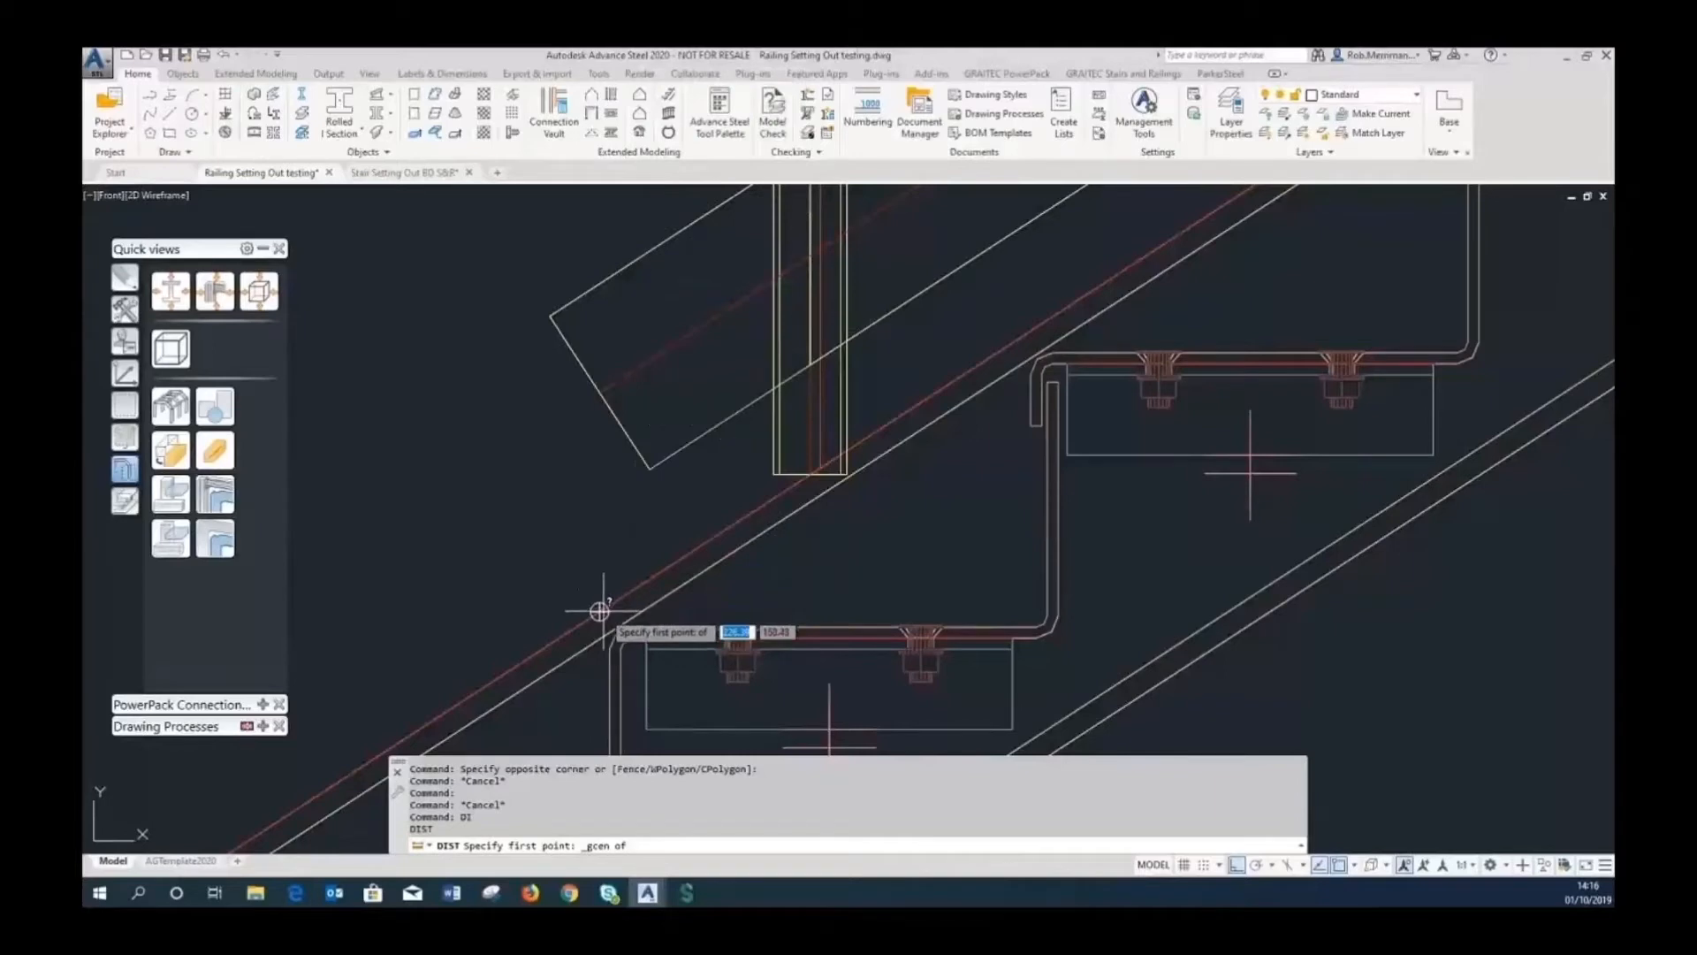
pyautogui.press('Escape')
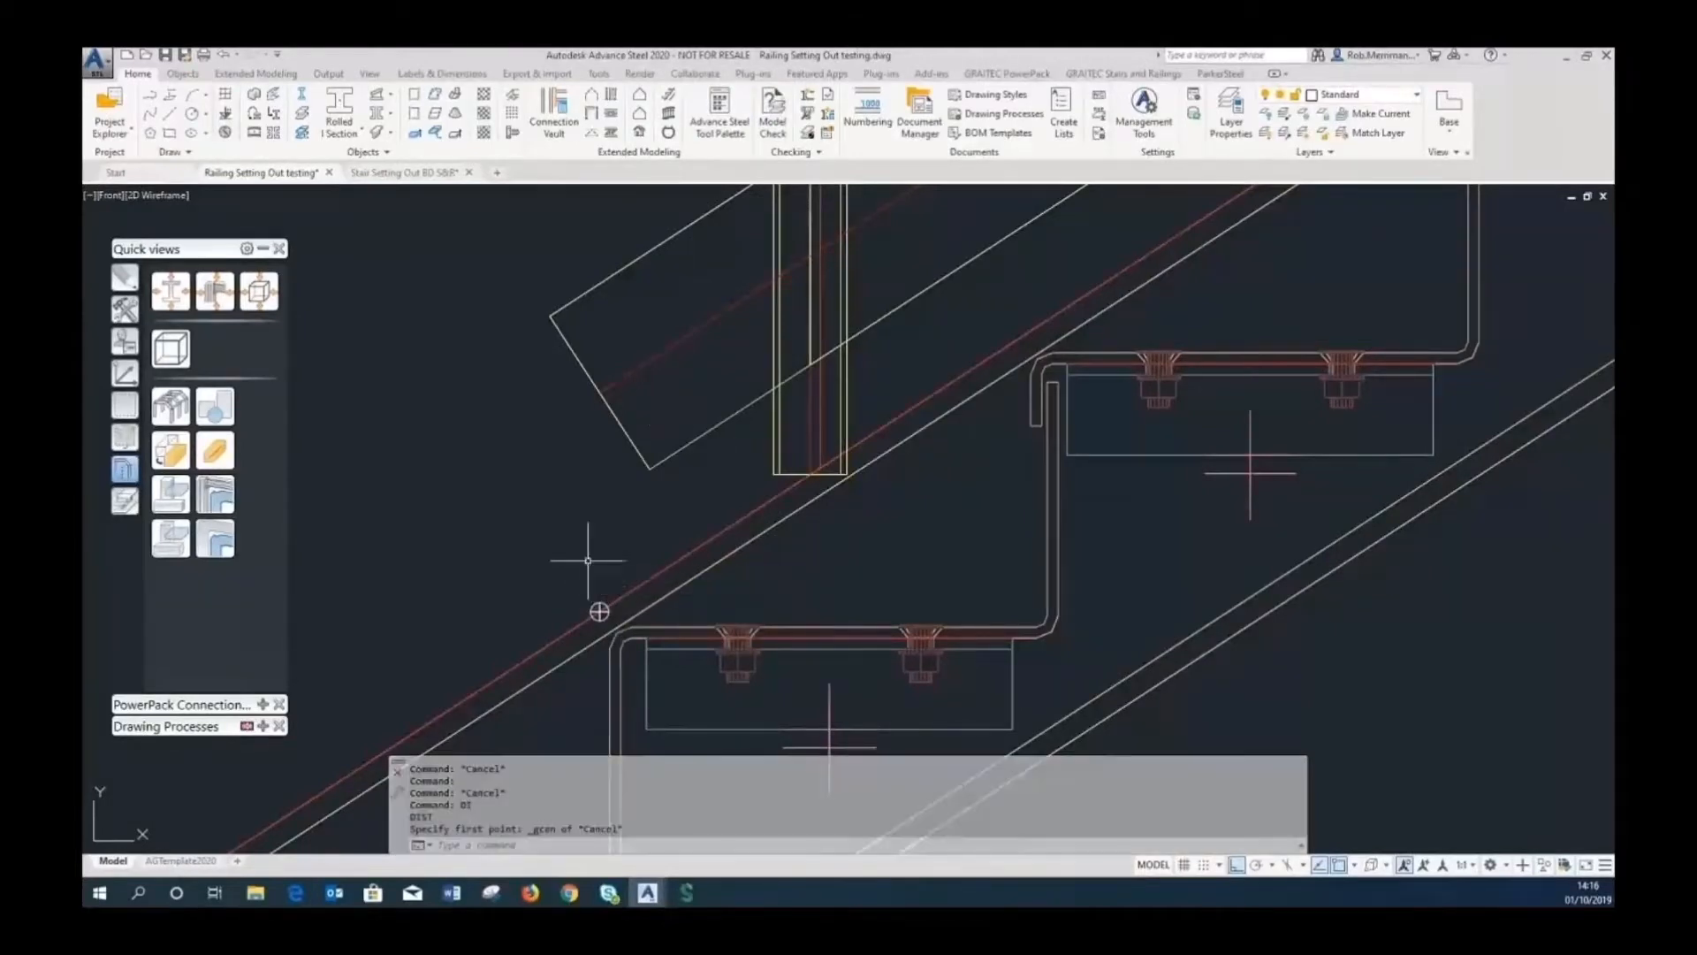
# Measure the distance from the circle marker at the lower tread's nosing to the base of the lowest railing post.
pyautogui.rightClick(624, 556)
pyautogui.click(672, 565)
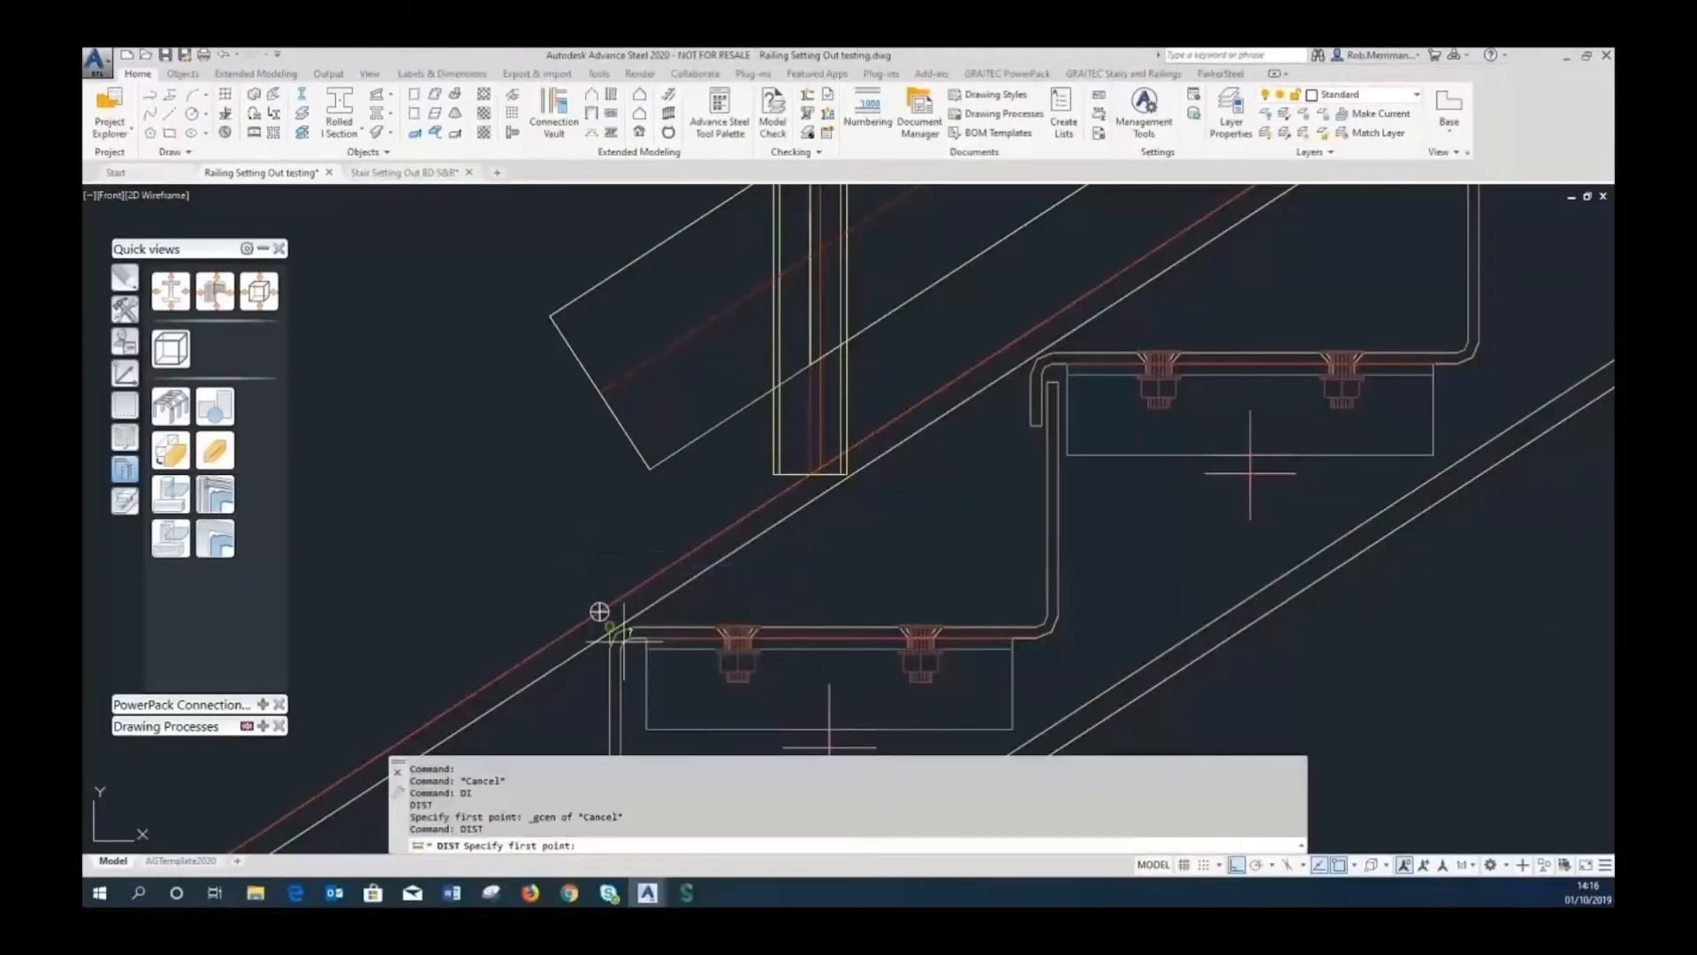
pyautogui.click(599, 612)
pyautogui.click(816, 458)
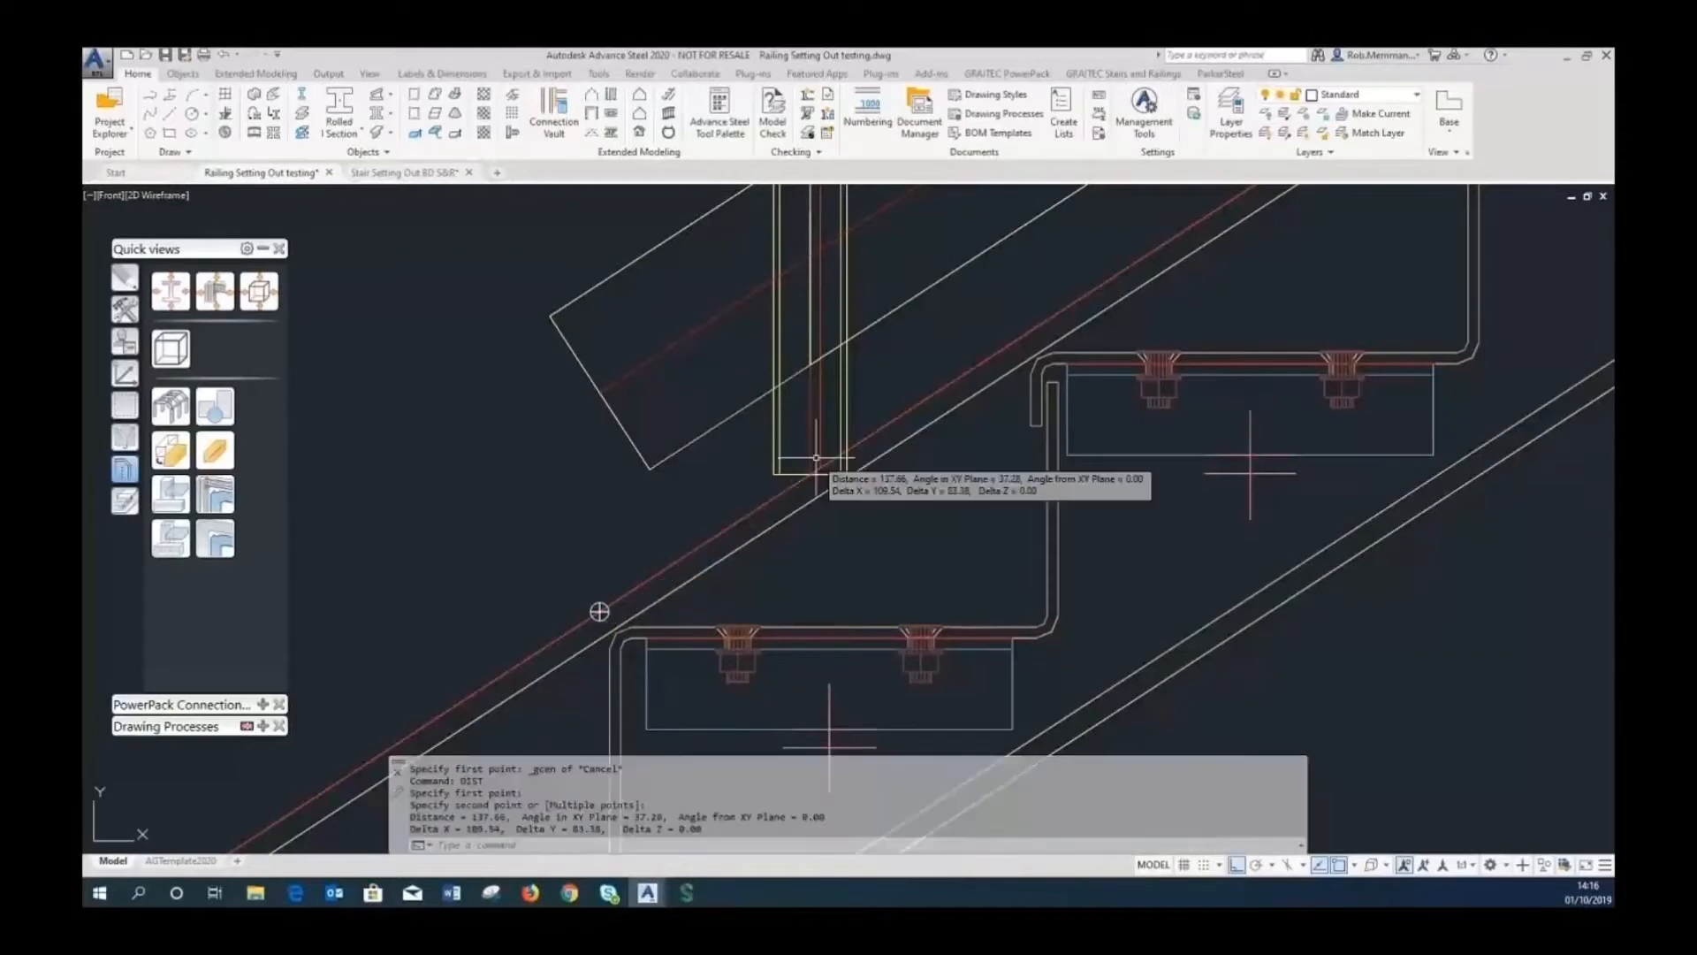
pyautogui.moveTo(463, 829); pyautogui.dragTo(518, 829)
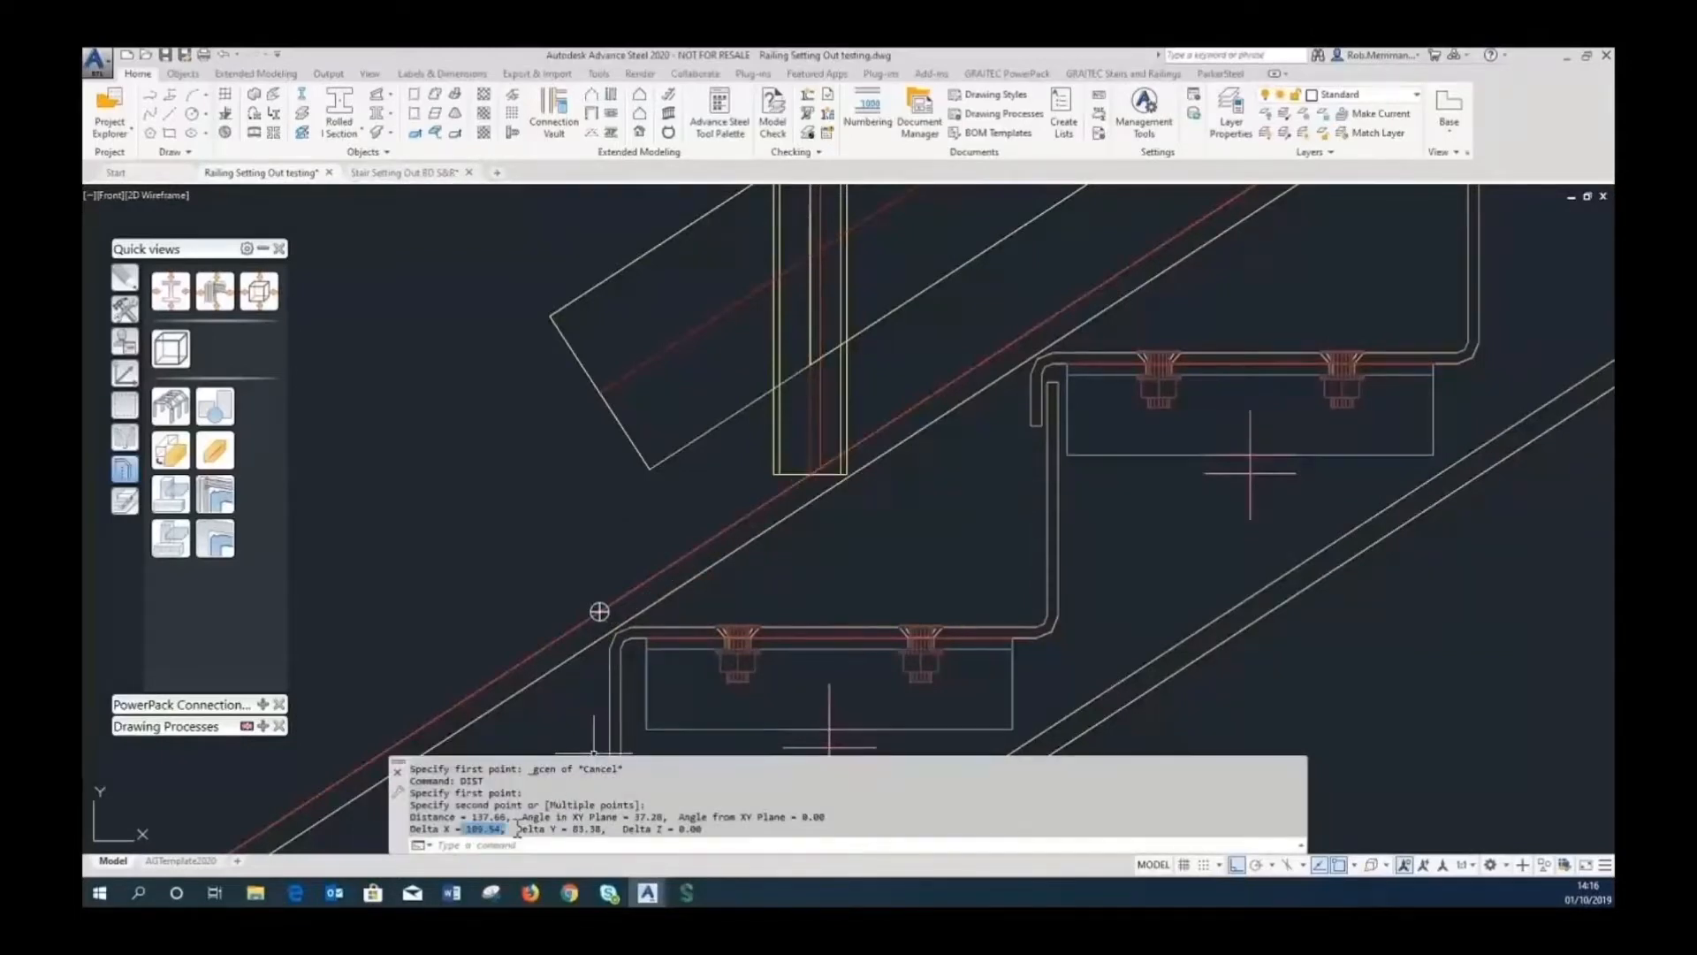
pyautogui.press('Escape')
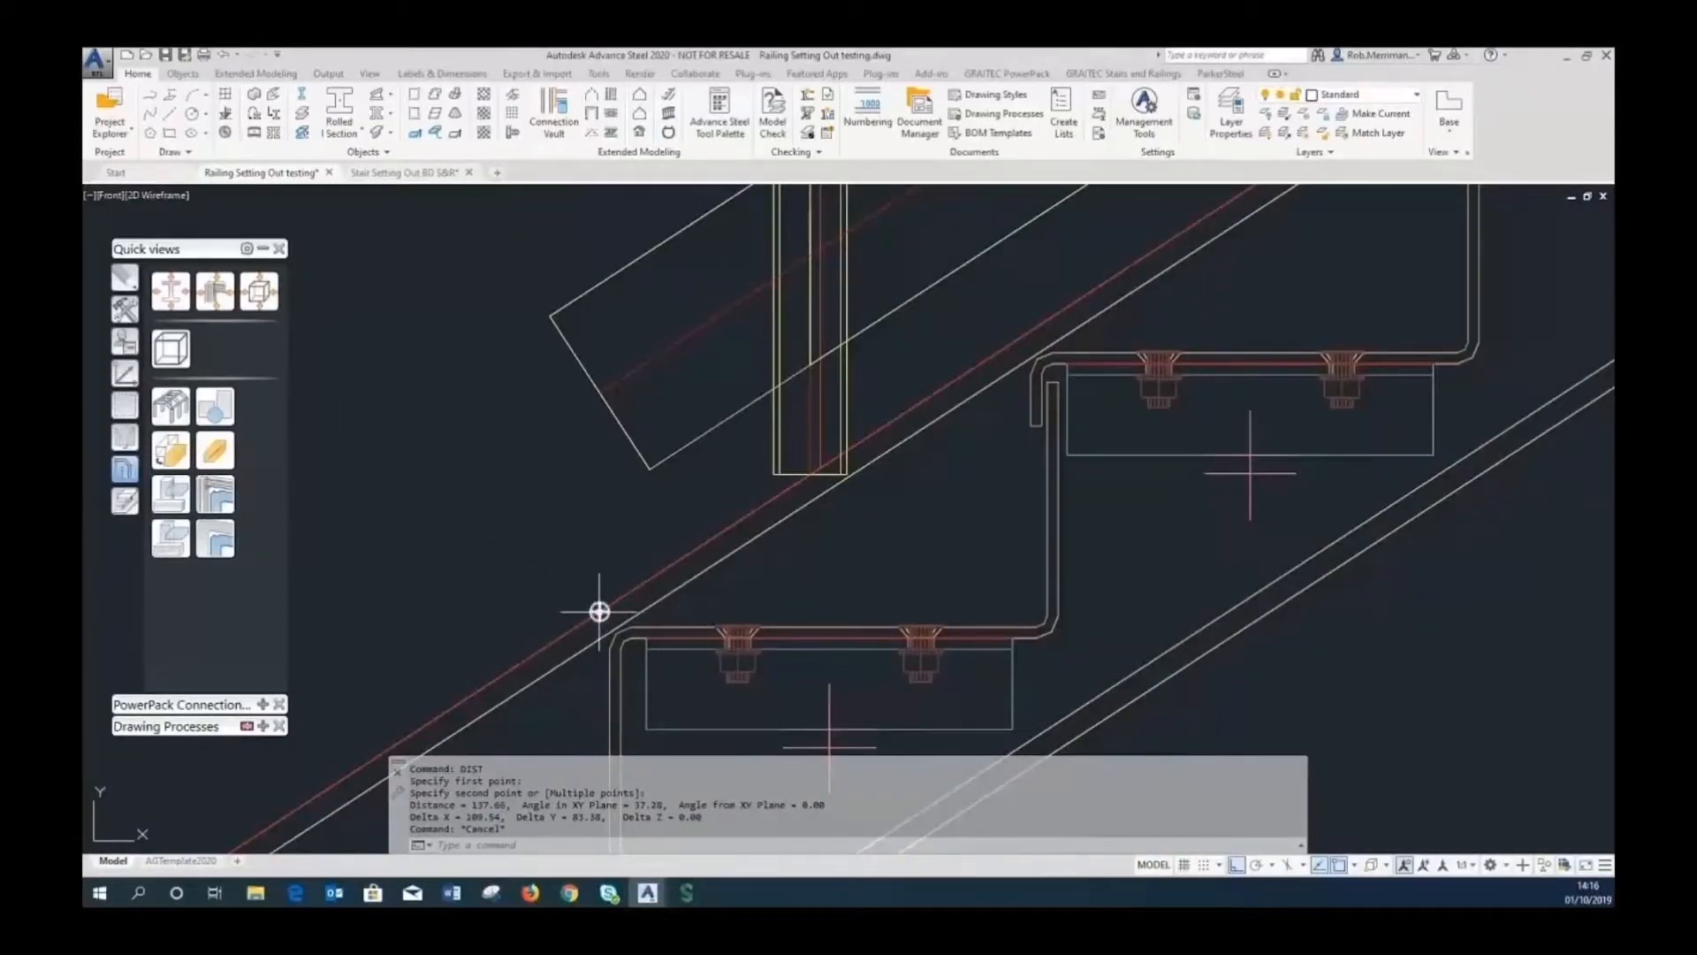
# Draw a line from the lower tread's nosing corner perpendicular to the stringer's red reference line.
pyautogui.click(171, 115)
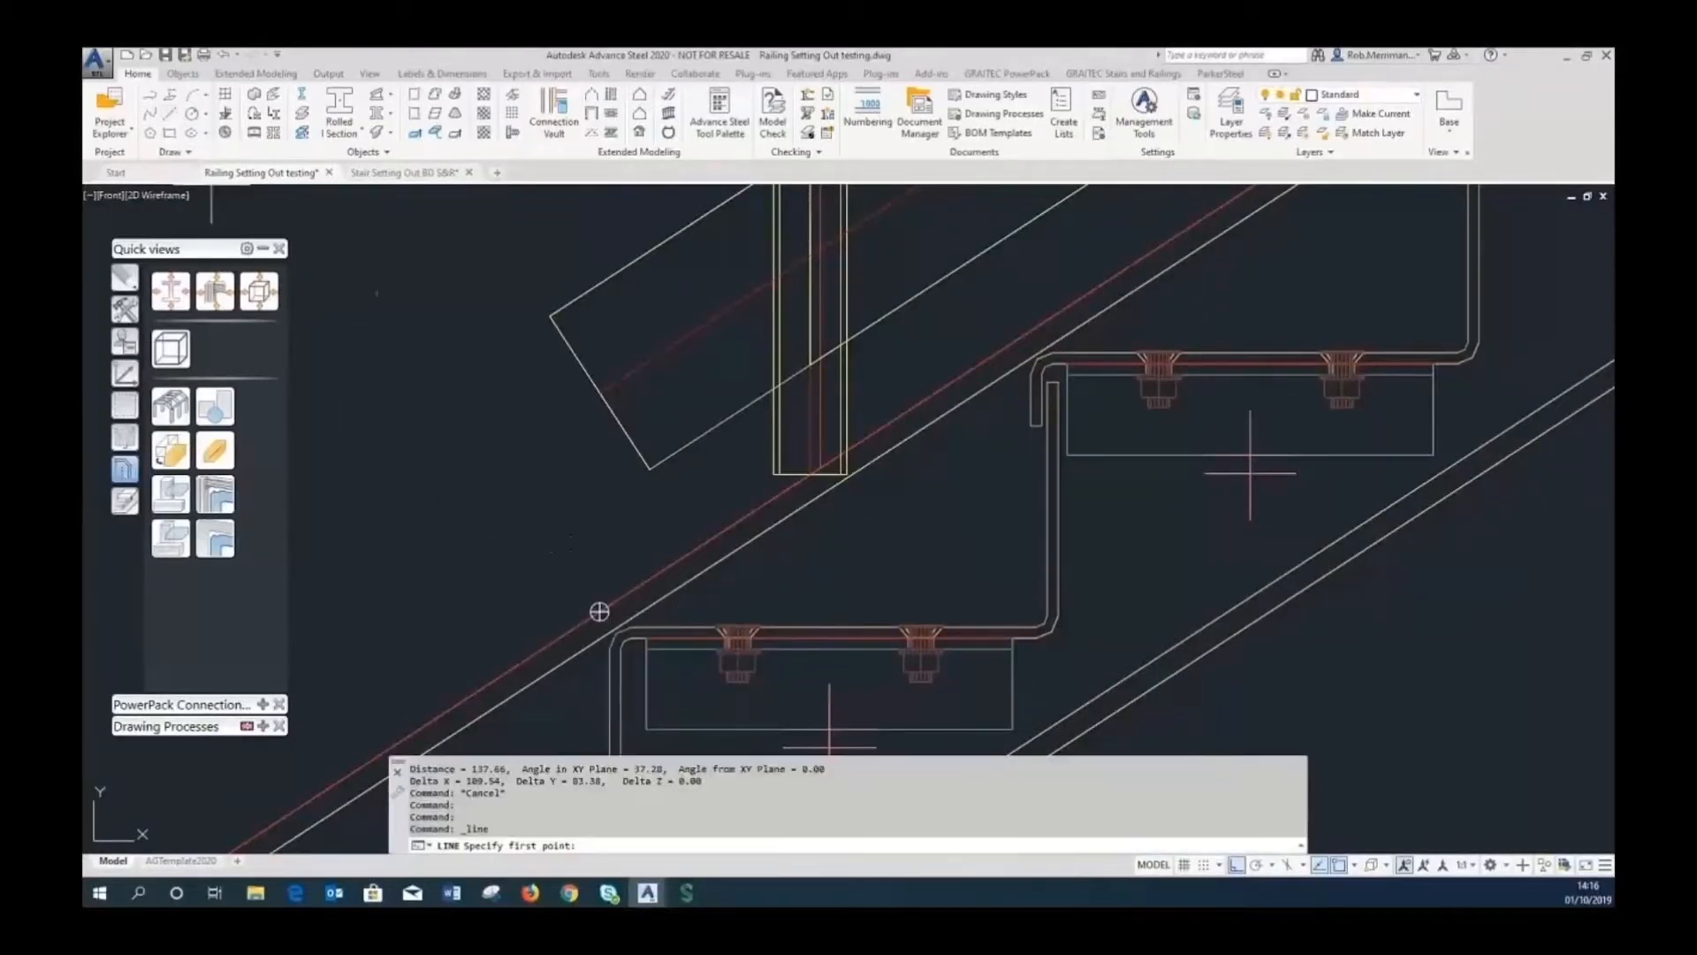
pyautogui.click(610, 627)
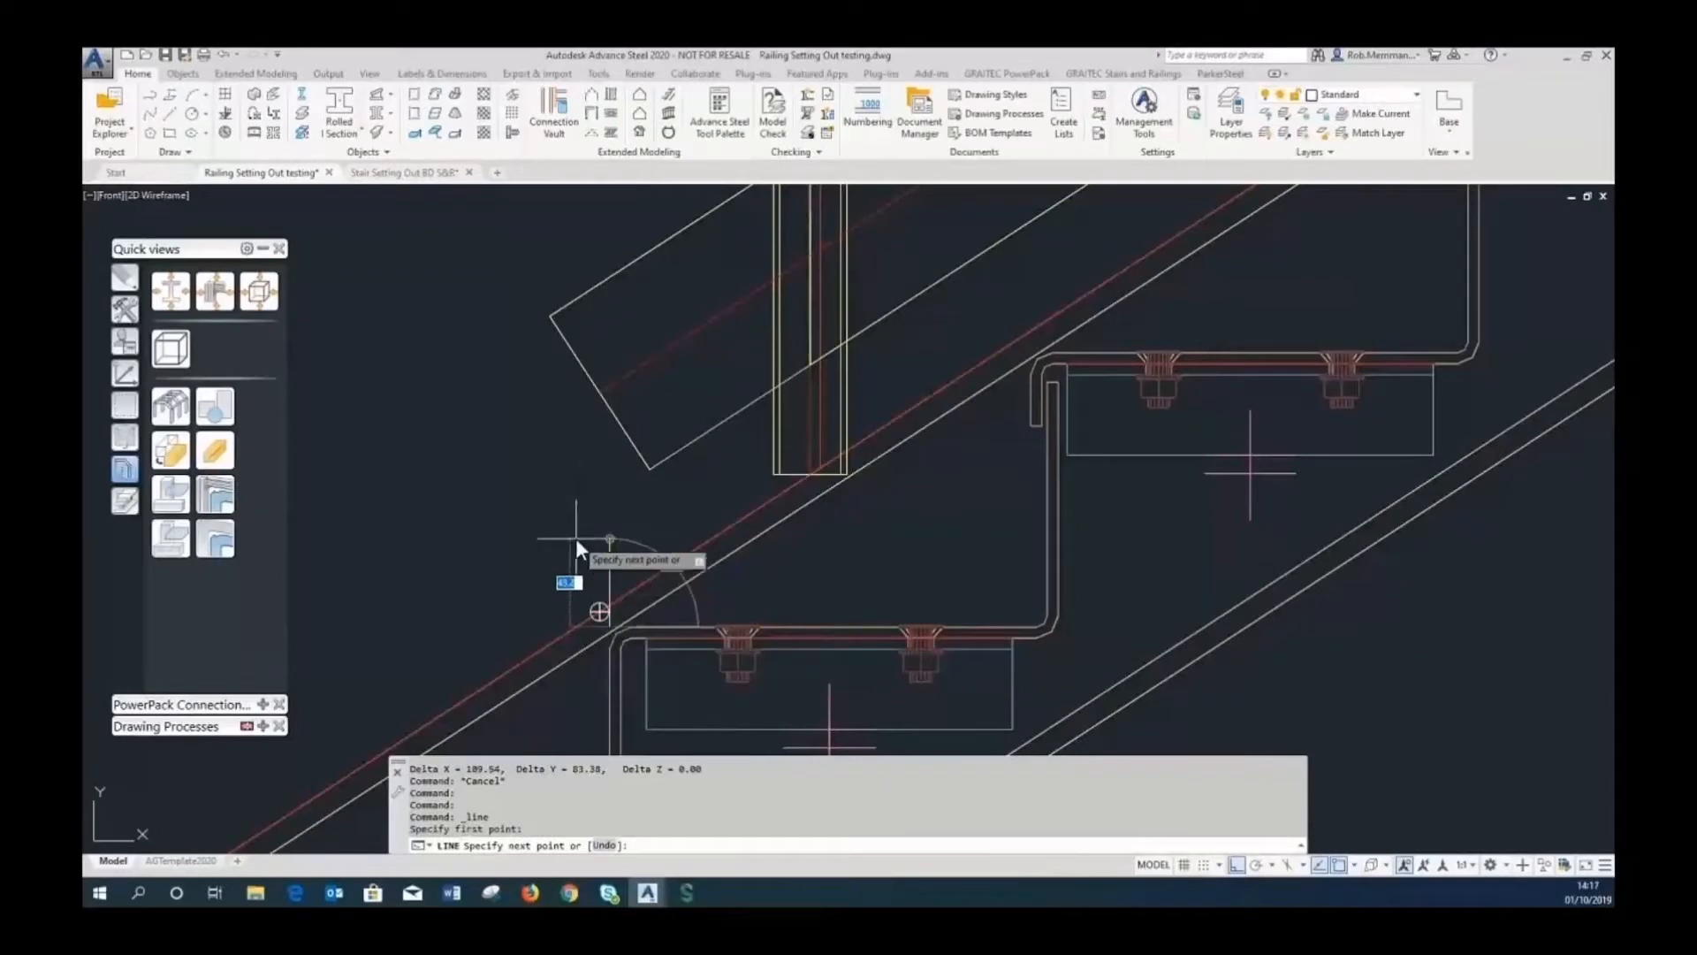
pyautogui.keyDown('shift'); pyautogui.rightClick(576, 538); pyautogui.keyUp('shift')
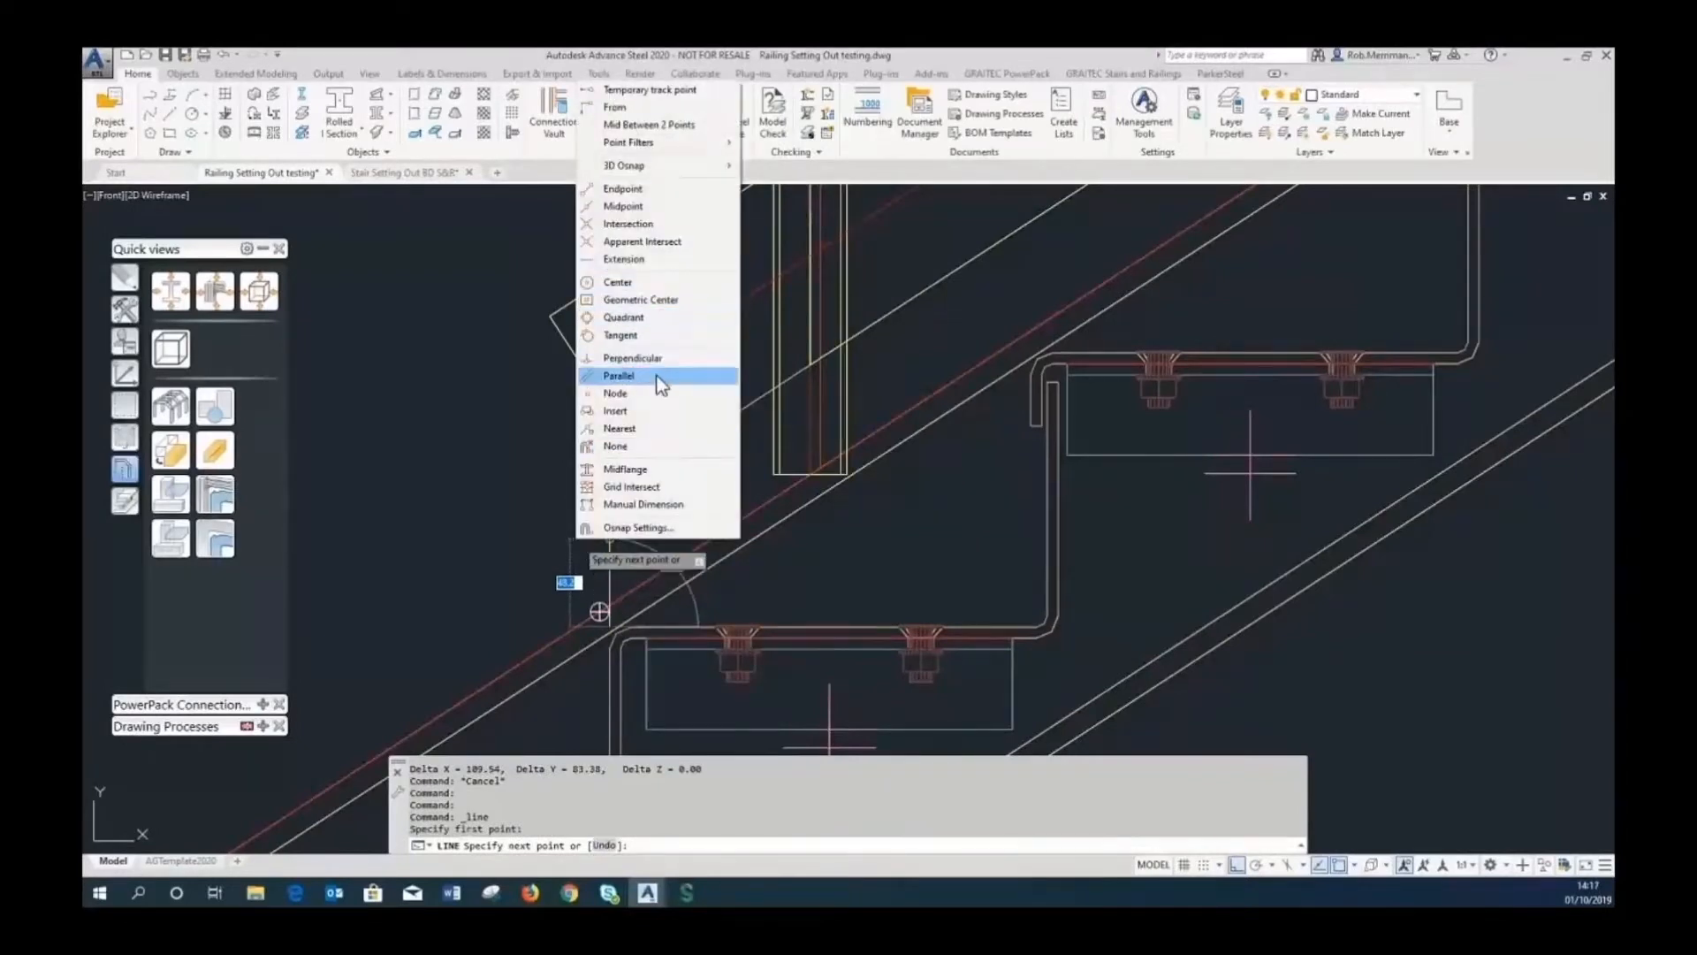
pyautogui.click(655, 358)
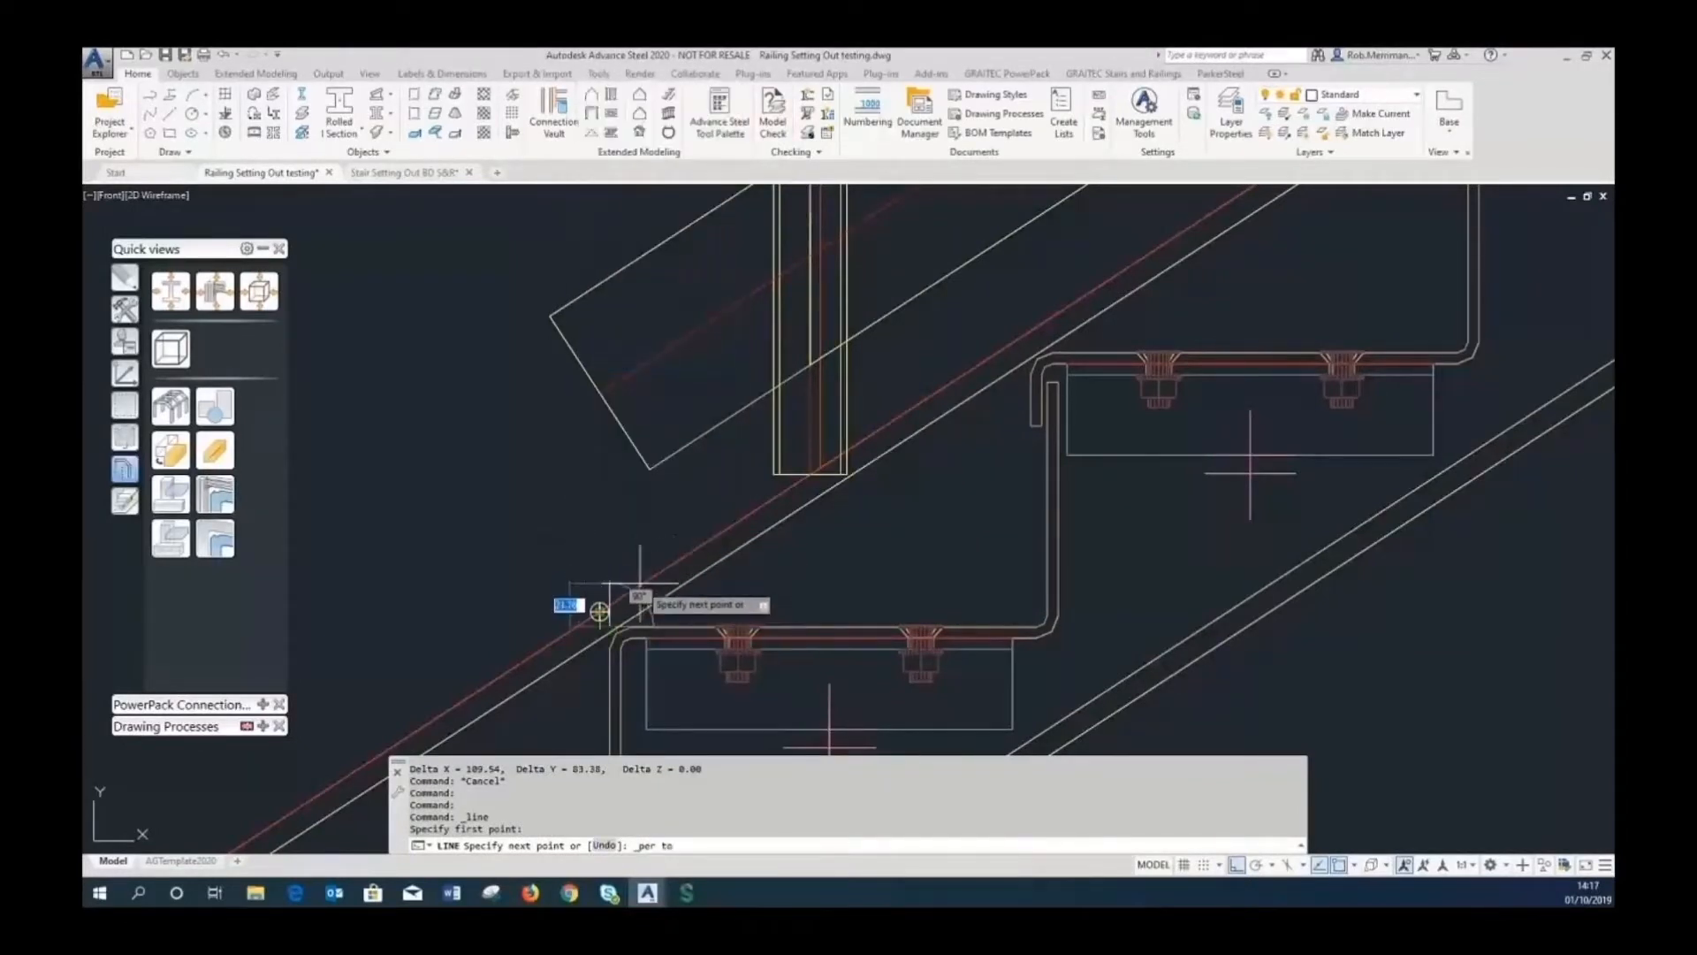
pyautogui.press('Escape')
# Measure between endpoints, from the perpendicular line's end at the nosing to the base of the lowest post's centreline.
pyautogui.write('di')
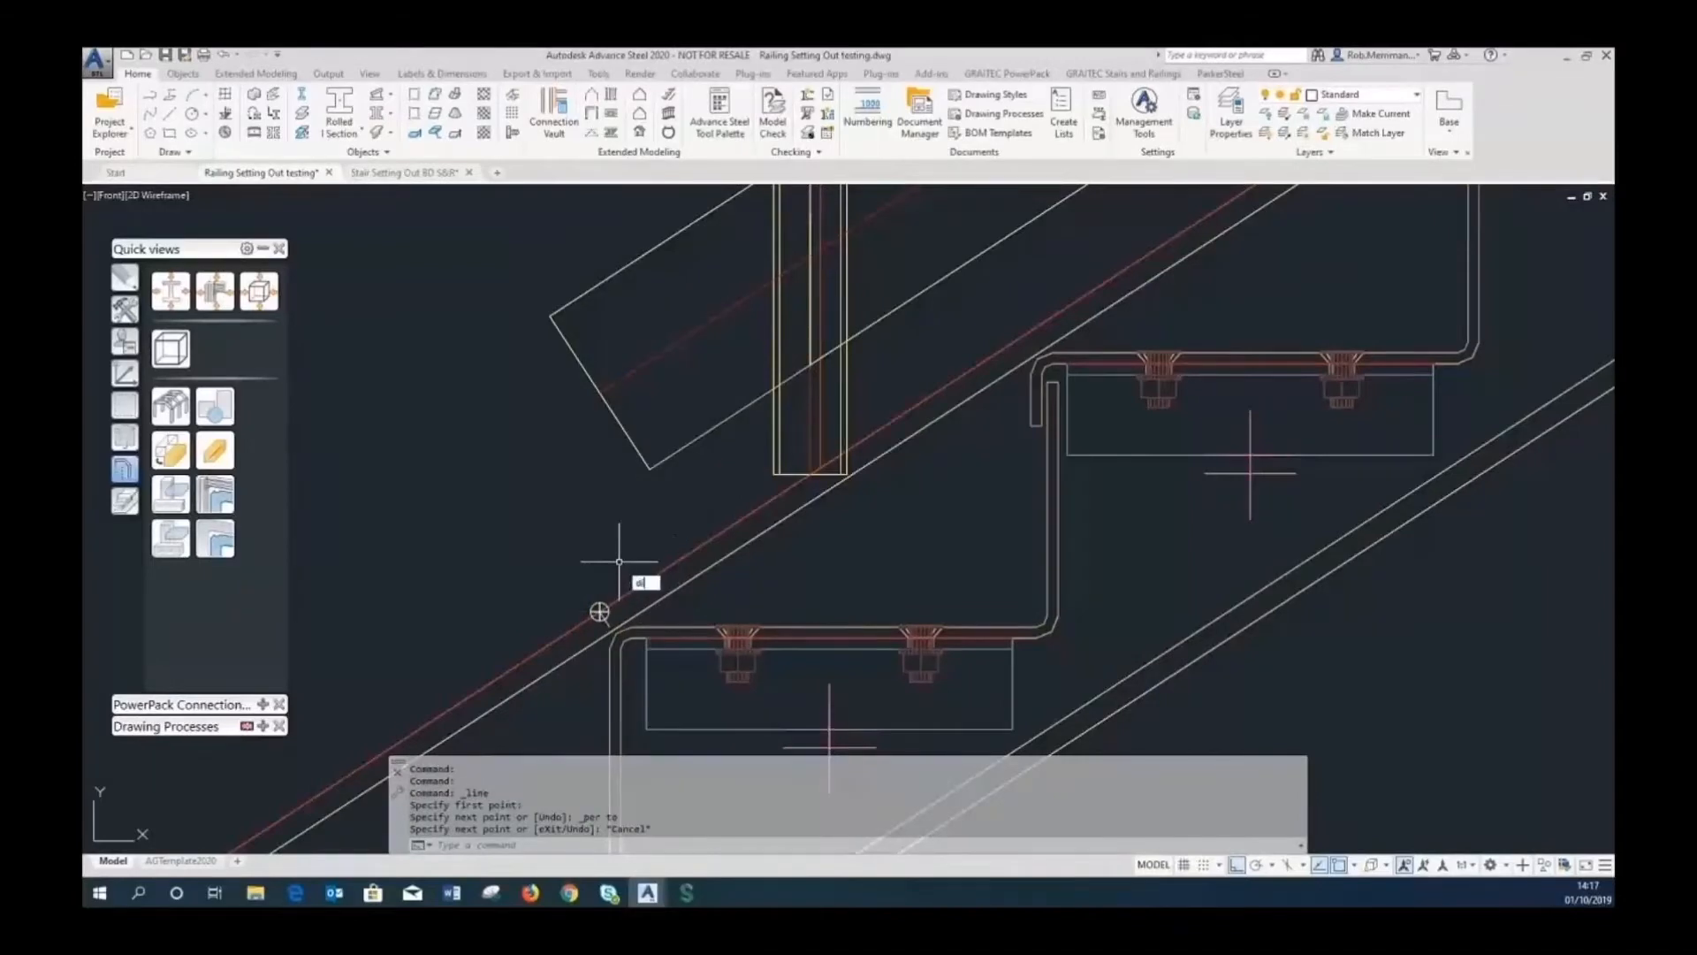
pyautogui.press('Return')
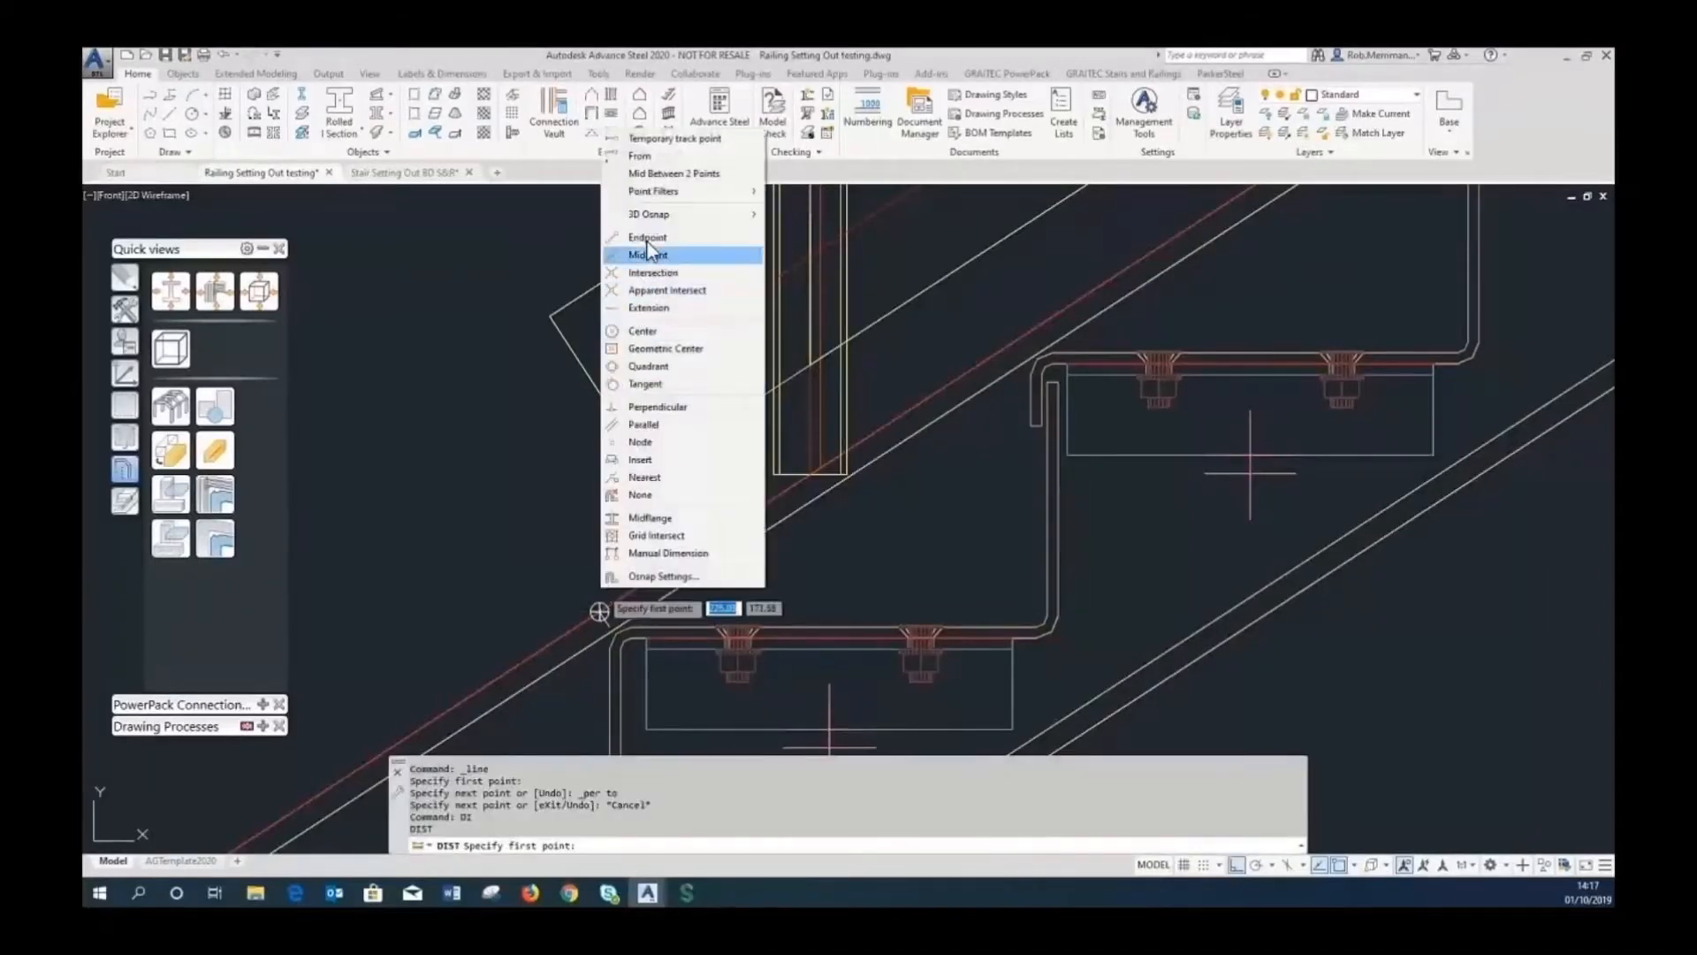
pyautogui.click(648, 237)
pyautogui.click(599, 612)
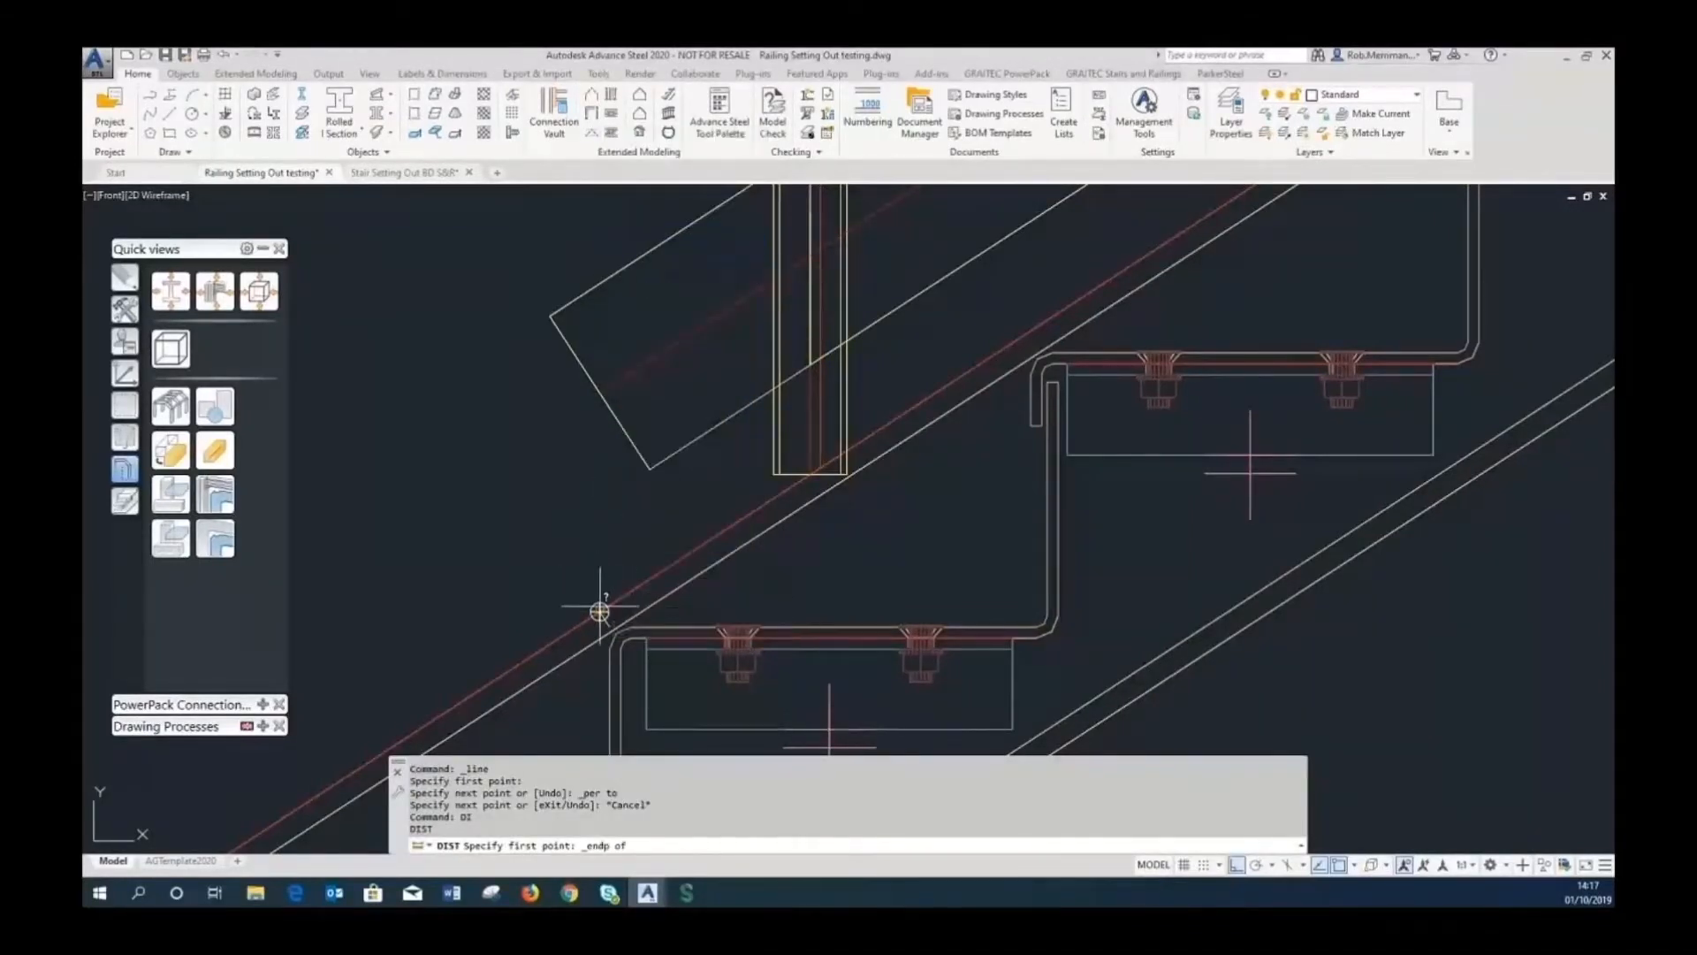
pyautogui.keyDown('shift'); pyautogui.rightClick(794, 611); pyautogui.keyUp('shift')
pyautogui.click(838, 527)
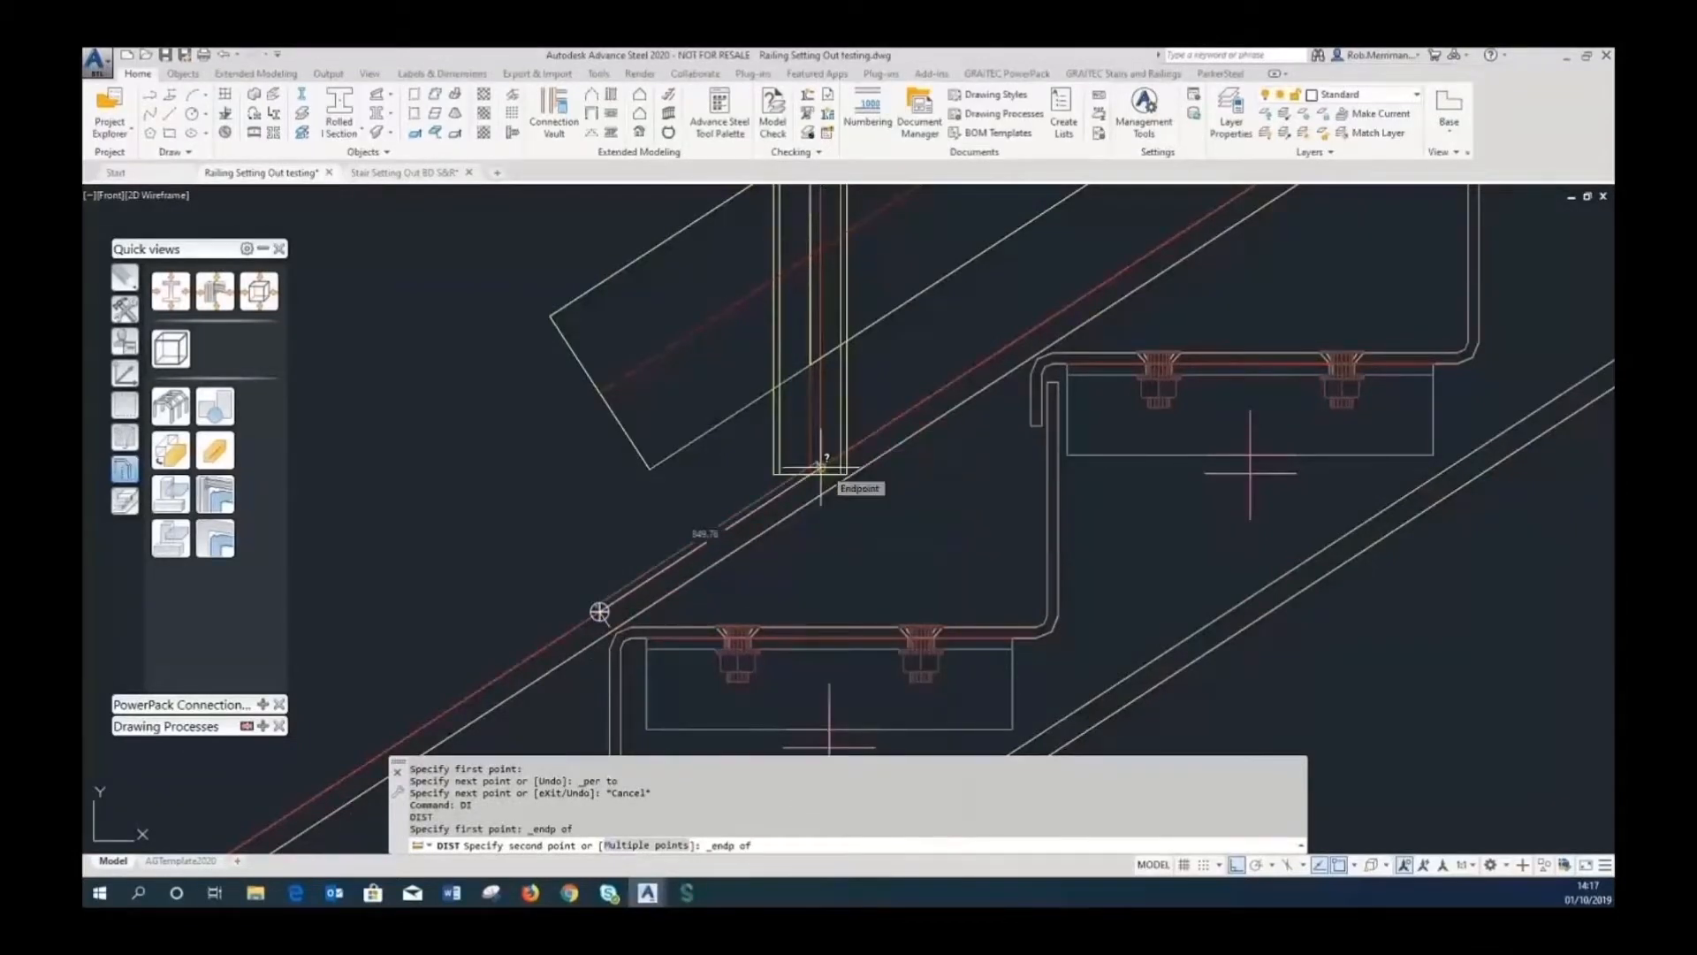
pyautogui.click(823, 467)
pyautogui.press('Escape')
pyautogui.press('Escape')
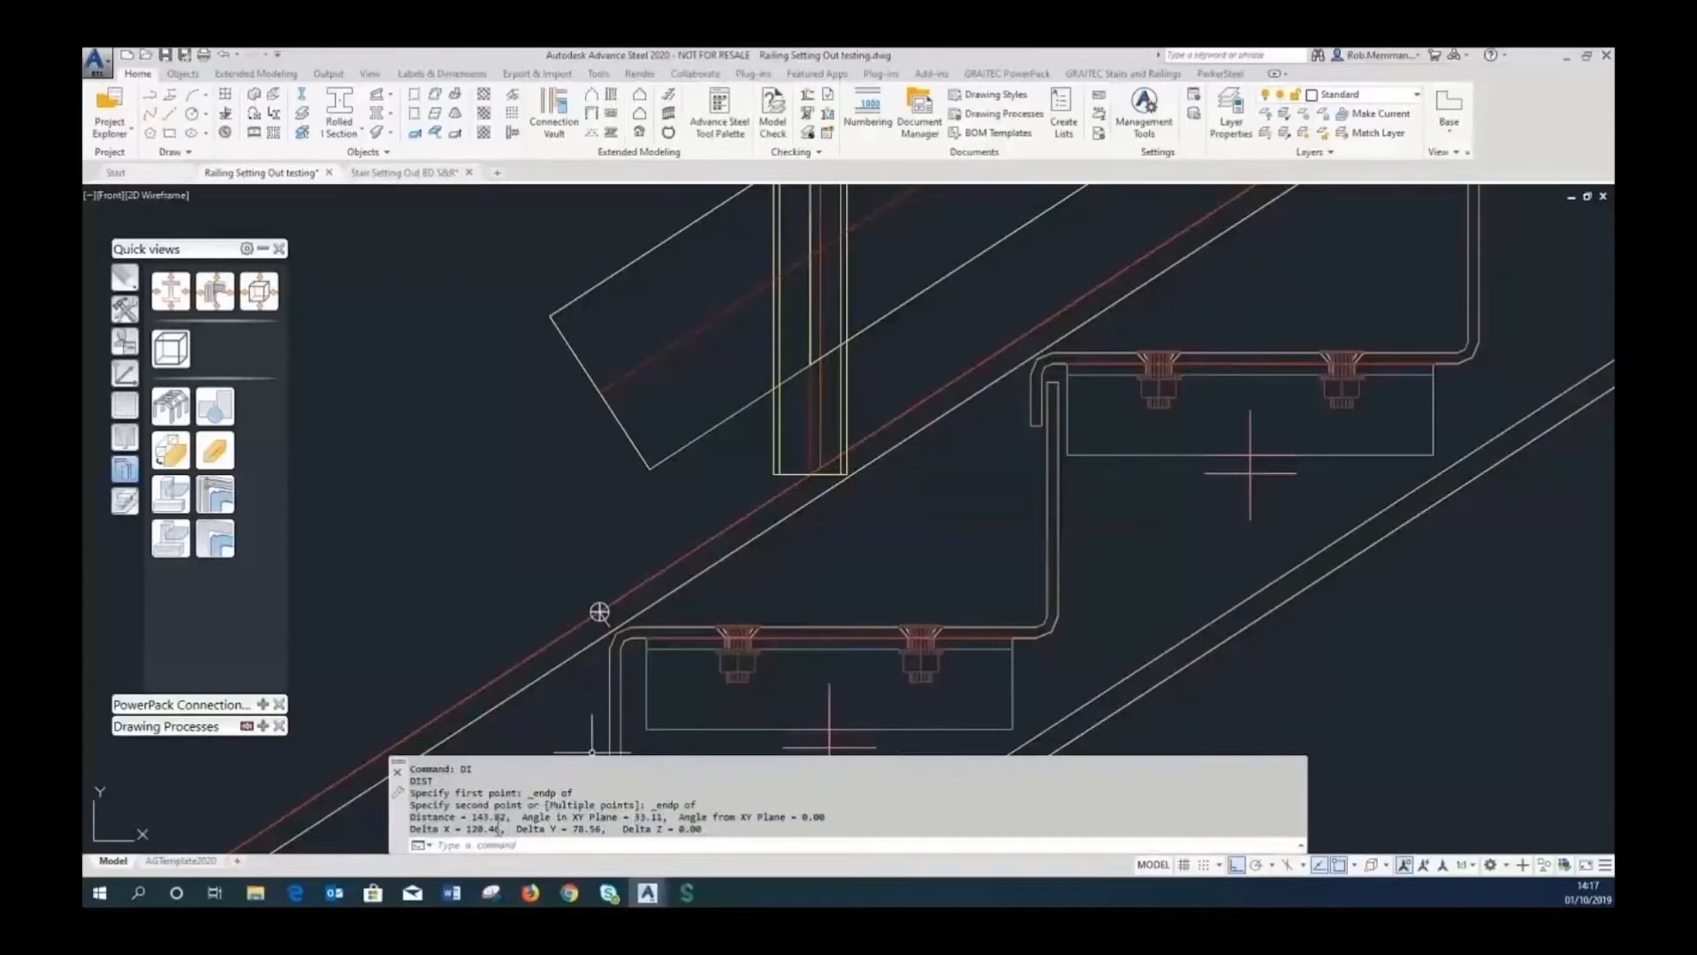
# Set the railing's distance from start to first post to 120.46 mm and check the posts against the tread nosings.
pyautogui.rightClick(774, 349)
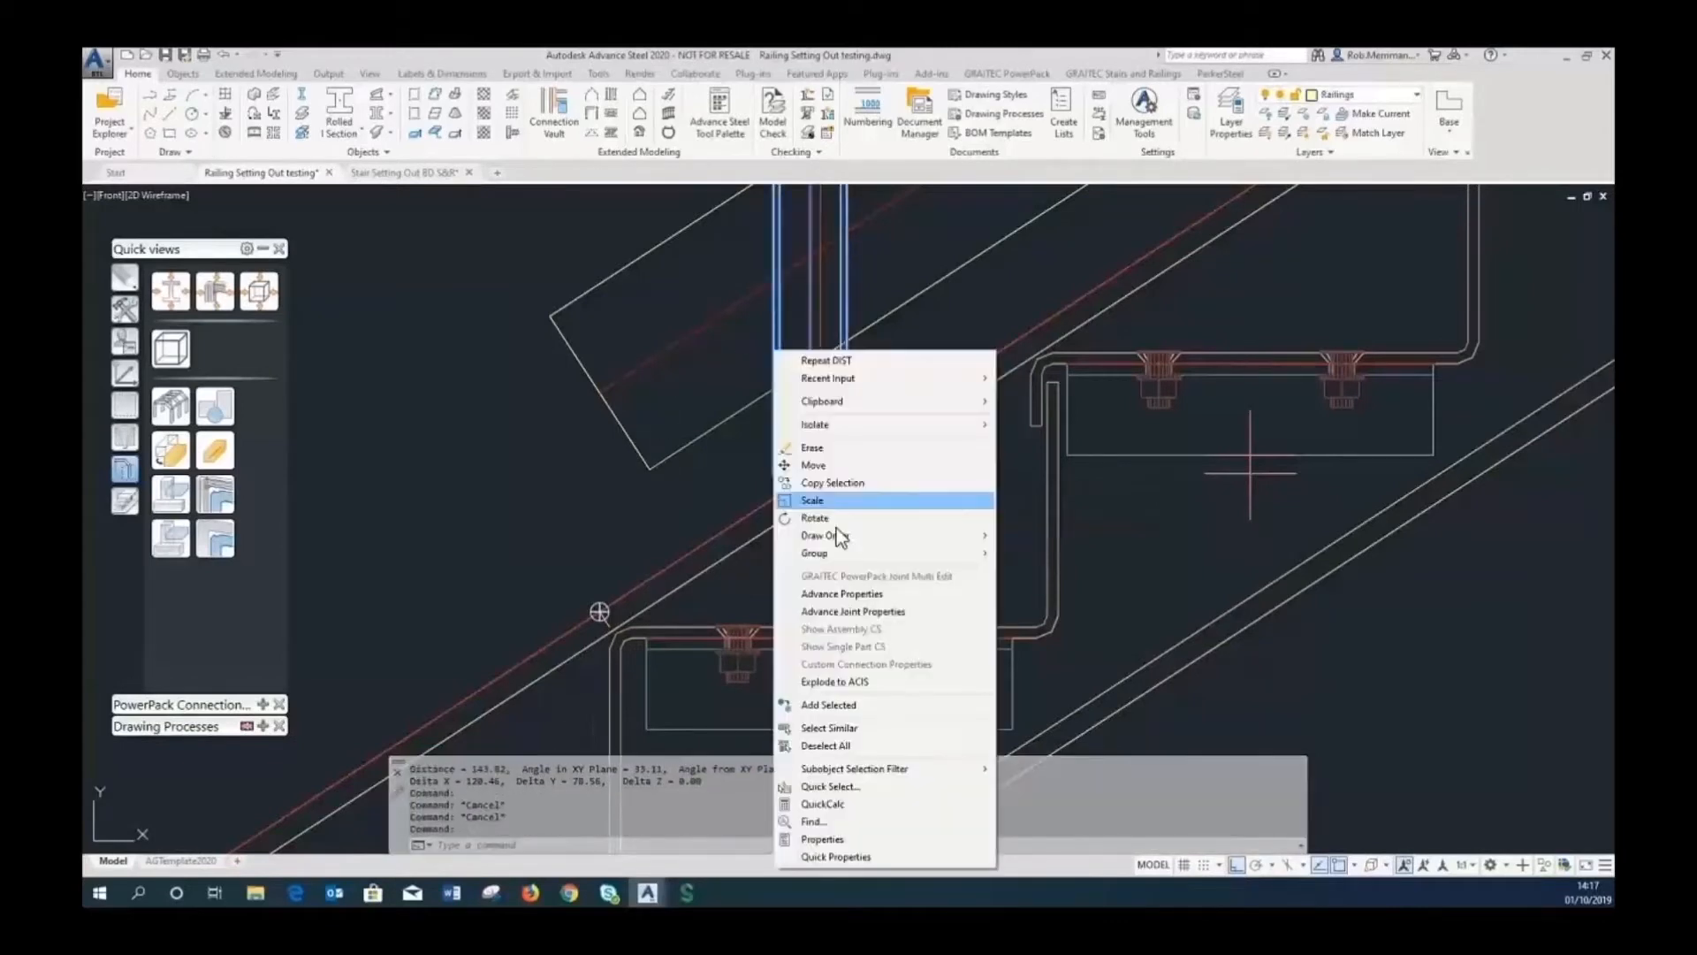
pyautogui.click(854, 616)
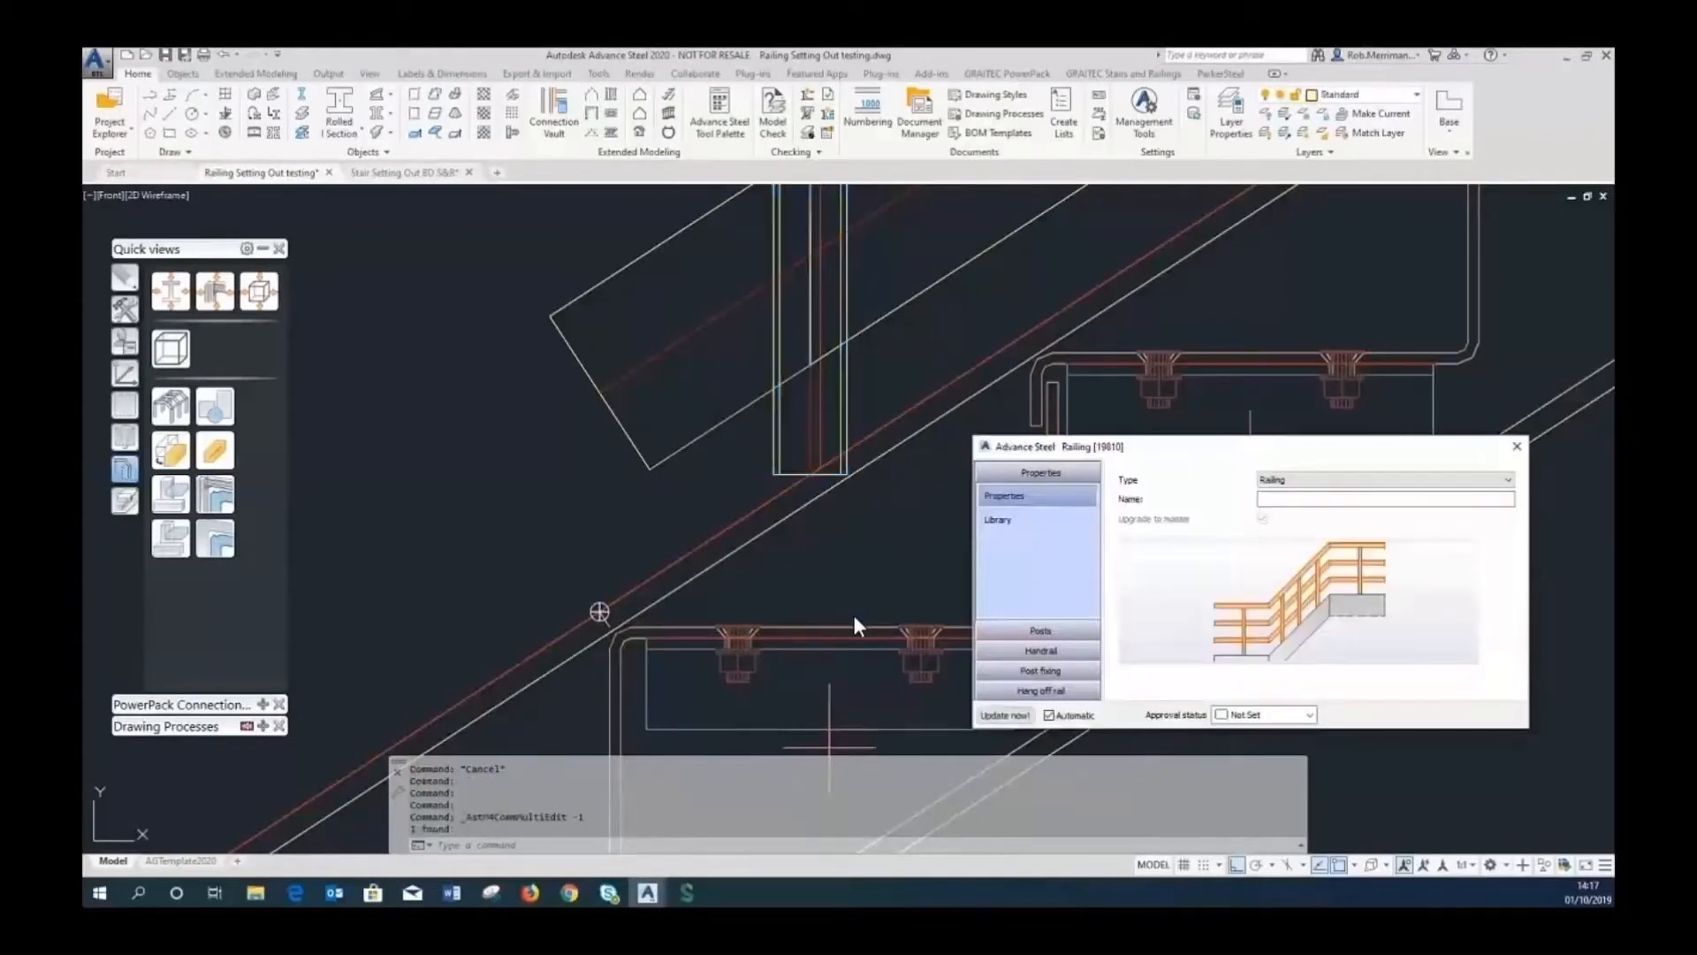
pyautogui.click(1041, 630)
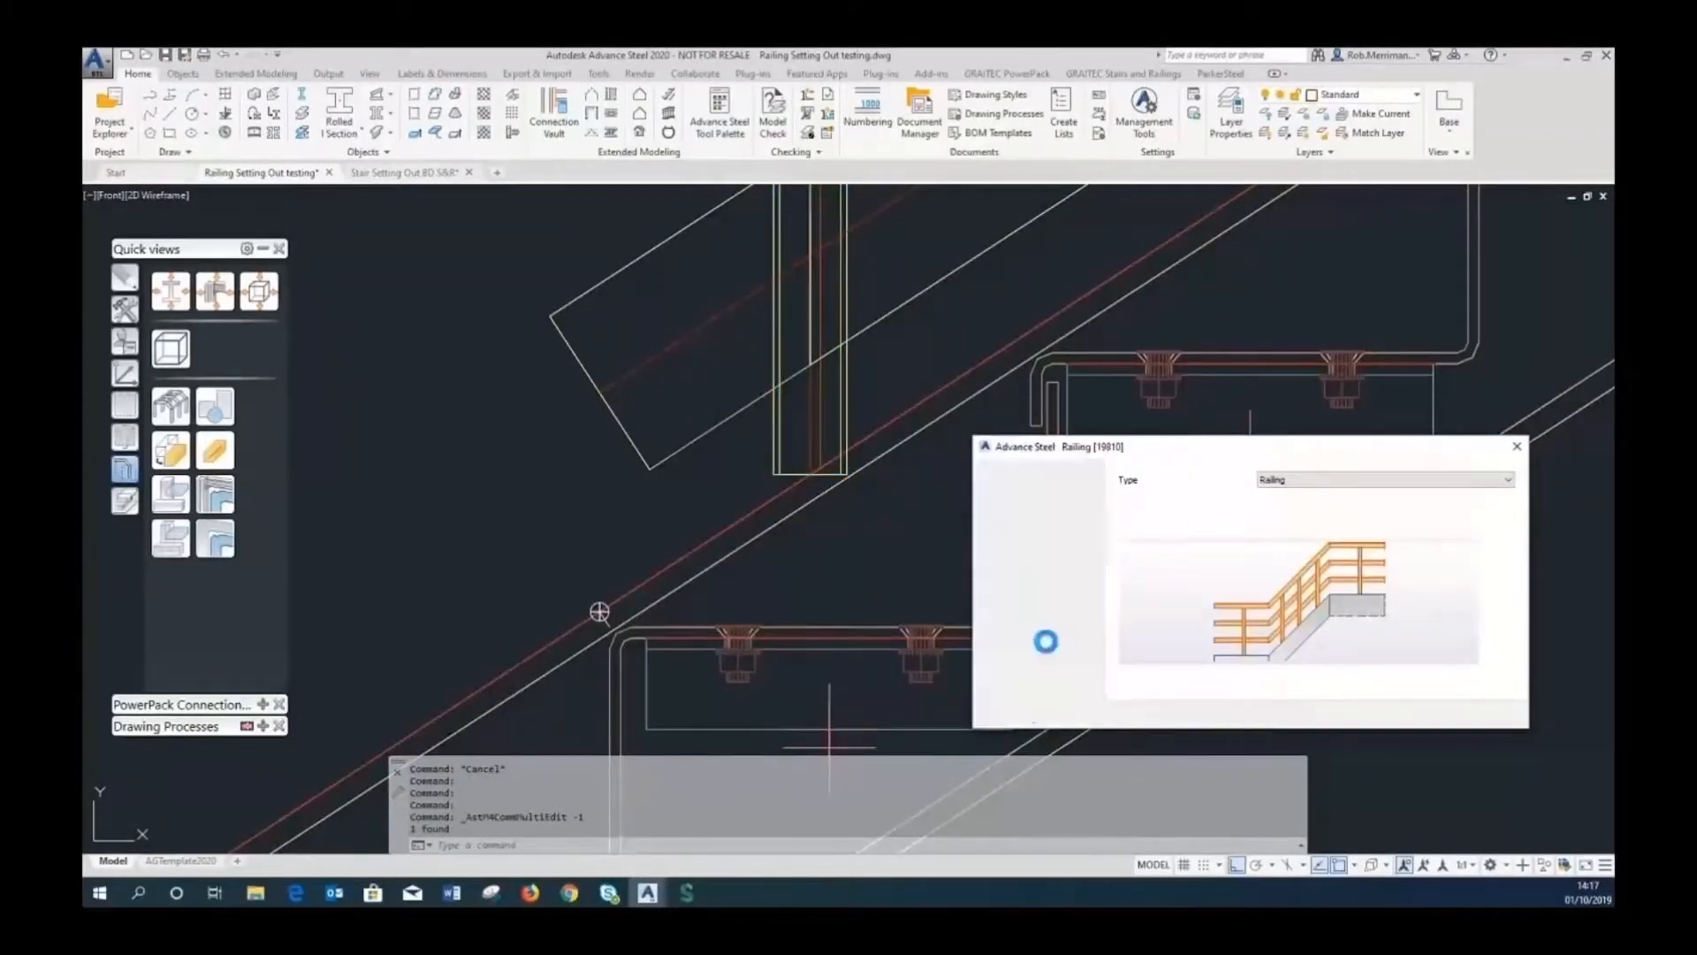
pyautogui.click(1039, 541)
pyautogui.moveTo(1301, 534); pyautogui.dragTo(1217, 540)
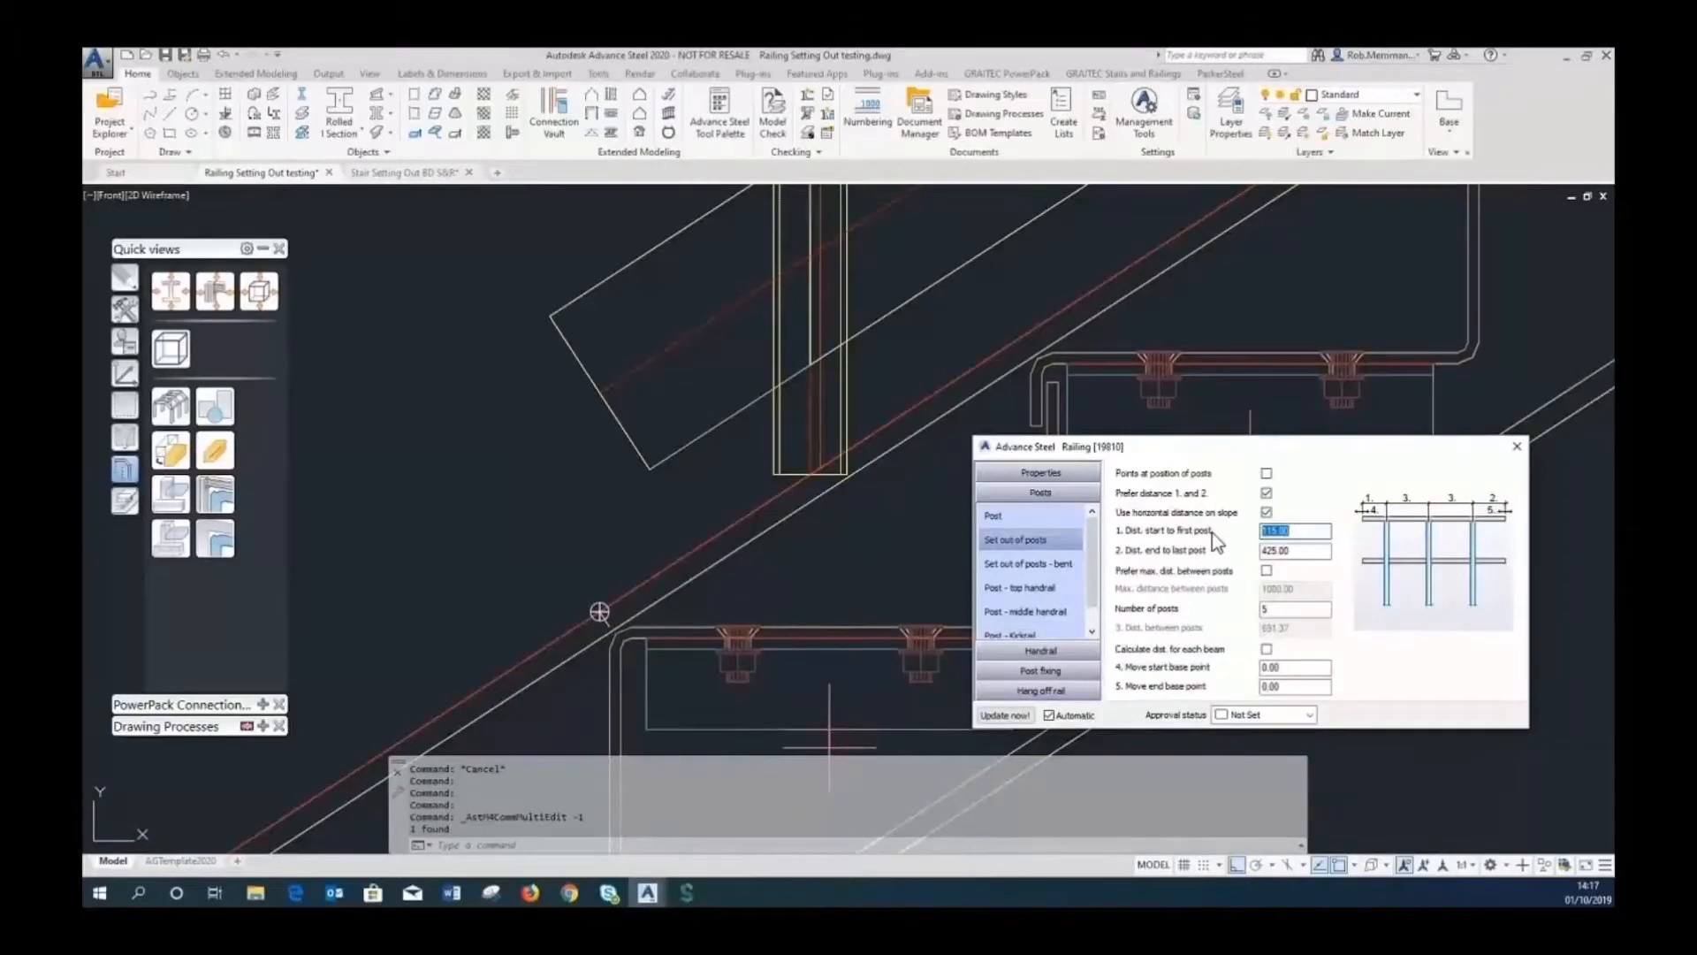
pyautogui.write('120.46')
pyautogui.scroll(4, 822, 446)
pyautogui.scroll(-5, 914, 348)
pyautogui.scroll(3, 914, 349)
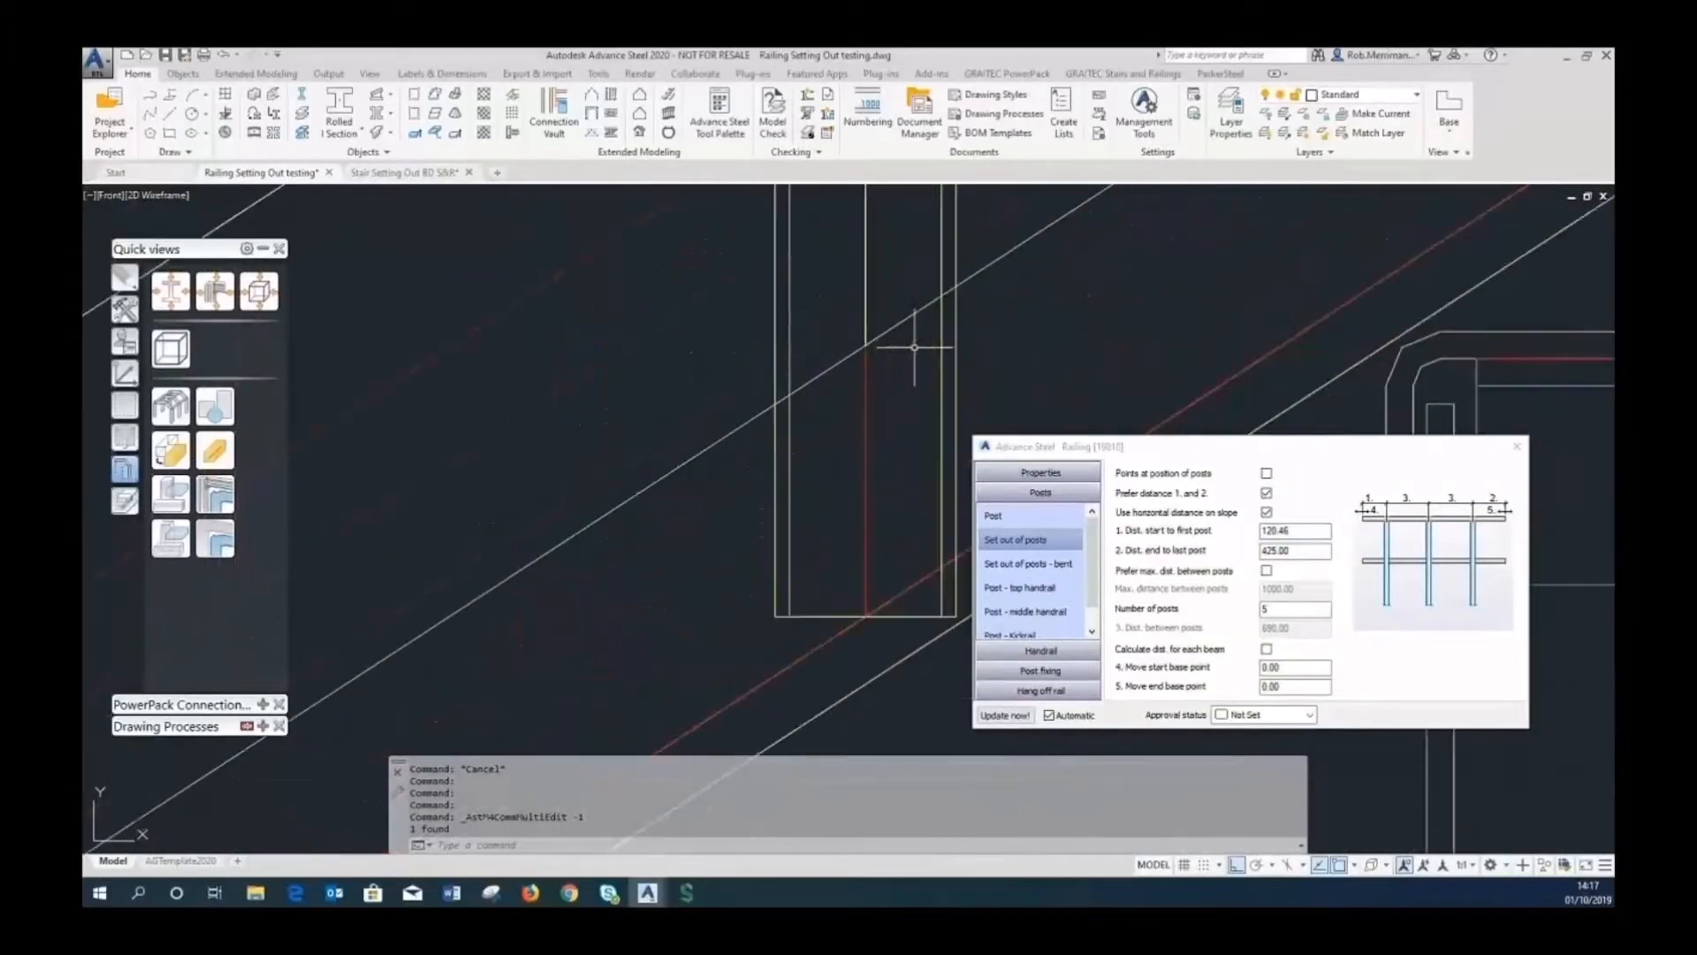
pyautogui.scroll(-5, 914, 348)
pyautogui.scroll(5, 876, 376)
pyautogui.scroll(-5, 876, 376)
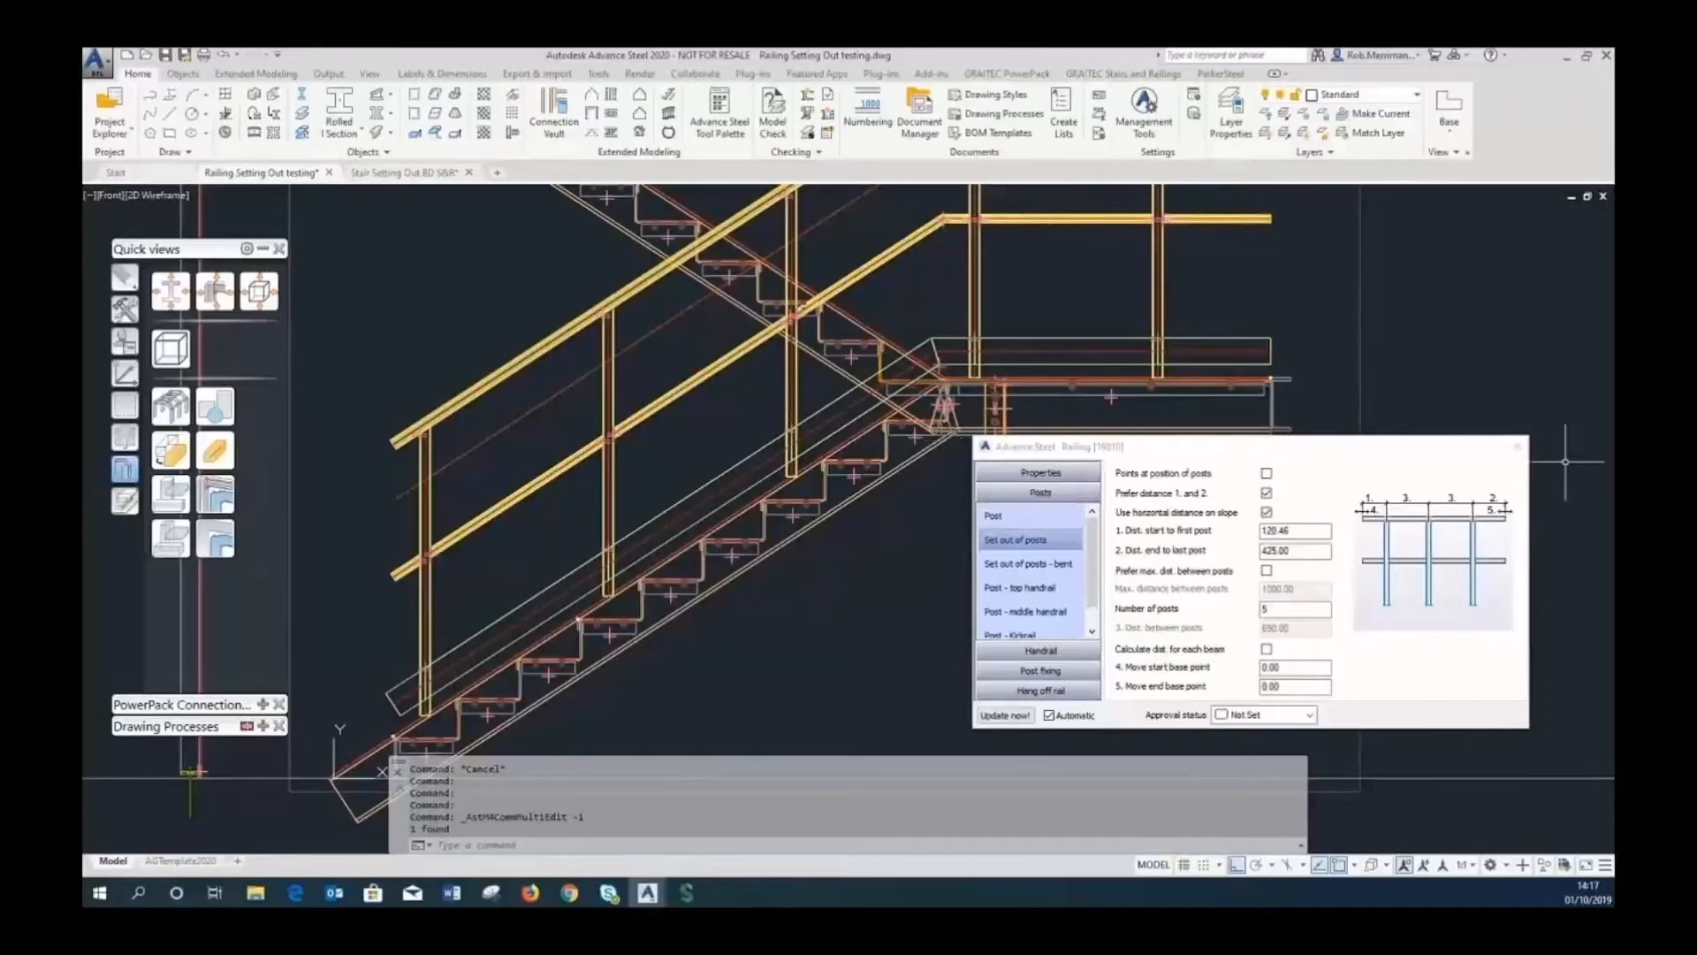
pyautogui.press('Escape')
# Show the model in the Realistic visual style in a 3D view of the stair and railing.
pyautogui.click(167, 195)
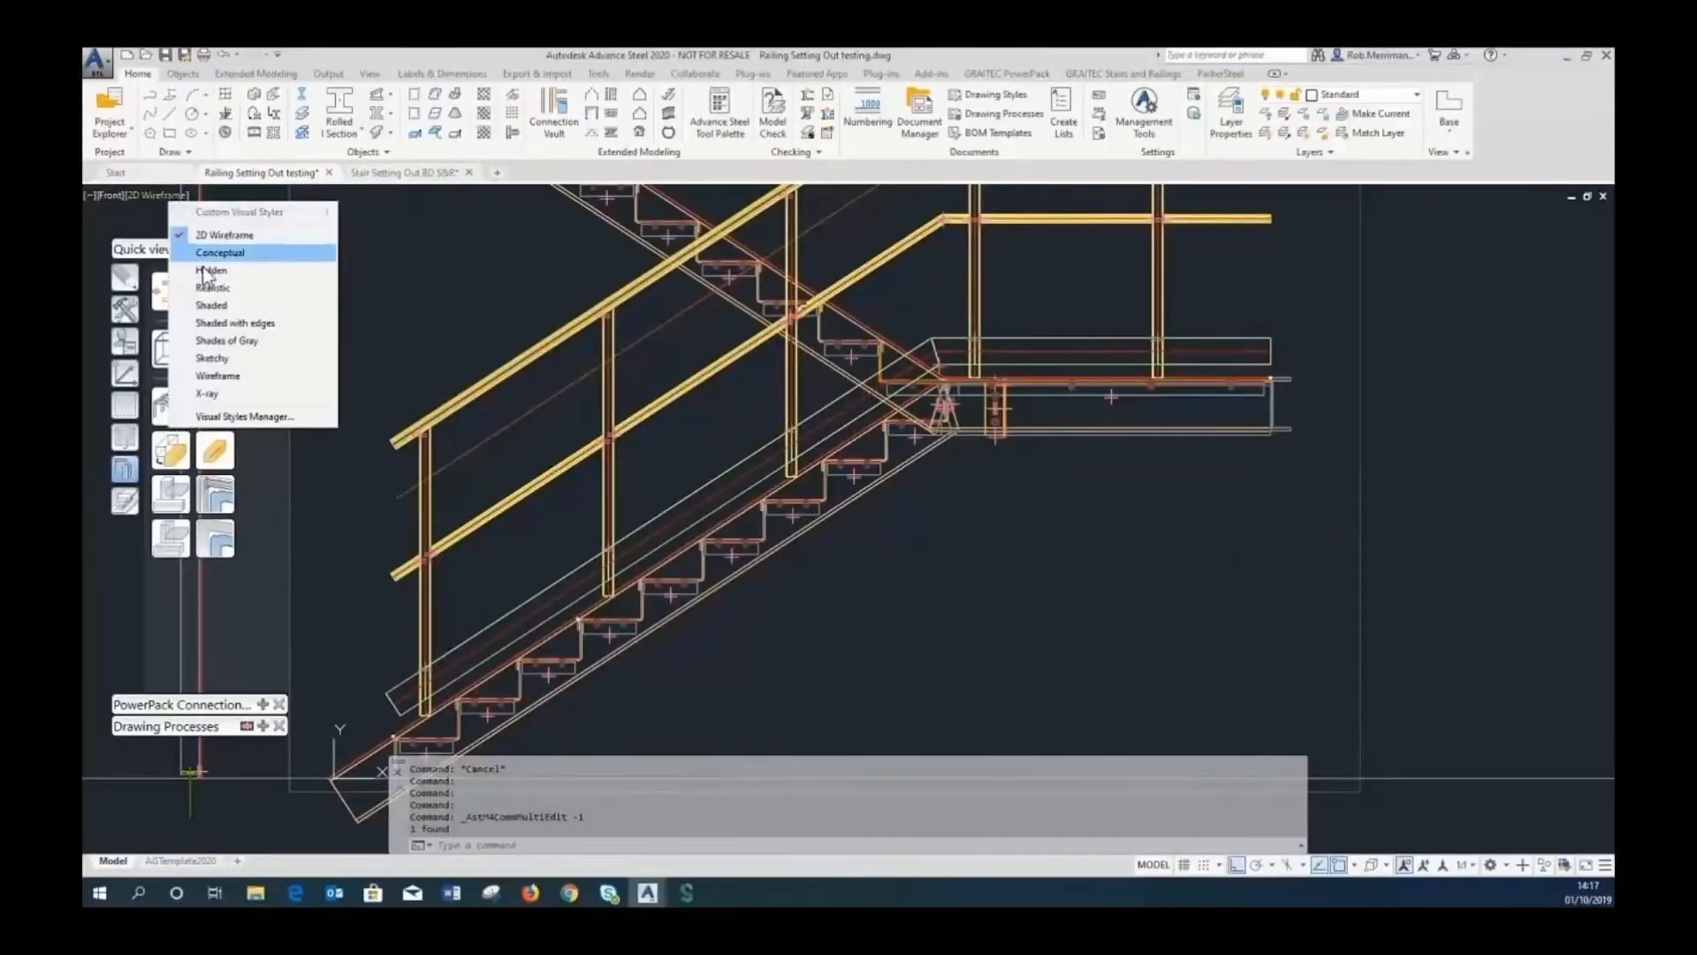
pyautogui.click(230, 287)
pyautogui.keyDown('shift'); pyautogui.moveTo(618, 618); pyautogui.dragTo(780, 466, button='middle'); pyautogui.keyUp('shift')
pyautogui.scroll(-2, 884, 420)
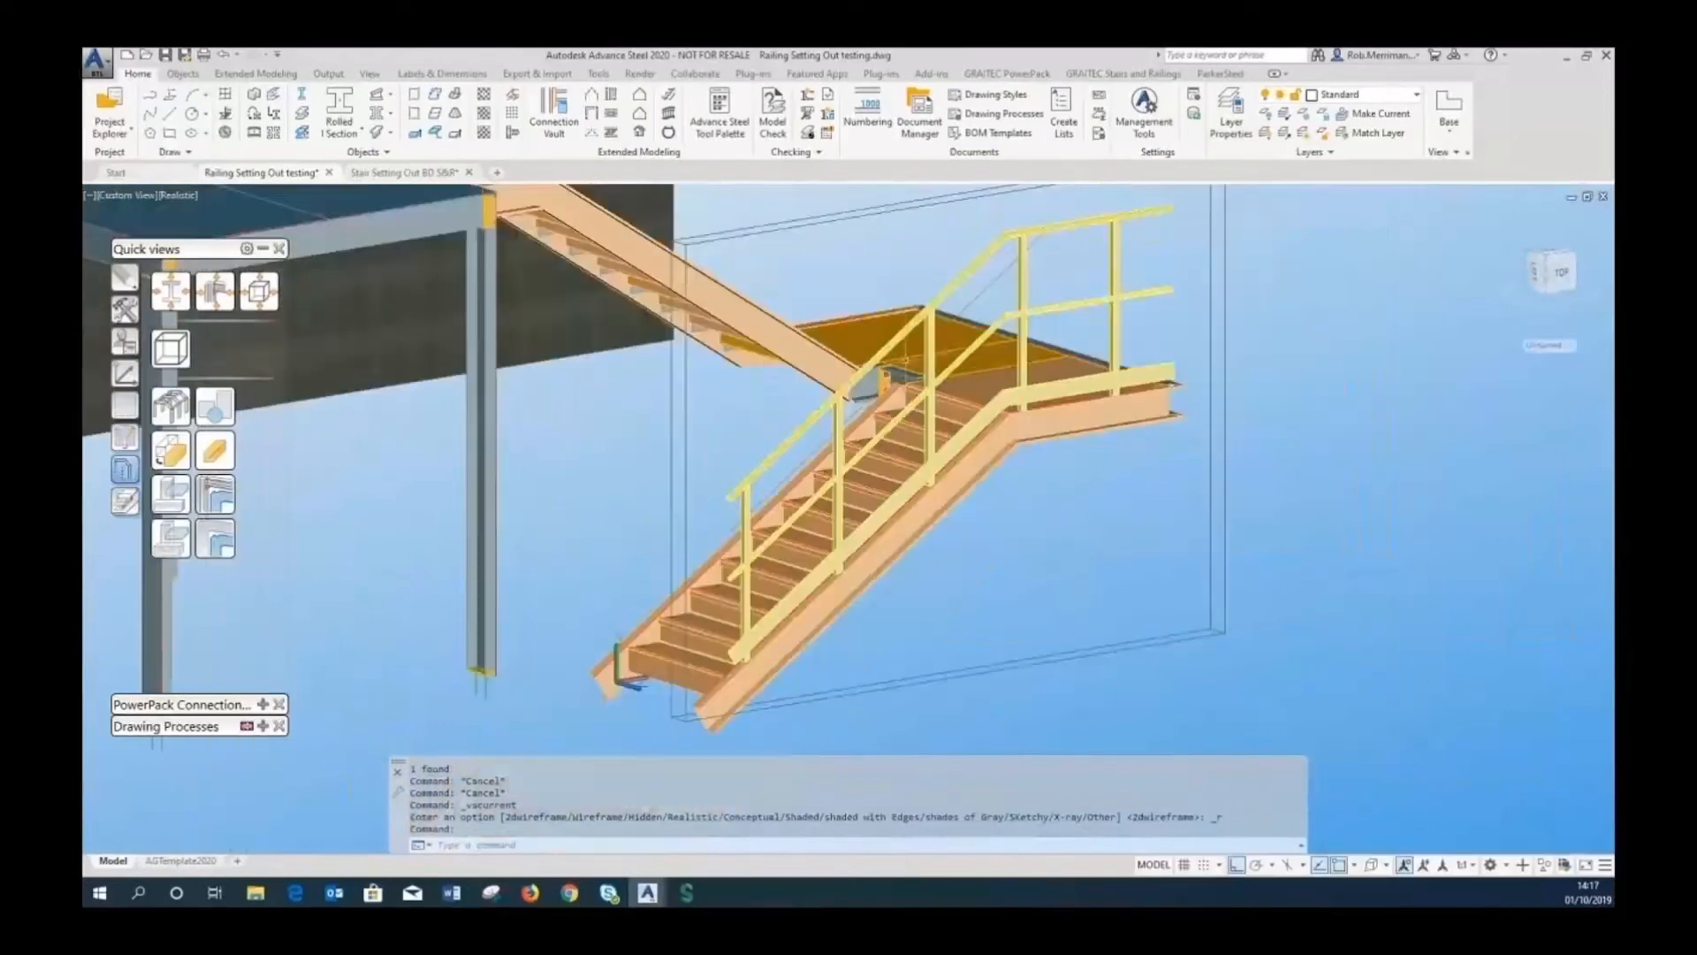
# Change the railing's top handrail section to UK Circular Hollow Section CHS42.4x4.
pyautogui.click(964, 262)
pyautogui.rightClick(964, 263)
pyautogui.click(963, 263)
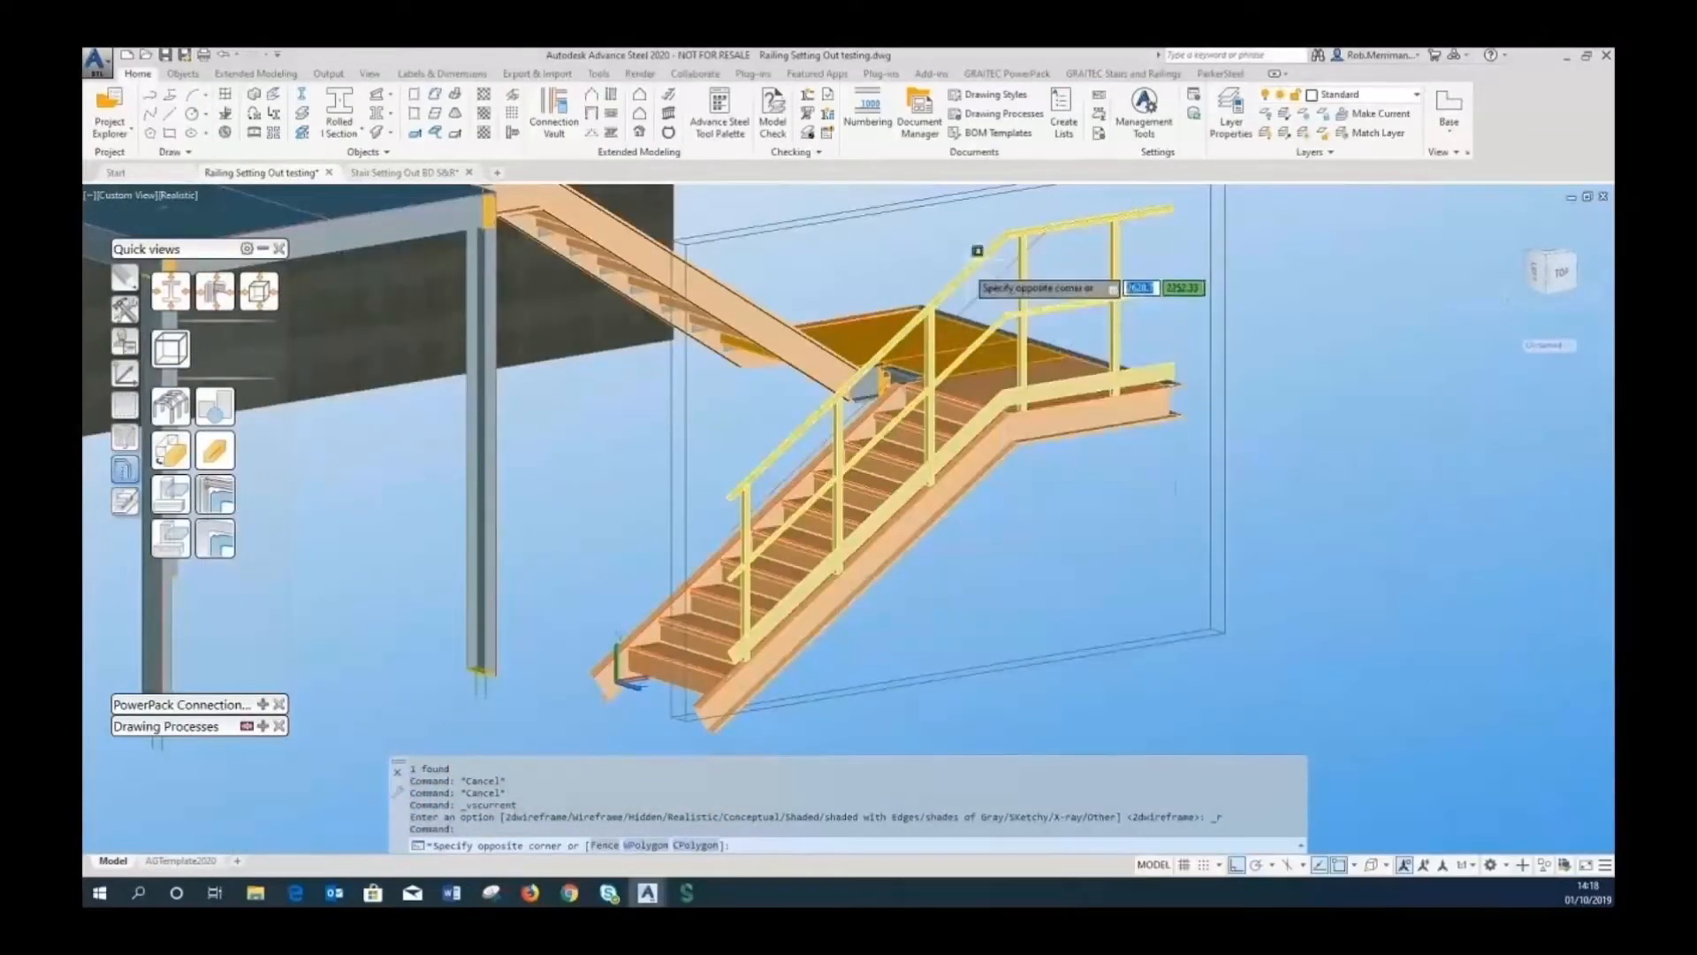
pyautogui.click(965, 273)
pyautogui.rightClick(967, 274)
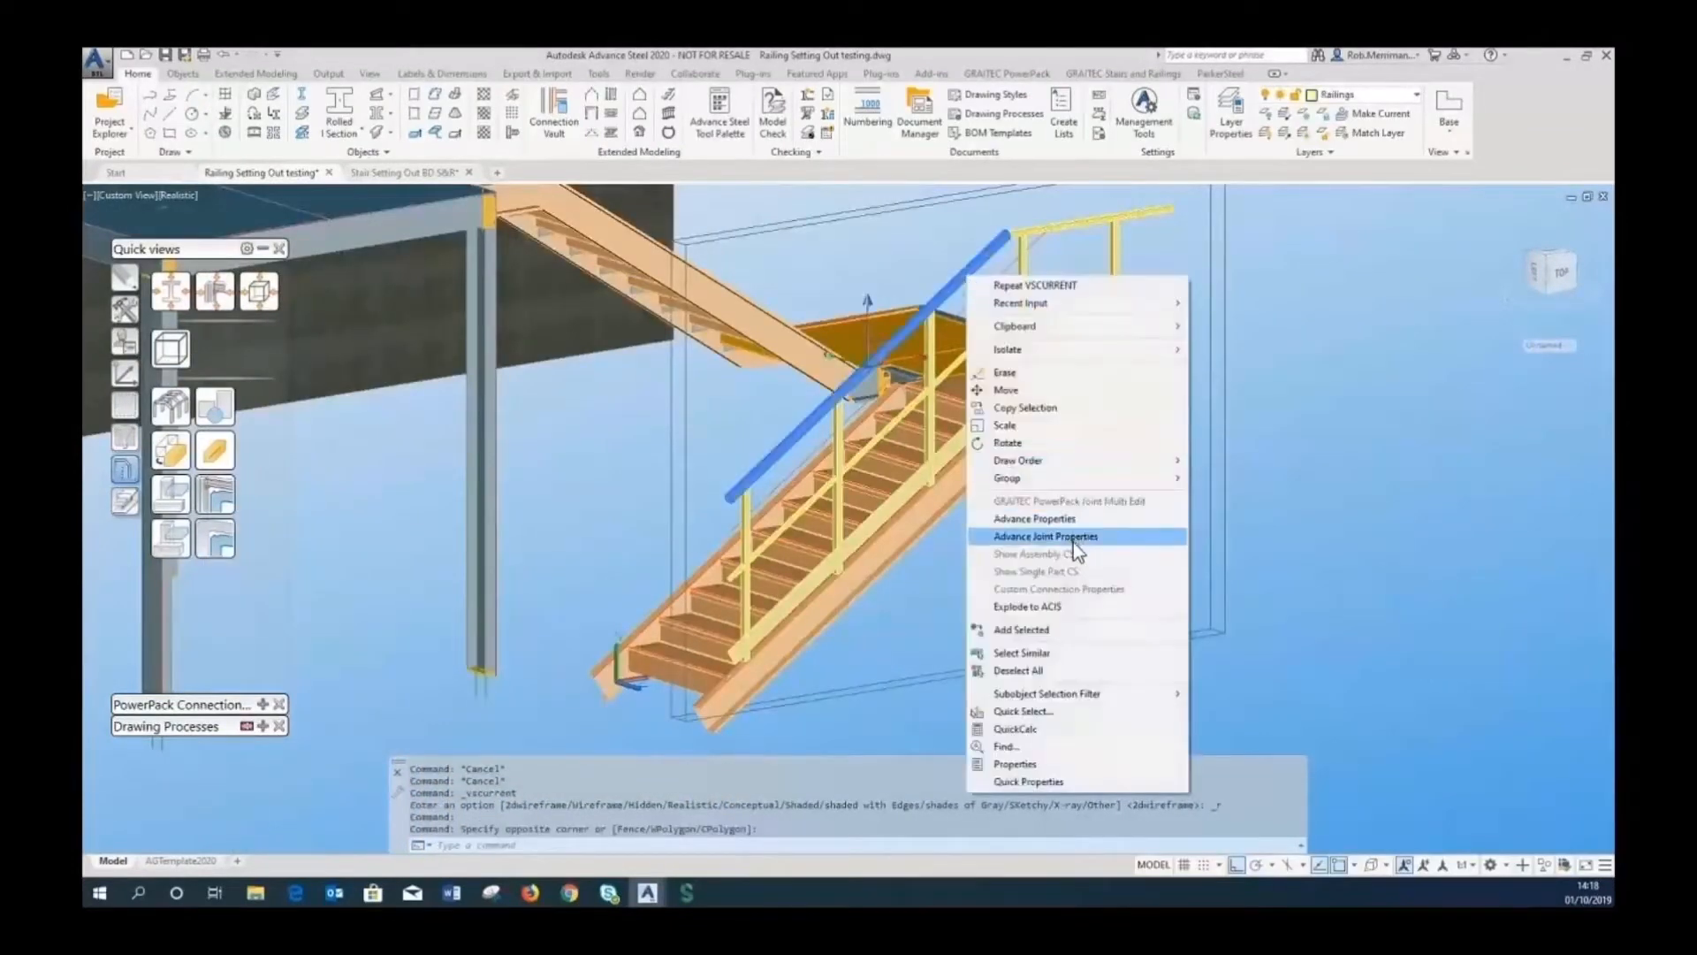
pyautogui.click(1073, 543)
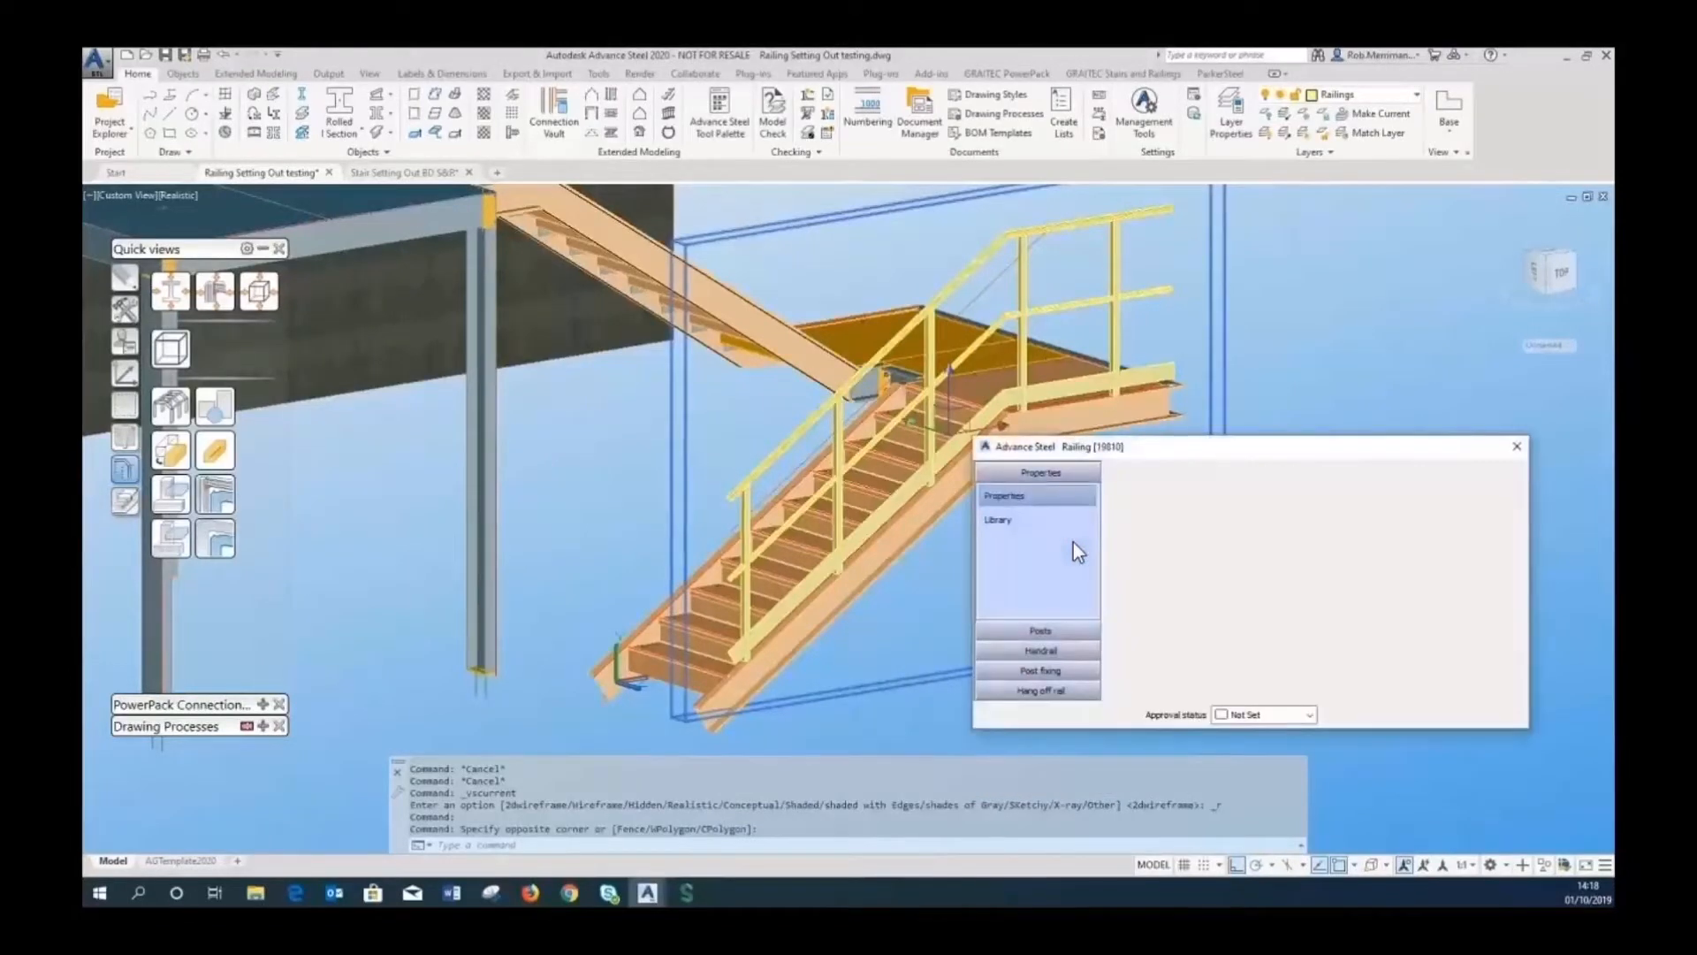
pyautogui.click(1075, 654)
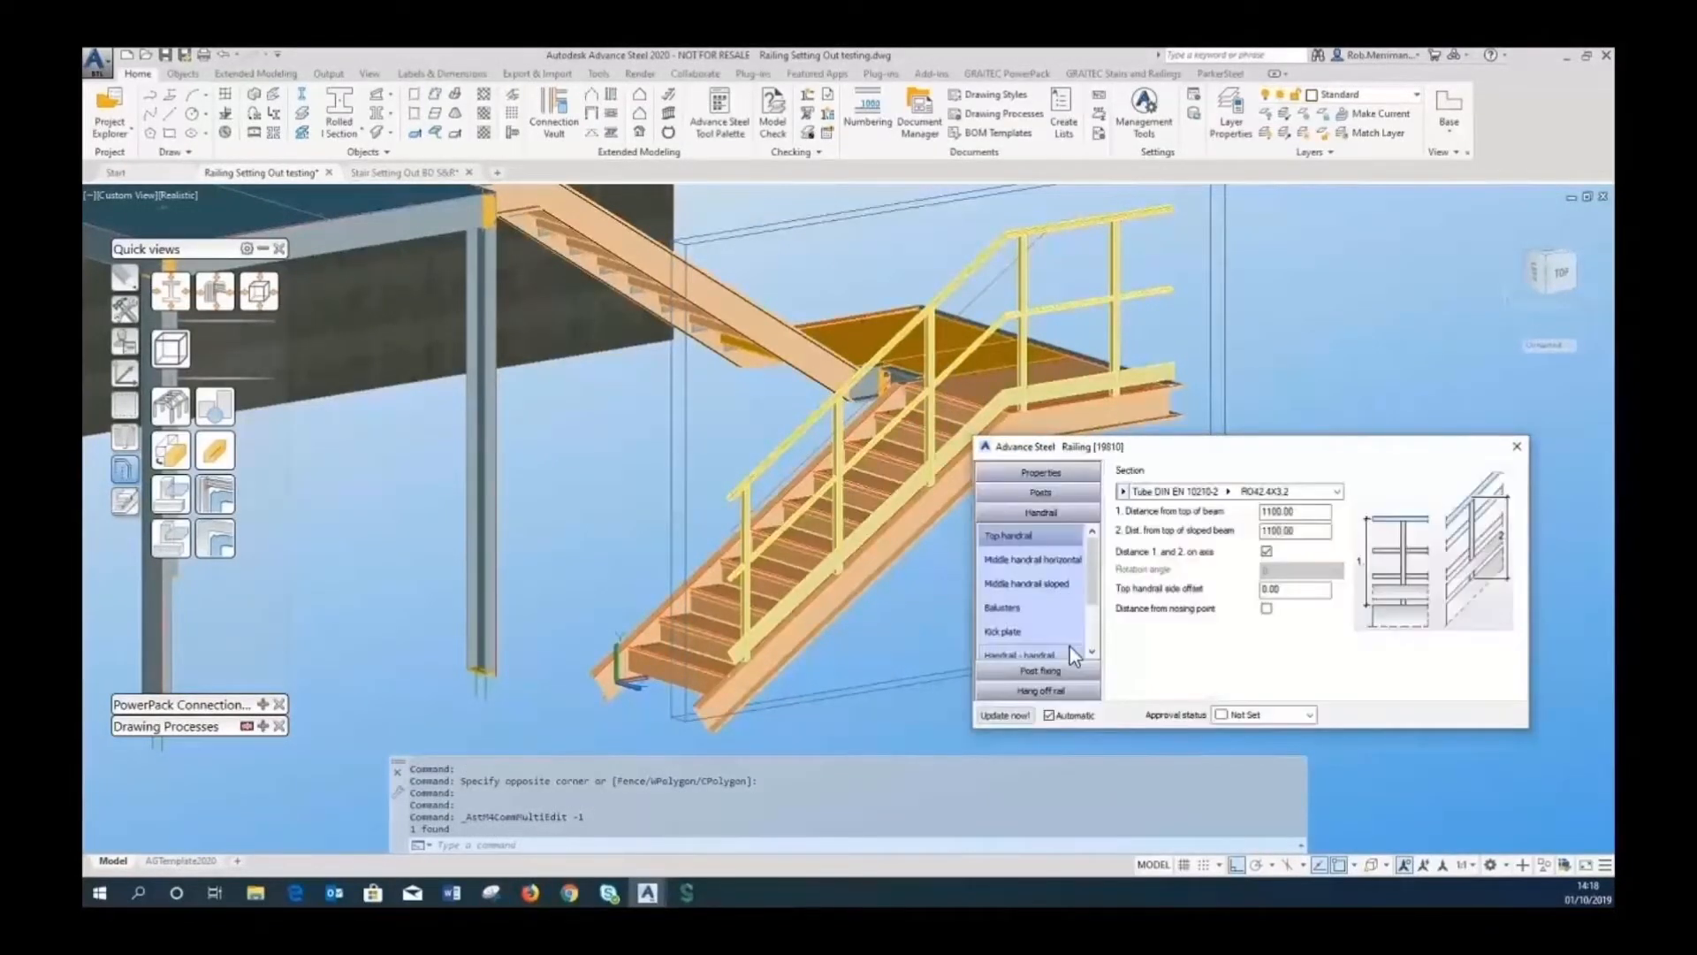
pyautogui.click(1122, 492)
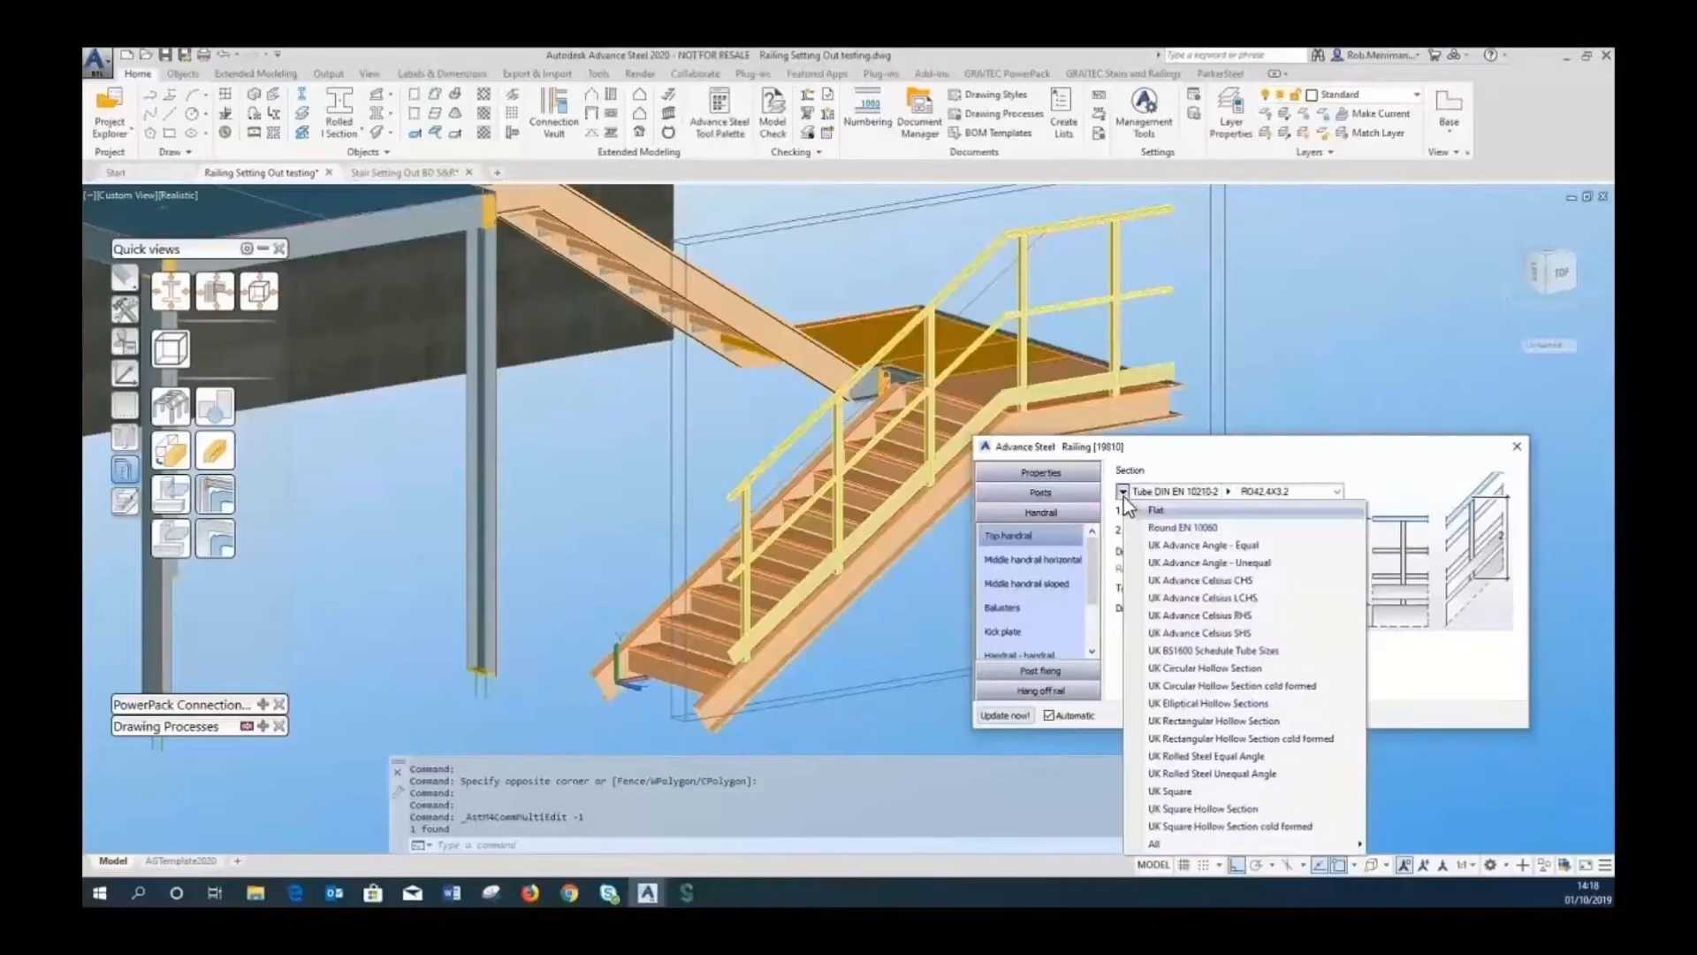
pyautogui.click(1220, 669)
pyautogui.click(1235, 491)
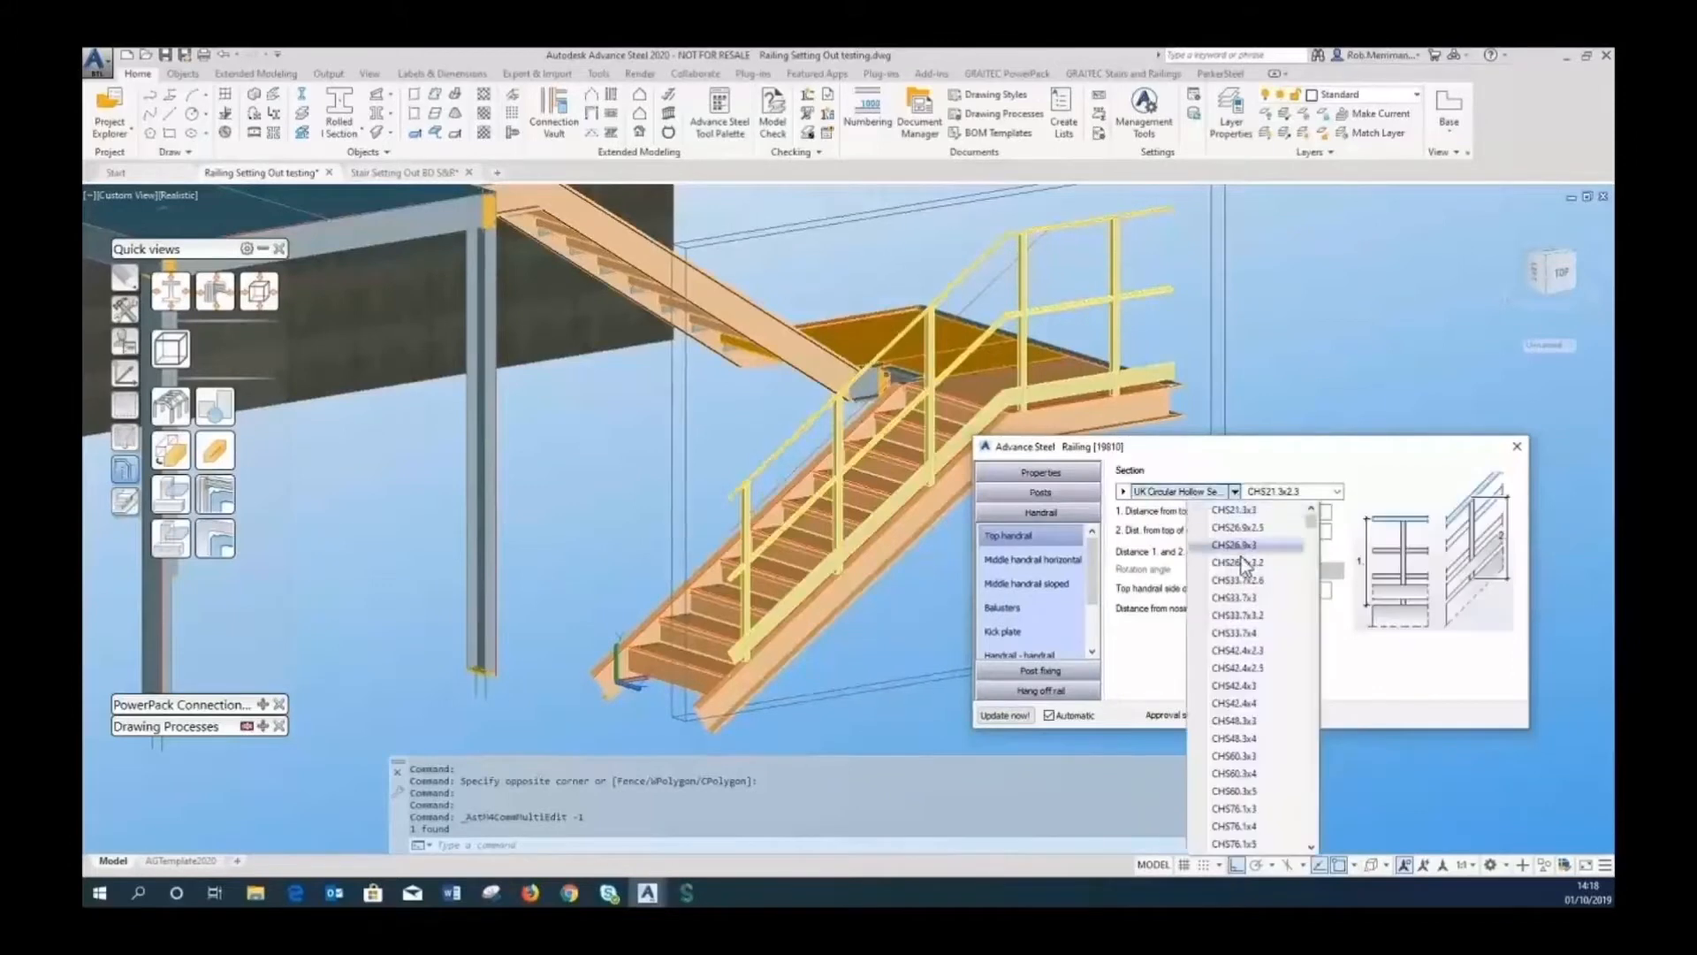
pyautogui.click(1276, 702)
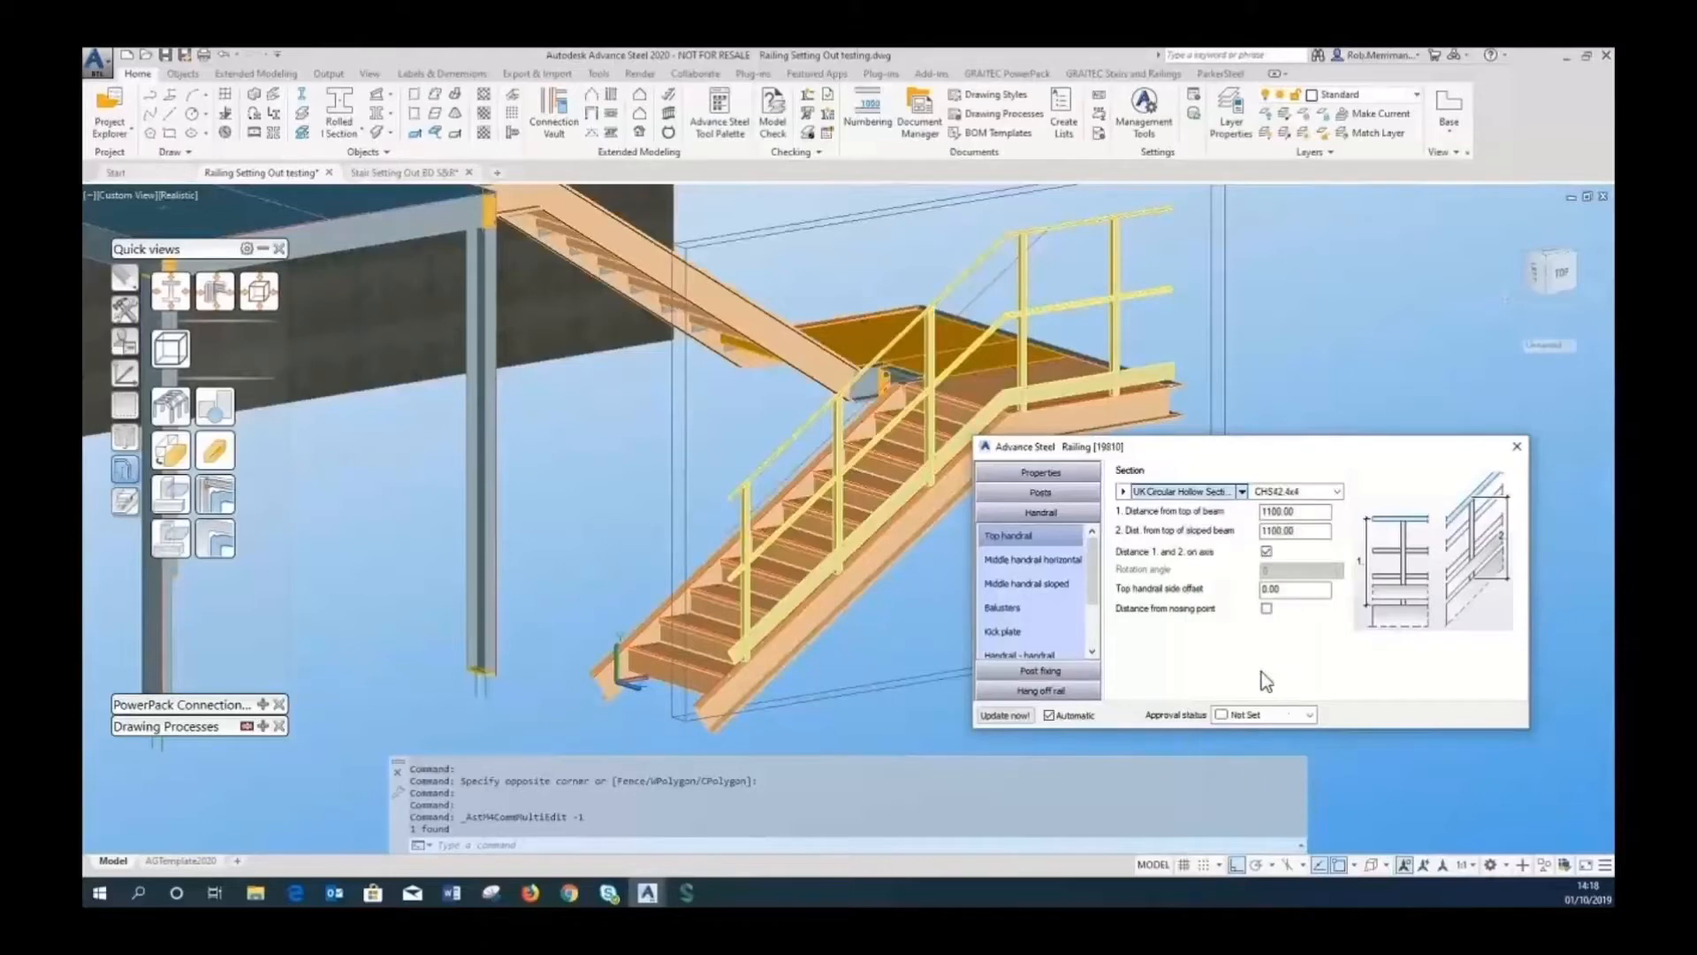
# Set the top handrail's distance from the top of the sloped beam to 900 mm and enable measuring from the nosing point.
pyautogui.doubleClick(1299, 536)
pyautogui.write('900')
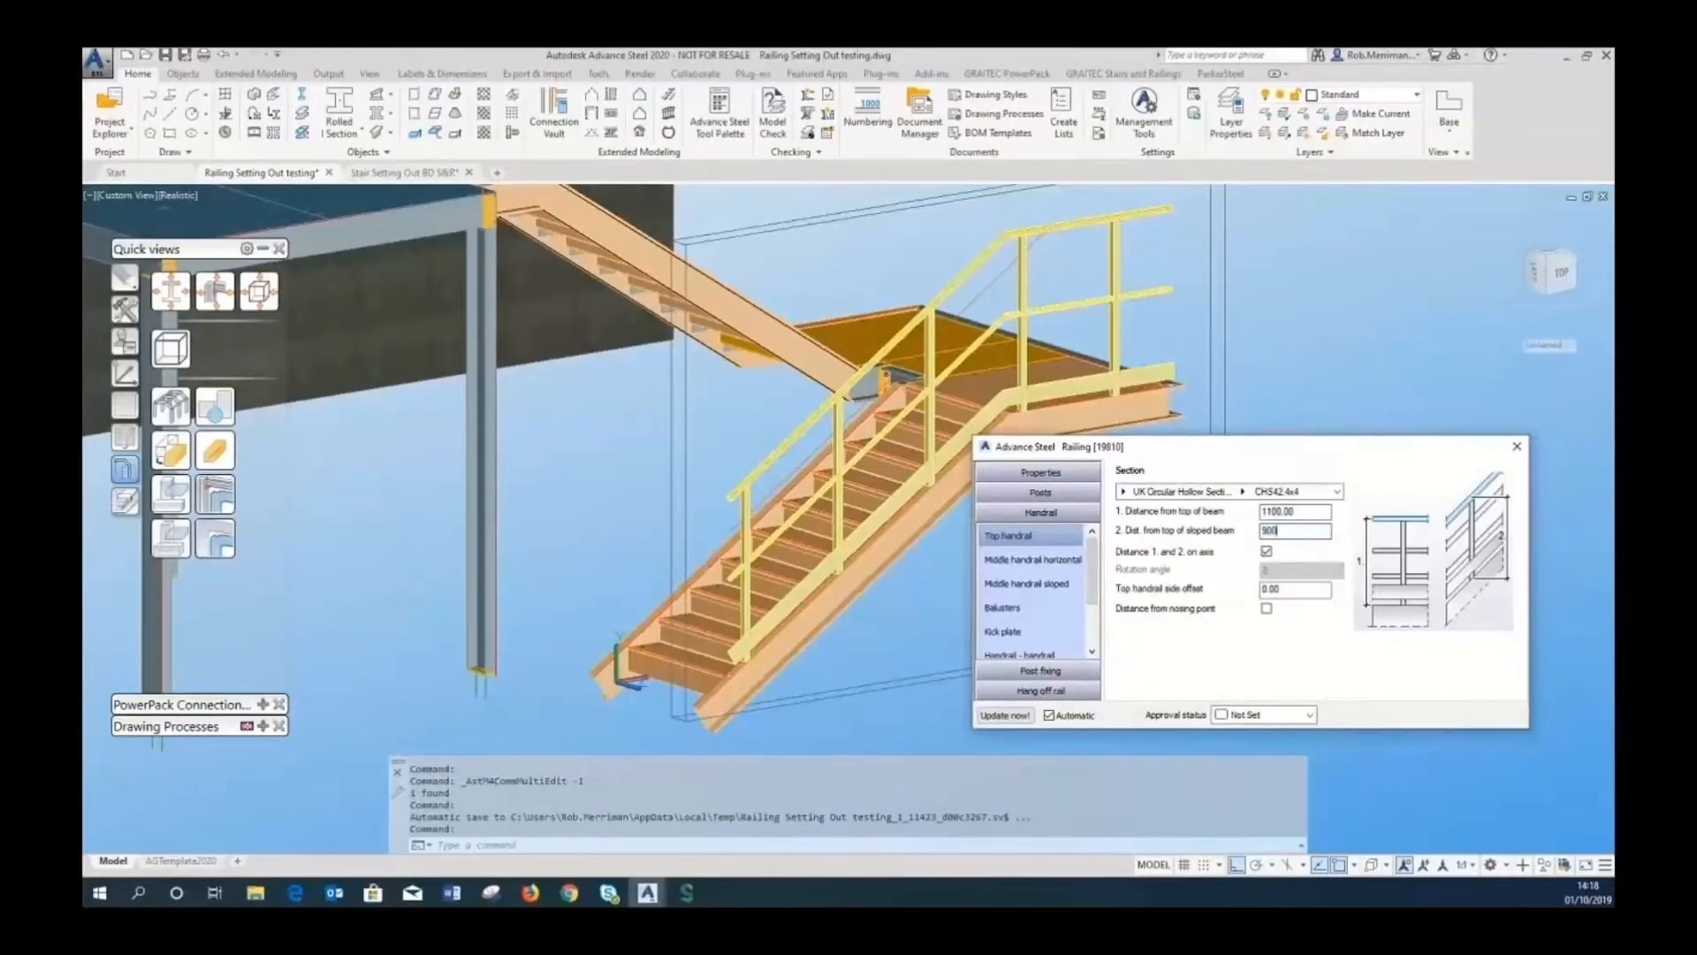
pyautogui.click(1326, 513)
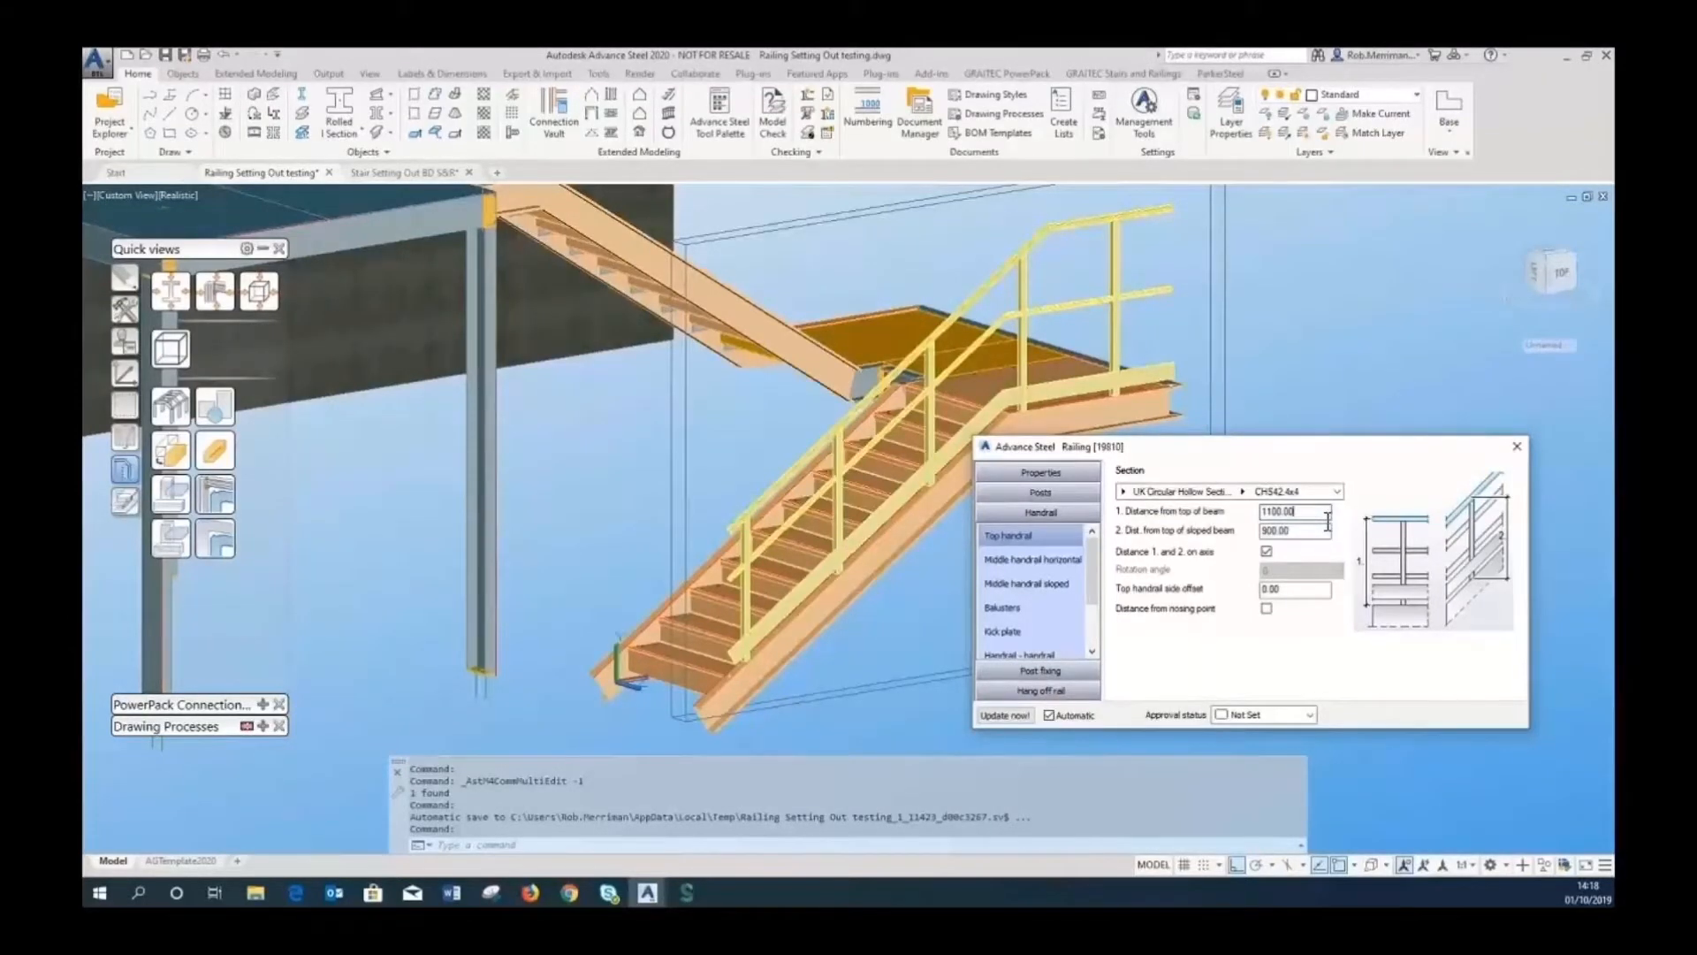
pyautogui.press('ctrl')
pyautogui.click(1268, 609)
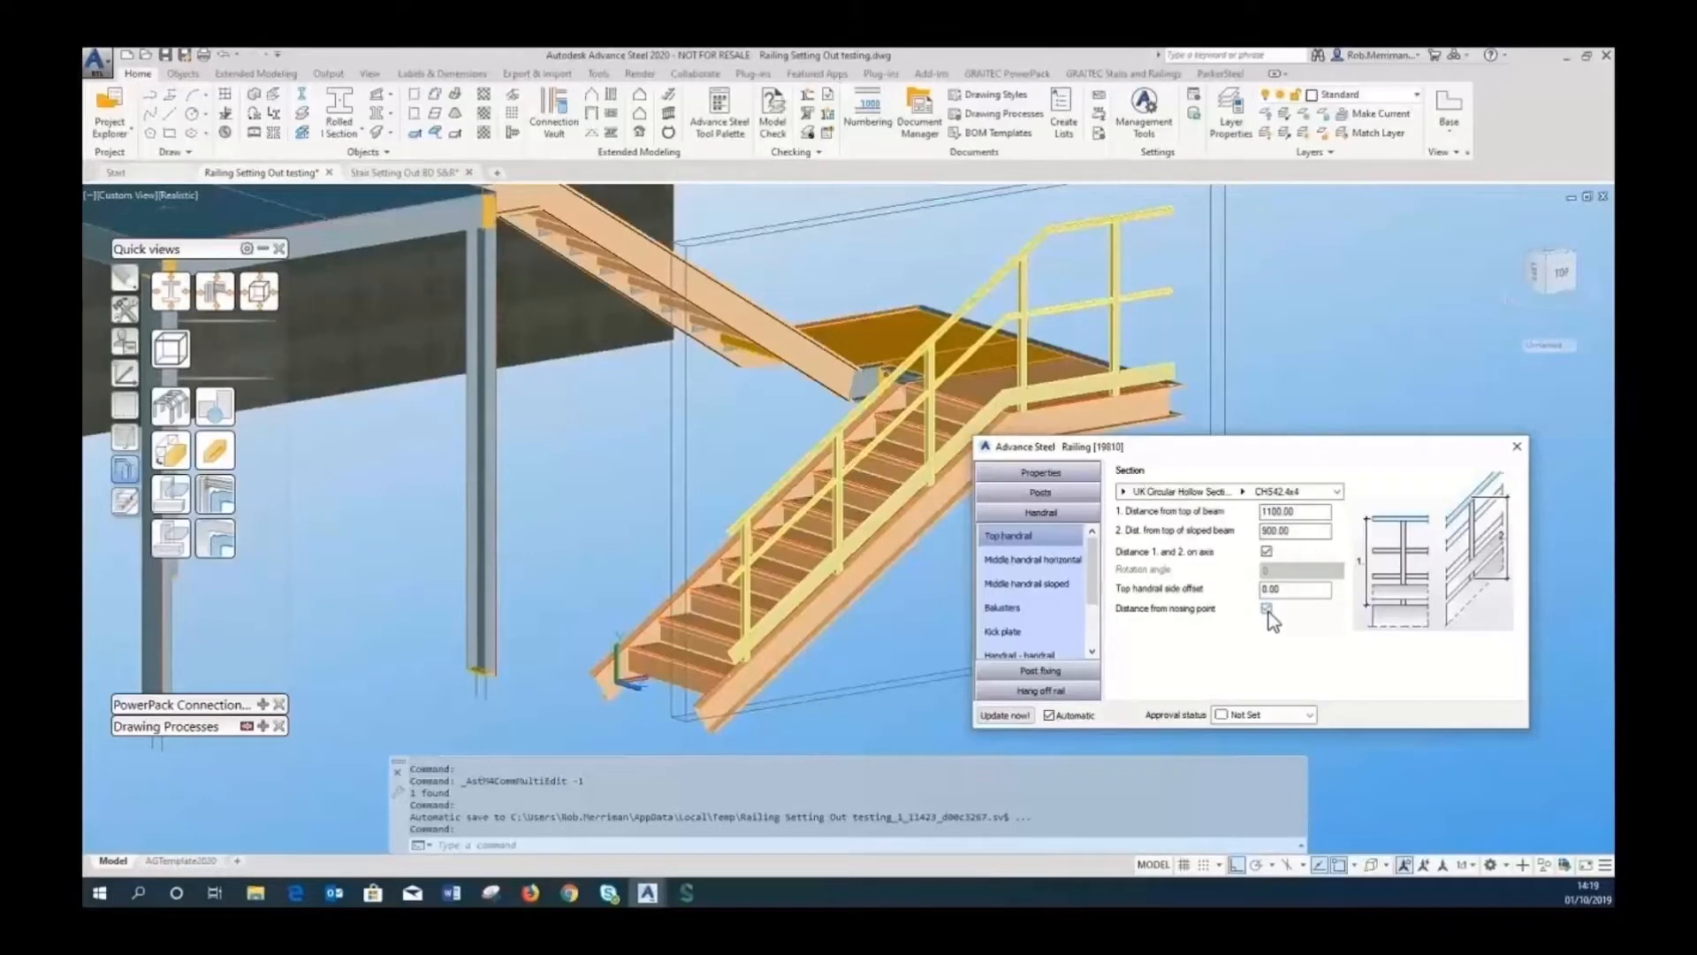
# Change the railing's horizontal middle handrail section to Flat FL40X8.
pyautogui.click(1061, 562)
pyautogui.click(1123, 490)
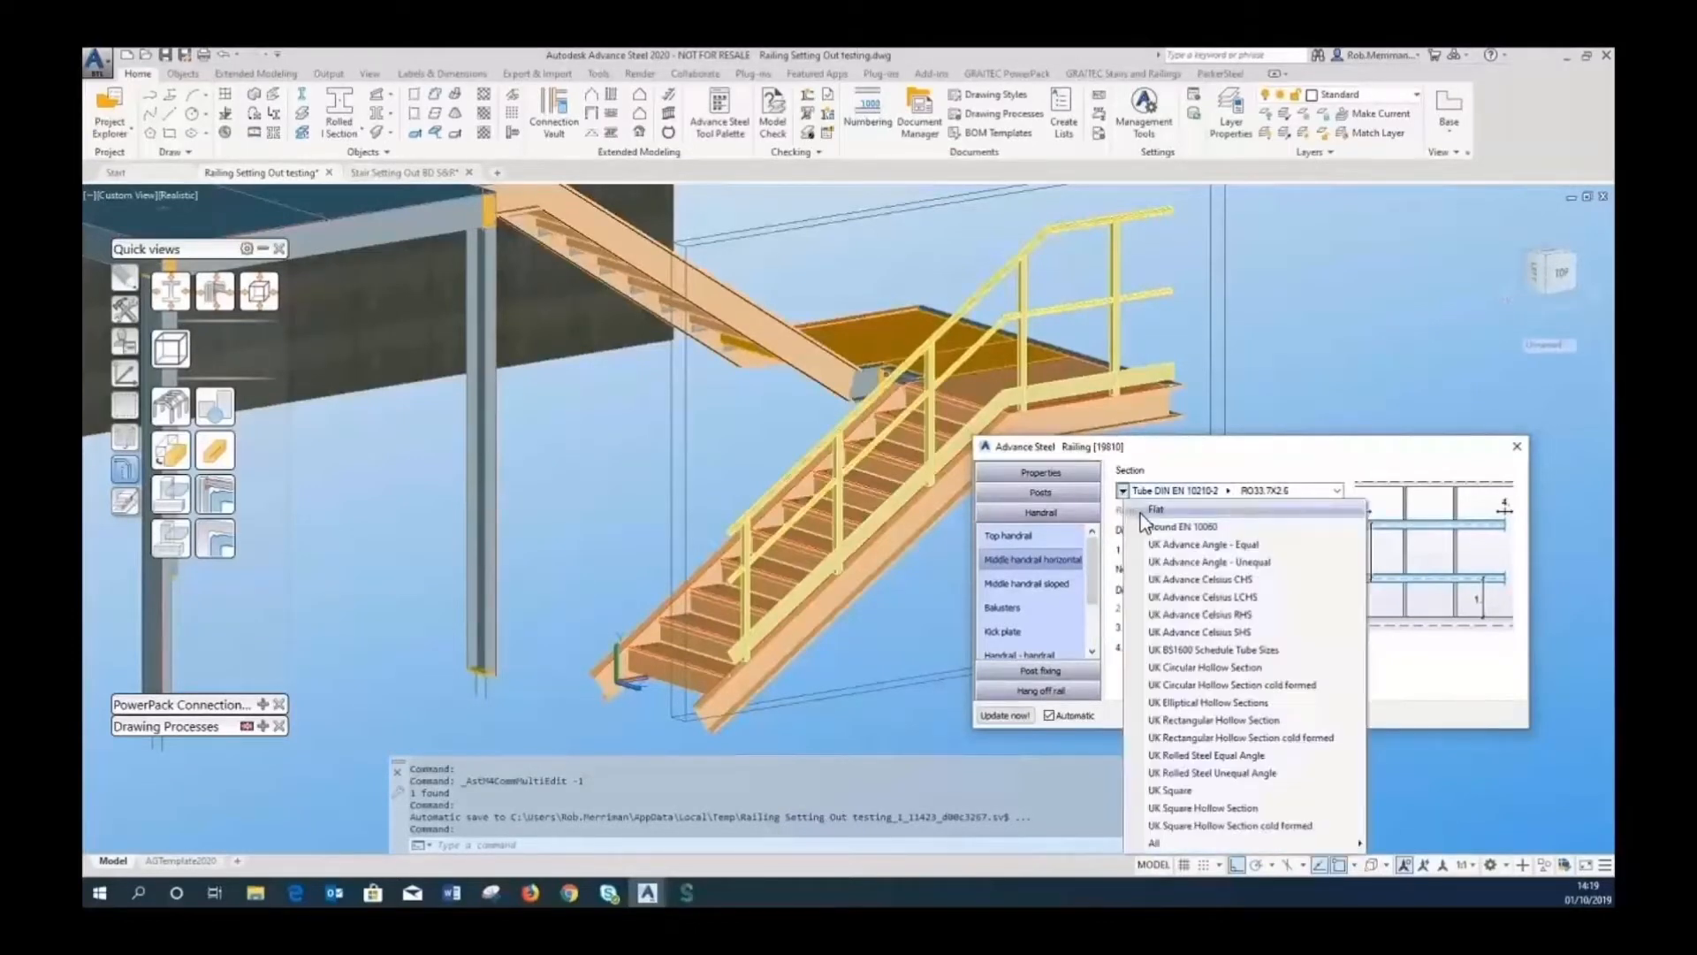
pyautogui.click(1140, 511)
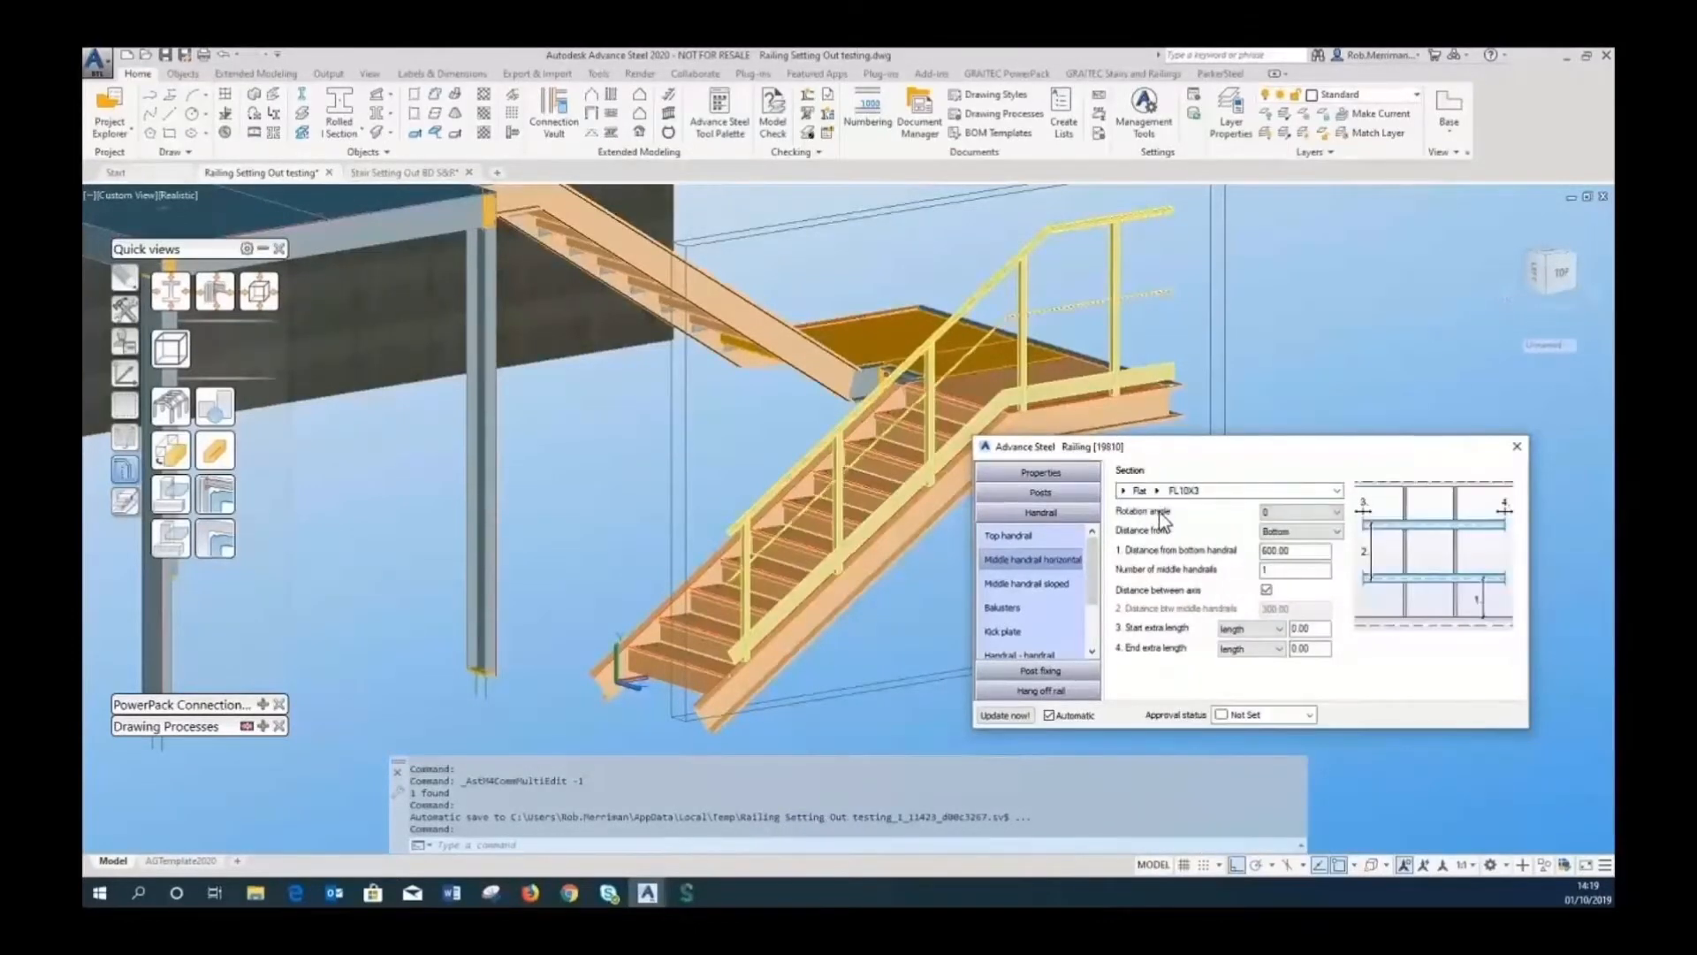
pyautogui.click(1156, 491)
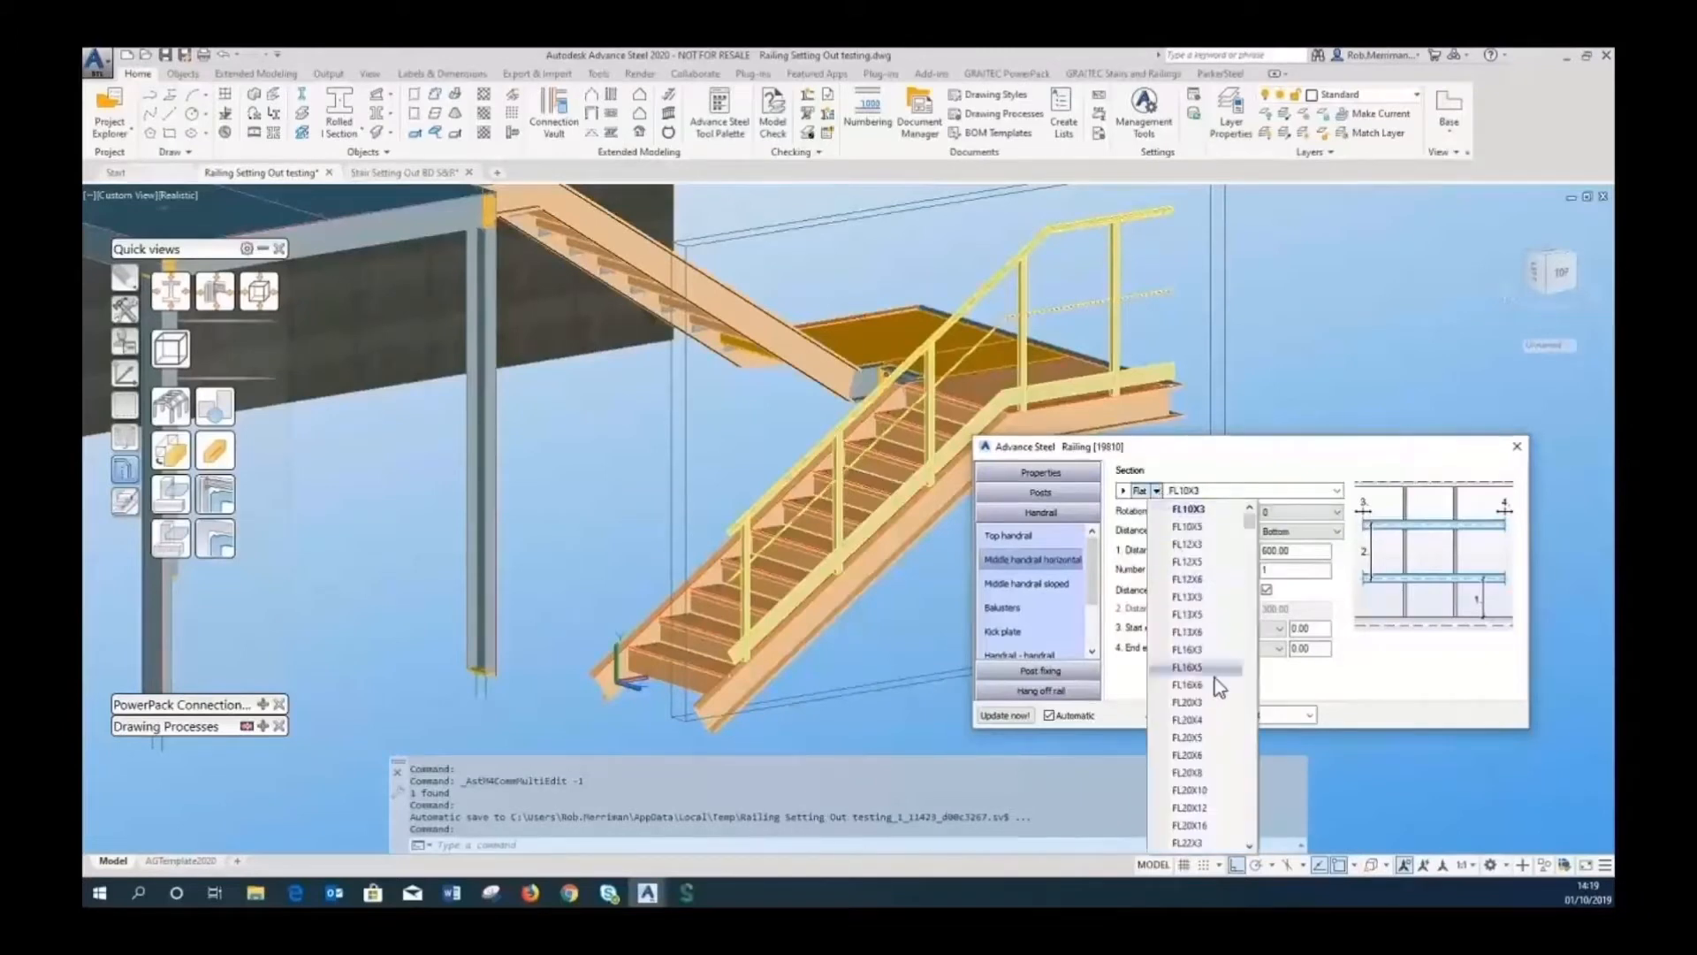
pyautogui.scroll(-5, 1218, 682)
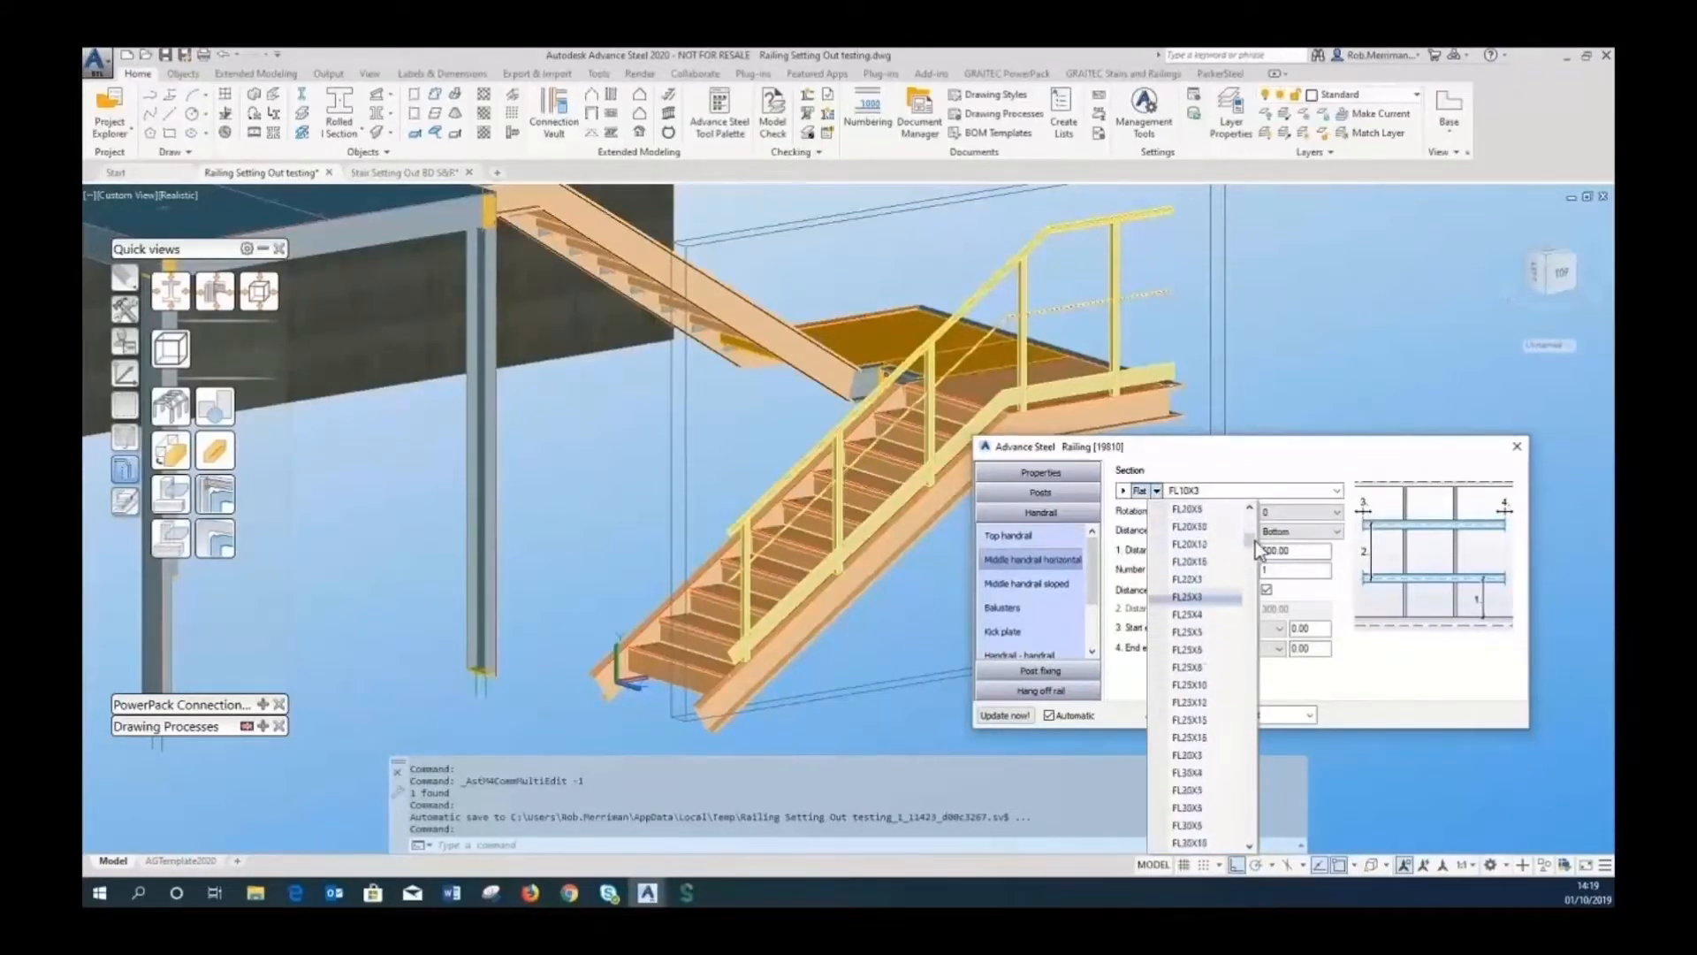
pyautogui.scroll(-1, 1254, 544)
pyautogui.scroll(-3, 1211, 658)
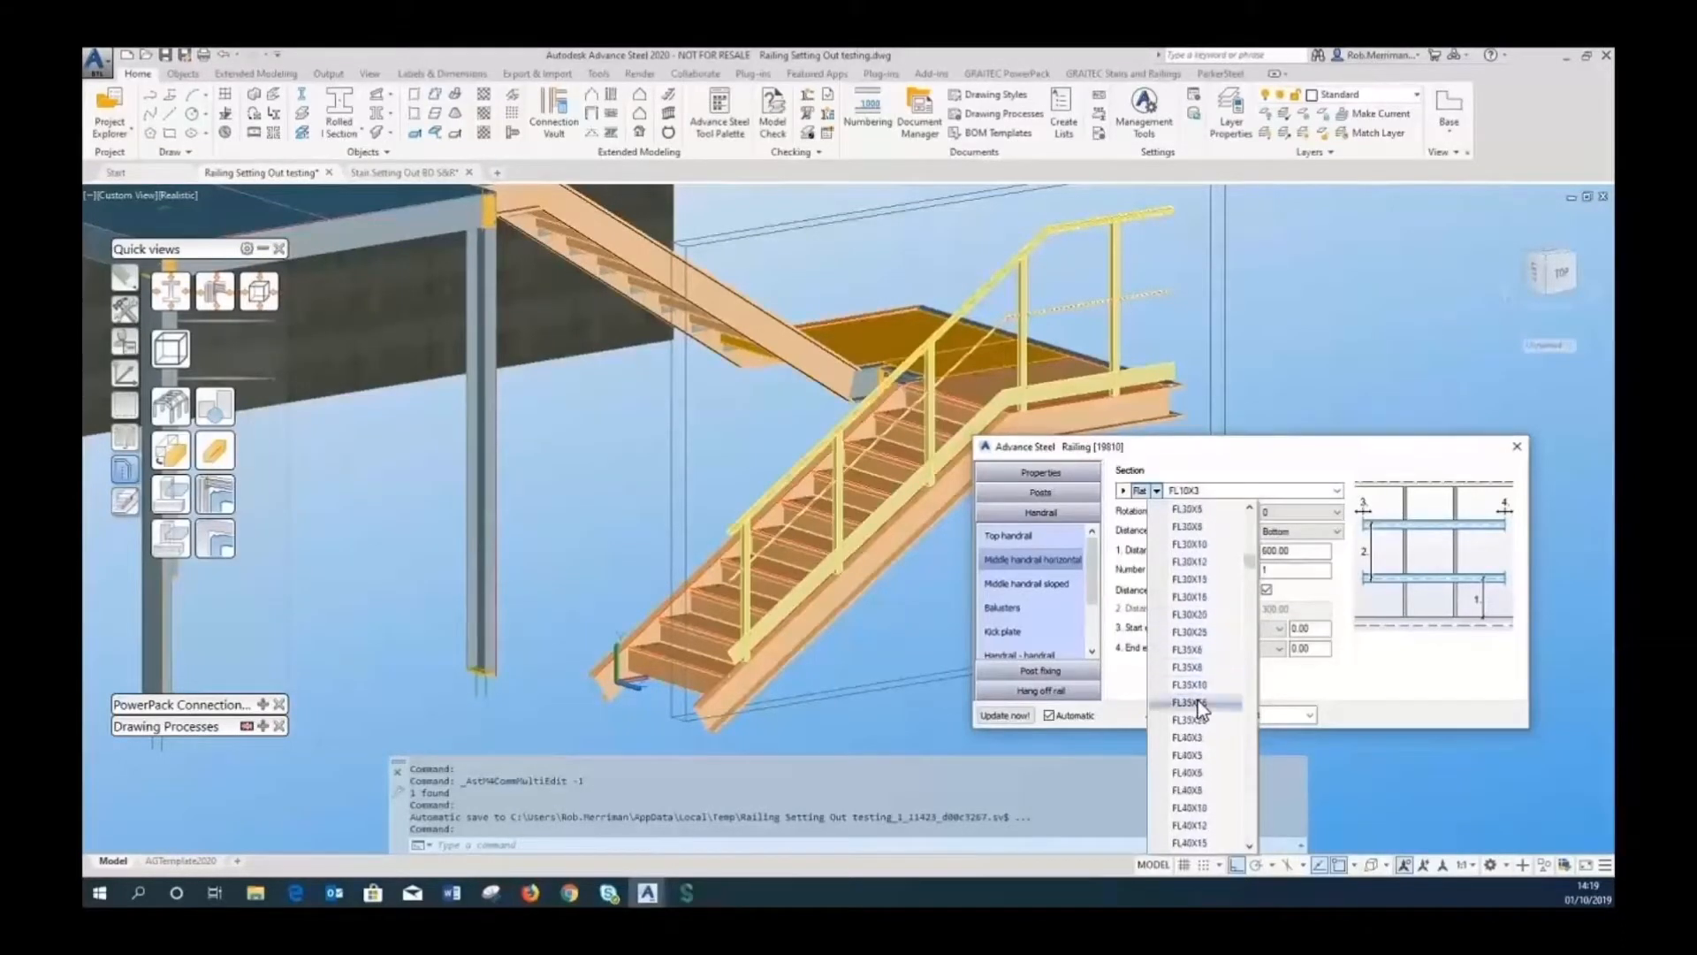
pyautogui.click(1212, 793)
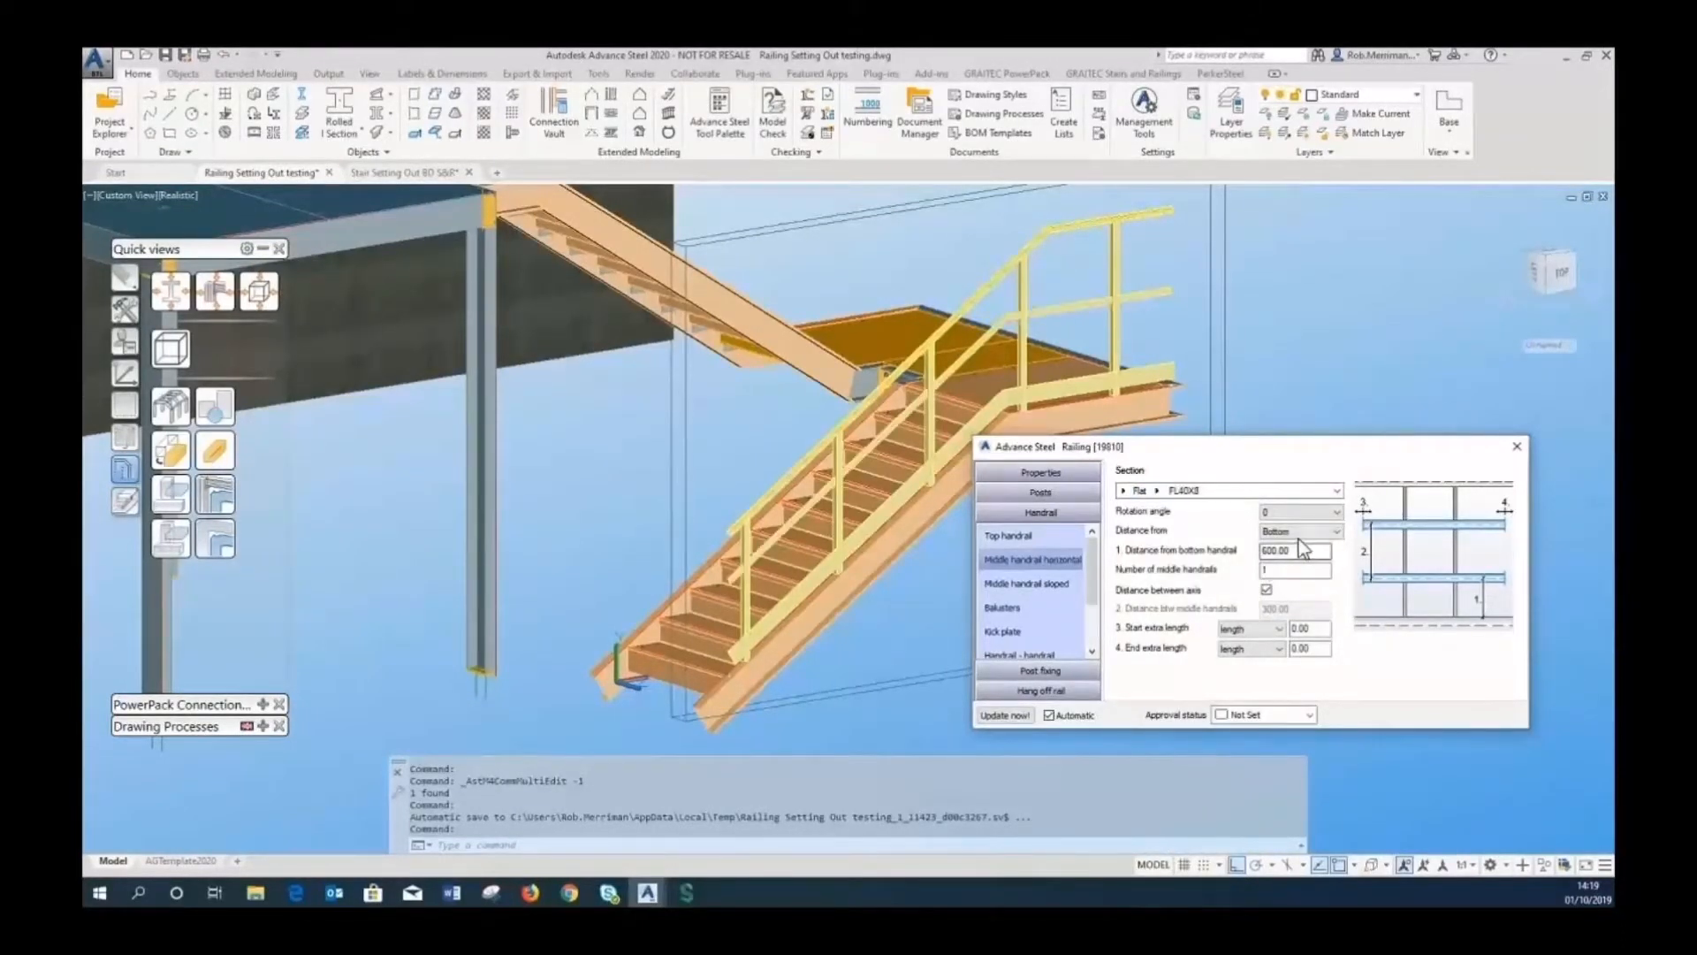
# Rotate the horizontal middle handrail section 90 degrees and place it 100 mm below the top handrail, measured from the top.
pyautogui.click(1303, 512)
pyautogui.click(1292, 532)
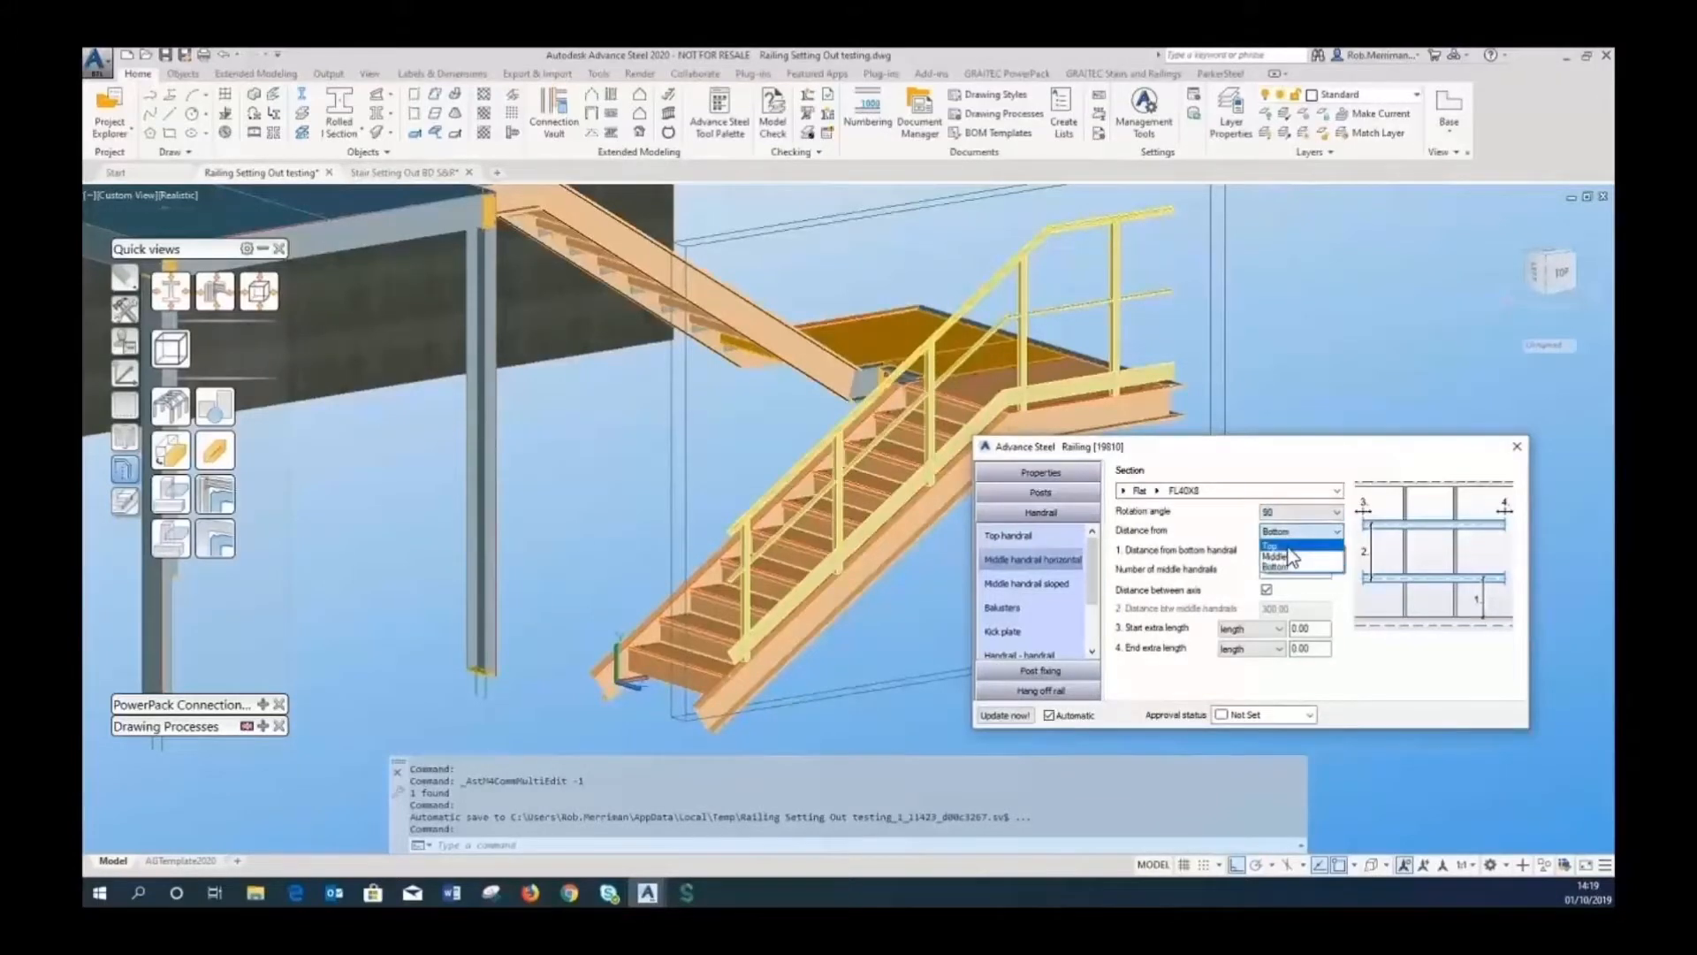
pyautogui.click(1278, 546)
pyautogui.doubleClick(1280, 550)
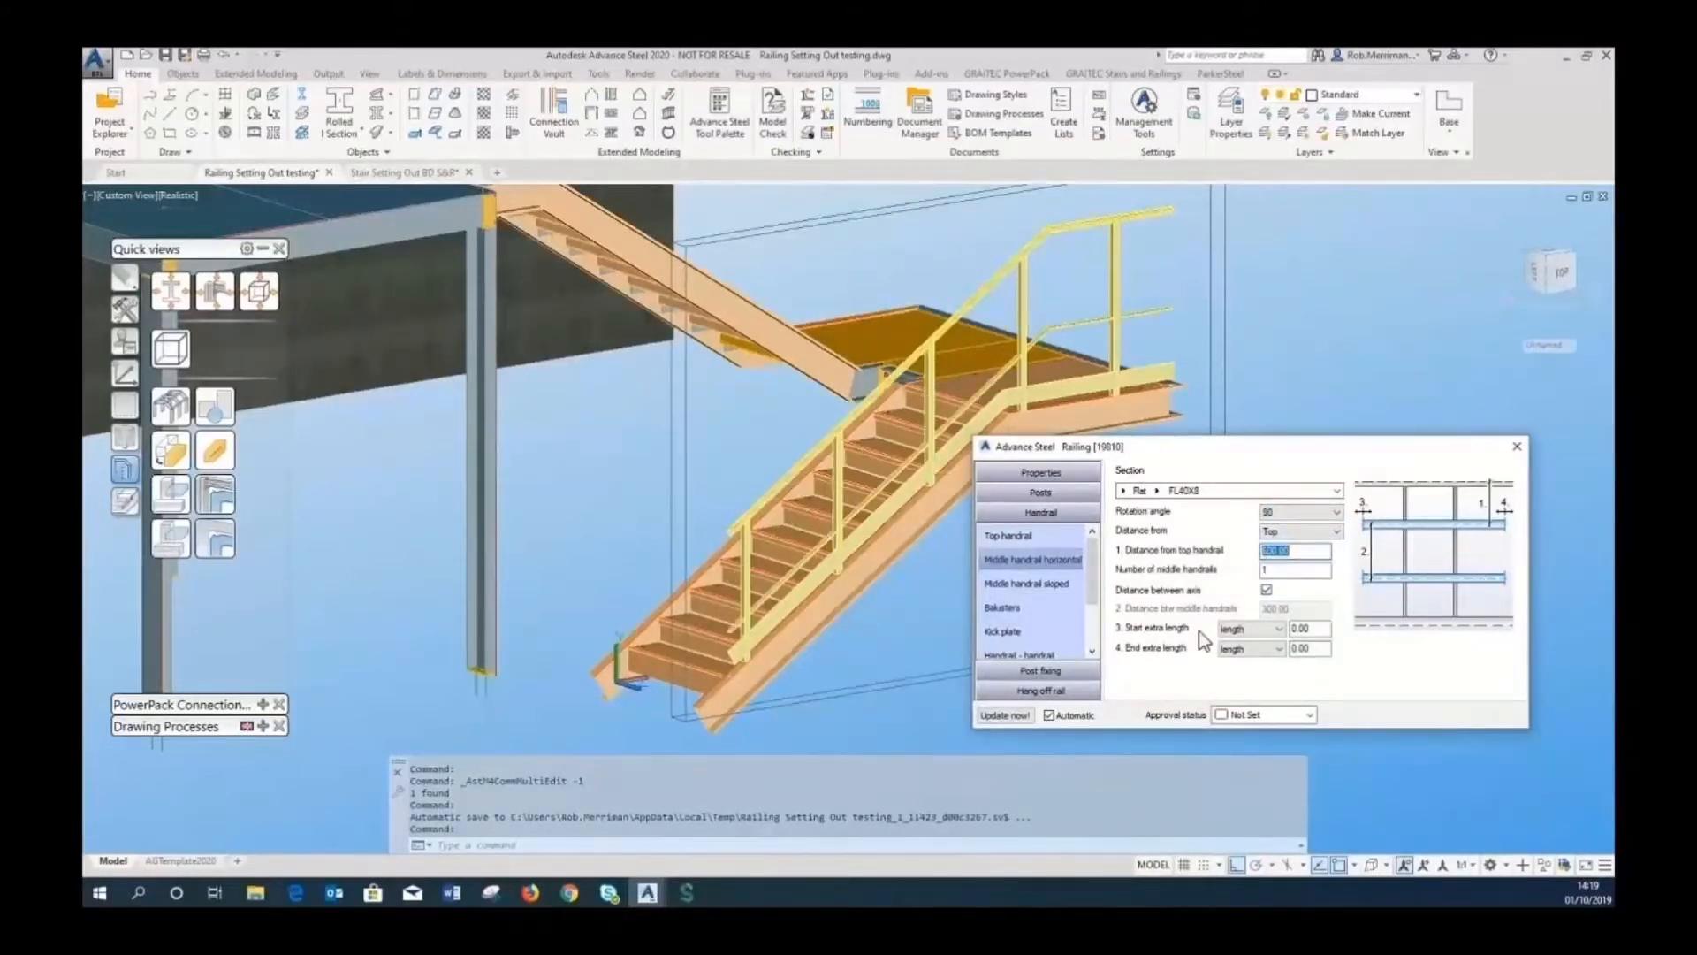
pyautogui.write('100')
# Use 2 horizontal middle handrails with a distance of 900 mm between them.
pyautogui.click(1292, 572)
pyautogui.write('2')
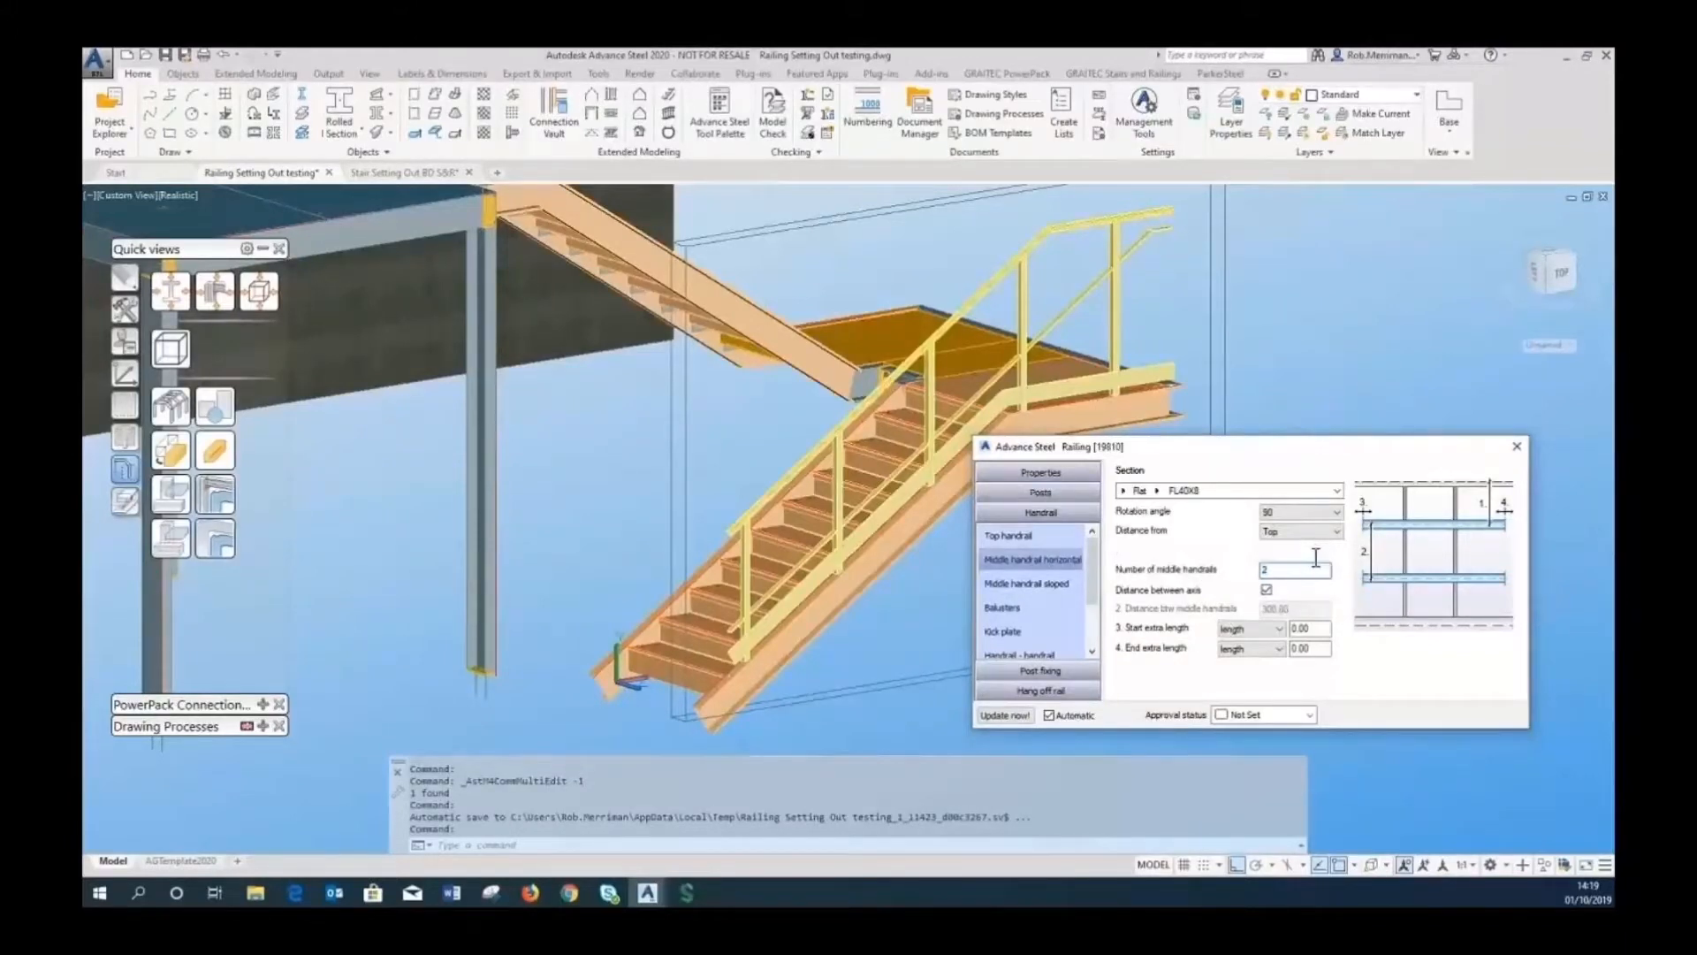
pyautogui.moveTo(1291, 610); pyautogui.dragTo(1219, 619)
pyautogui.write('900')
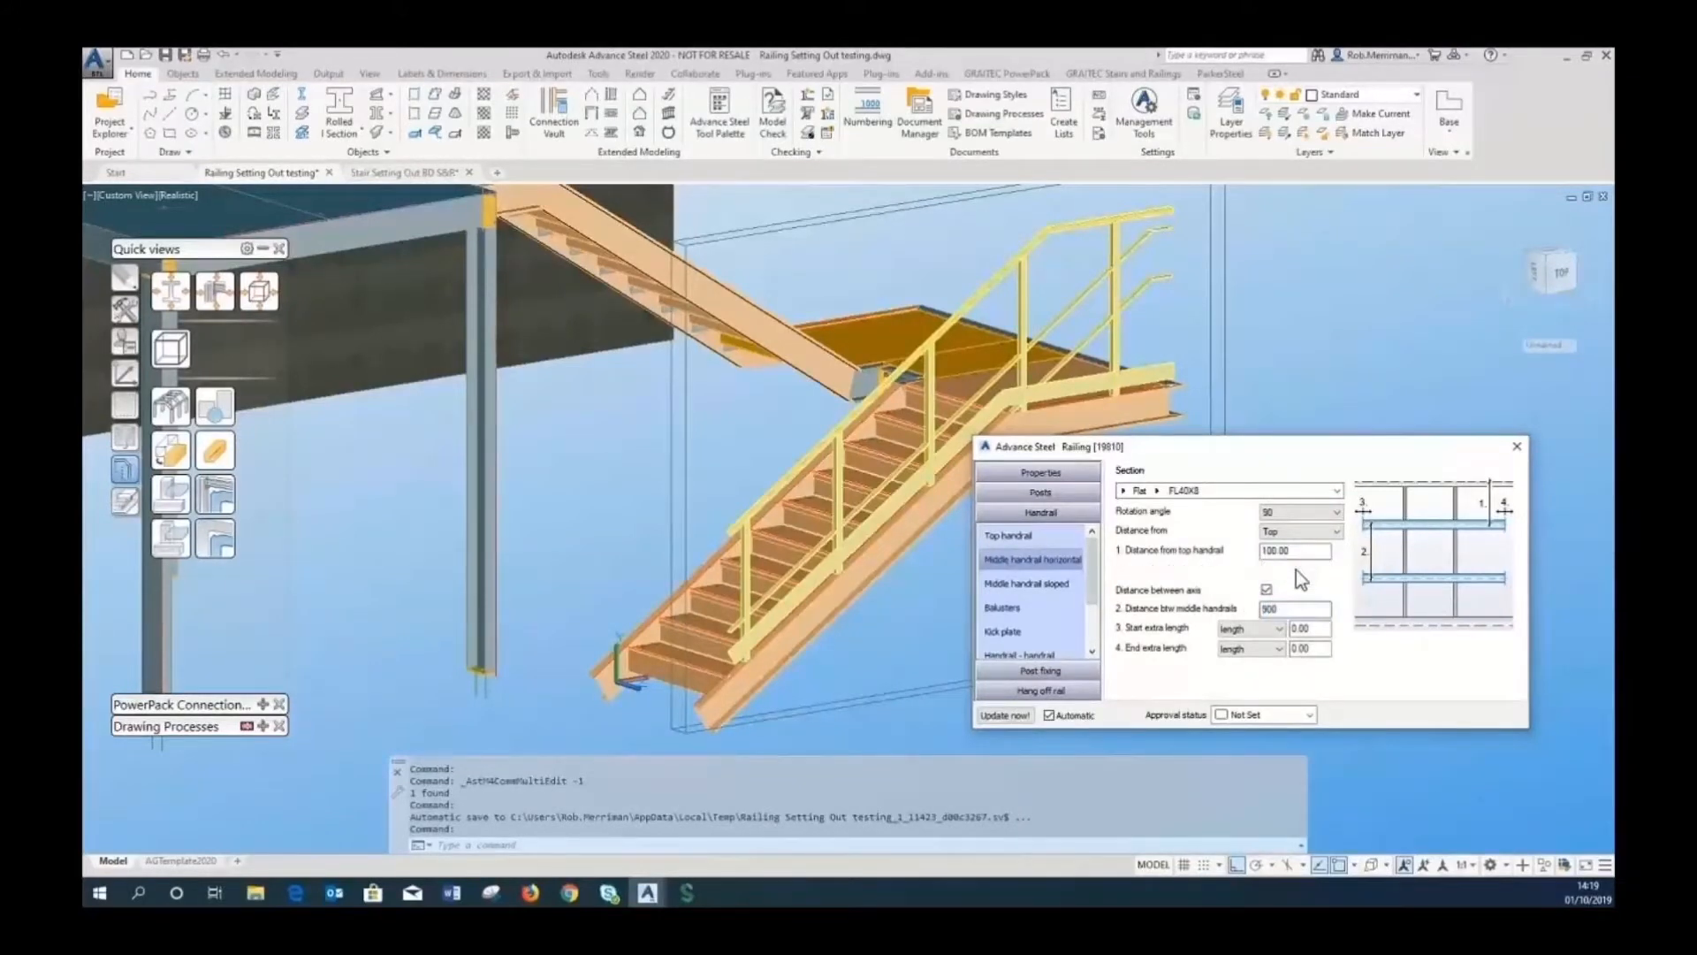
# Set the sloped middle handrails to 100 mm from the top handrail and 700 mm between each other.
pyautogui.click(1032, 581)
pyautogui.write('100')
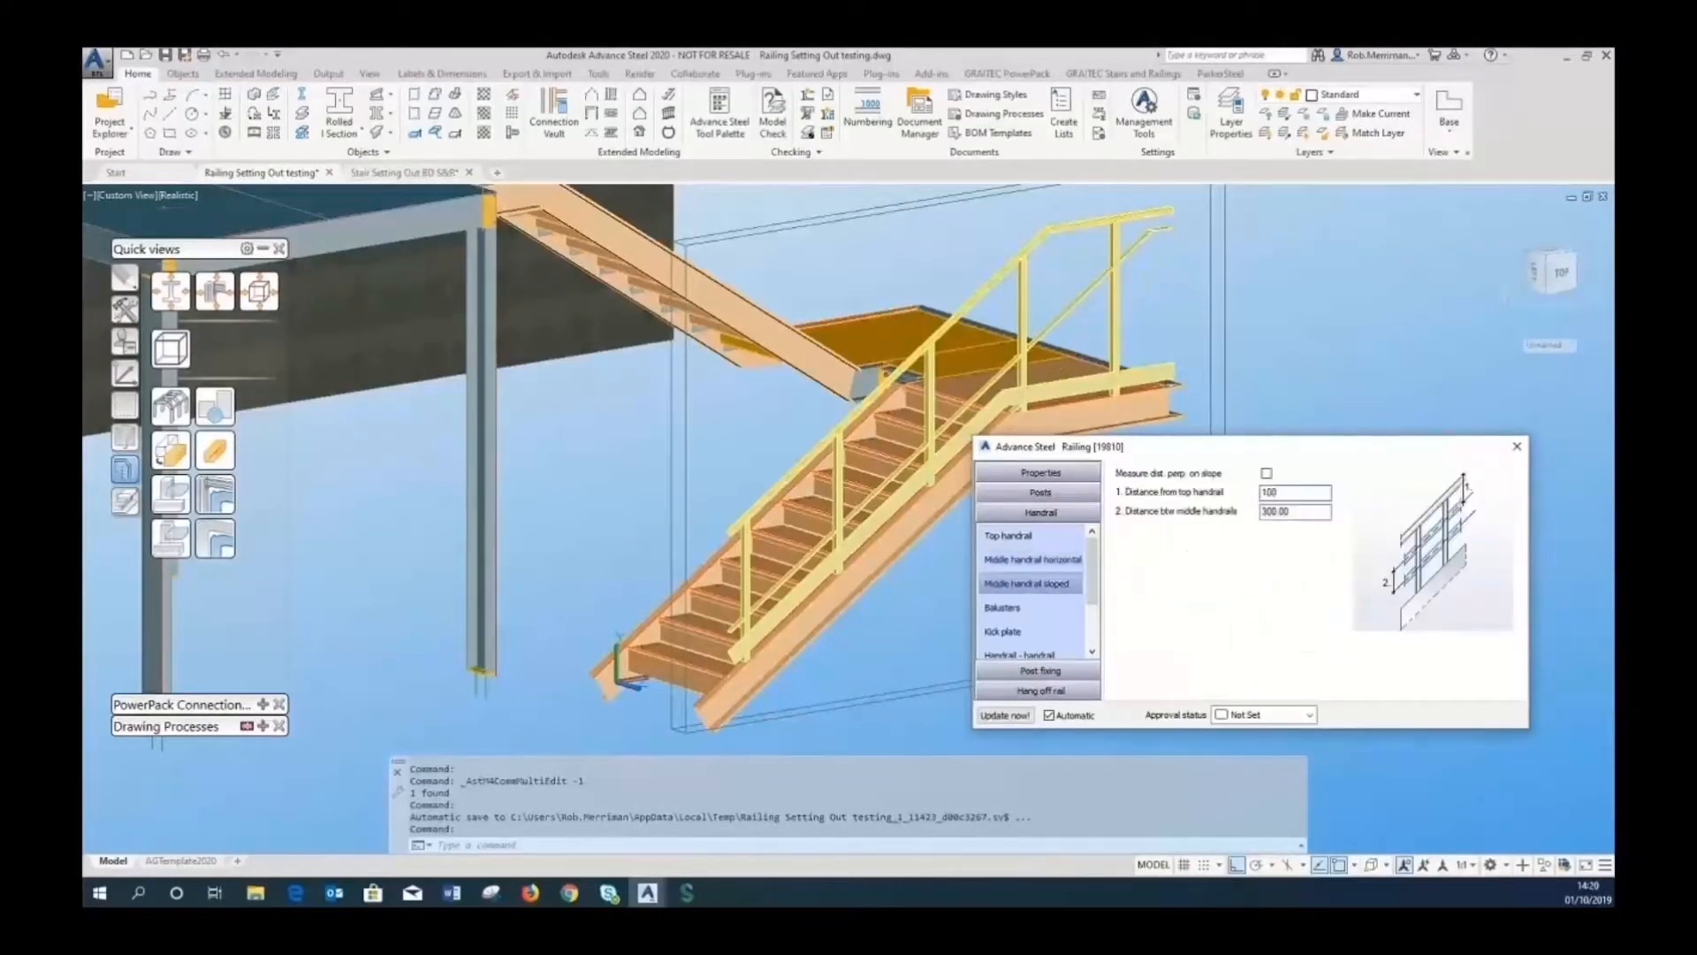
pyautogui.moveTo(1315, 513); pyautogui.dragTo(1208, 519)
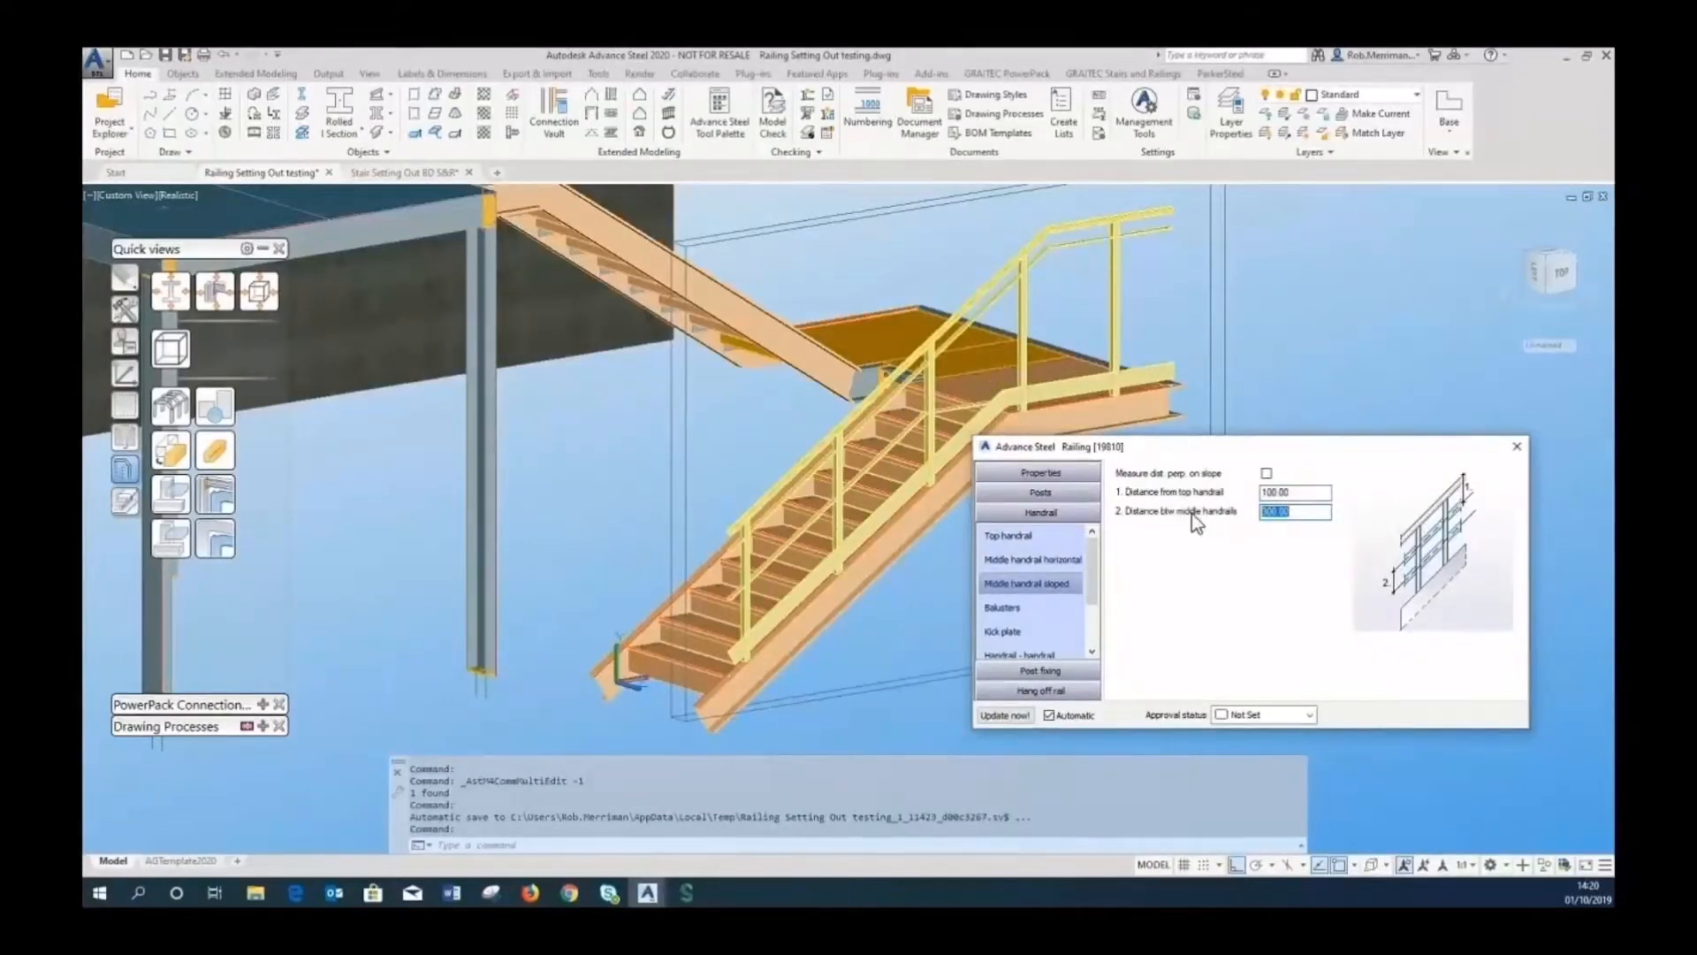
pyautogui.write('700')
pyautogui.click(1315, 494)
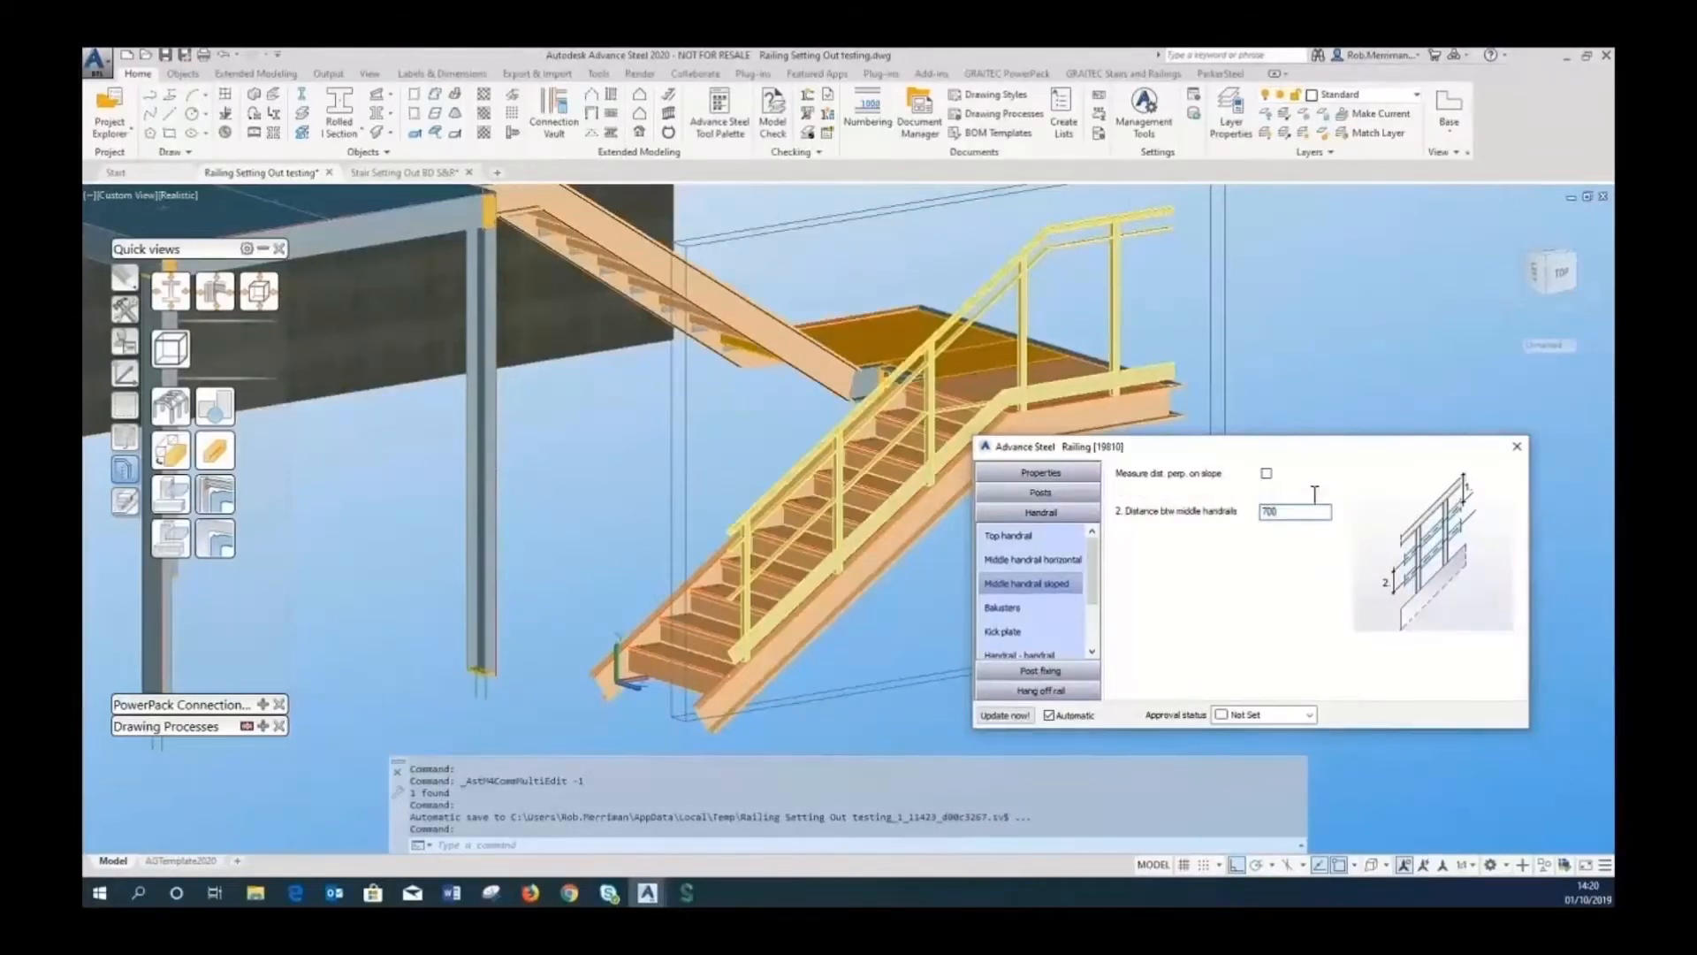
# Remove the kick rail from the railing and check the result on the stair and landing.
pyautogui.click(1030, 632)
pyautogui.click(1266, 473)
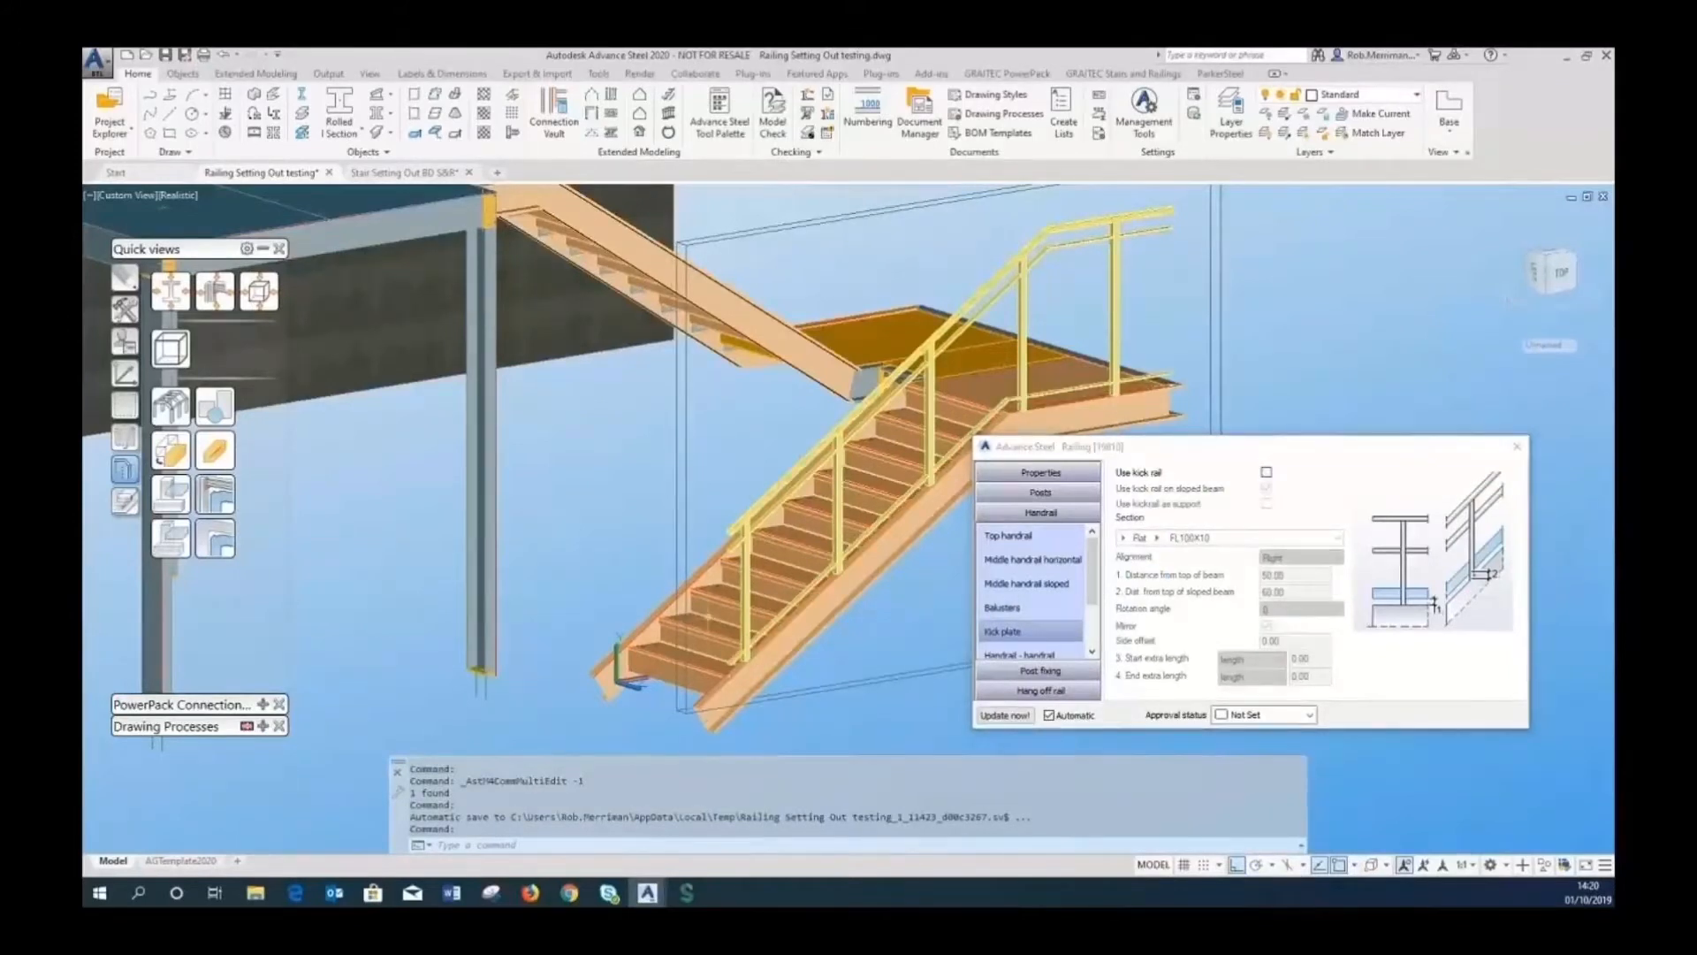
pyautogui.scroll(-3, 699, 601)
pyautogui.scroll(2, 849, 566)
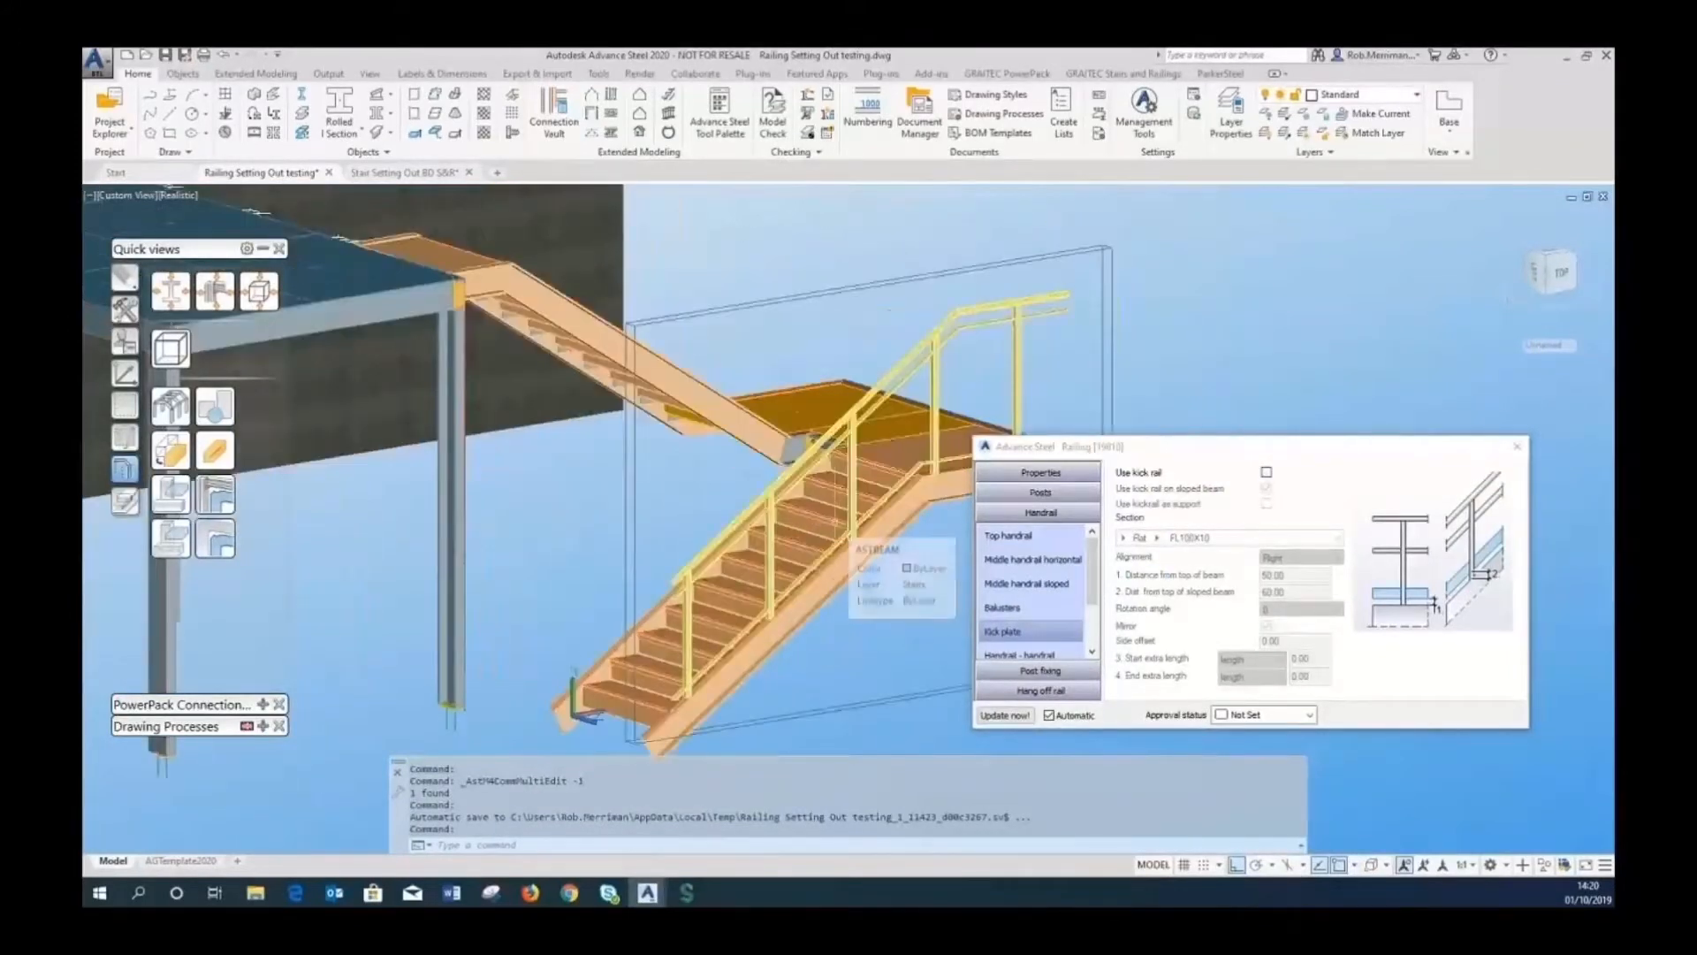
pyautogui.hotkey('alt', 'Tab')
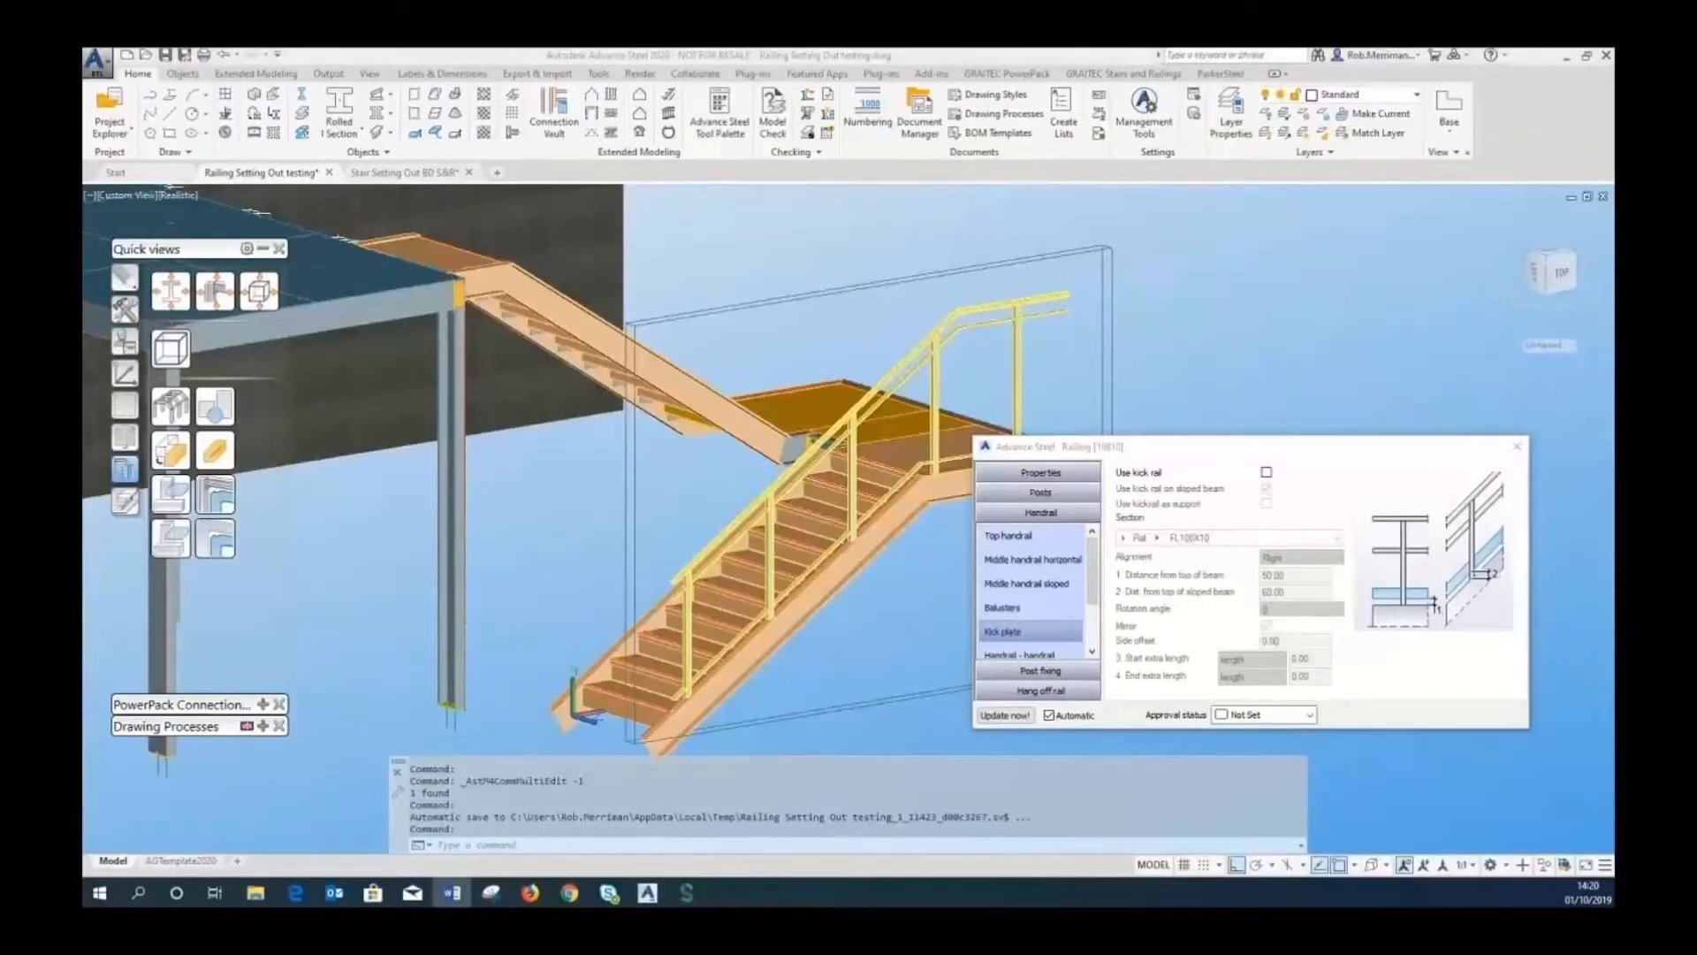
pyautogui.hotkey('alt', 'Tab')
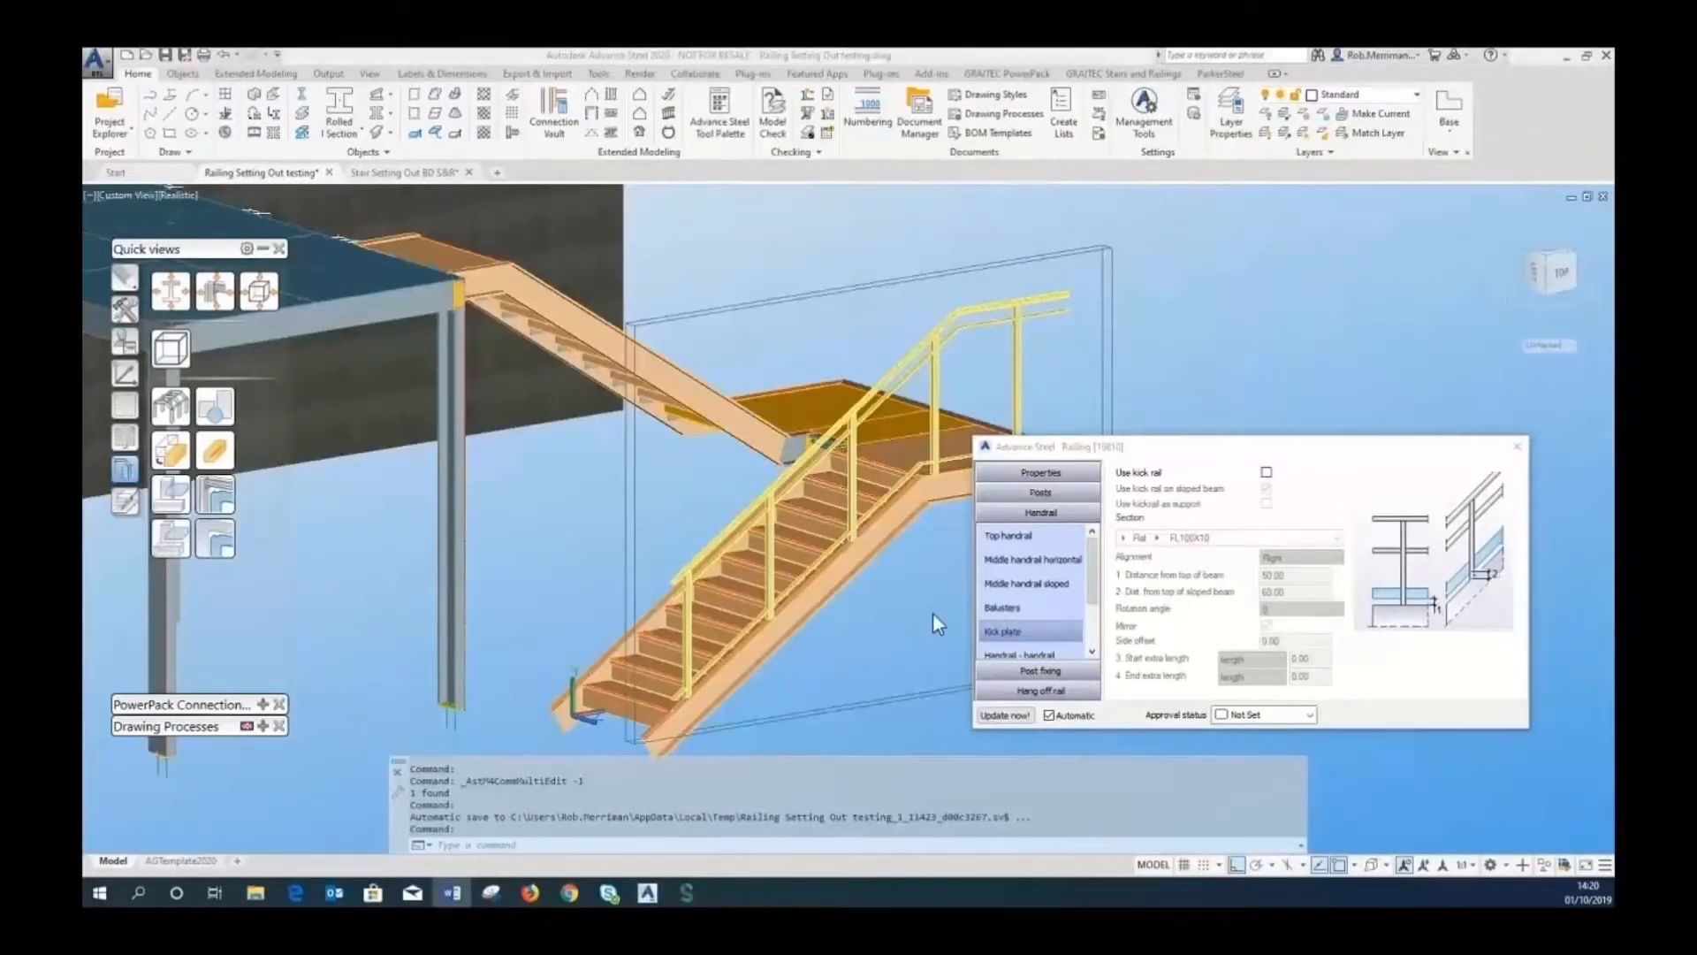
# End the middle handrails at the lowest post by setting their start extra length option to last post.
pyautogui.click(1063, 561)
pyautogui.moveTo(1153, 453); pyautogui.dragTo(1196, 486)
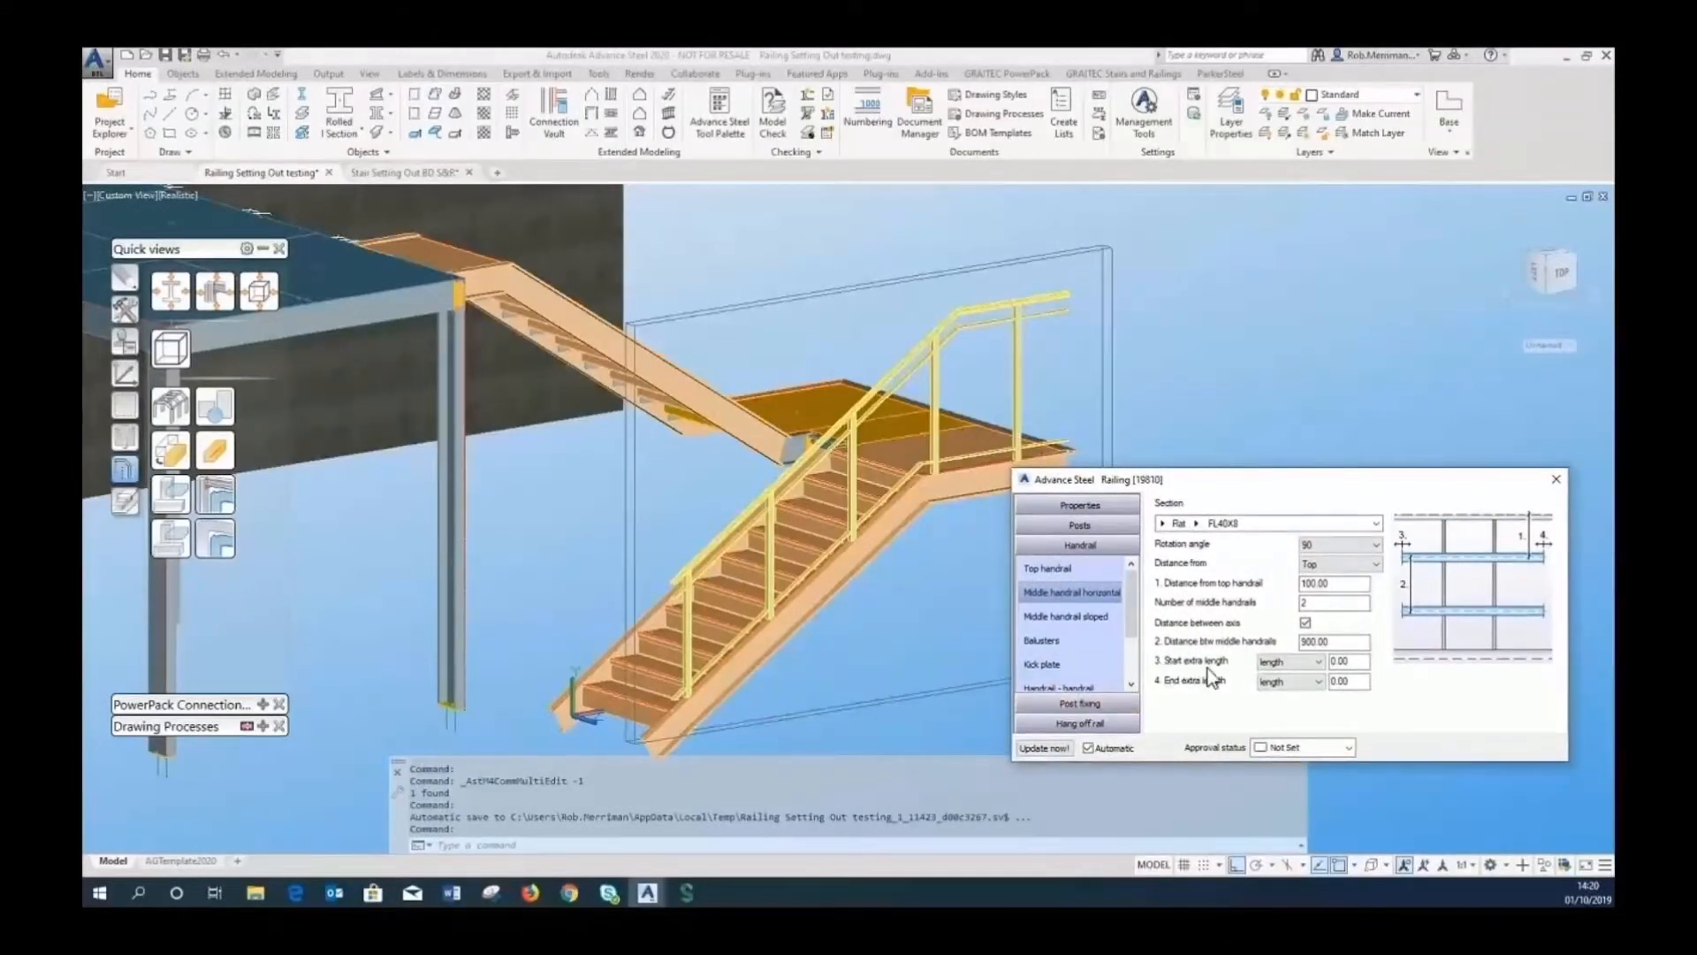
pyautogui.click(891, 631)
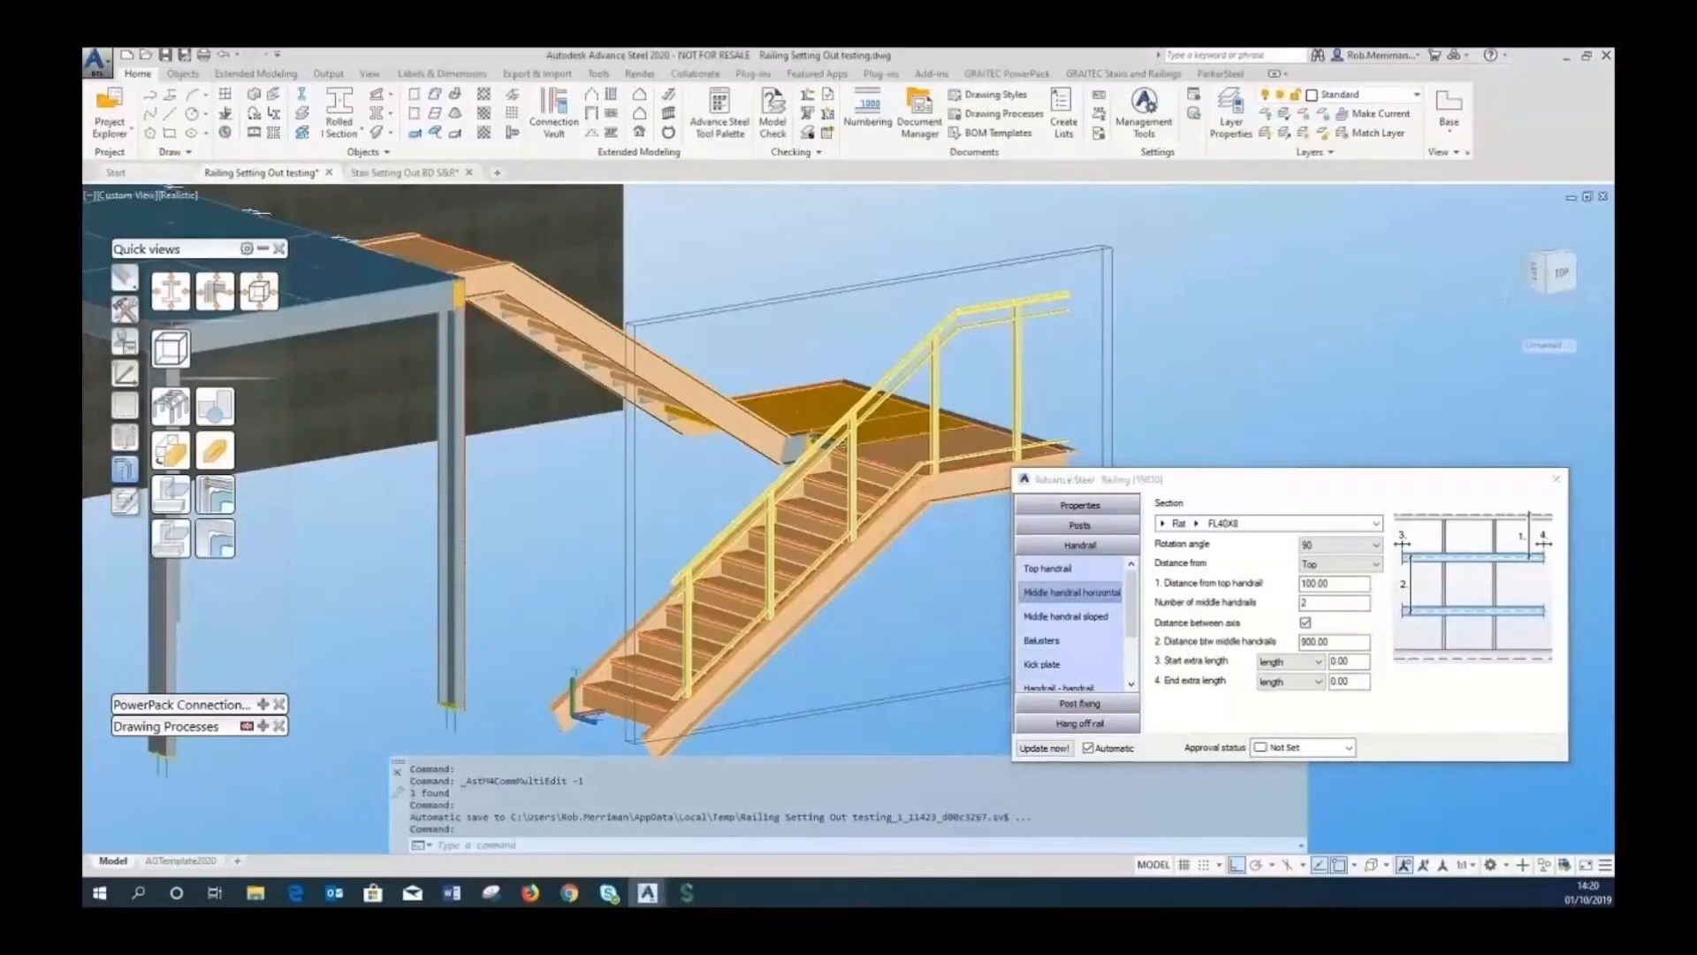
pyautogui.scroll(8, 677, 591)
pyautogui.scroll(-8, 690, 541)
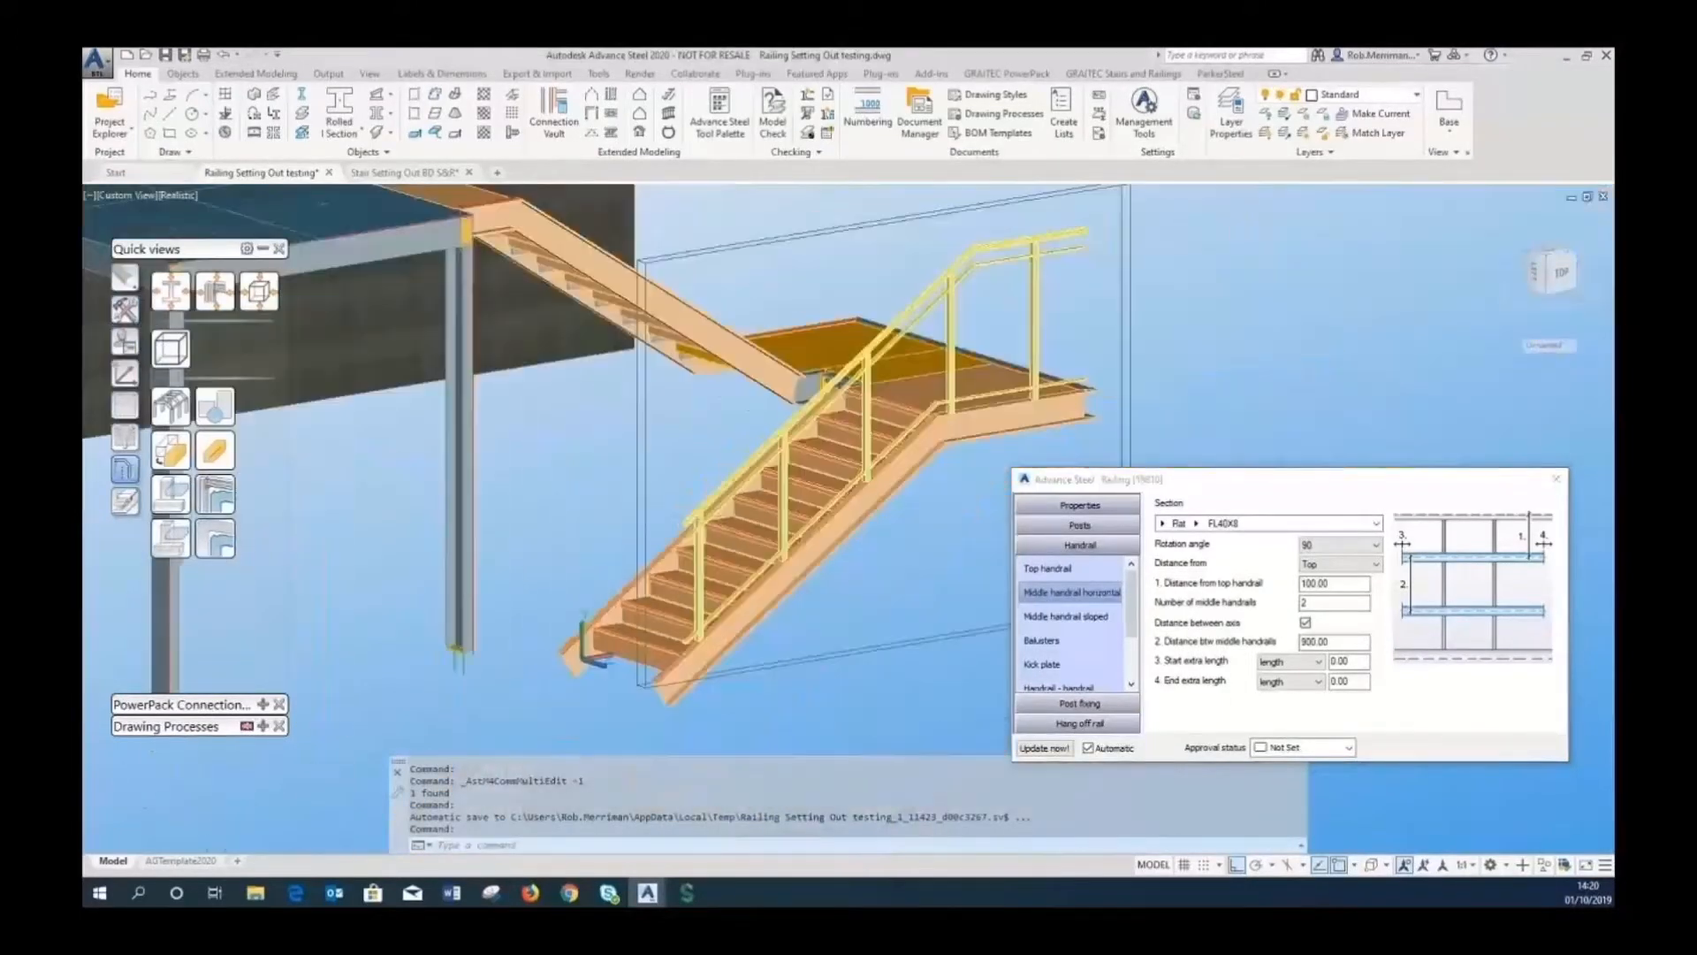
pyautogui.scroll(6, 687, 640)
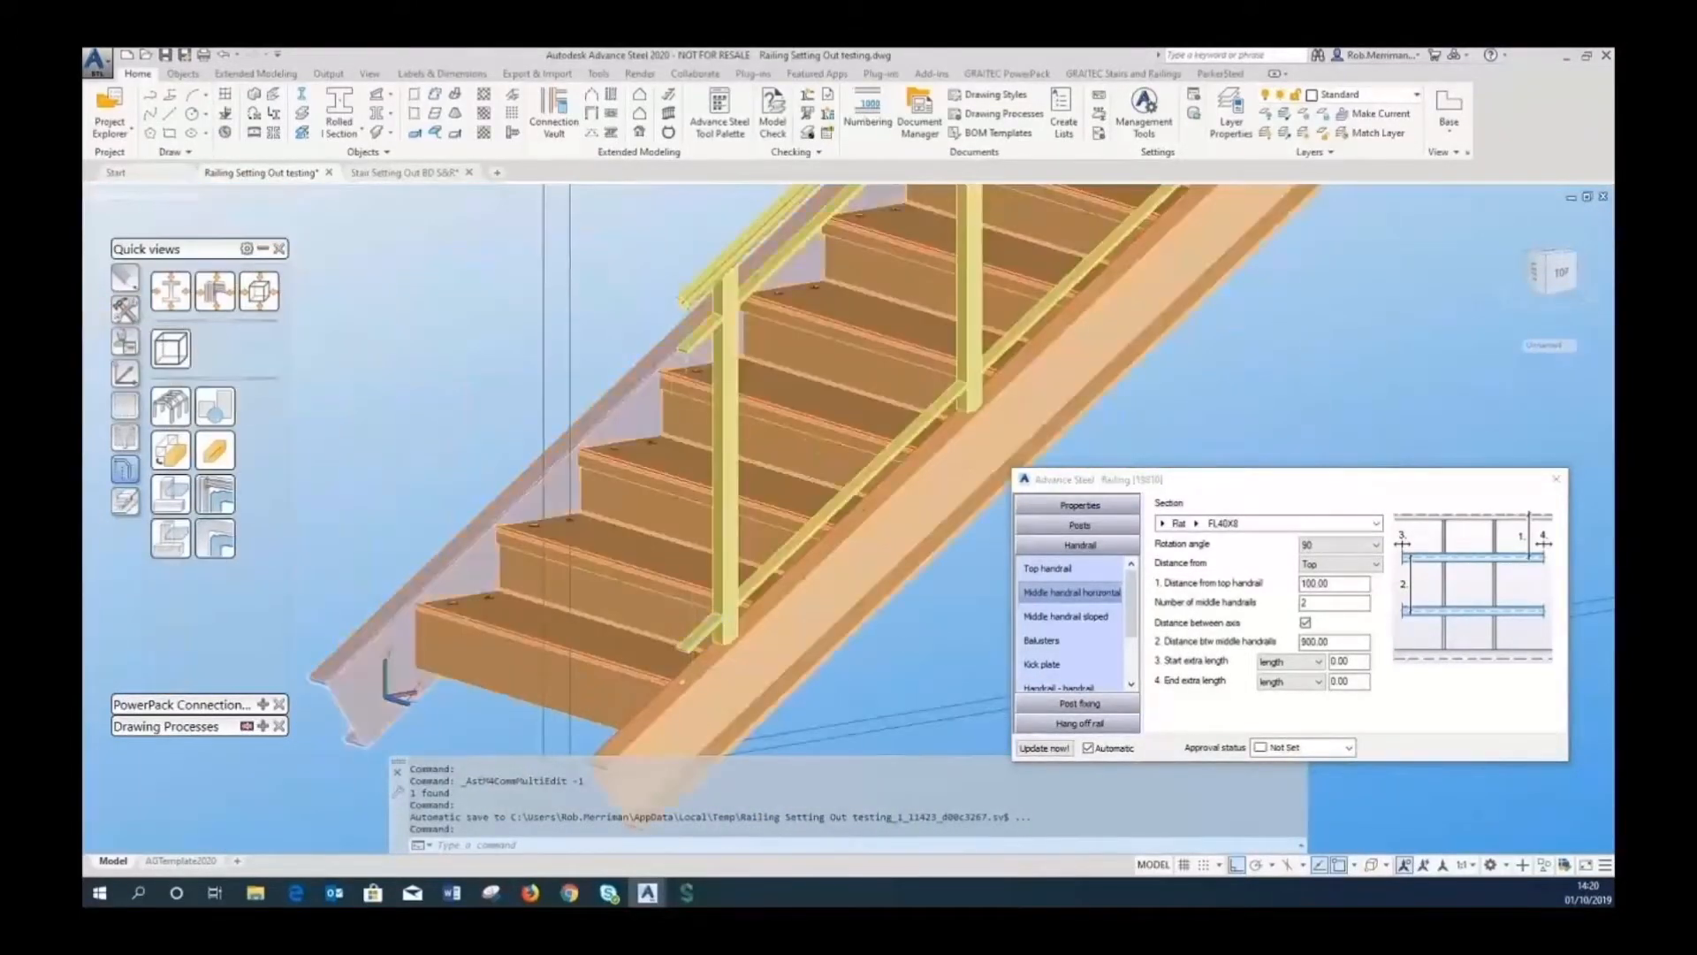
pyautogui.click(1295, 662)
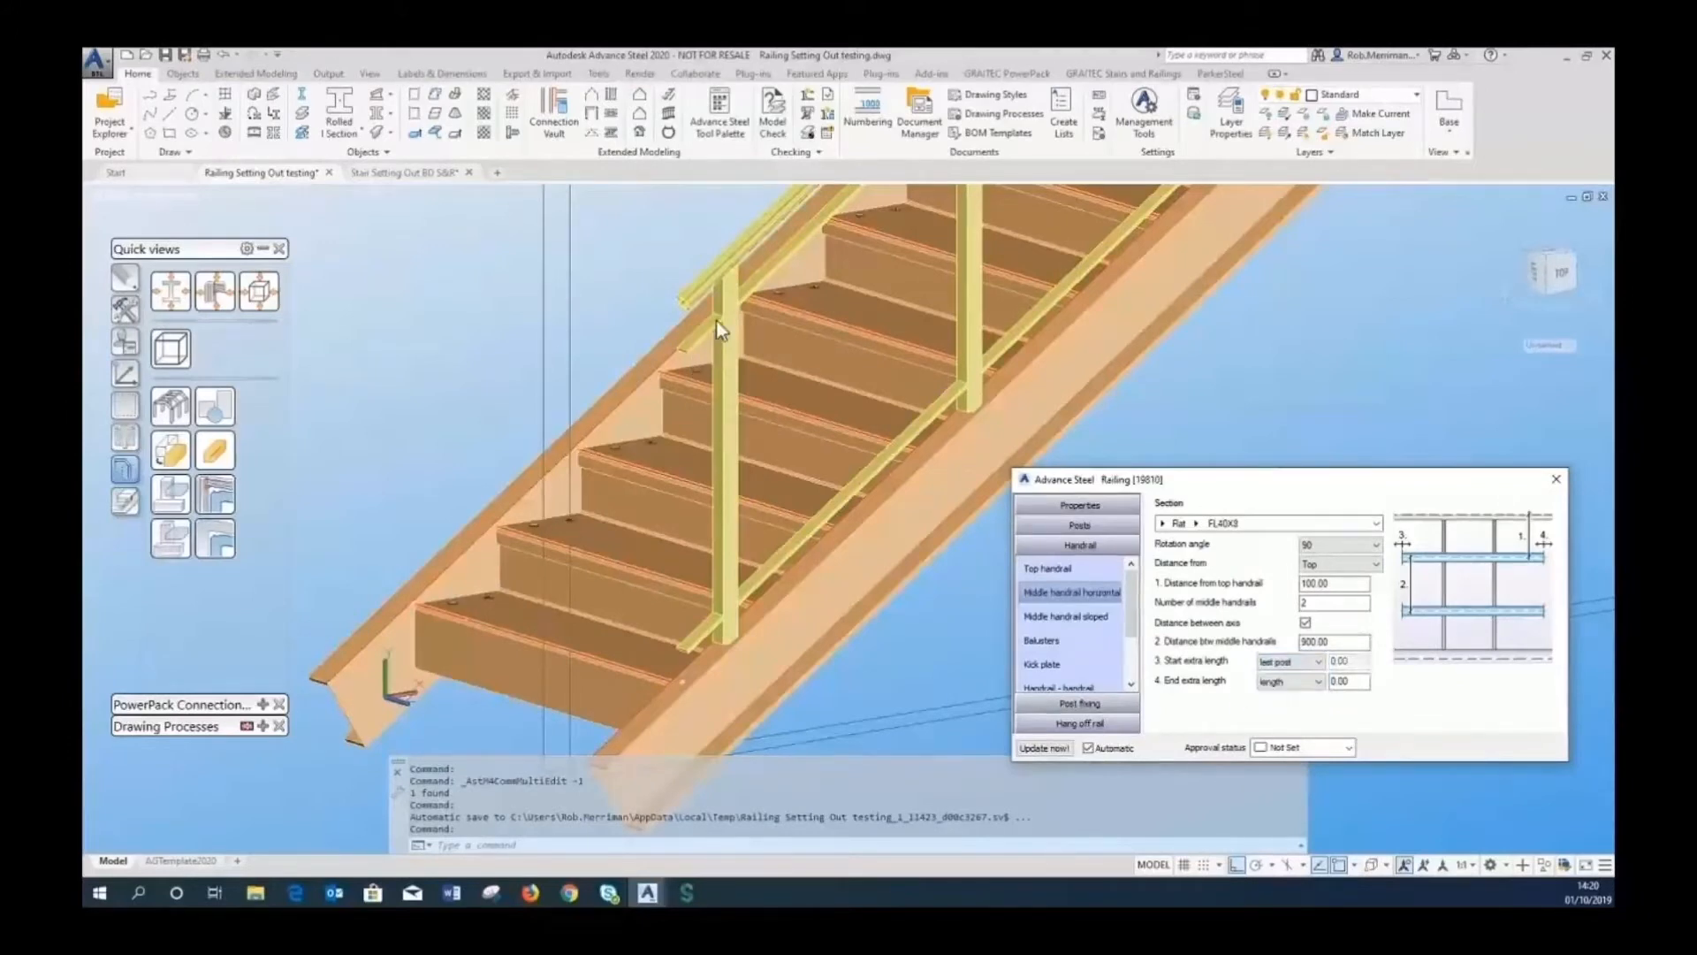
# Set the middle handrails' end extra length on the landing to a total length of 350 mm.
pyautogui.scroll(-5, 730, 559)
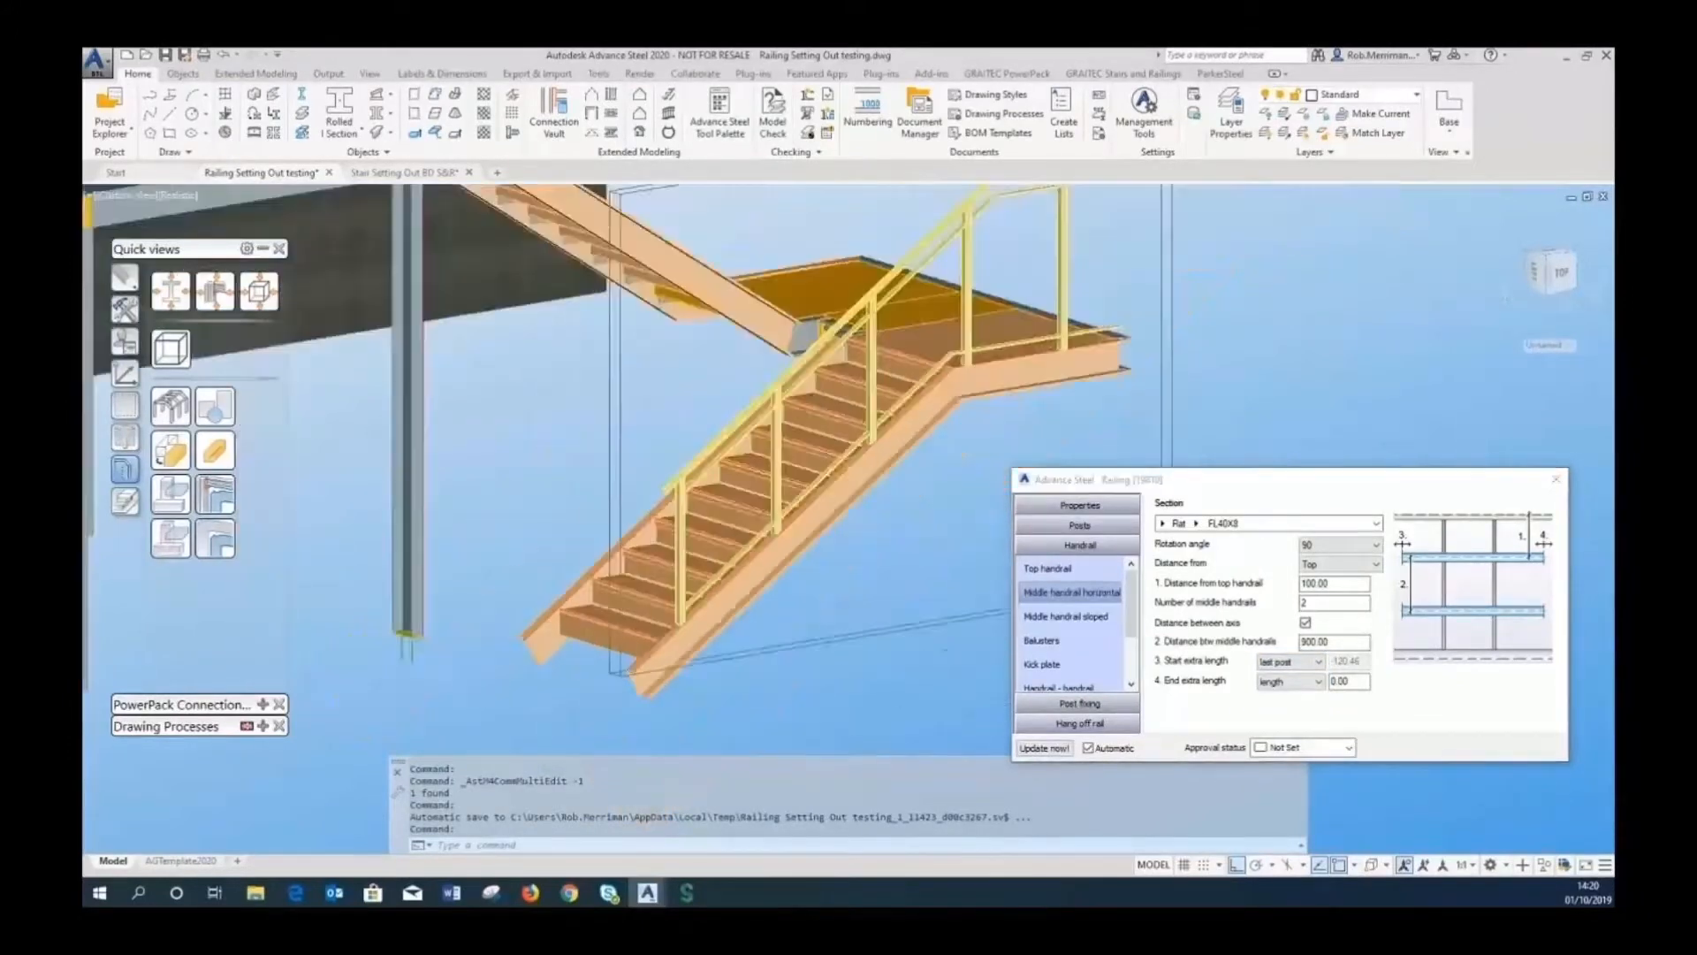
pyautogui.scroll(4, 933, 379)
pyautogui.click(1286, 683)
pyautogui.click(1298, 720)
pyautogui.click(1368, 683)
pyautogui.moveTo(1370, 686); pyautogui.dragTo(1264, 681)
pyautogui.write('380')
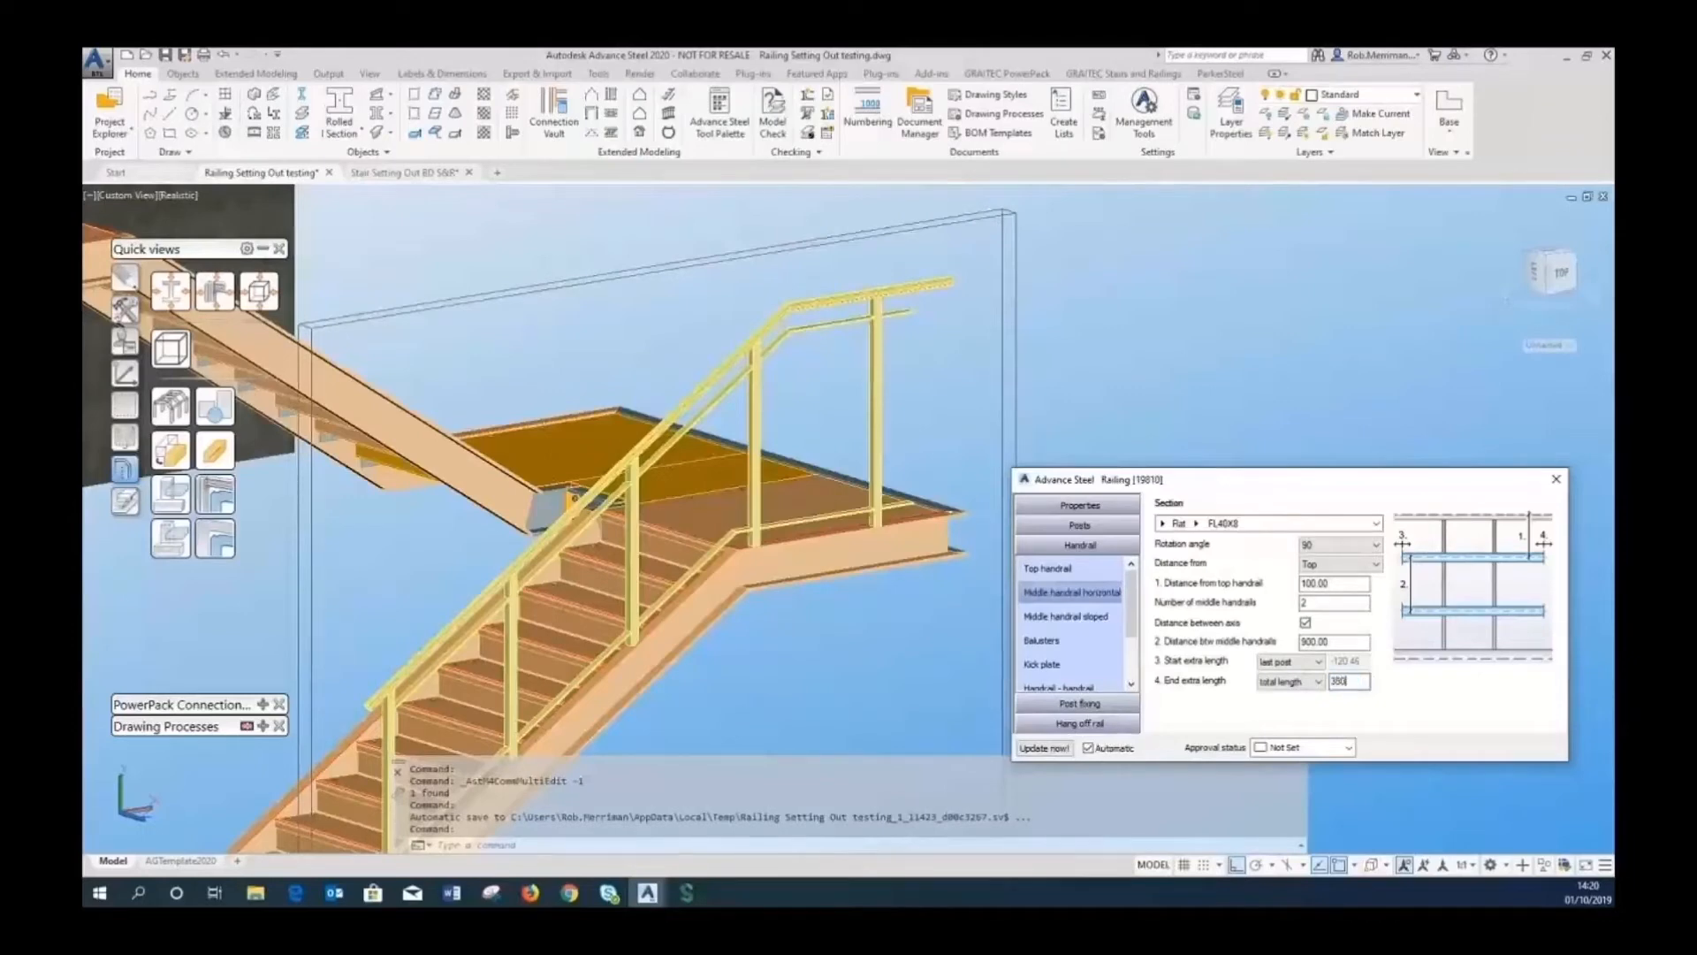
pyautogui.click(1359, 642)
# Switch the middle handrails' end extra length option to length and give it a value of -100 mm.
pyautogui.click(1310, 698)
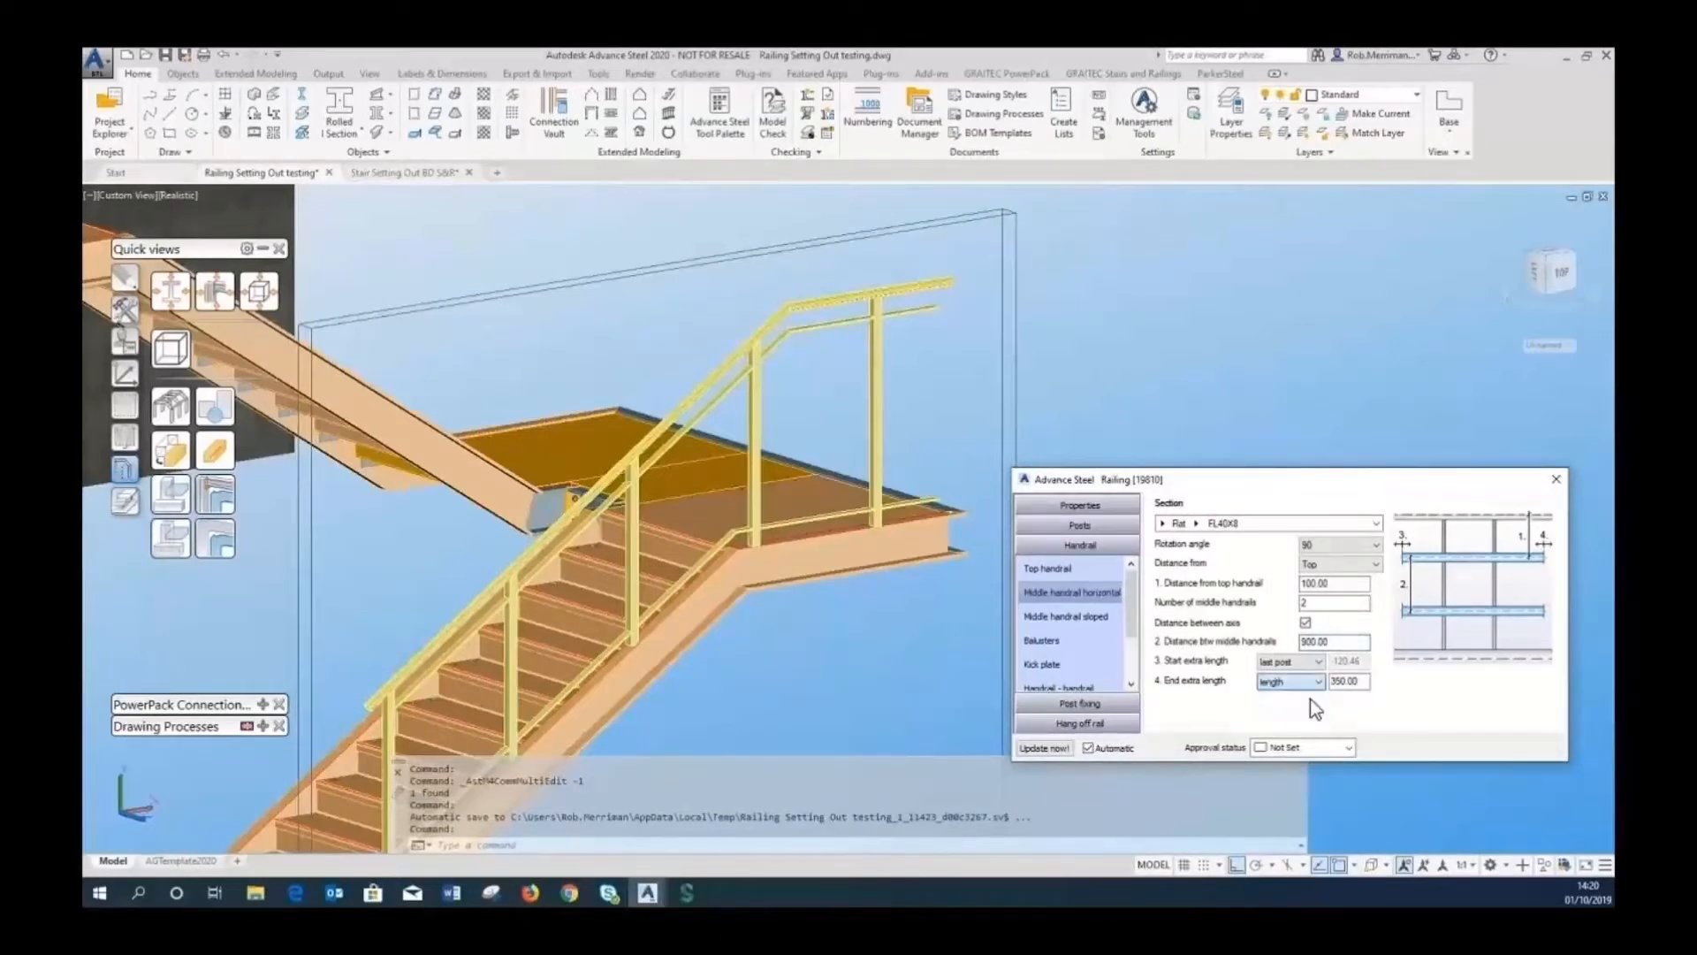
pyautogui.doubleClick(1361, 686)
pyautogui.write('0')
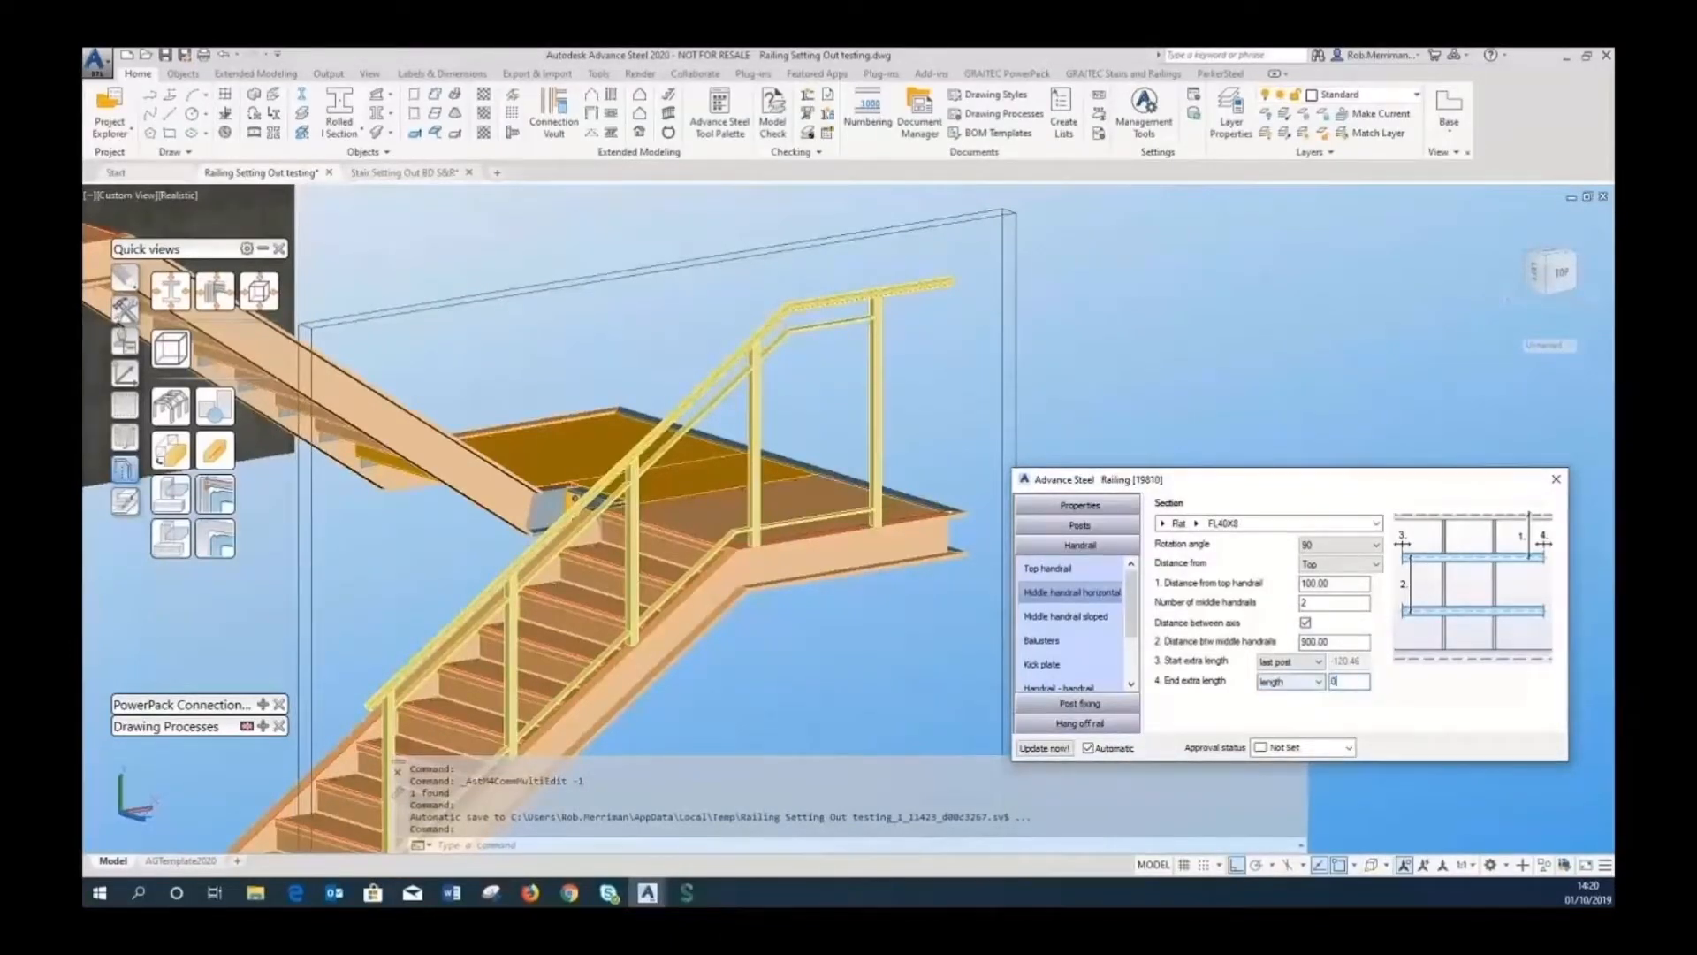
pyautogui.click(1338, 645)
pyautogui.moveTo(1369, 686); pyautogui.dragTo(1286, 679)
pyautogui.write('-100')
pyautogui.click(1346, 642)
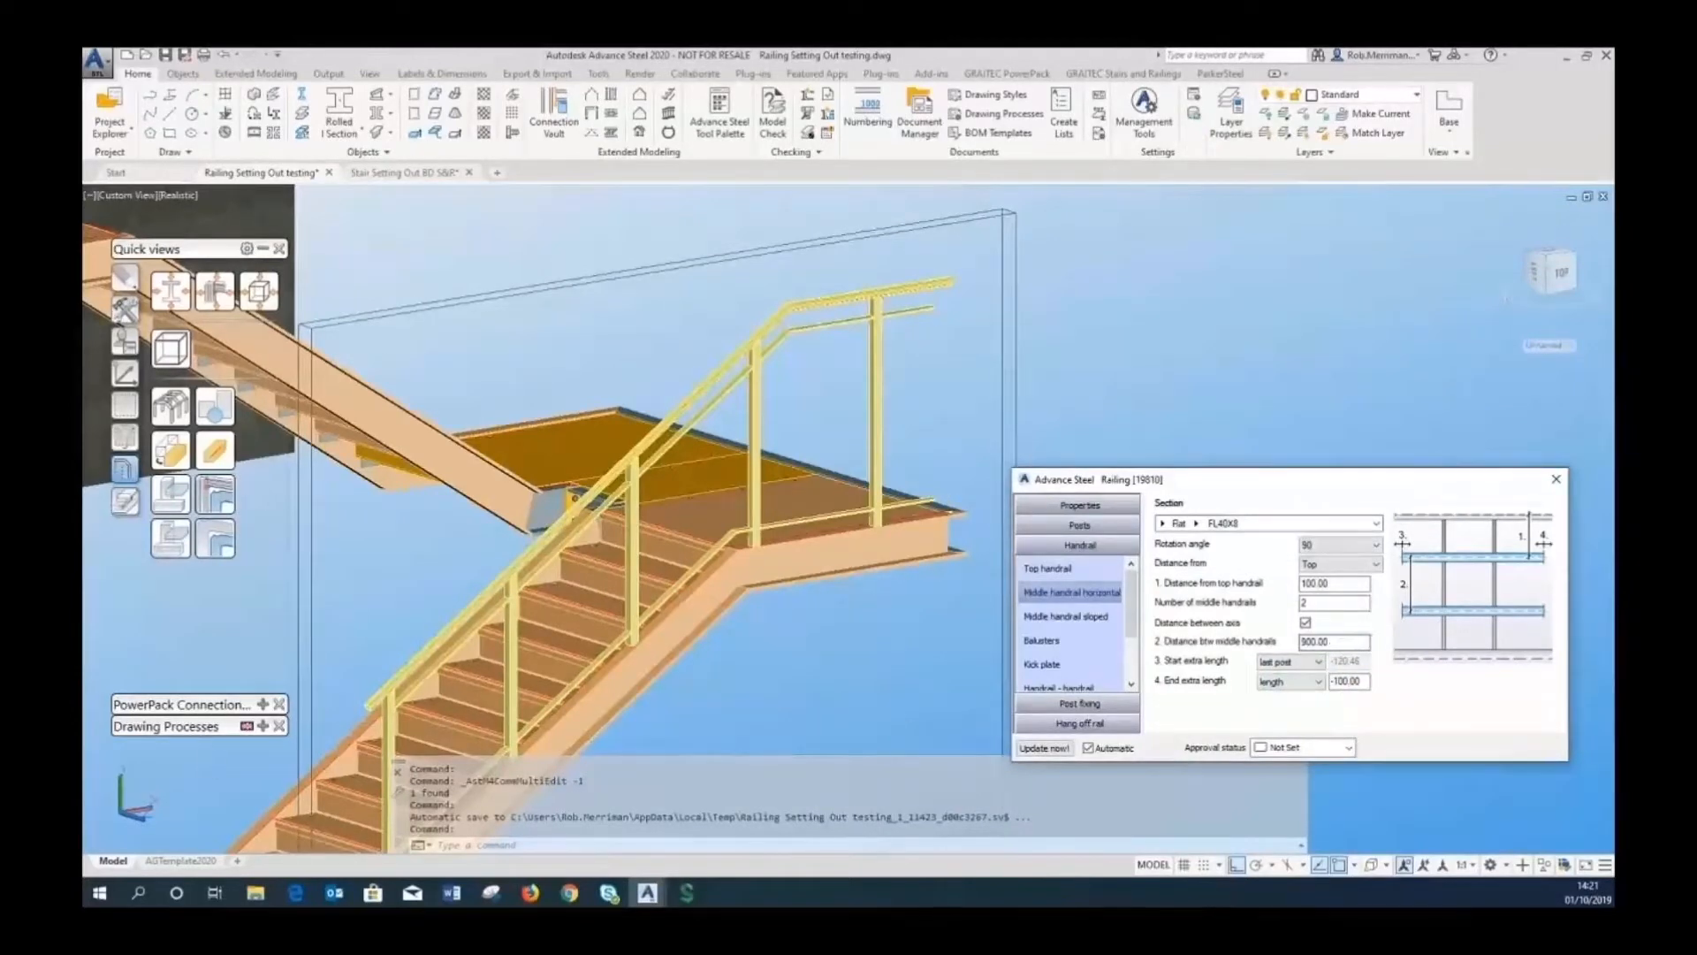
# Add balusters to the railing with a Round EN 10060 section of size RD12.
pyautogui.click(453, 894)
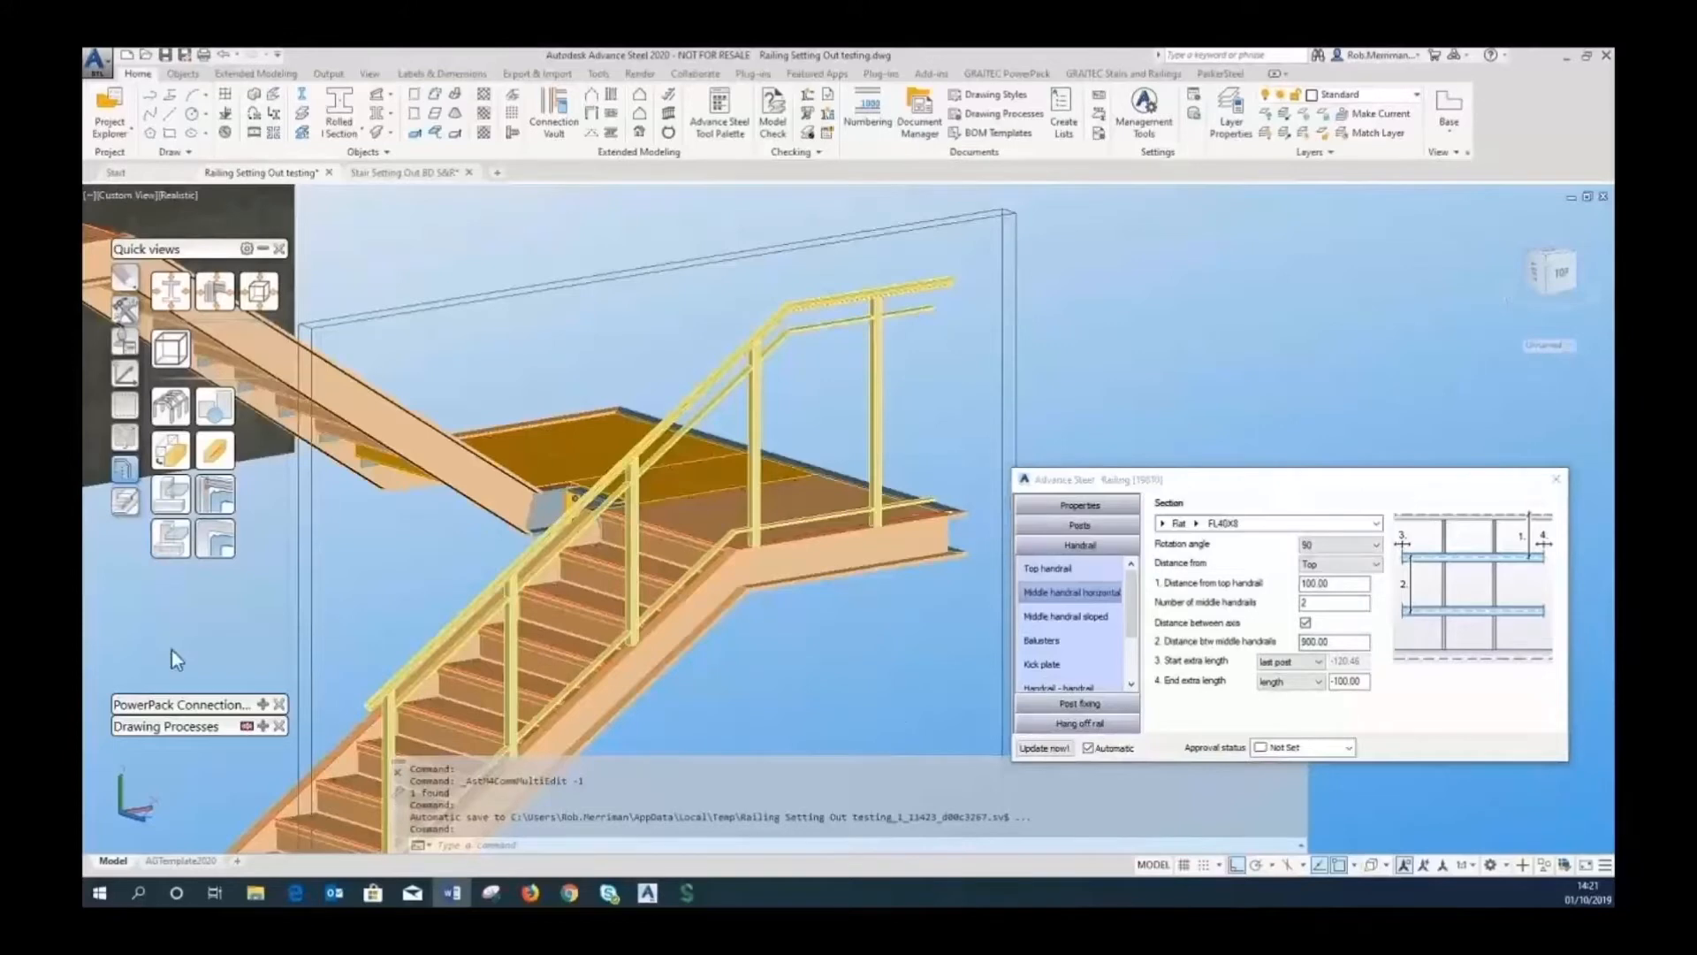
pyautogui.click(1068, 642)
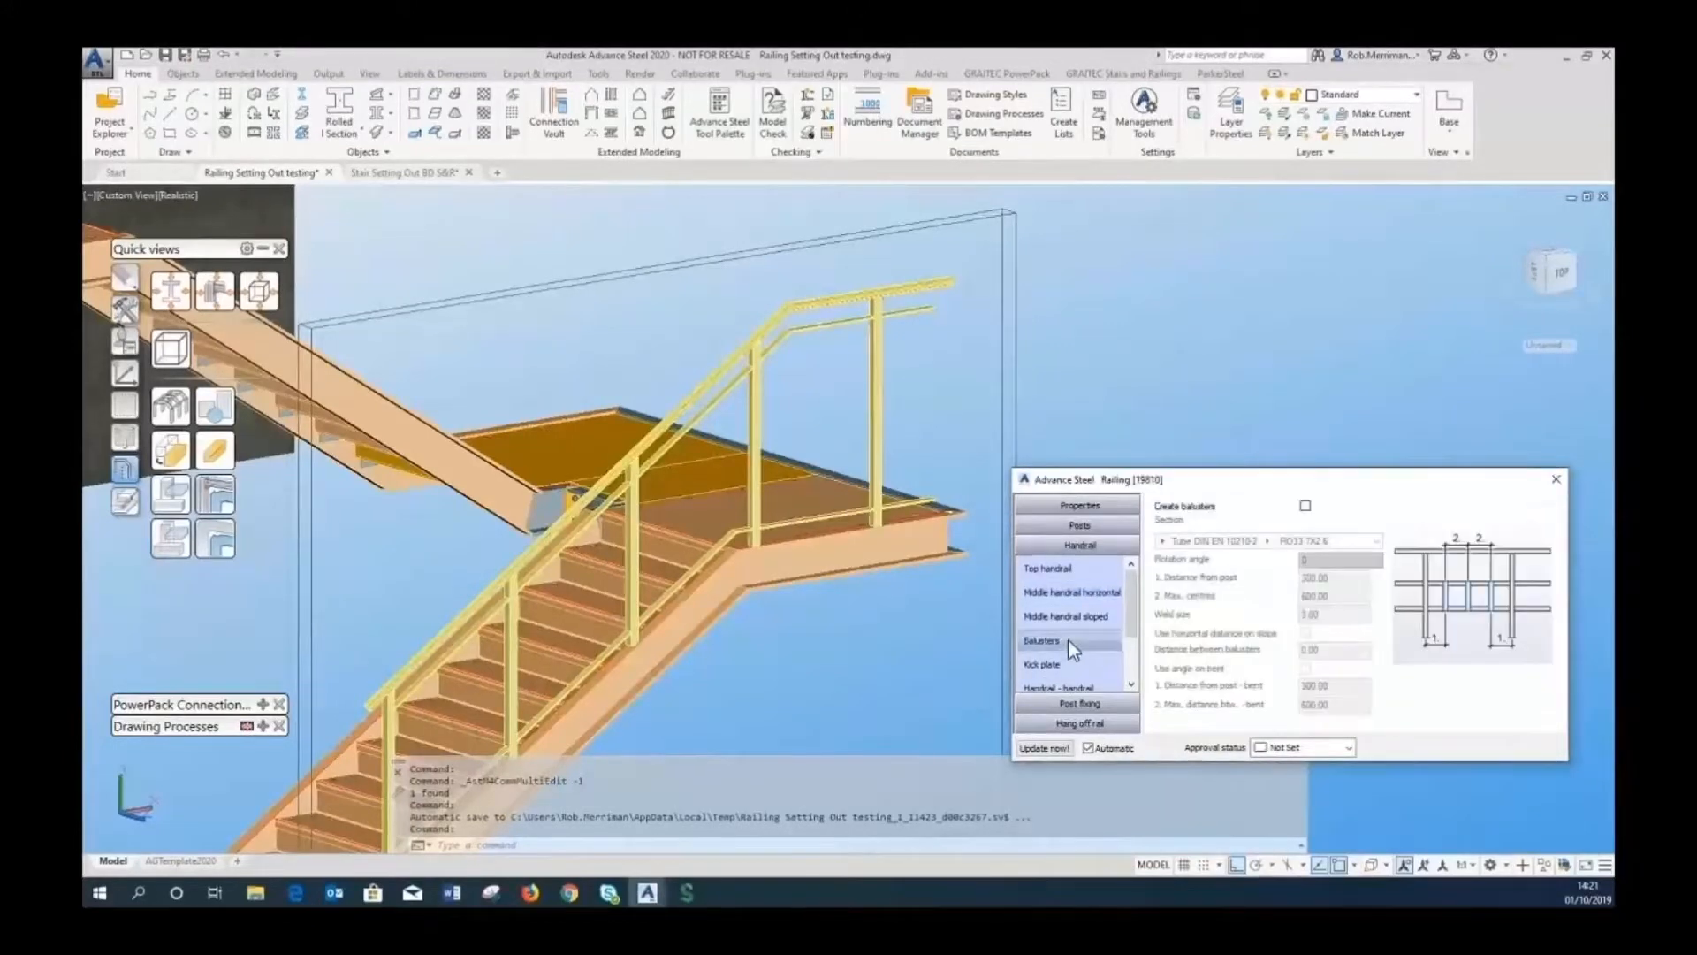
pyautogui.click(1306, 507)
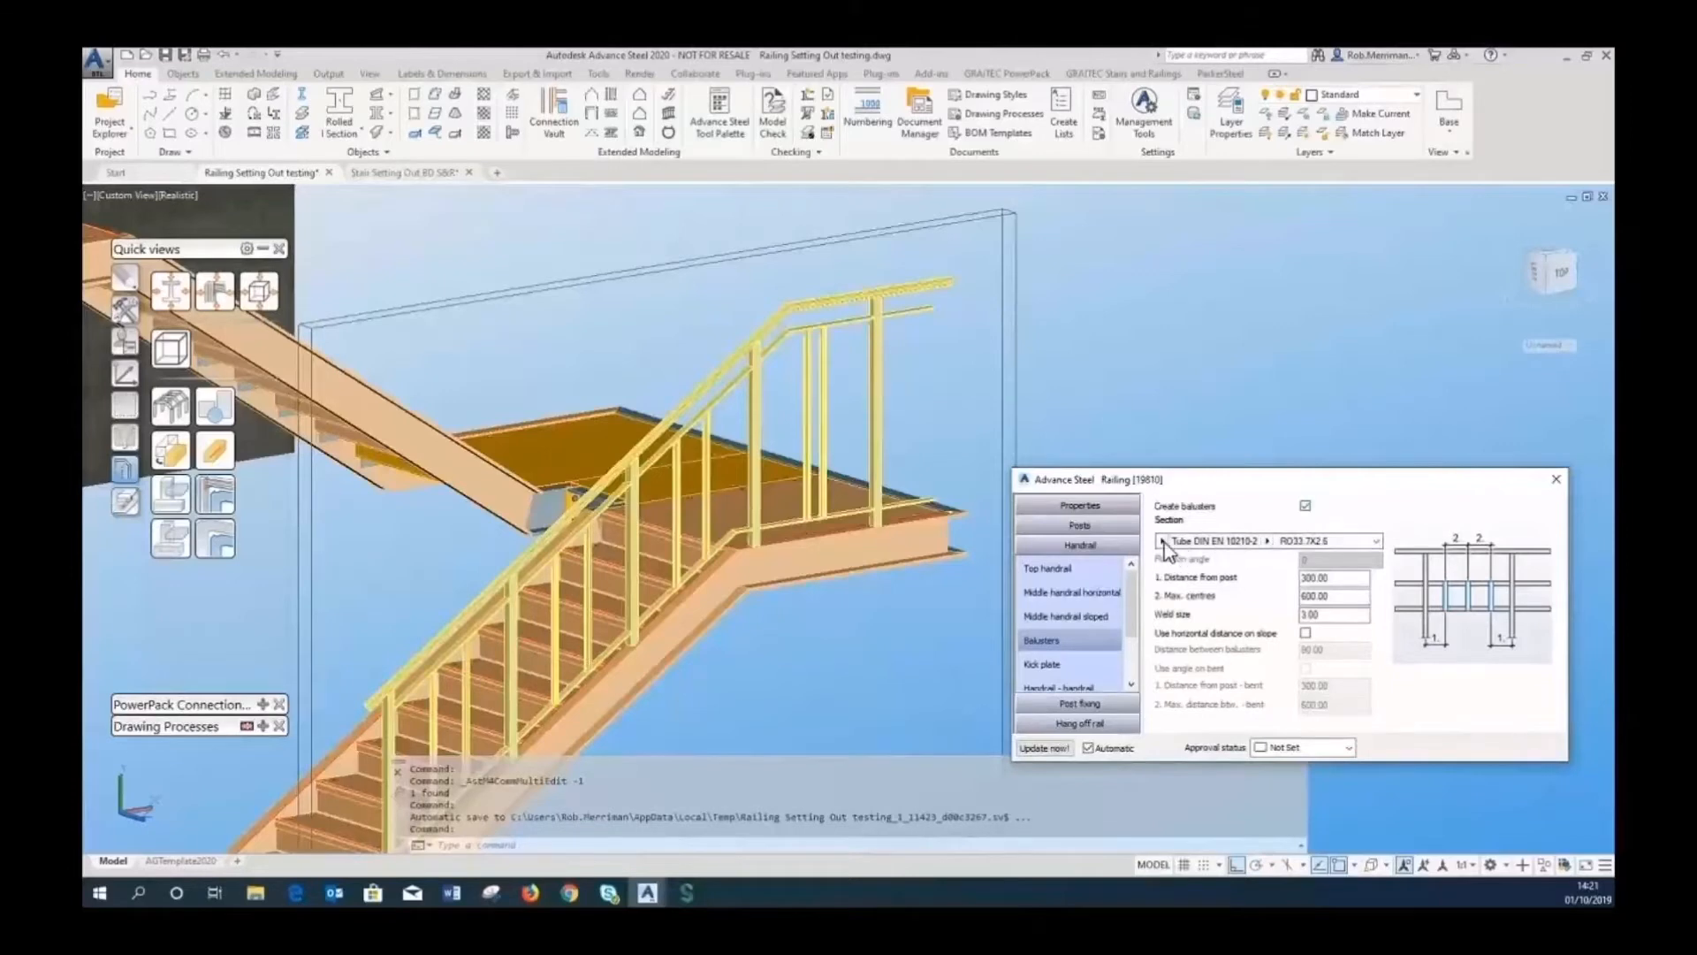
pyautogui.click(1164, 541)
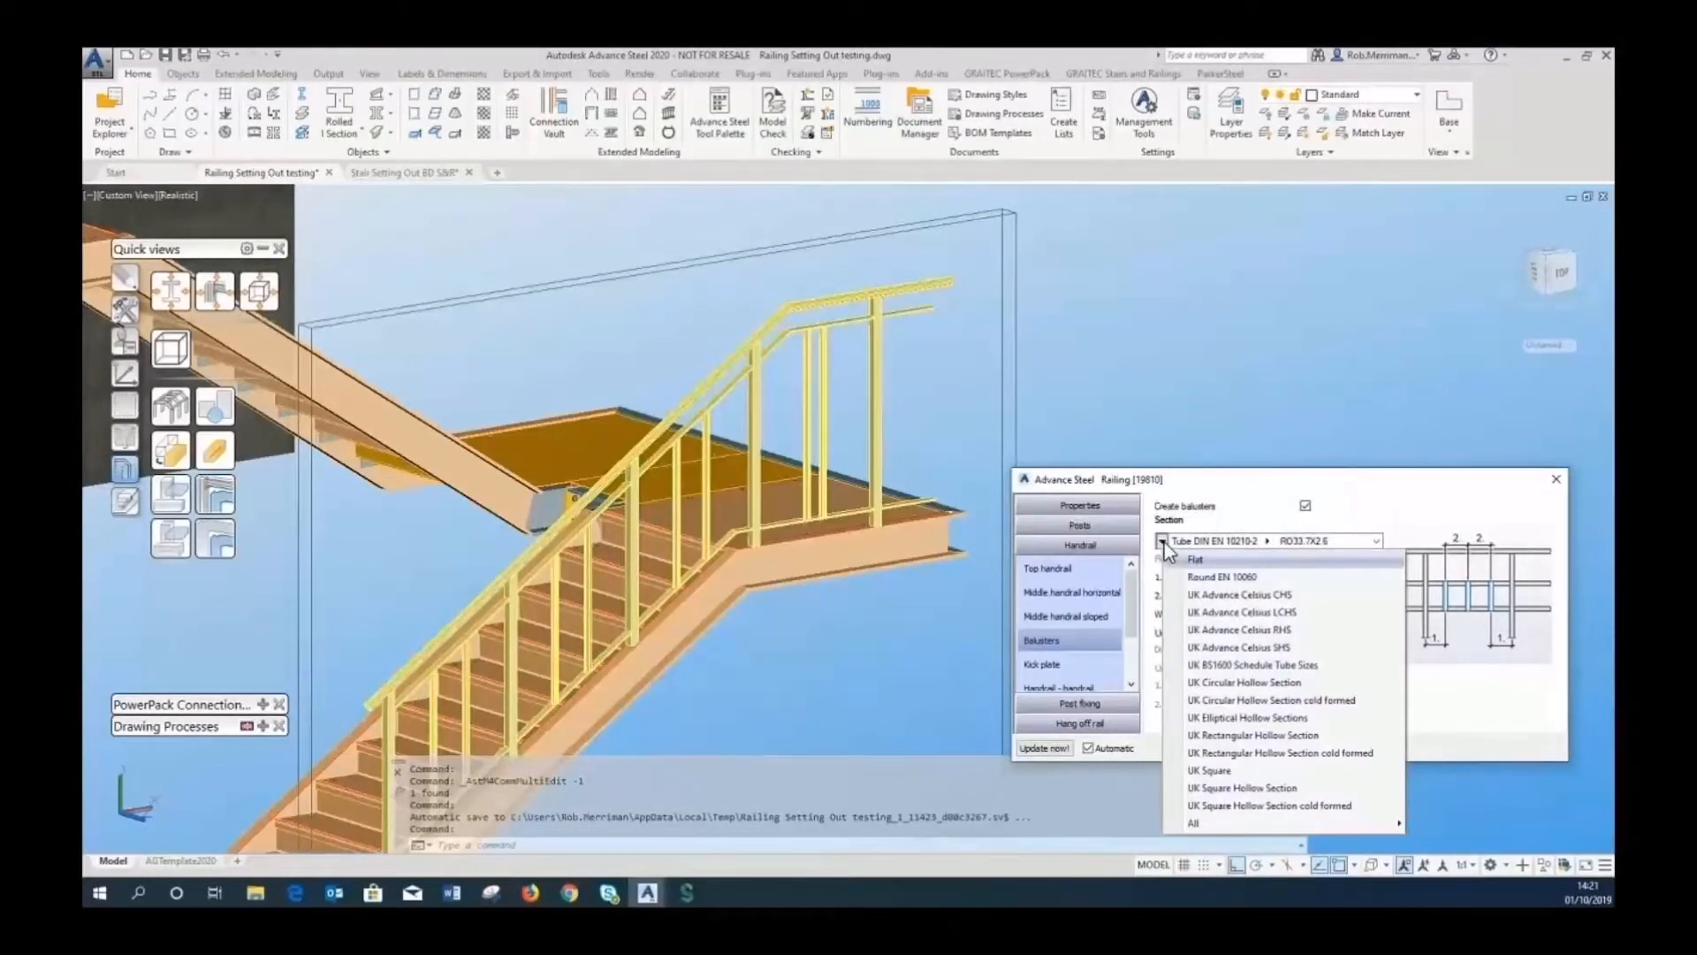
pyautogui.click(1236, 577)
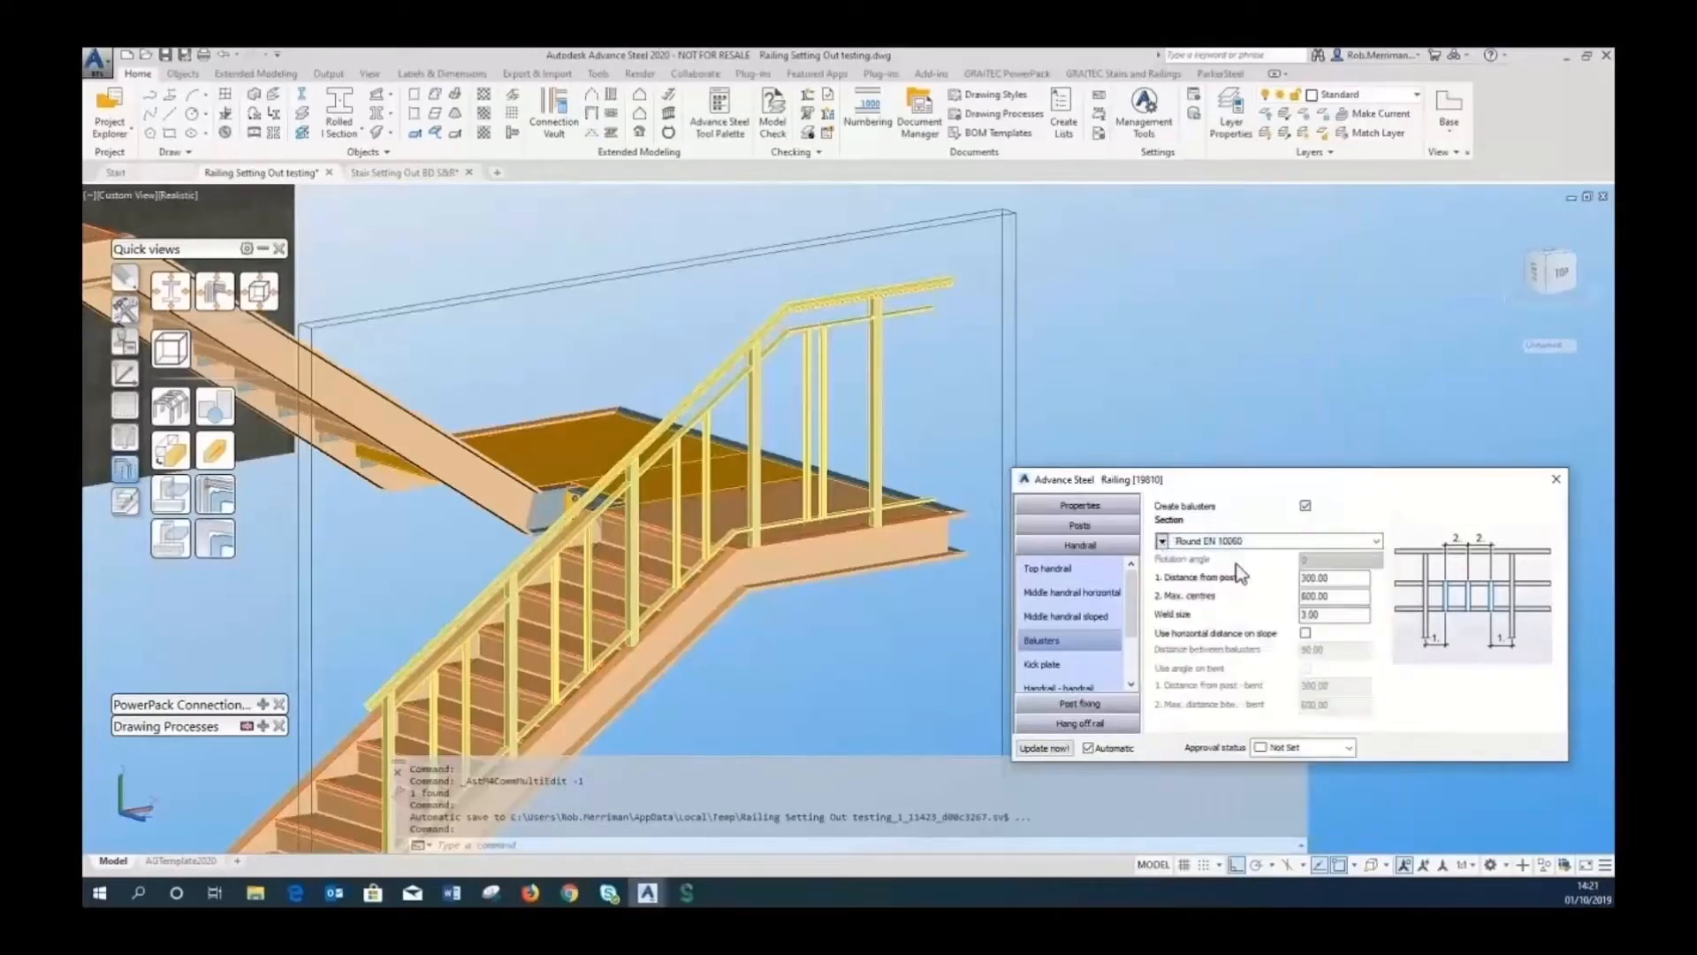
pyautogui.click(1248, 544)
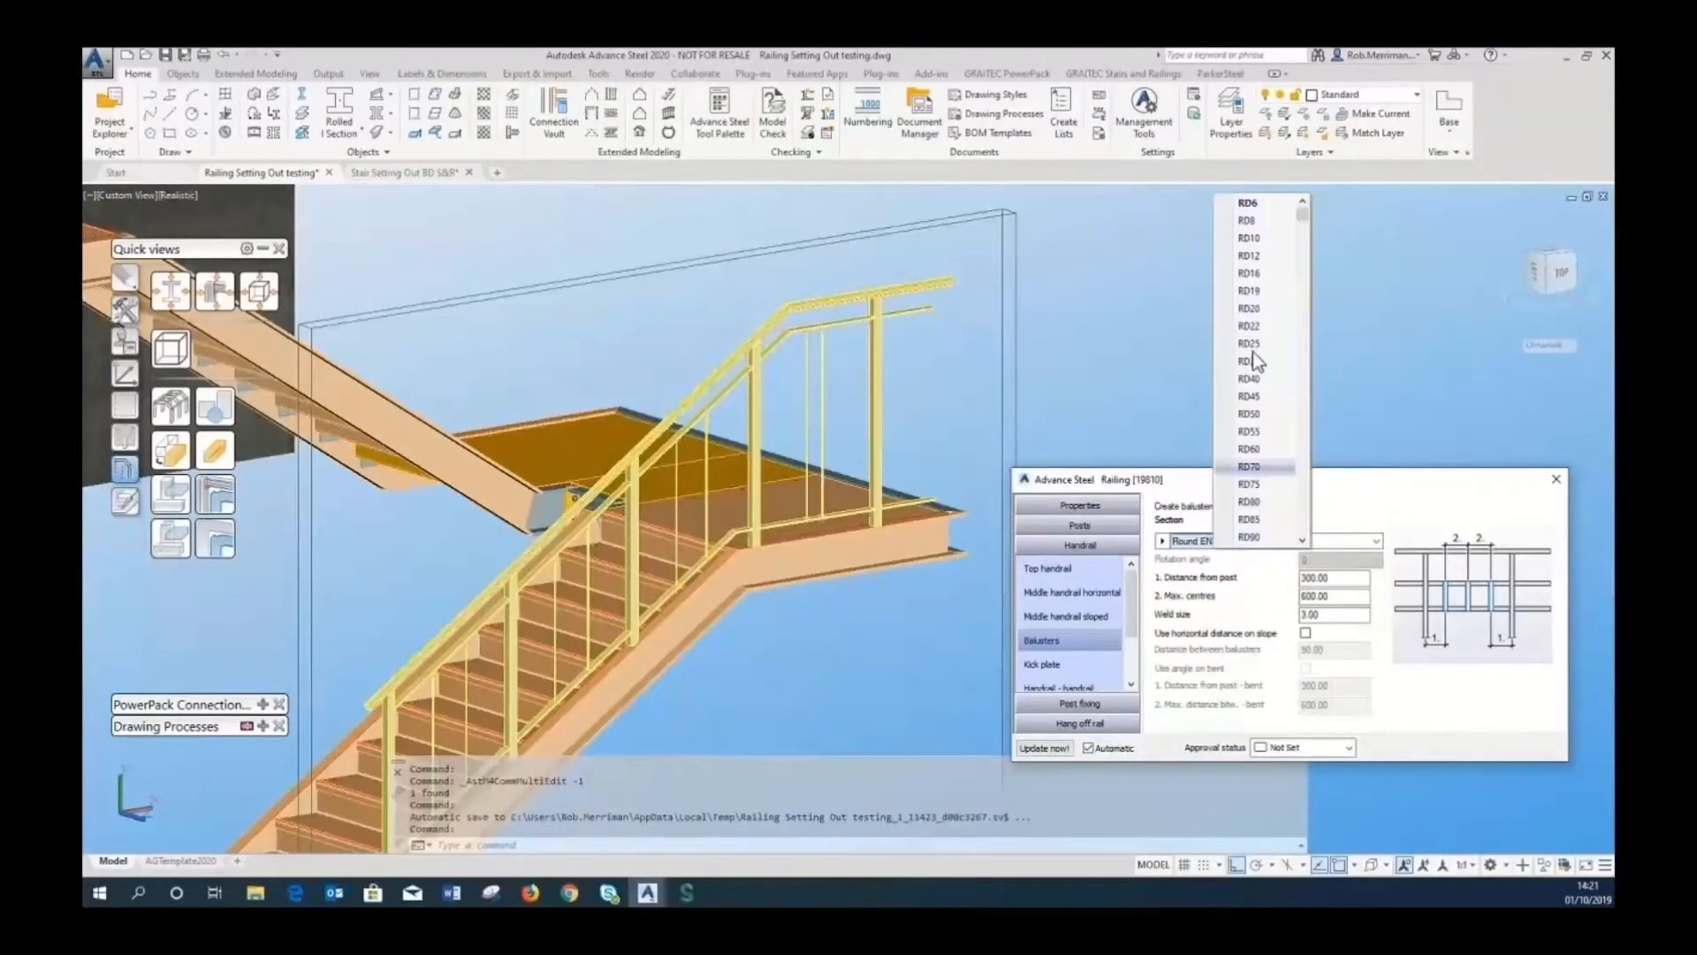
pyautogui.click(1270, 256)
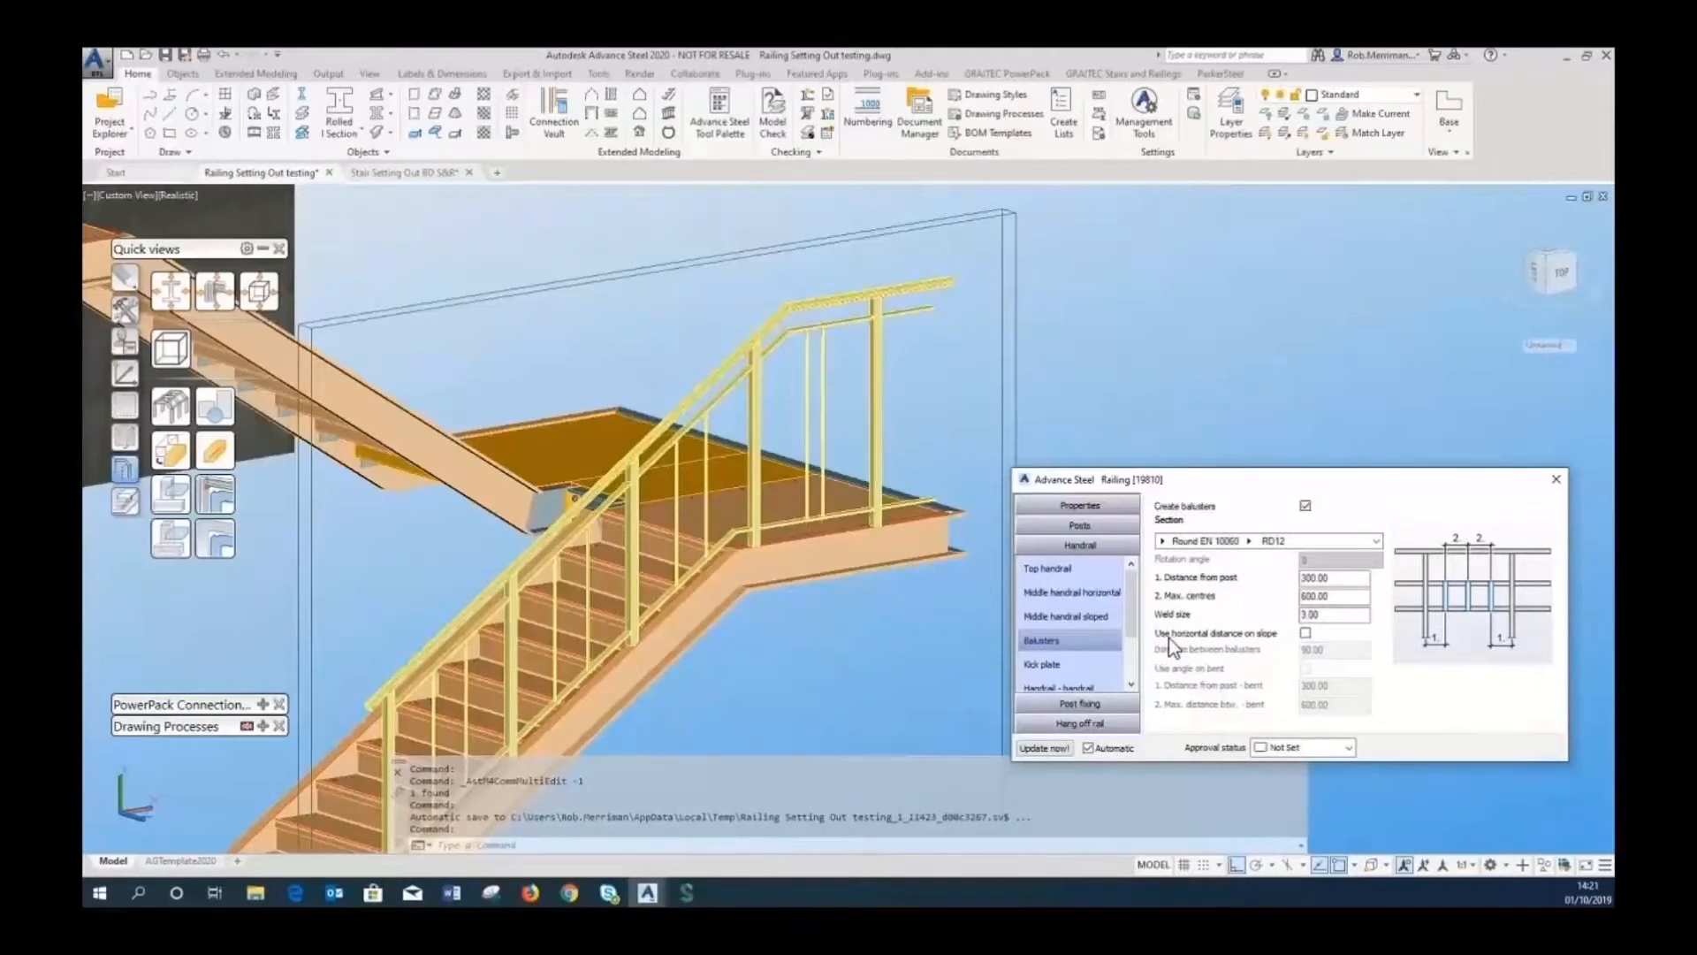
# Space the balusters by horizontal distance on the slope, with 124.33 mm distance from post and 120 mm maximum centres.
pyautogui.click(1305, 635)
pyautogui.moveTo(1357, 584); pyautogui.dragTo(1296, 584)
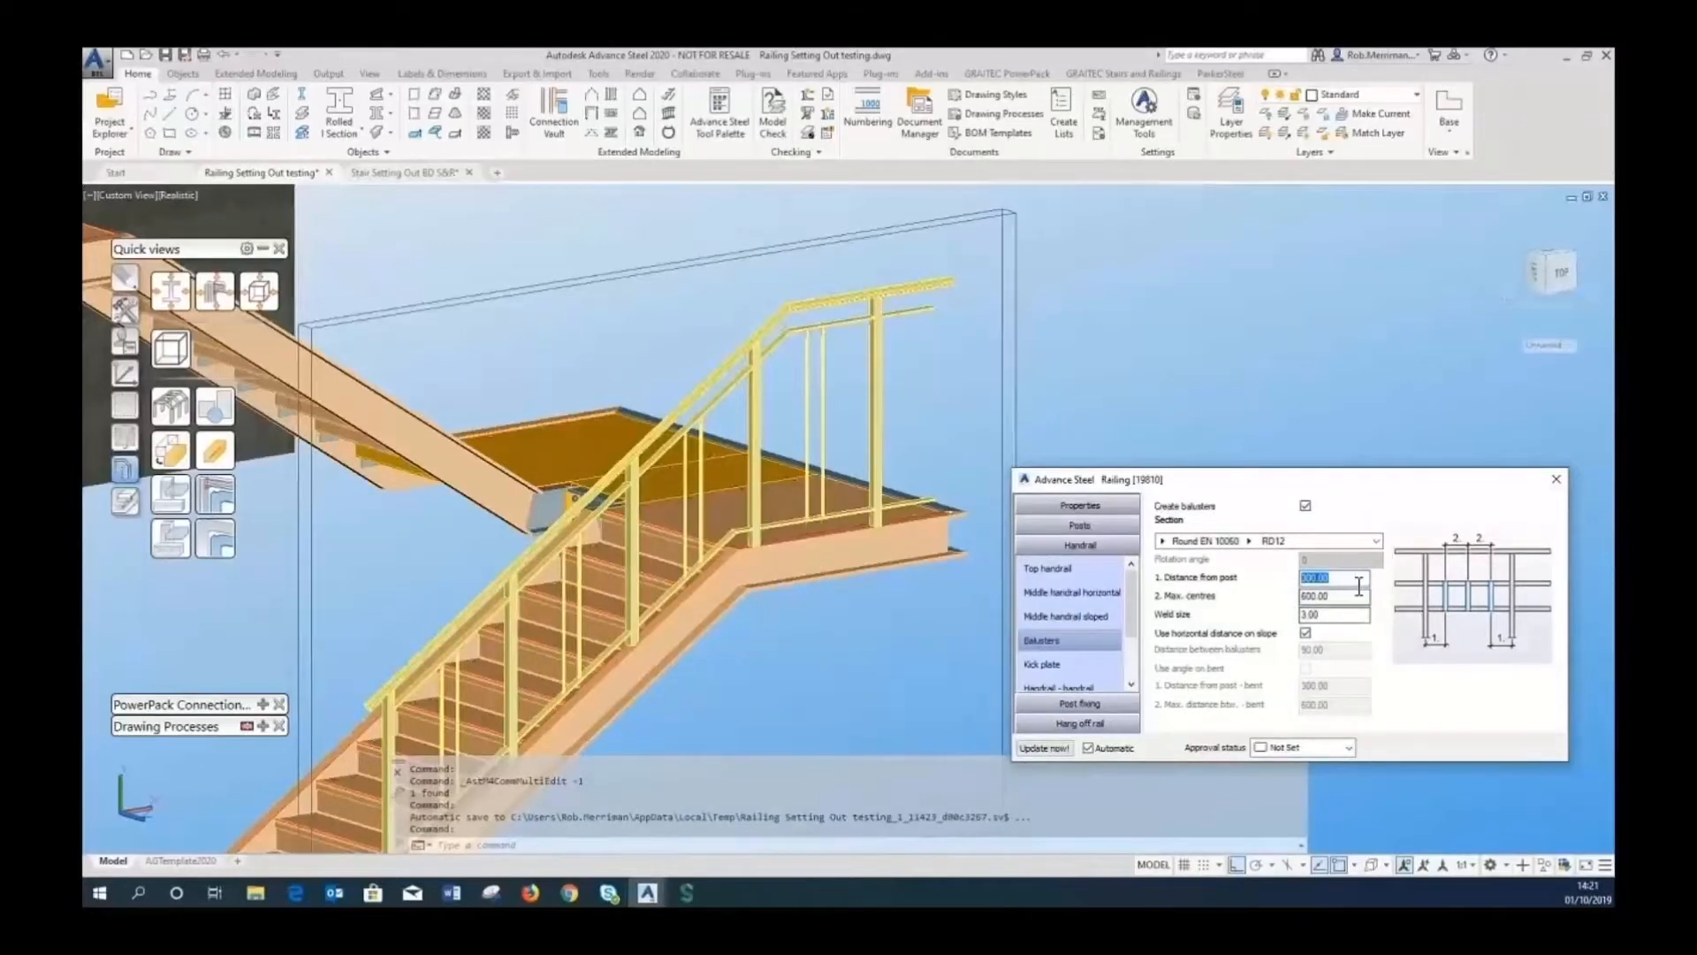
pyautogui.write('124.33')
pyautogui.doubleClick(1347, 600)
pyautogui.write('120')
pyautogui.click(1344, 579)
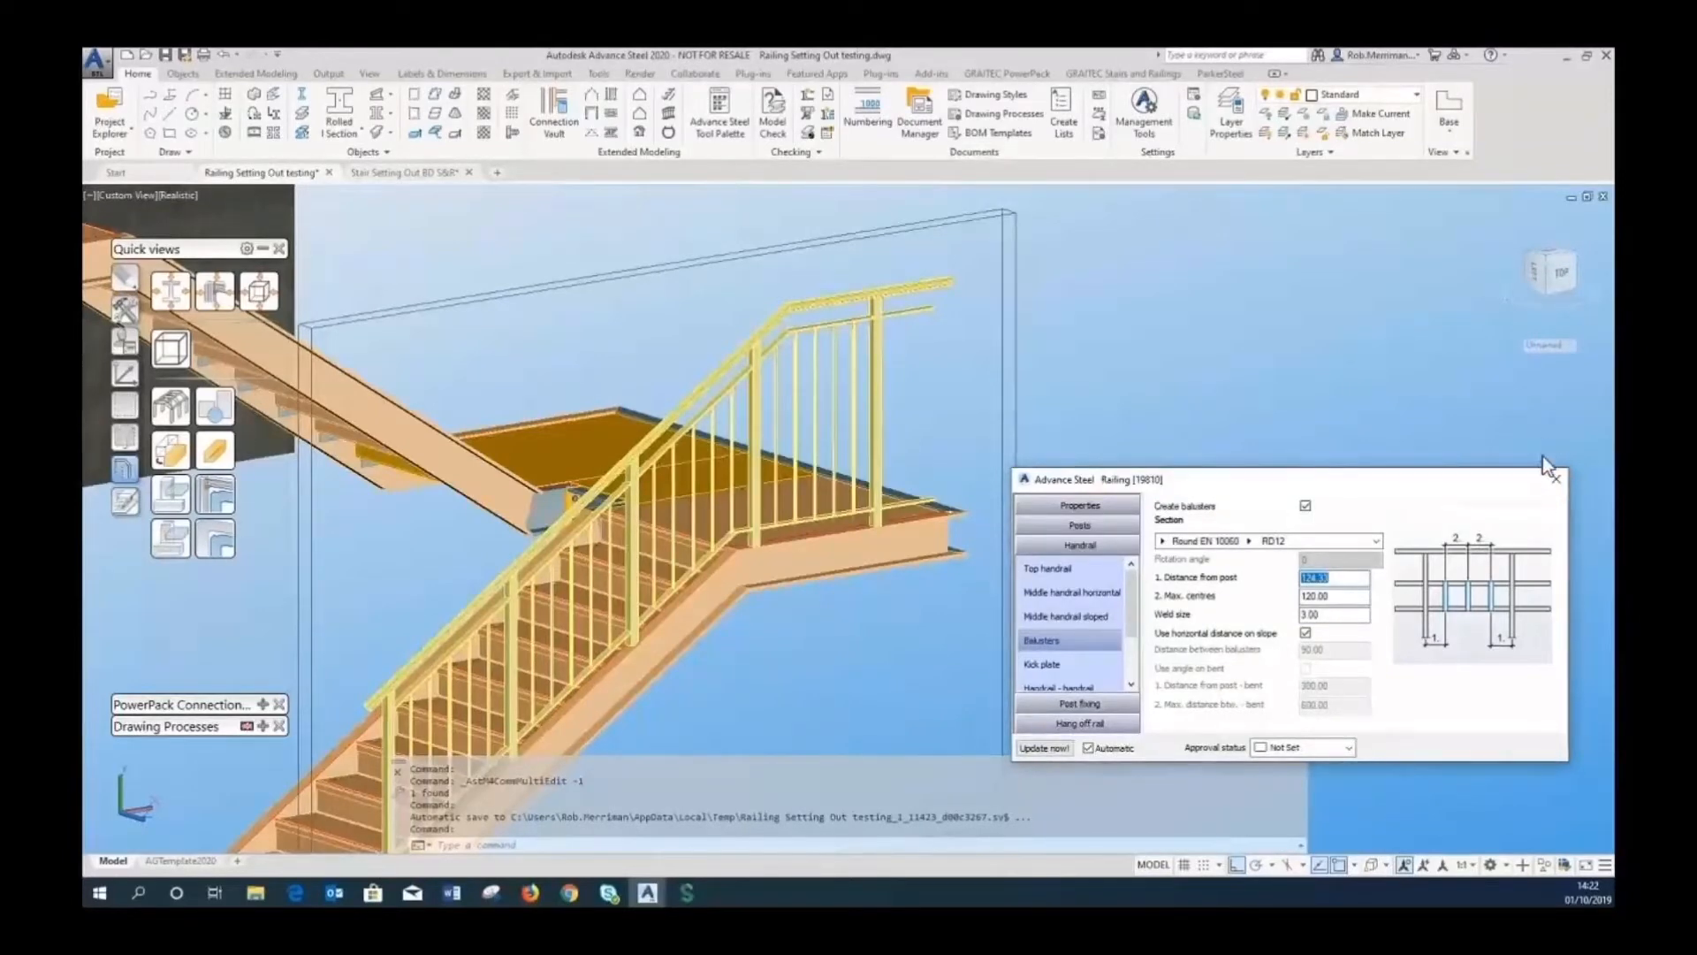
pyautogui.click(1562, 482)
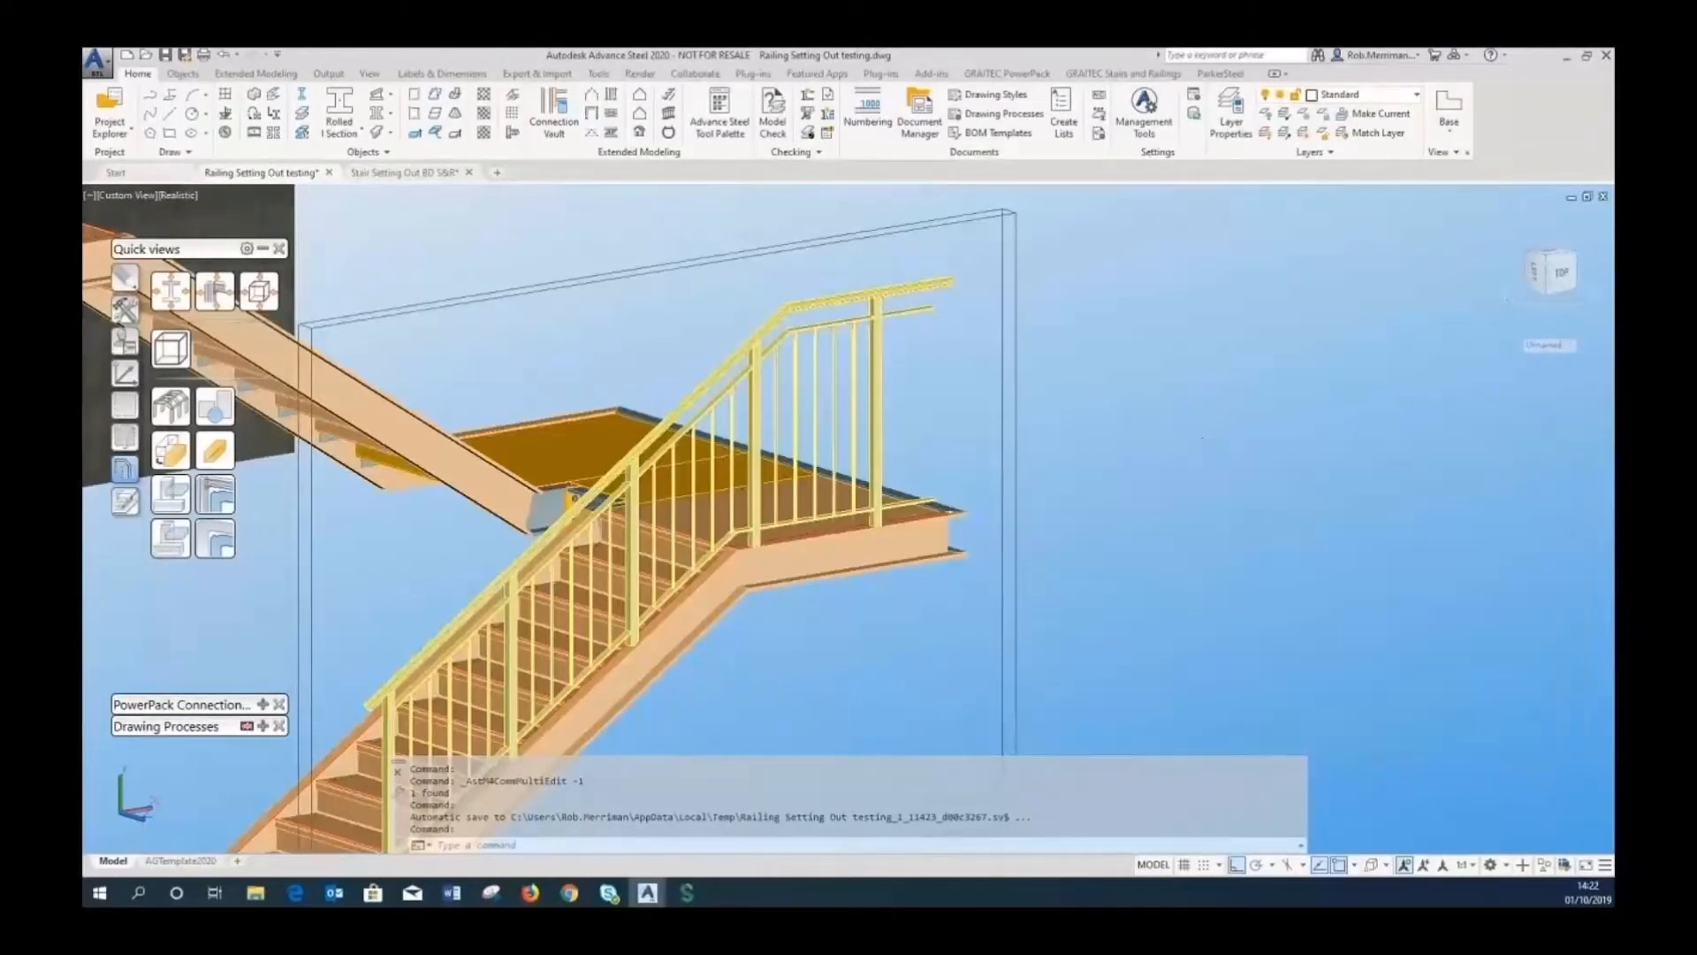
# Display the model in 2D Wireframe and view it square to the current UCS.
pyautogui.click(189, 195)
pyautogui.click(212, 233)
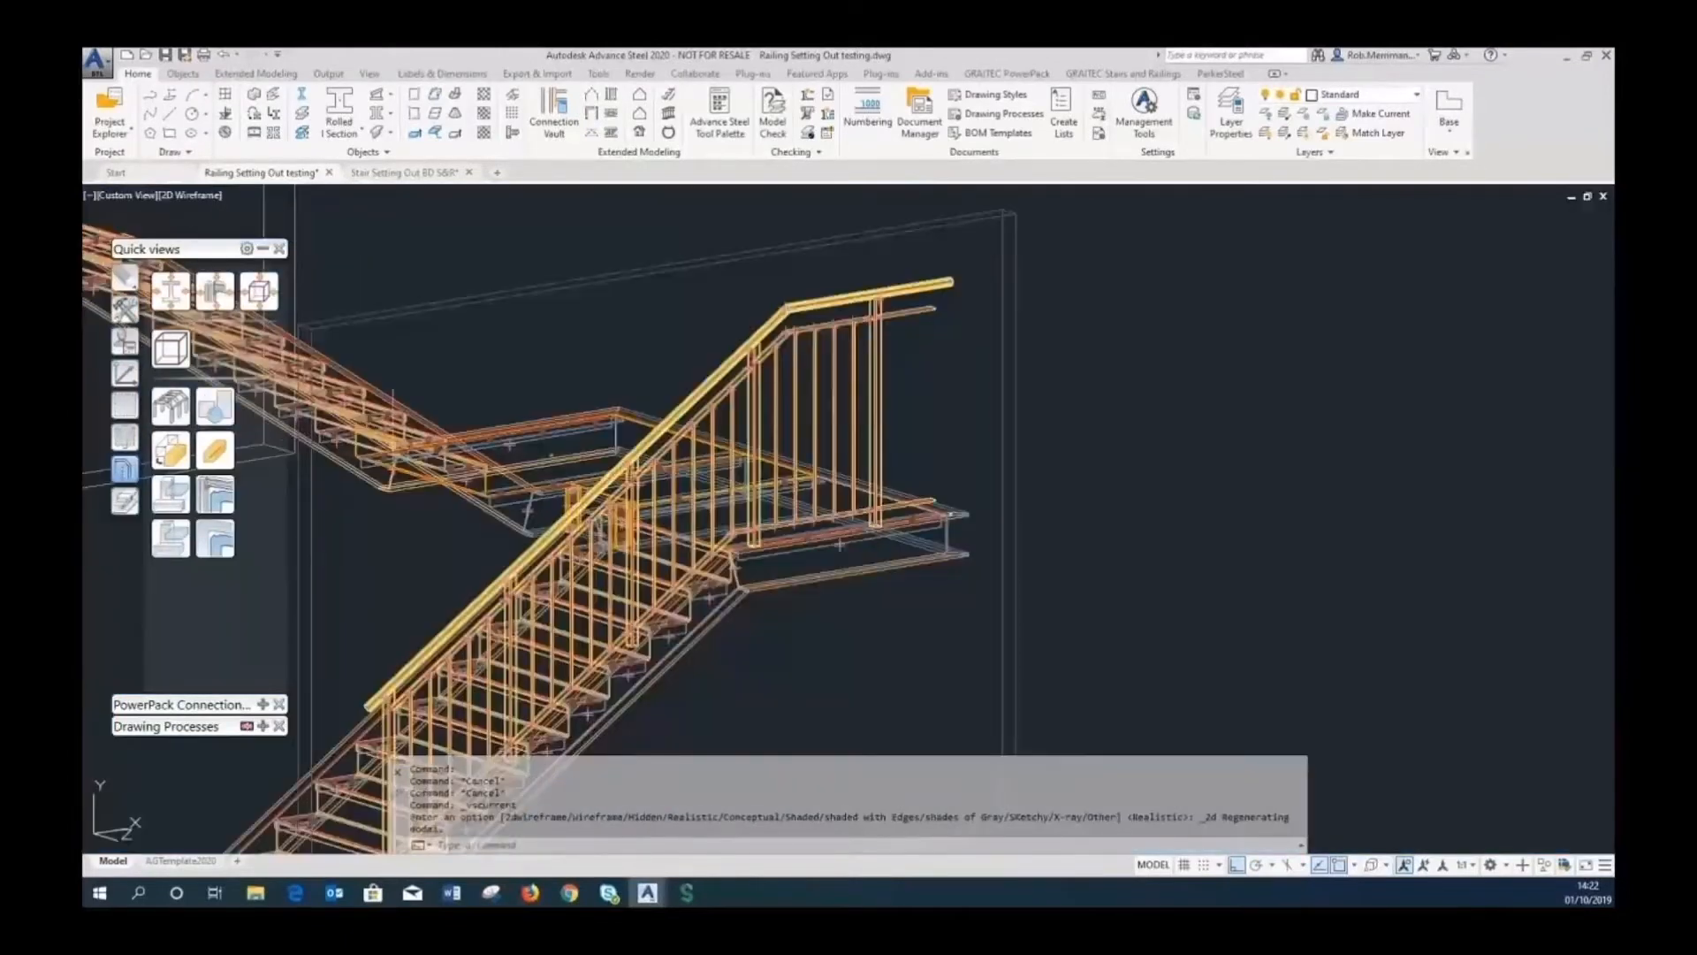
pyautogui.click(125, 373)
pyautogui.click(212, 451)
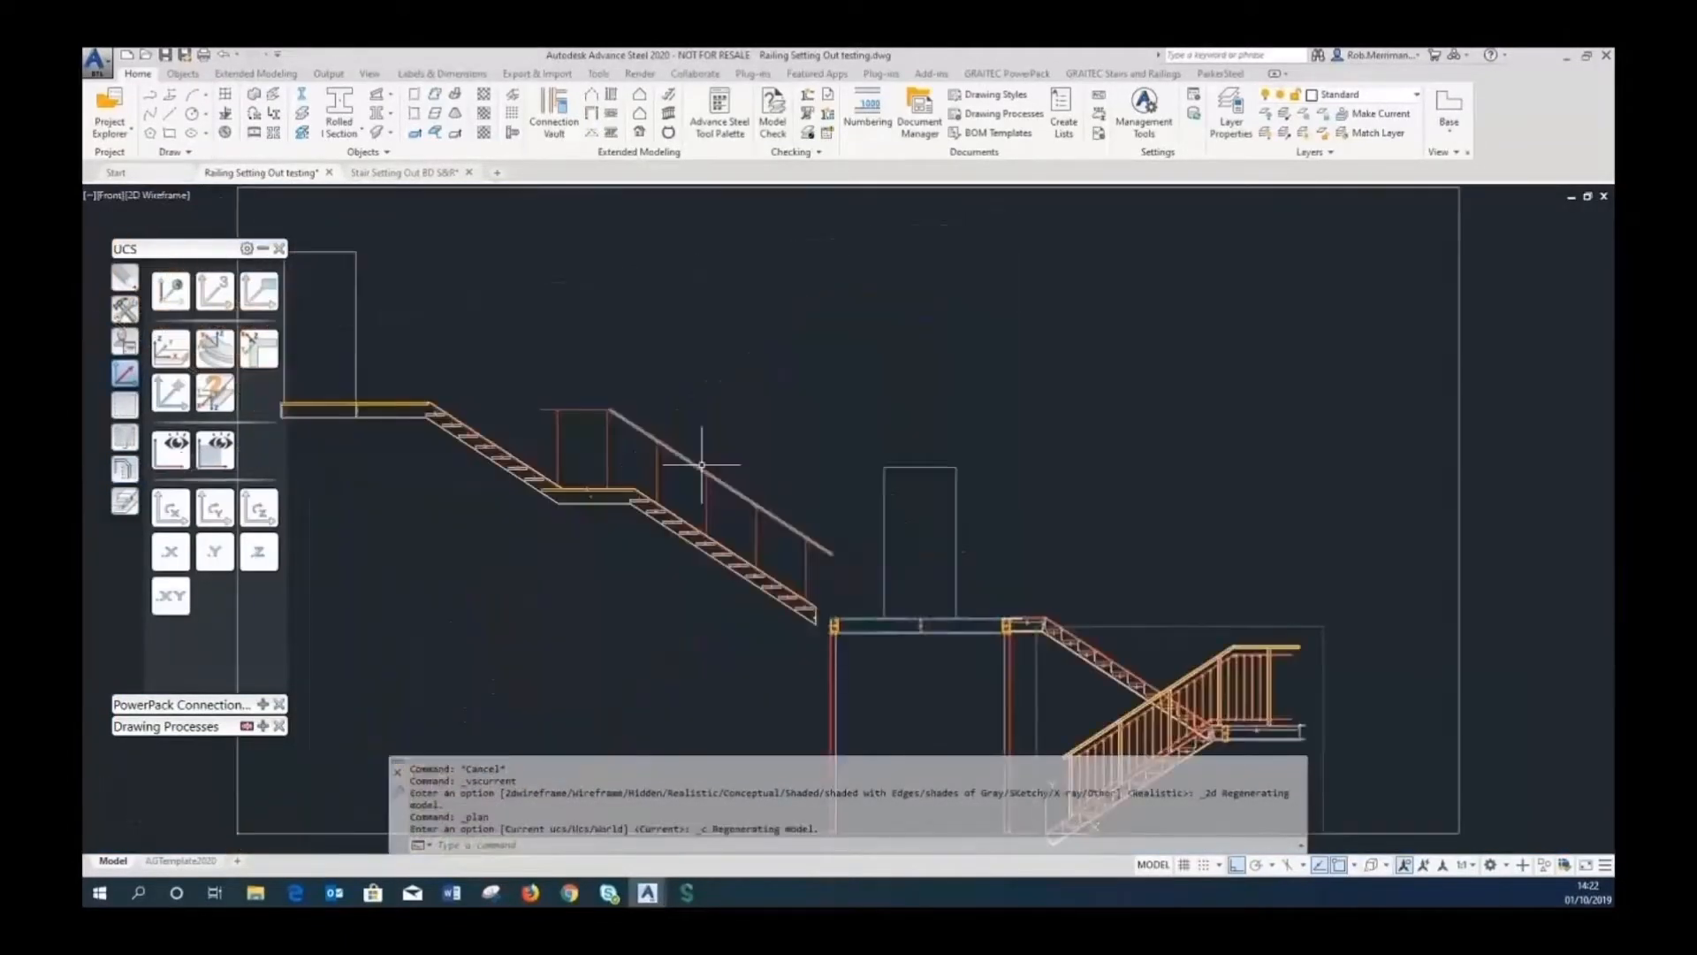
# Measure the clear gap between a sloped-flight baluster and the adjacent post, using endpoint snaps.
pyautogui.scroll(6, 1051, 666)
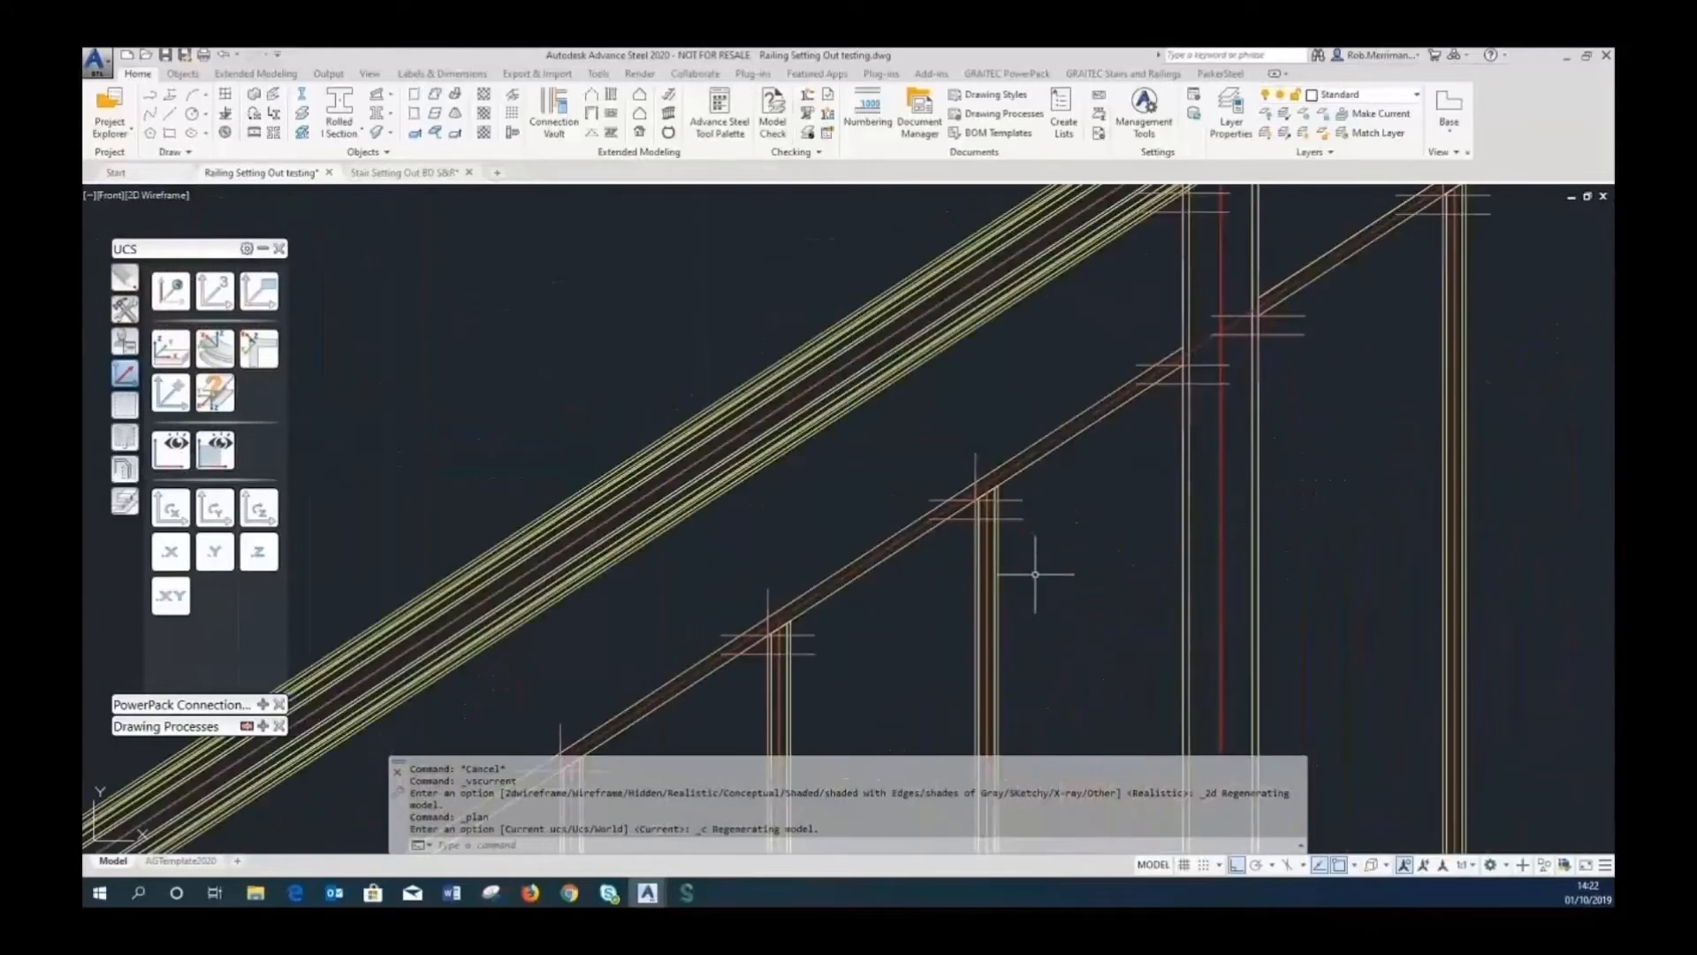
pyautogui.write('di')
pyautogui.press('Return')
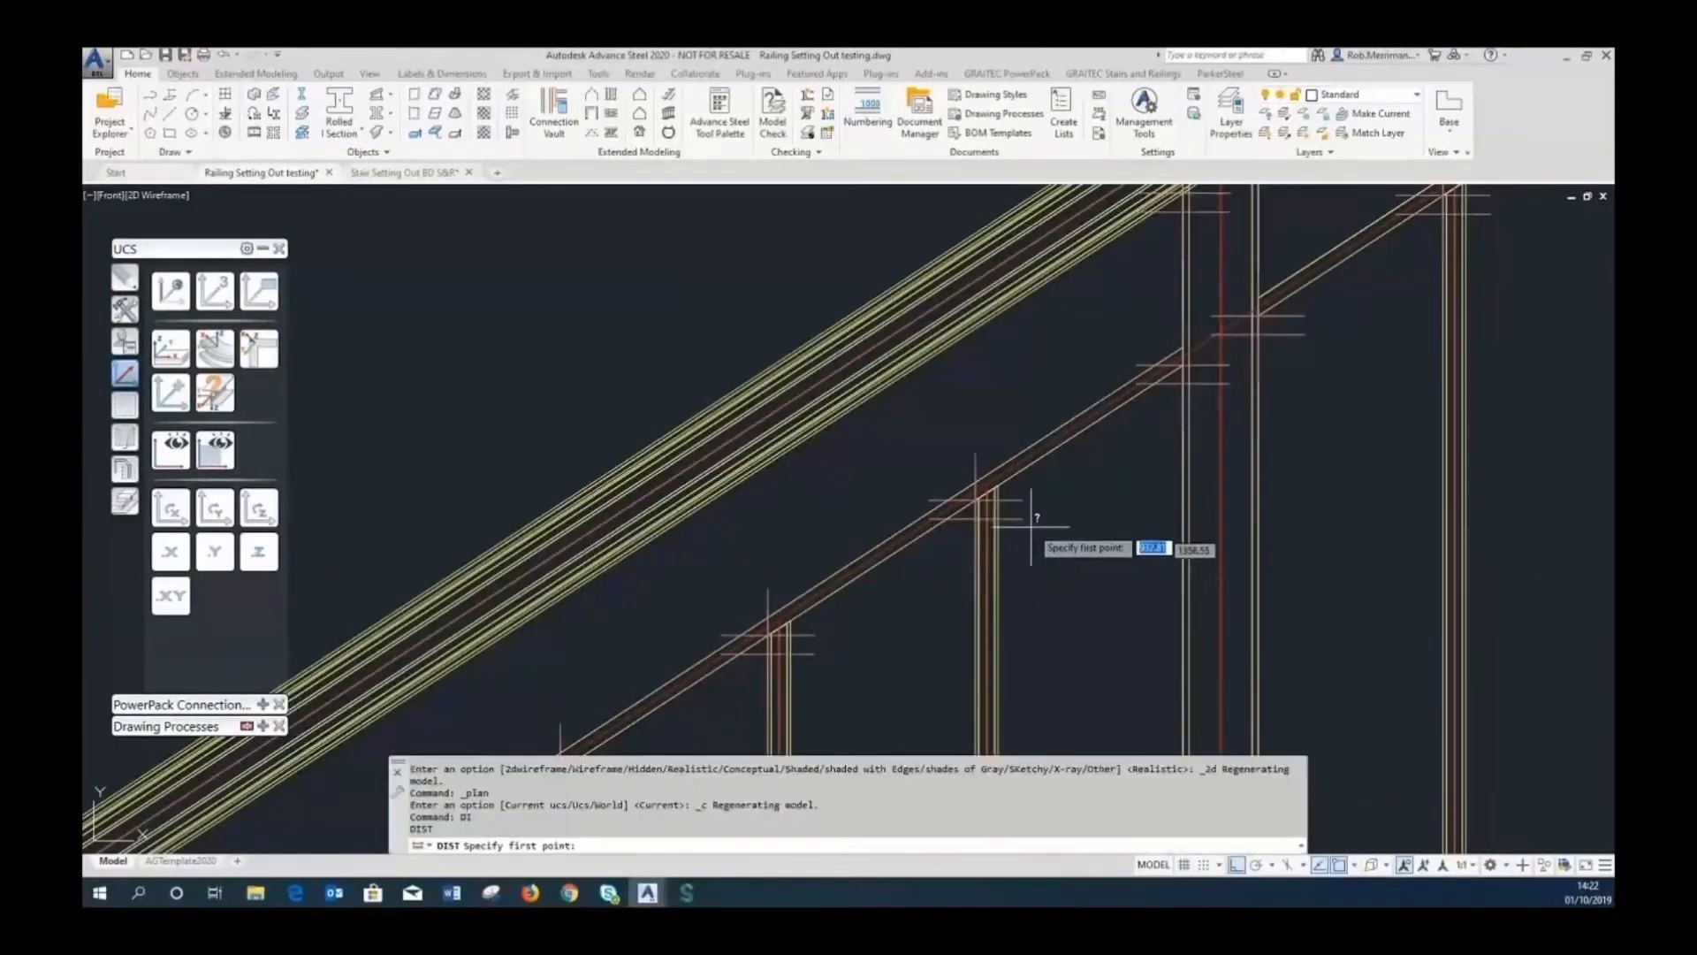
pyautogui.keyDown('shift'); pyautogui.rightClick(1035, 523); pyautogui.keyUp('shift')
pyautogui.click(1096, 187)
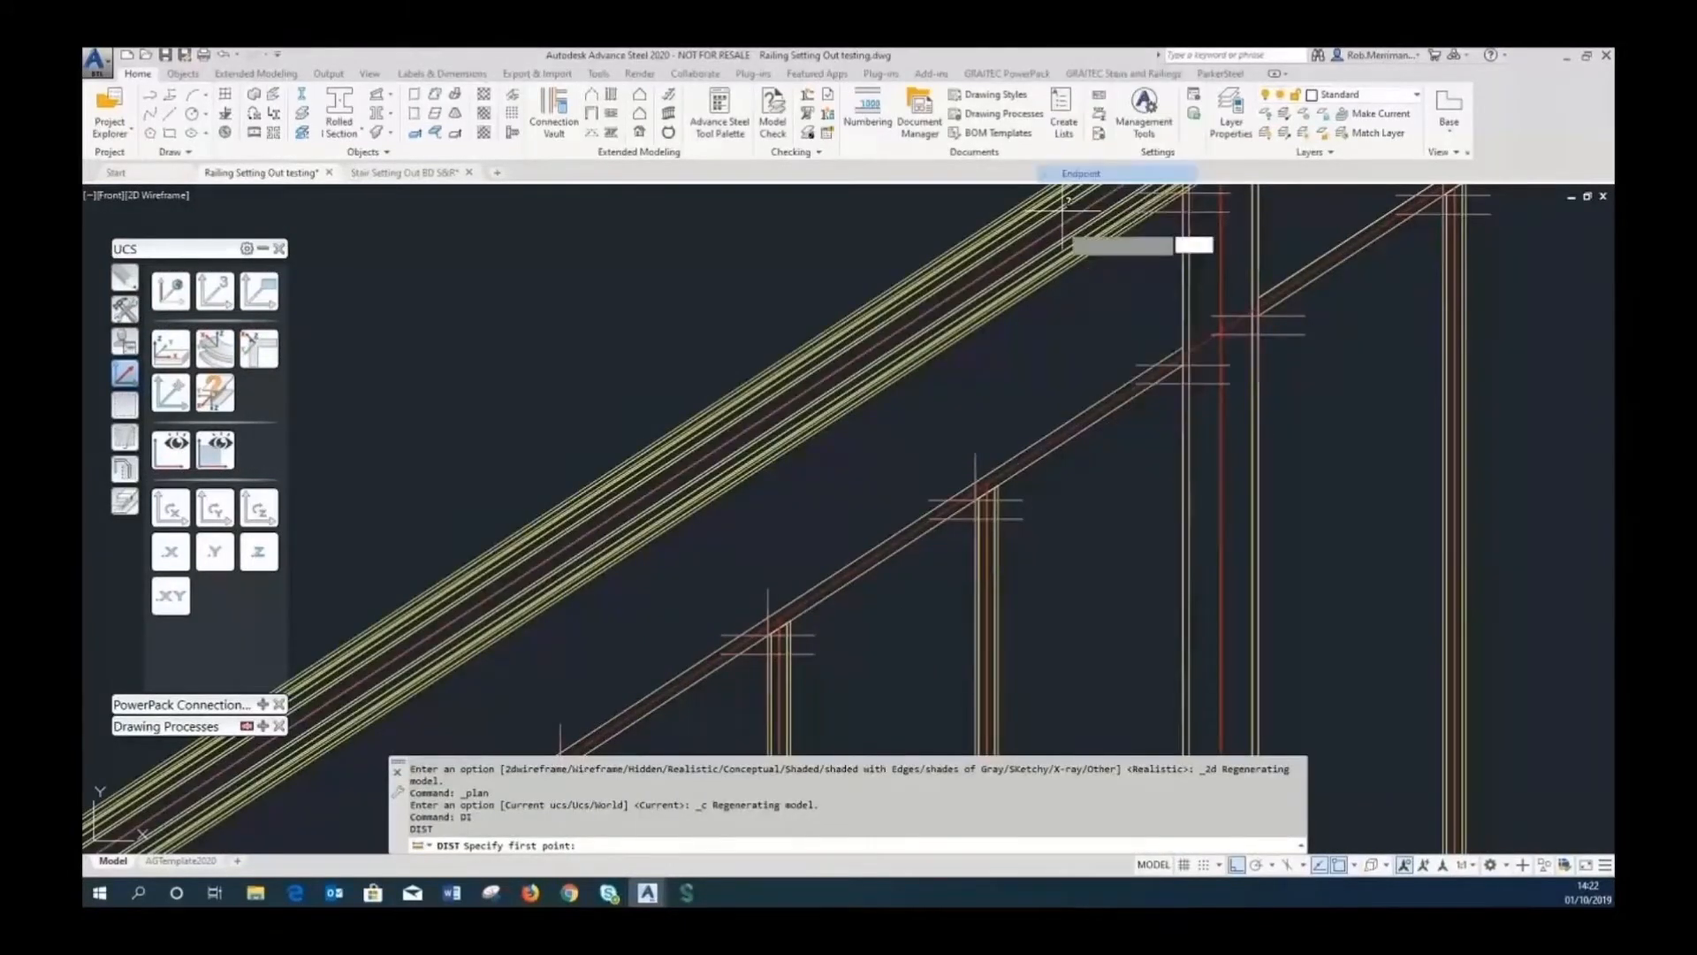
pyautogui.click(1004, 482)
pyautogui.keyDown('shift'); pyautogui.rightClick(1097, 484); pyautogui.keyUp('shift')
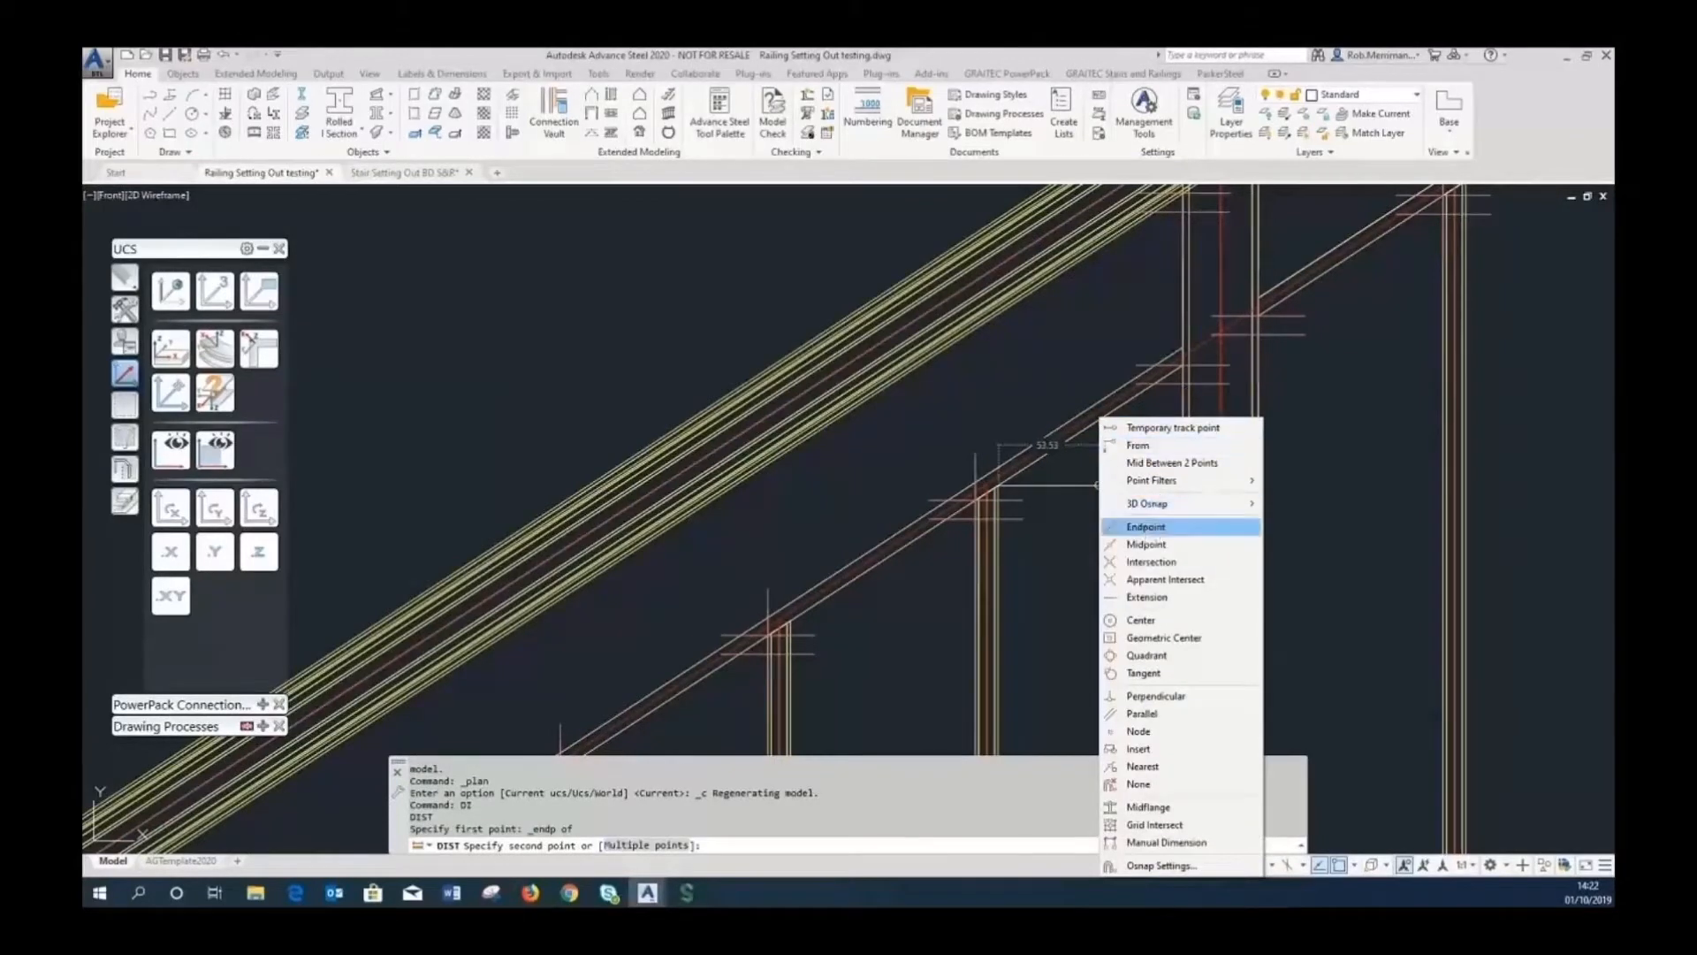
pyautogui.click(1146, 527)
pyautogui.click(1182, 381)
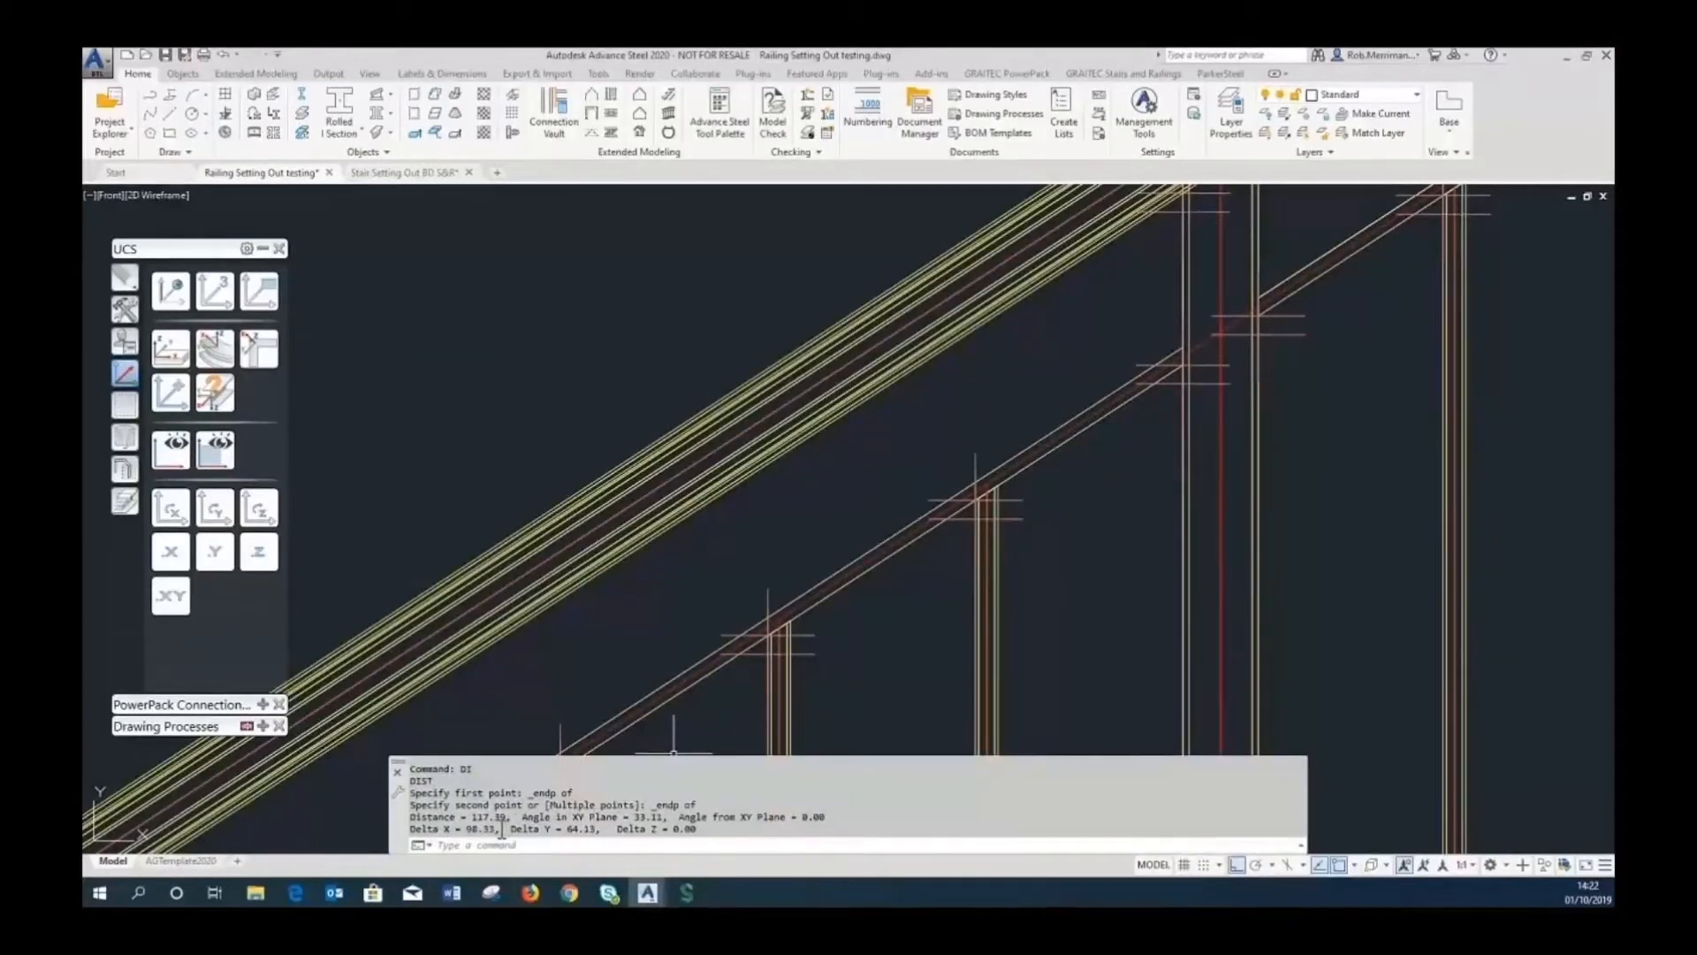
pyautogui.rightClick(845, 472)
pyautogui.click(871, 484)
pyautogui.press('Escape')
# Return to a 3D view of the stair and railing in the Realistic visual style.
pyautogui.scroll(-4, 803, 447)
pyautogui.keyDown('shift'); pyautogui.moveTo(791, 447); pyautogui.dragTo(734, 417, button='middle'); pyautogui.keyUp('shift')
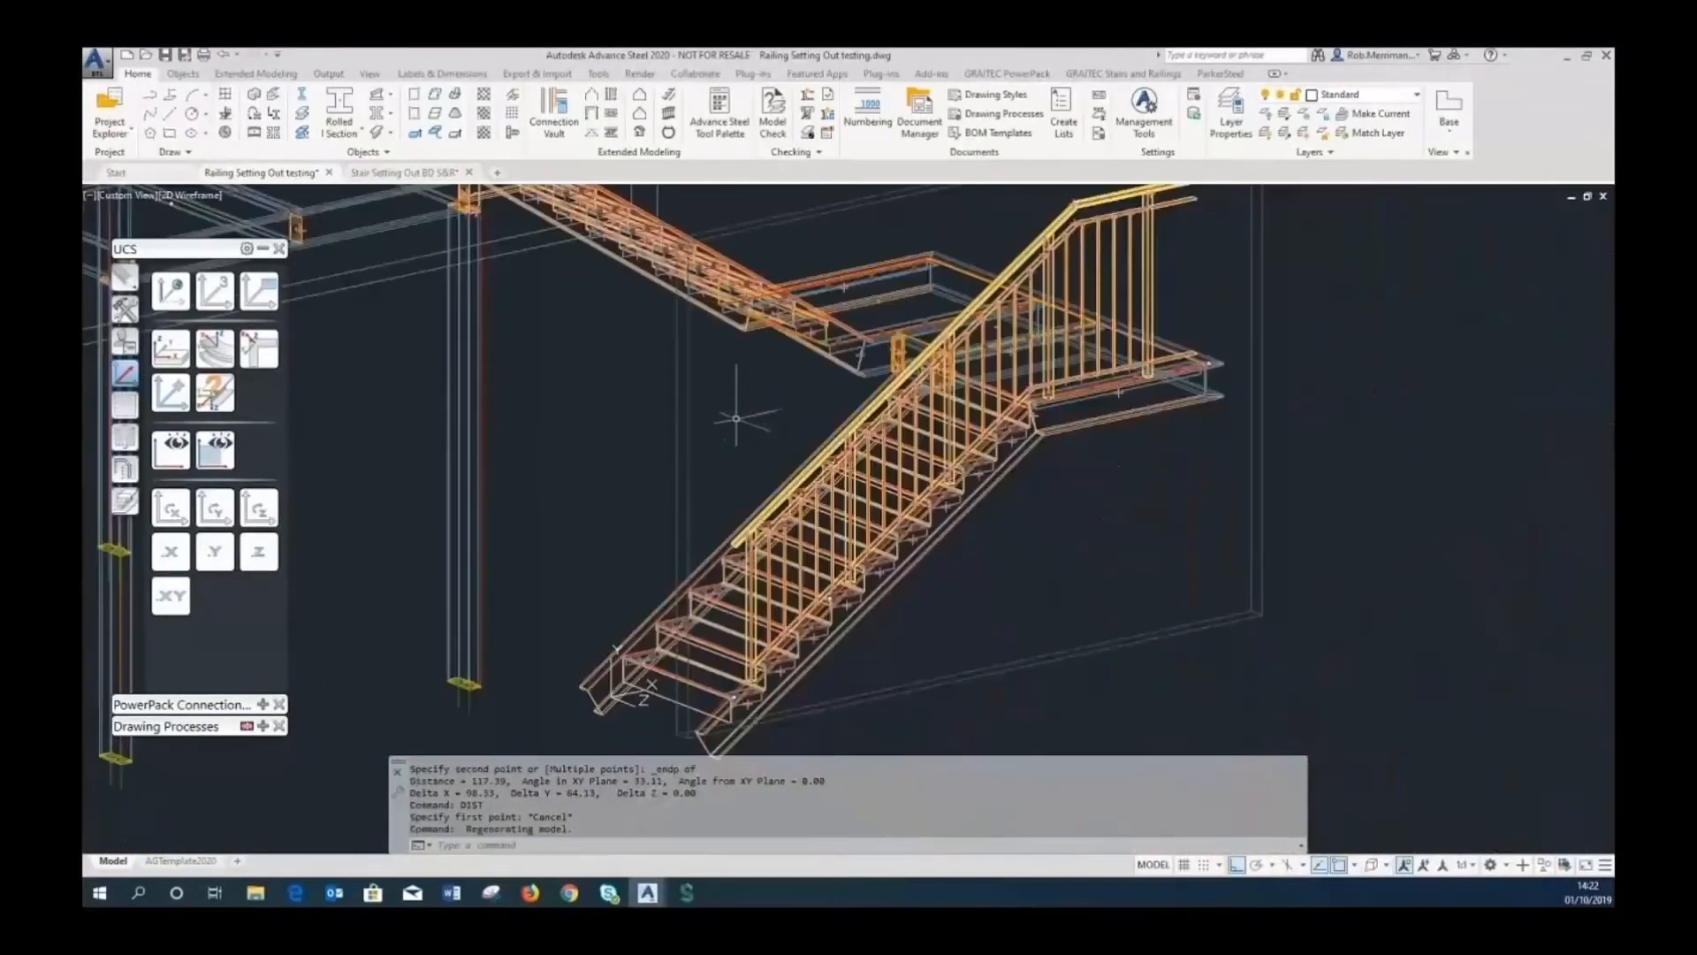
pyautogui.click(203, 195)
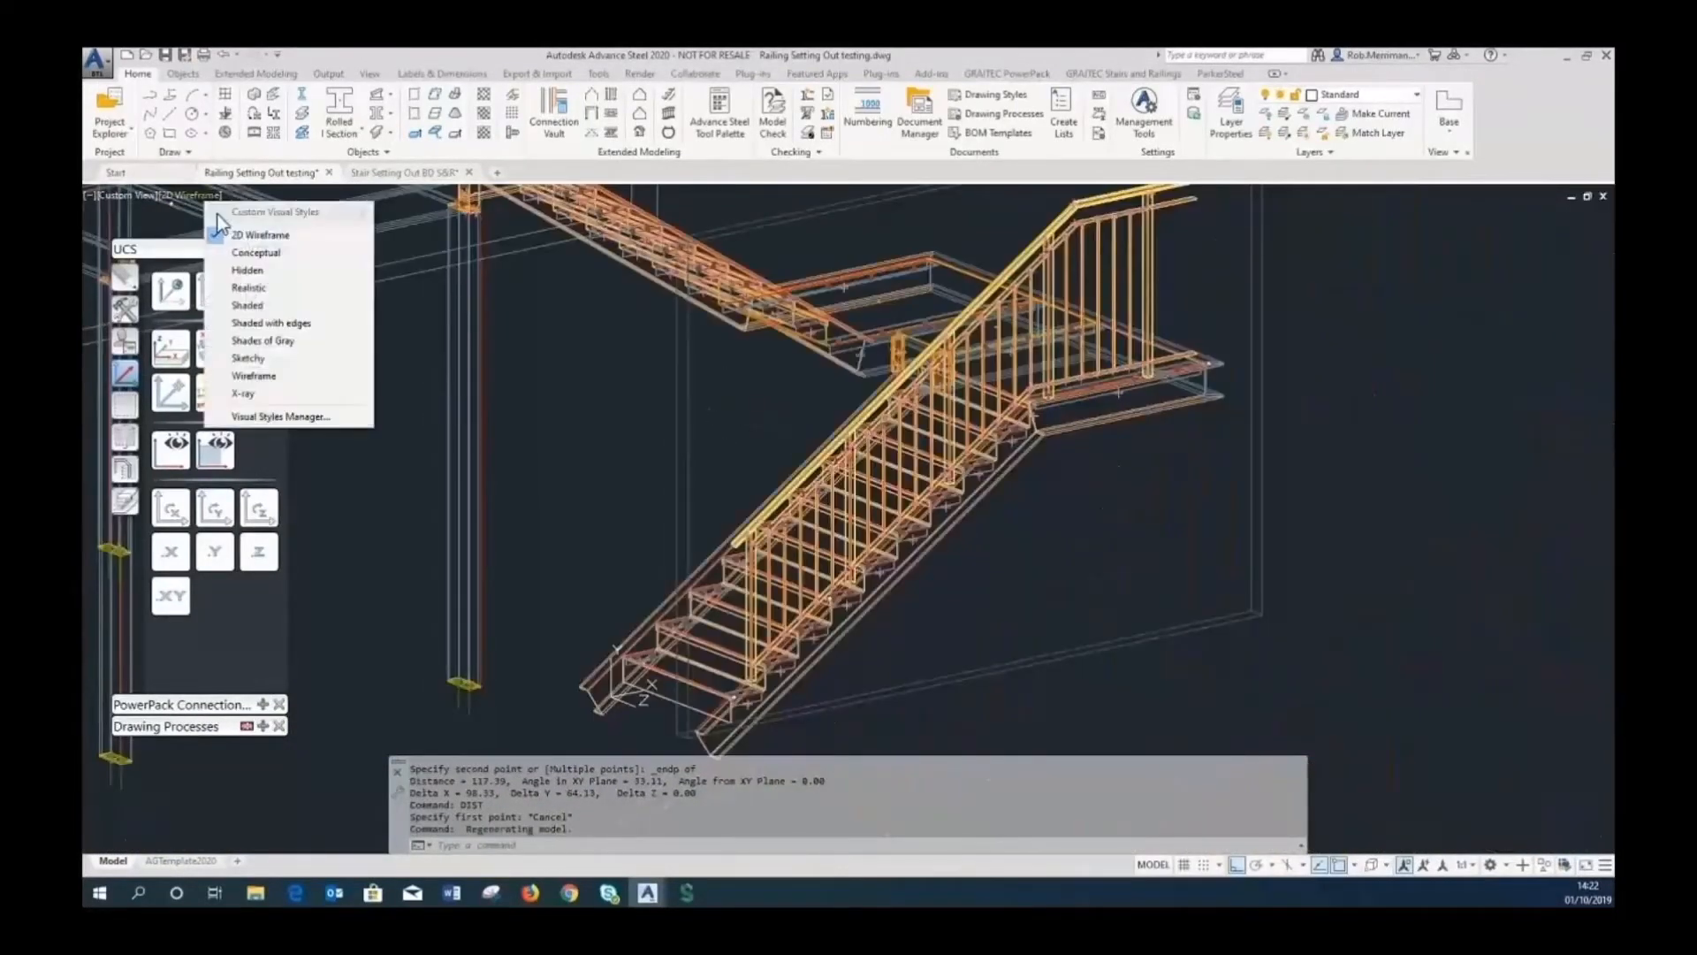
pyautogui.click(249, 287)
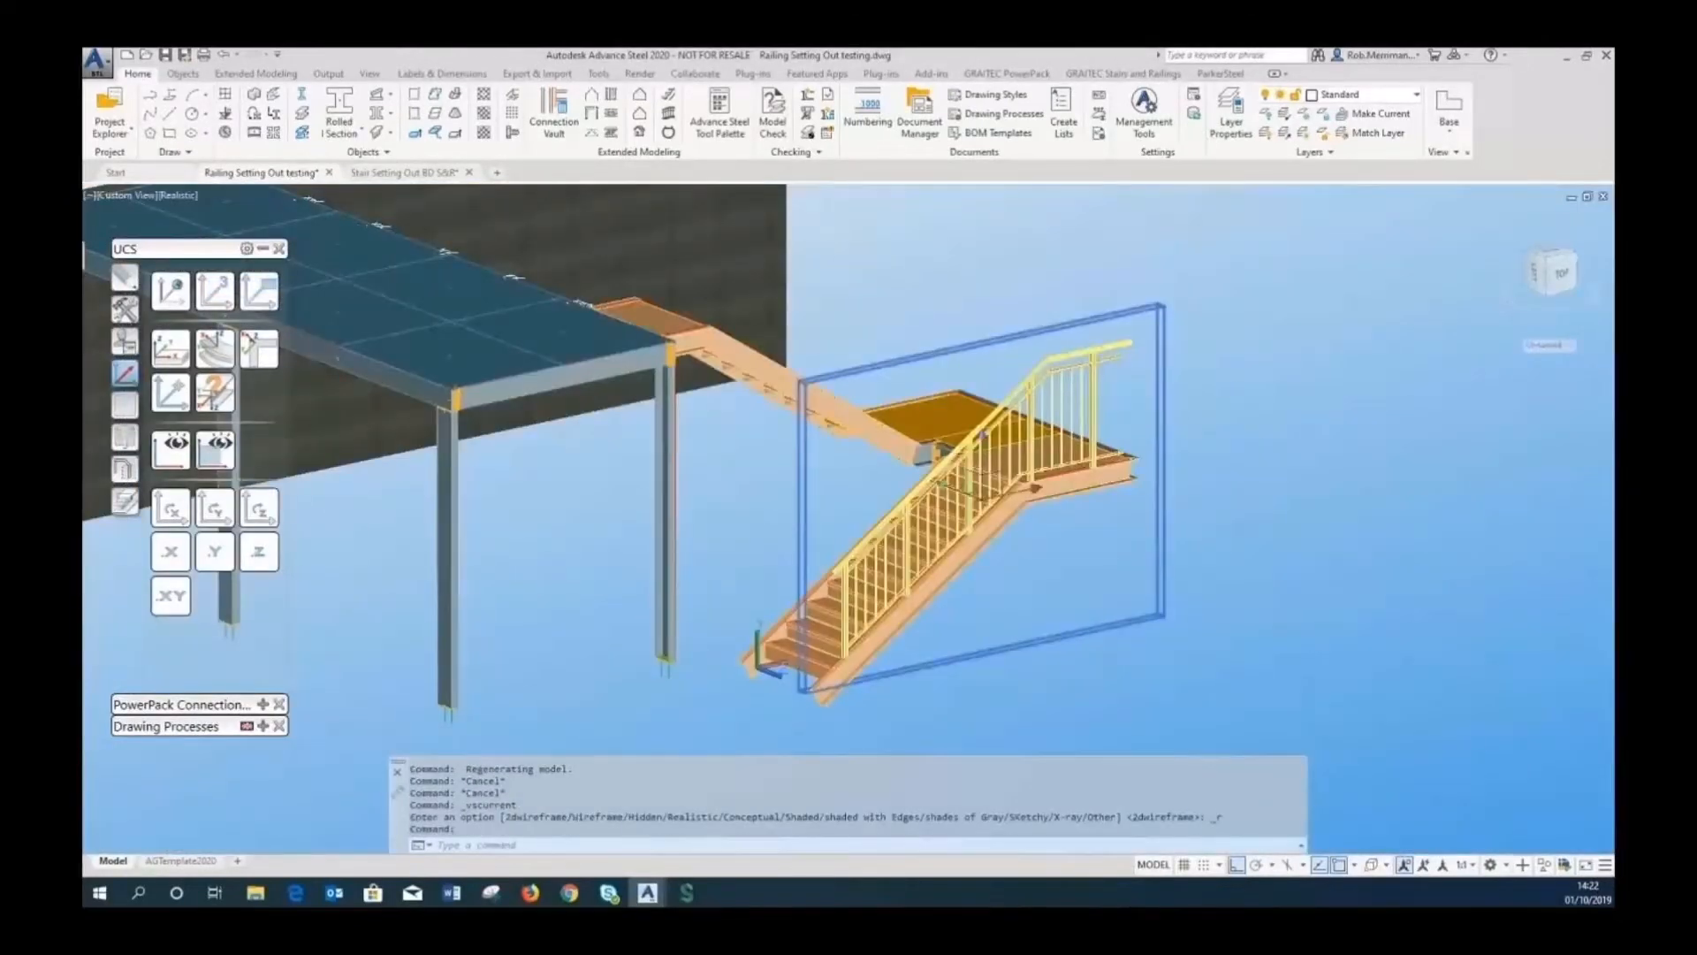
# Reopen the railing's settings and set the post fixing connection type to plate with bolts.
pyautogui.doubleClick(760, 661)
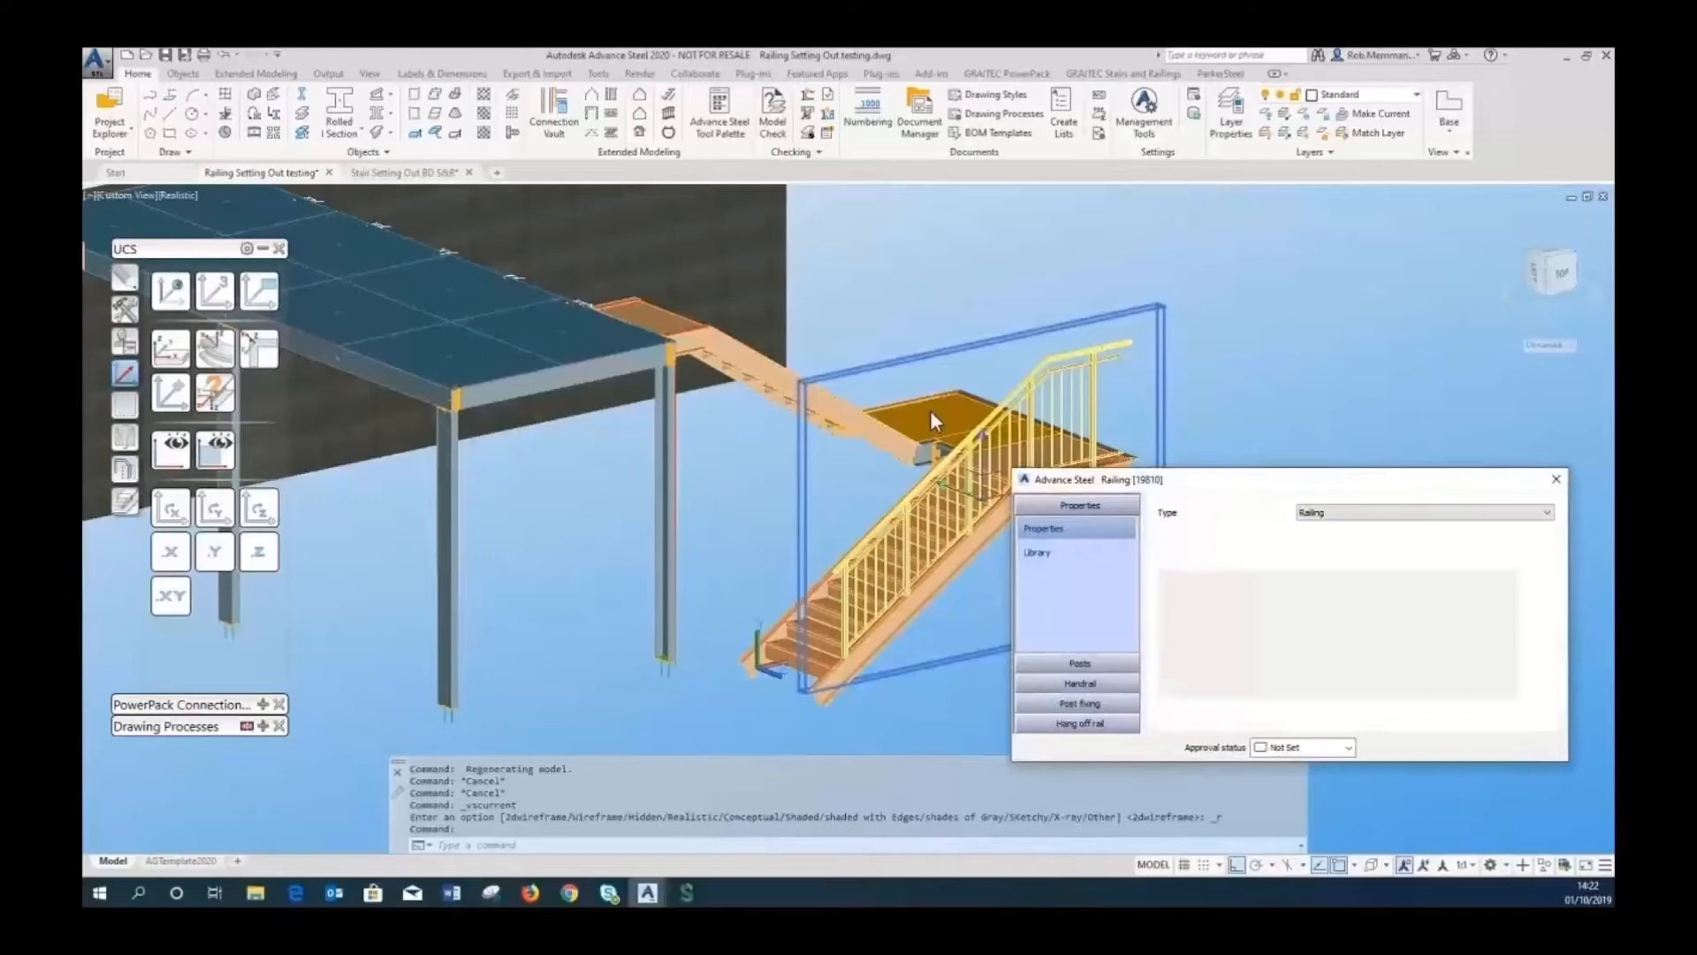
pyautogui.moveTo(922, 464); pyautogui.dragTo(713, 463, button='middle')
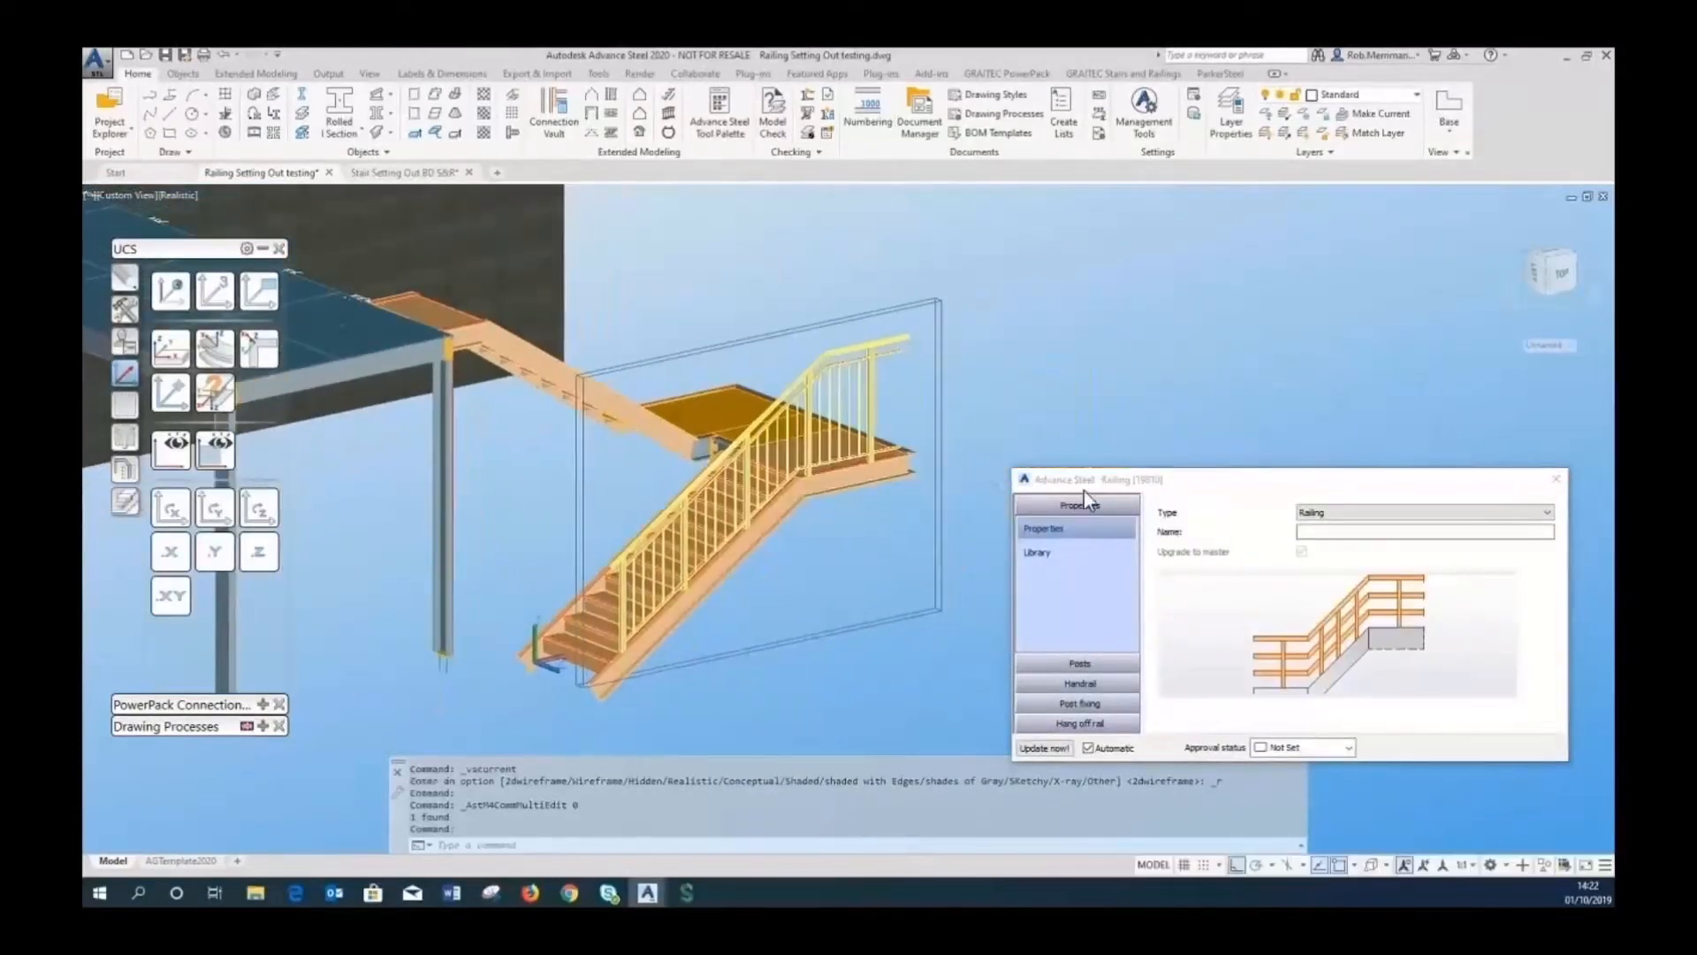
pyautogui.moveTo(1084, 482); pyautogui.dragTo(1018, 377)
pyautogui.click(1035, 603)
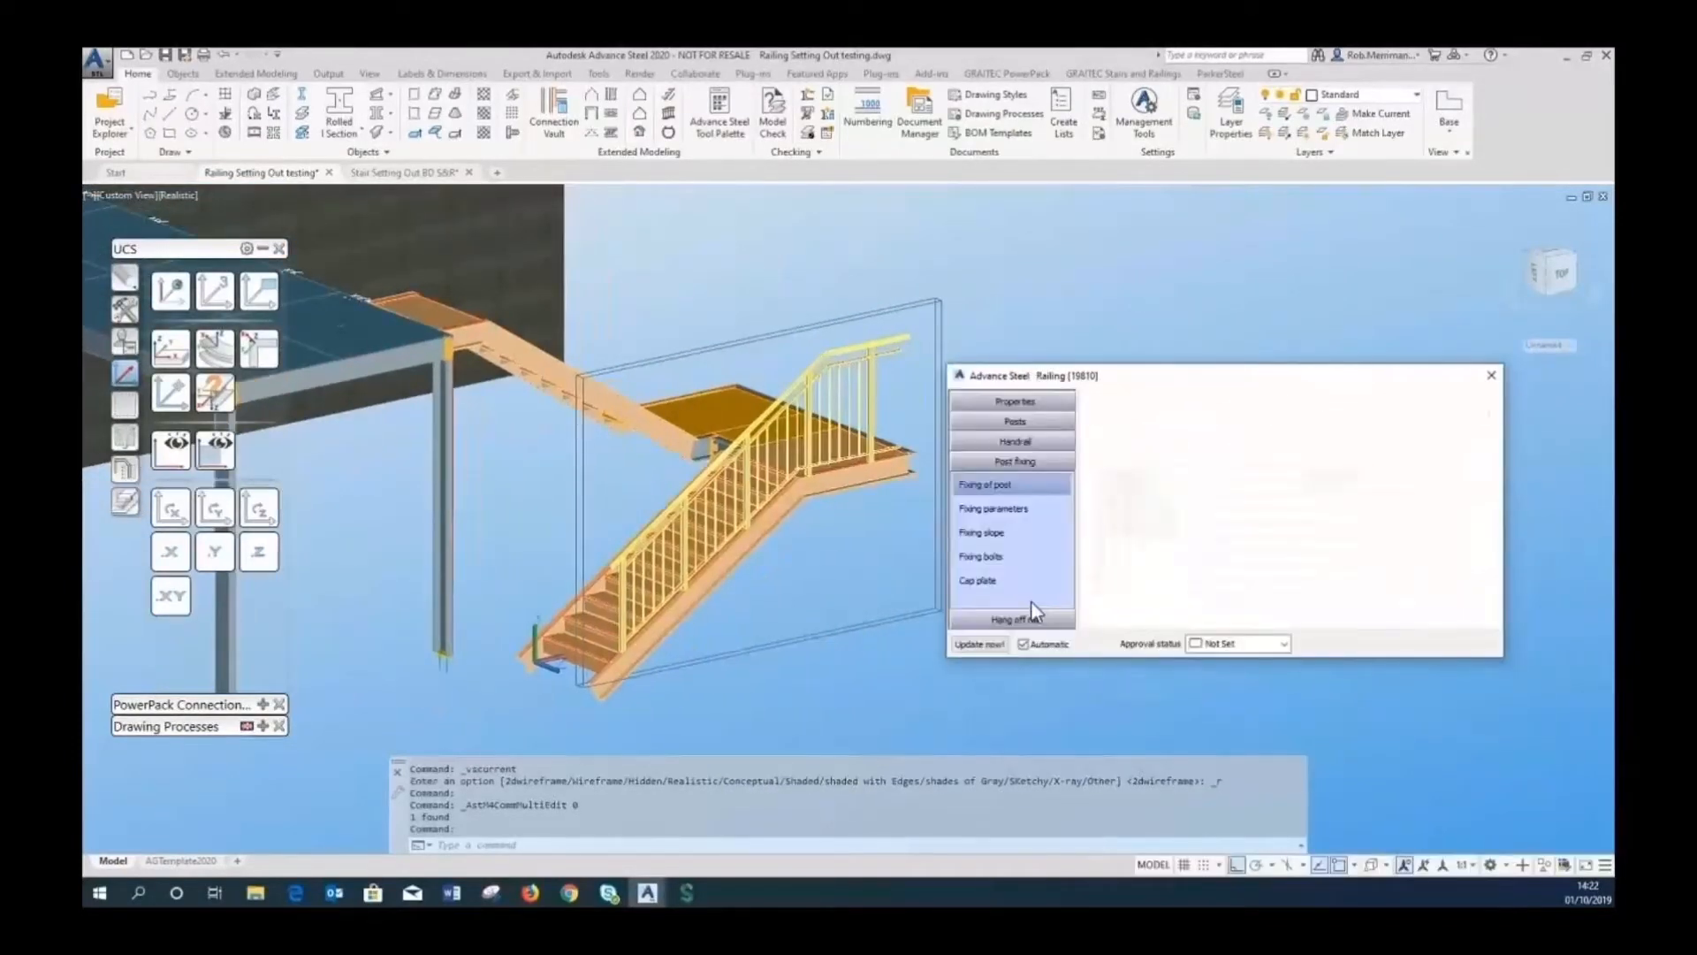
pyautogui.click(1263, 401)
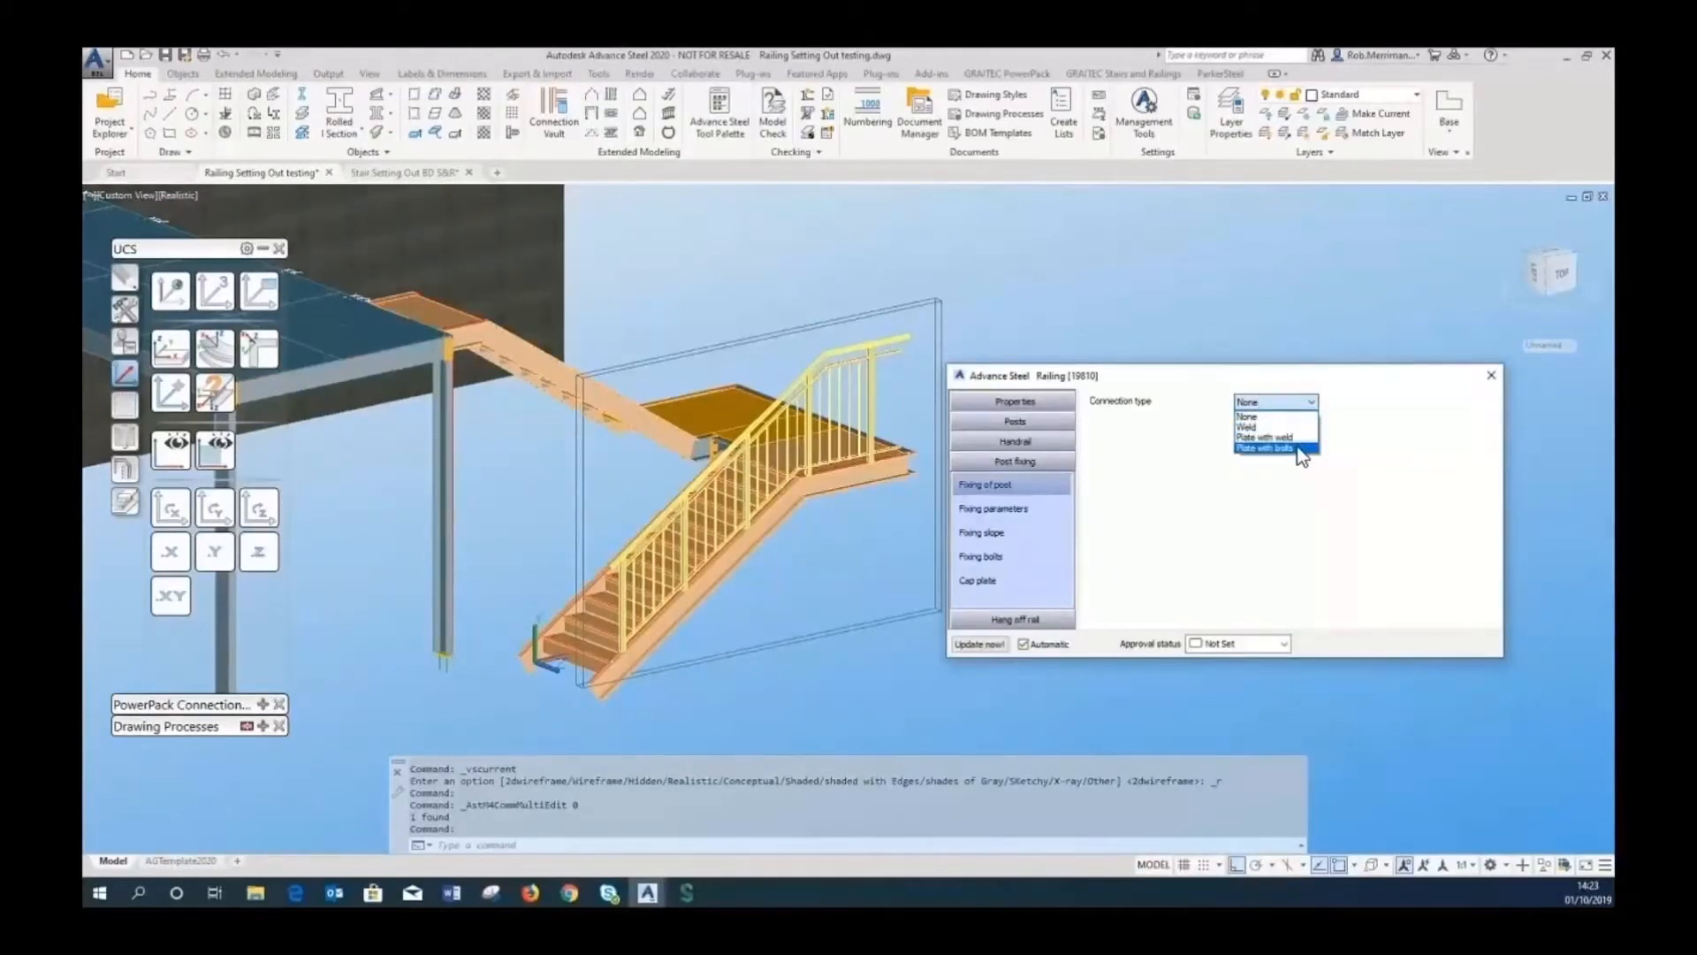
pyautogui.click(1273, 449)
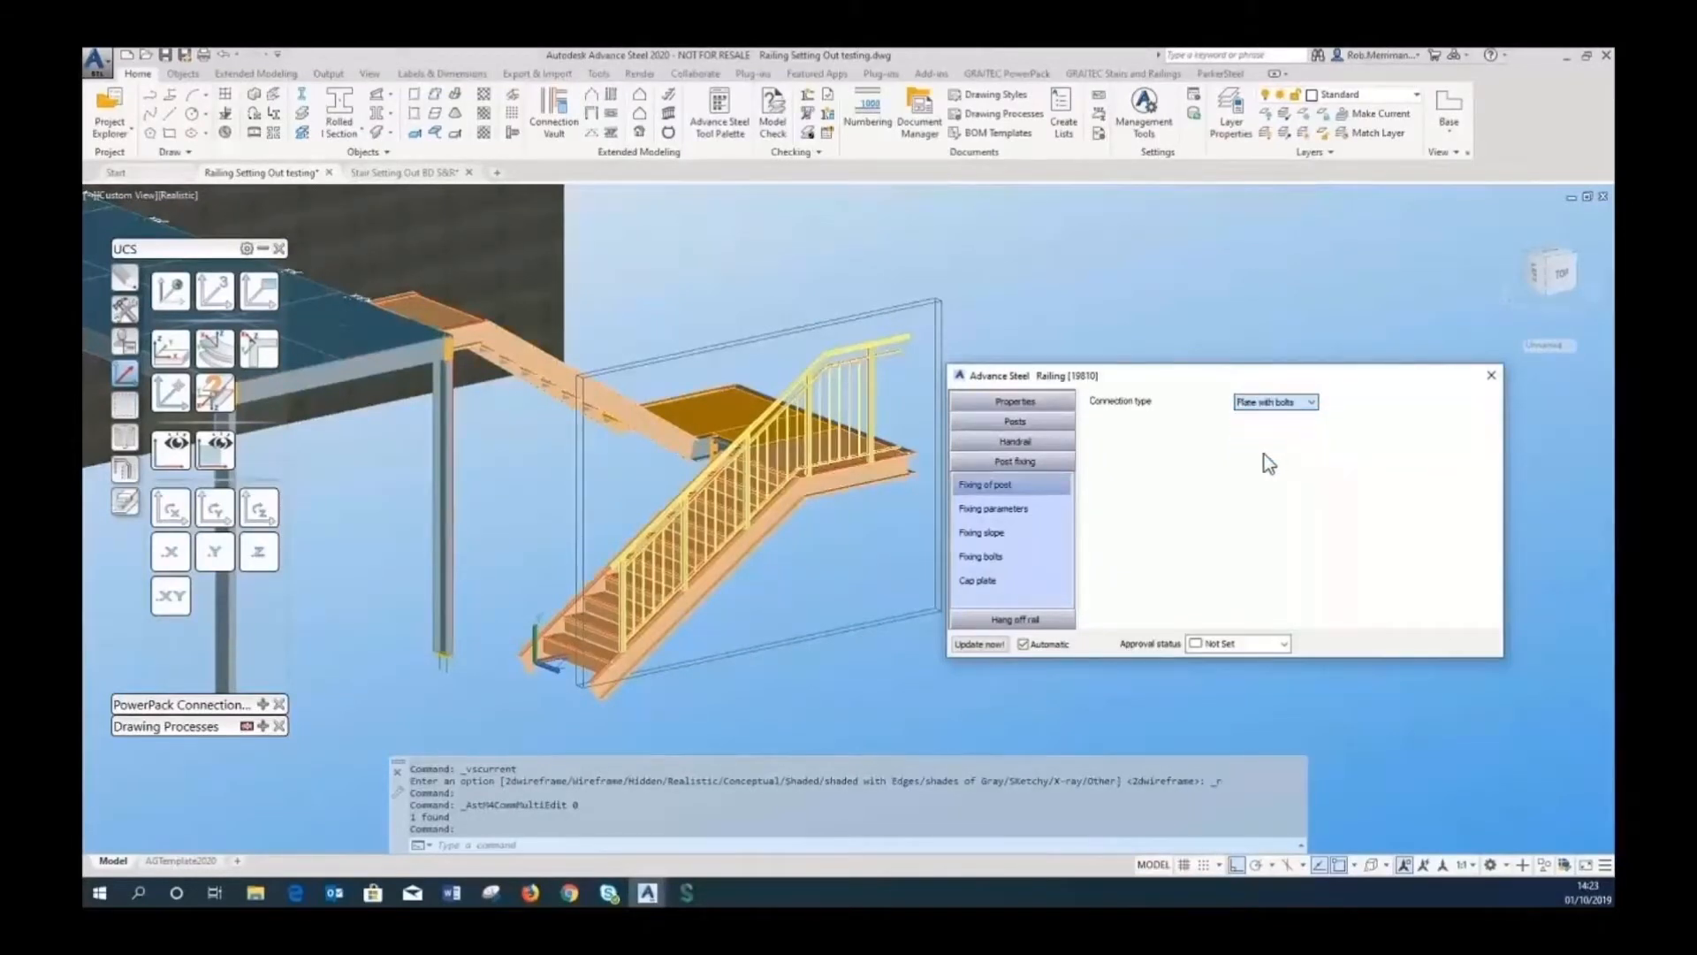
# Set the post base plates' thickness to 10 mm and their length to 150 mm.
pyautogui.scroll(2, 795, 531)
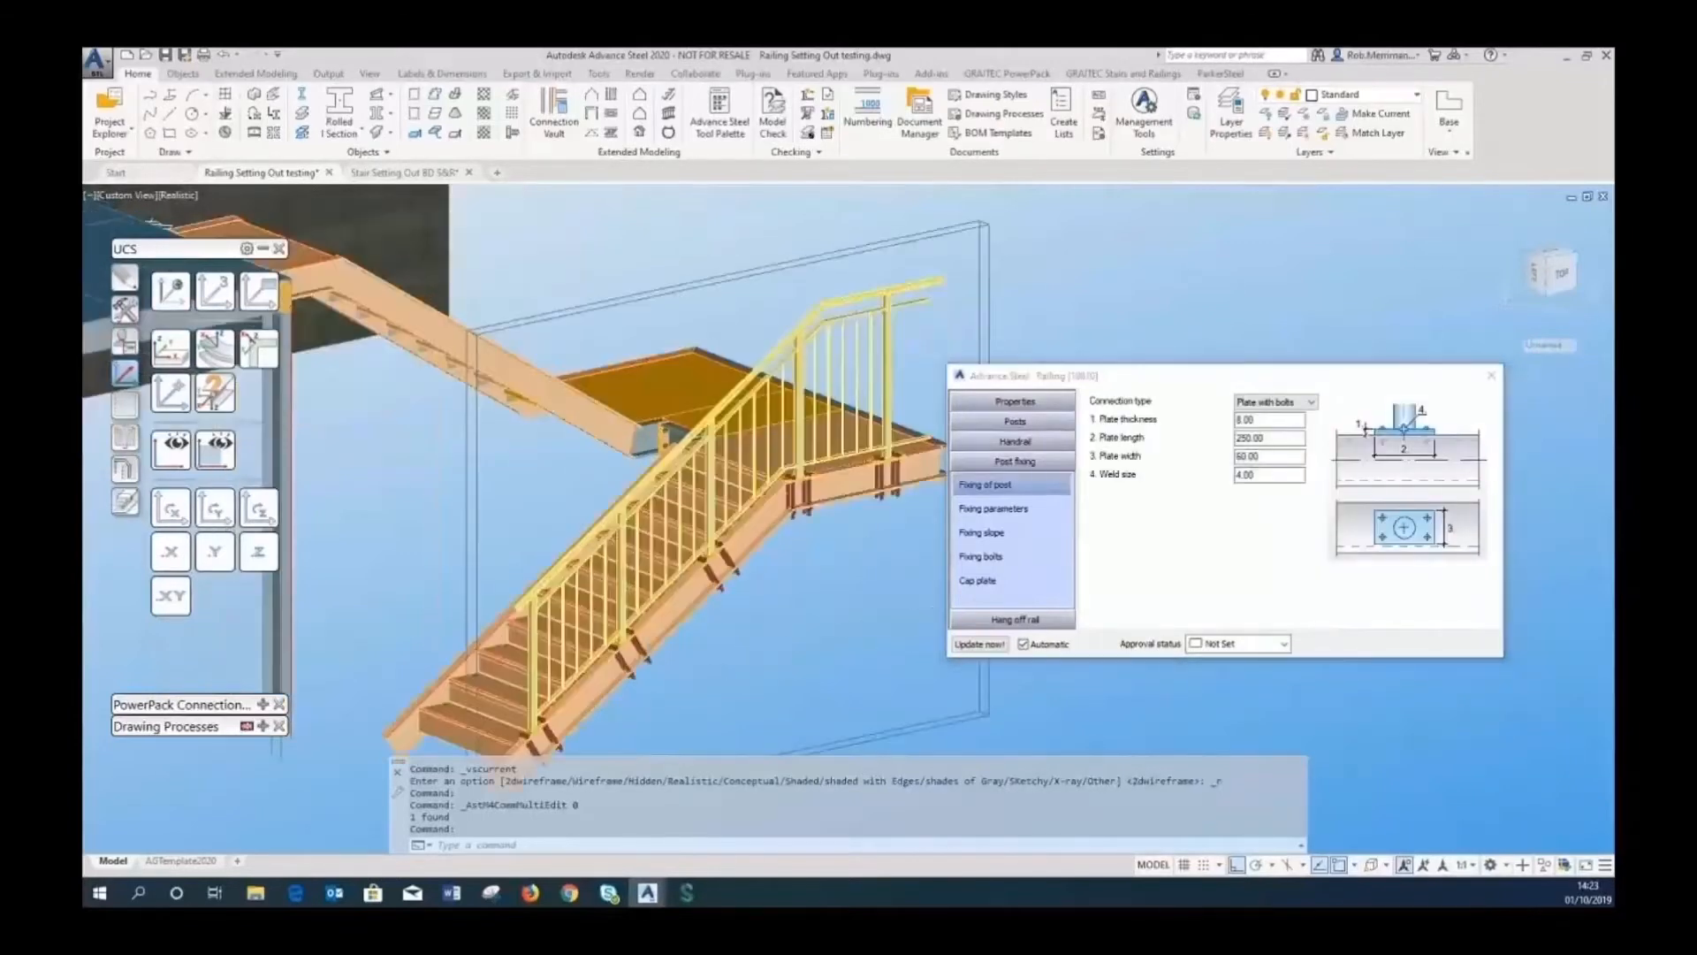
pyautogui.scroll(4, 838, 454)
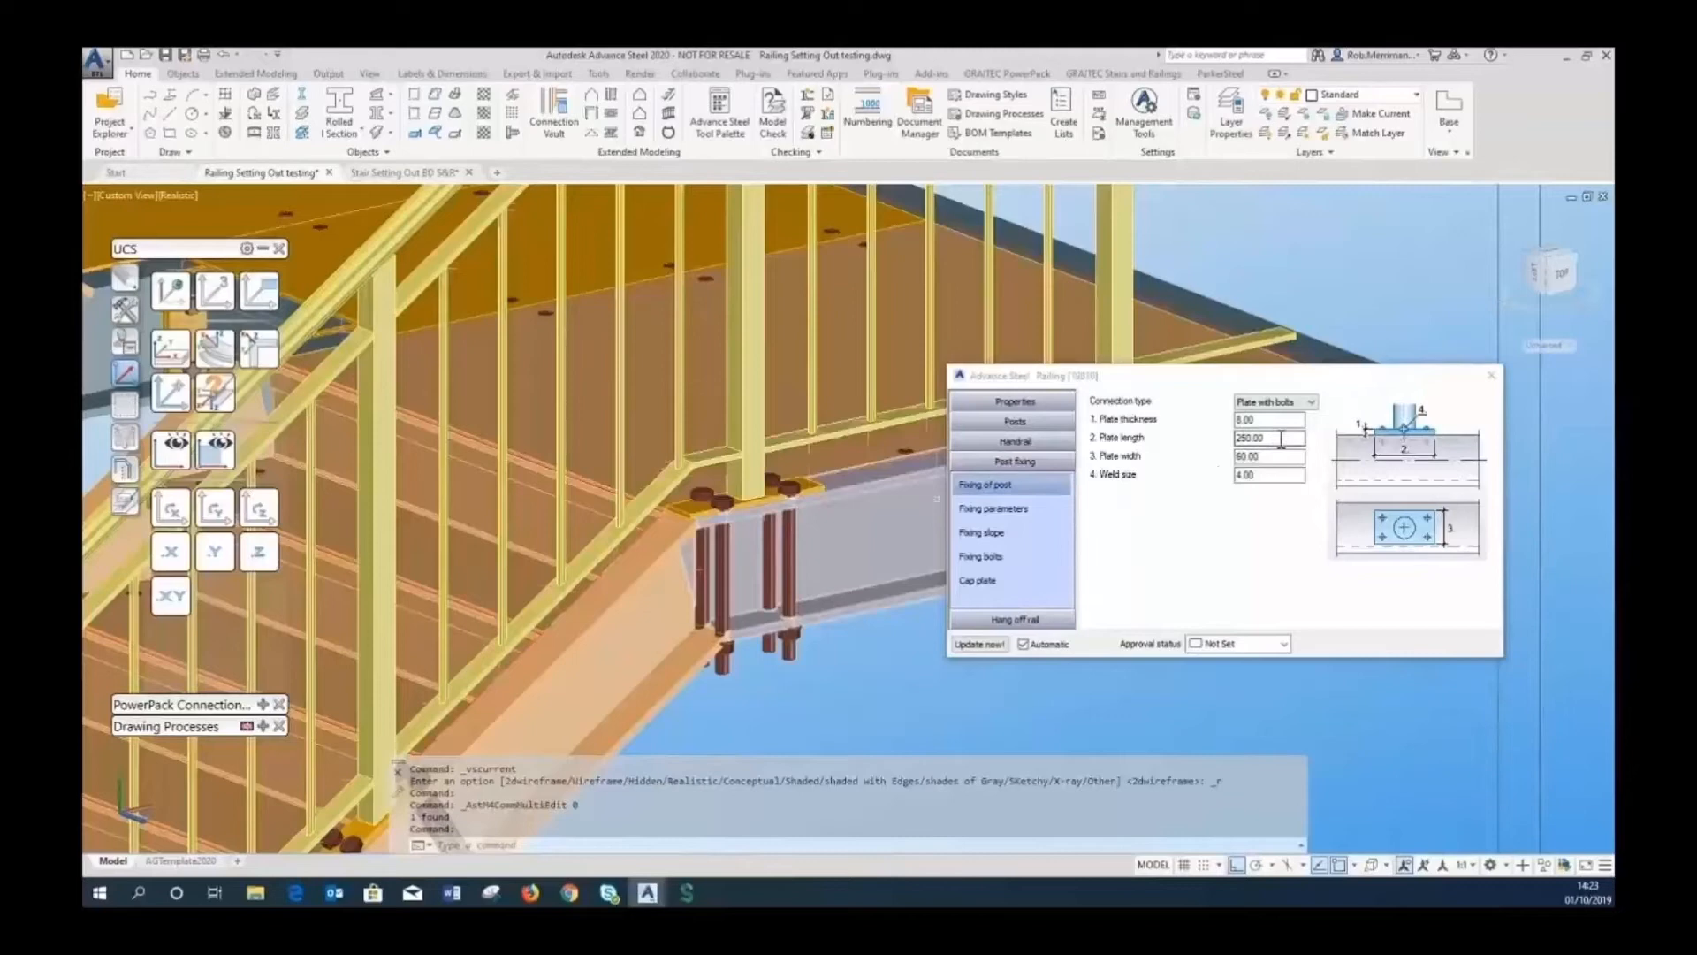
pyautogui.doubleClick(1247, 420)
pyautogui.write('10')
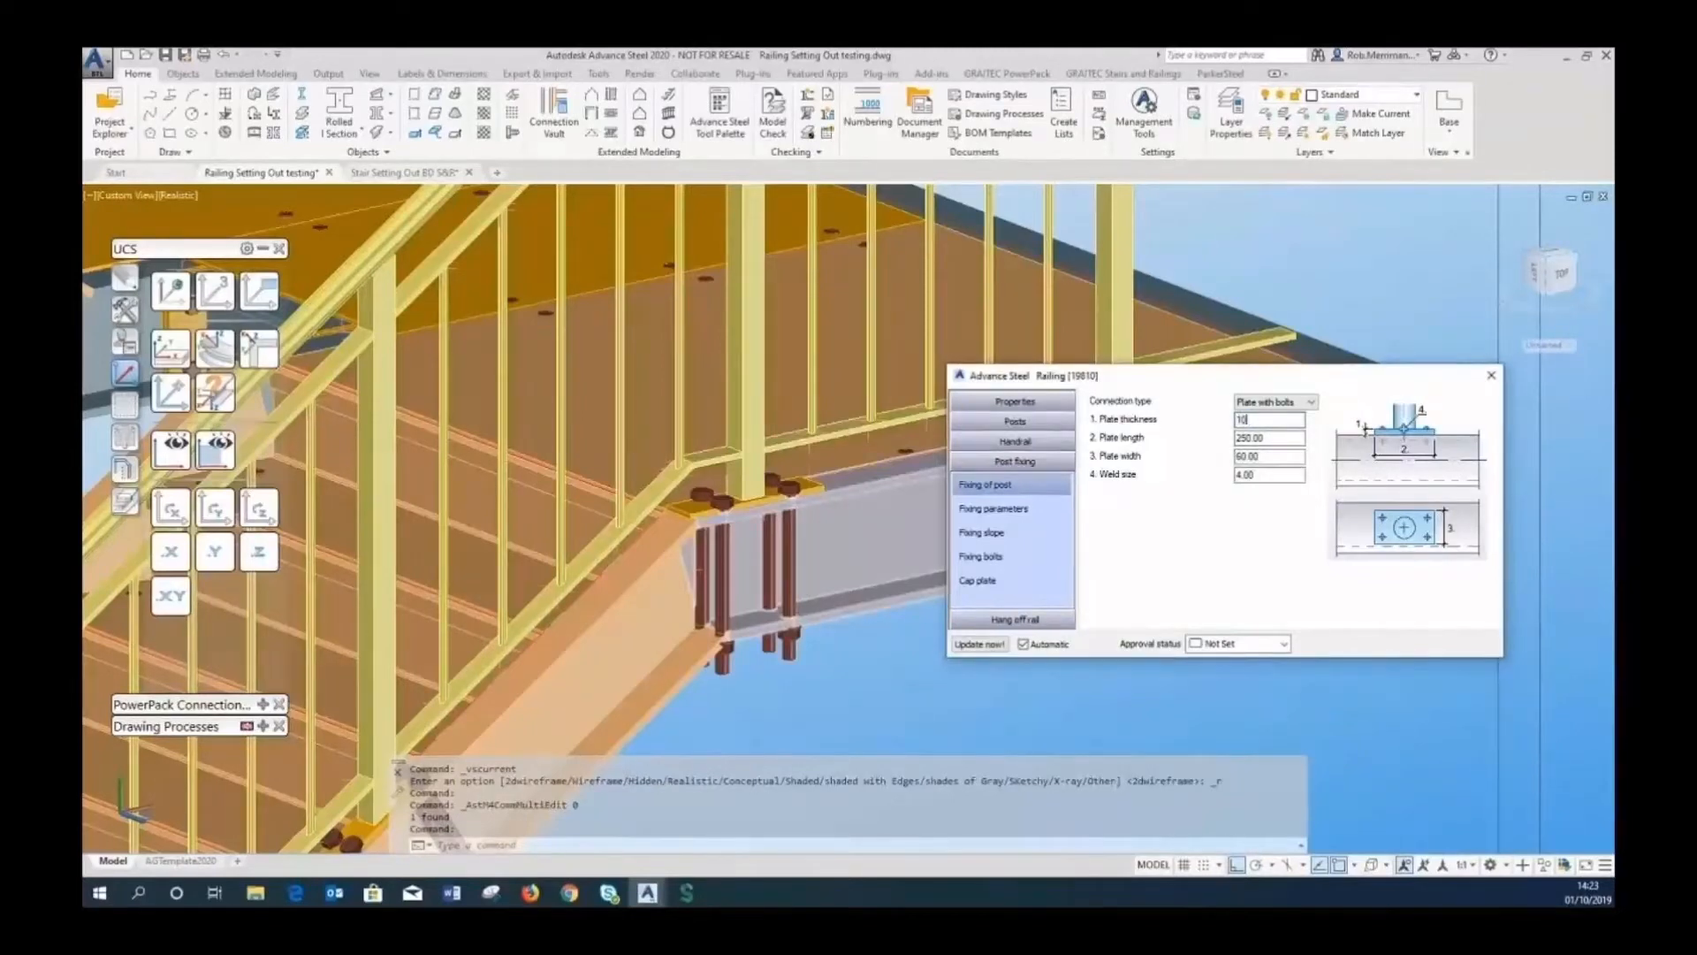
pyautogui.click(1279, 439)
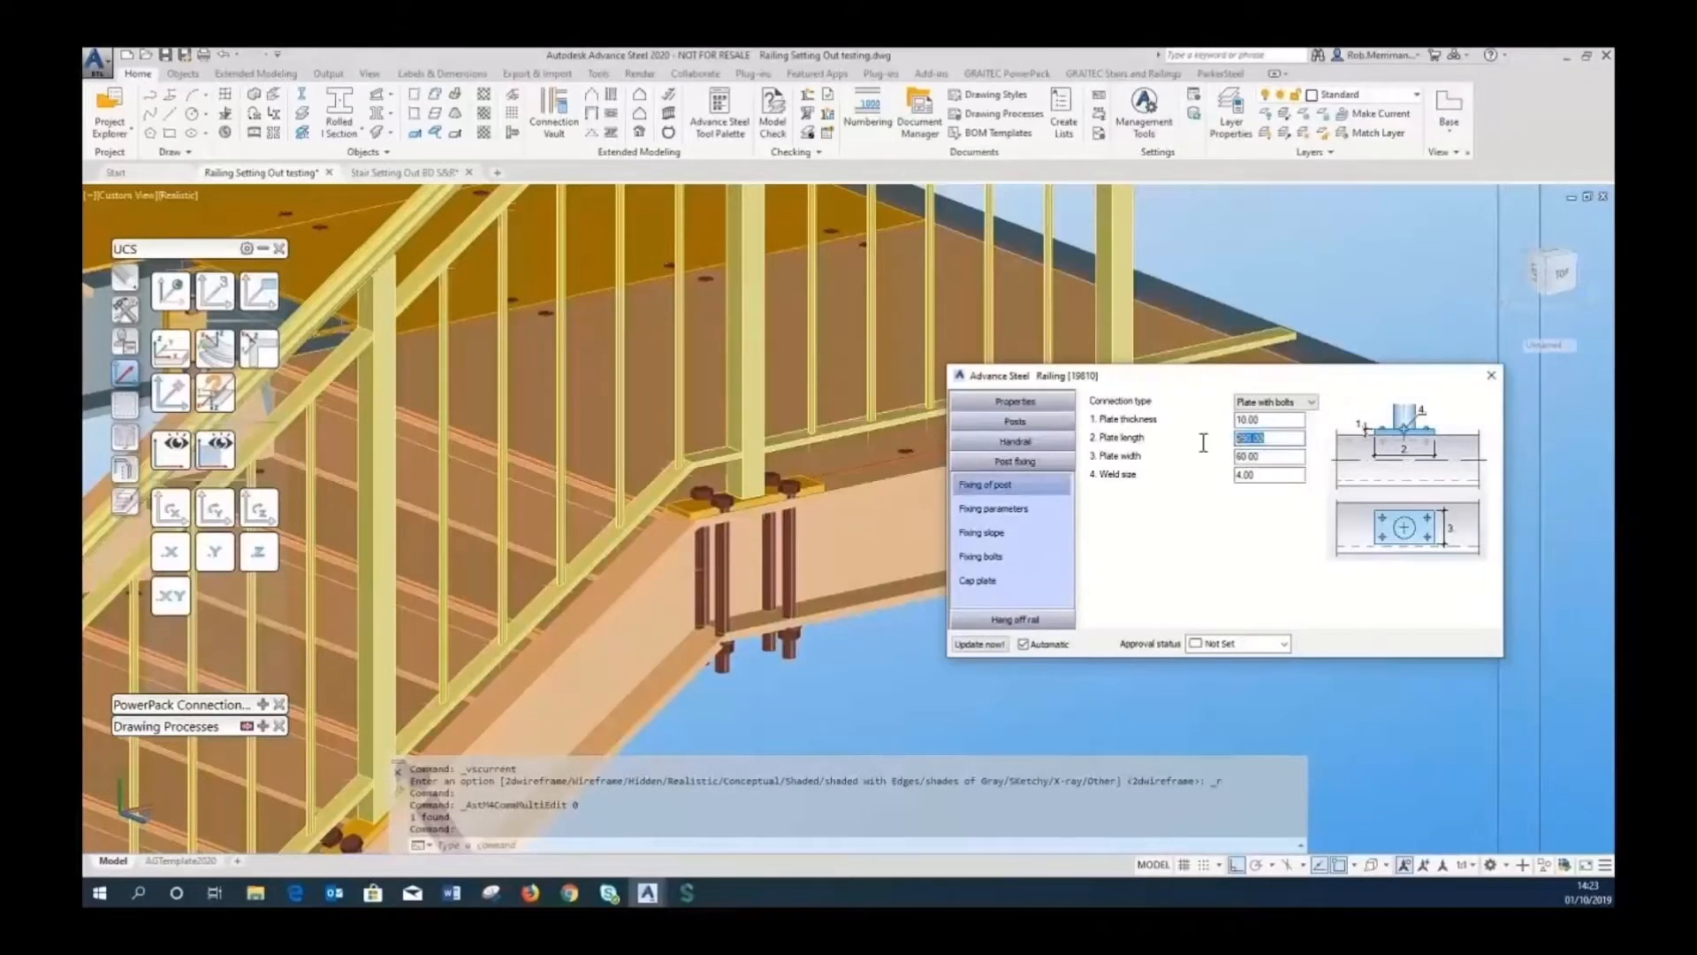
pyautogui.write('150')
pyautogui.click(1276, 456)
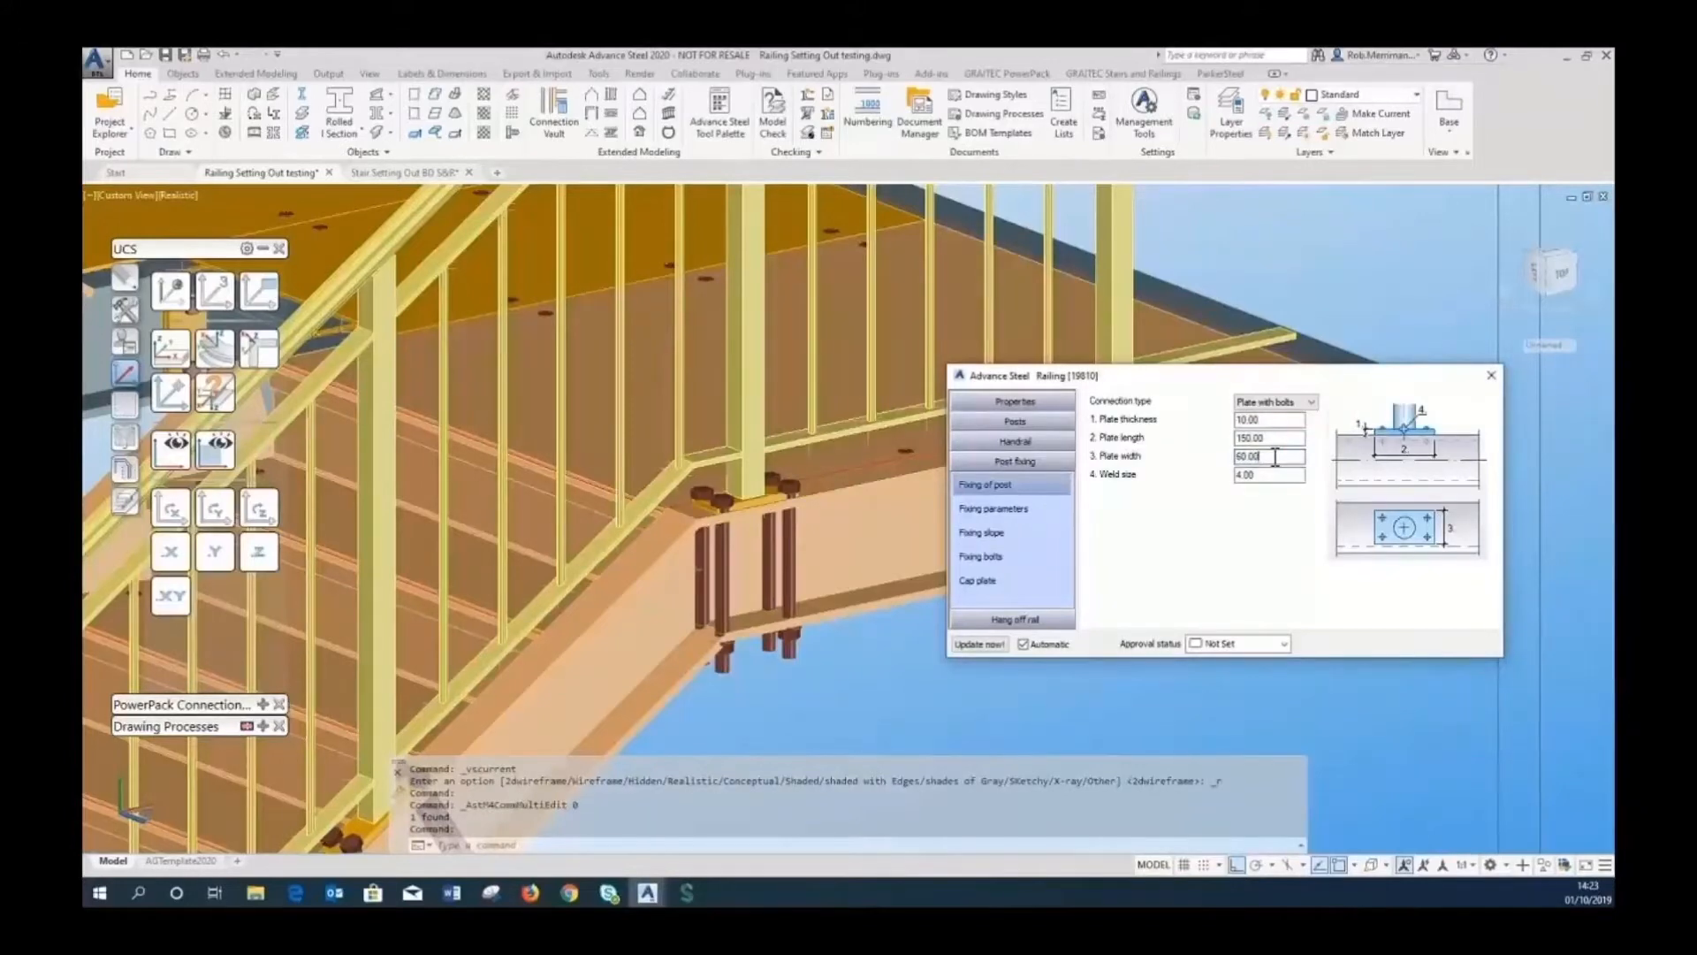
# Reduce the base plate bolts to one line and set their intermediate distance to 100 mm.
pyautogui.click(1036, 511)
pyautogui.press('Tab')
pyautogui.press('Tab')
pyautogui.press('Tab')
pyautogui.press('Tab')
pyautogui.press('Tab')
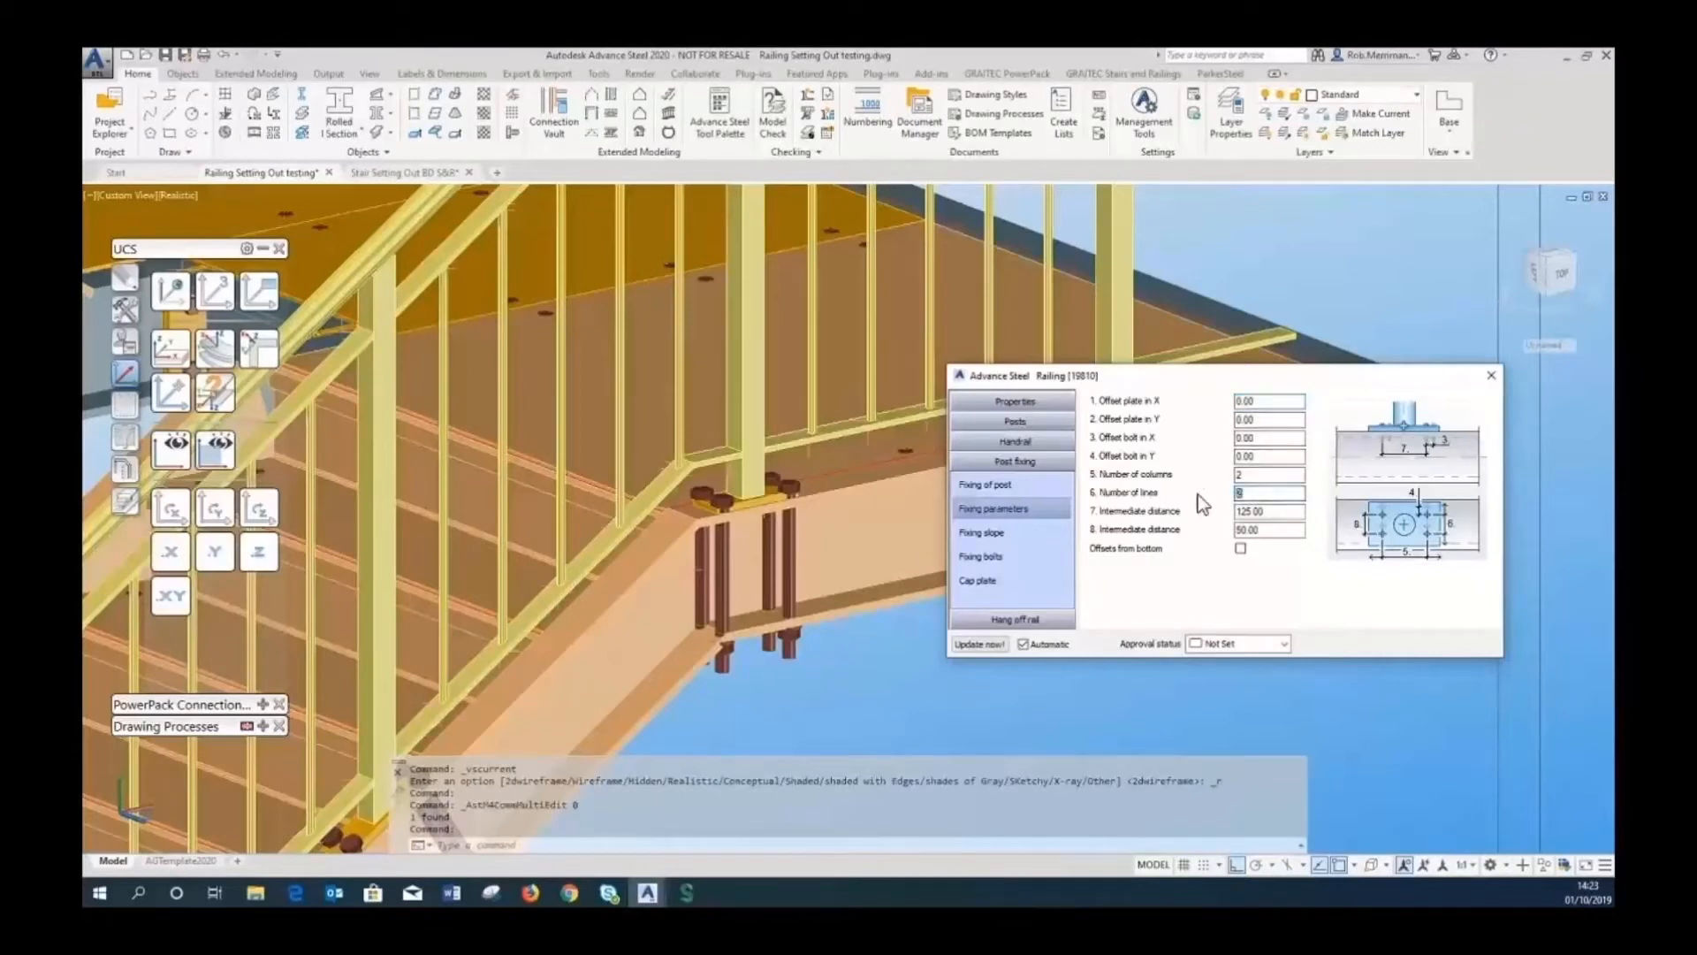
pyautogui.write('1')
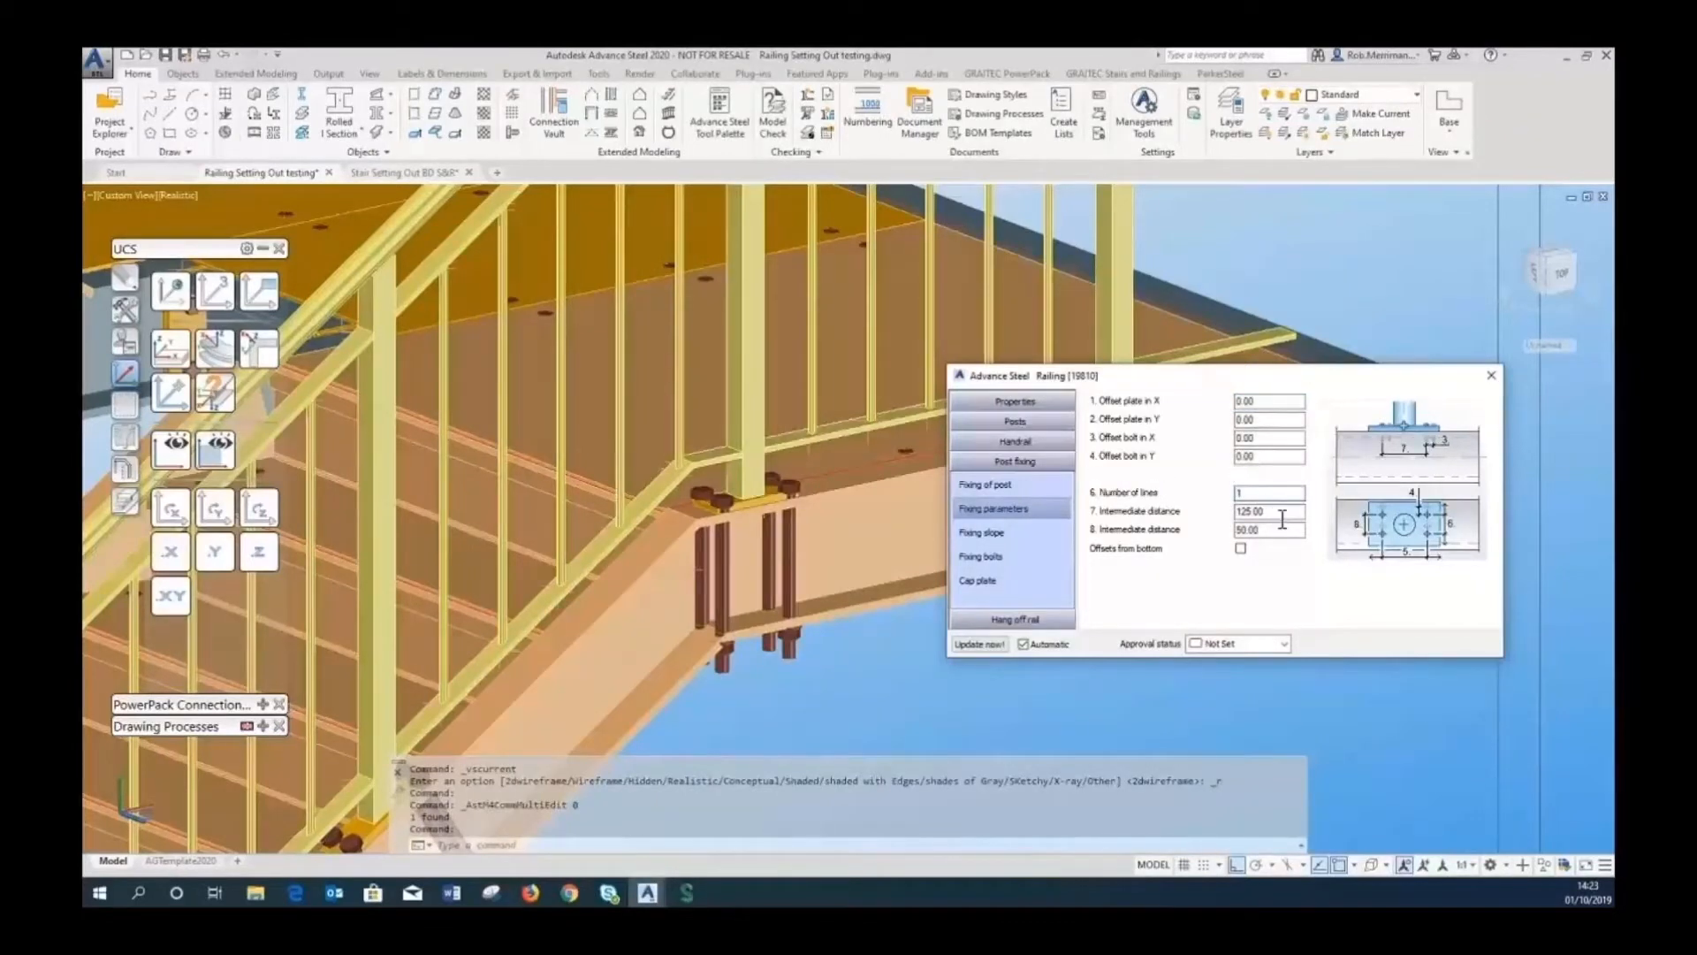
pyautogui.click(1287, 513)
pyautogui.moveTo(1291, 513); pyautogui.dragTo(1218, 508)
pyautogui.write('100')
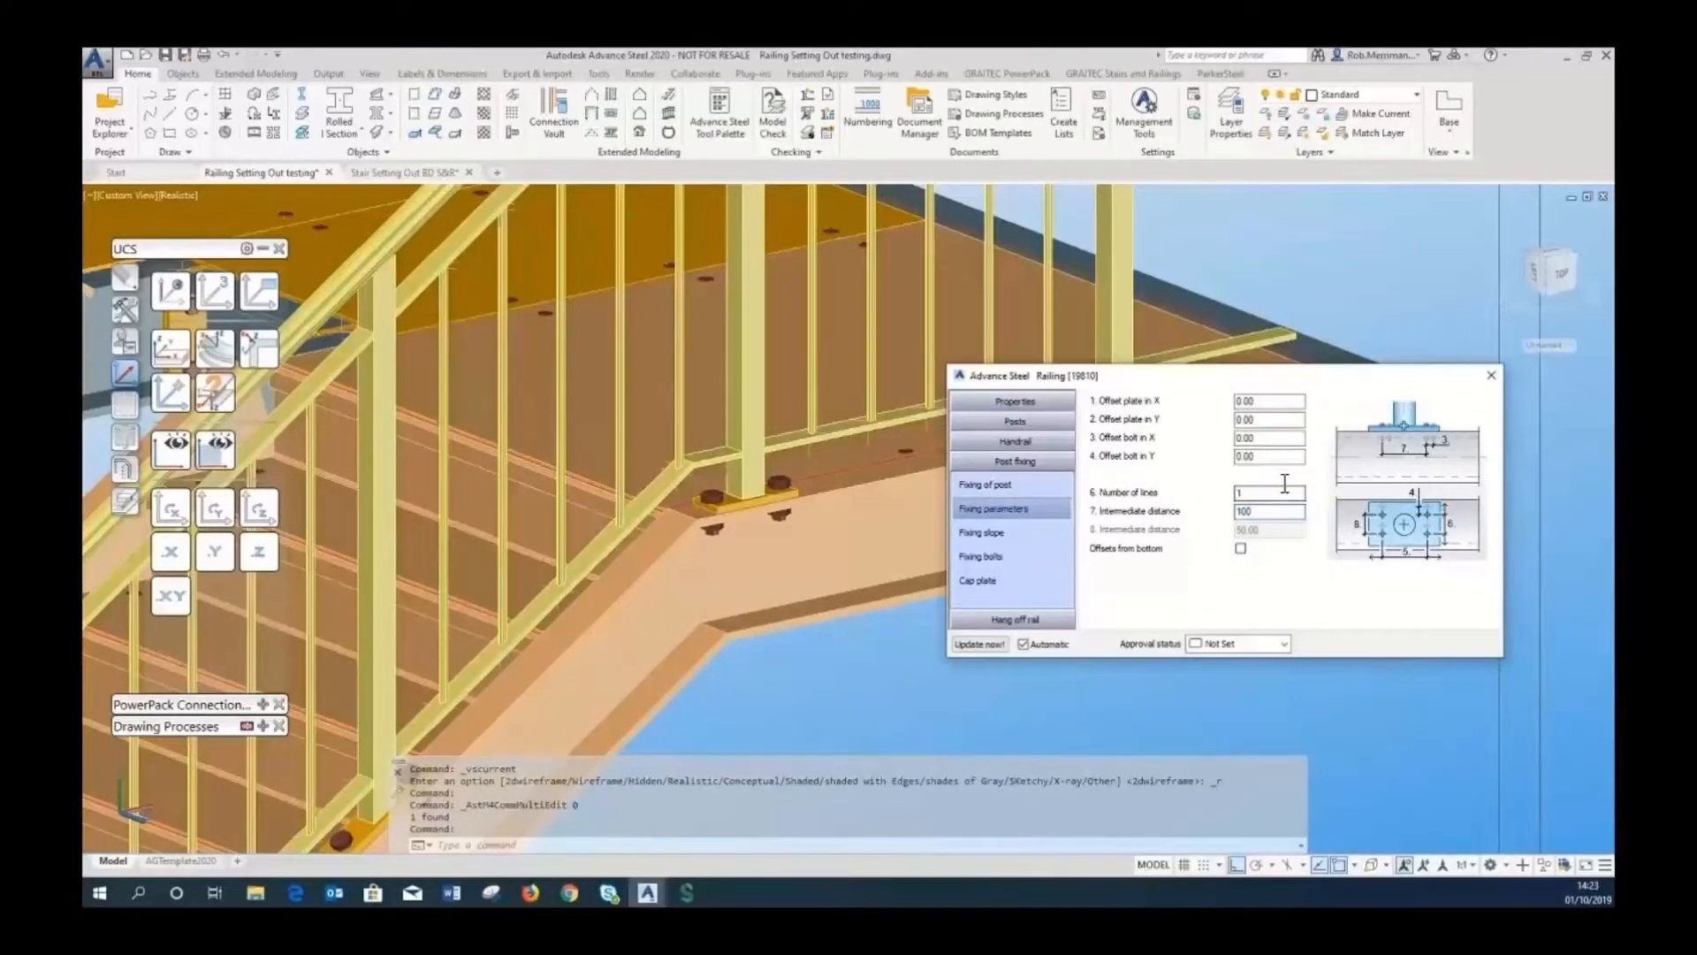
# Set the sloped post fixing's plate length to 150 mm and its bolt intermediate distance to 100 mm.
pyautogui.scroll(-3, 710, 586)
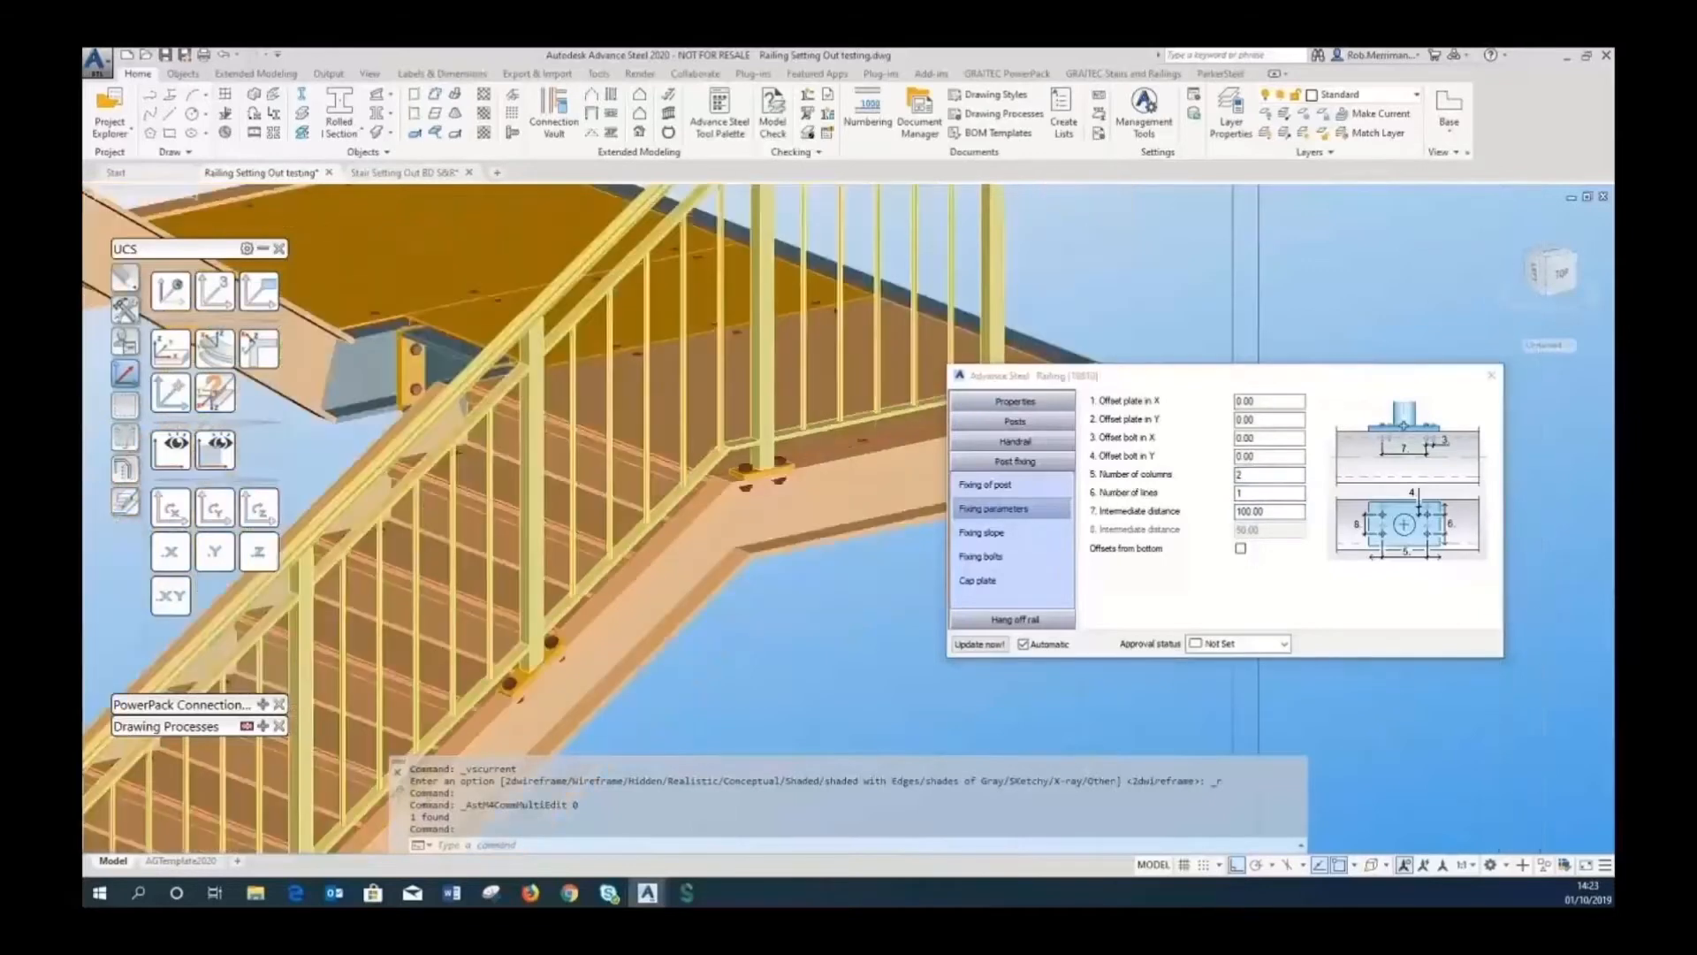
pyautogui.scroll(5, 637, 591)
pyautogui.click(1026, 534)
pyautogui.doubleClick(1273, 402)
pyautogui.write('150')
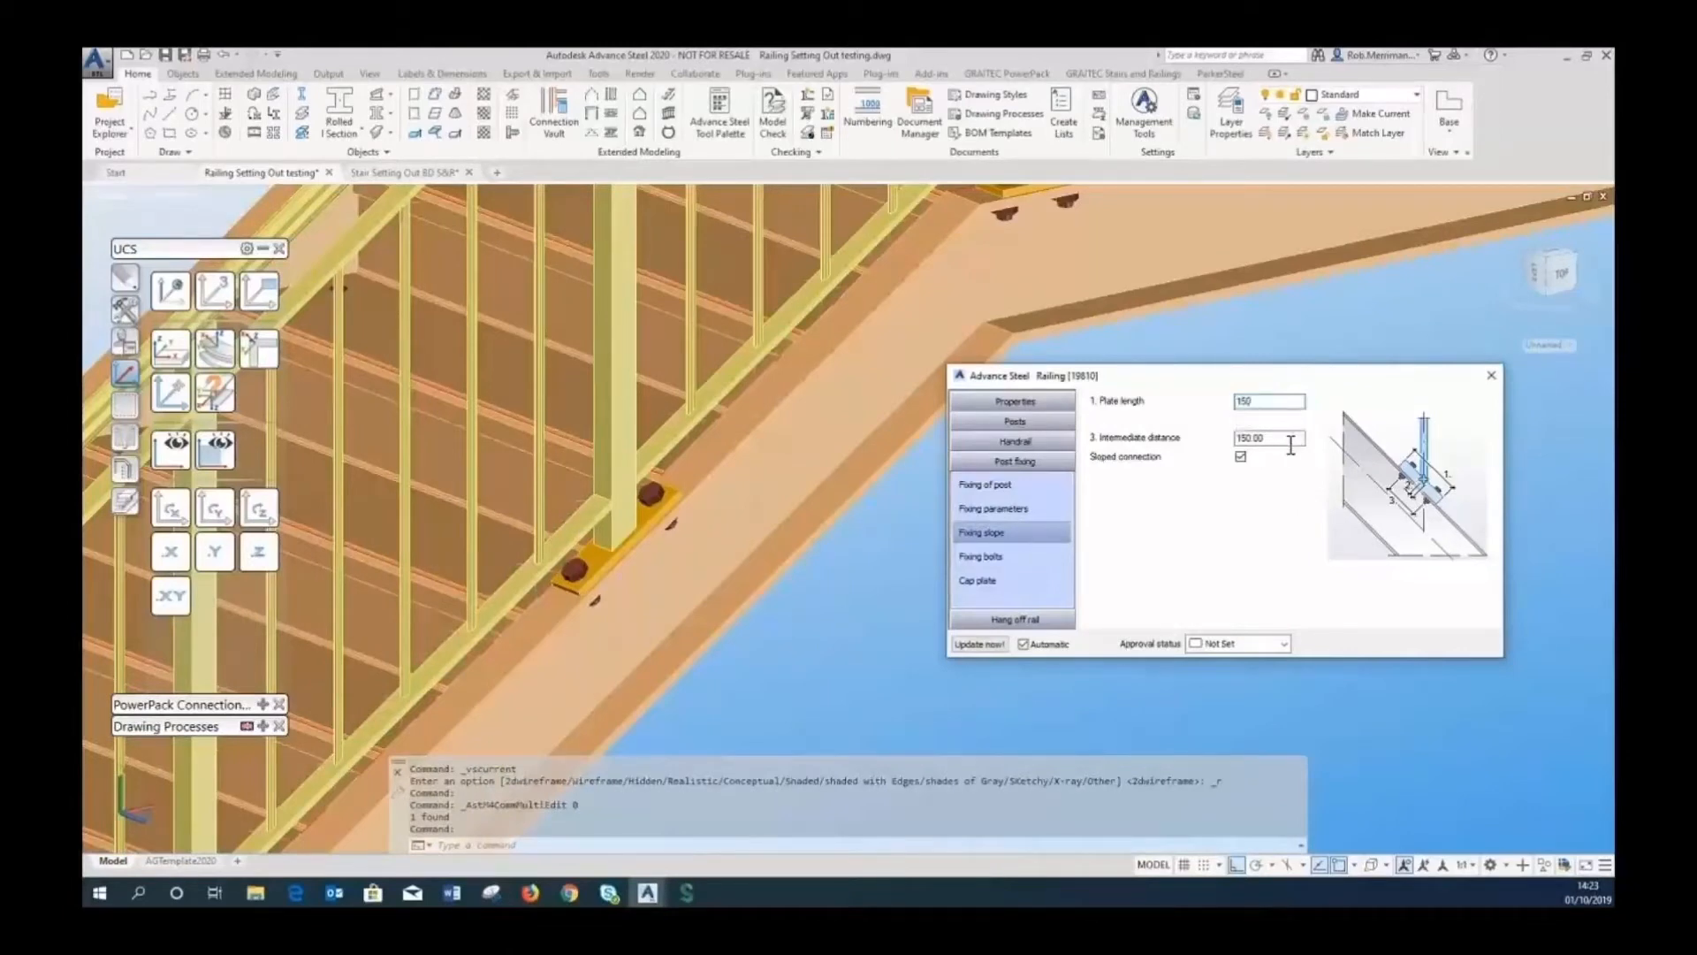
pyautogui.moveTo(1289, 444); pyautogui.dragTo(1206, 443)
pyautogui.write('100')
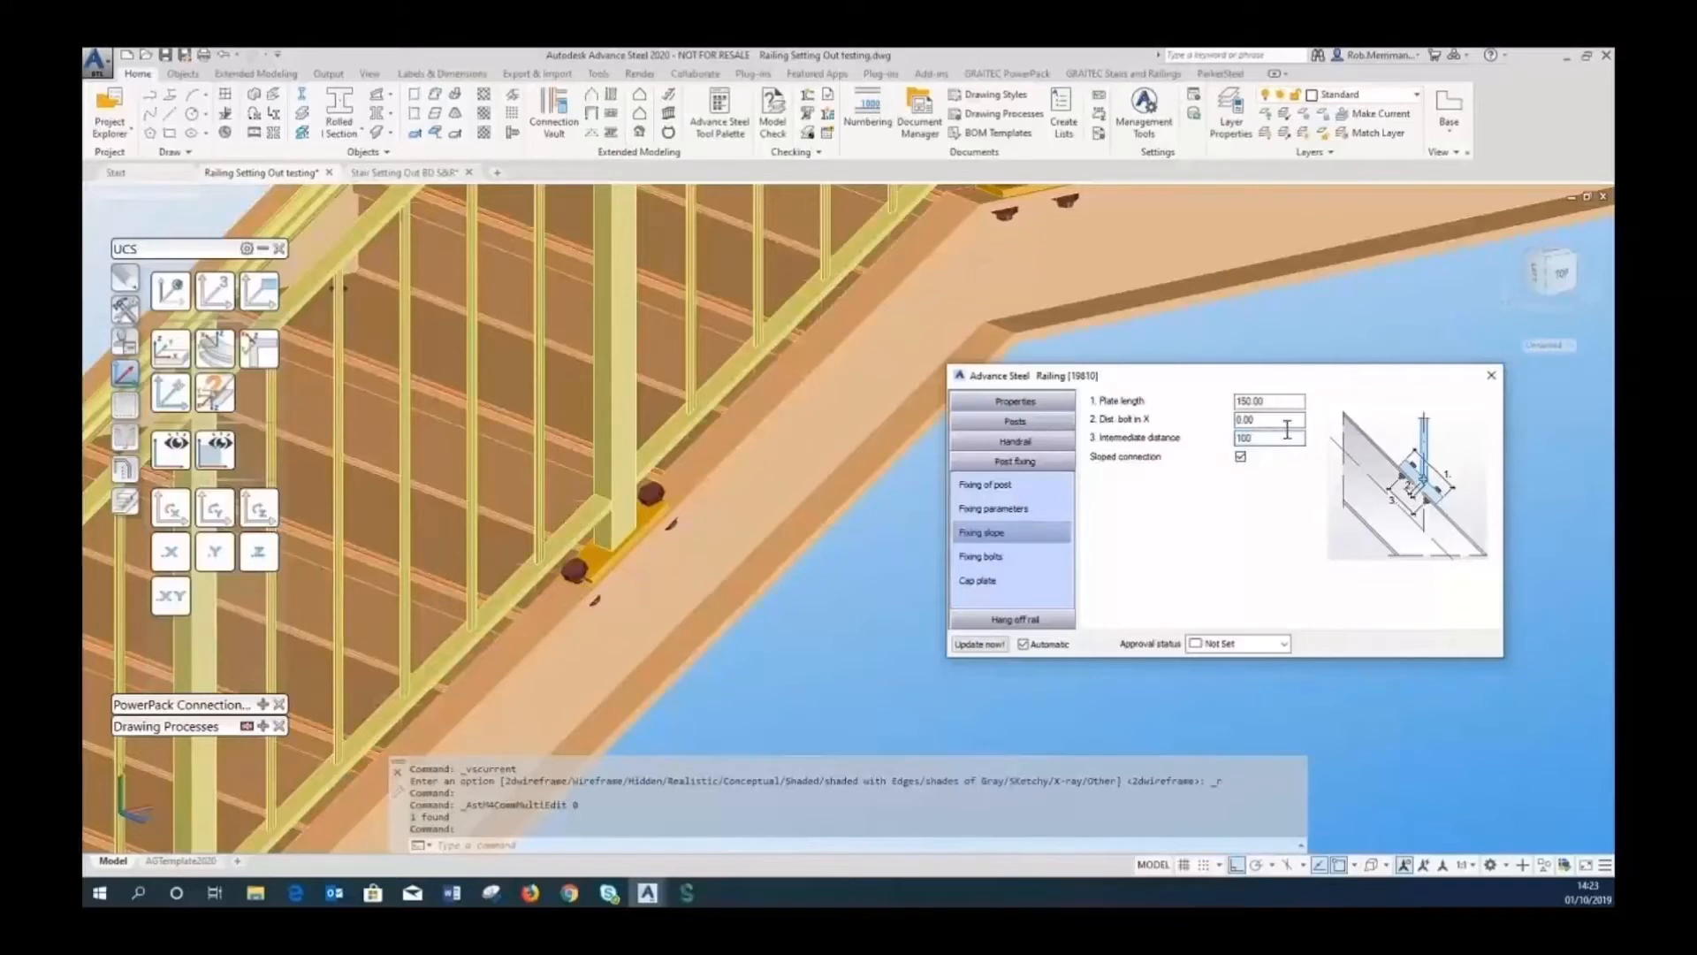
# Set the diameter of the post fixing bolts to 12 mm.
pyautogui.click(986, 558)
pyautogui.click(1259, 399)
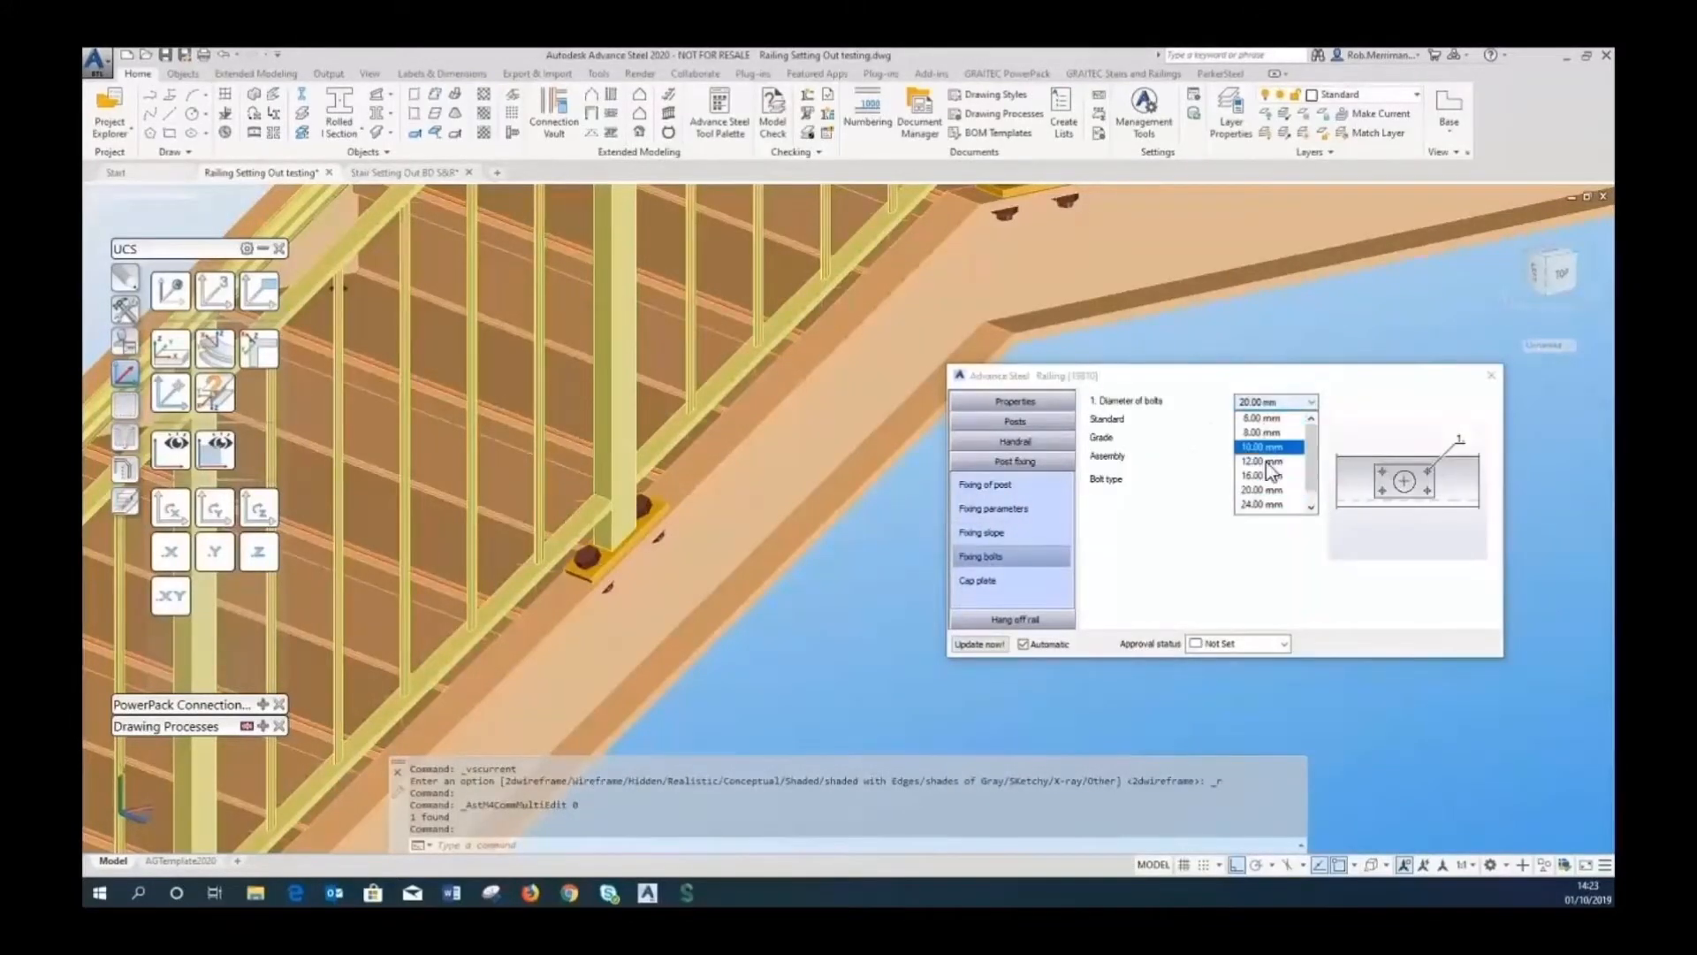
pyautogui.click(1268, 465)
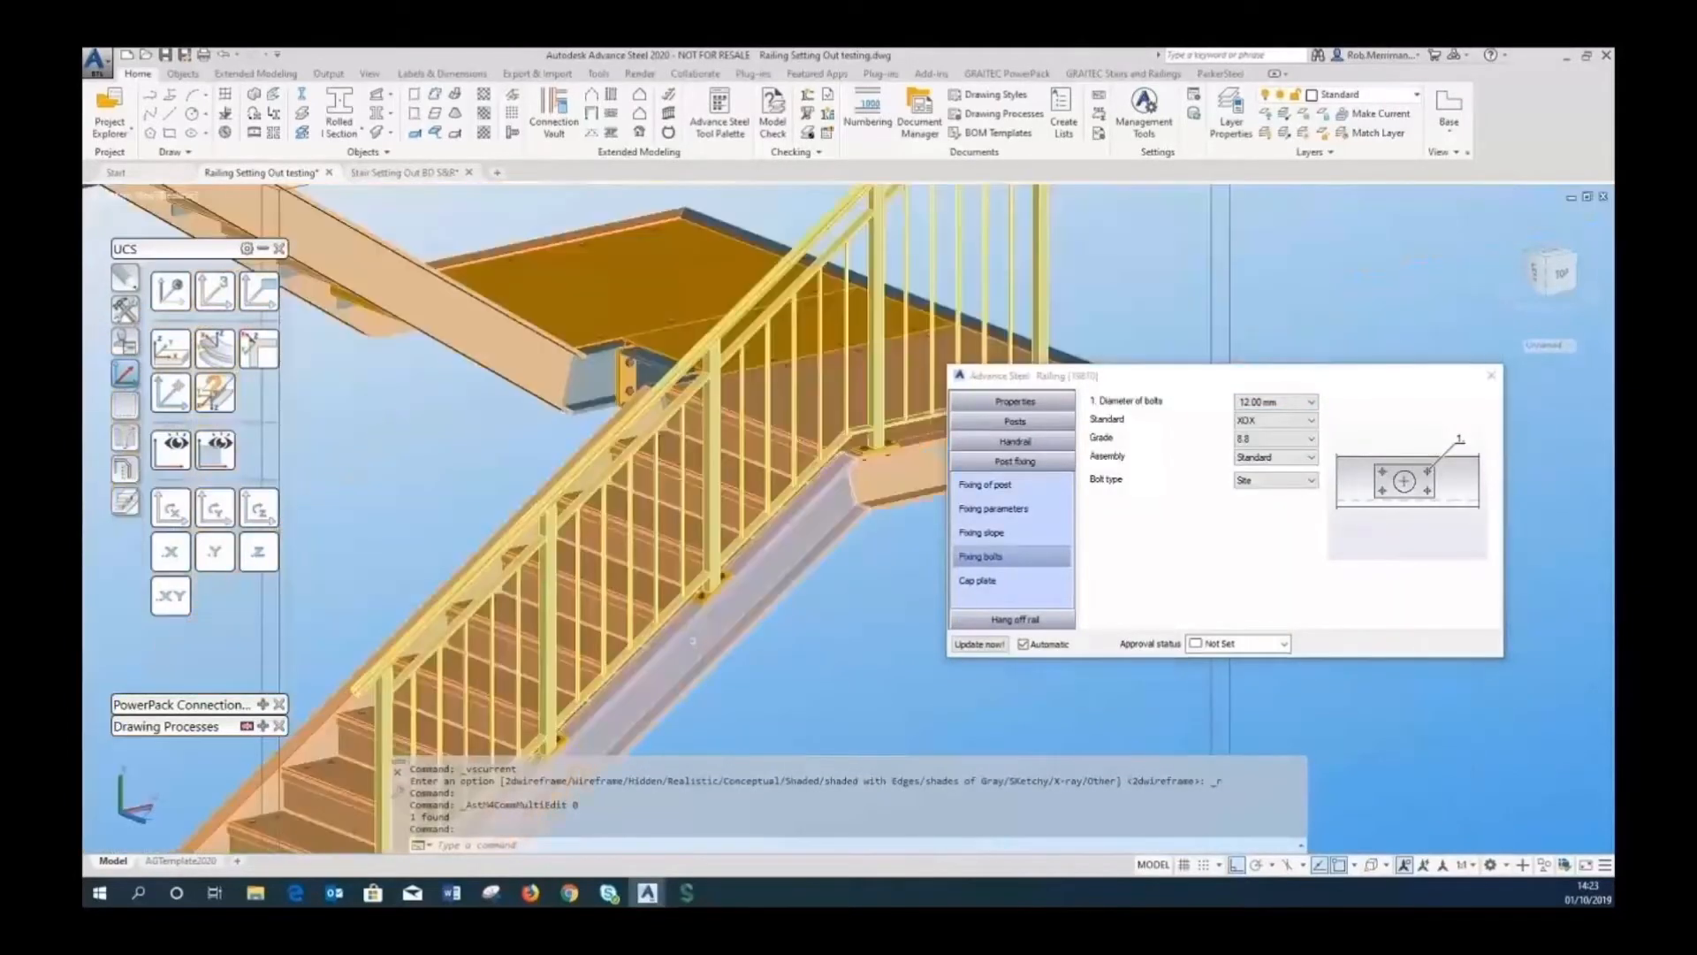
# Change the connection type between the posts and the top handrail to Cap & stool.
pyautogui.scroll(-4, 693, 642)
pyautogui.scroll(7, 766, 412)
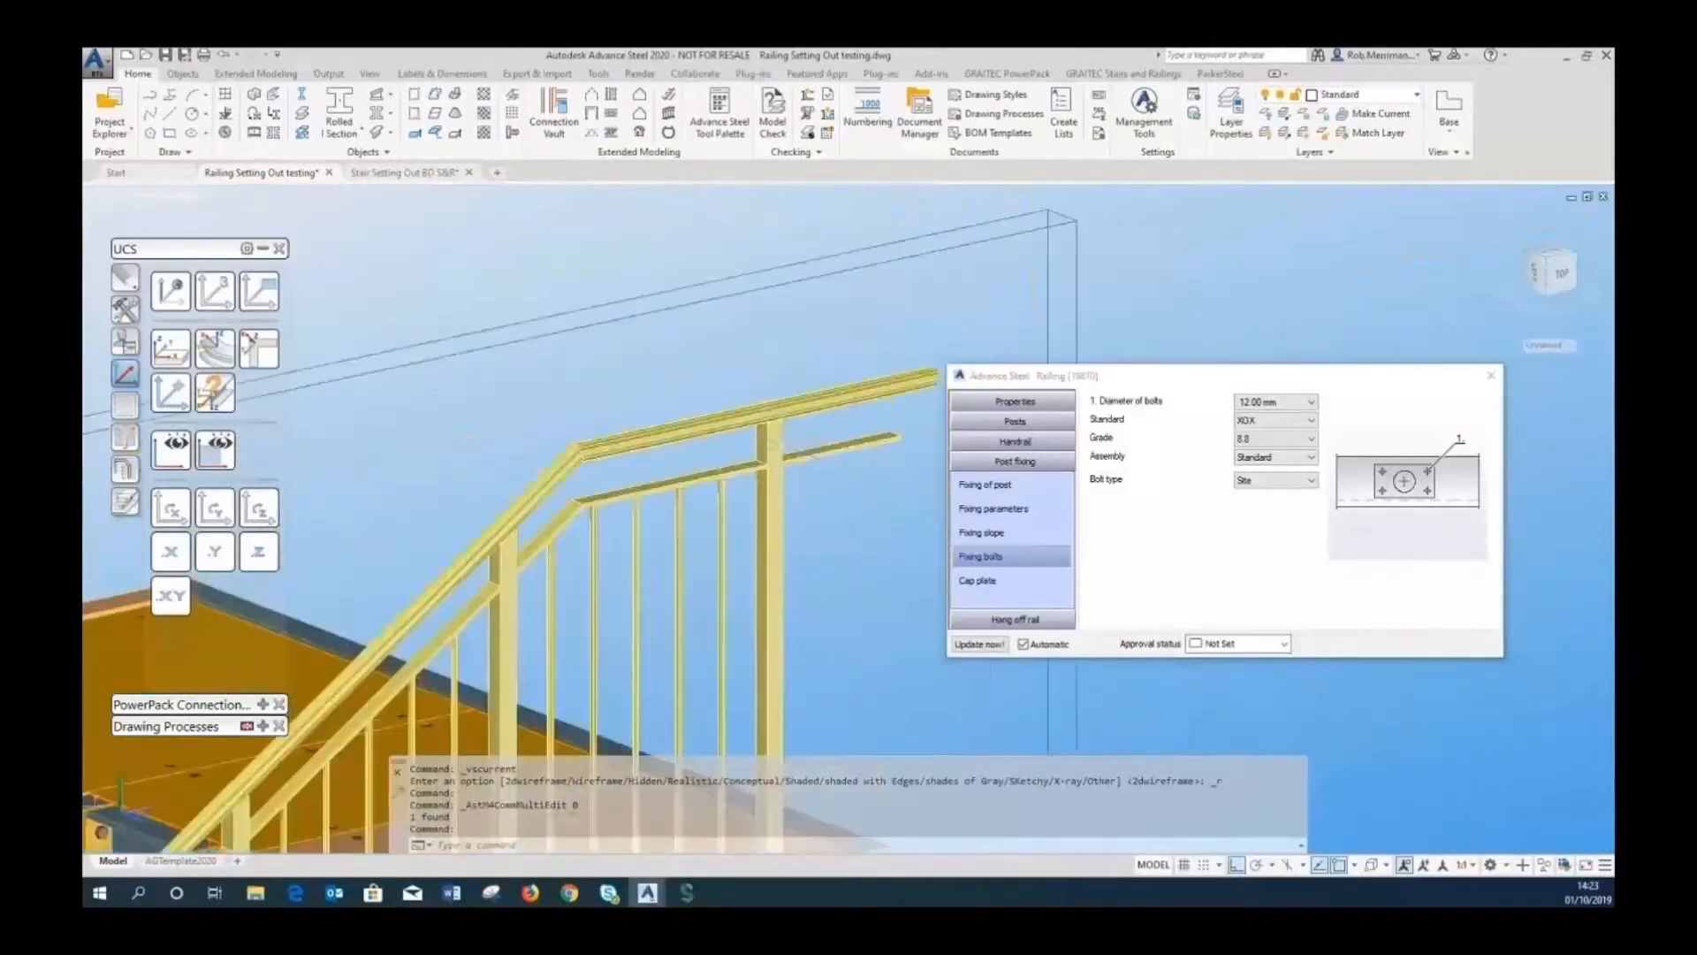
pyautogui.scroll(3, 766, 412)
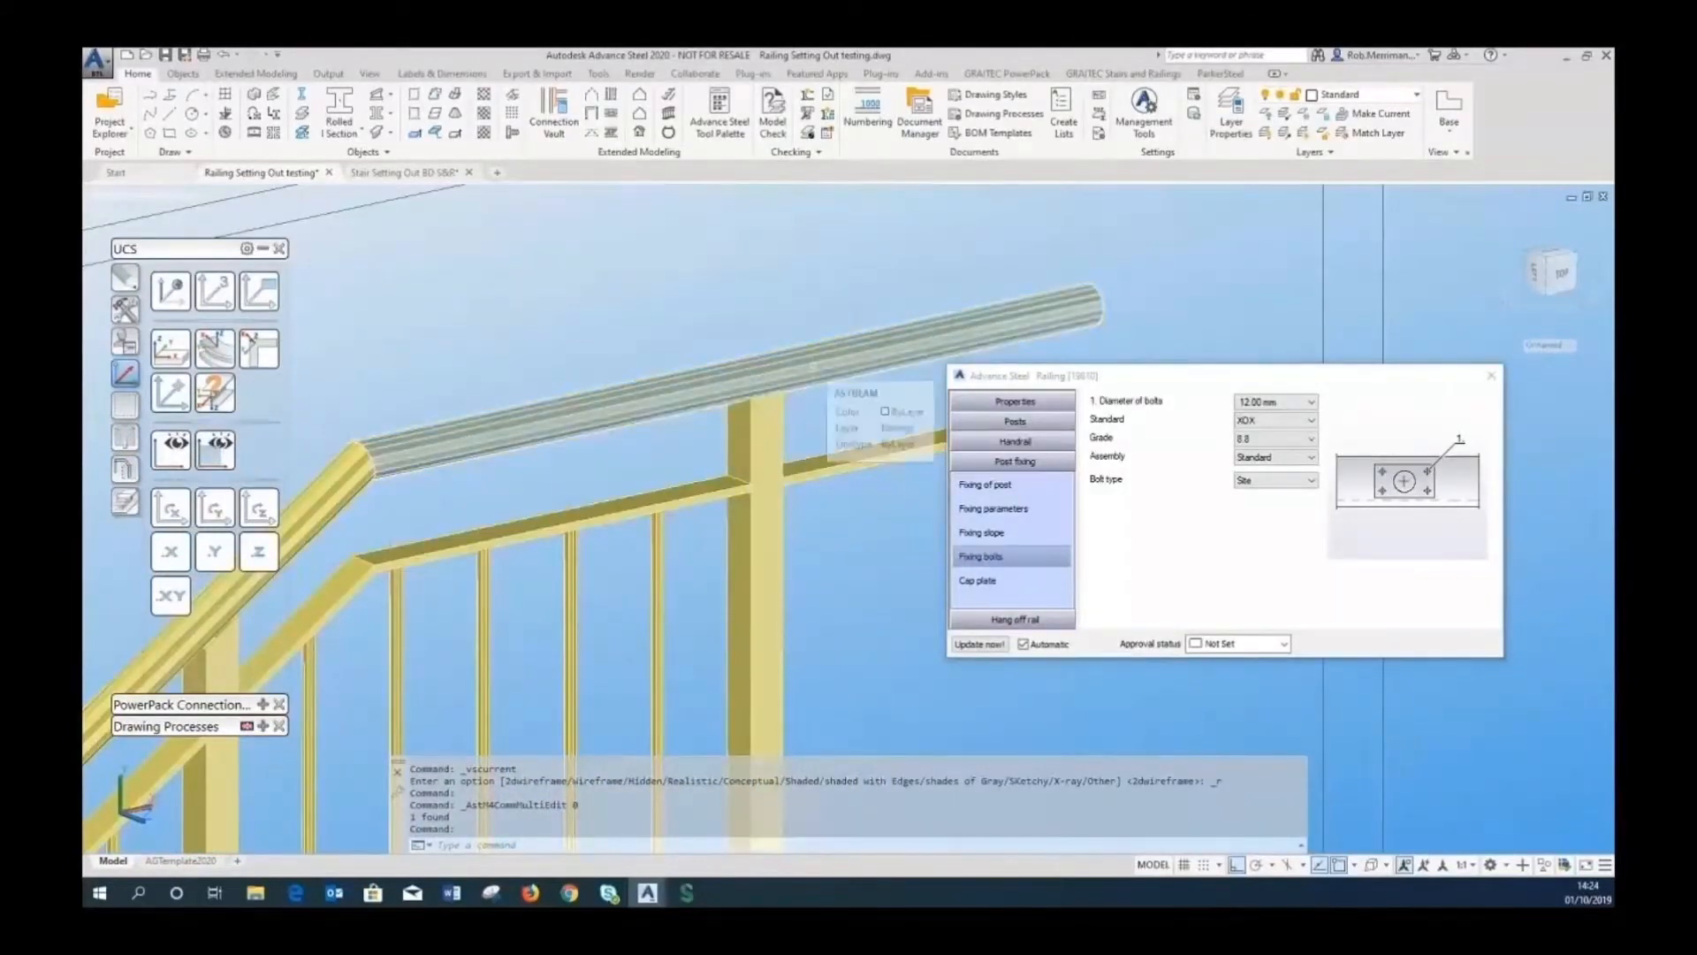
pyautogui.click(1035, 426)
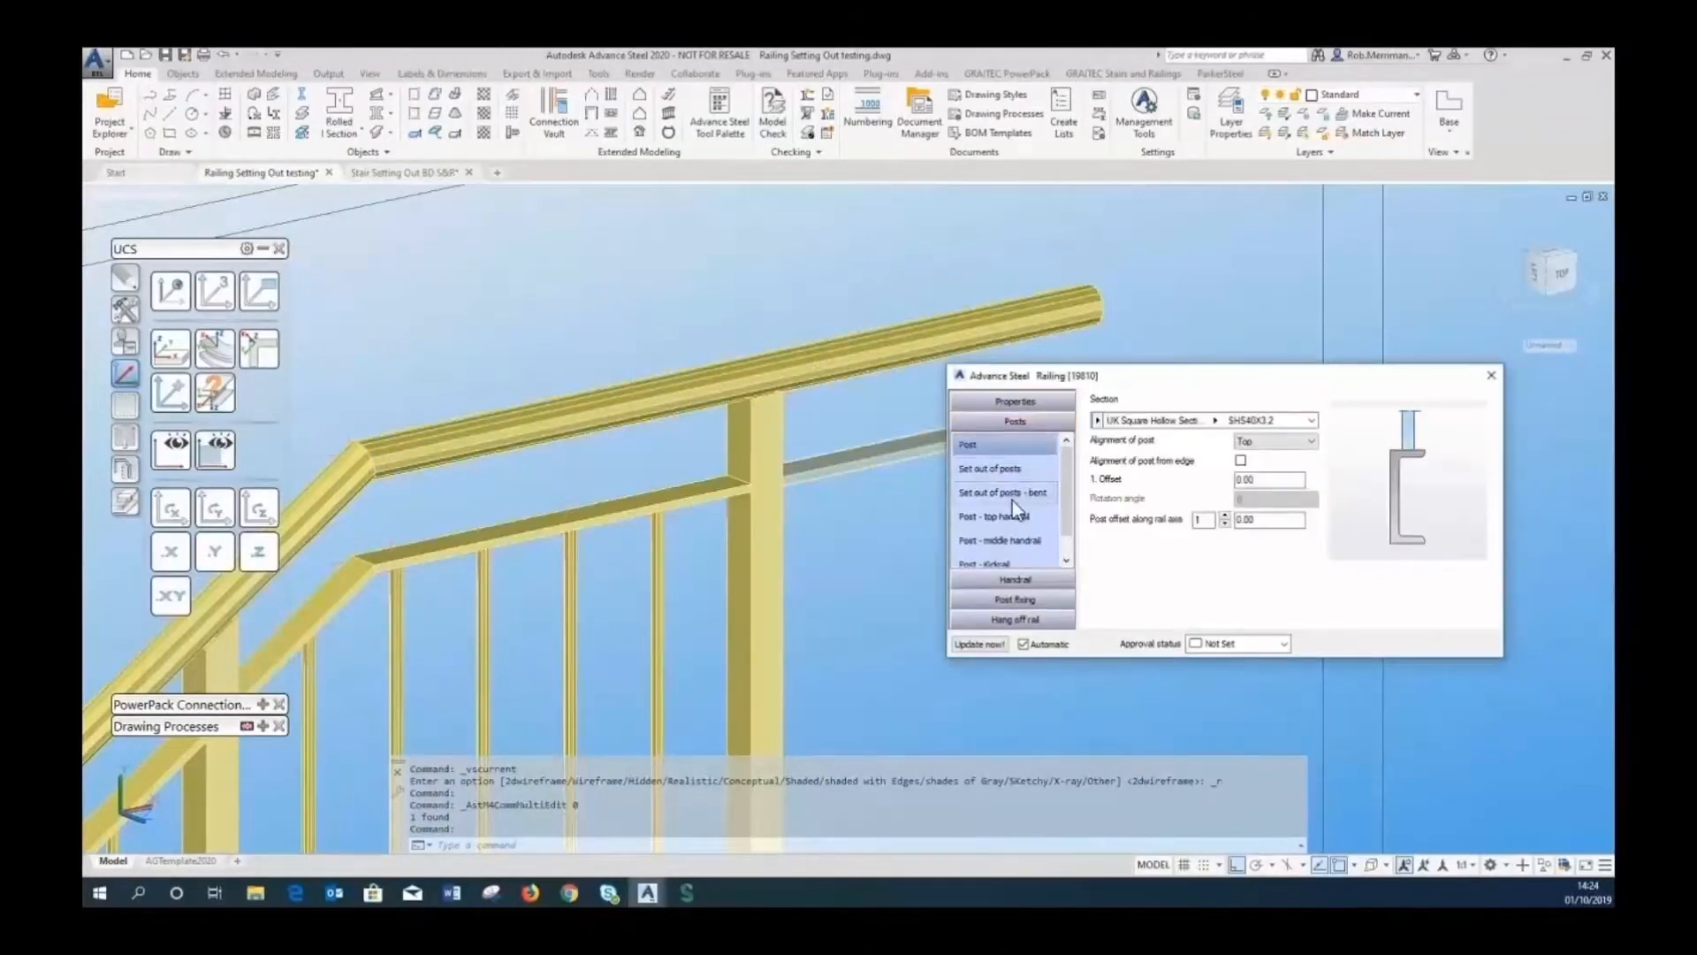
pyautogui.click(971, 521)
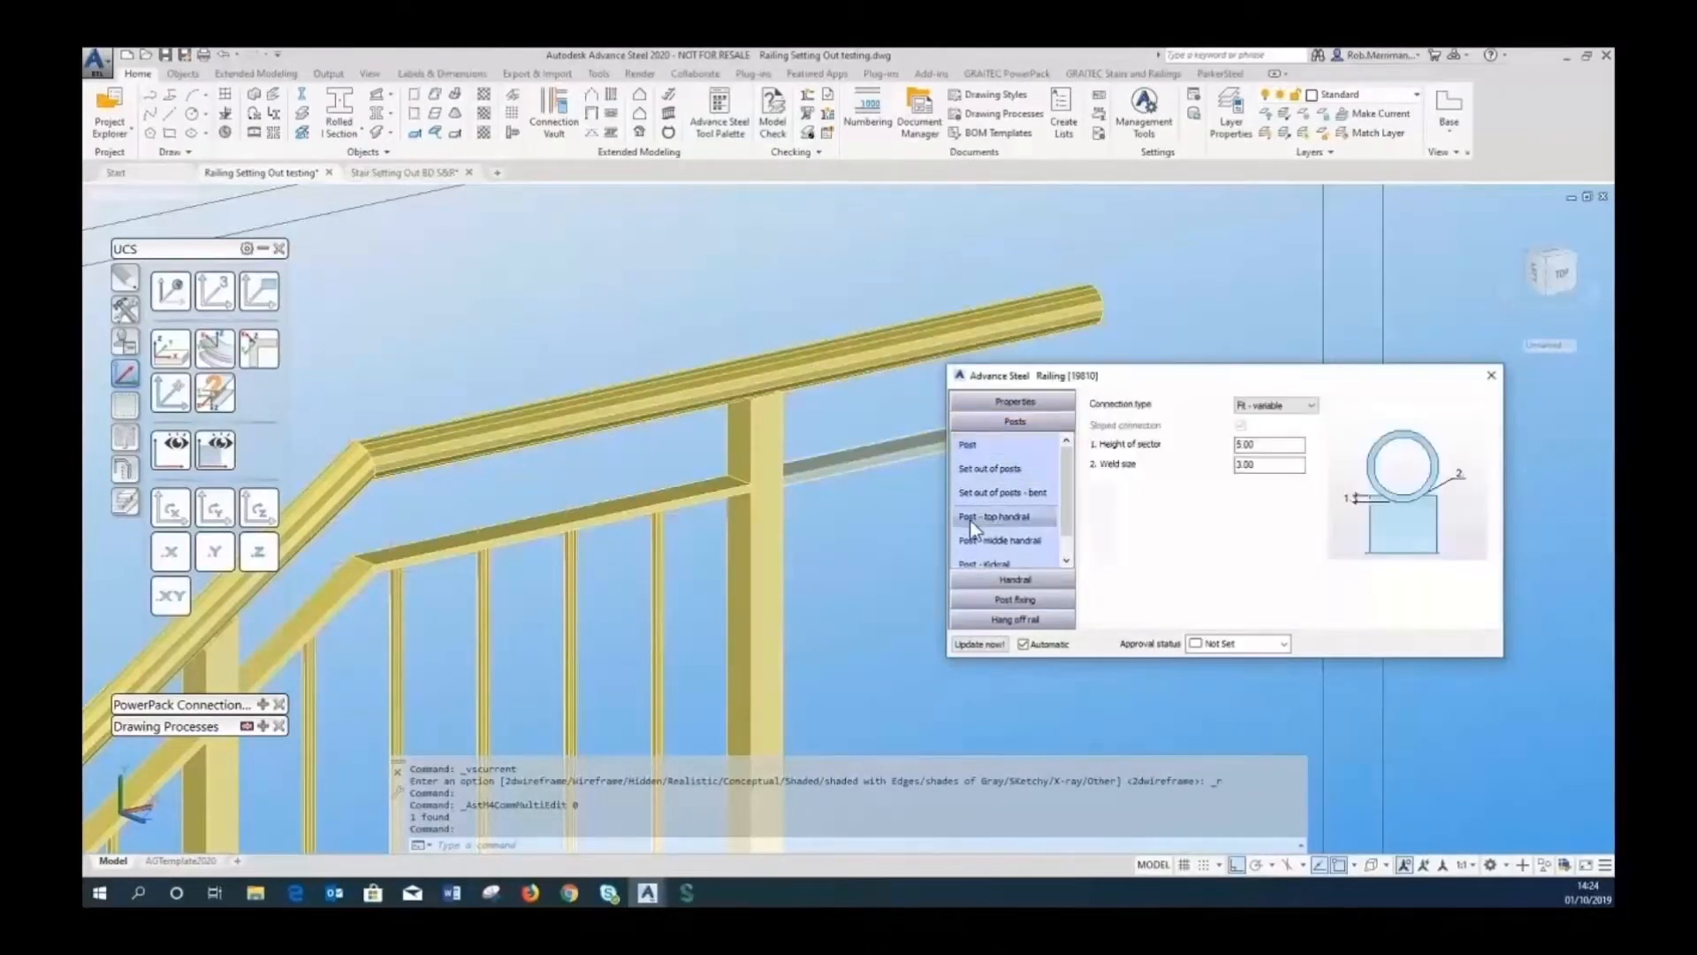
pyautogui.click(1265, 407)
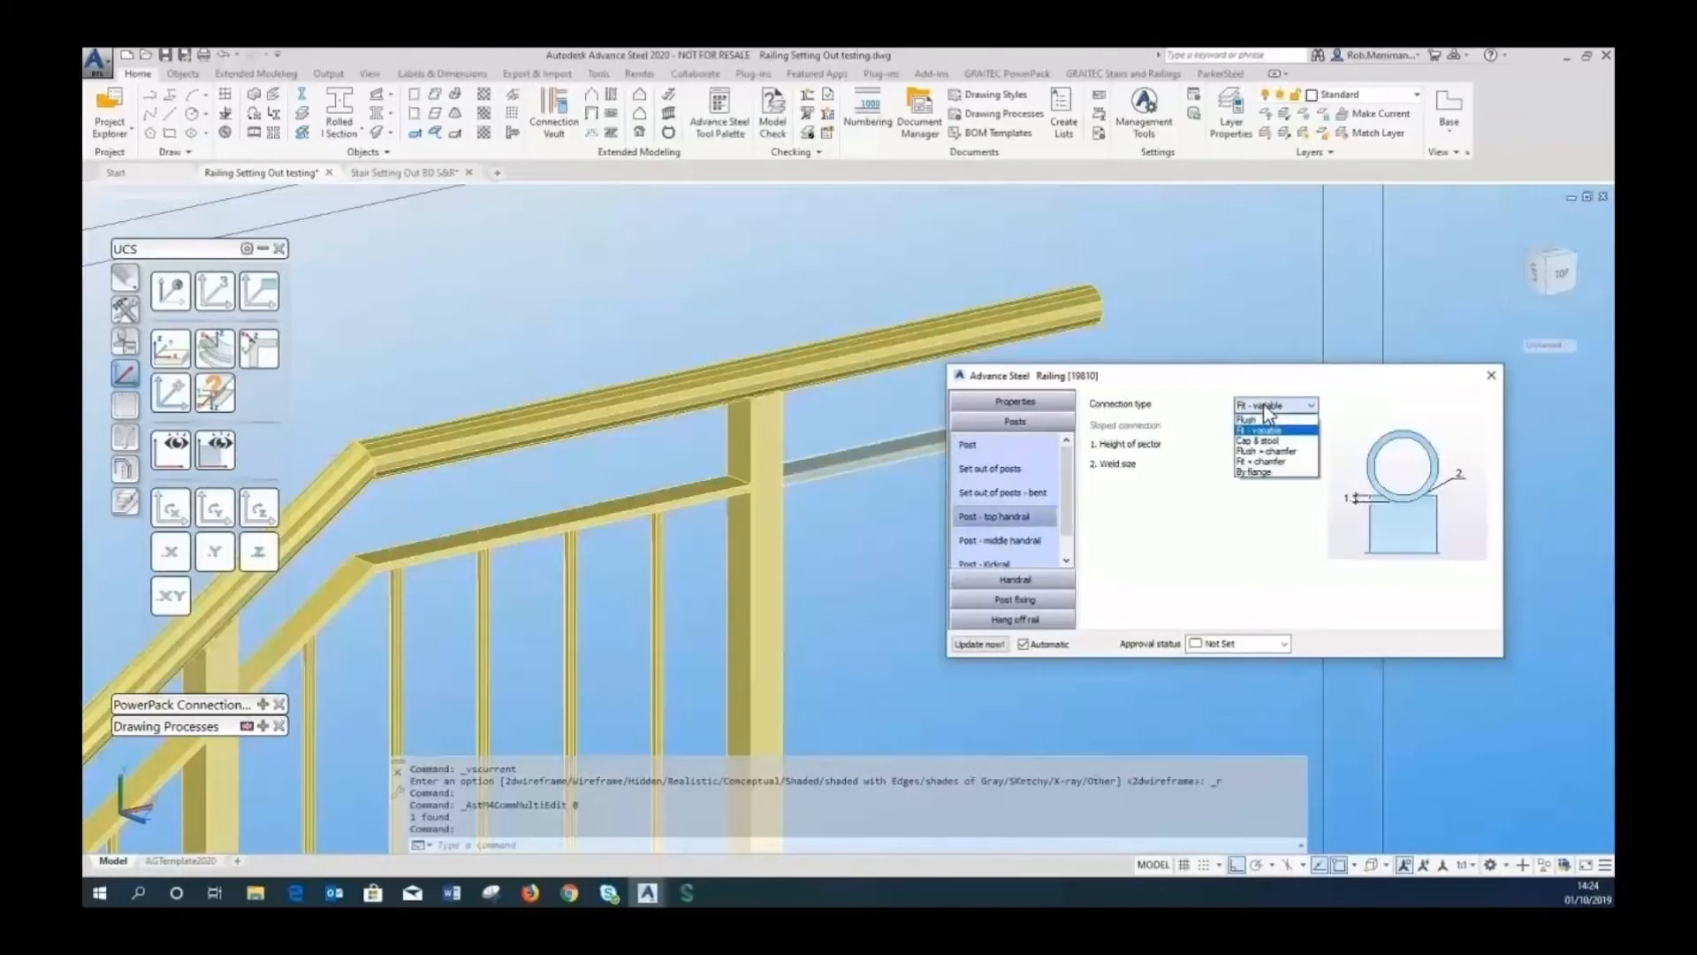
pyautogui.click(1273, 440)
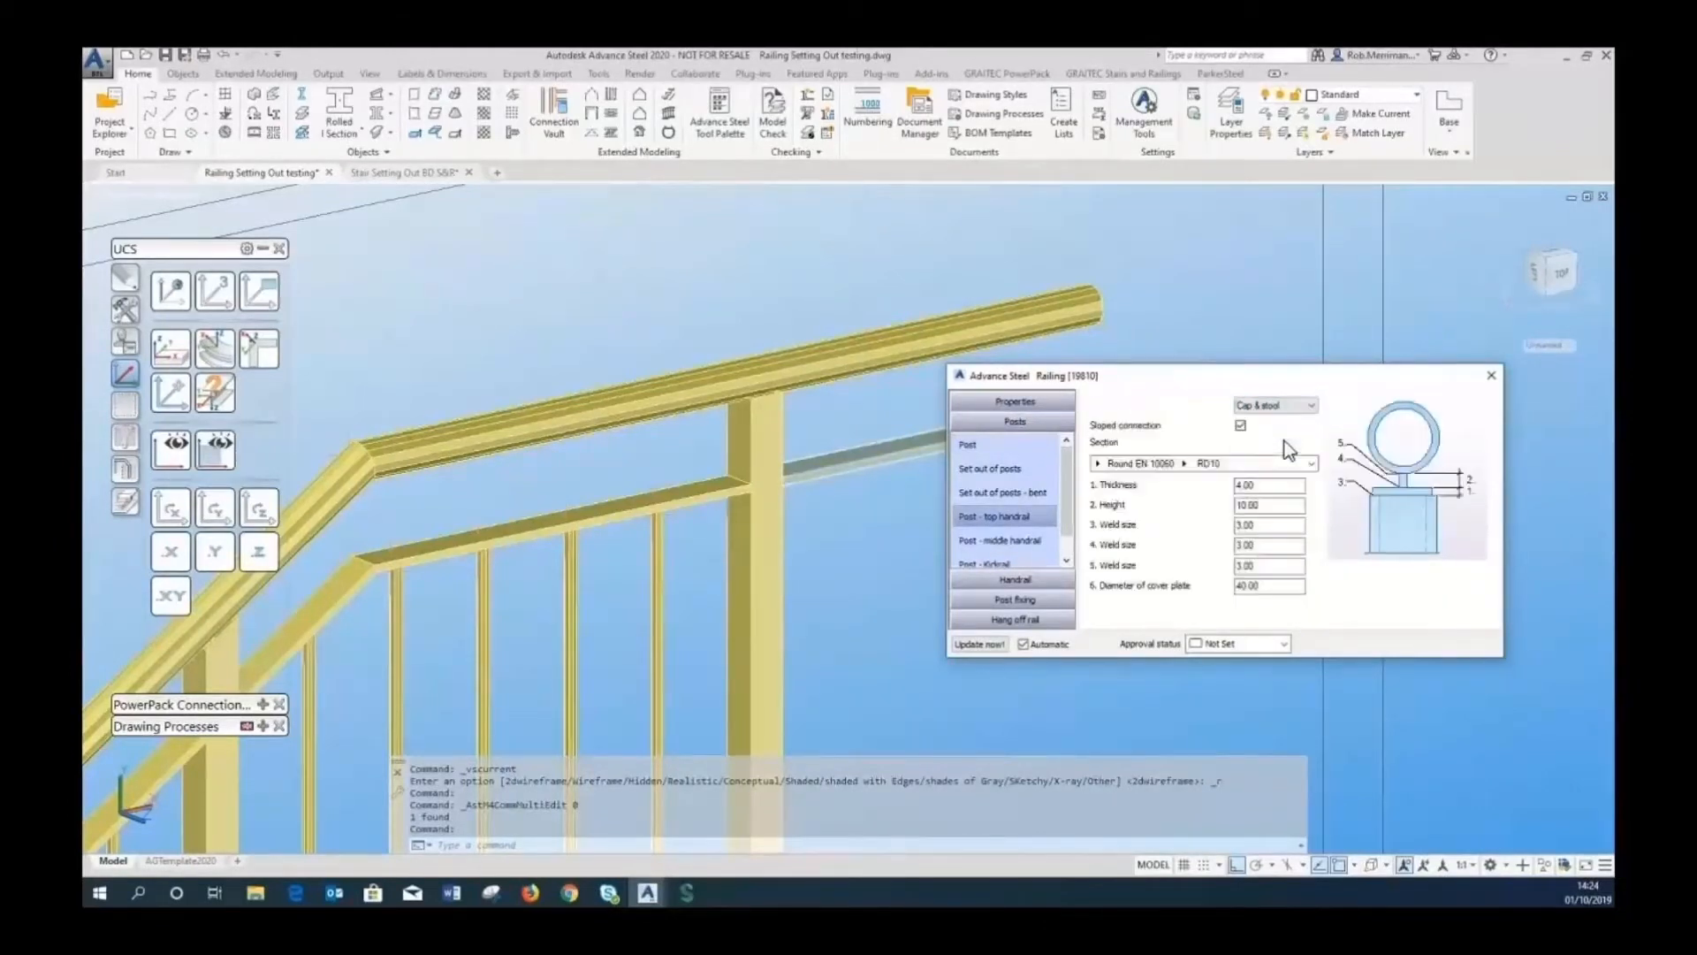
# Use an RD12 round section for the stub under the top handrail and set its height to 60 mm.
pyautogui.click(1183, 463)
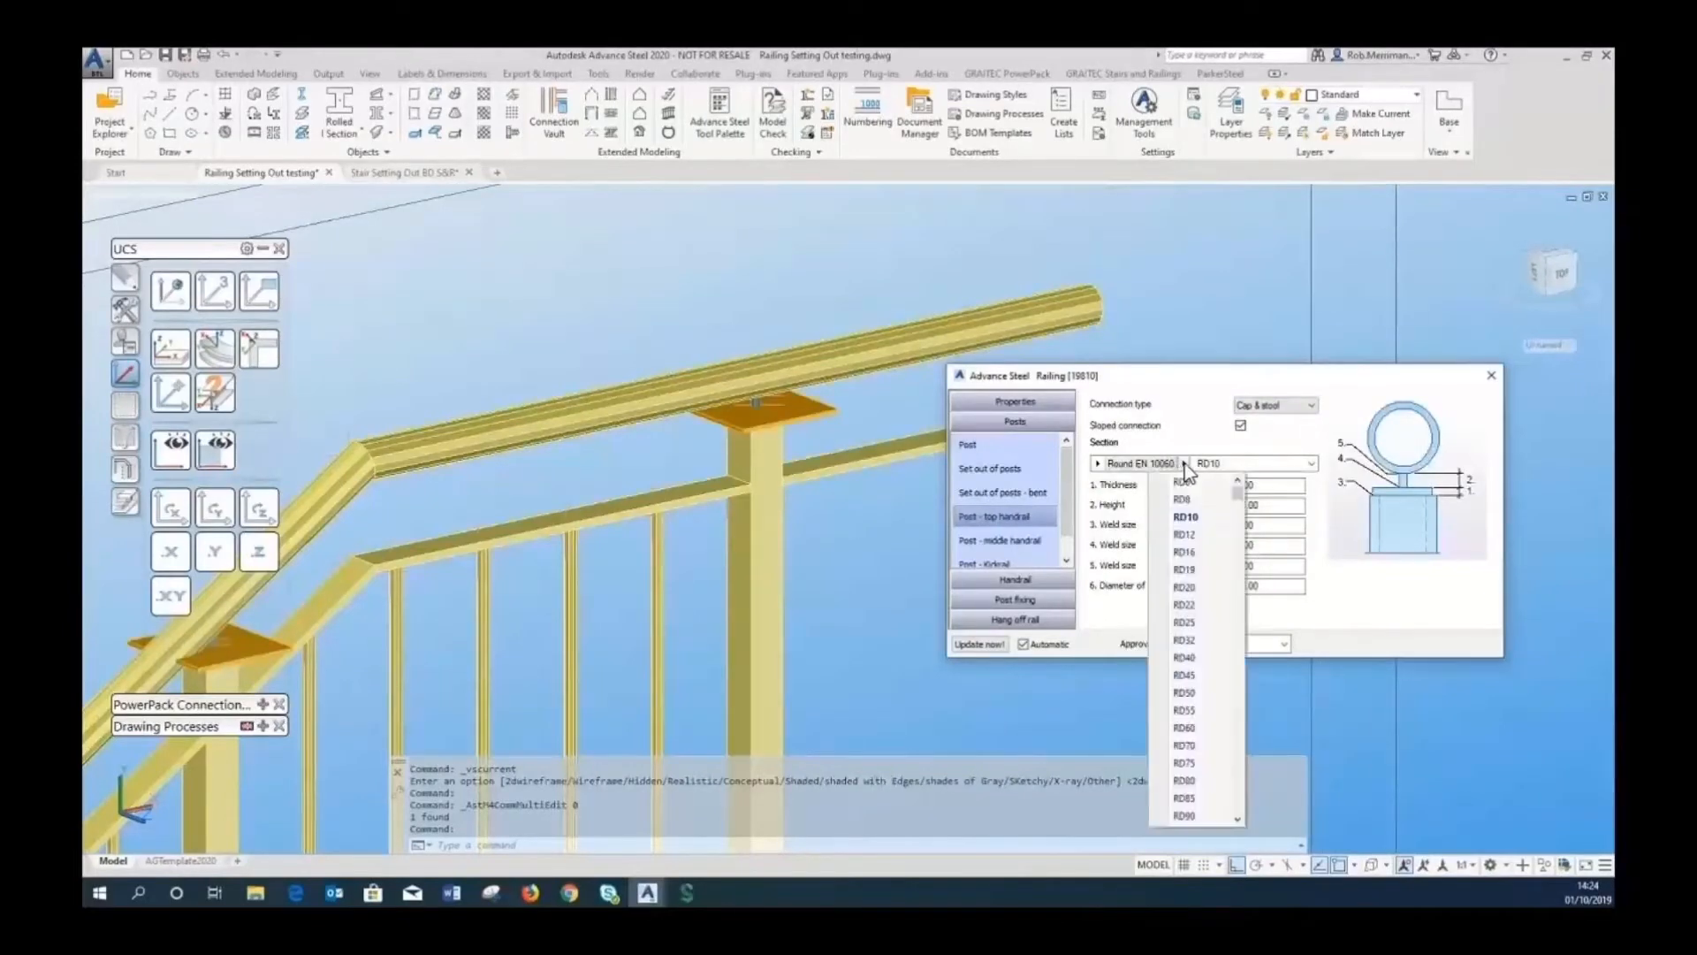
pyautogui.click(1188, 535)
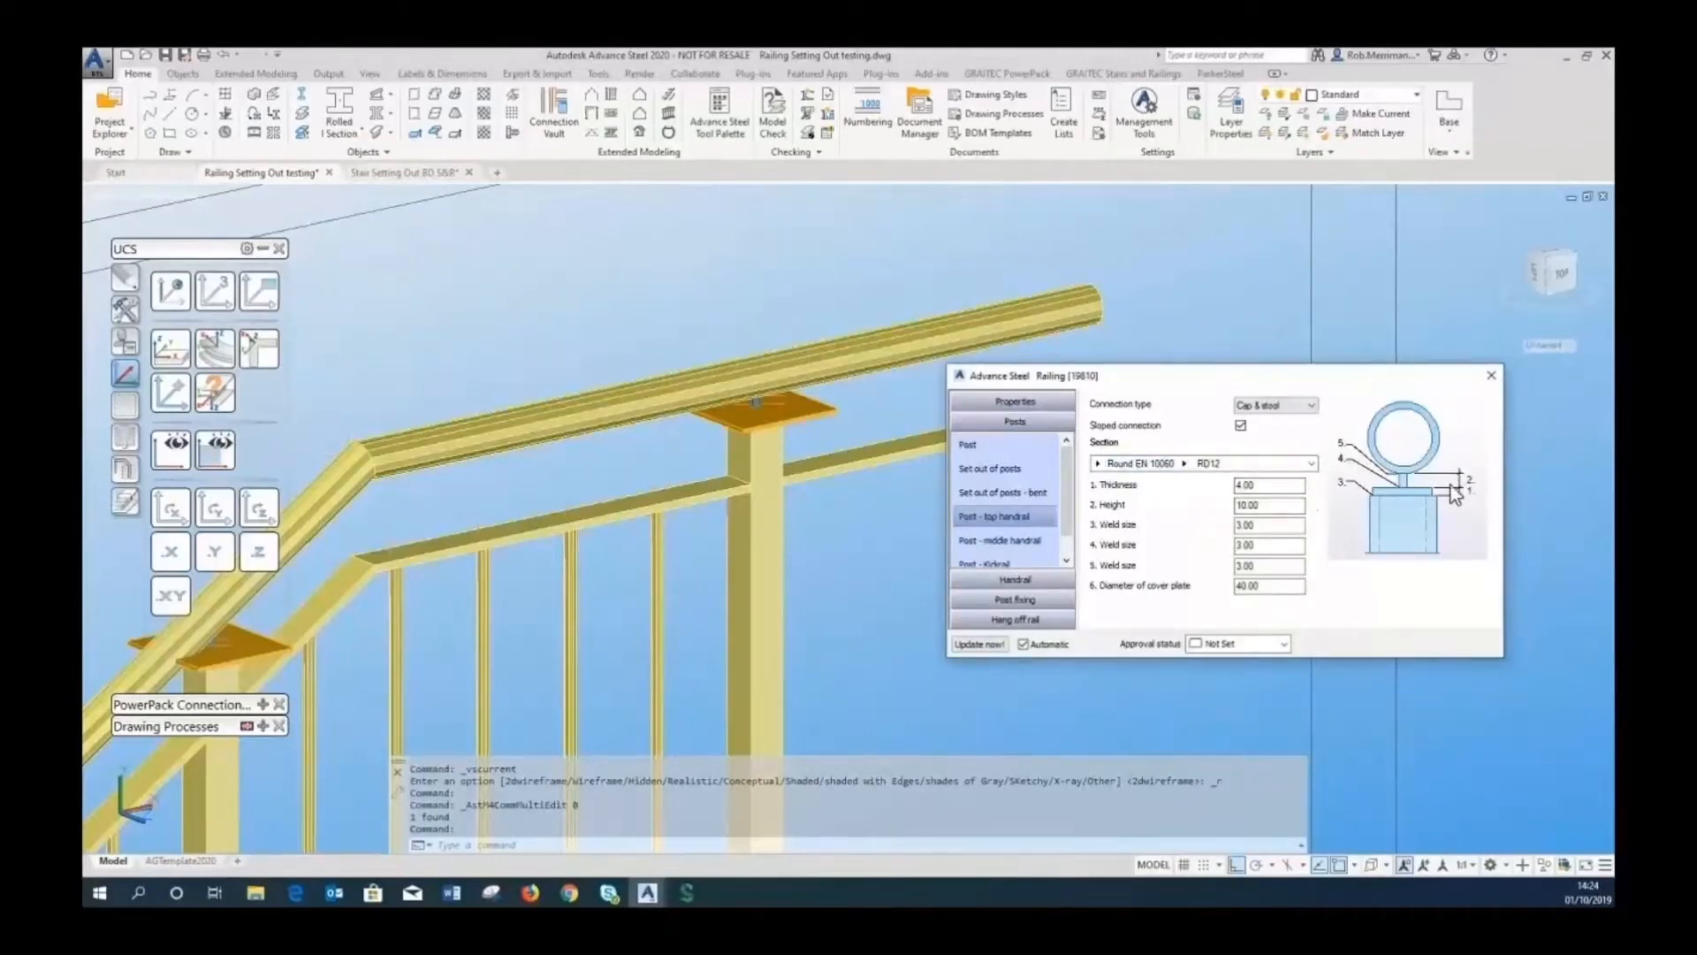
pyautogui.moveTo(1284, 505); pyautogui.dragTo(1188, 507)
pyautogui.write('60')
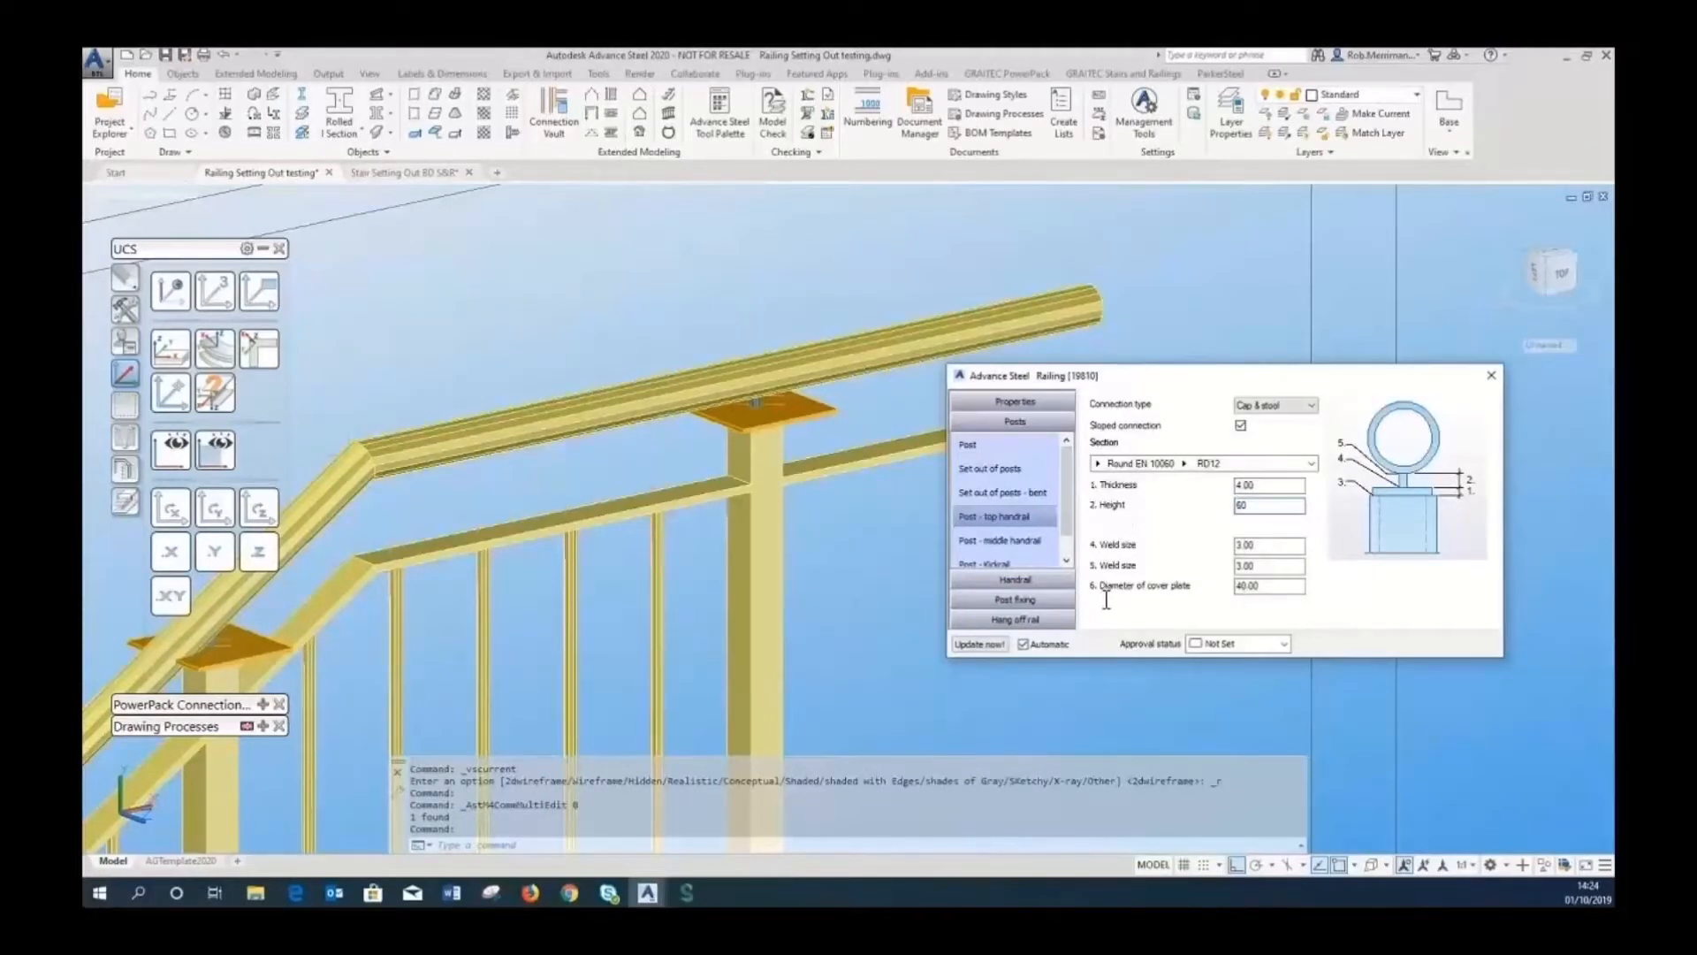
pyautogui.press('Tab')
# Set the diameter of the post's cover plate to 0.
pyautogui.click(1282, 586)
pyautogui.moveTo(1245, 593); pyautogui.dragTo(1195, 604)
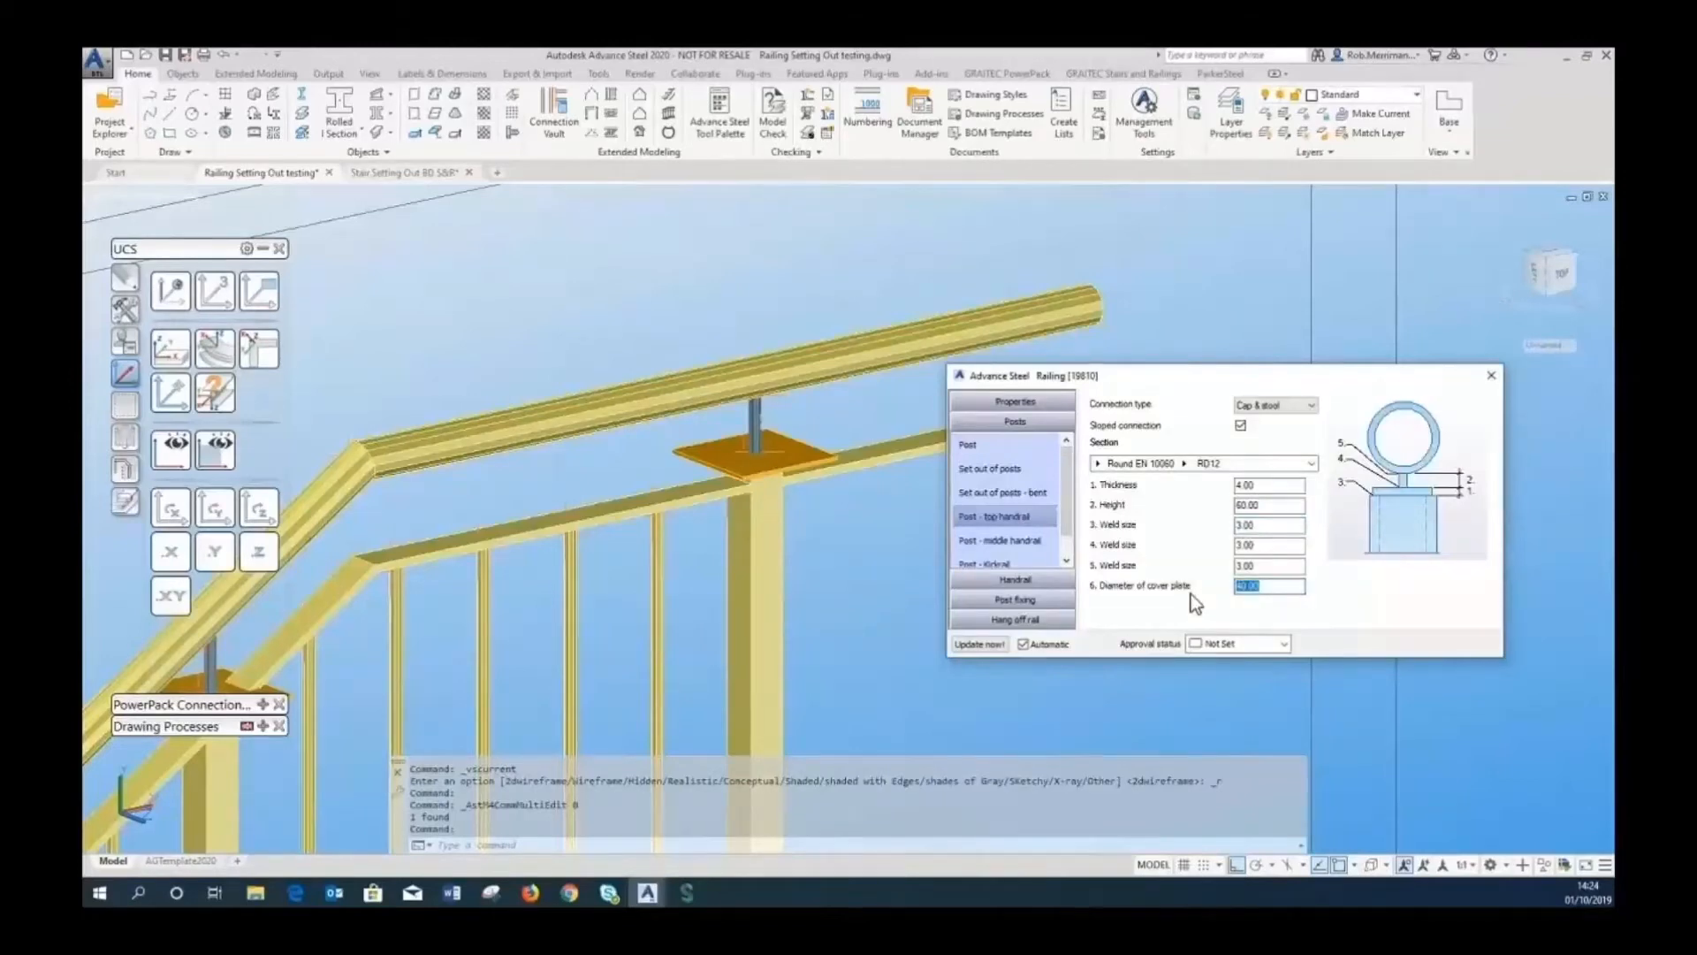
pyautogui.write('0')
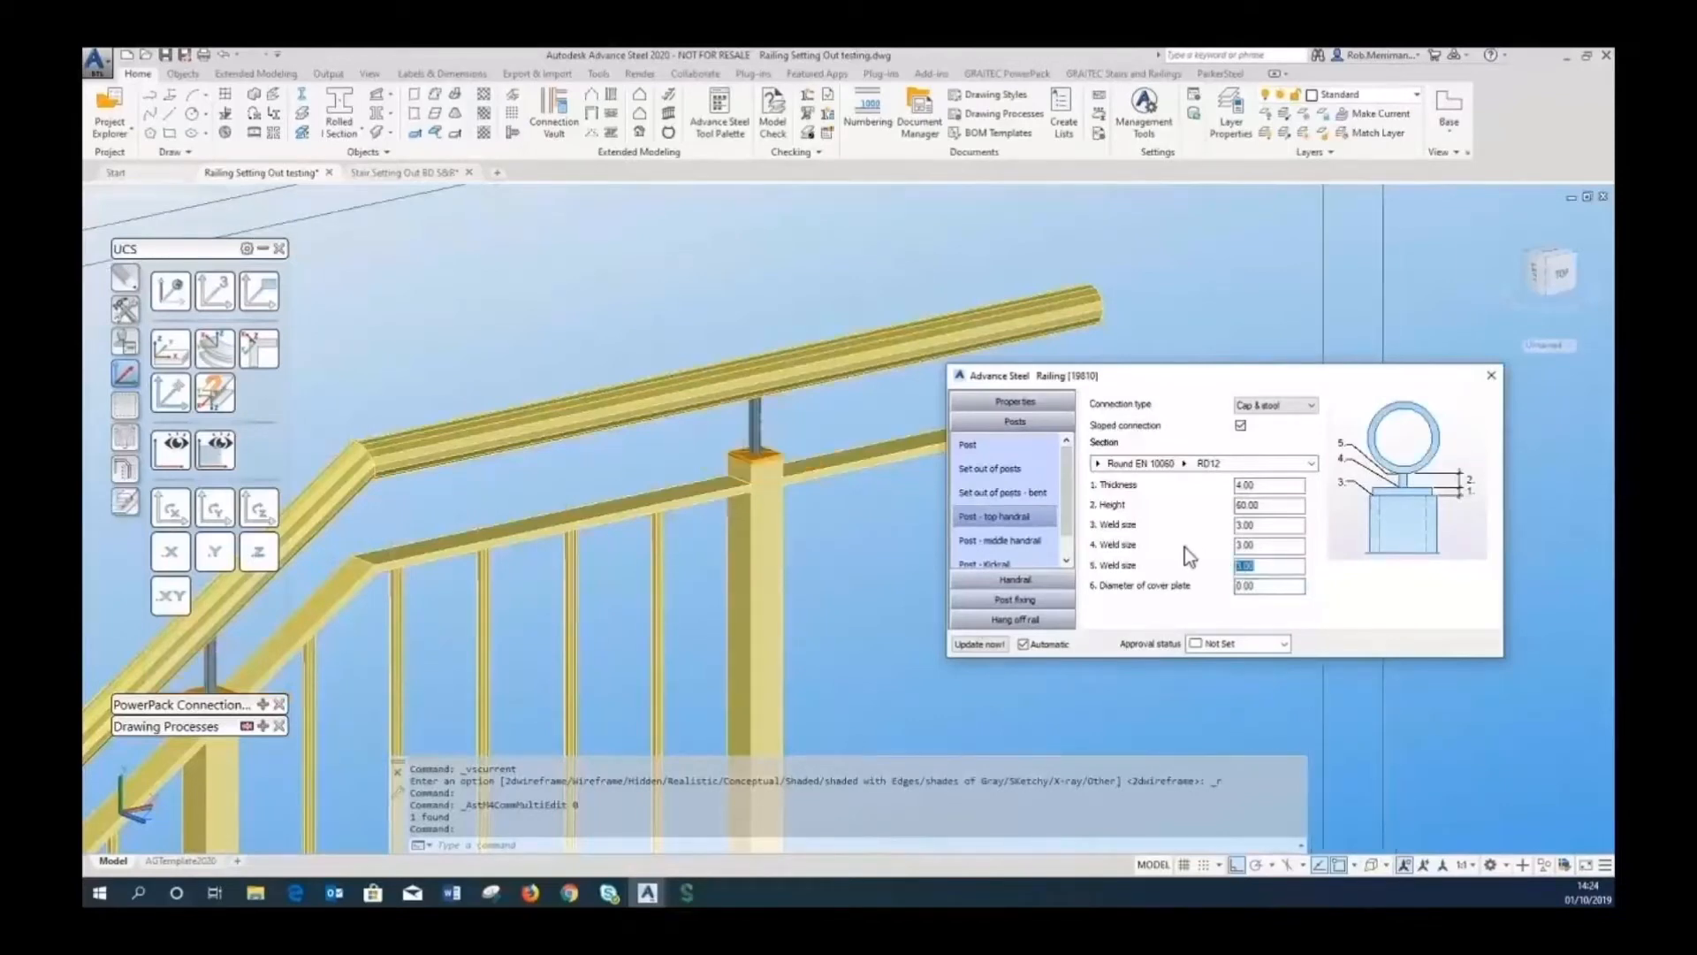
# Import the current railing's values into the railing library as a new entry.
pyautogui.click(1045, 403)
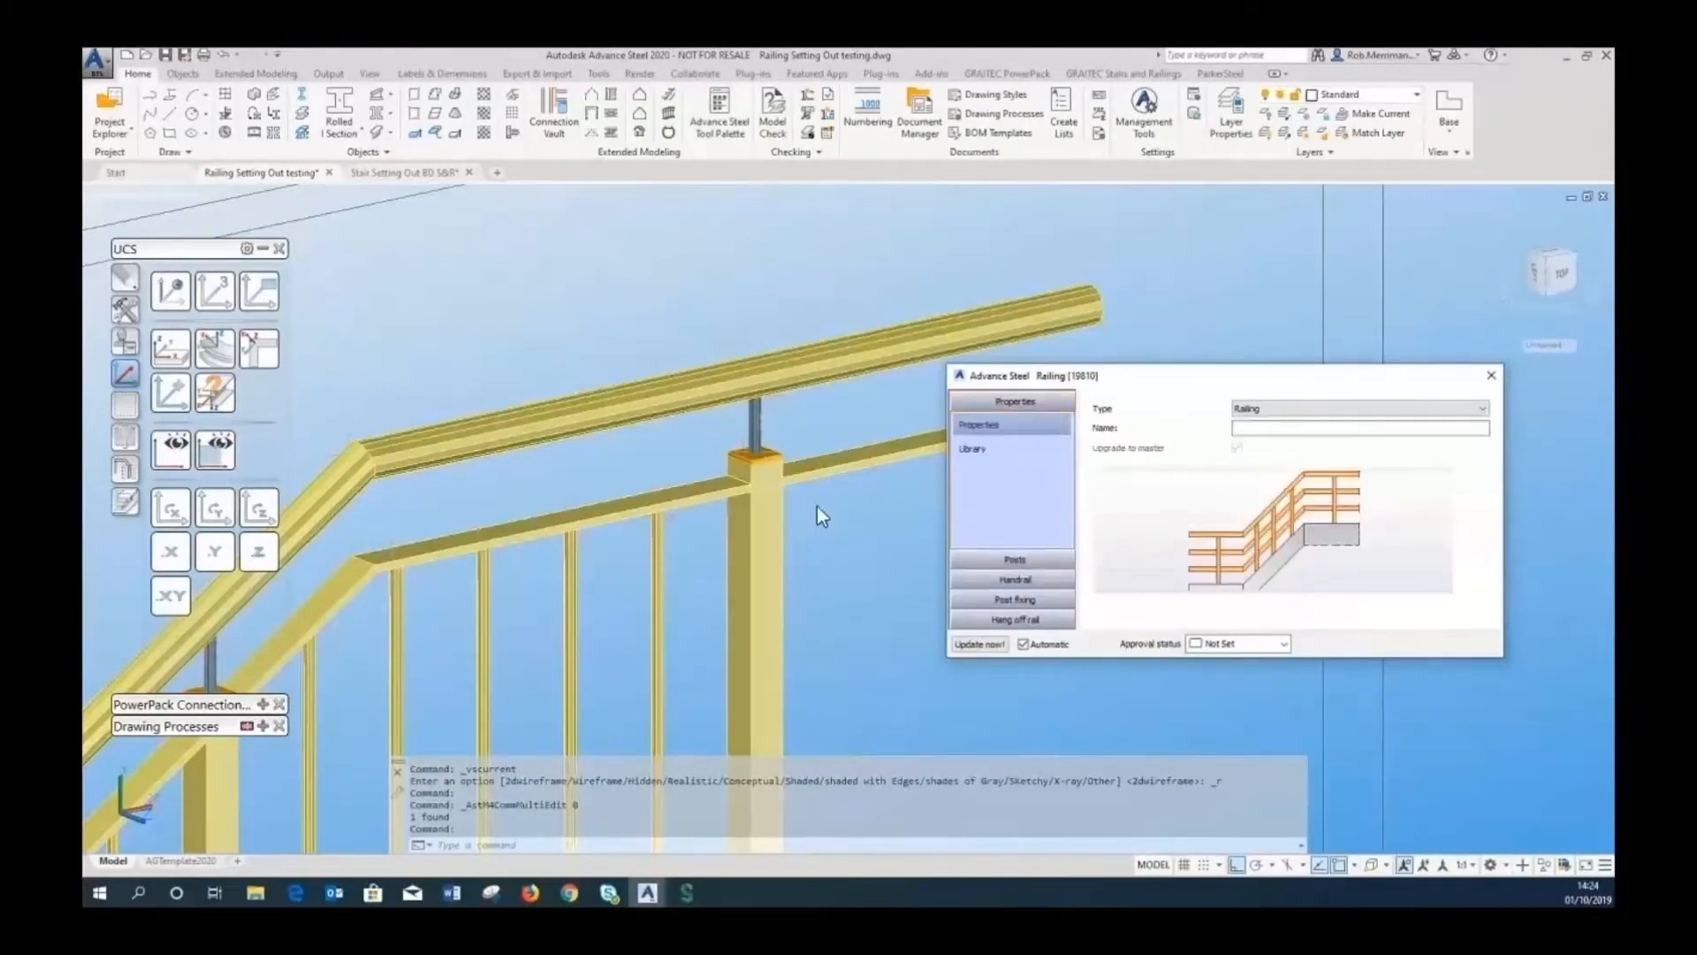
pyautogui.scroll(-5, 817, 506)
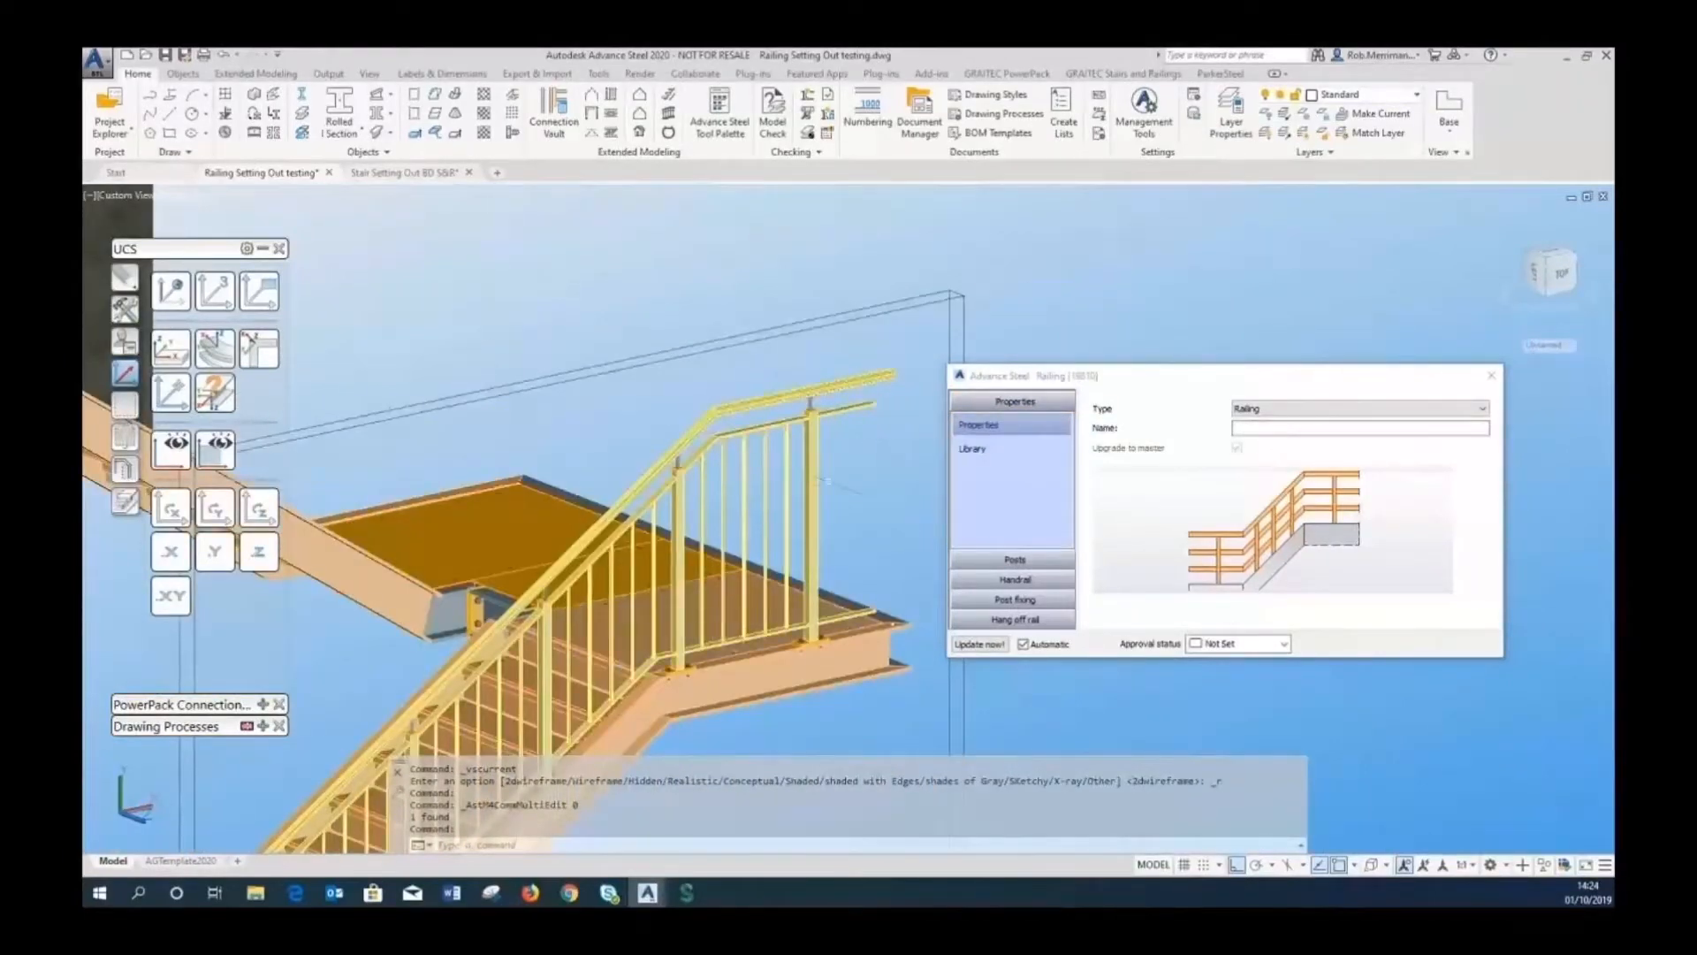
pyautogui.click(1029, 458)
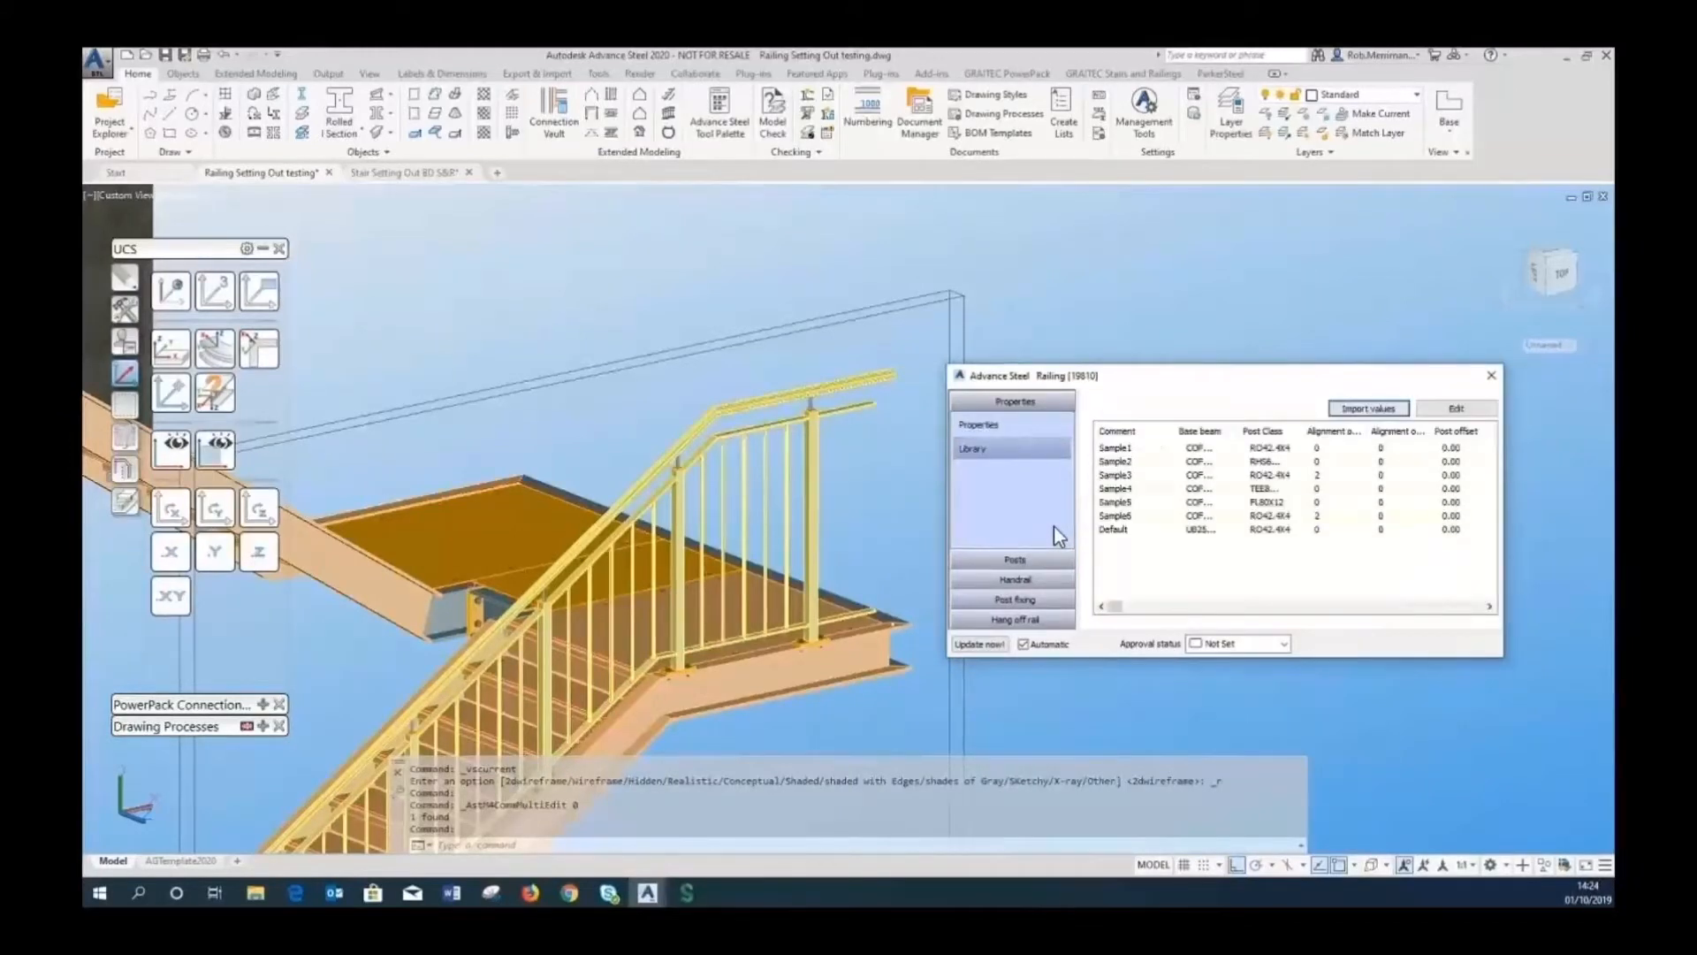
pyautogui.click(1386, 411)
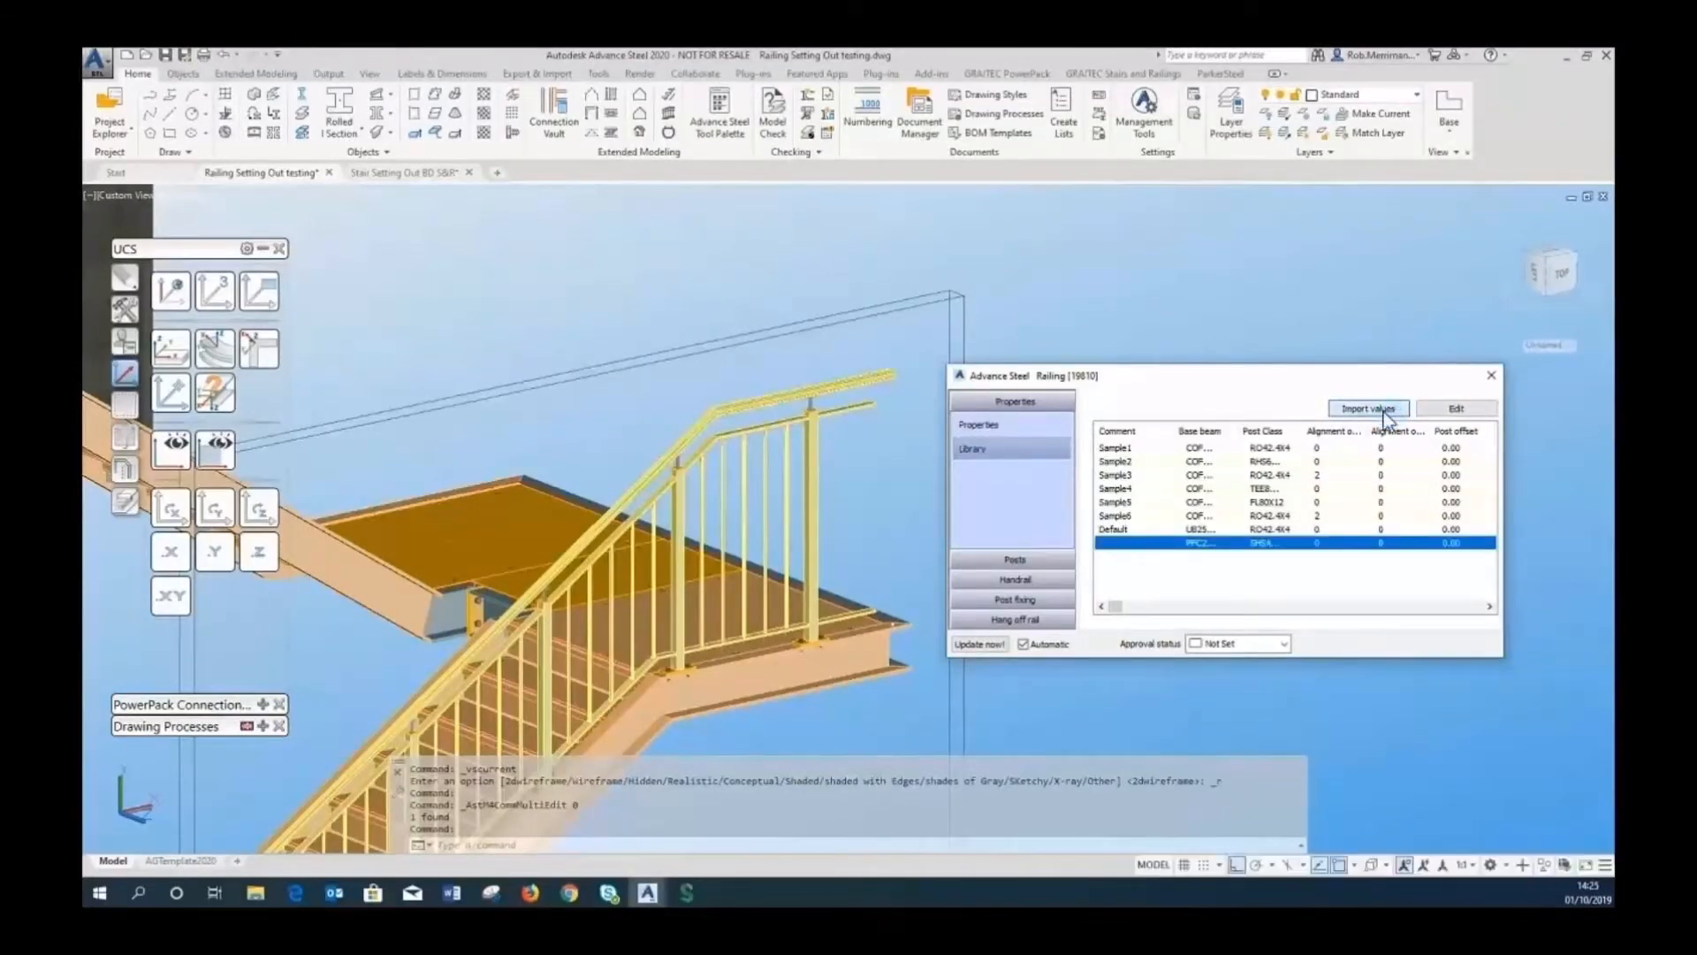
# Edit the new library entry's comment to "40 SHS Post Ø42 CHS HR 40x10 RR 12mm IF" and save the table.
pyautogui.click(1438, 409)
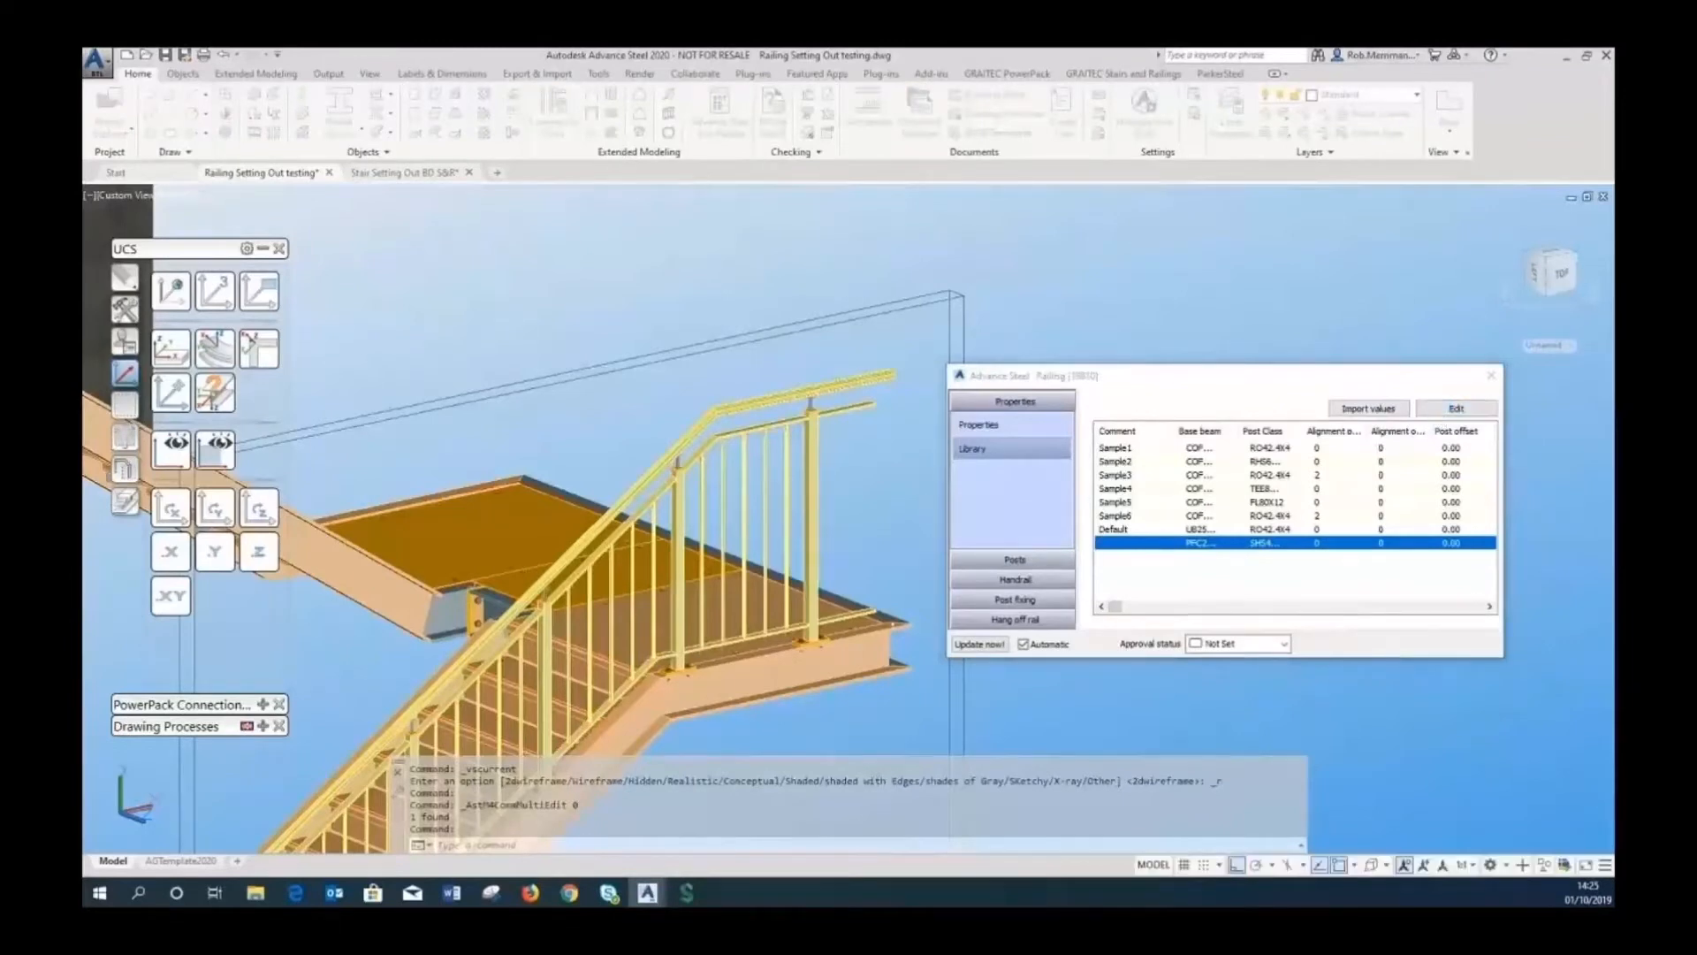
pyautogui.moveTo(834, 336); pyautogui.dragTo(908, 332)
pyautogui.click(475, 493)
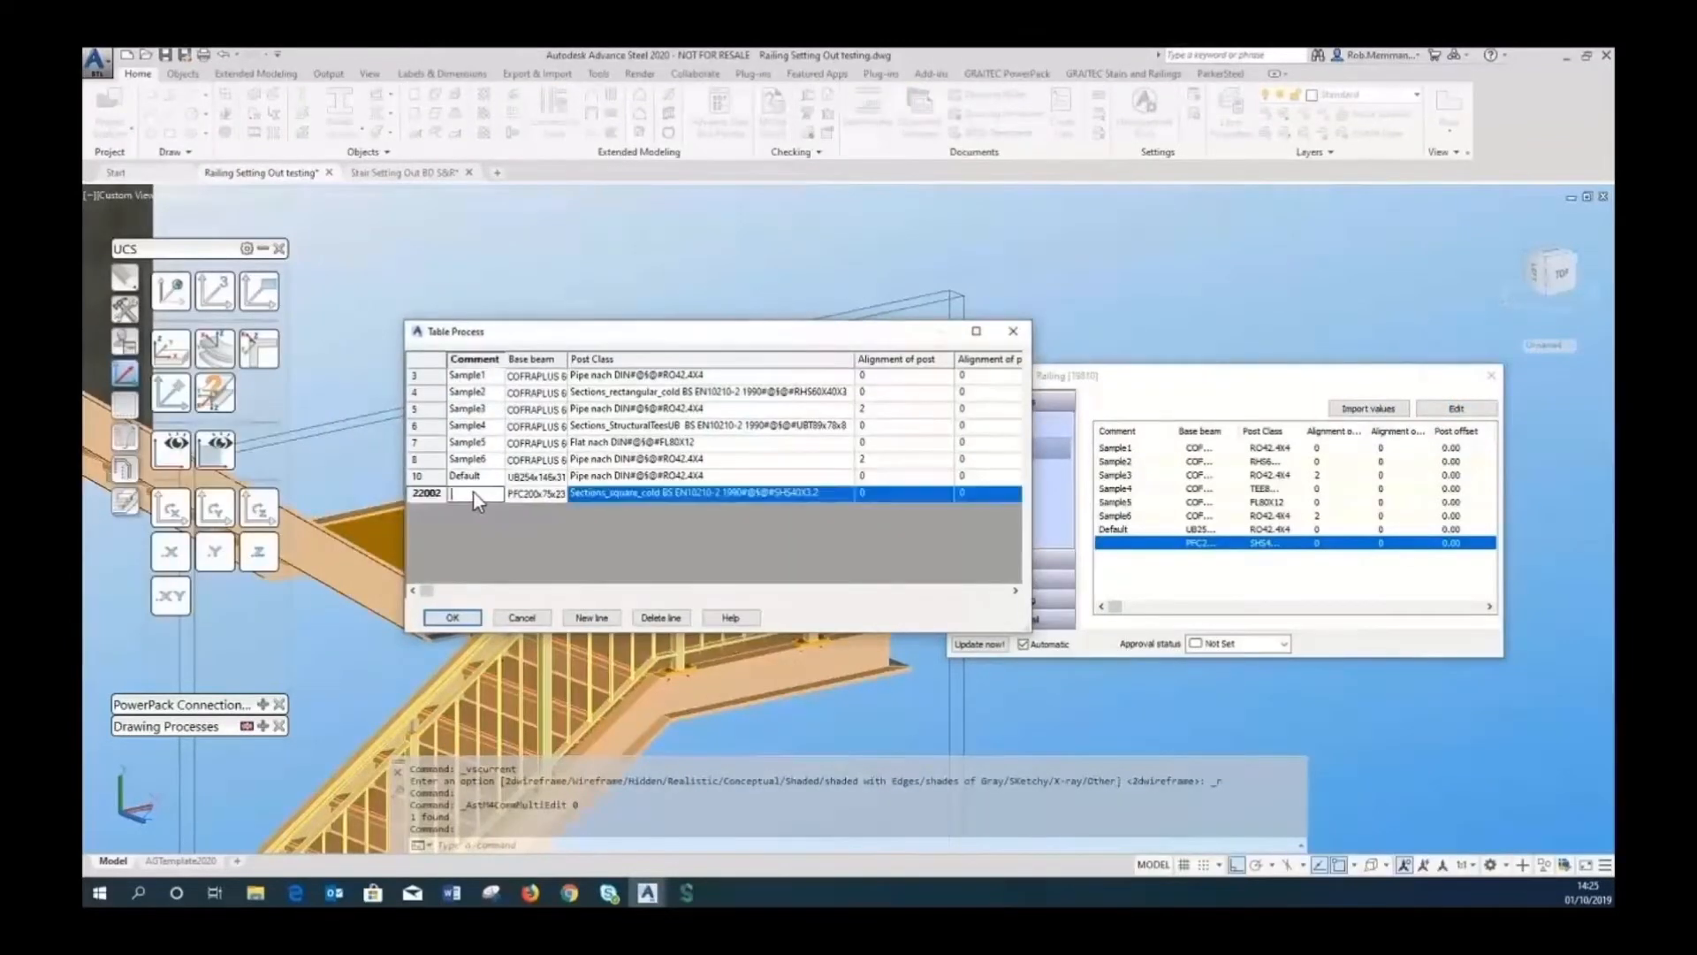
pyautogui.write('40 SHS')
pyautogui.write(' Post')
pyautogui.write(' Defa')
pyautogui.write('ult')
pyautogui.write(' HR ')
pyautogui.write('40x10 R')
pyautogui.write('R')
pyautogui.write(' 12')
pyautogui.write('mm (')
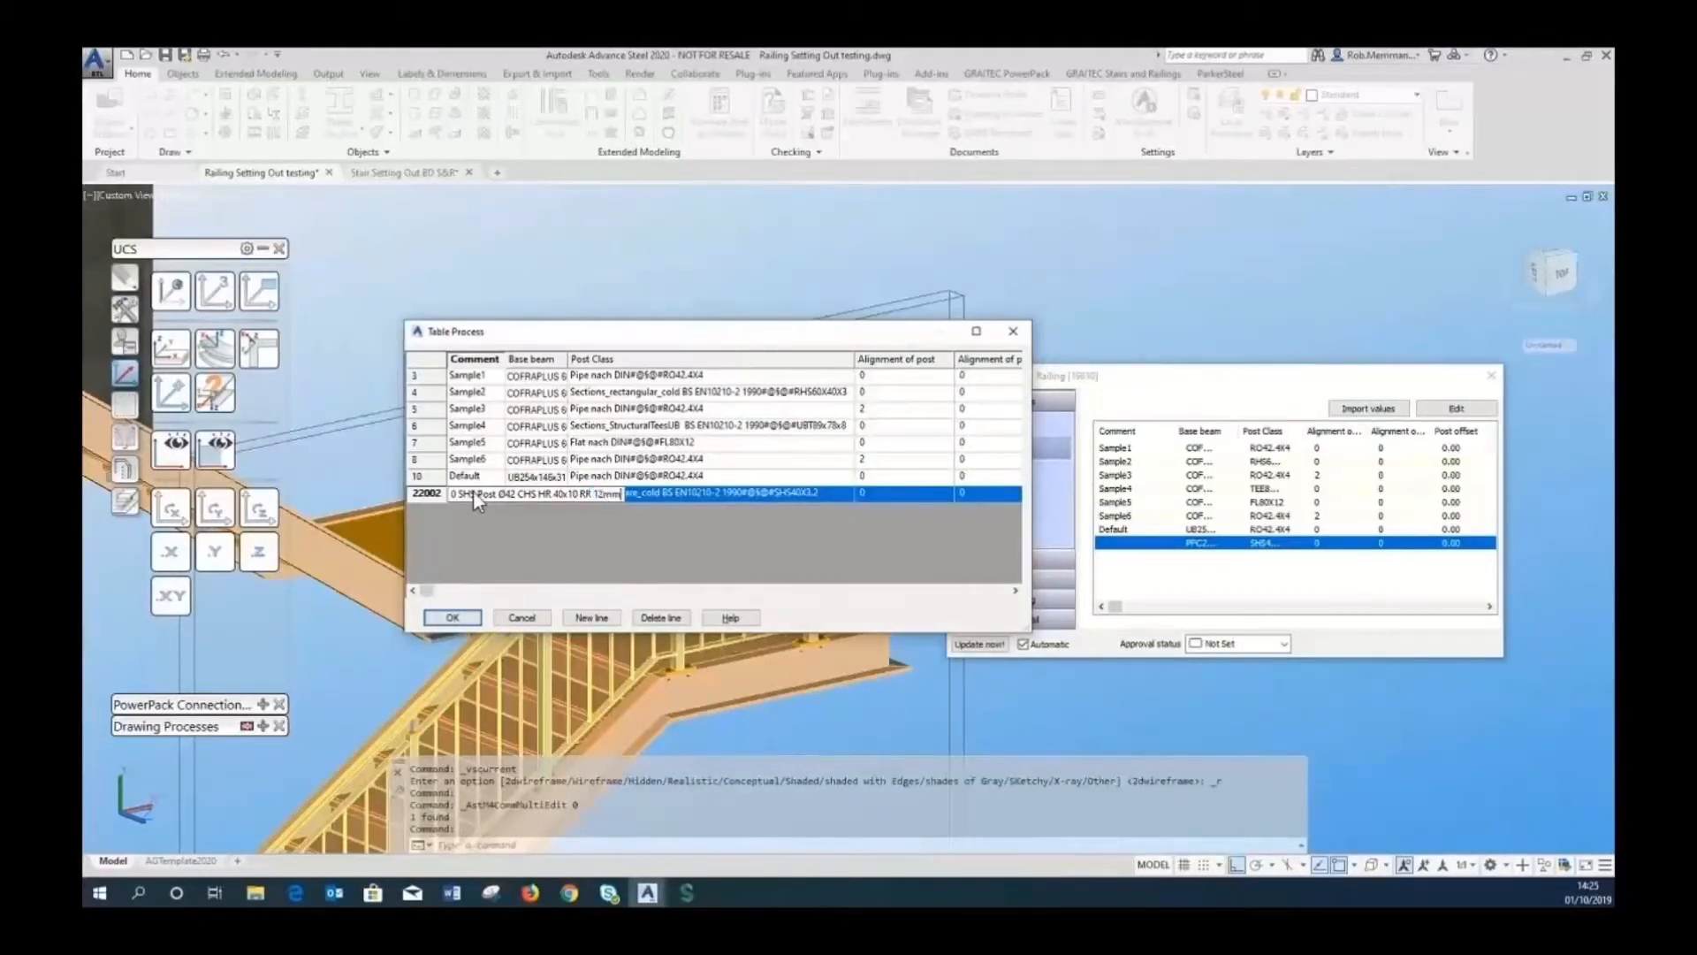
pyautogui.write(')')
pyautogui.press('Return')
pyautogui.moveTo(505, 358); pyautogui.dragTo(693, 363)
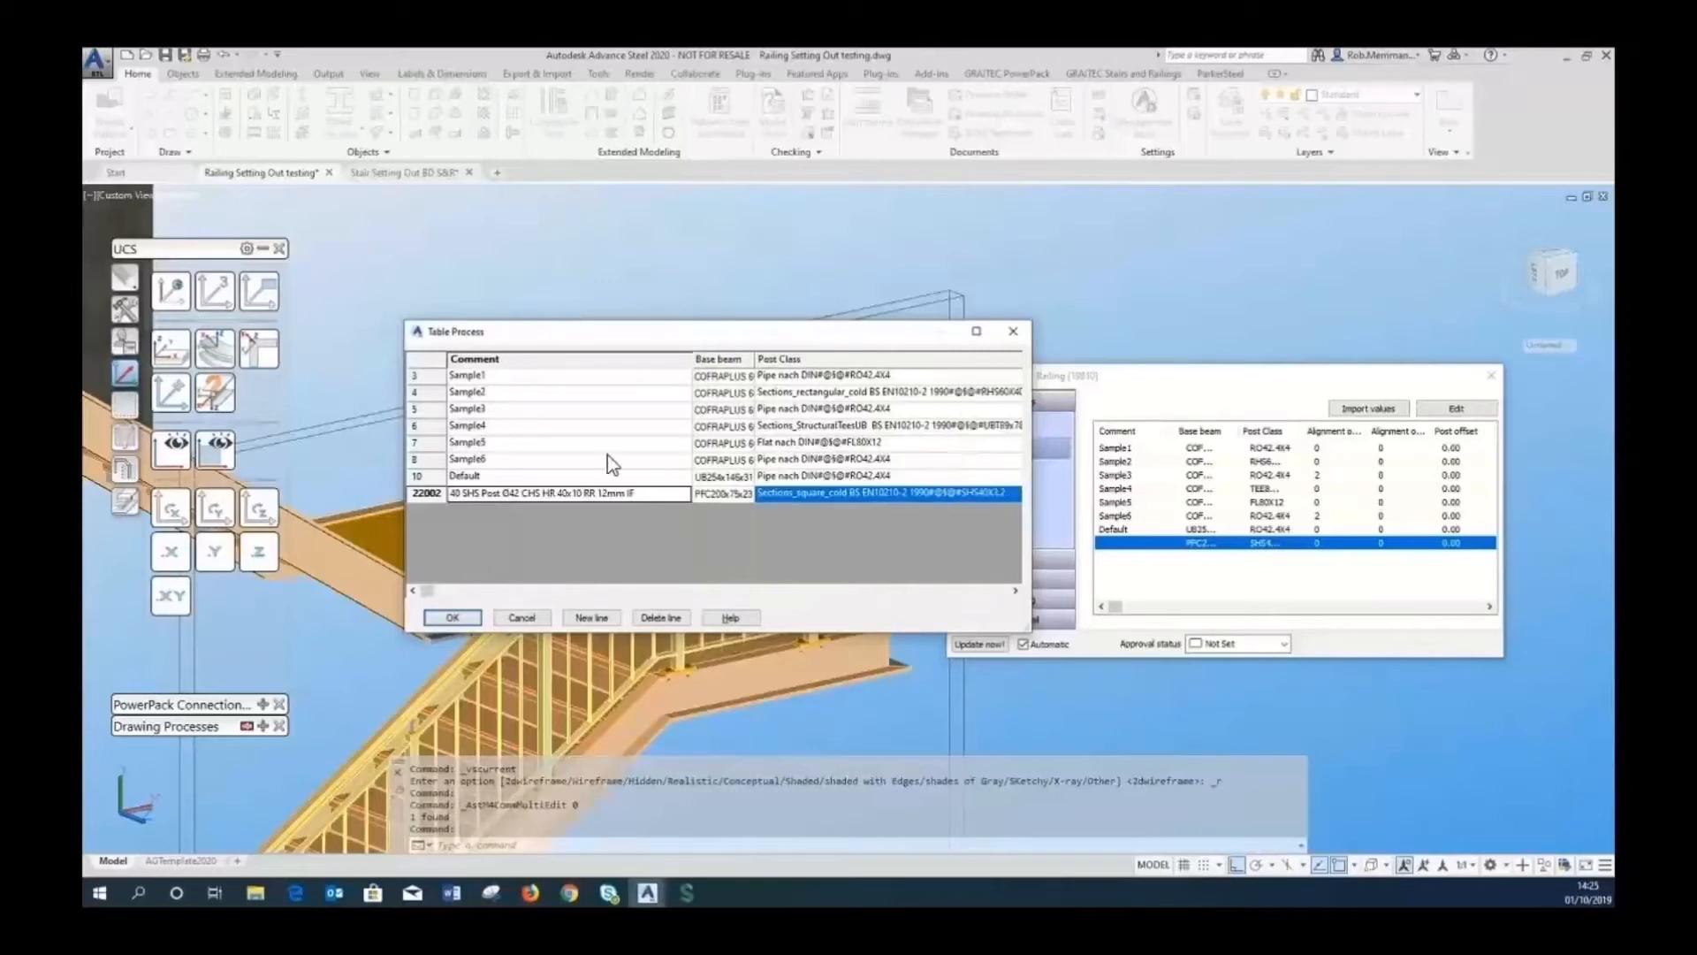
pyautogui.click(451, 618)
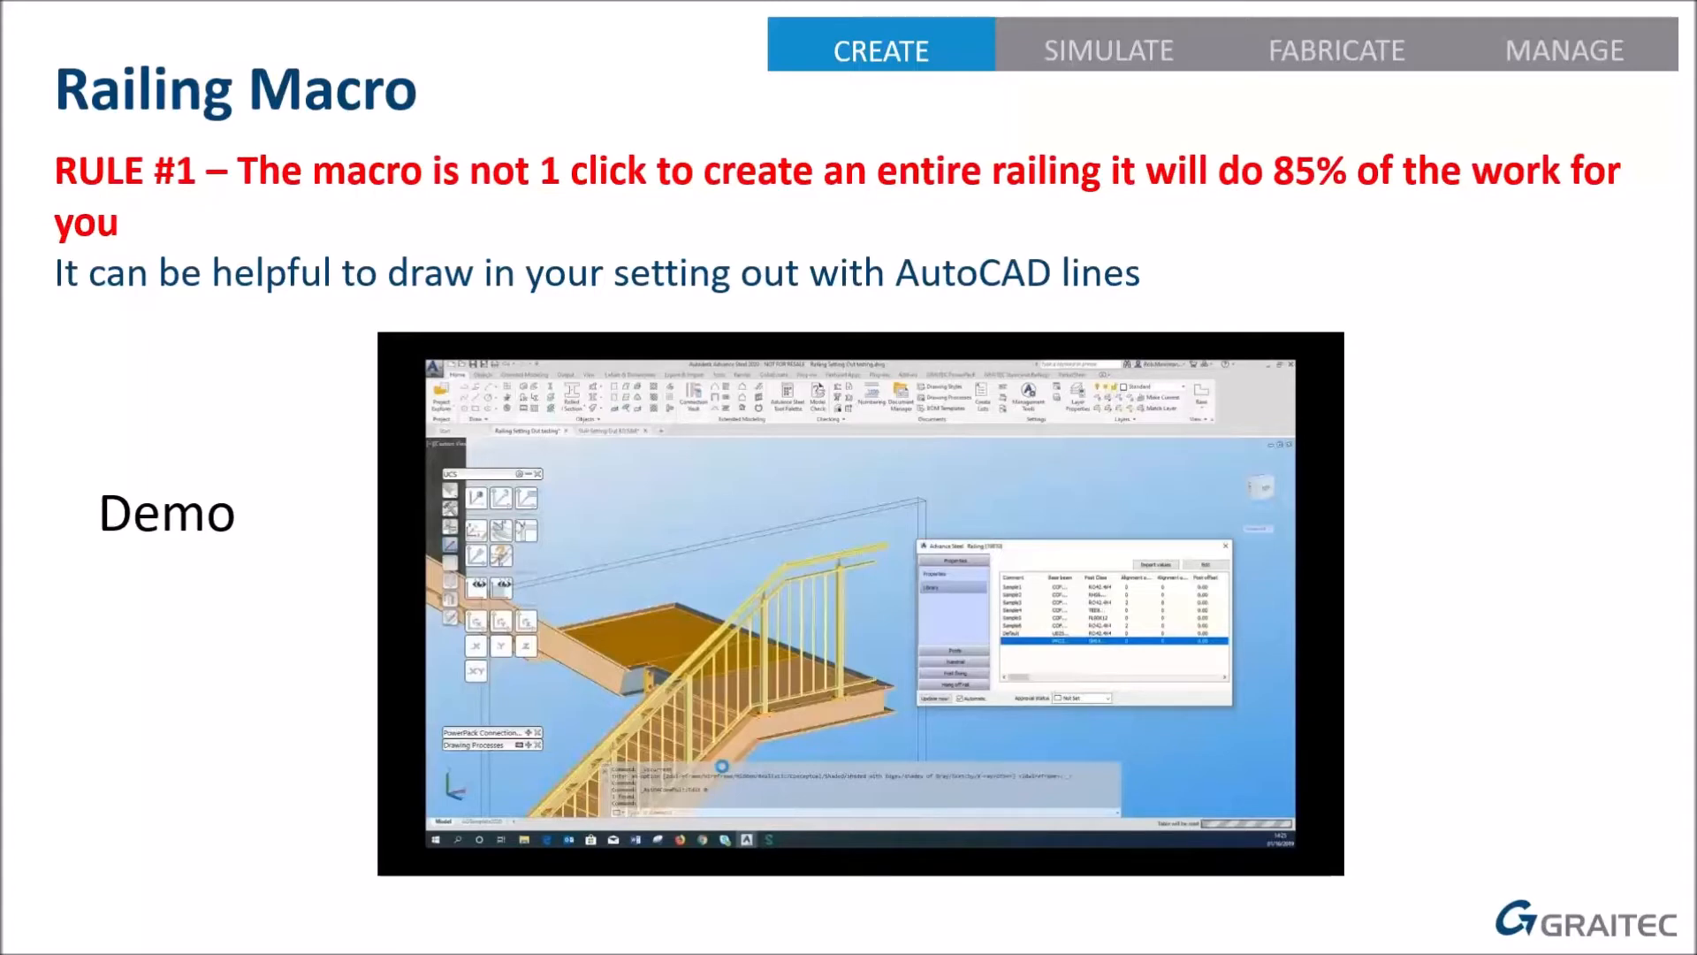
pyautogui.press('Right')
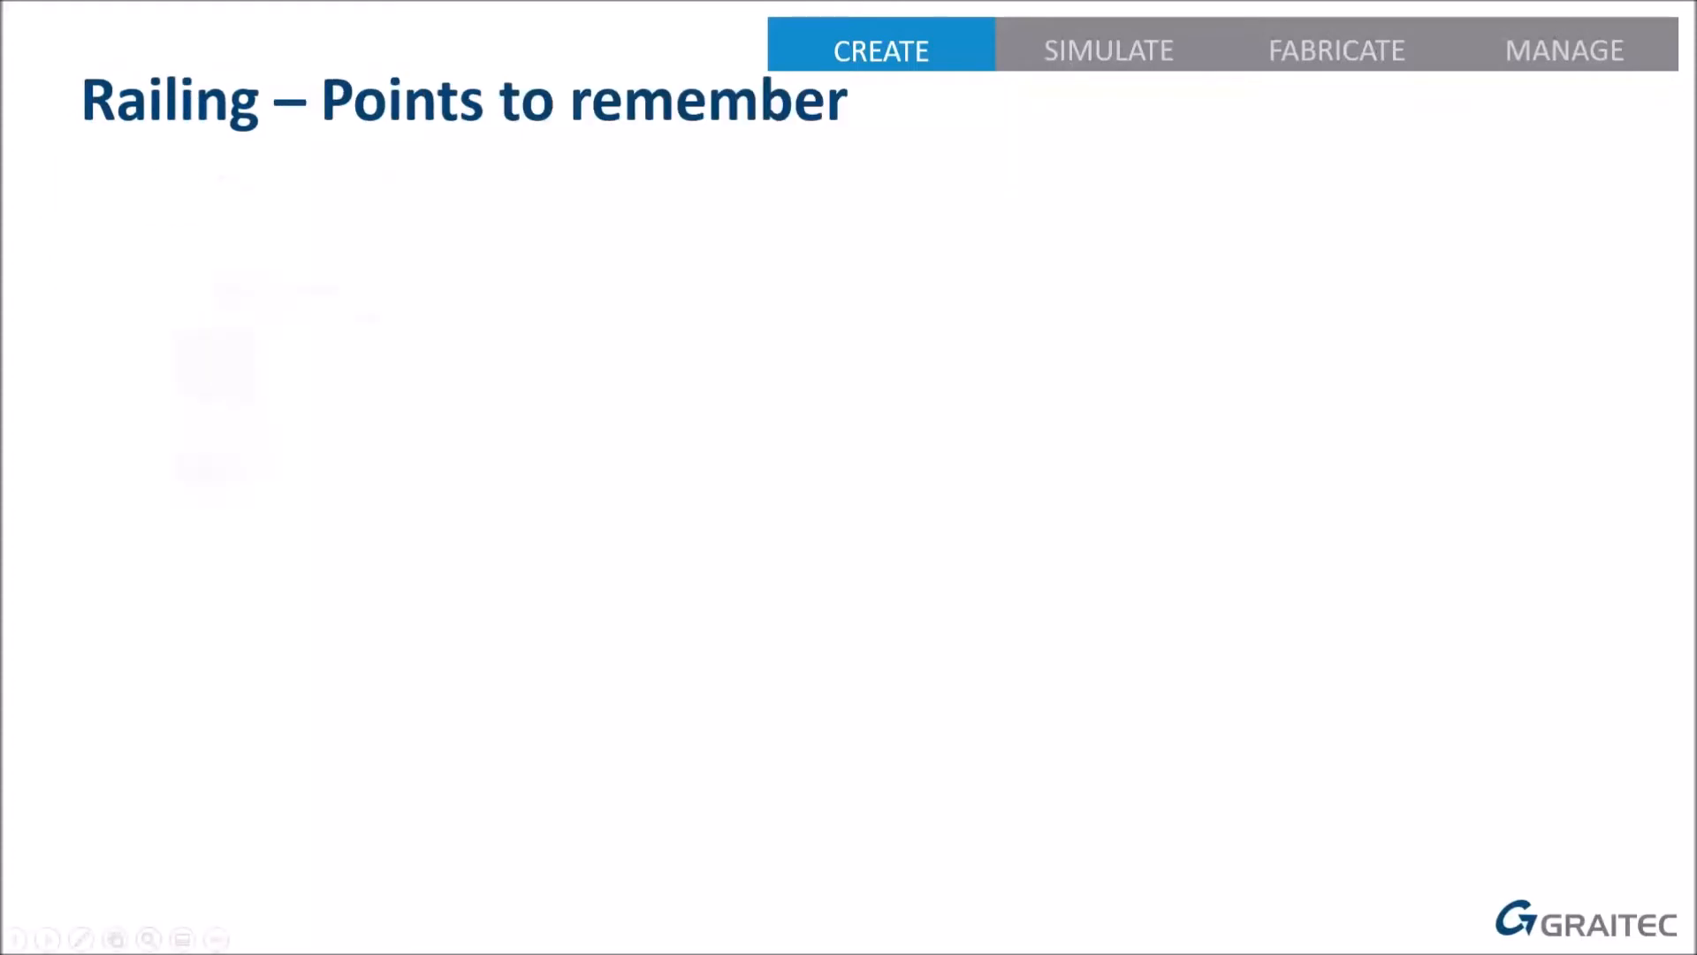
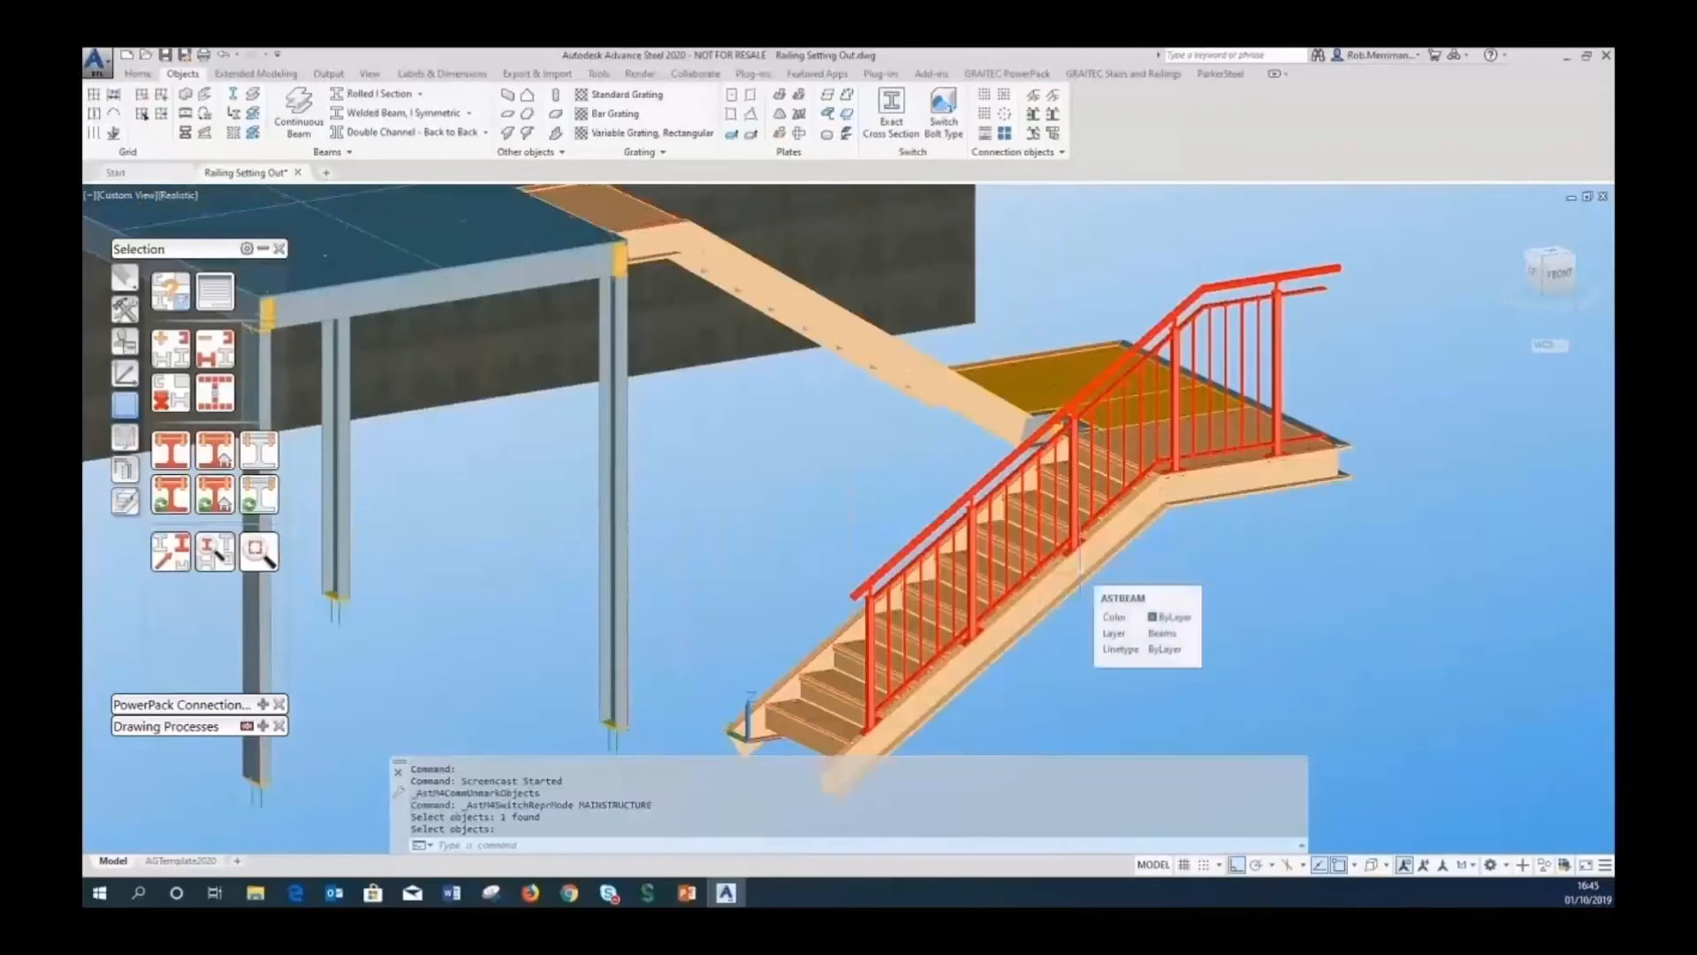
# Clear the marking from the railing objects and switch the model view to the 2D Wireframe visual style.
pyautogui.click(174, 402)
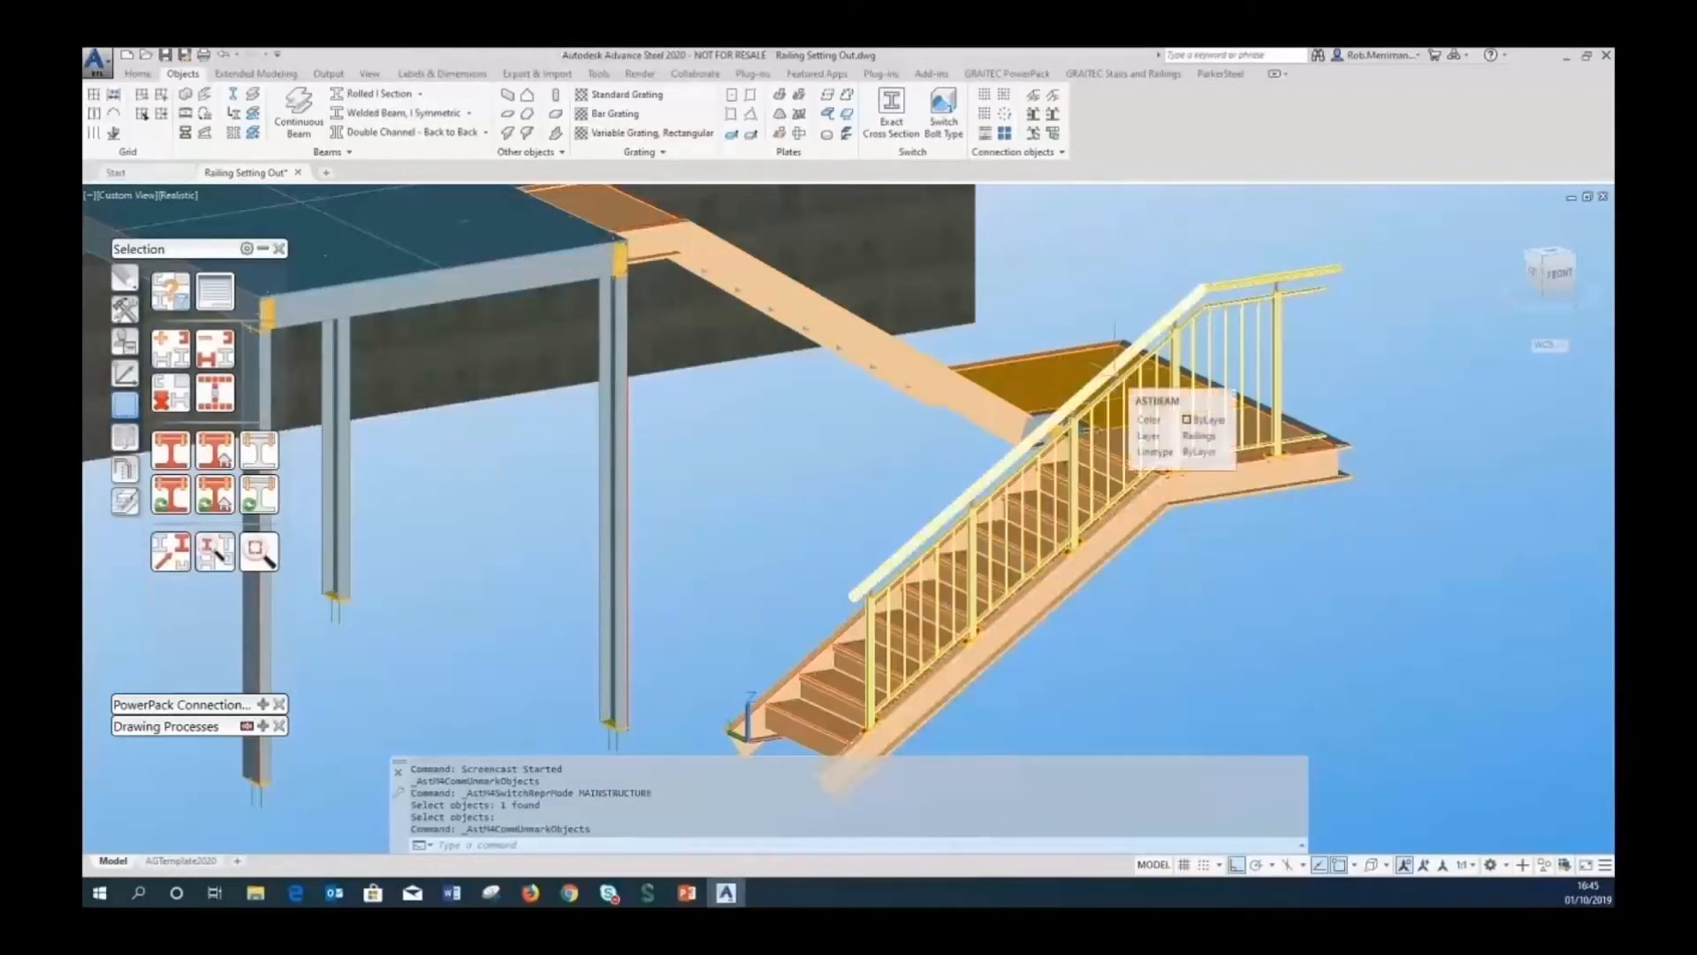
pyautogui.click(180, 196)
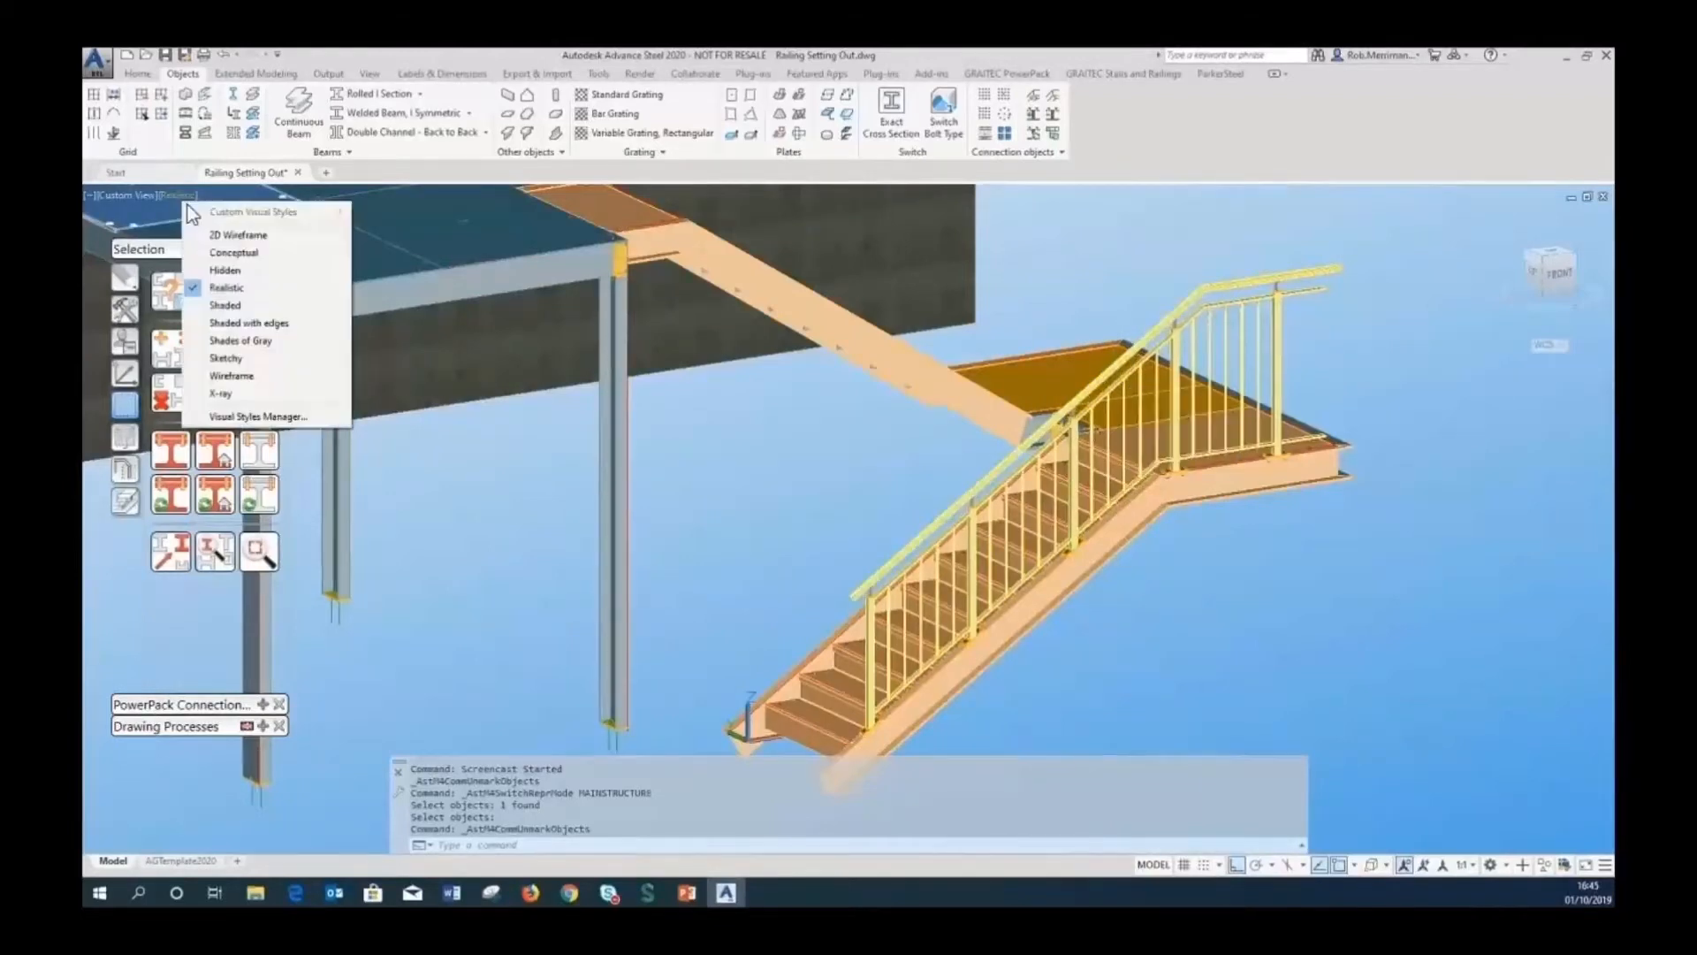
pyautogui.click(216, 236)
# Examine the post caps and the round stubs connecting the posts to the handrail along the railing.
pyautogui.scroll(5, 1288, 270)
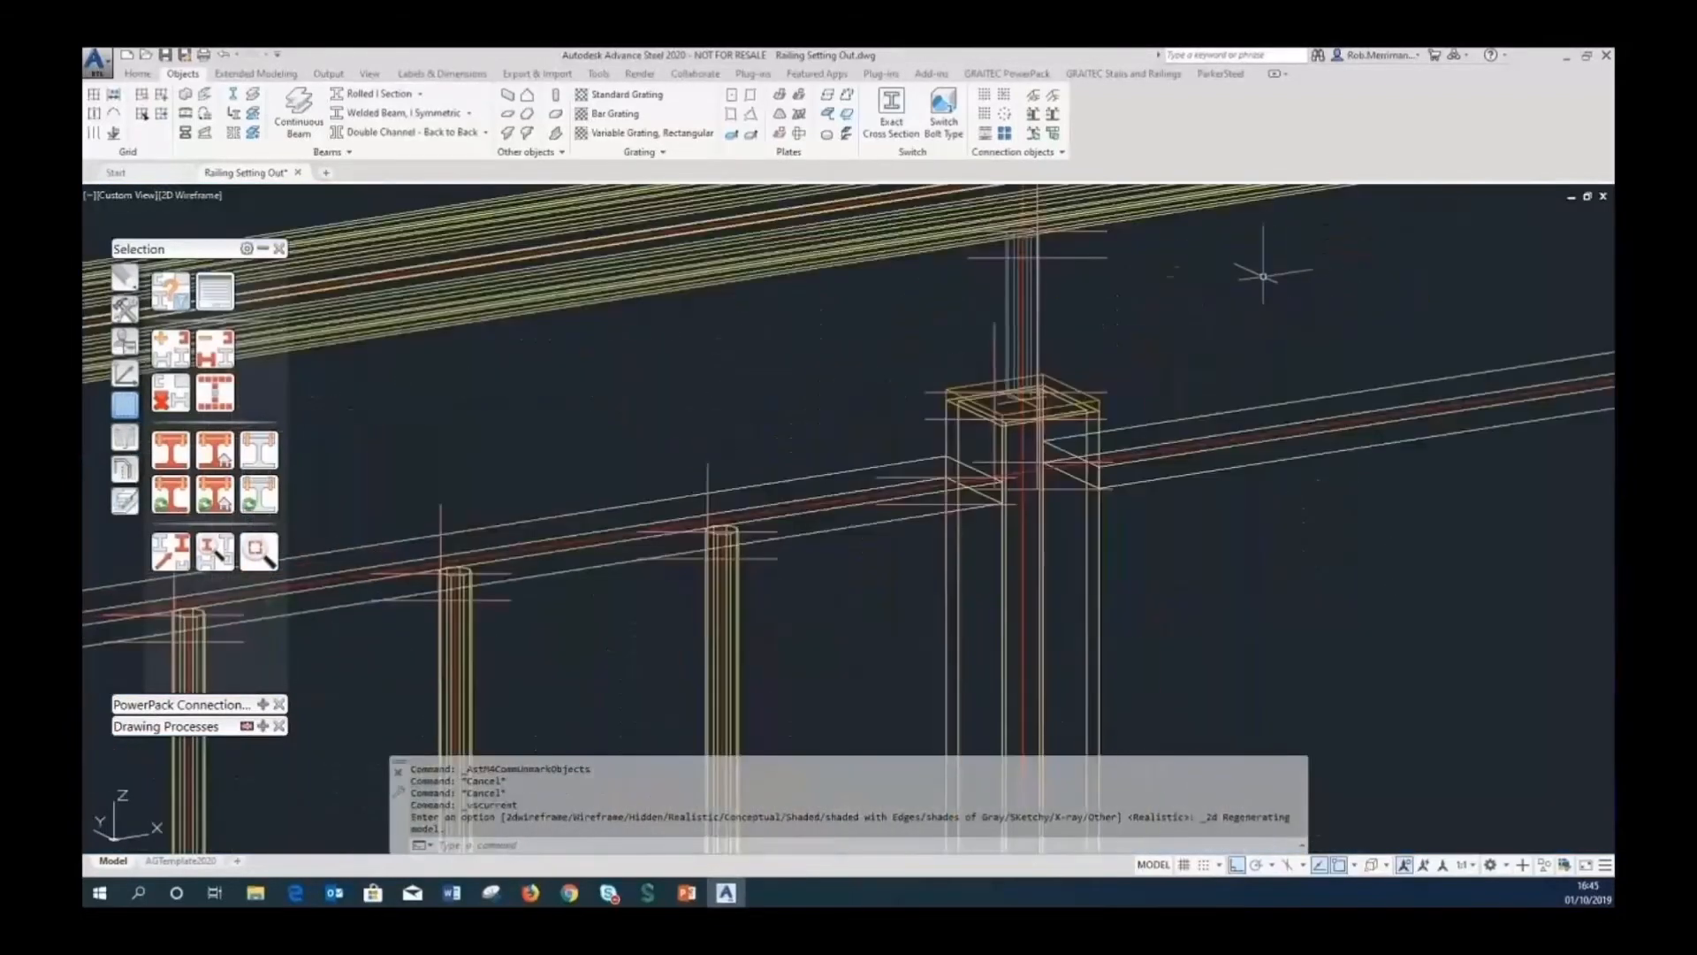
pyautogui.scroll(-5, 1104, 256)
pyautogui.scroll(5, 737, 398)
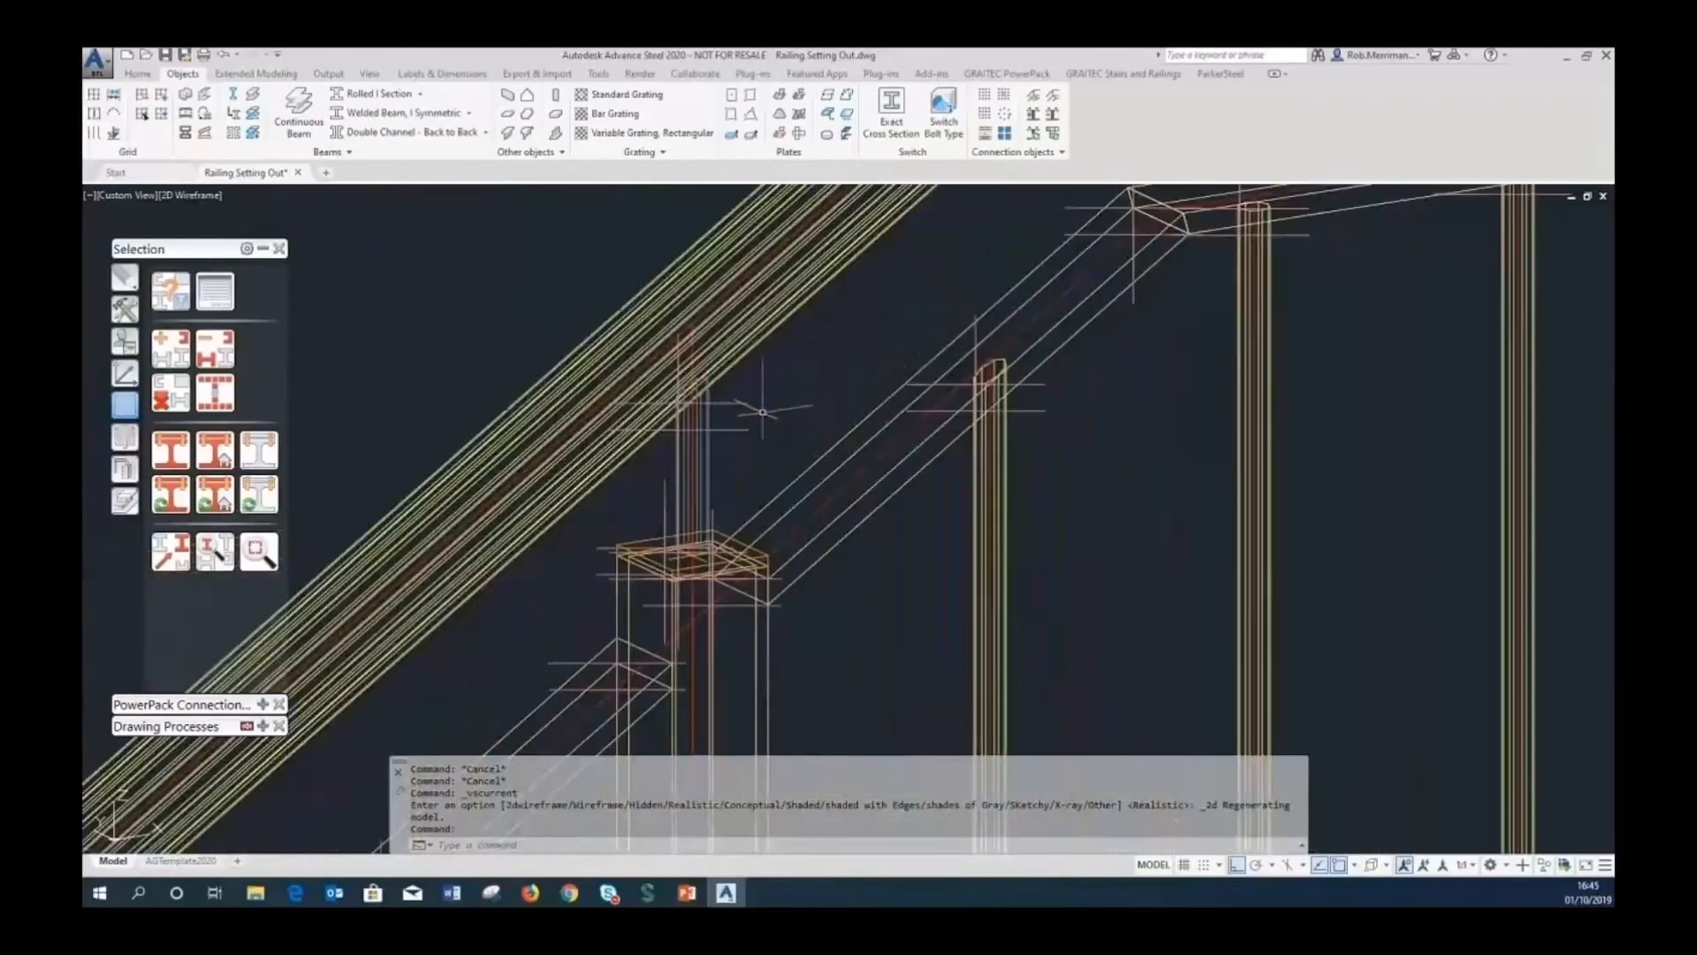
pyautogui.scroll(-5, 815, 360)
pyautogui.scroll(5, 758, 453)
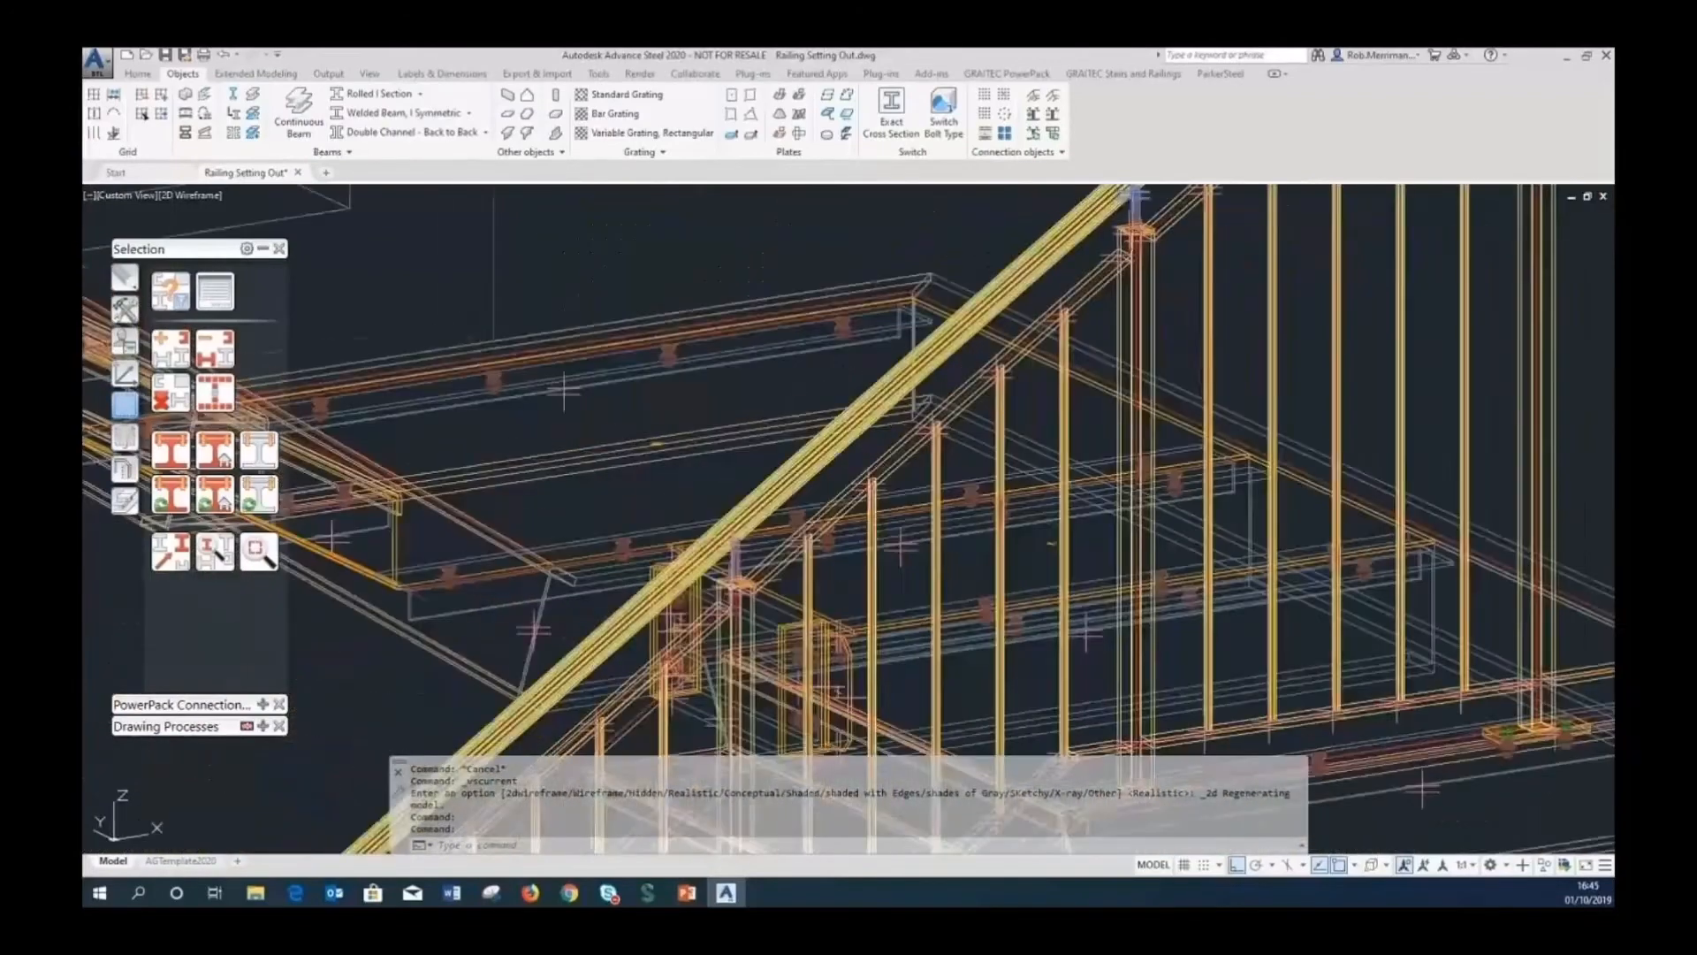
pyautogui.scroll(-3, 670, 595)
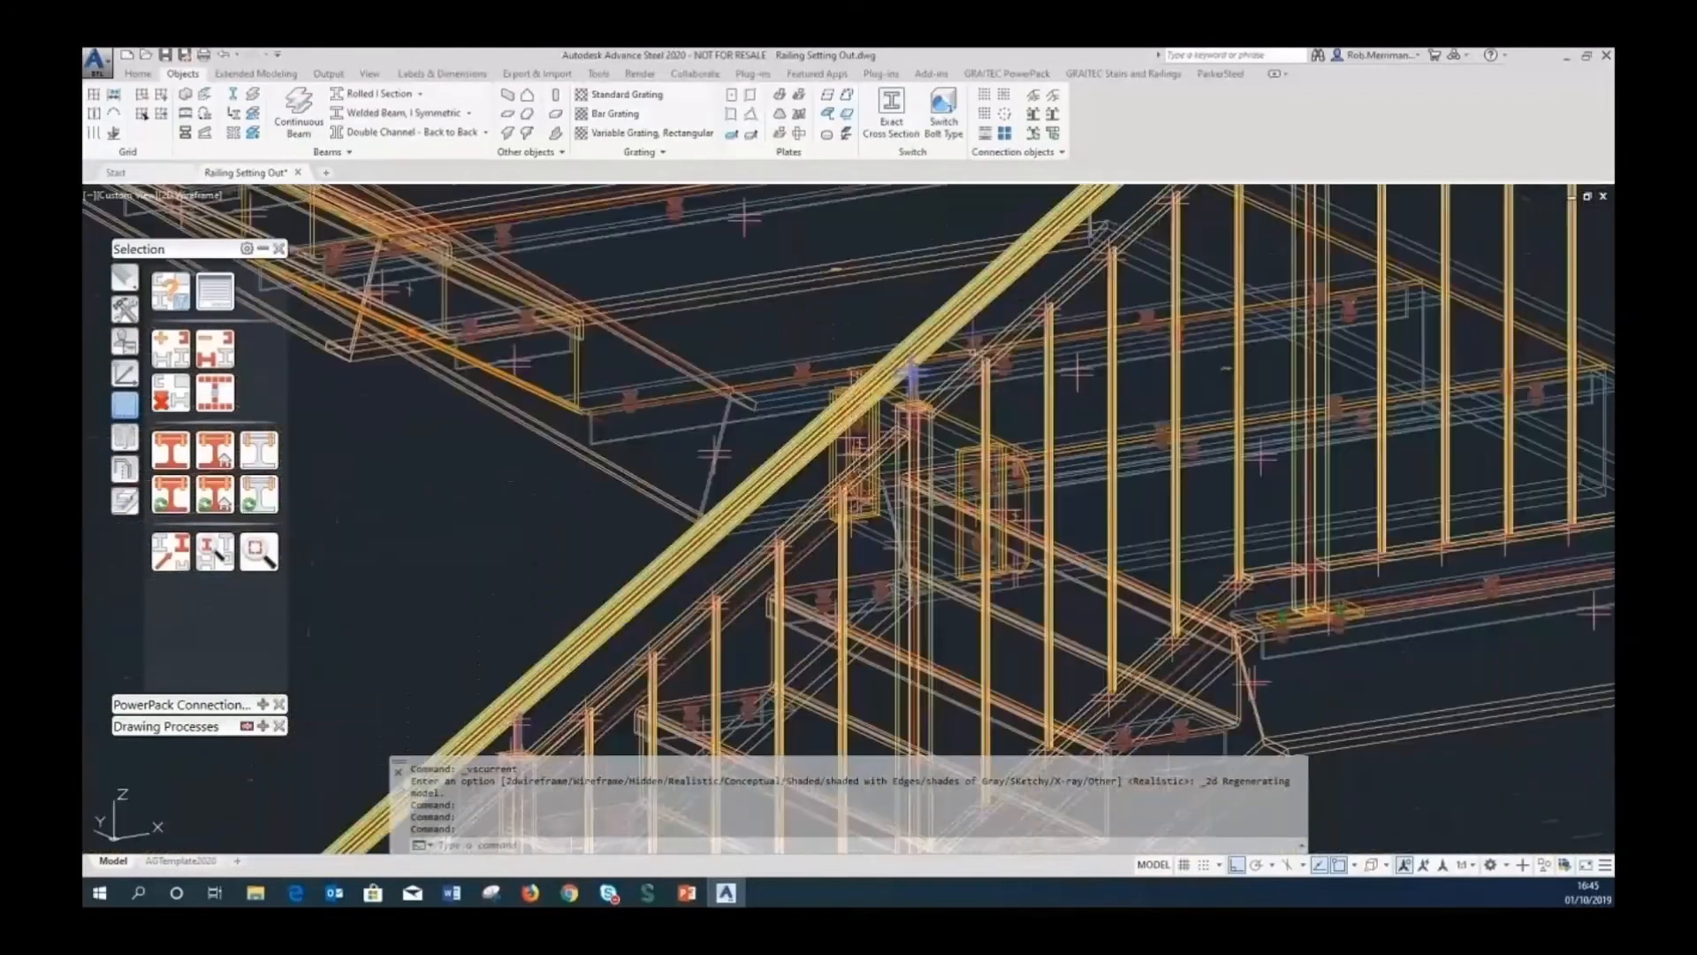
pyautogui.scroll(5, 669, 595)
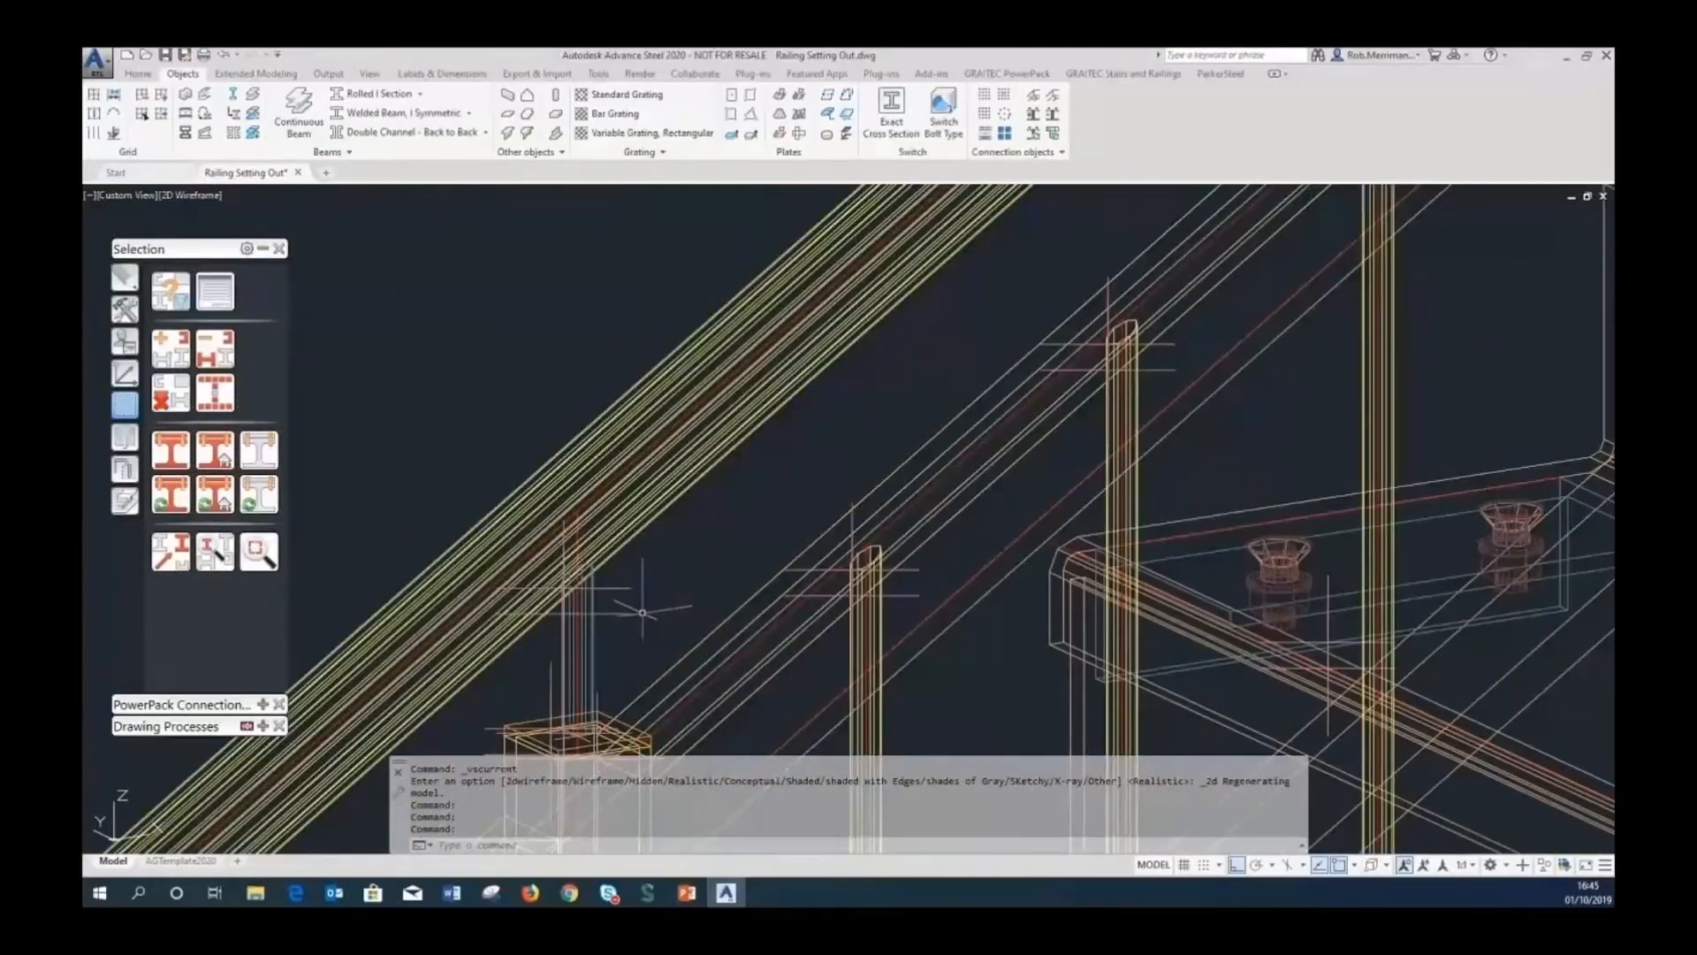
pyautogui.scroll(-5, 651, 602)
pyautogui.scroll(5, 698, 557)
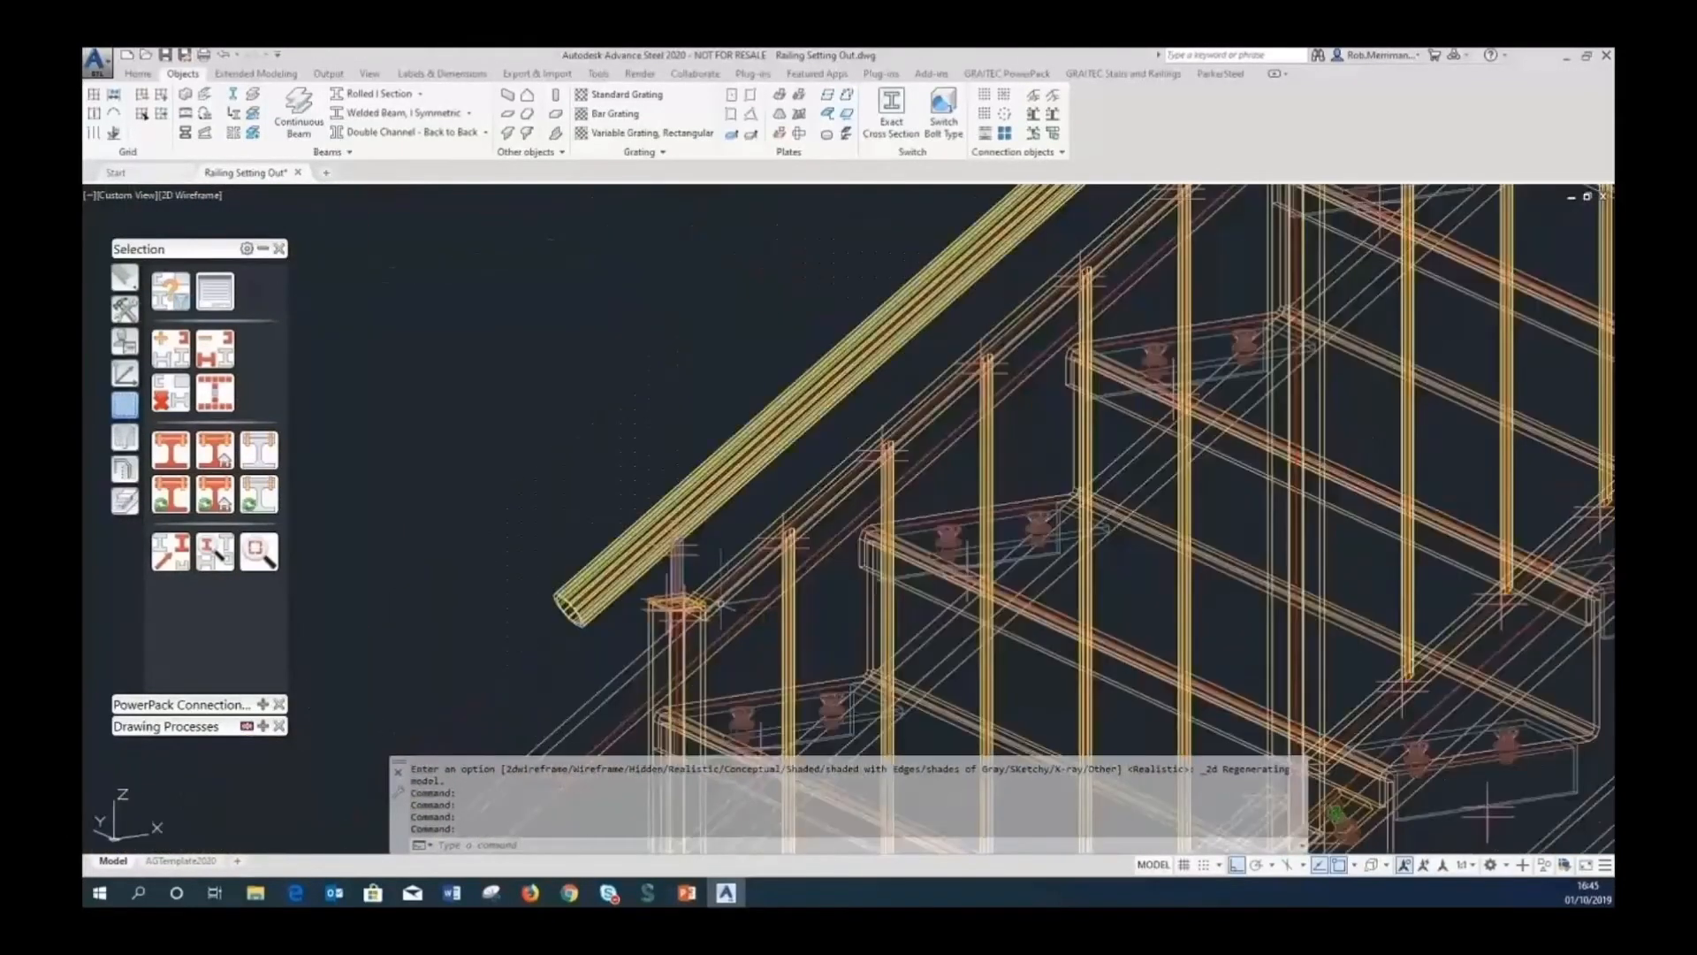
# Set the weld location to Site for the welds between the post stubs and the handrail.
pyautogui.scroll(-5, 672, 566)
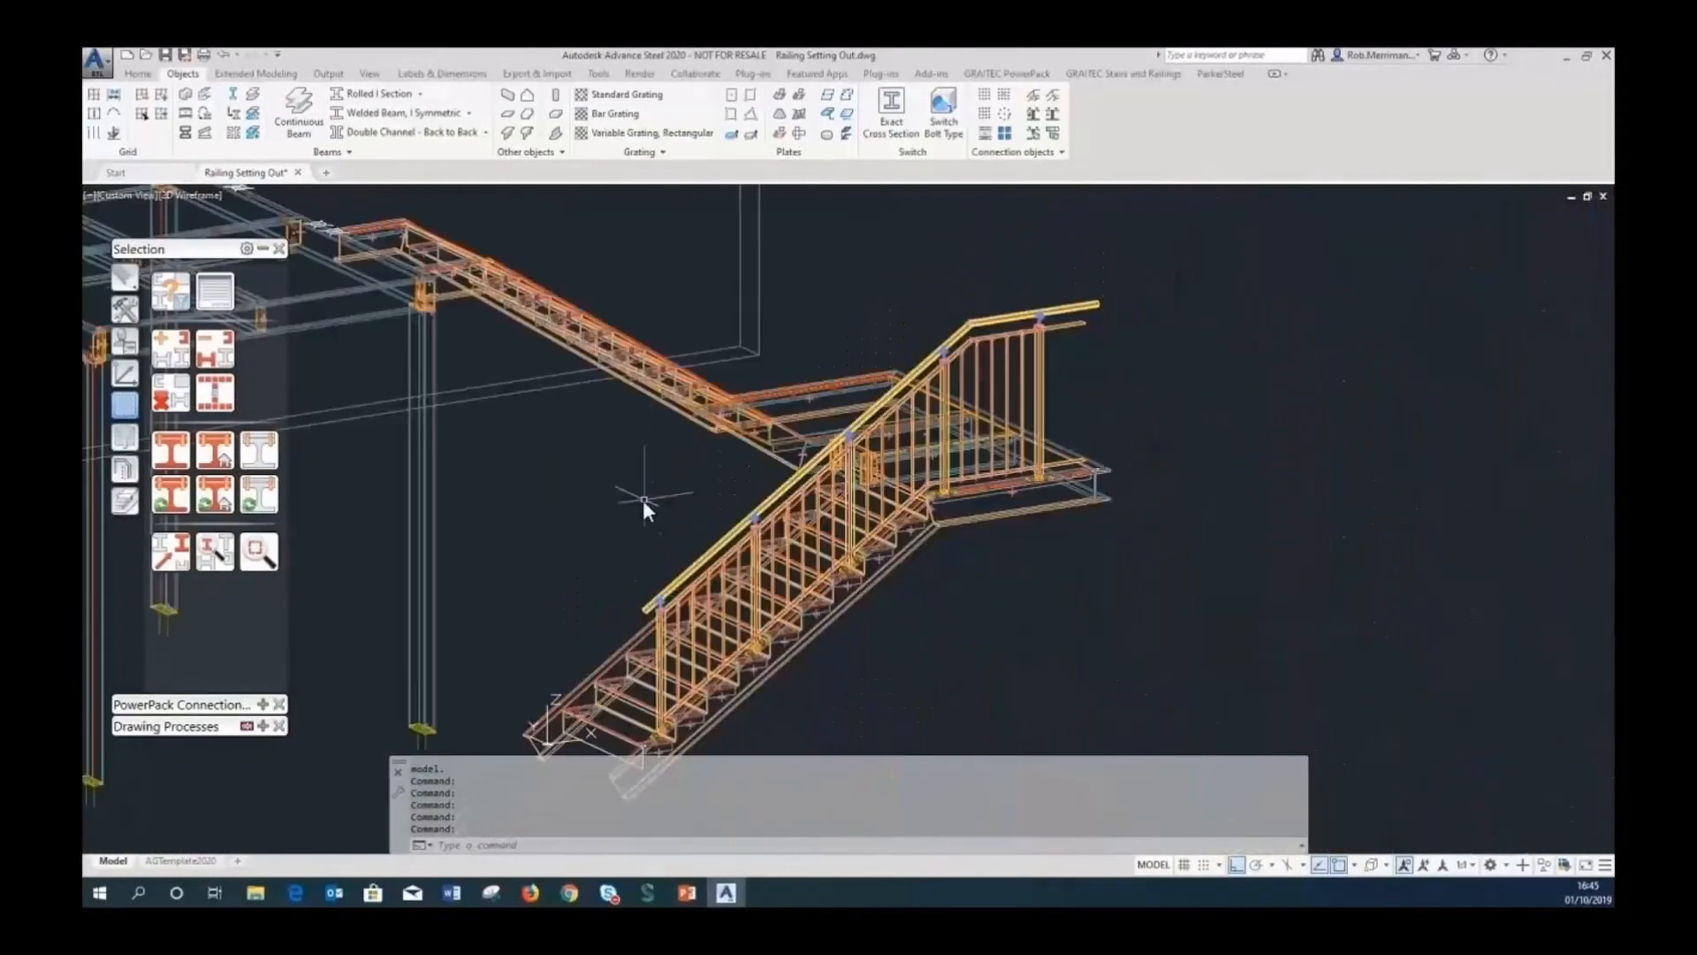
pyautogui.rightClick(643, 501)
pyautogui.click(708, 644)
pyautogui.click(980, 650)
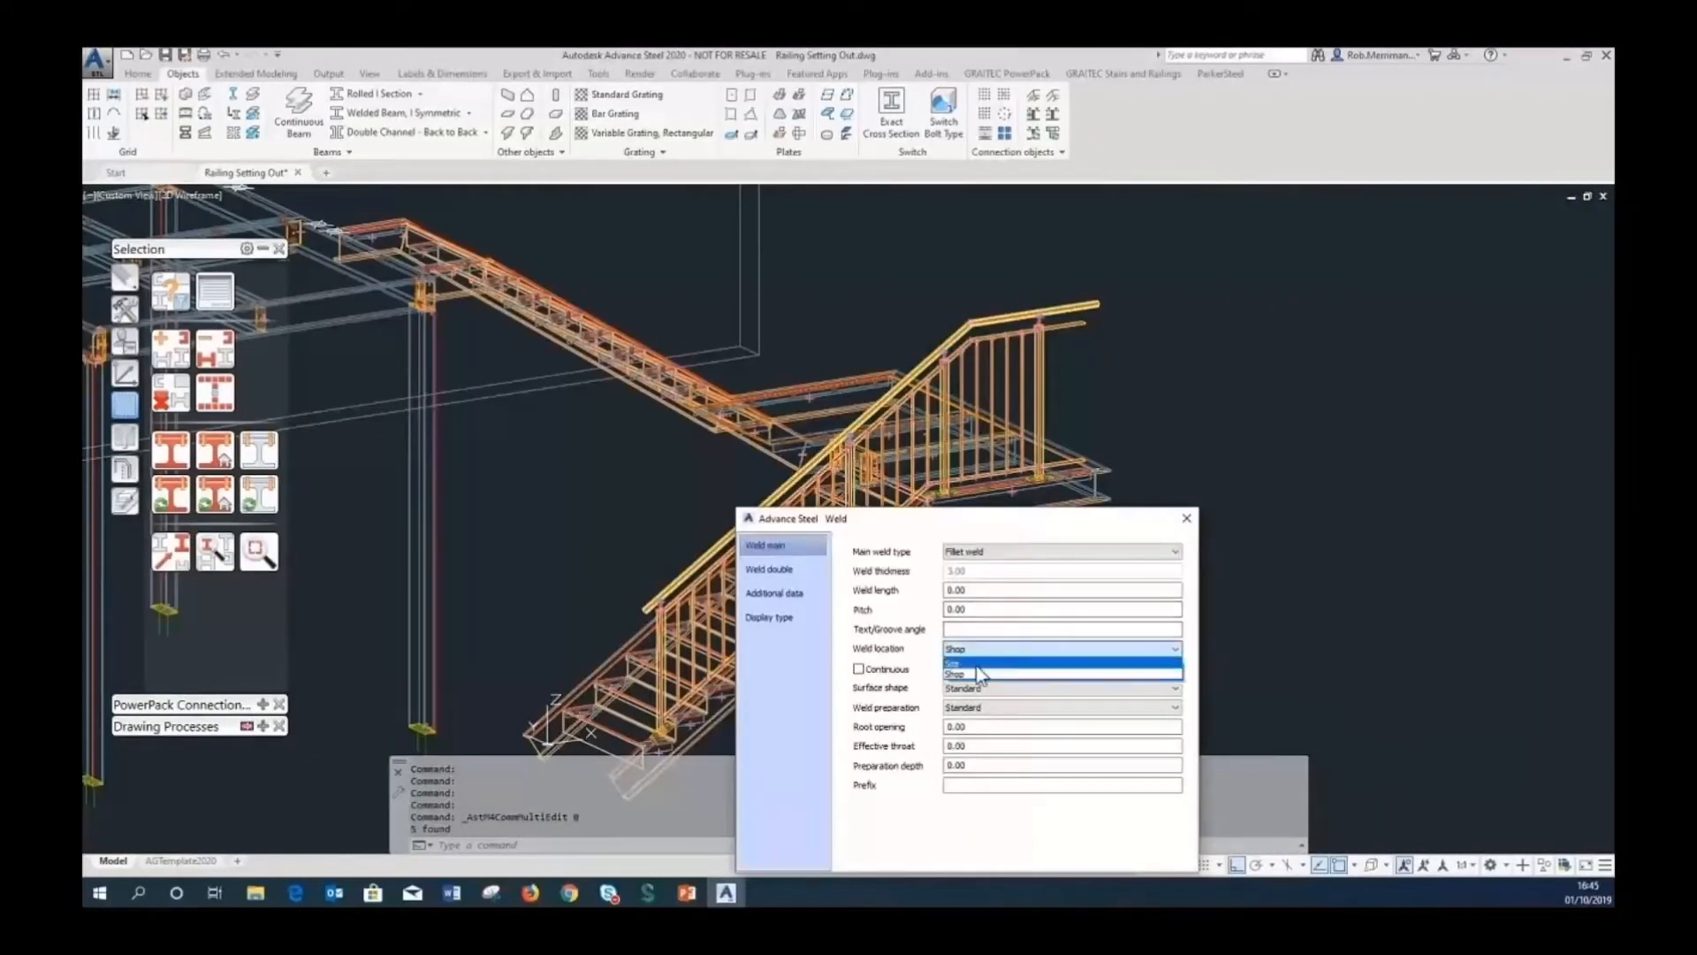
pyautogui.click(979, 672)
pyautogui.click(1186, 518)
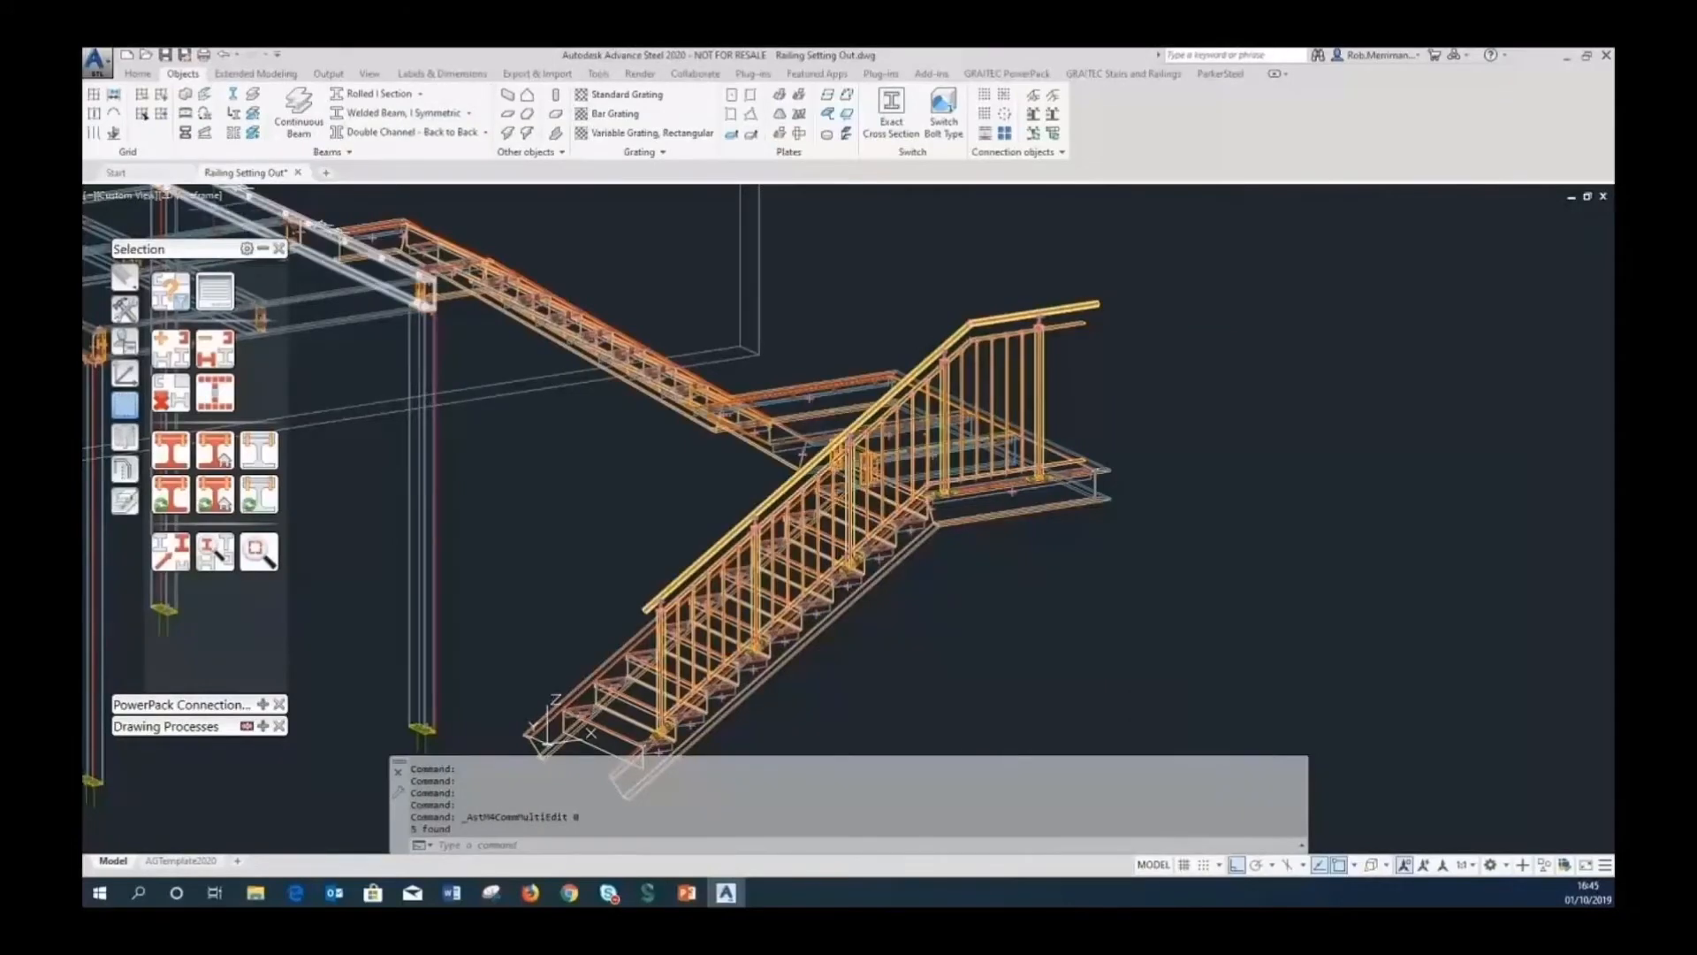
# Show the model in the Realistic visual style and mark the main assembly containing a stair railing post to check its extent.
pyautogui.click(203, 203)
pyautogui.click(221, 292)
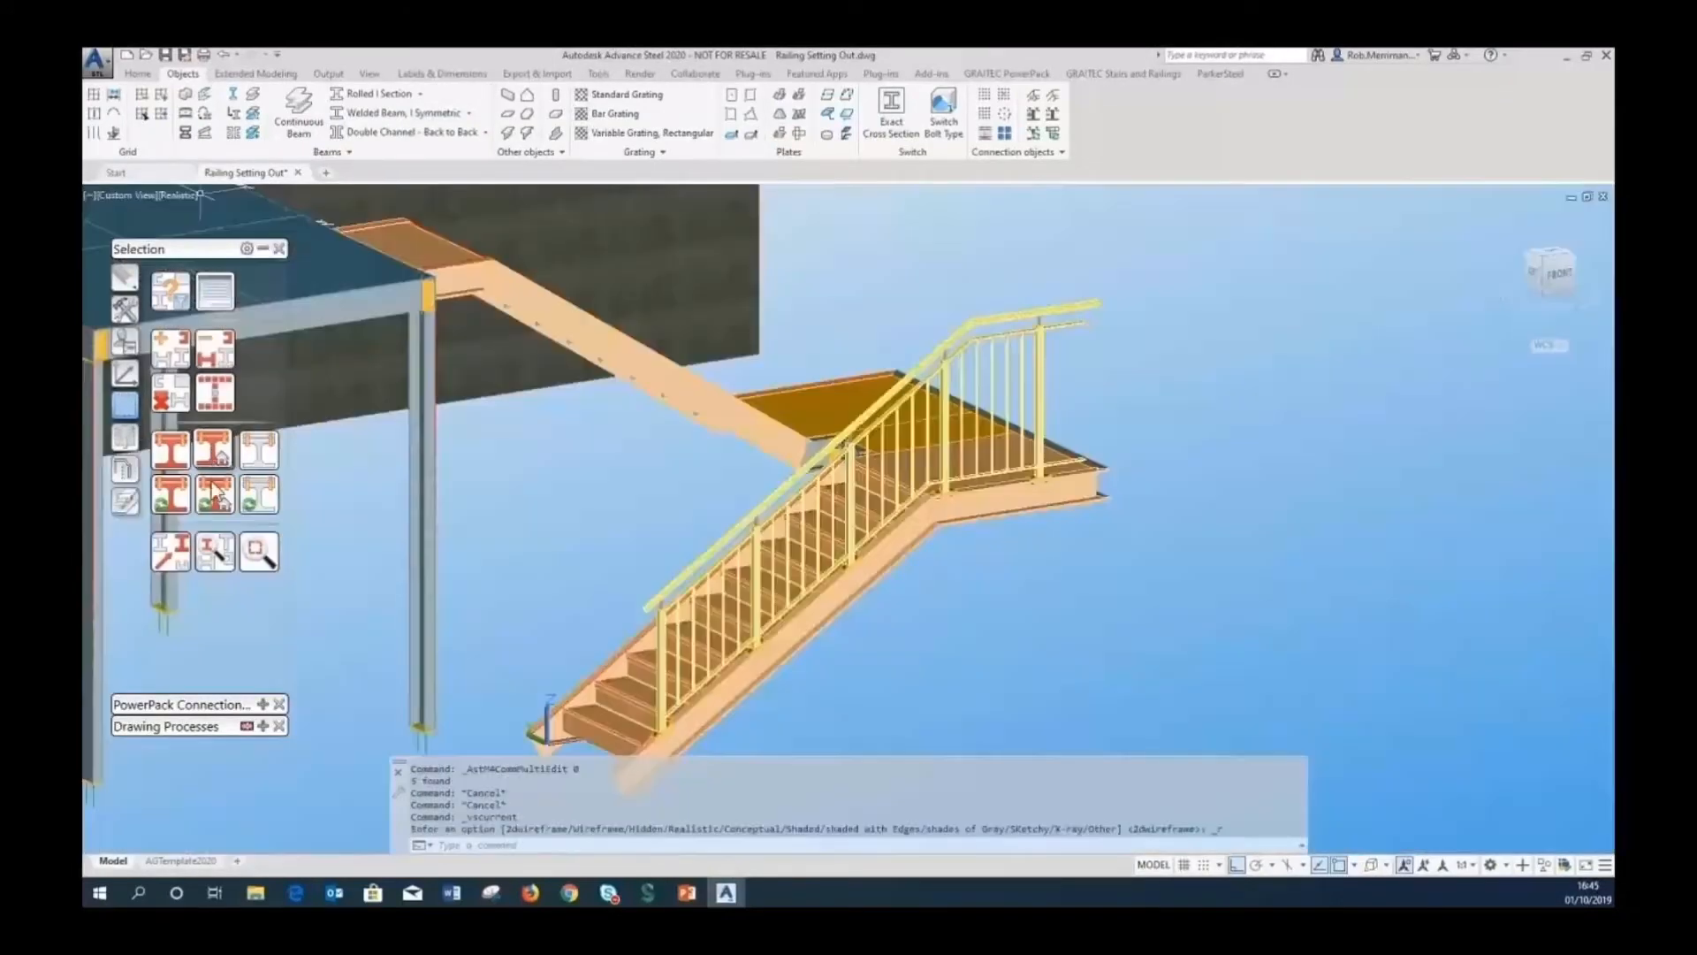
pyautogui.click(215, 451)
pyautogui.click(758, 568)
pyautogui.press('Return')
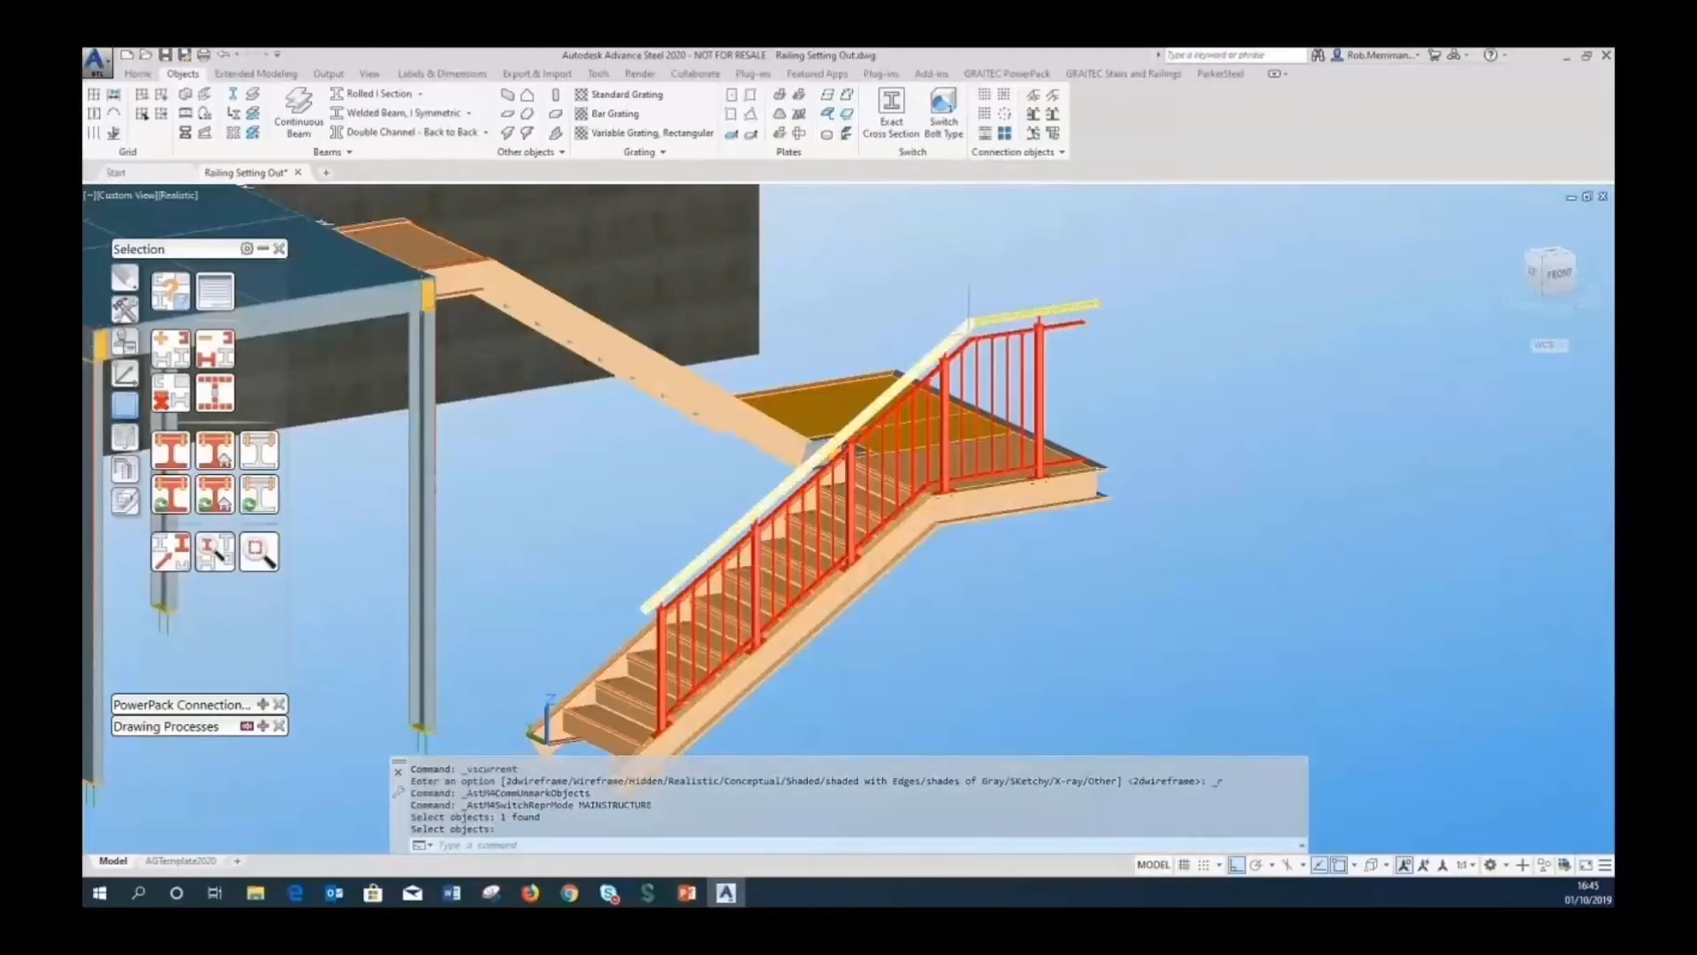
pyautogui.scroll(4, 968, 327)
pyautogui.scroll(-5, 1021, 341)
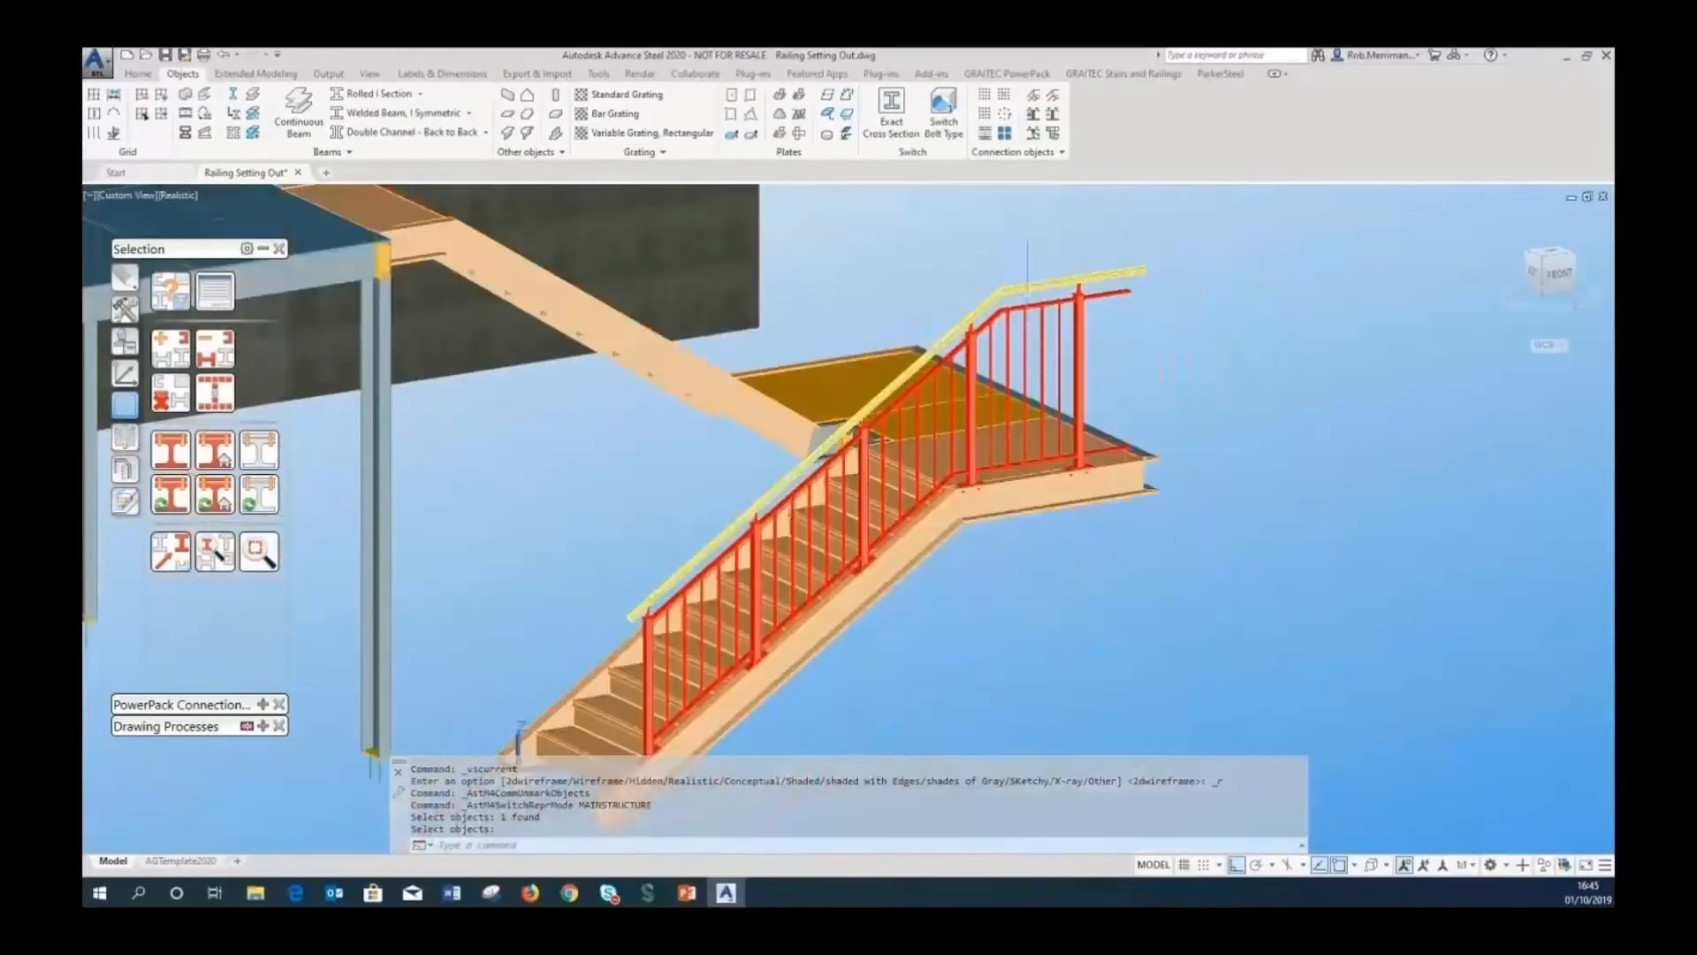
pyautogui.click(1028, 285)
pyautogui.rightClick(1030, 293)
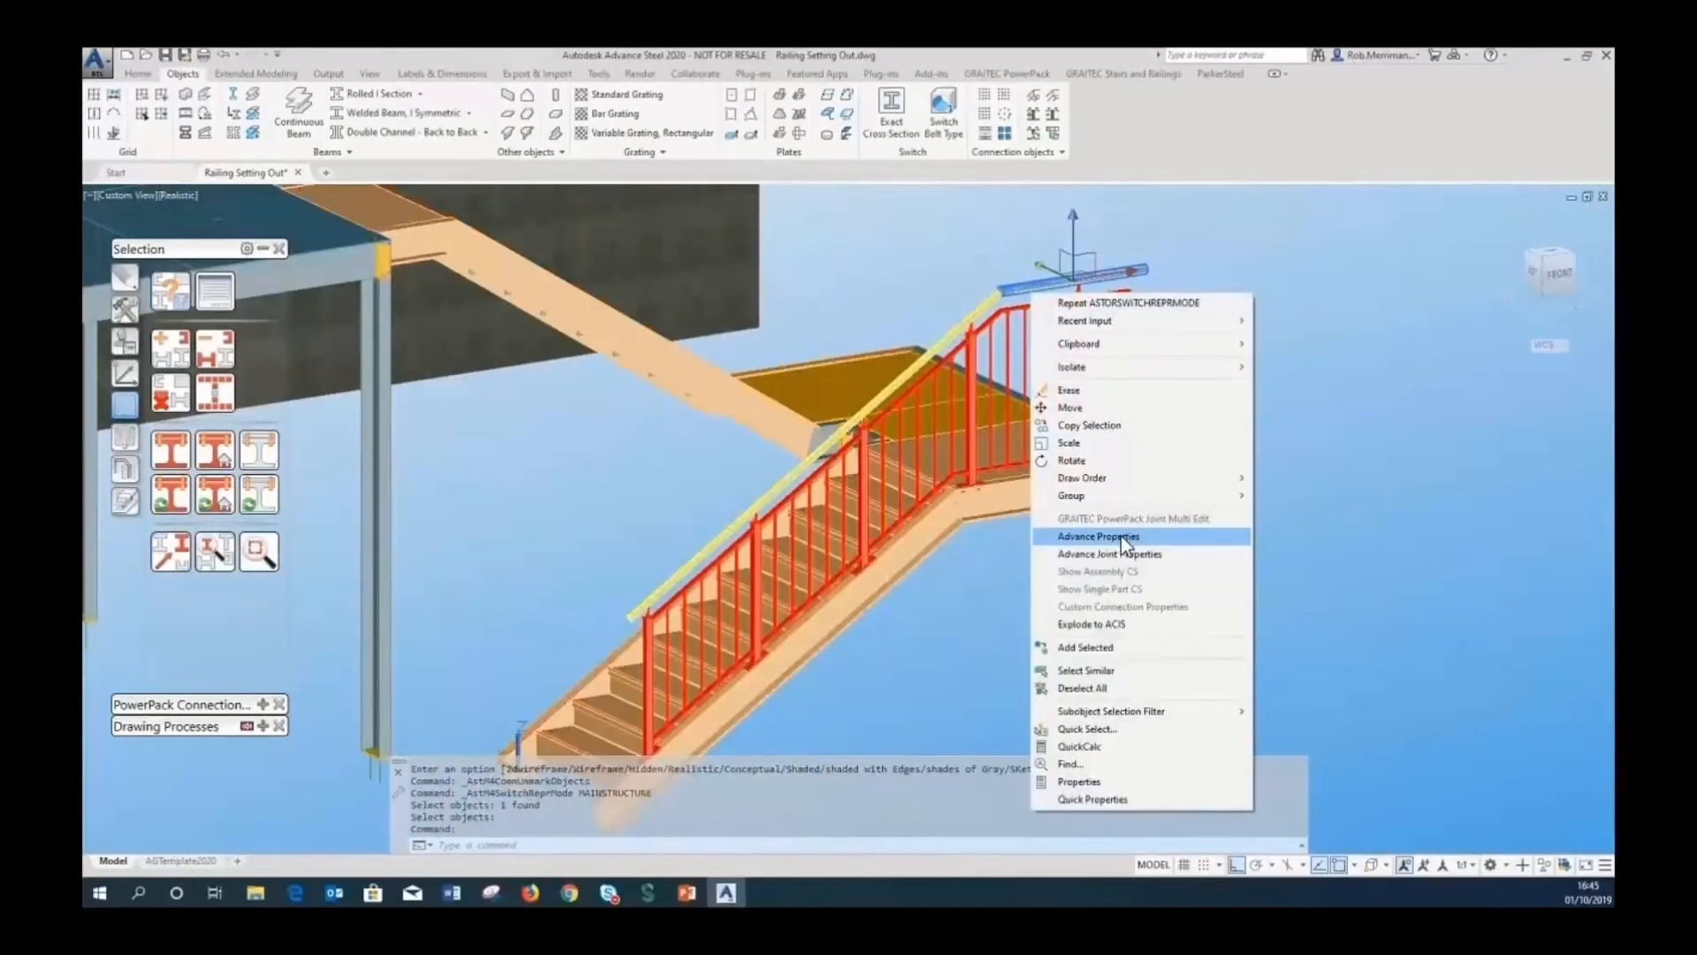
pyautogui.press('Escape')
pyautogui.press('Escape')
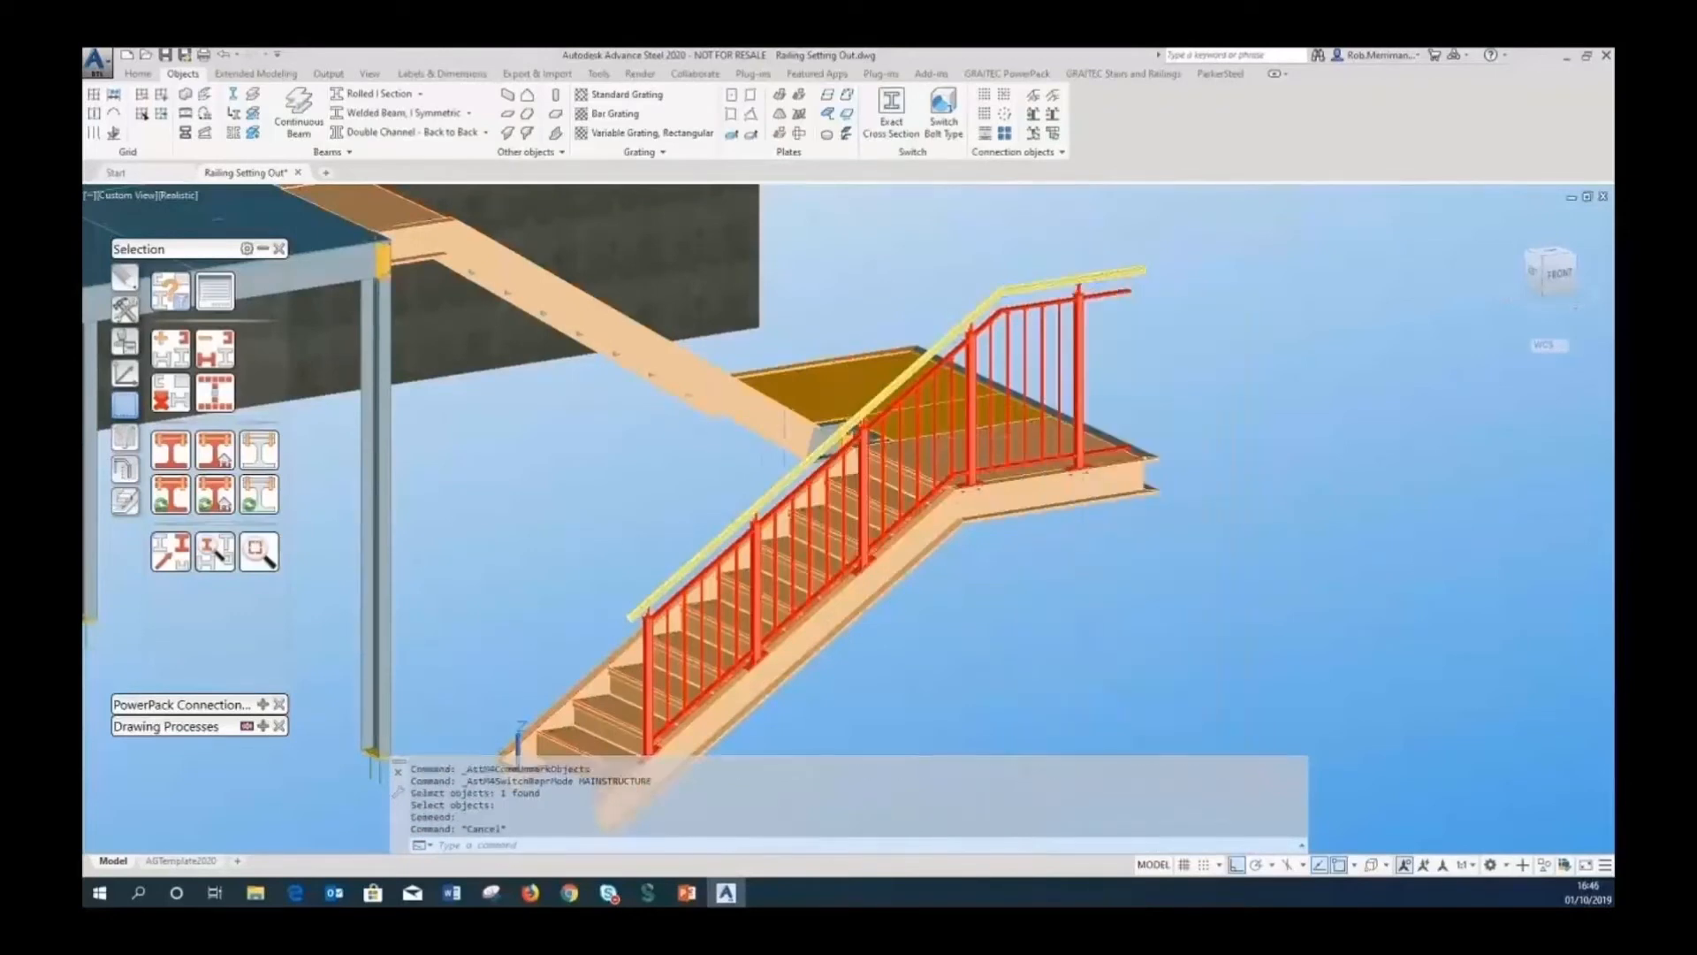
# Switch the model view to 2D Wireframe and clear the marking from the railing objects.
pyautogui.click(180, 195)
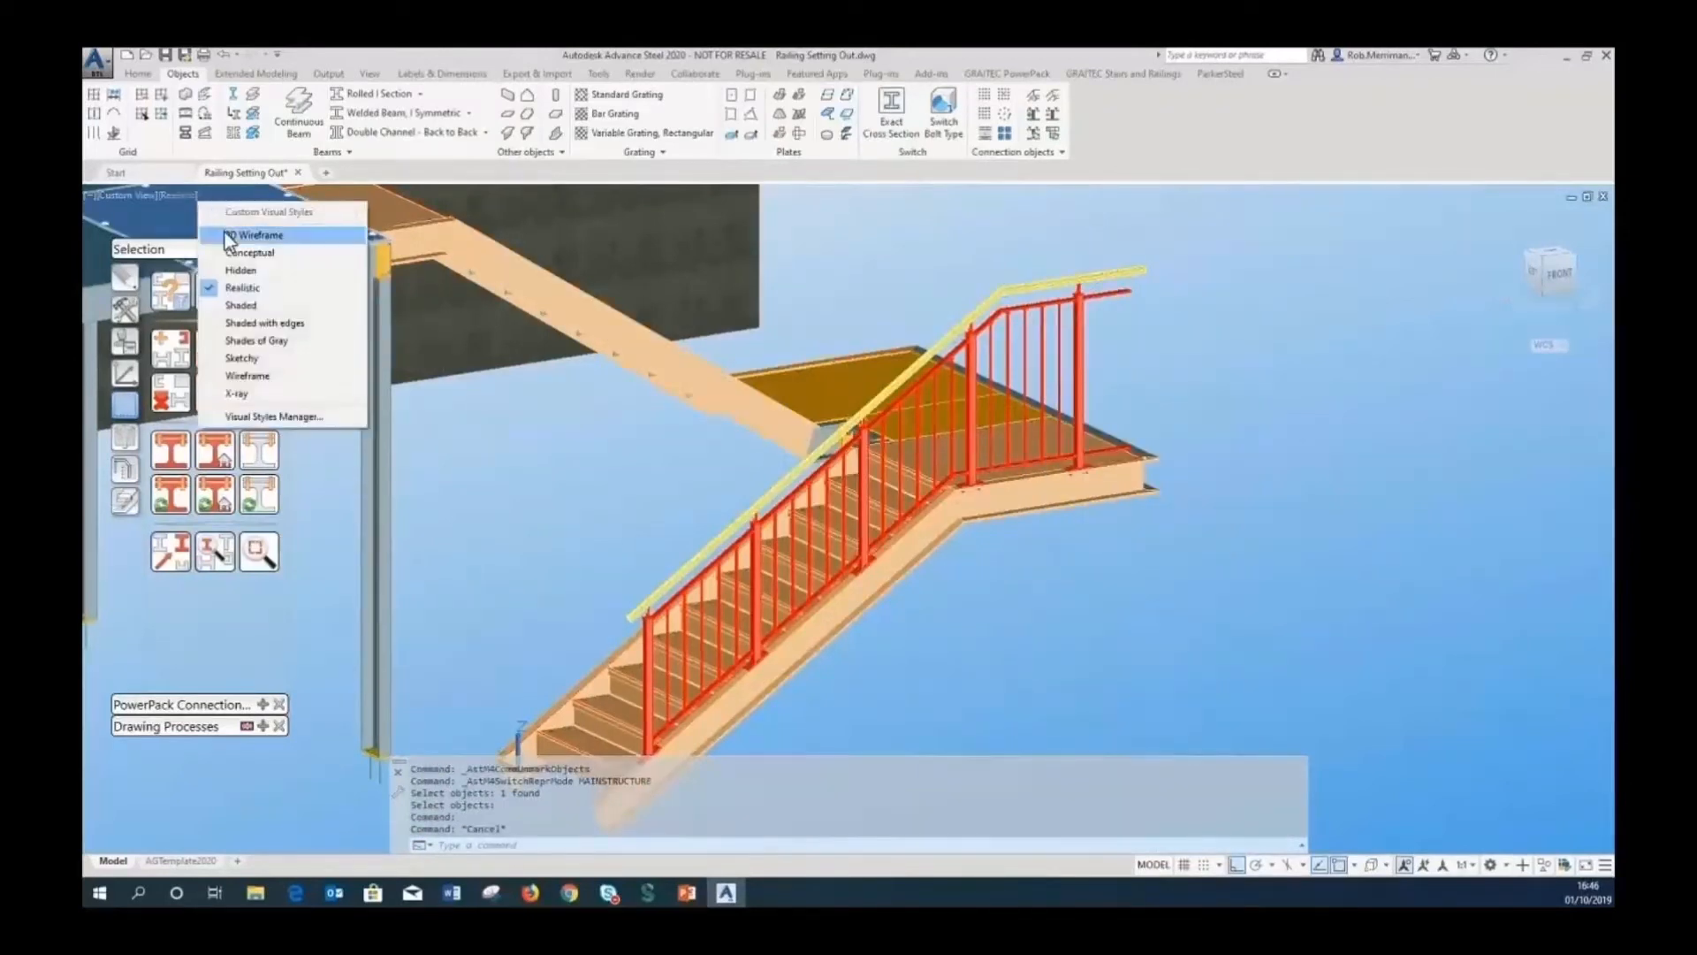
pyautogui.click(252, 236)
pyautogui.scroll(6, 886, 424)
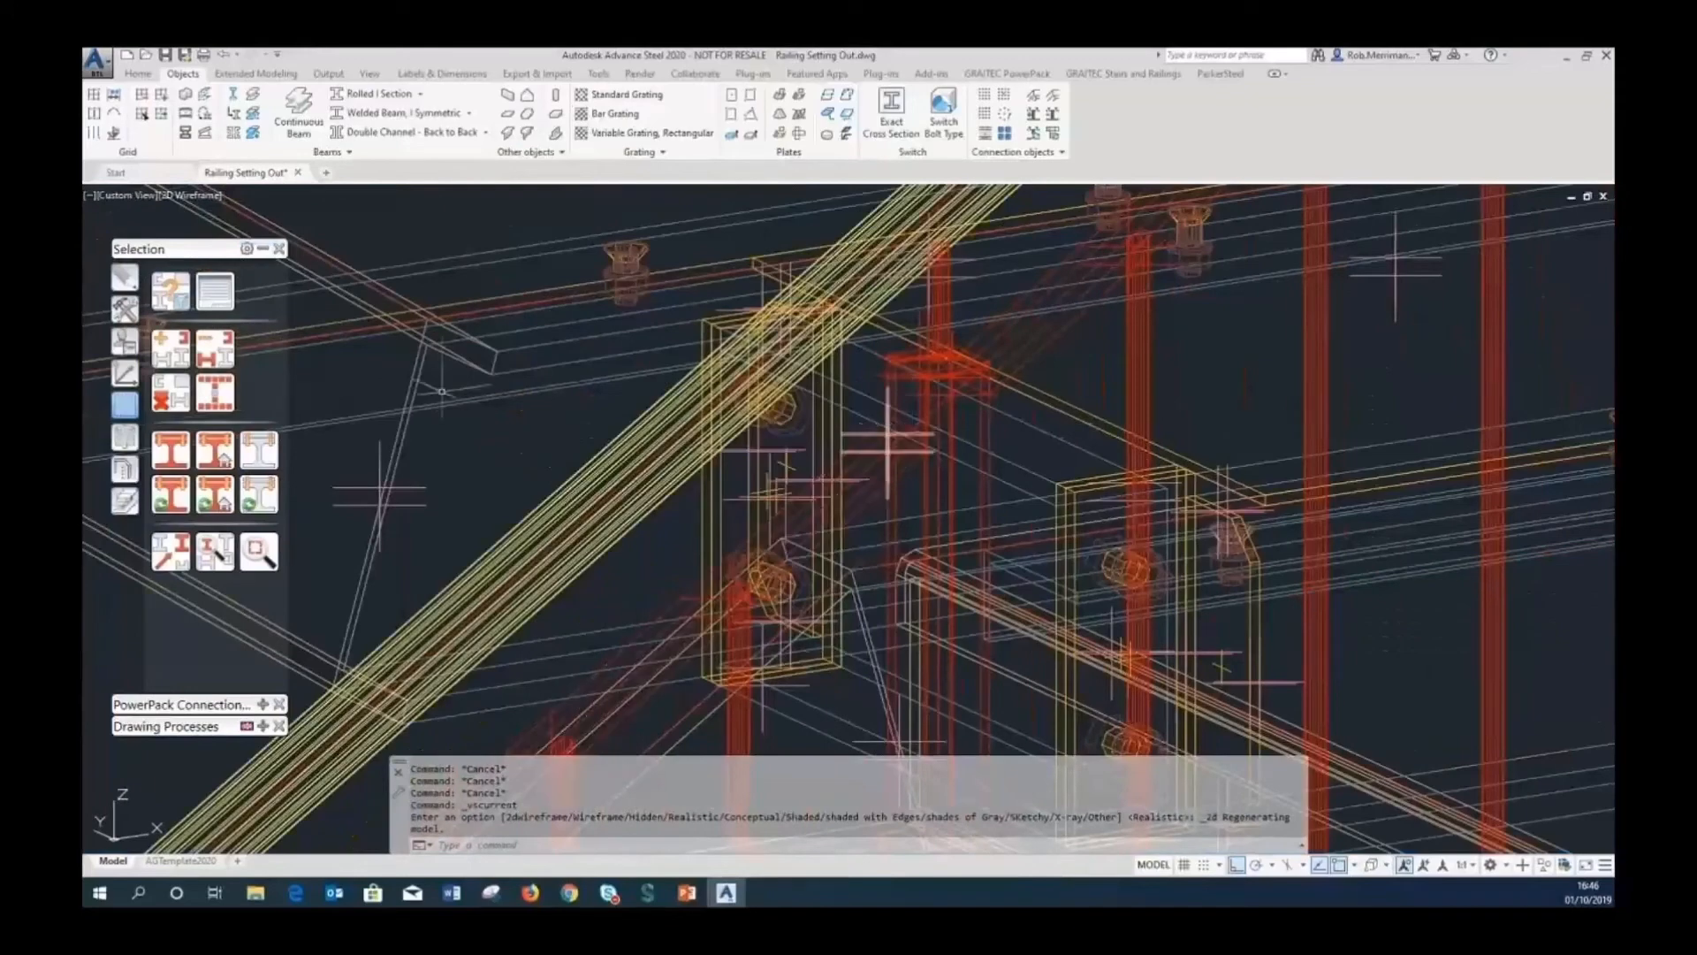
pyautogui.click(175, 394)
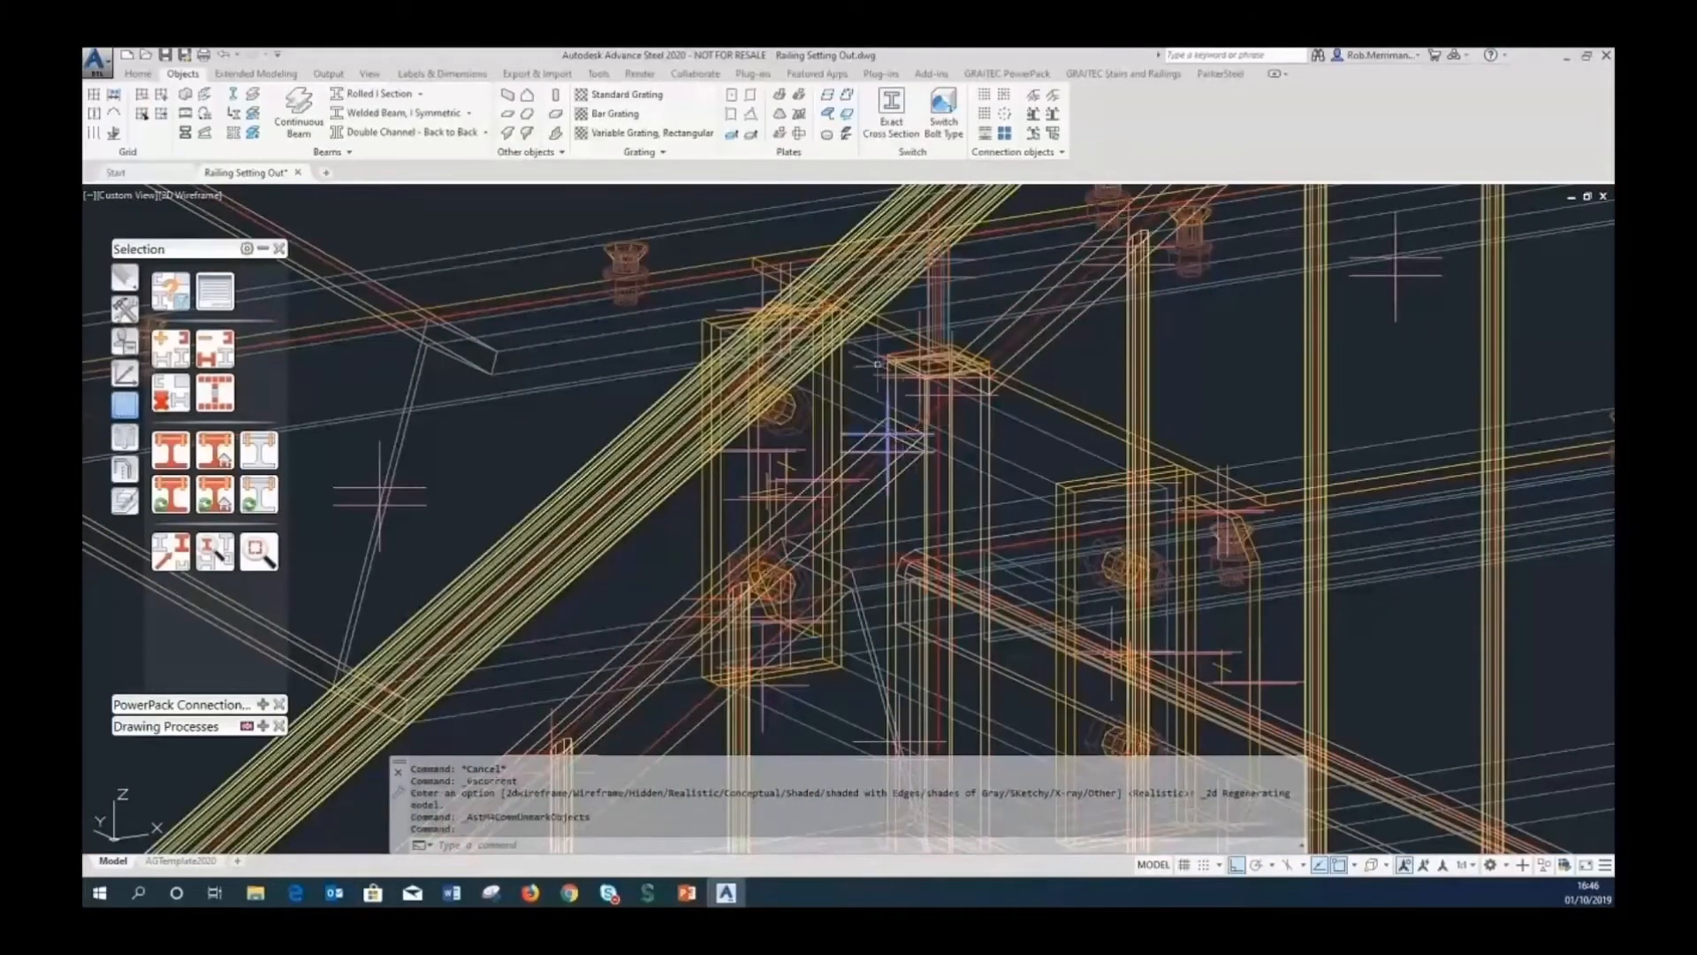
# Set the weld location to Site for the upper and lower rail welds at the middle post of the stair railing.
pyautogui.scroll(-6, 887, 433)
pyautogui.scroll(6, 876, 619)
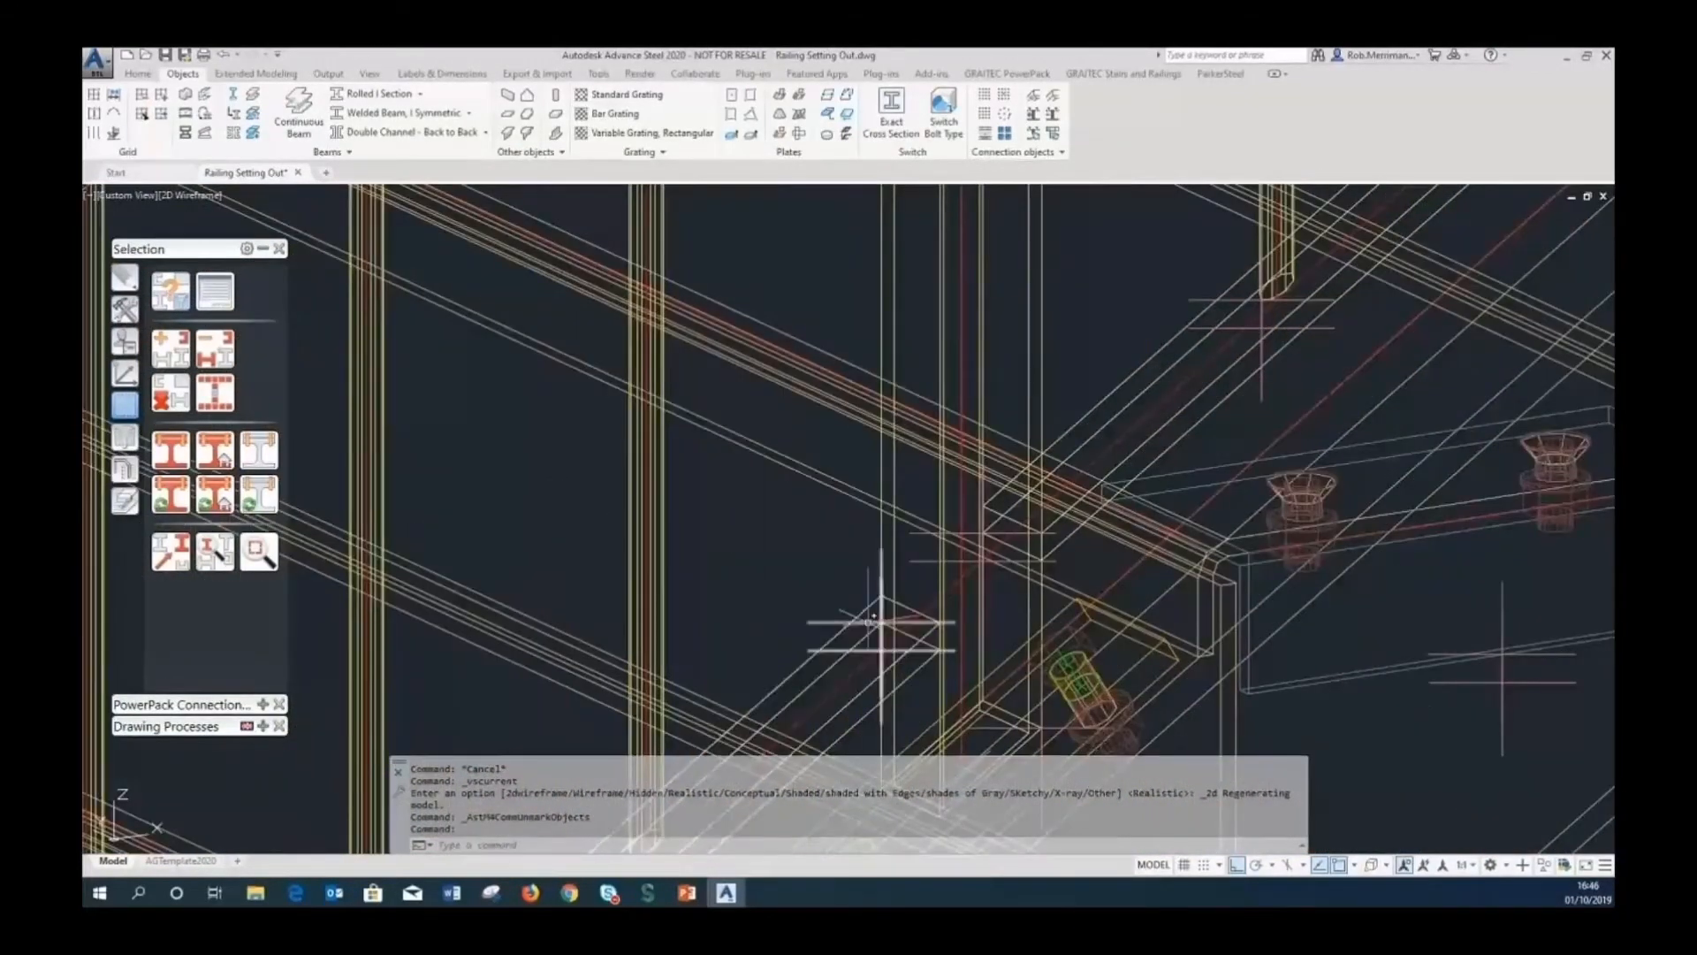
pyautogui.click(869, 622)
pyautogui.rightClick(803, 547)
pyautogui.click(879, 320)
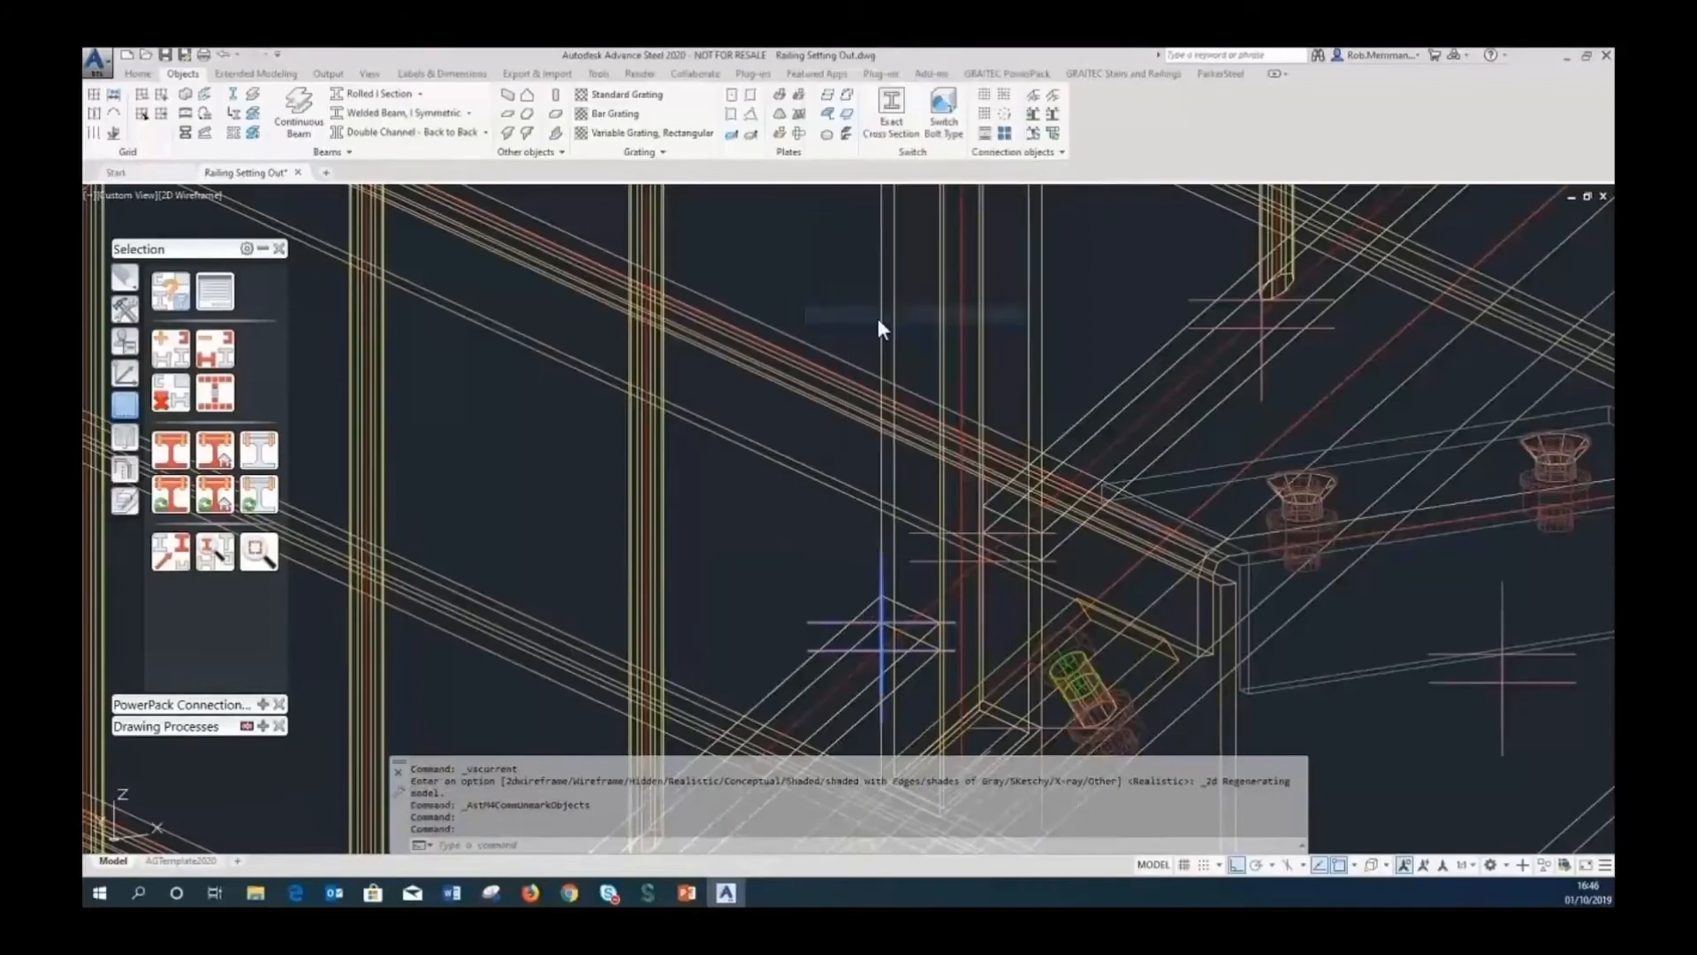
pyautogui.click(978, 649)
pyautogui.click(980, 679)
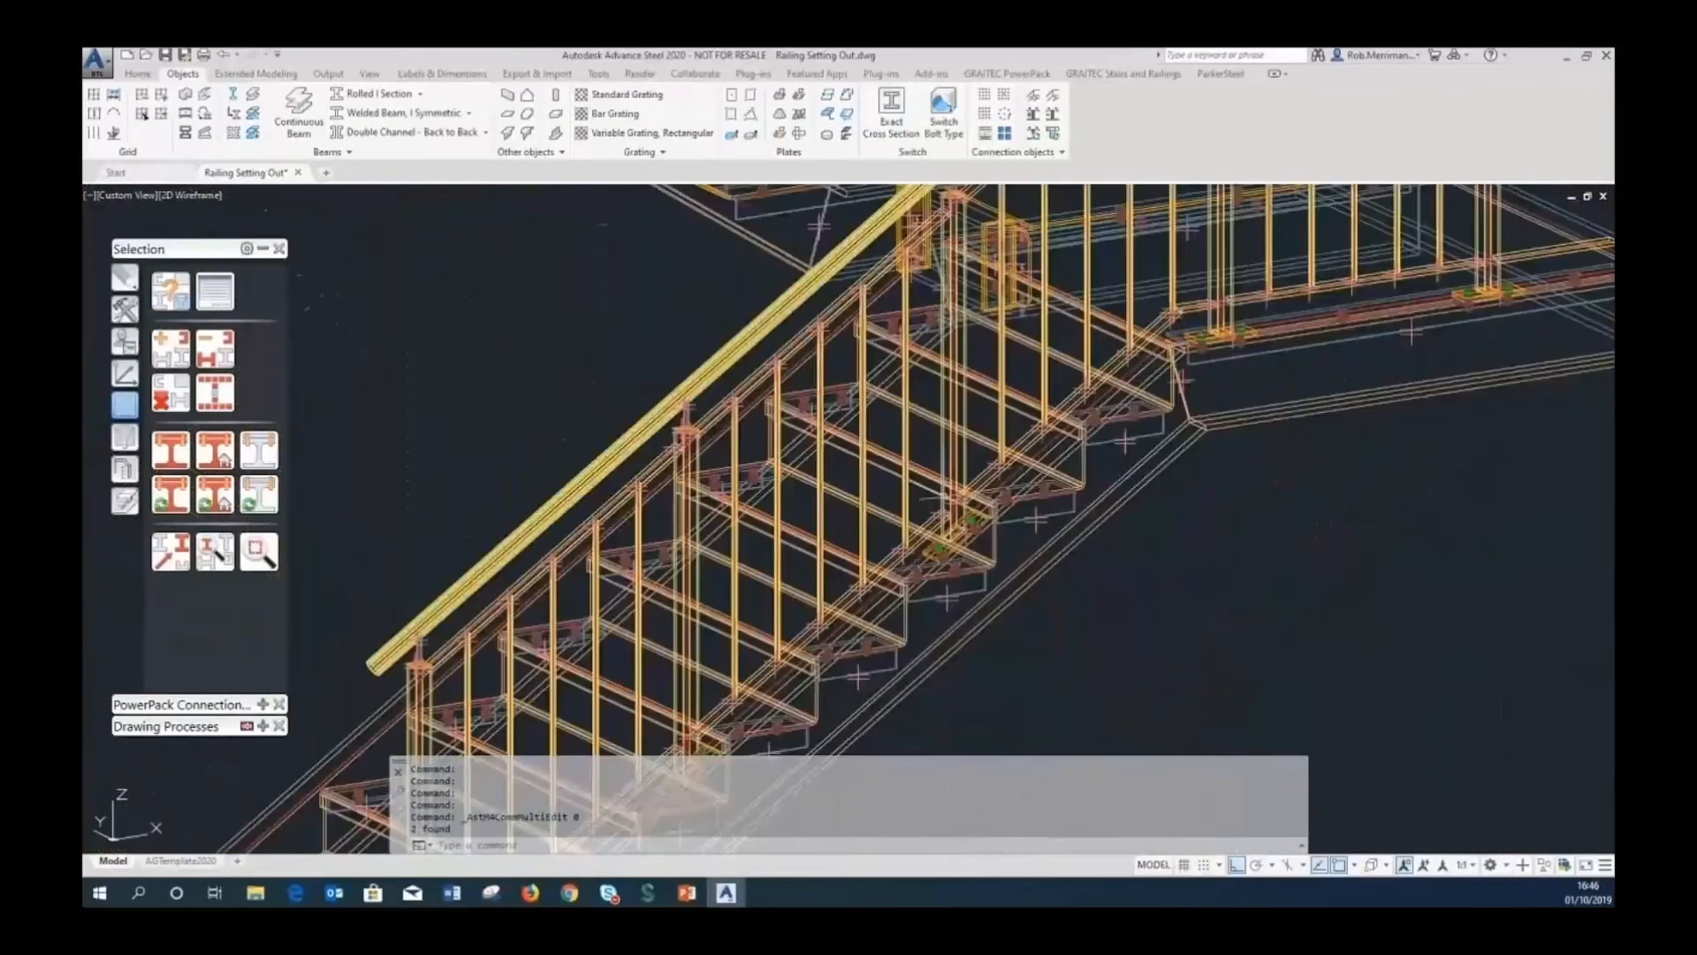
# Return to the Realistic visual style and mark the main assembly of the railing section on the lower stair.
pyautogui.scroll(-3, 849, 513)
pyautogui.click(210, 194)
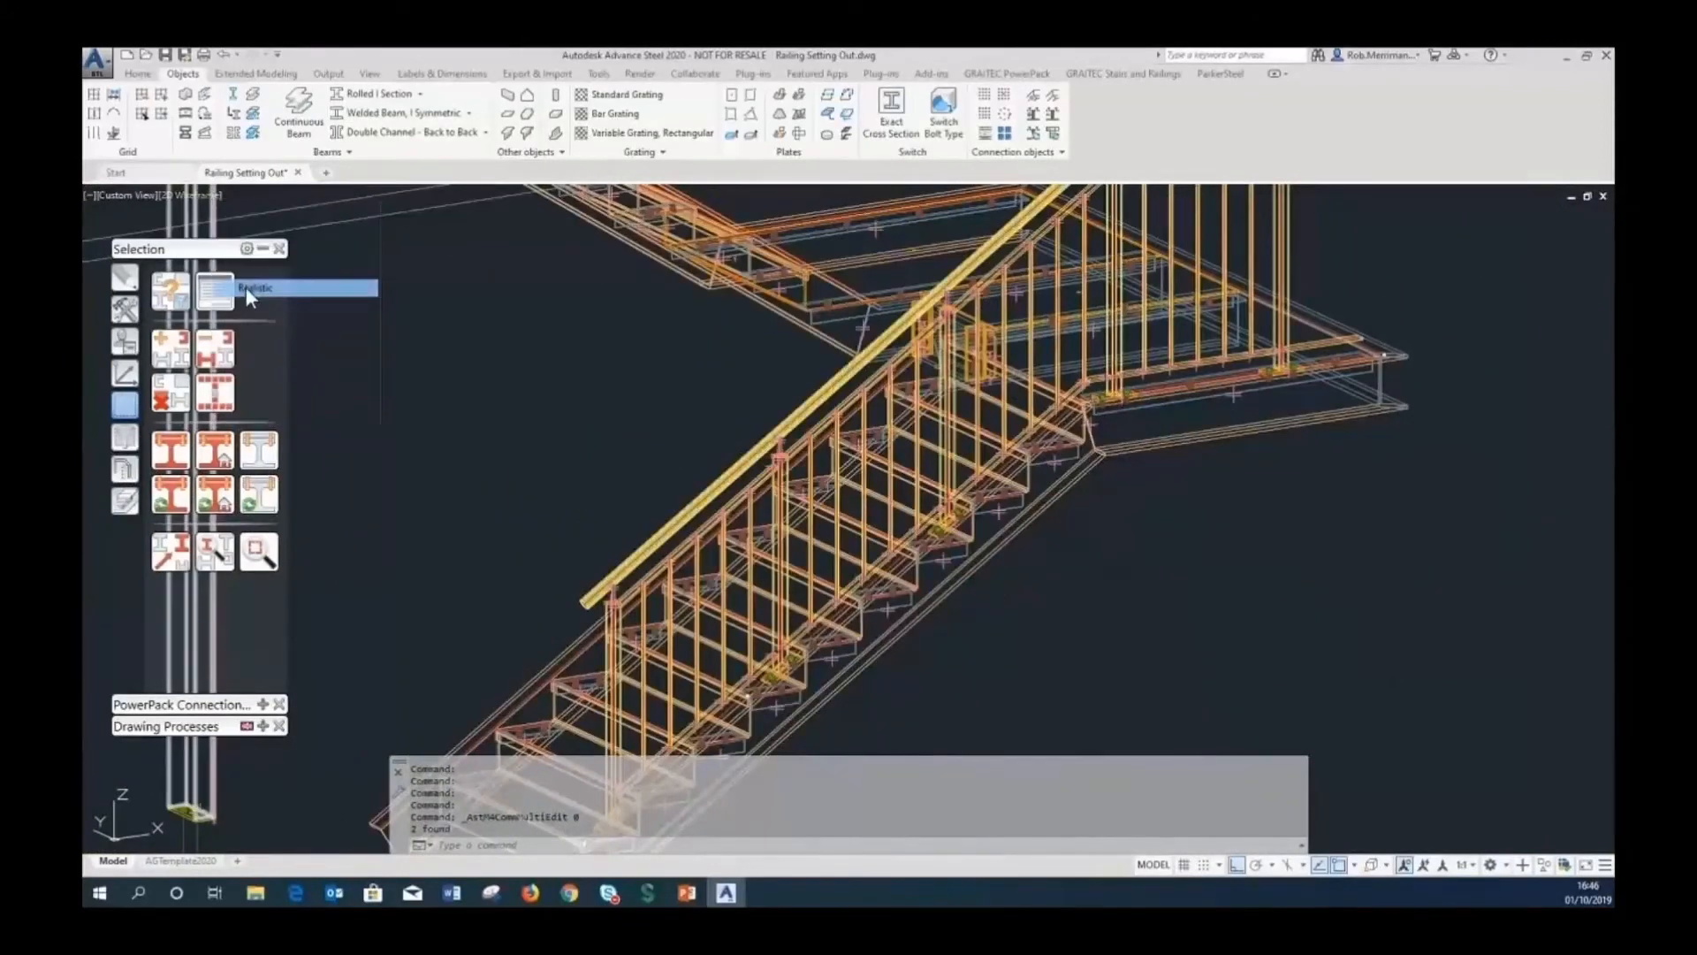
pyautogui.click(247, 290)
pyautogui.click(215, 495)
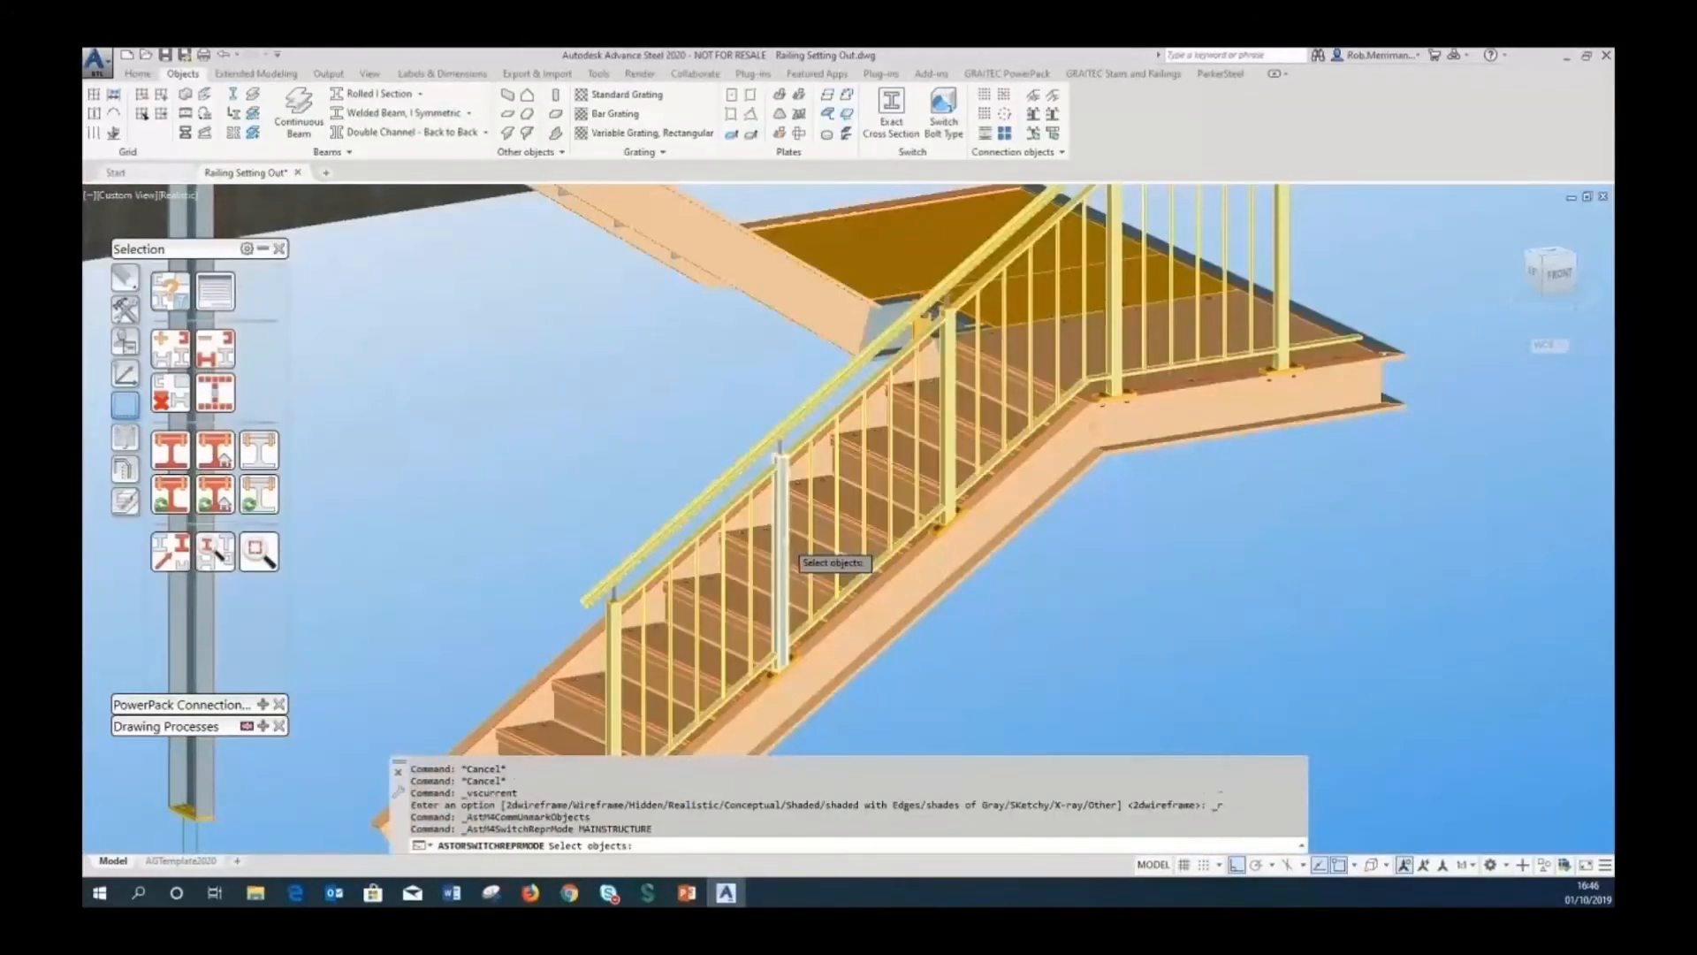
pyautogui.click(786, 549)
pyautogui.scroll(-2, 747, 579)
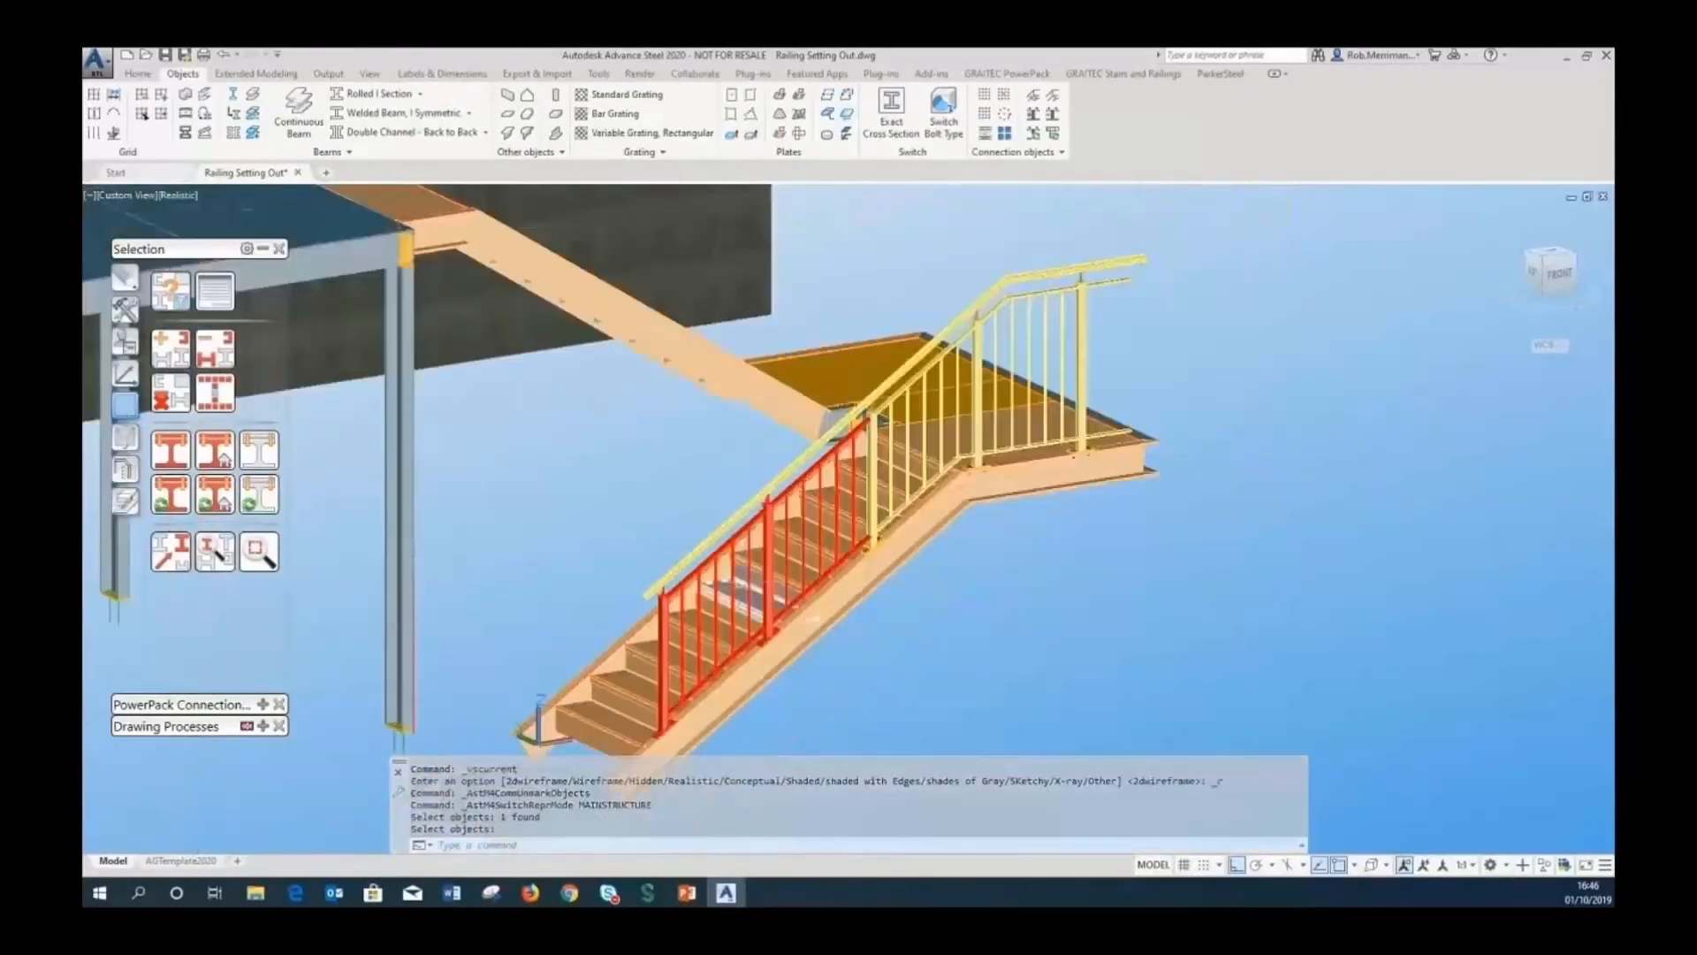
# Mark the main assembly of the upper railing section running onto the landing and clear the marking again.
pyautogui.click(215, 495)
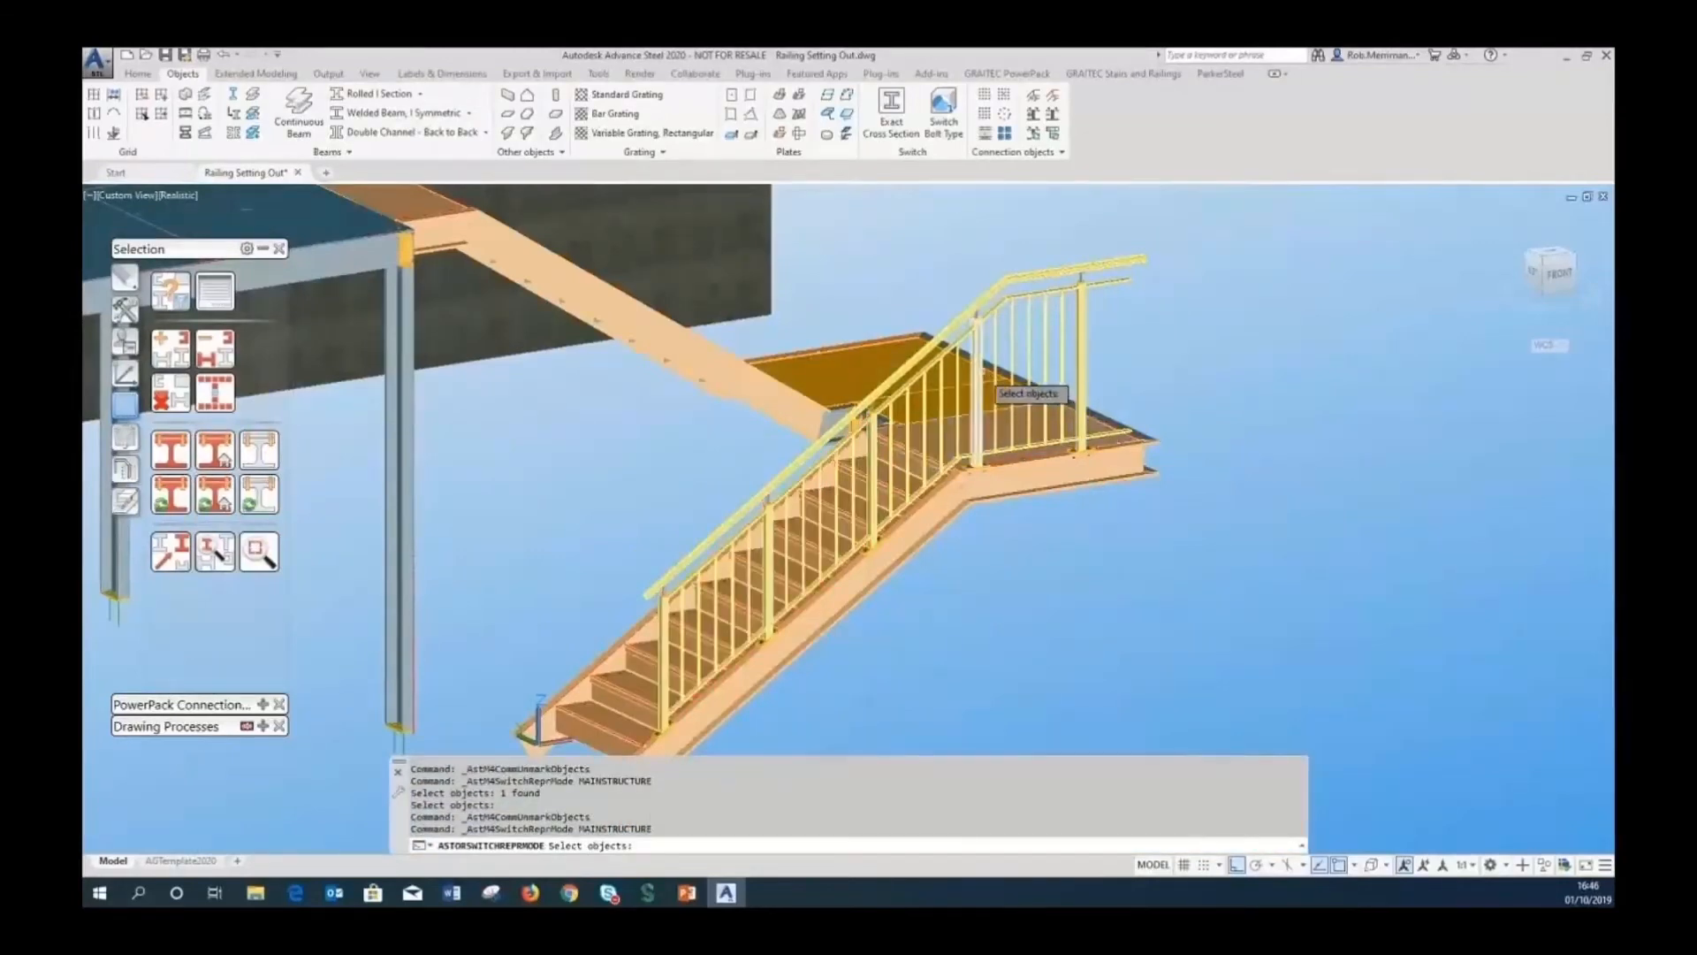
pyautogui.click(982, 373)
pyautogui.press('Return')
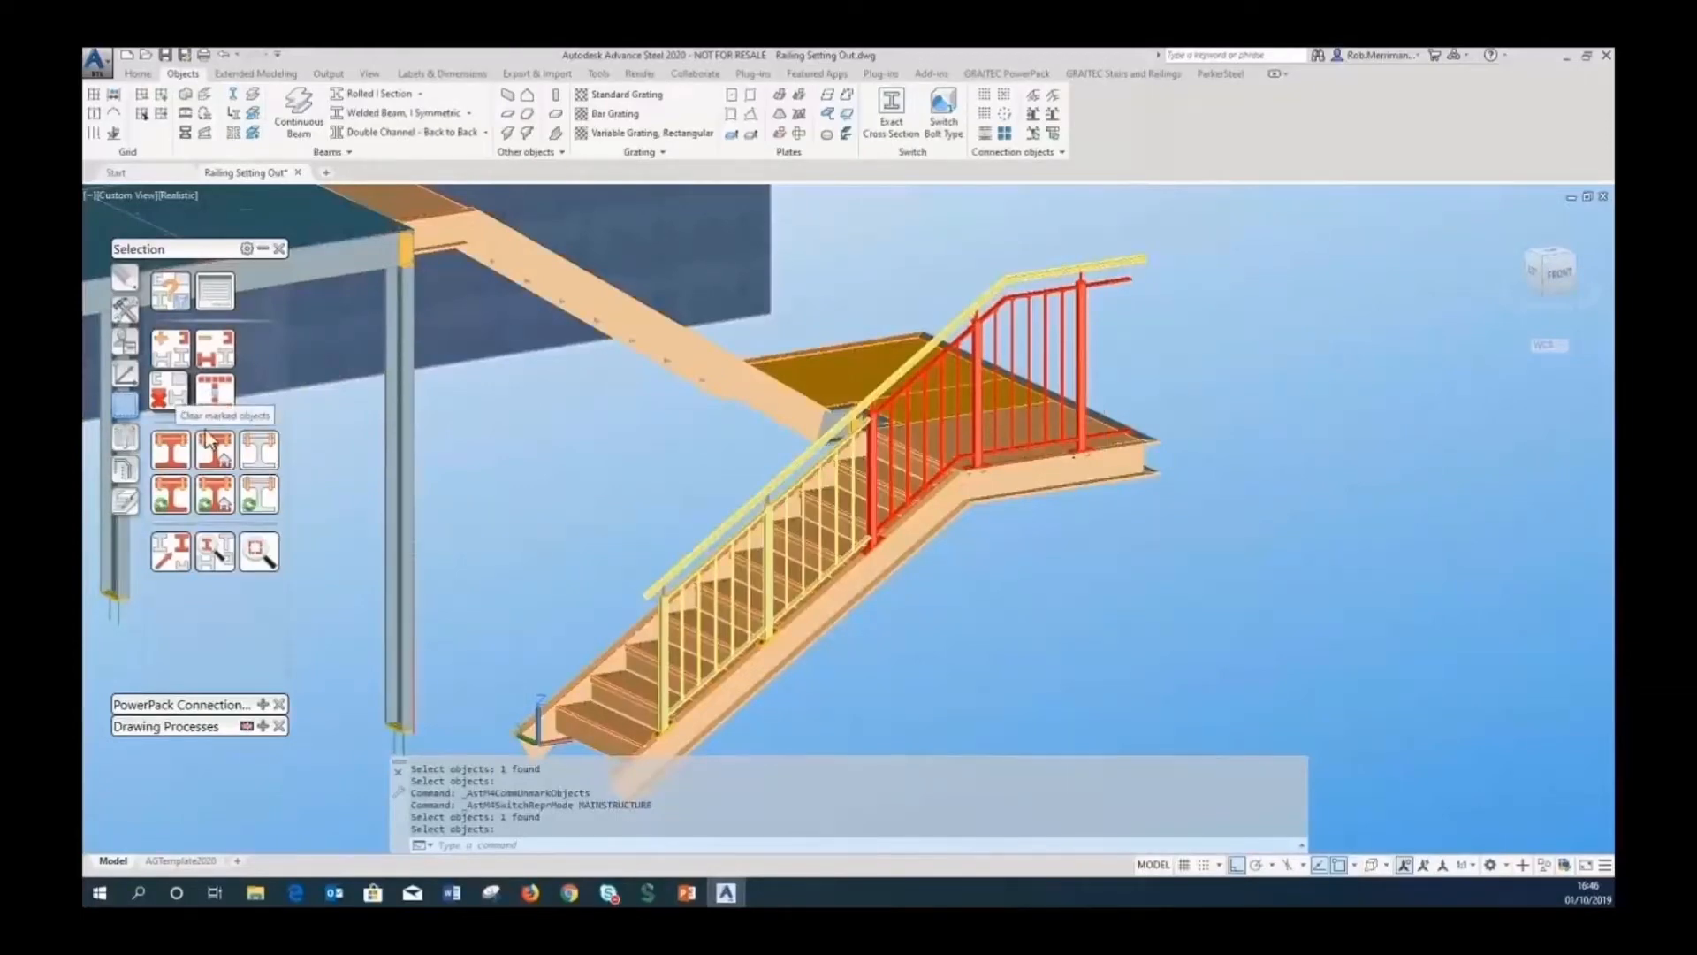
pyautogui.click(175, 393)
# Begin a new railing on the raised platform, using the edge beam beside the stair as its base beam.
pyautogui.click(679, 478)
pyautogui.click(679, 477)
pyautogui.keyDown('shift'); pyautogui.moveTo(1147, 492); pyautogui.dragTo(825, 478, button='middle'); pyautogui.keyUp('shift')
pyautogui.scroll(-5, 825, 478)
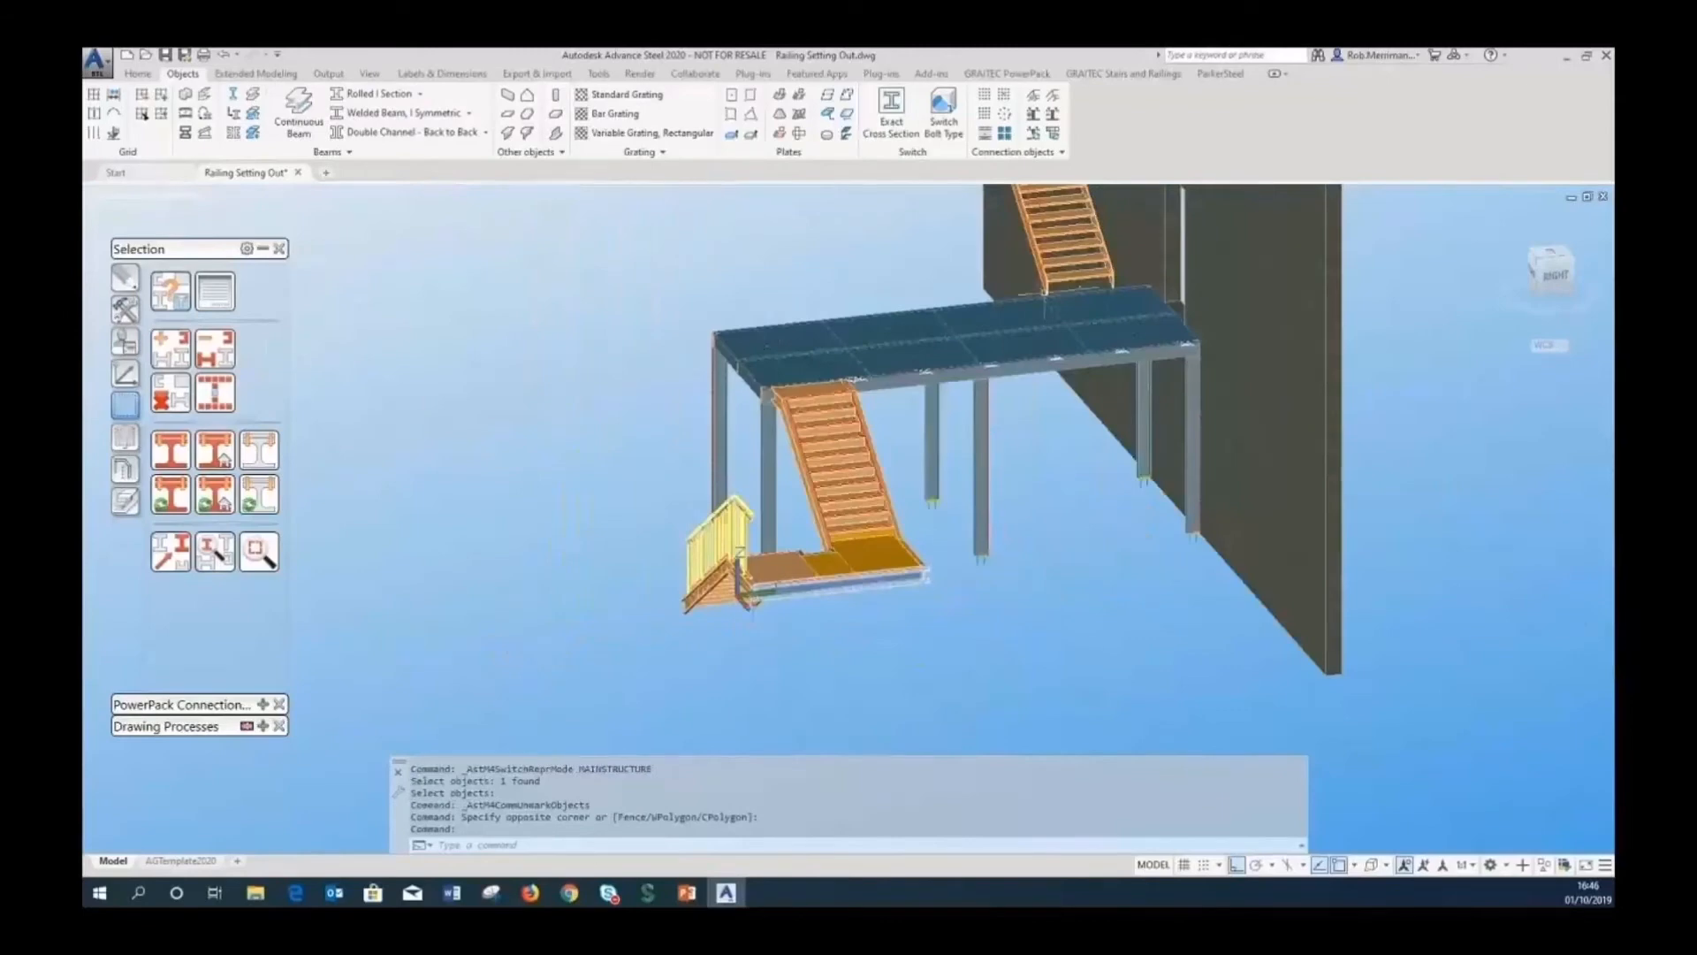
pyautogui.scroll(4, 1070, 275)
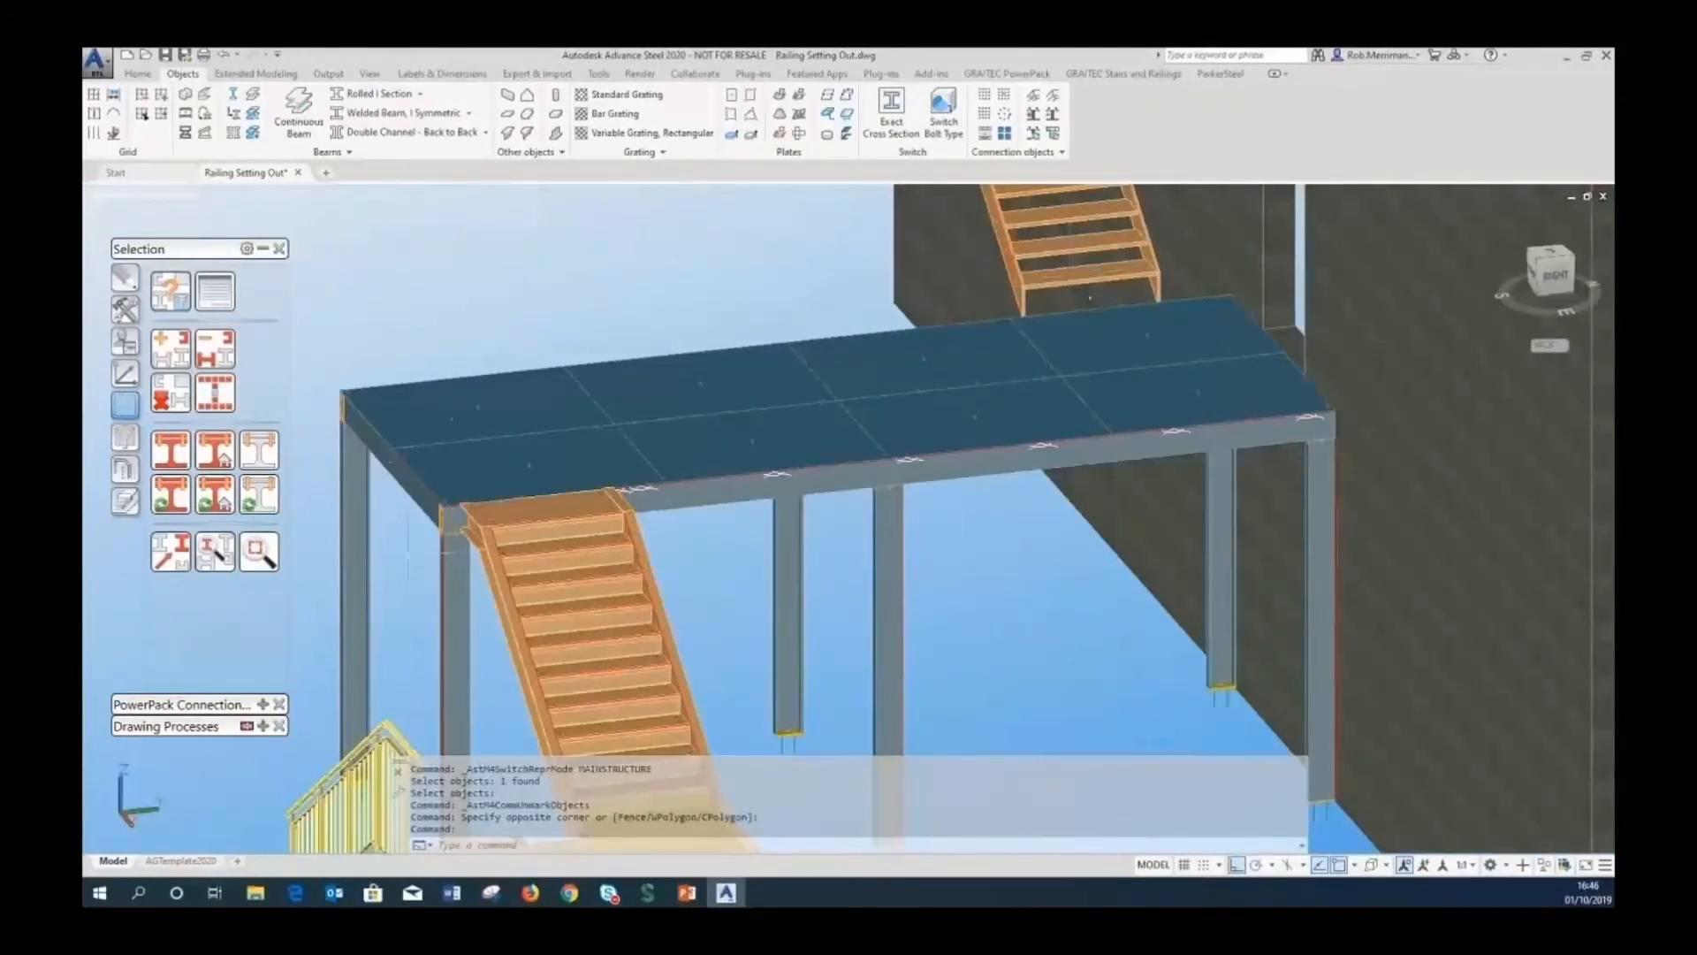
pyautogui.click(453, 893)
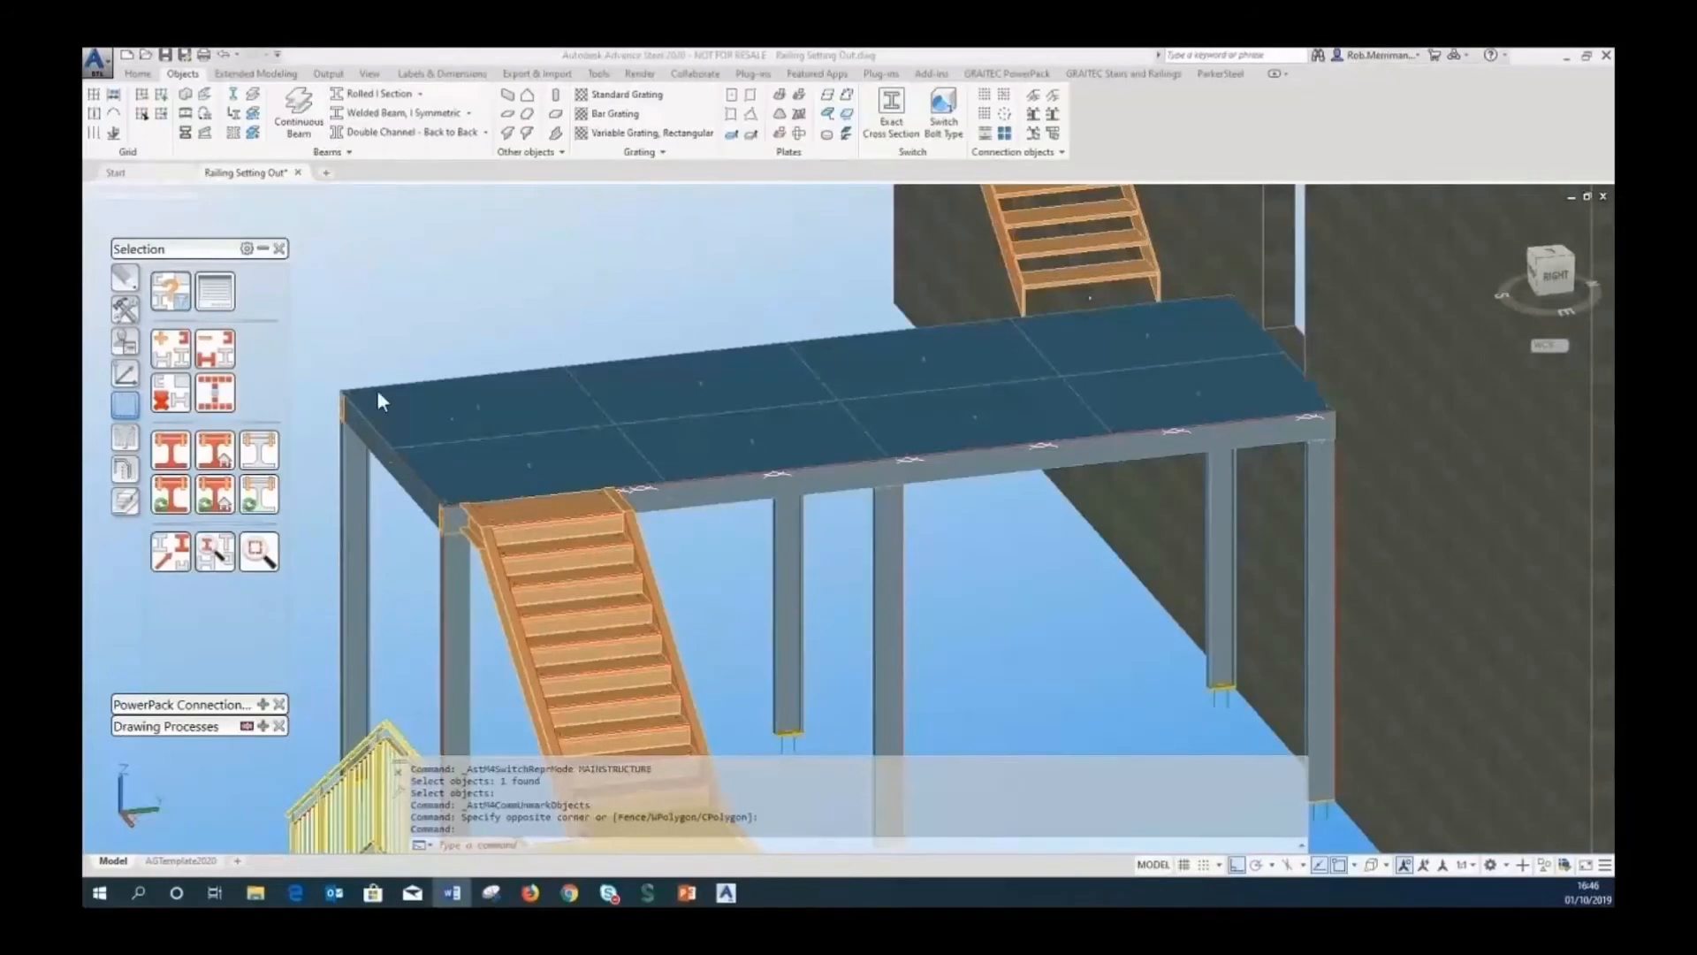
pyautogui.click(393, 335)
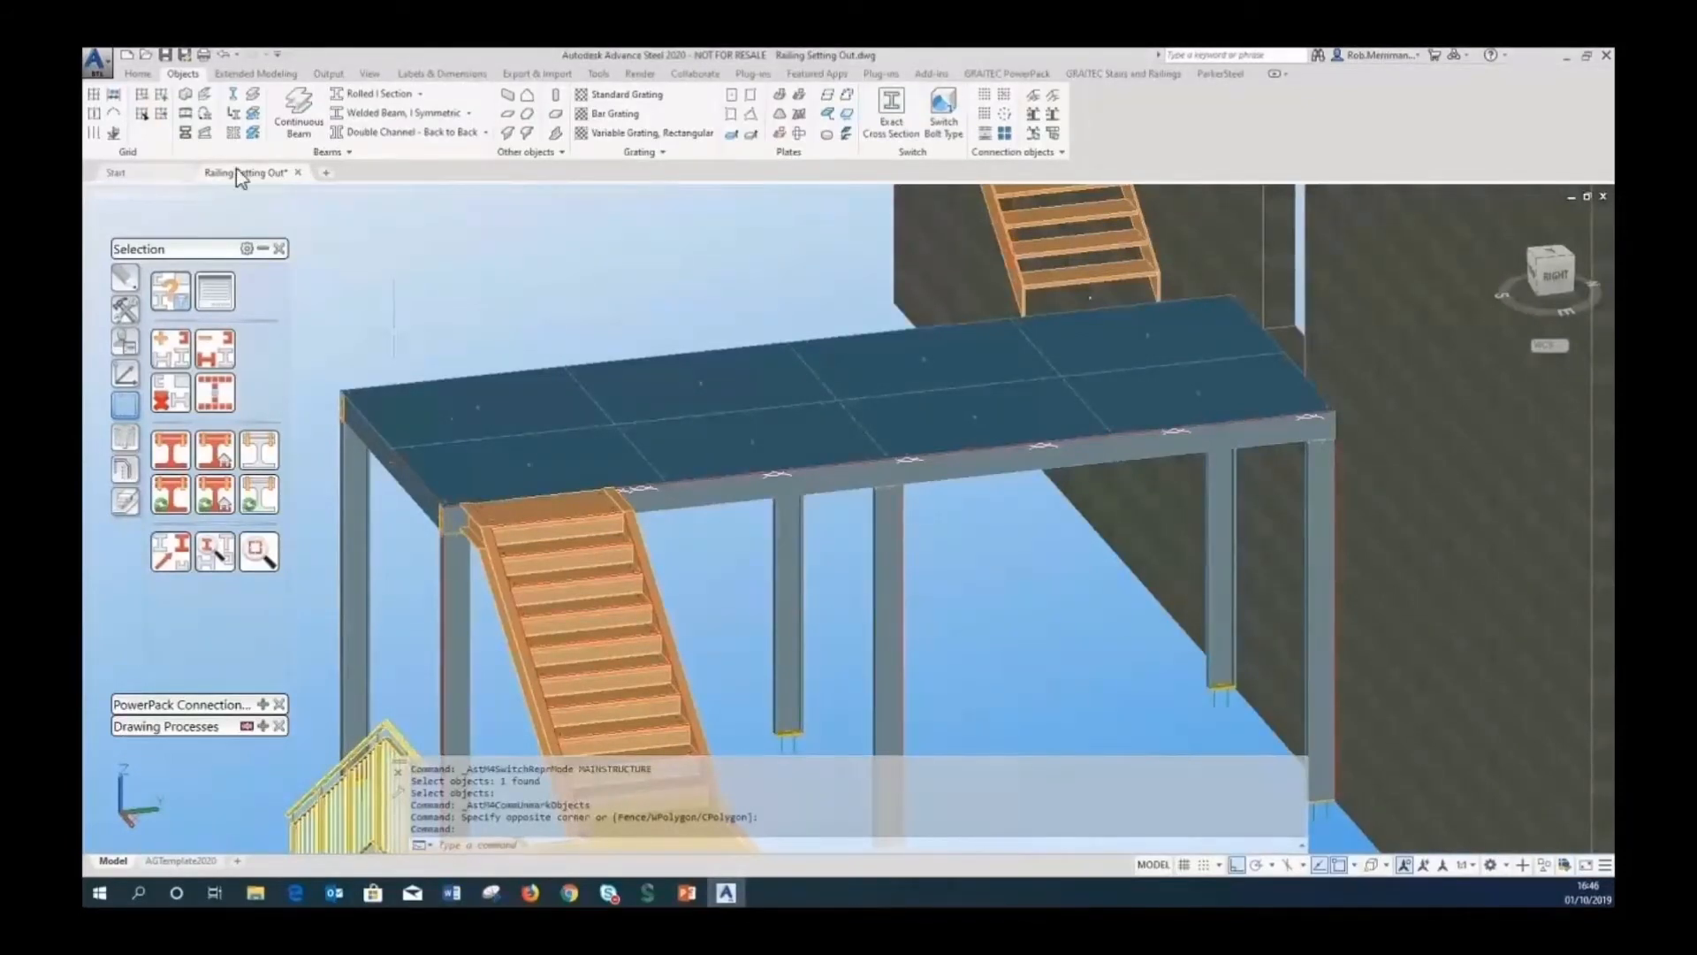
pyautogui.click(155, 77)
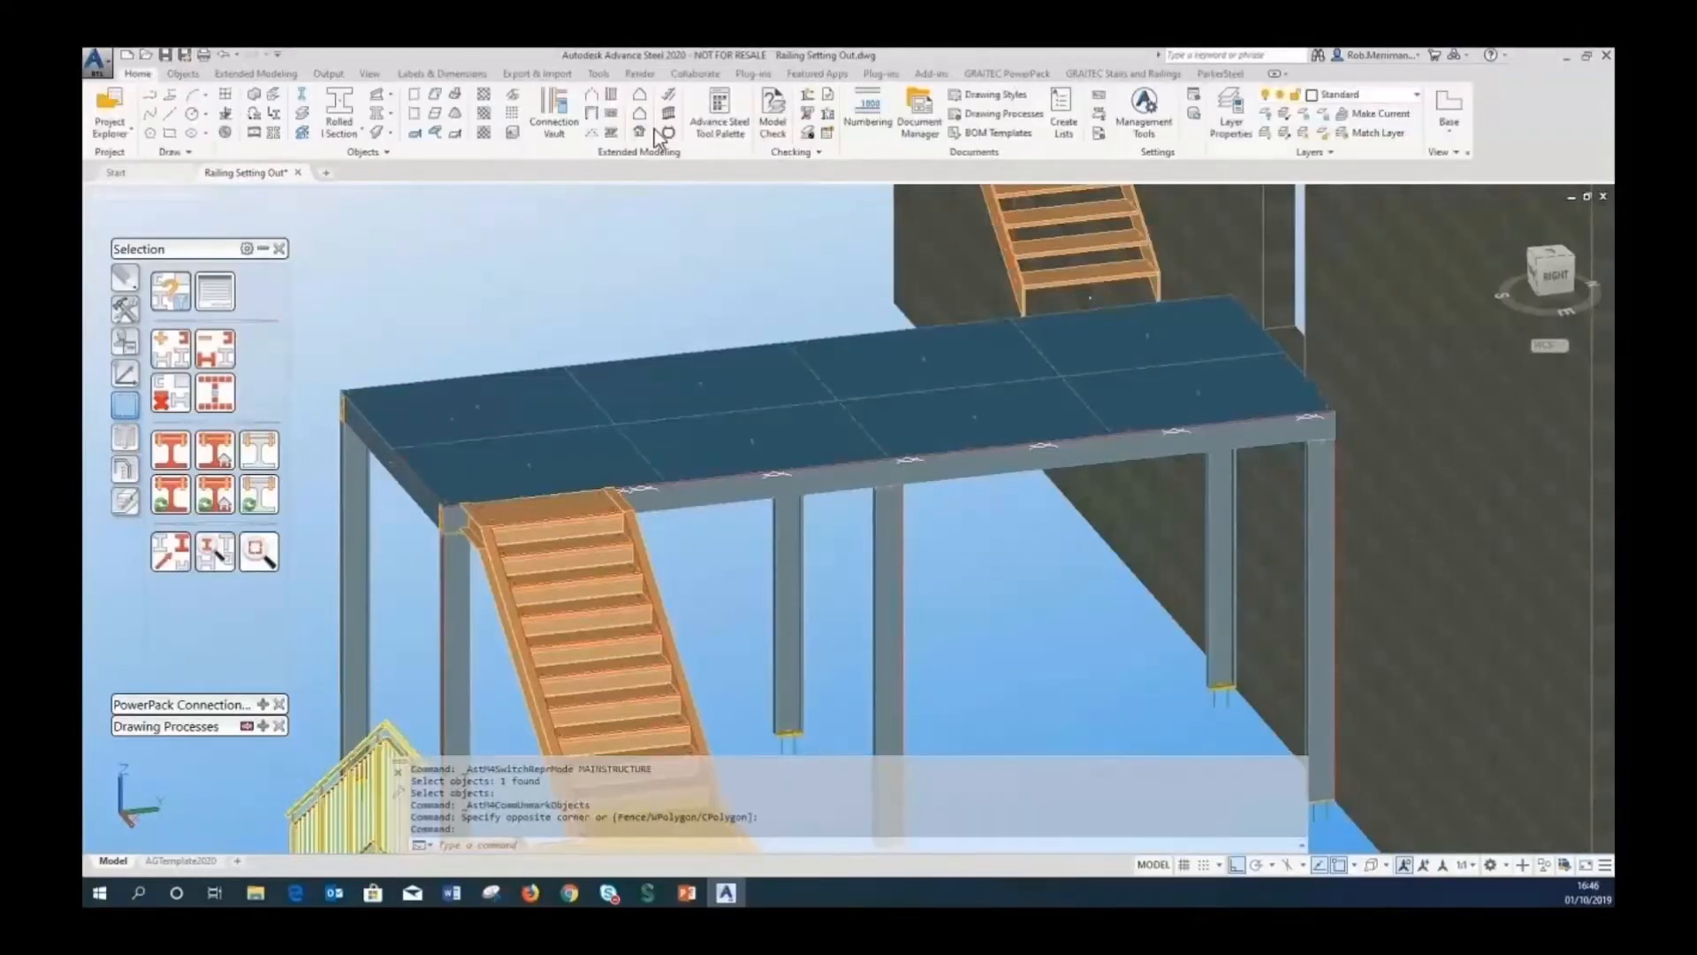
pyautogui.press('ctrl')
pyautogui.press('ctrl')
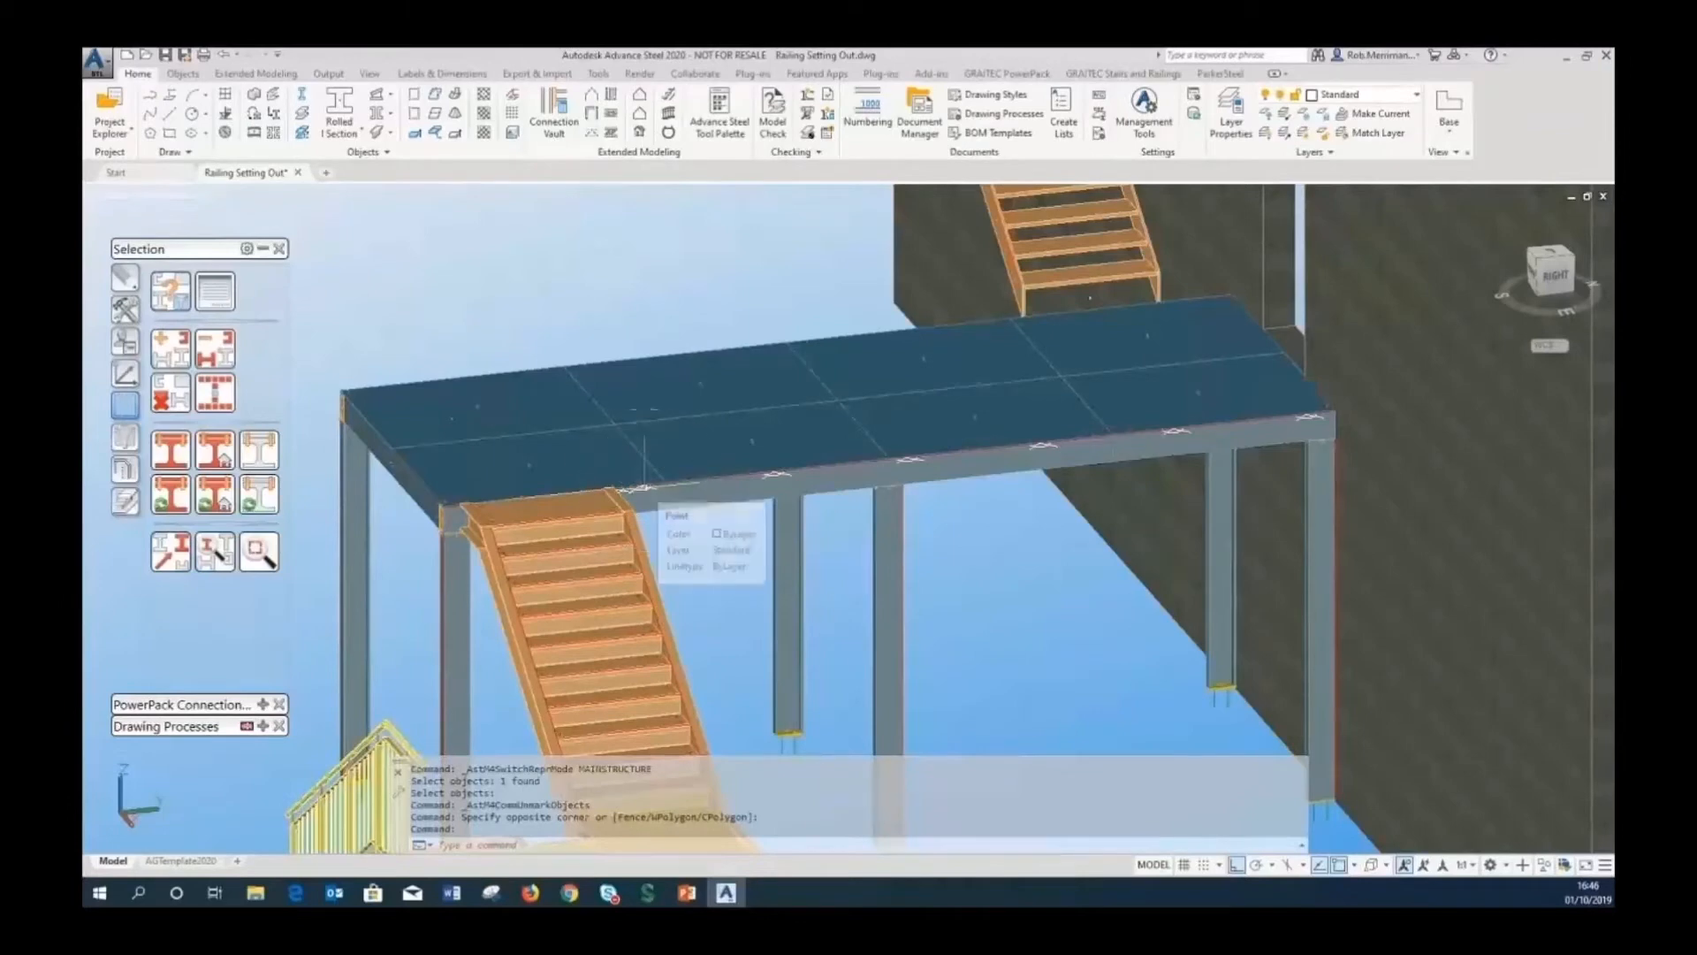
pyautogui.press('ctrl')
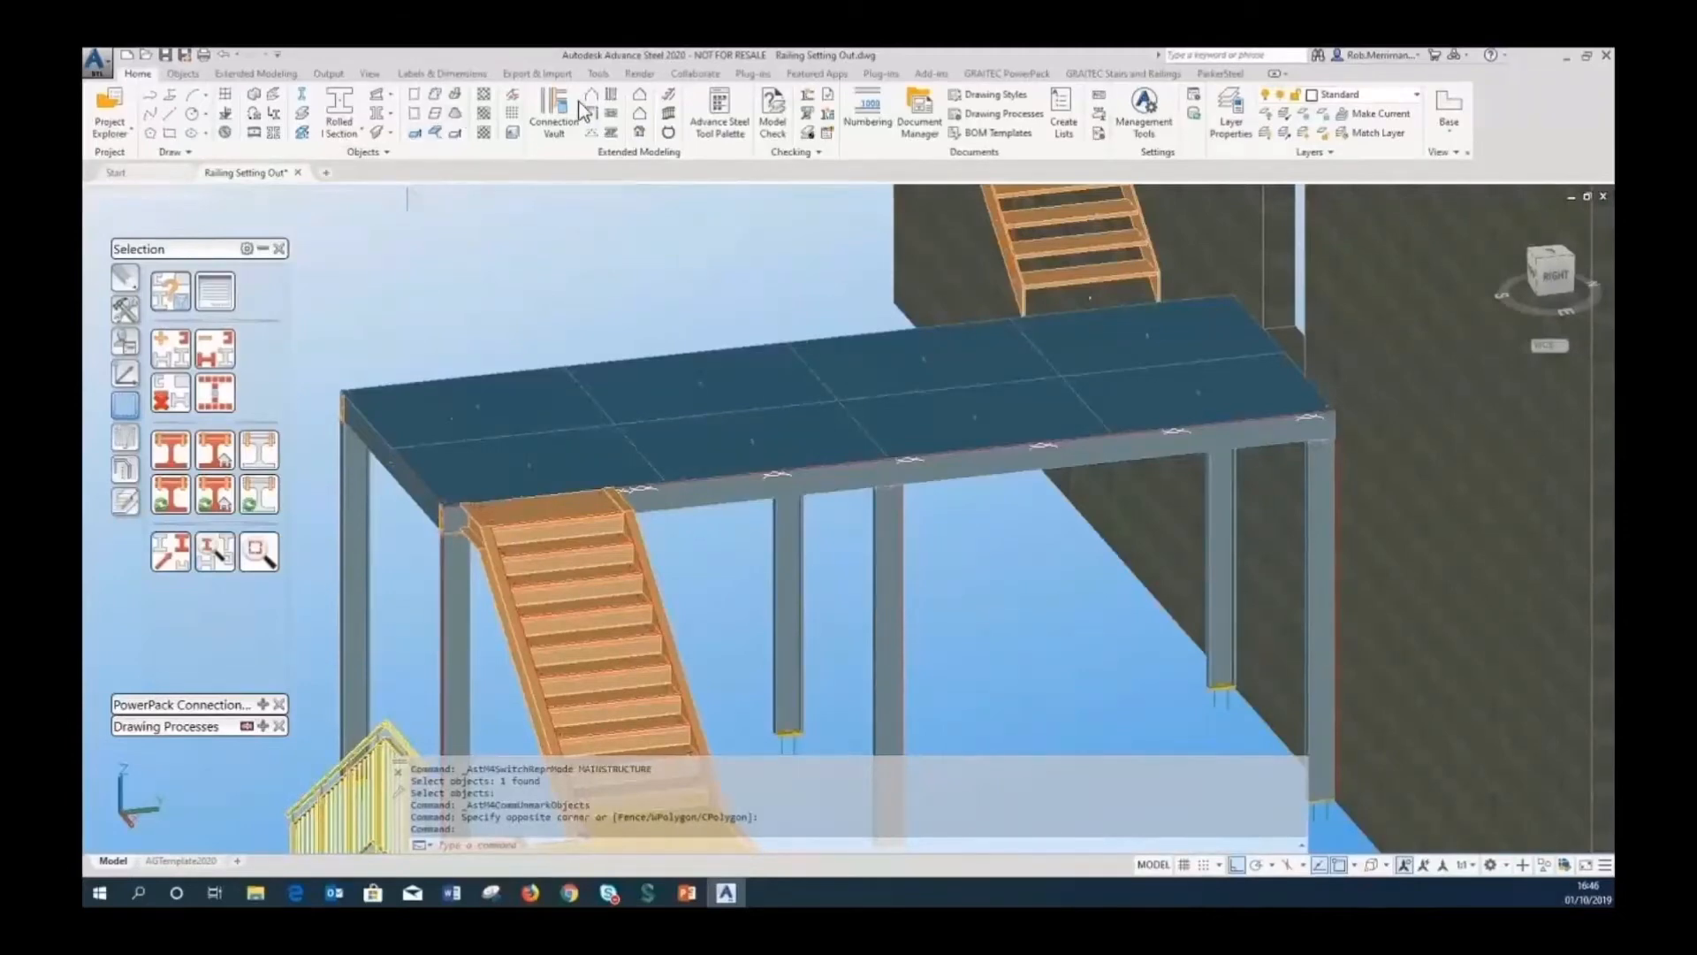
pyautogui.click(674, 123)
pyautogui.click(698, 499)
pyautogui.rightClick(695, 546)
# Place the railing from the edge marker beside the stair to the third marker along the beam, without a nosing point.
pyautogui.scroll(8, 622, 488)
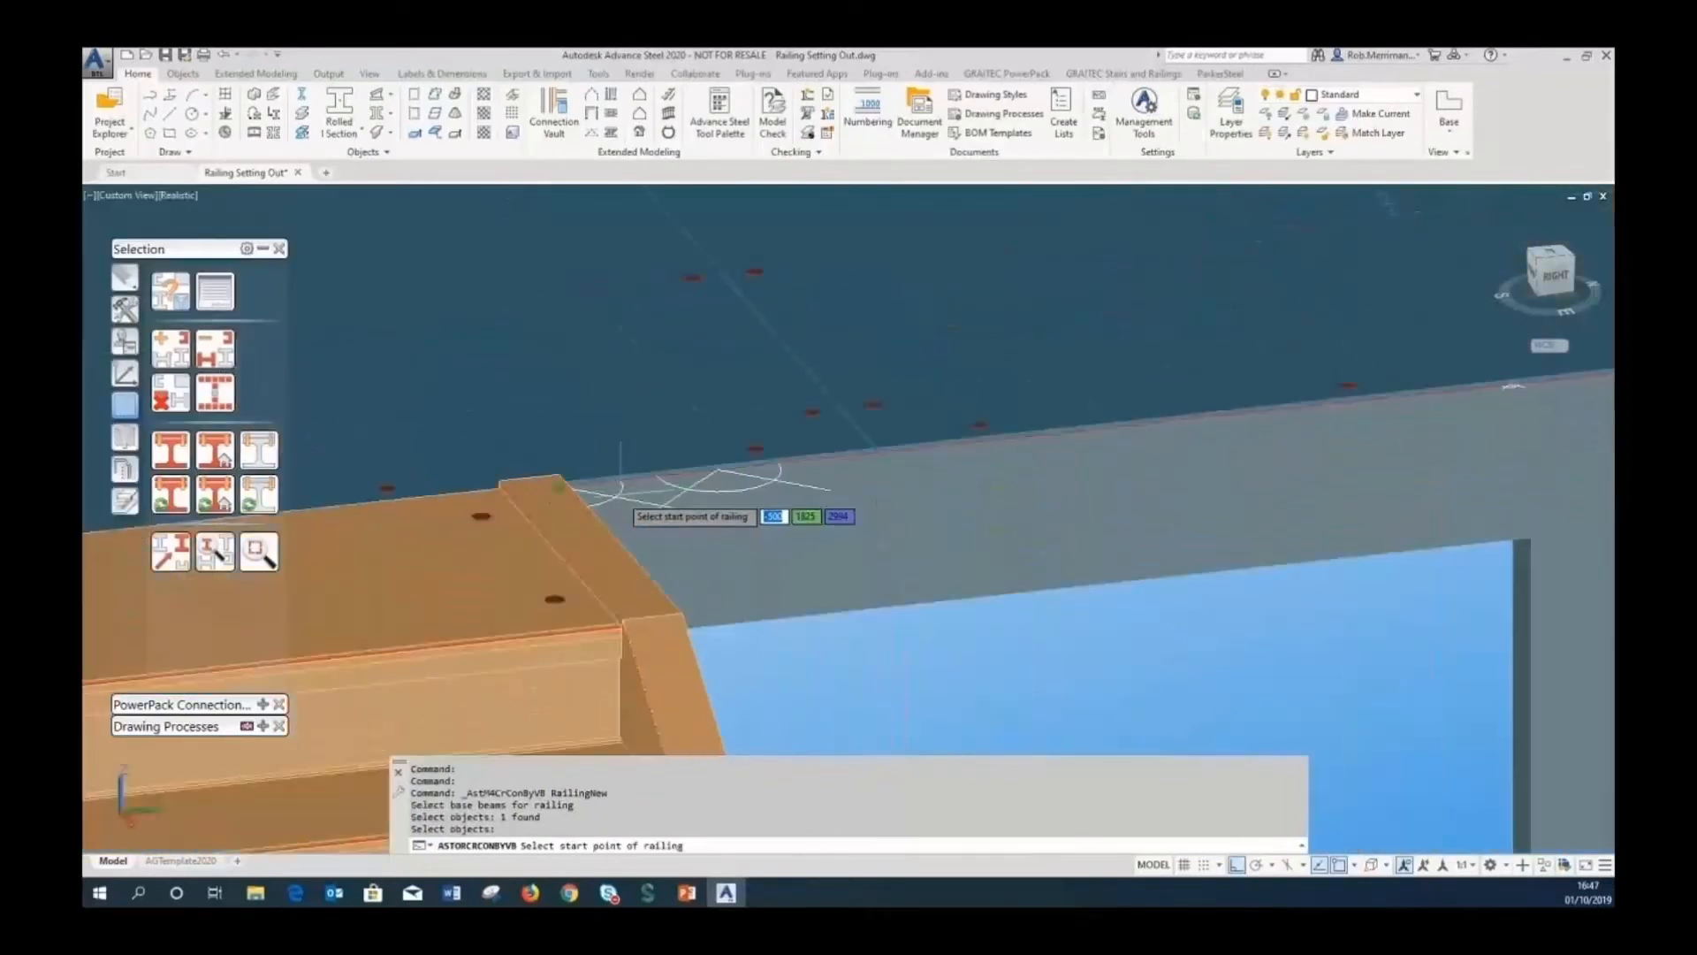
pyautogui.click(619, 491)
pyautogui.scroll(-2, 616, 495)
pyautogui.scroll(-5, 672, 487)
pyautogui.scroll(5, 786, 452)
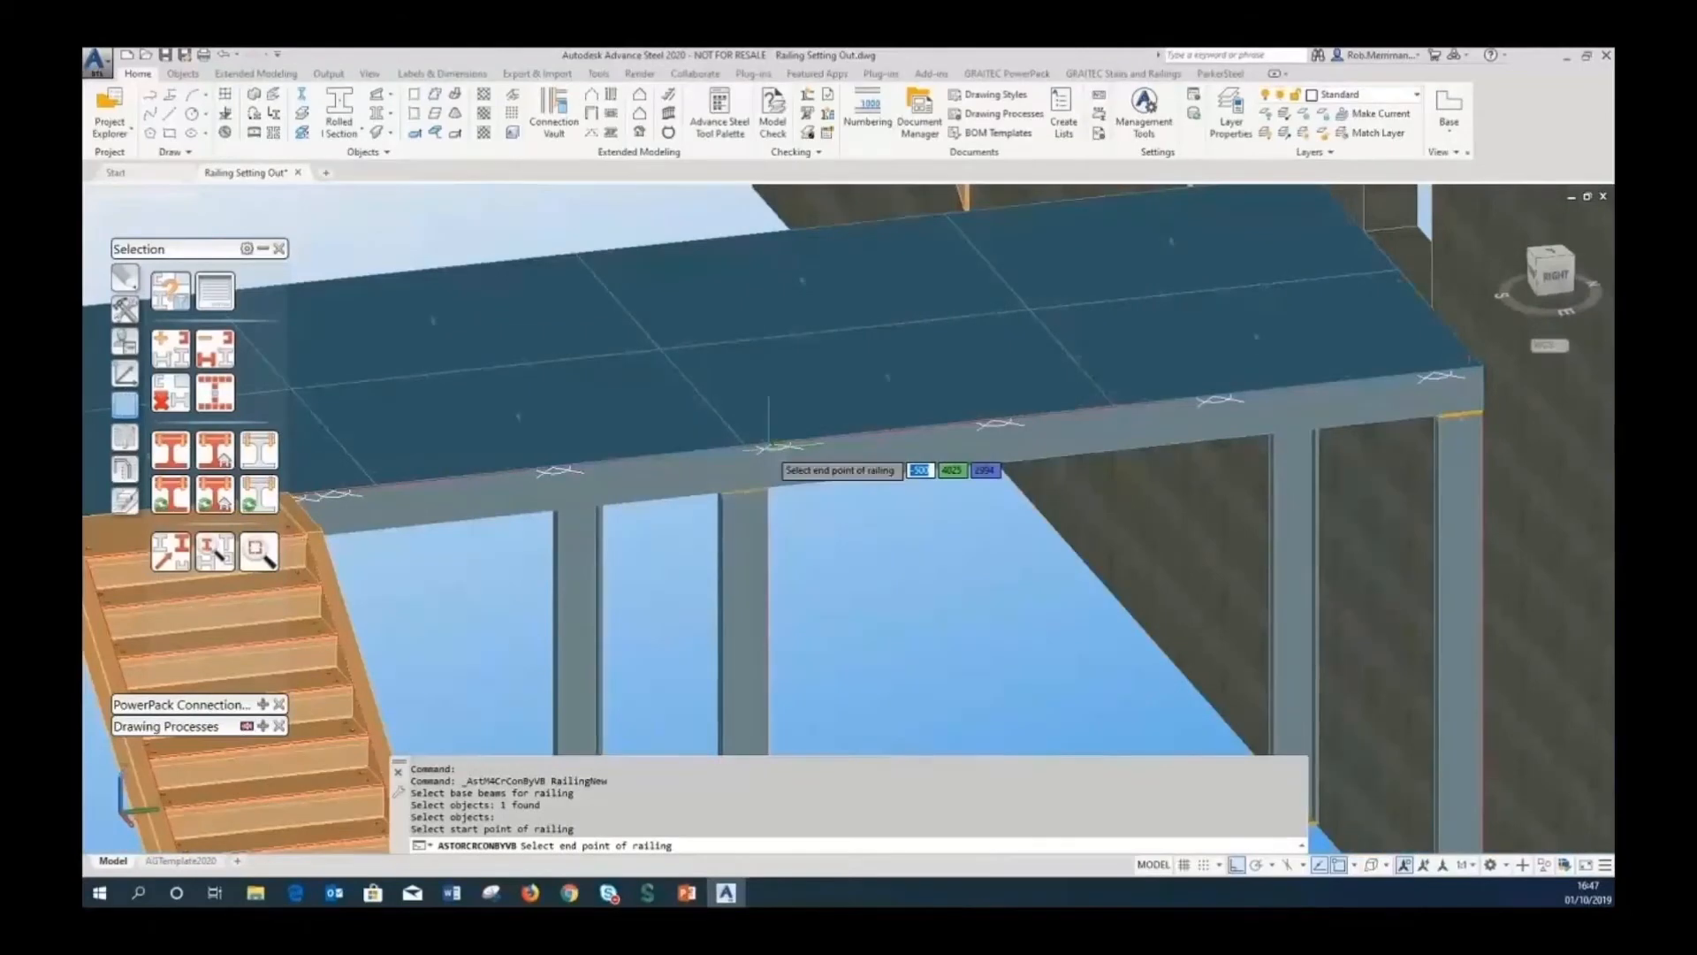
pyautogui.click(769, 450)
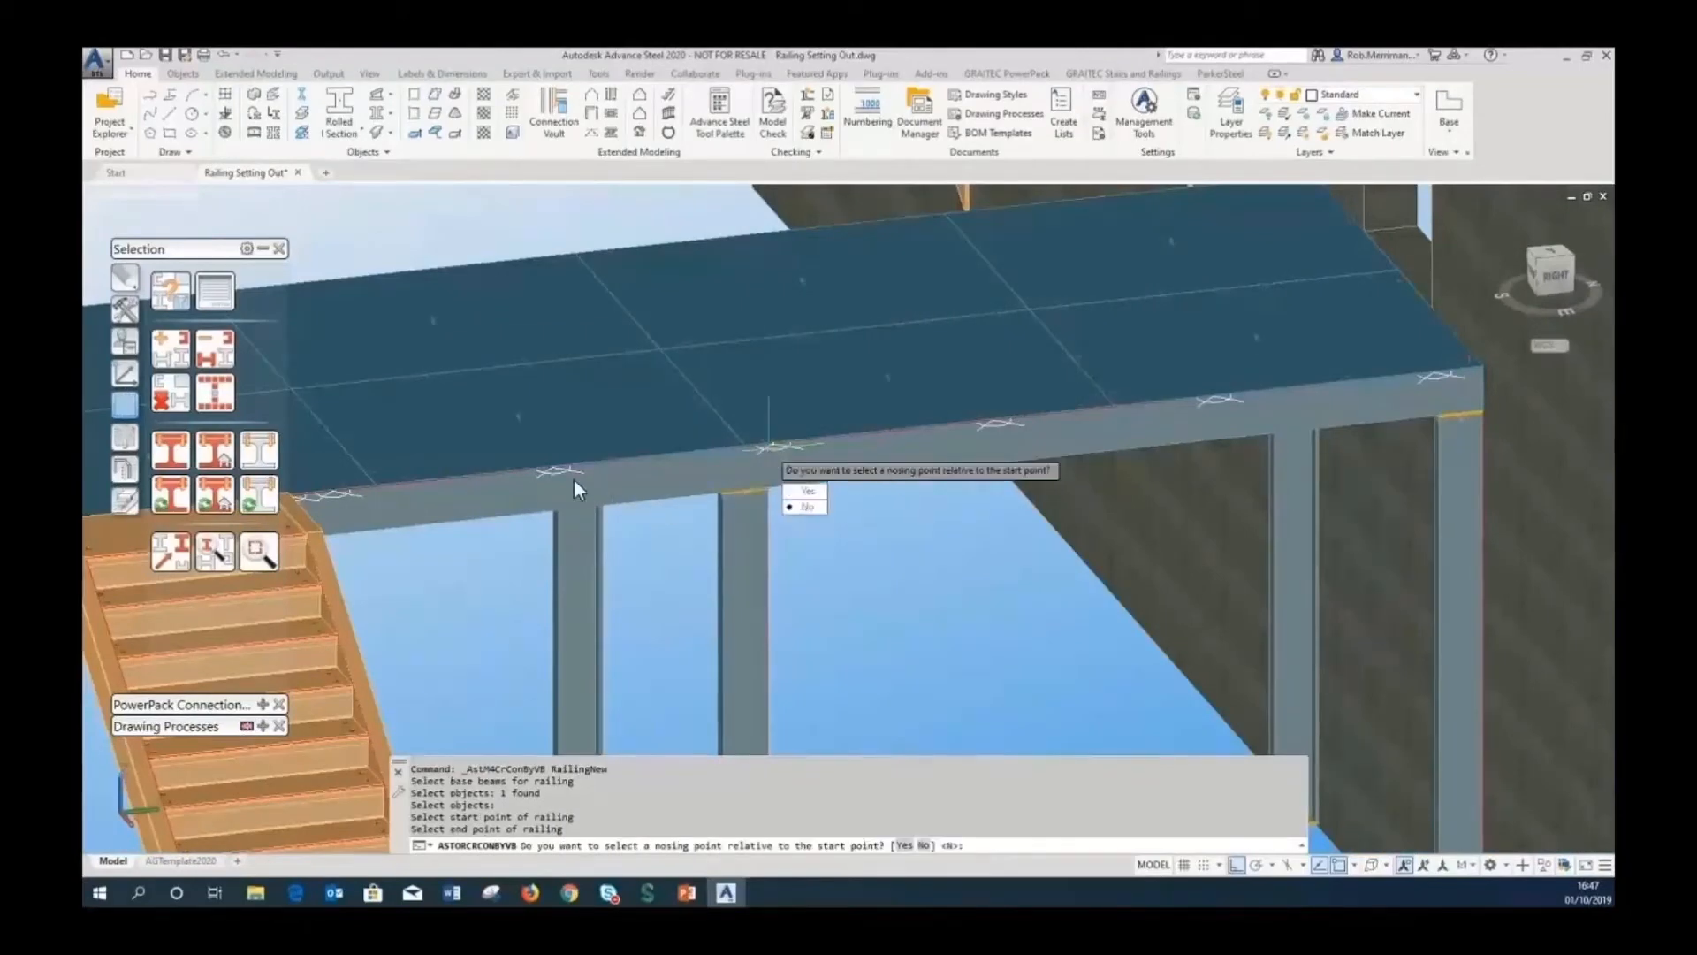
pyautogui.click(805, 499)
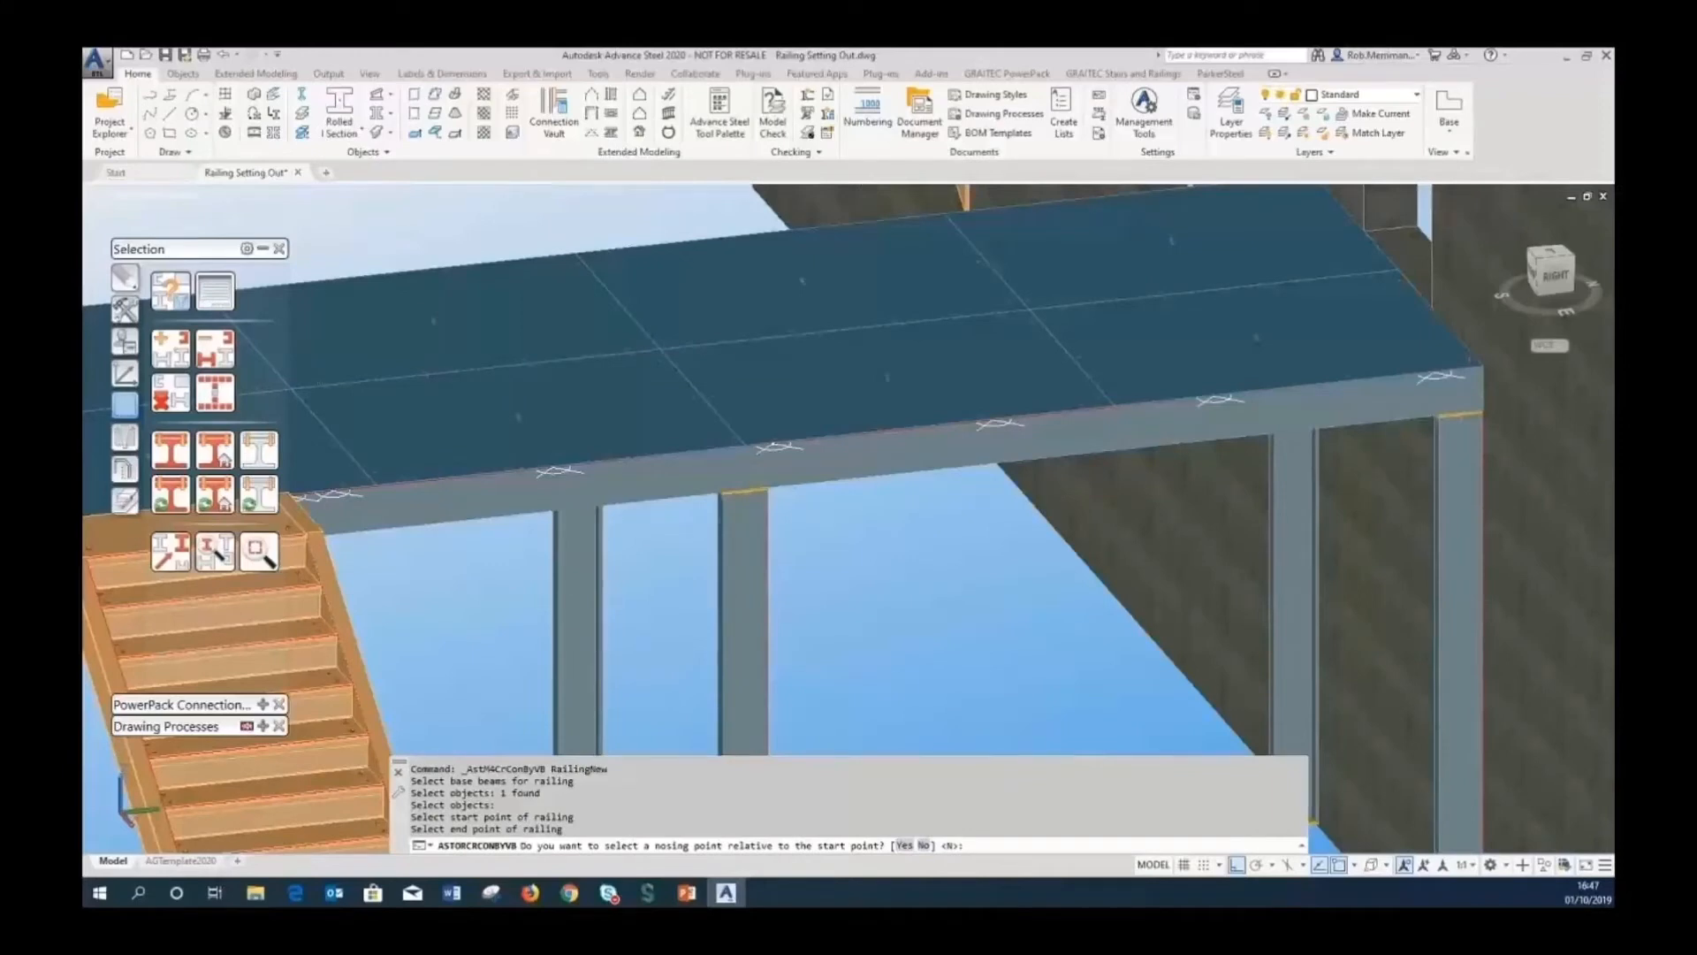
pyautogui.press('Return')
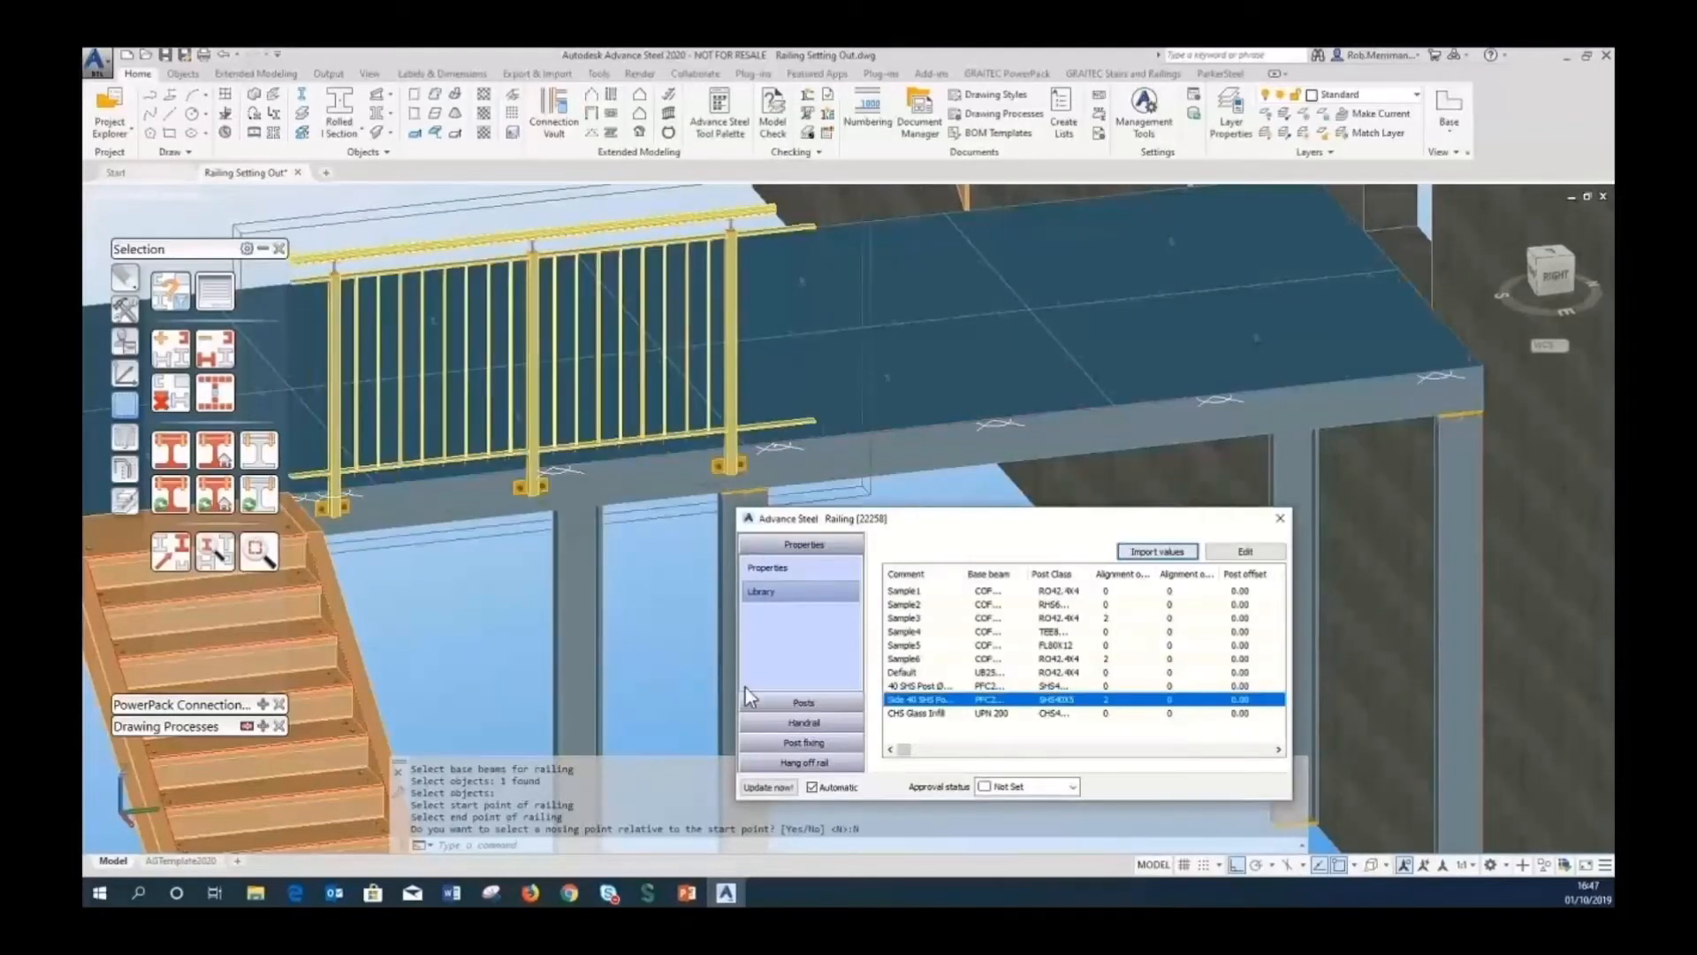
# In the railing's post set-out settings, move the end base point by 800 mm.
pyautogui.click(793, 703)
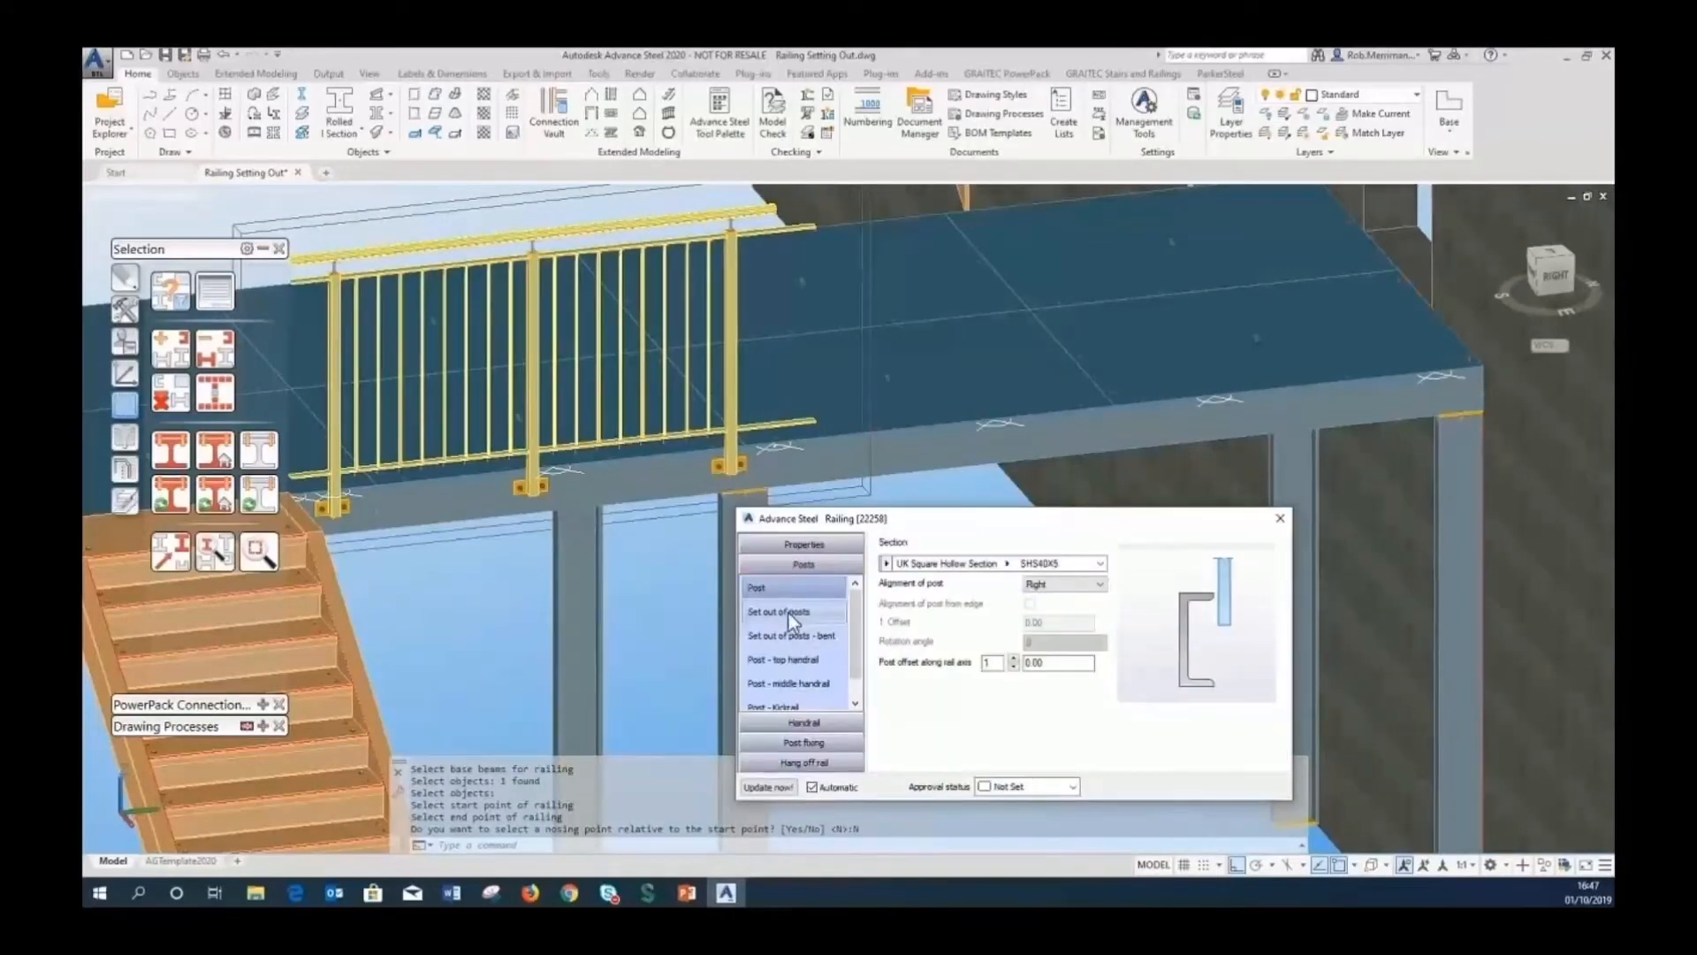
pyautogui.click(788, 613)
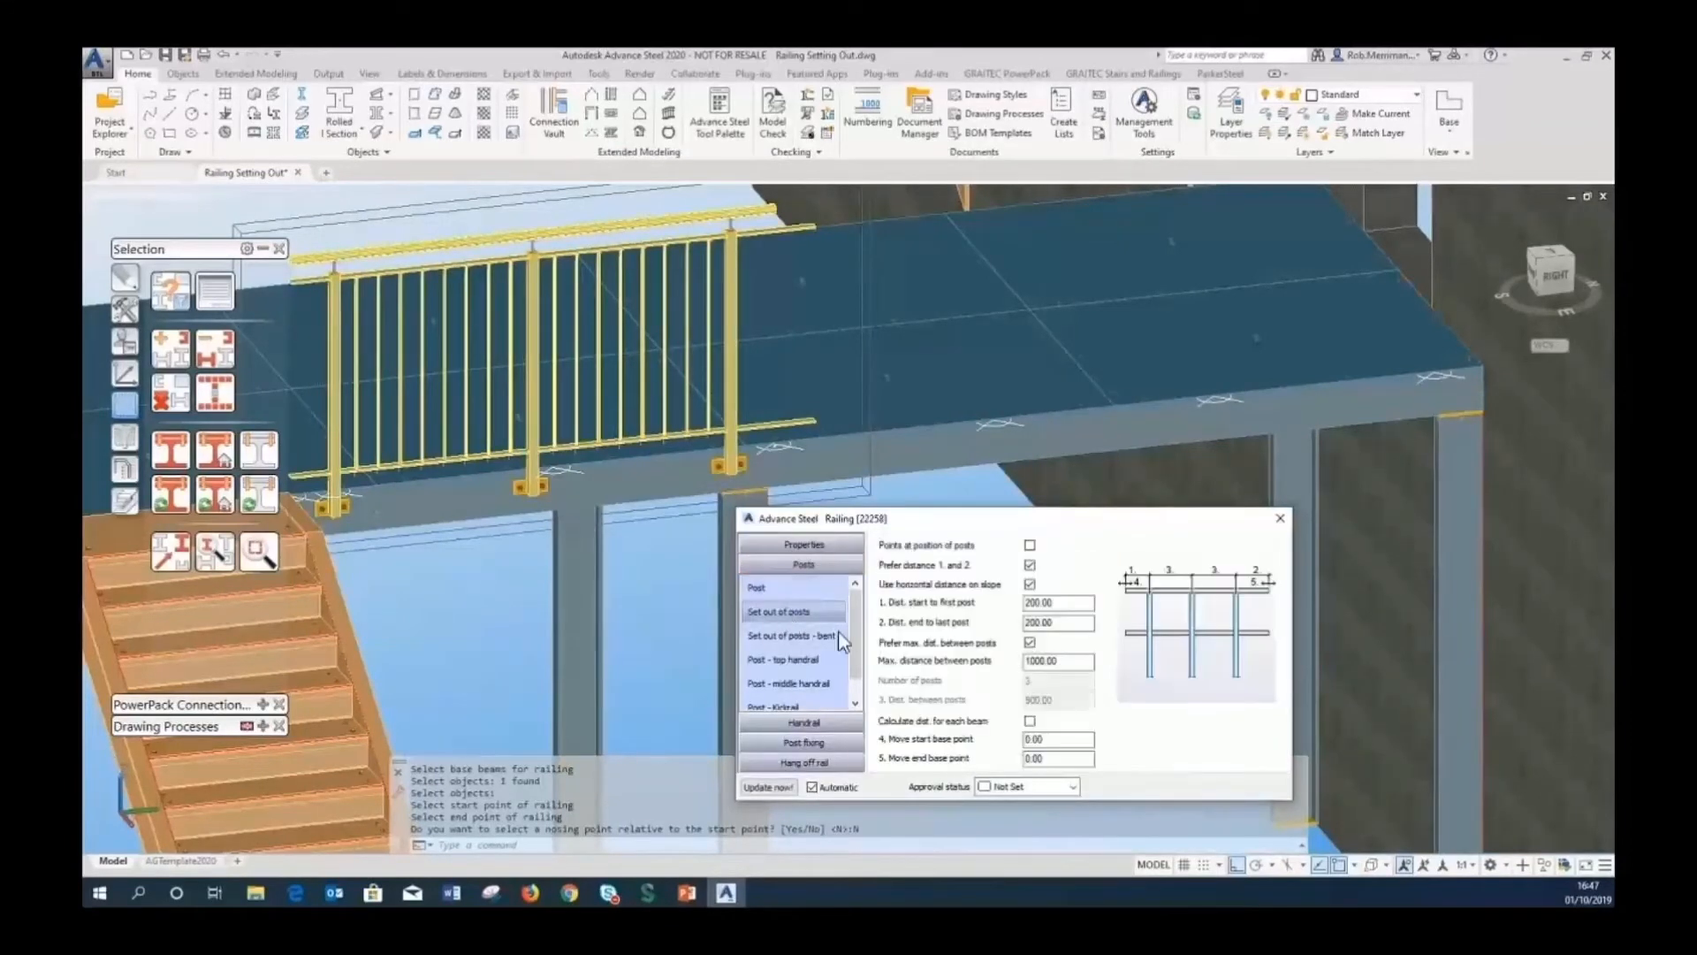
pyautogui.click(1031, 605)
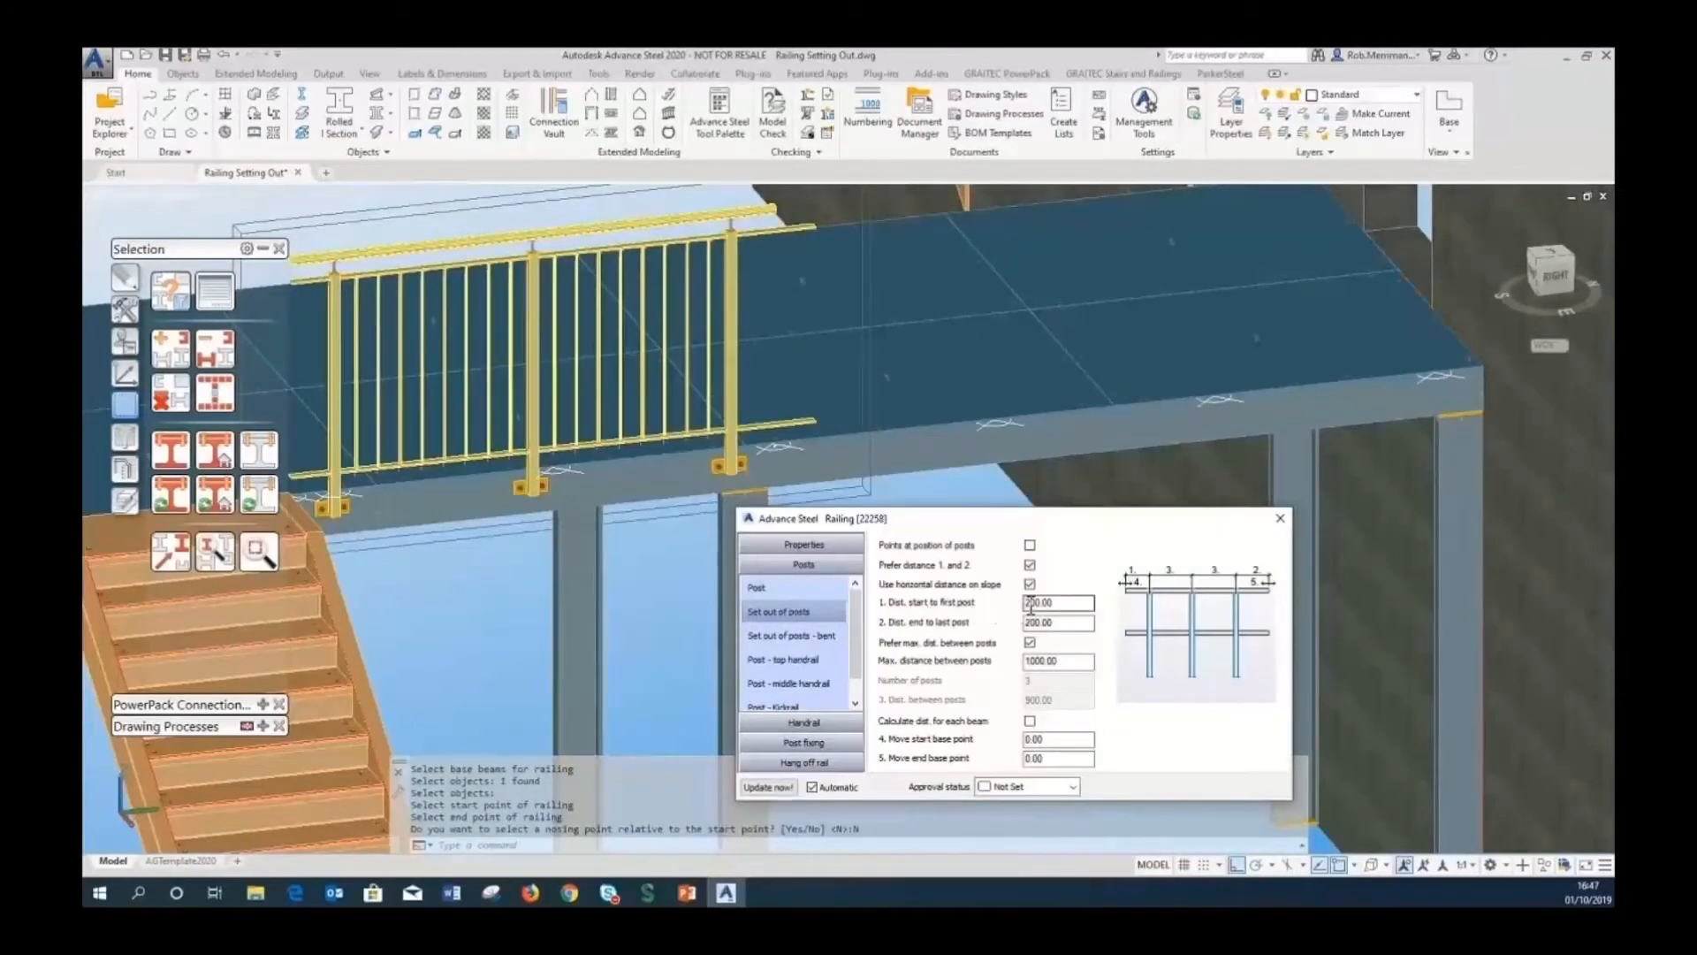
pyautogui.click(1070, 624)
pyautogui.doubleClick(1042, 759)
pyautogui.write('800')
pyautogui.press('Return')
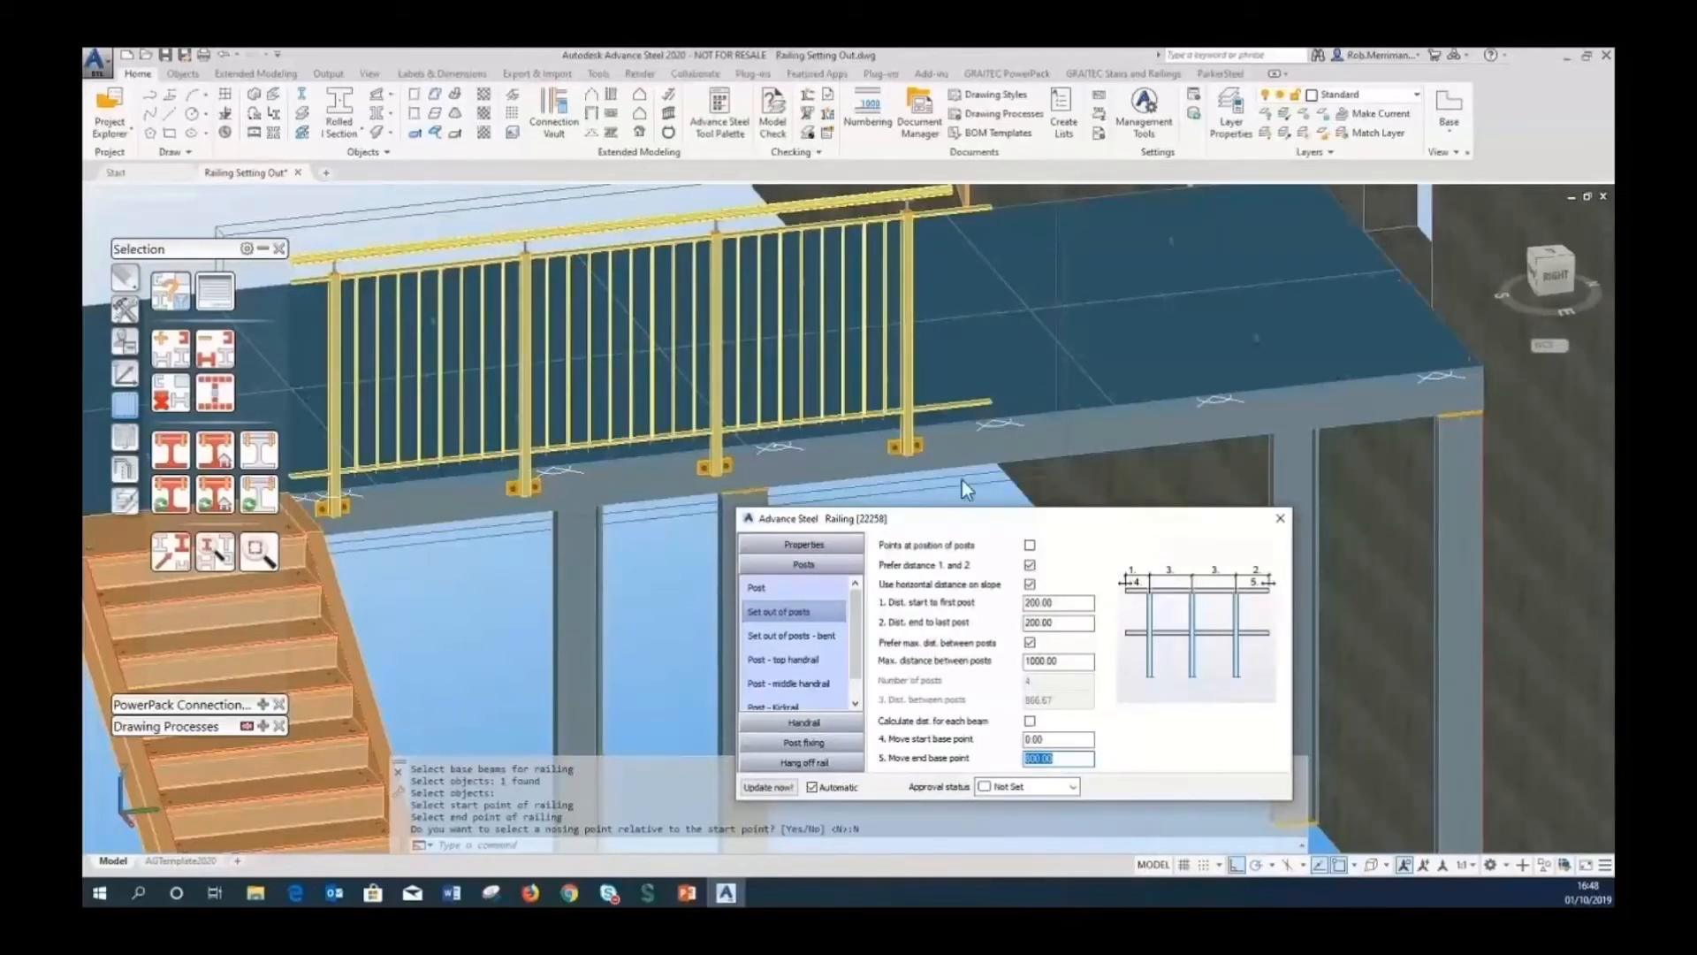
# Set the distance from the railing's end to its last post to 800 mm and close the railing settings.
pyautogui.doubleClick(1043, 622)
pyautogui.write('800')
pyautogui.click(1073, 603)
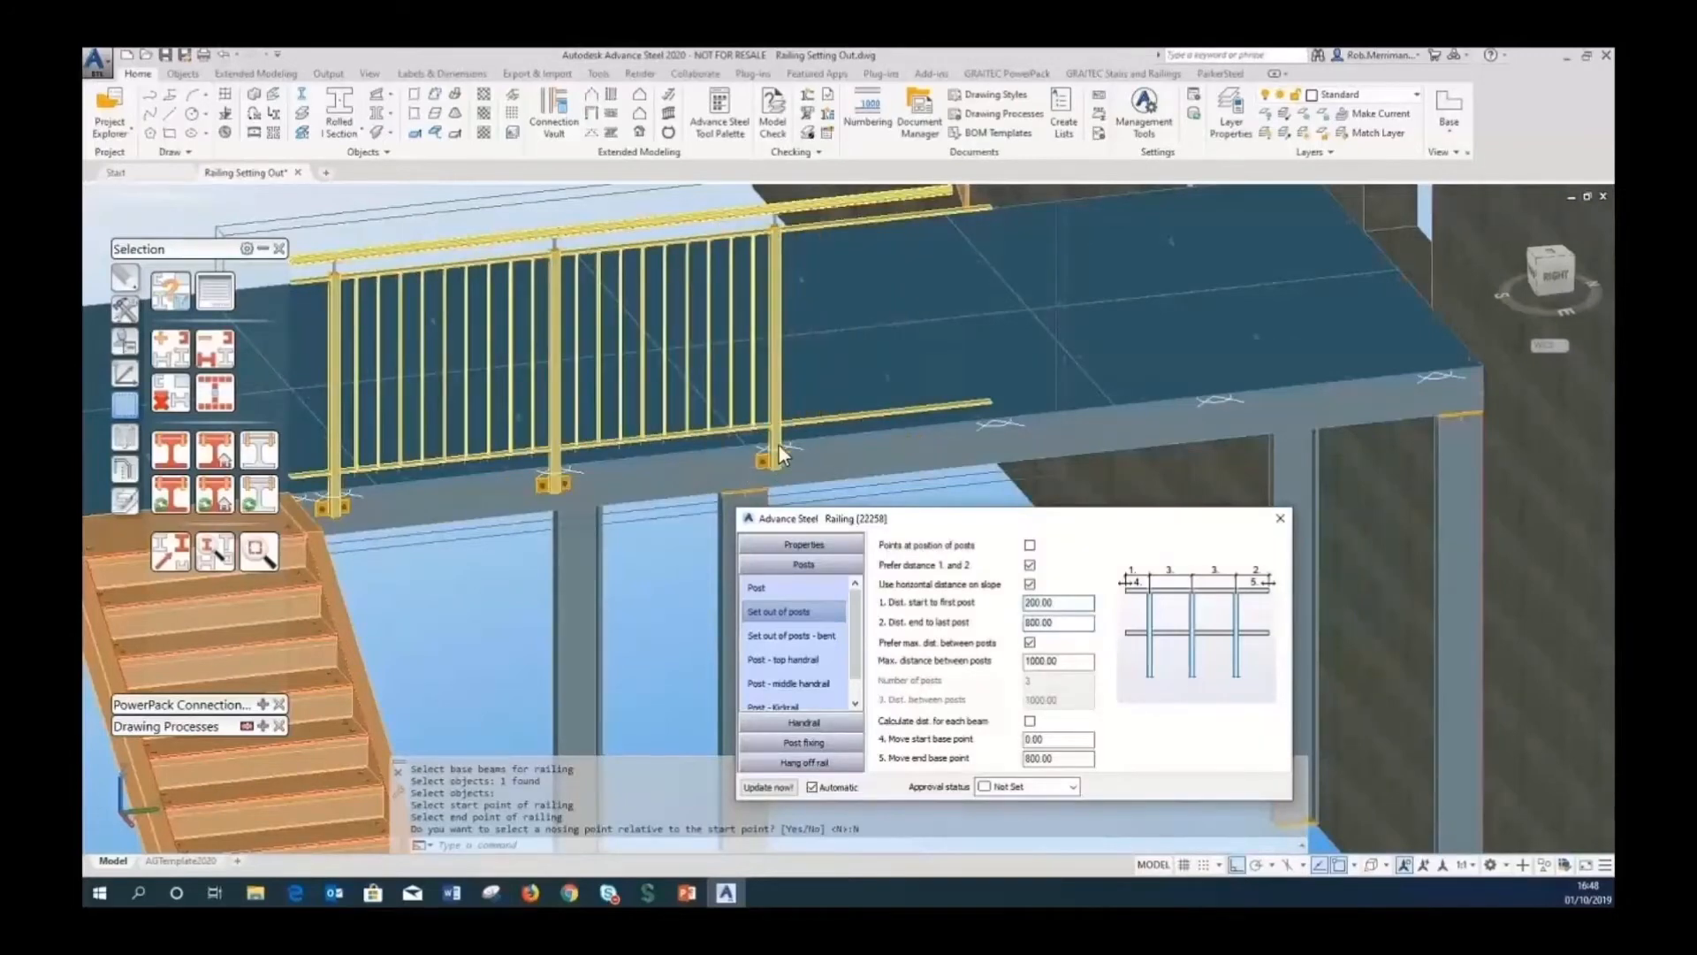
pyautogui.click(751, 366)
pyautogui.scroll(-2, 633, 483)
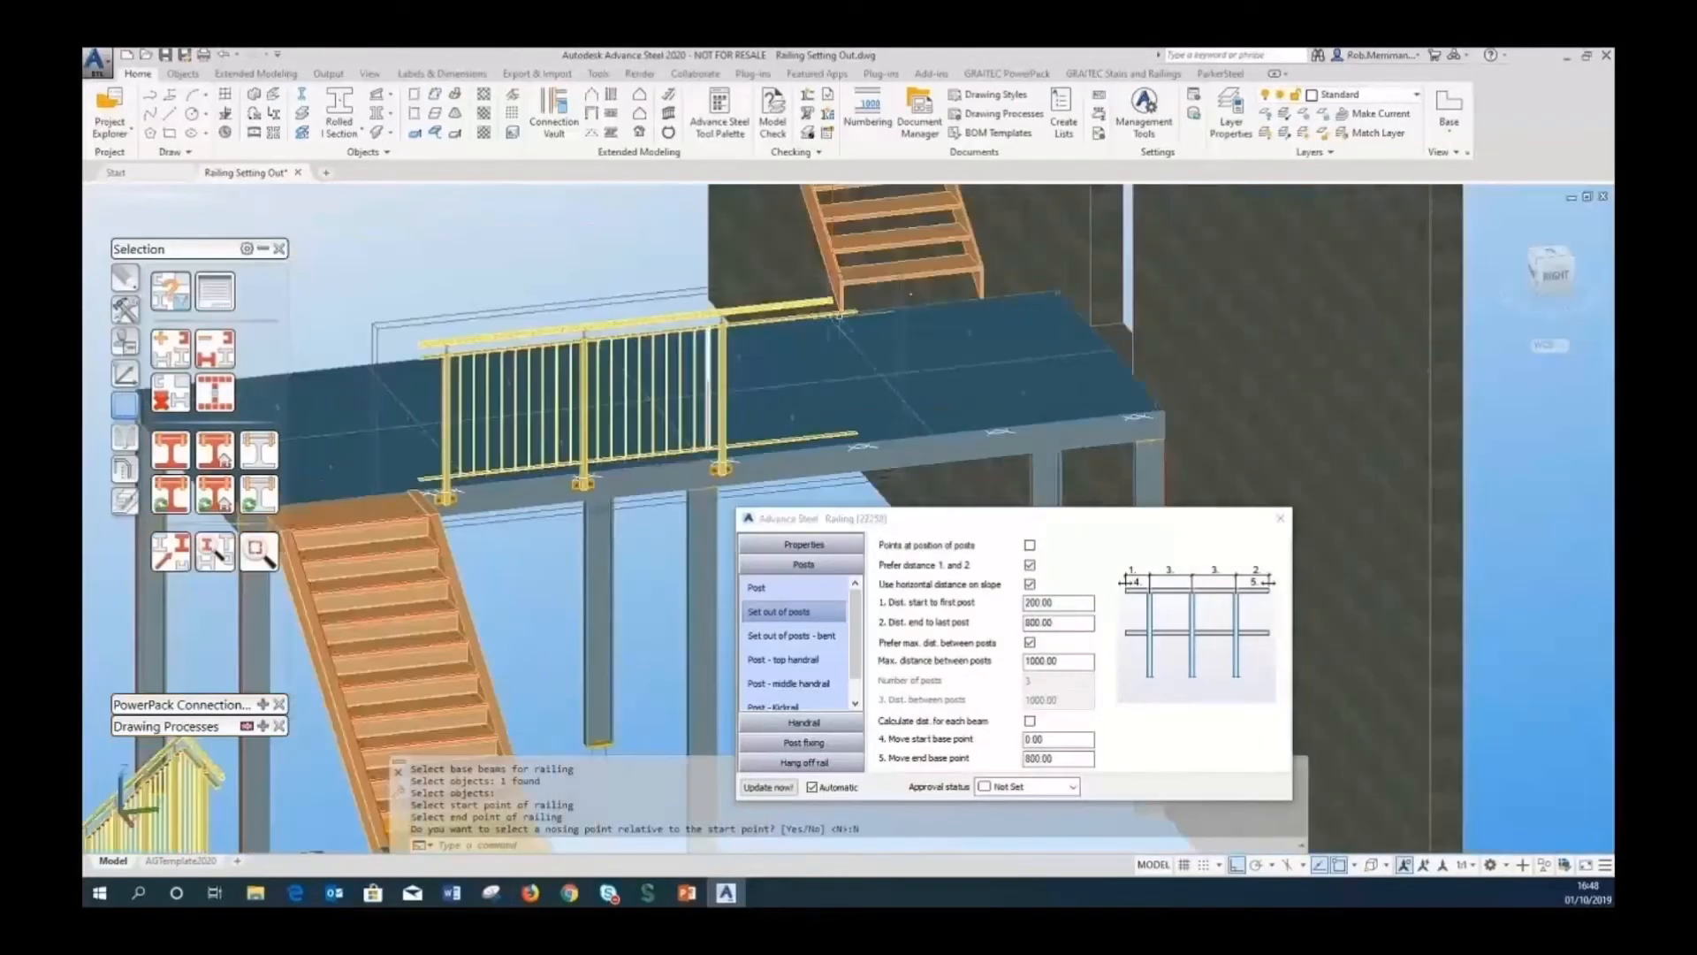
pyautogui.click(850, 328)
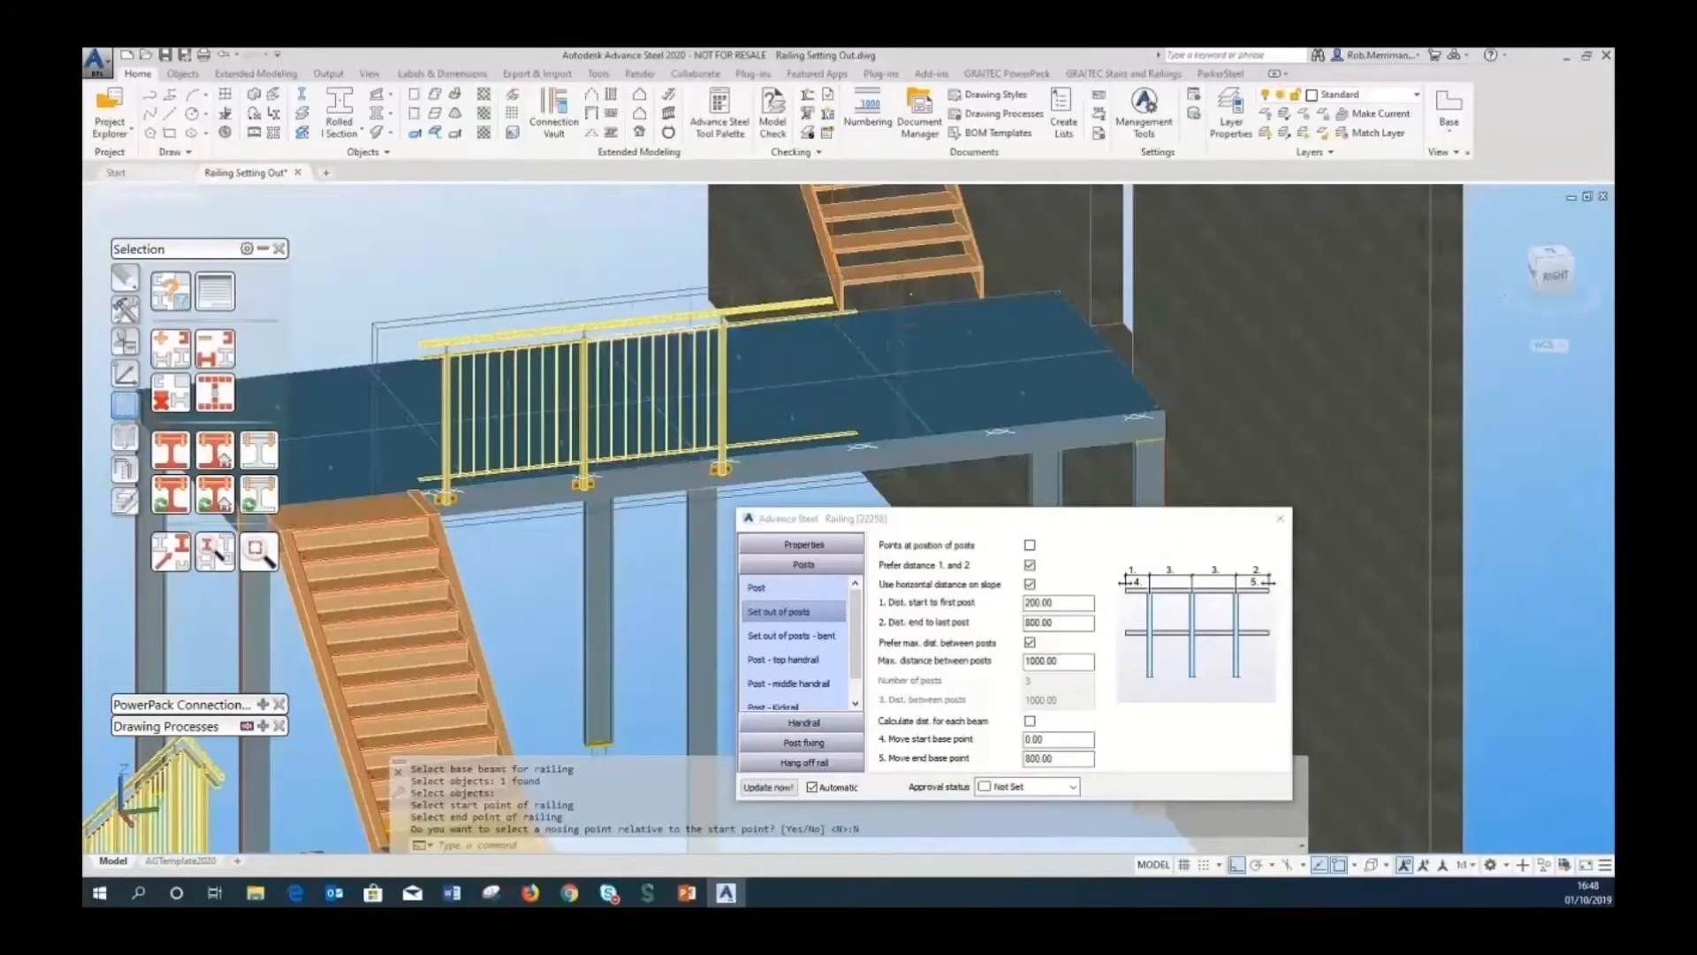
pyautogui.click(916, 332)
pyautogui.moveTo(915, 332)
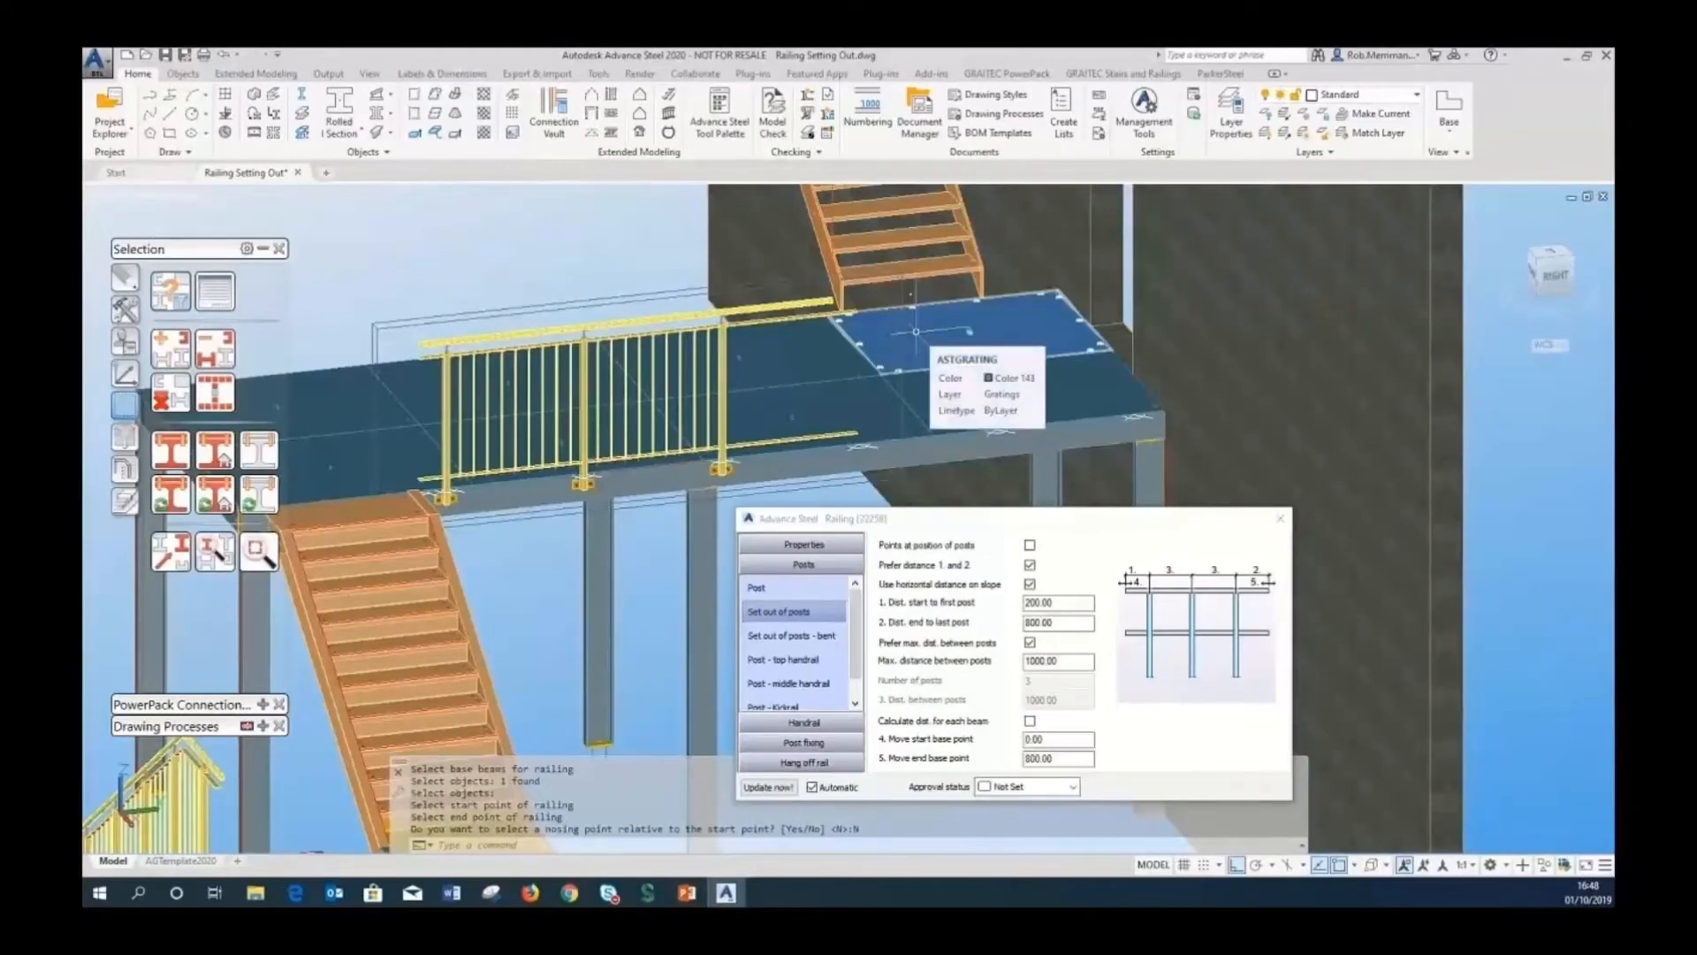
pyautogui.click(1278, 515)
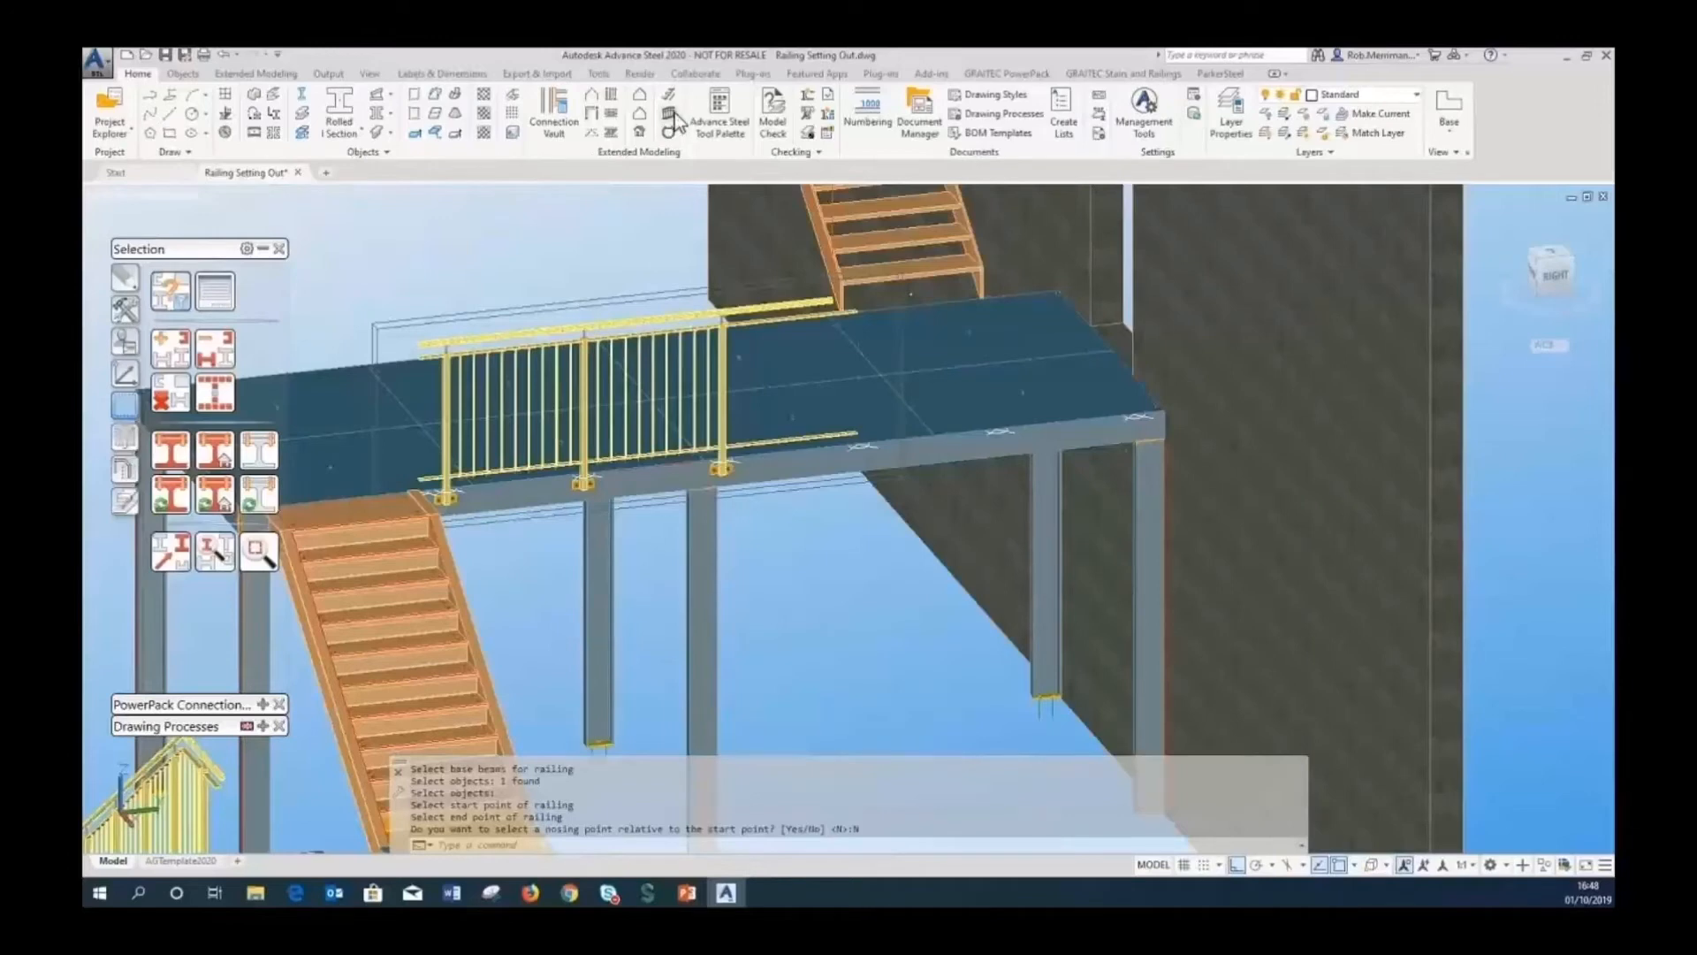
# Place a second railing on the same edge beam, from the first railing's end marker to the last marker, without a nosing point.
pyautogui.click(672, 115)
pyautogui.click(876, 453)
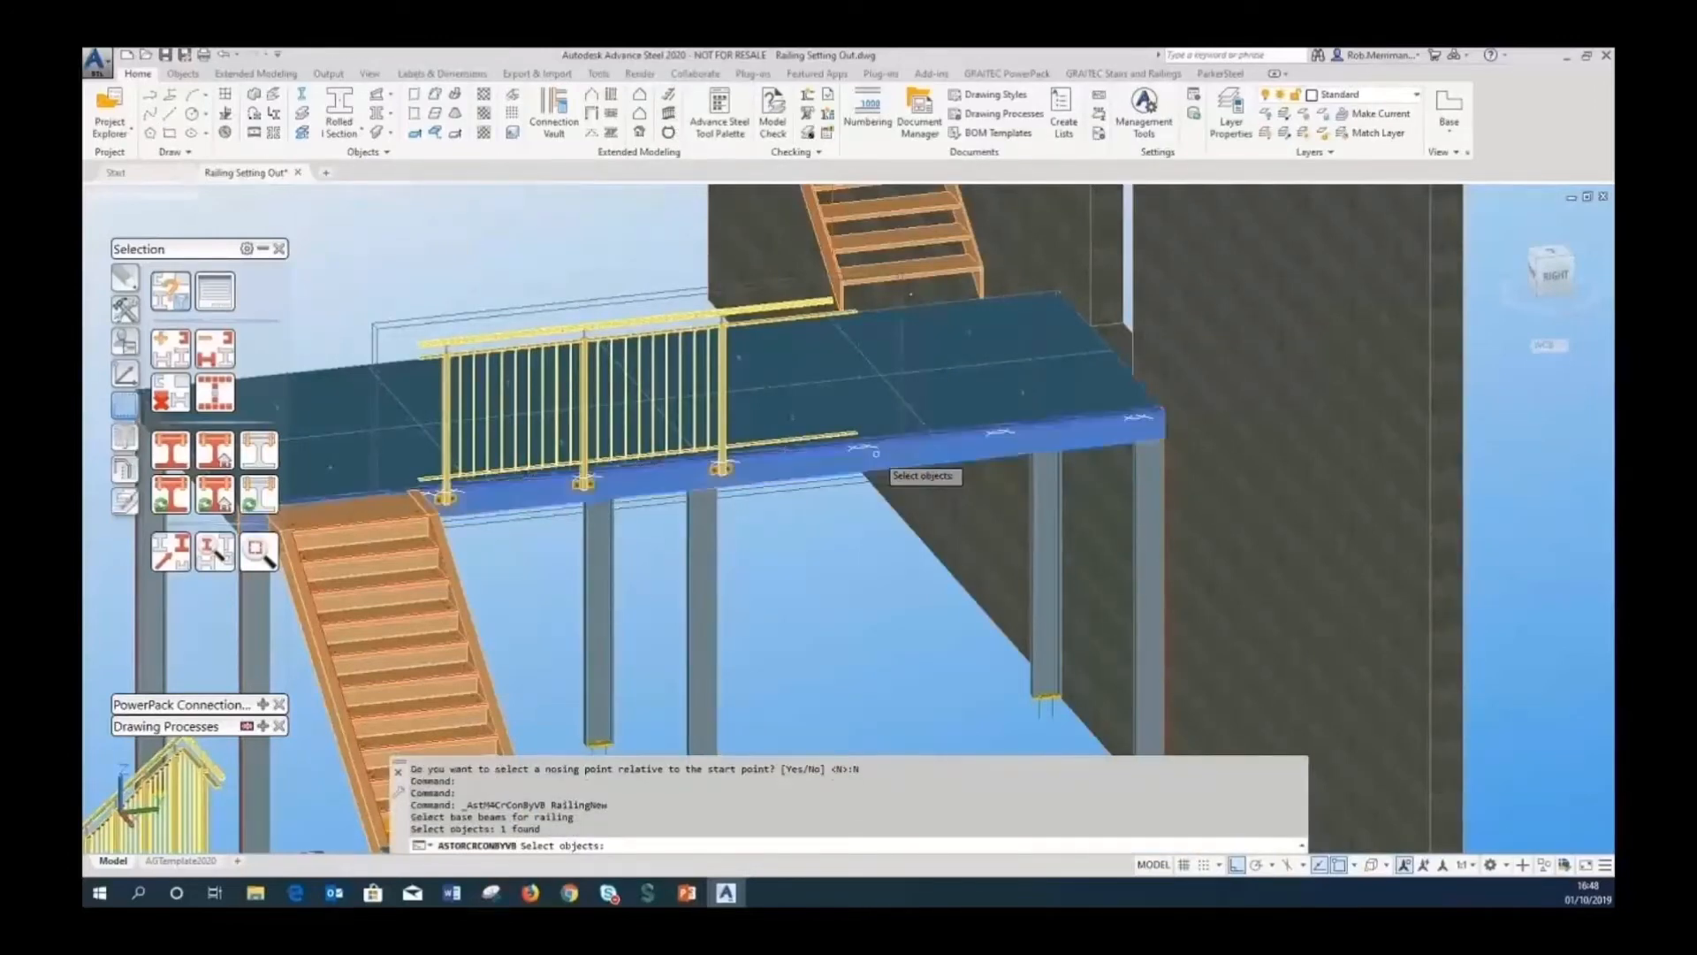
pyautogui.press('Return')
pyautogui.click(1136, 416)
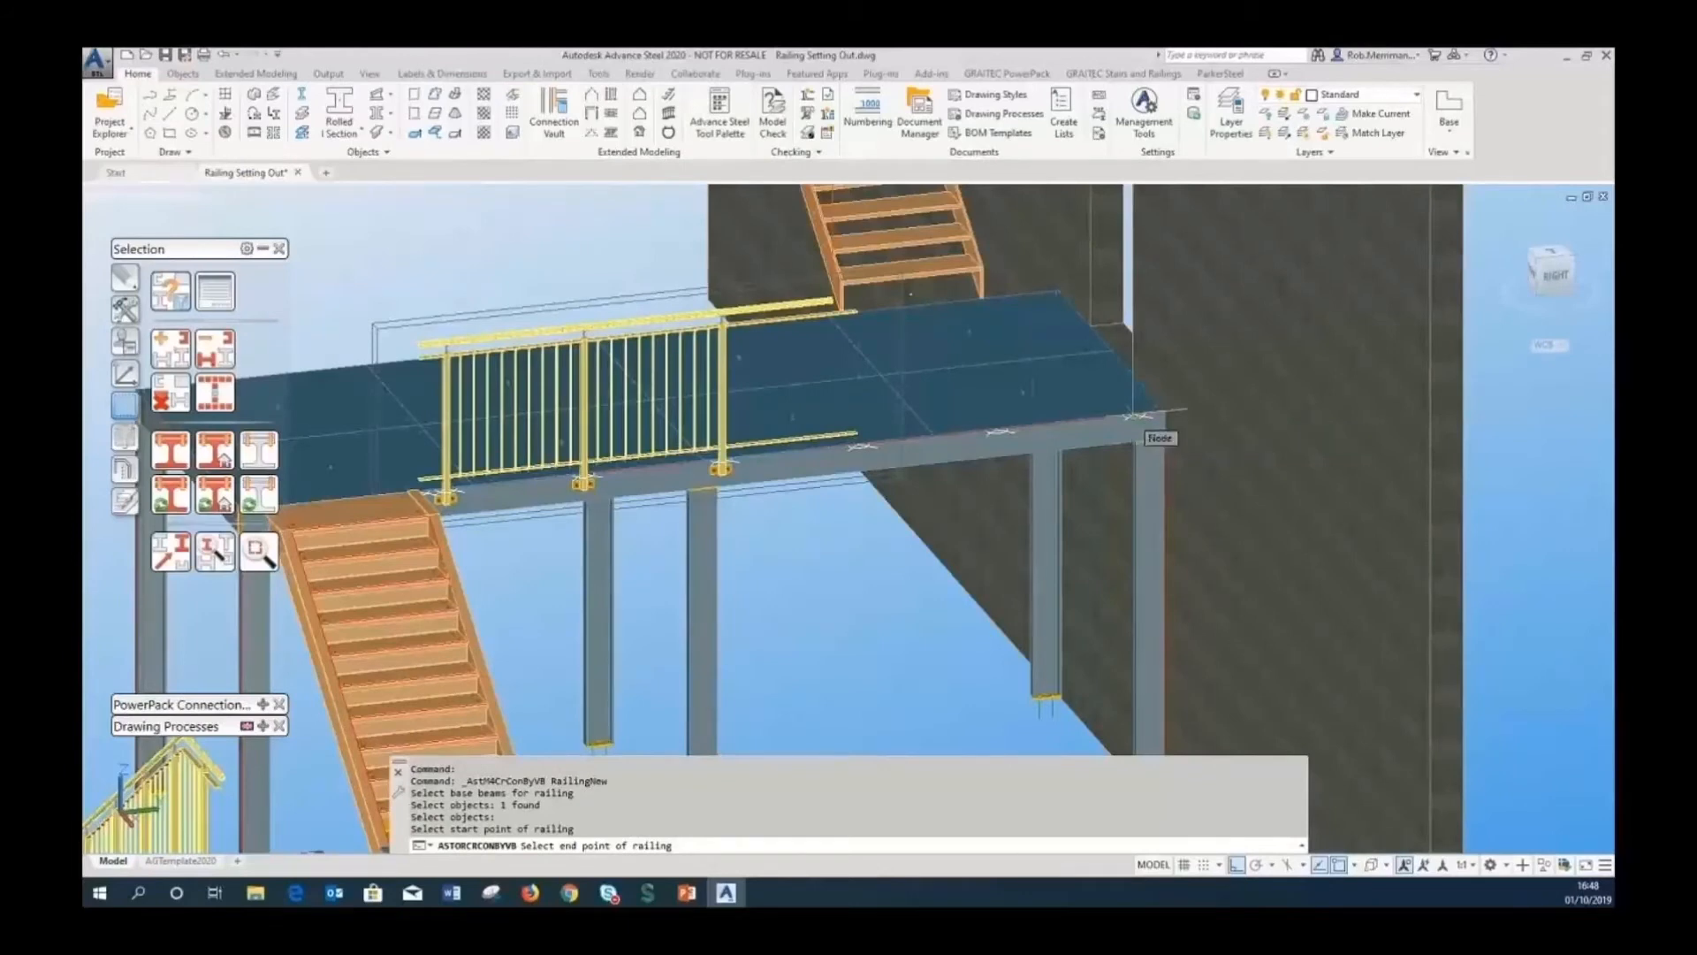
pyautogui.click(1138, 416)
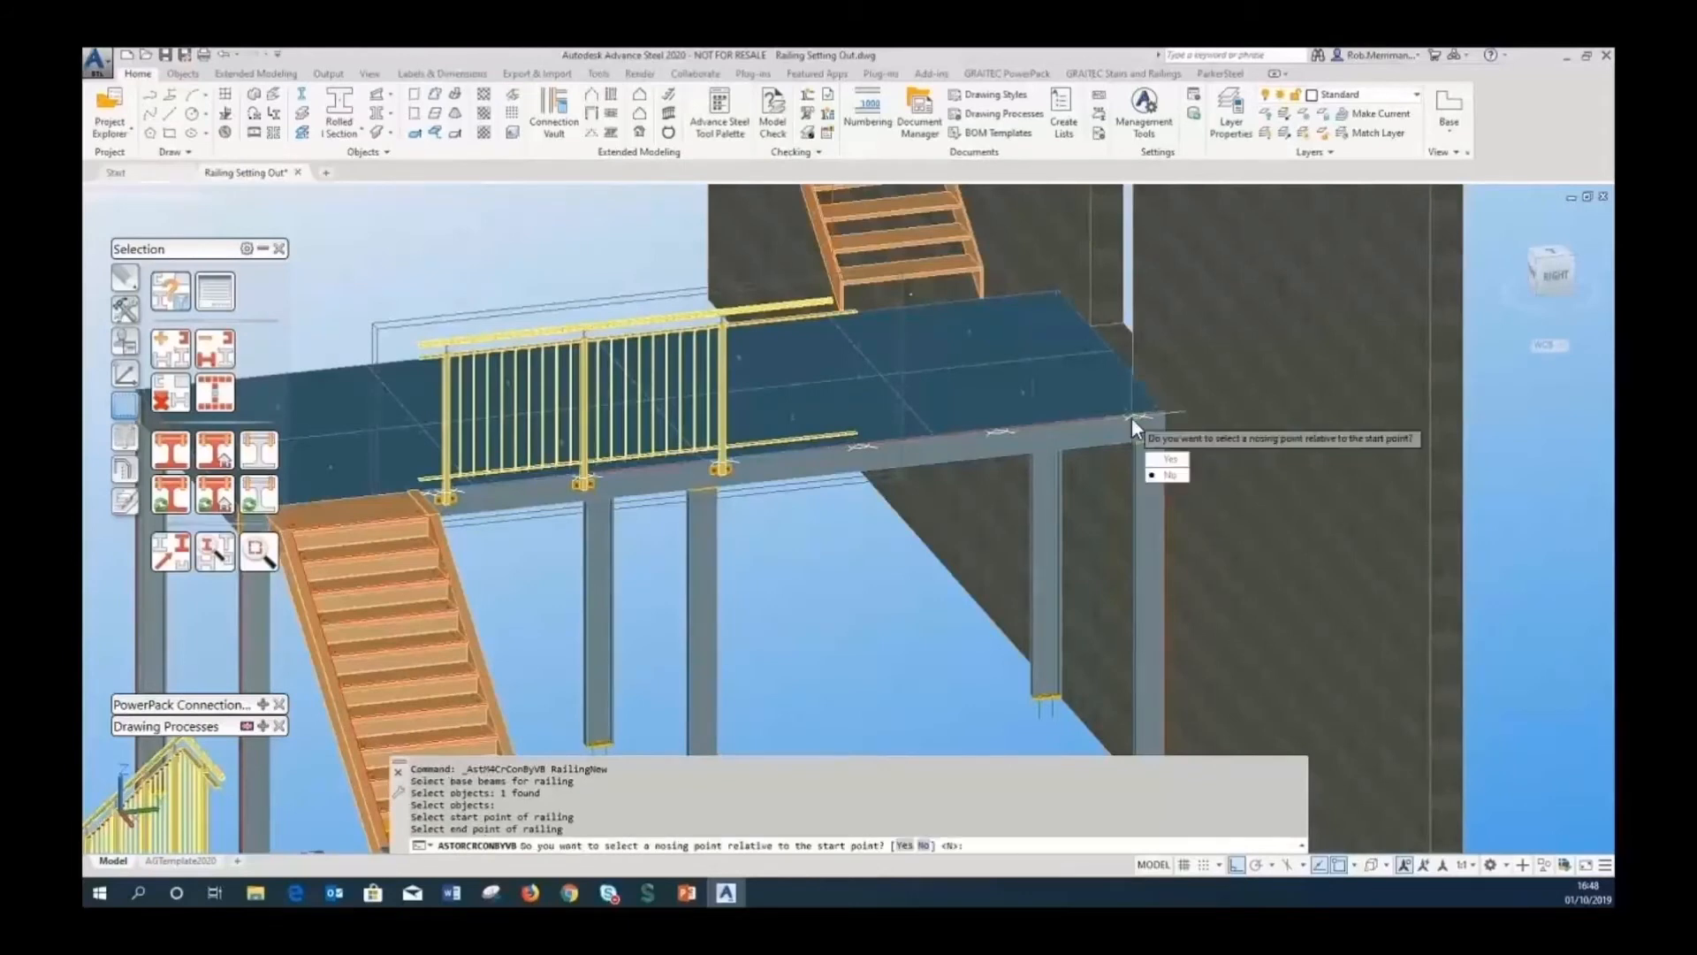
pyautogui.click(1169, 476)
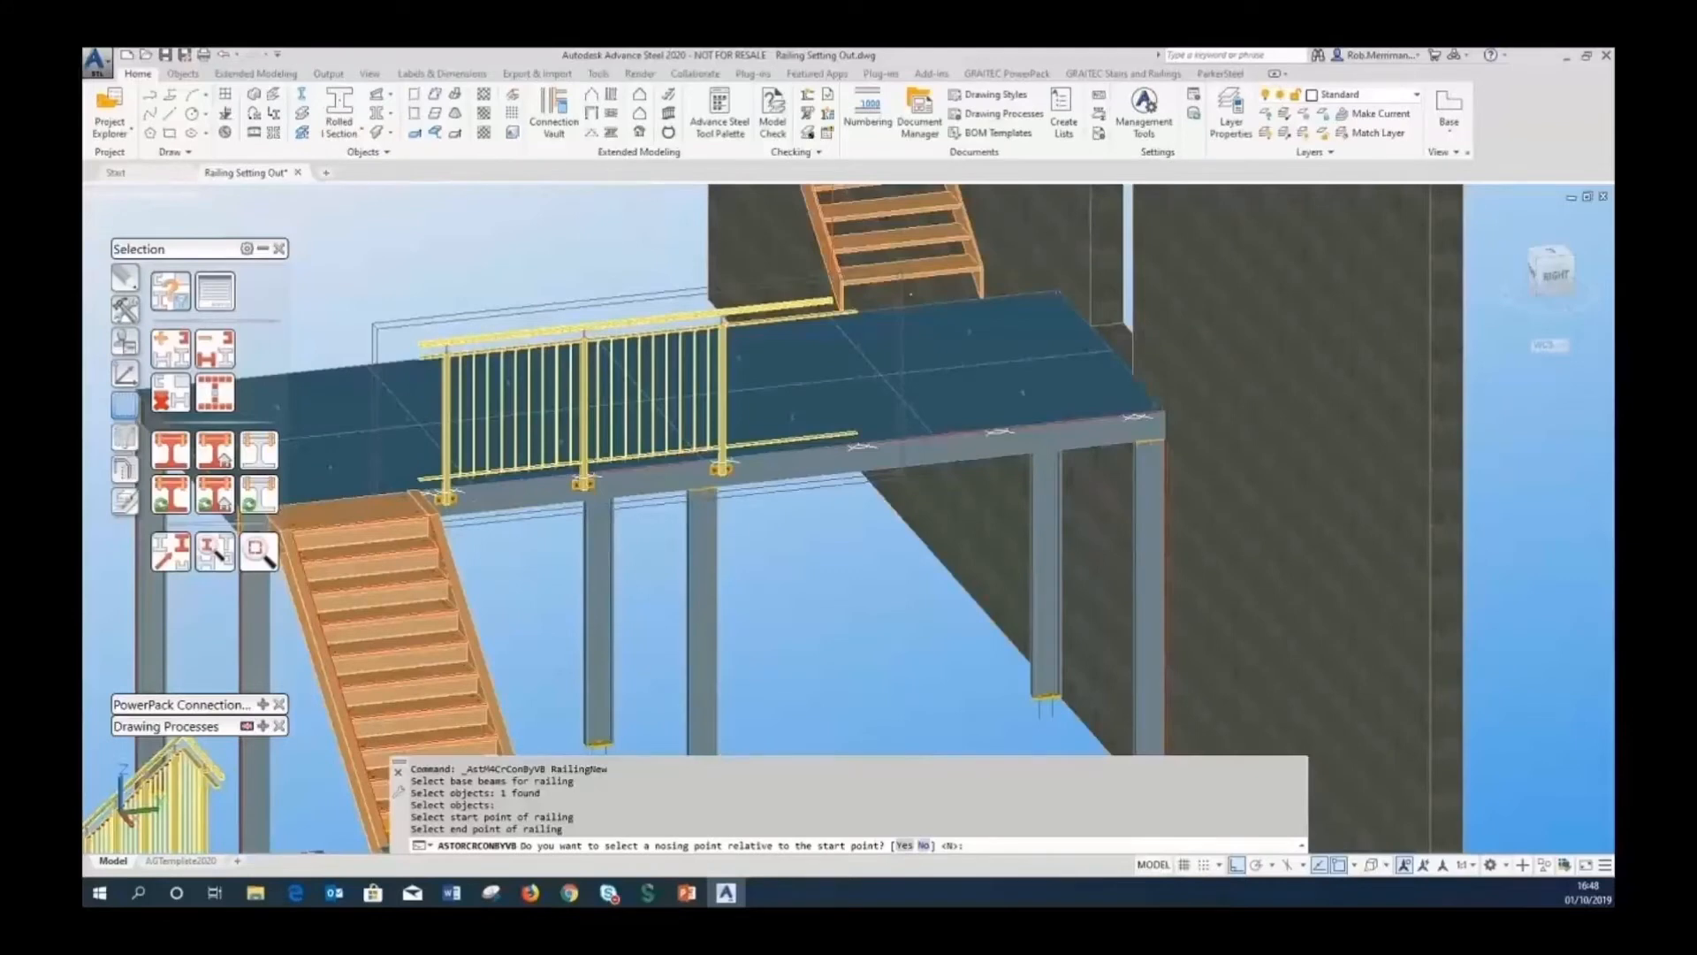
pyautogui.press('Return')
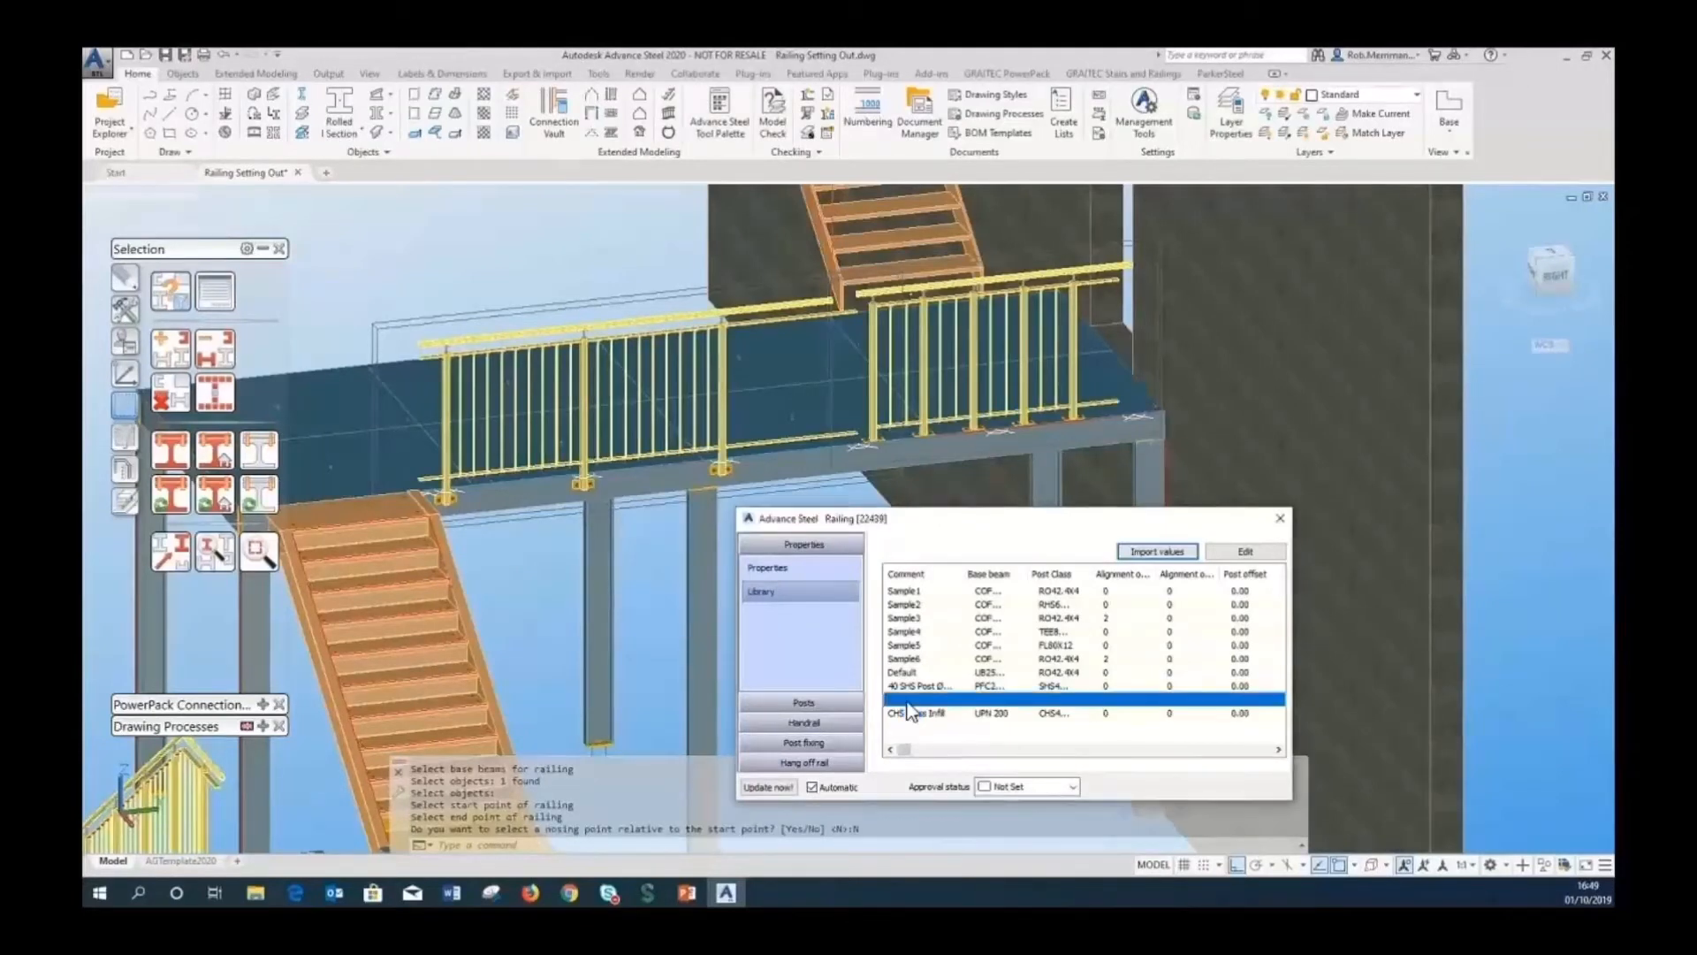
# In the second railing's post set-out settings, move the start base point by 200 mm and check the handrail joint.
pyautogui.click(804, 702)
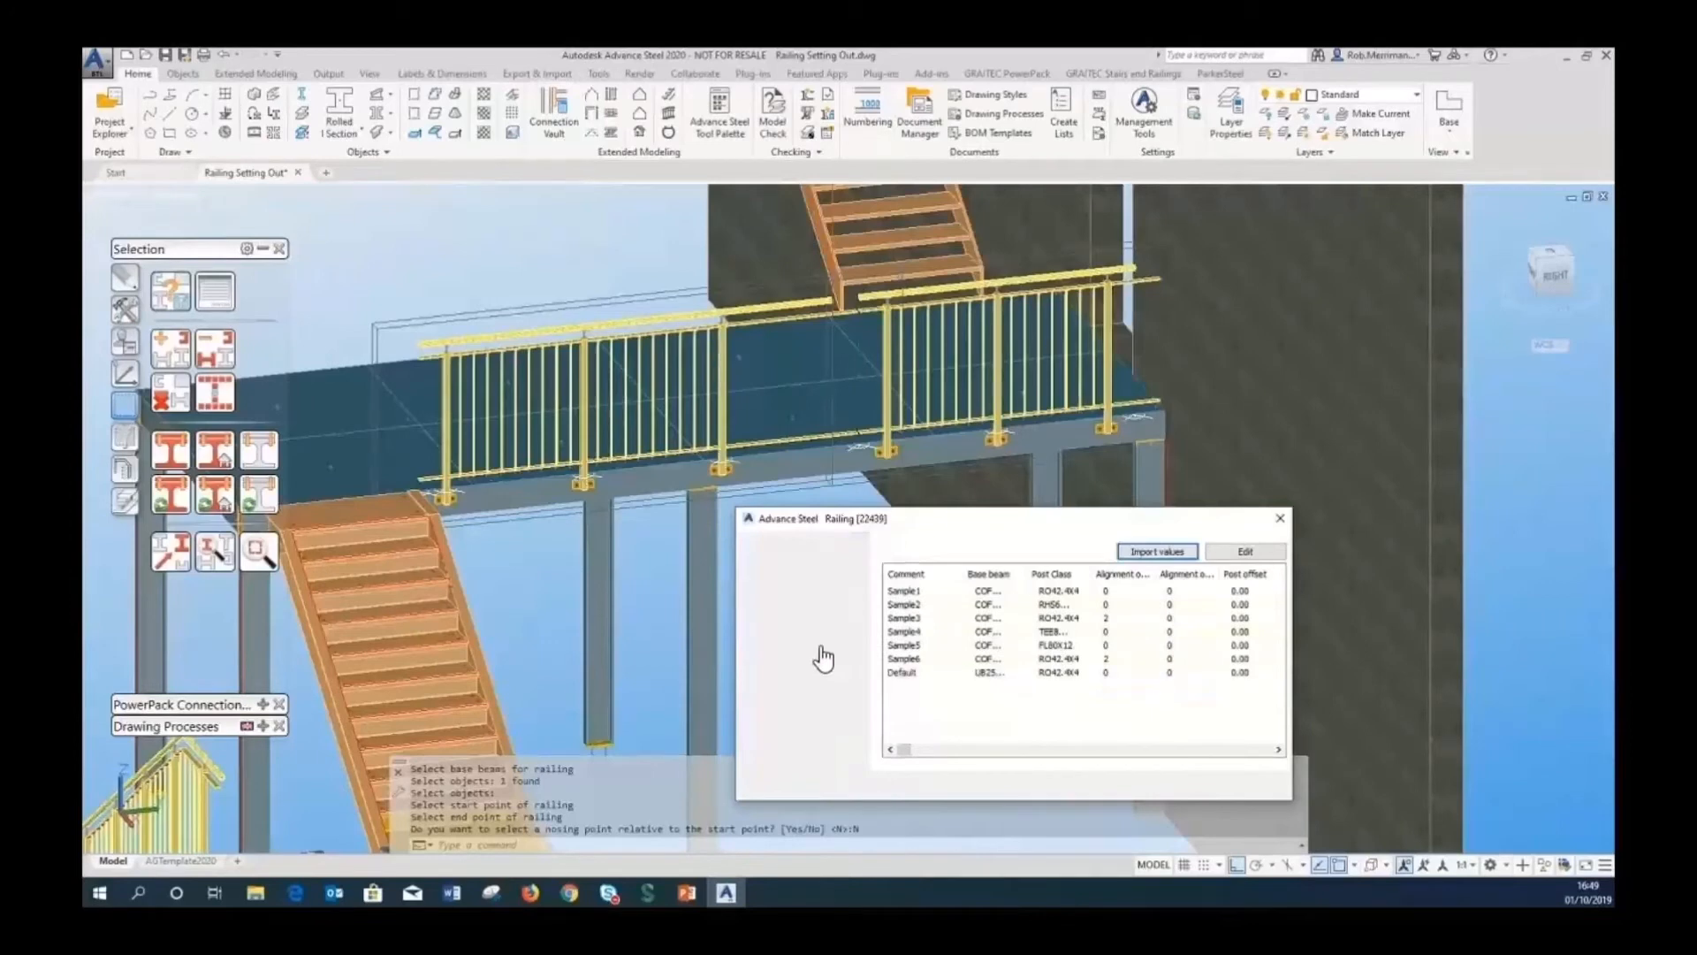
pyautogui.click(815, 621)
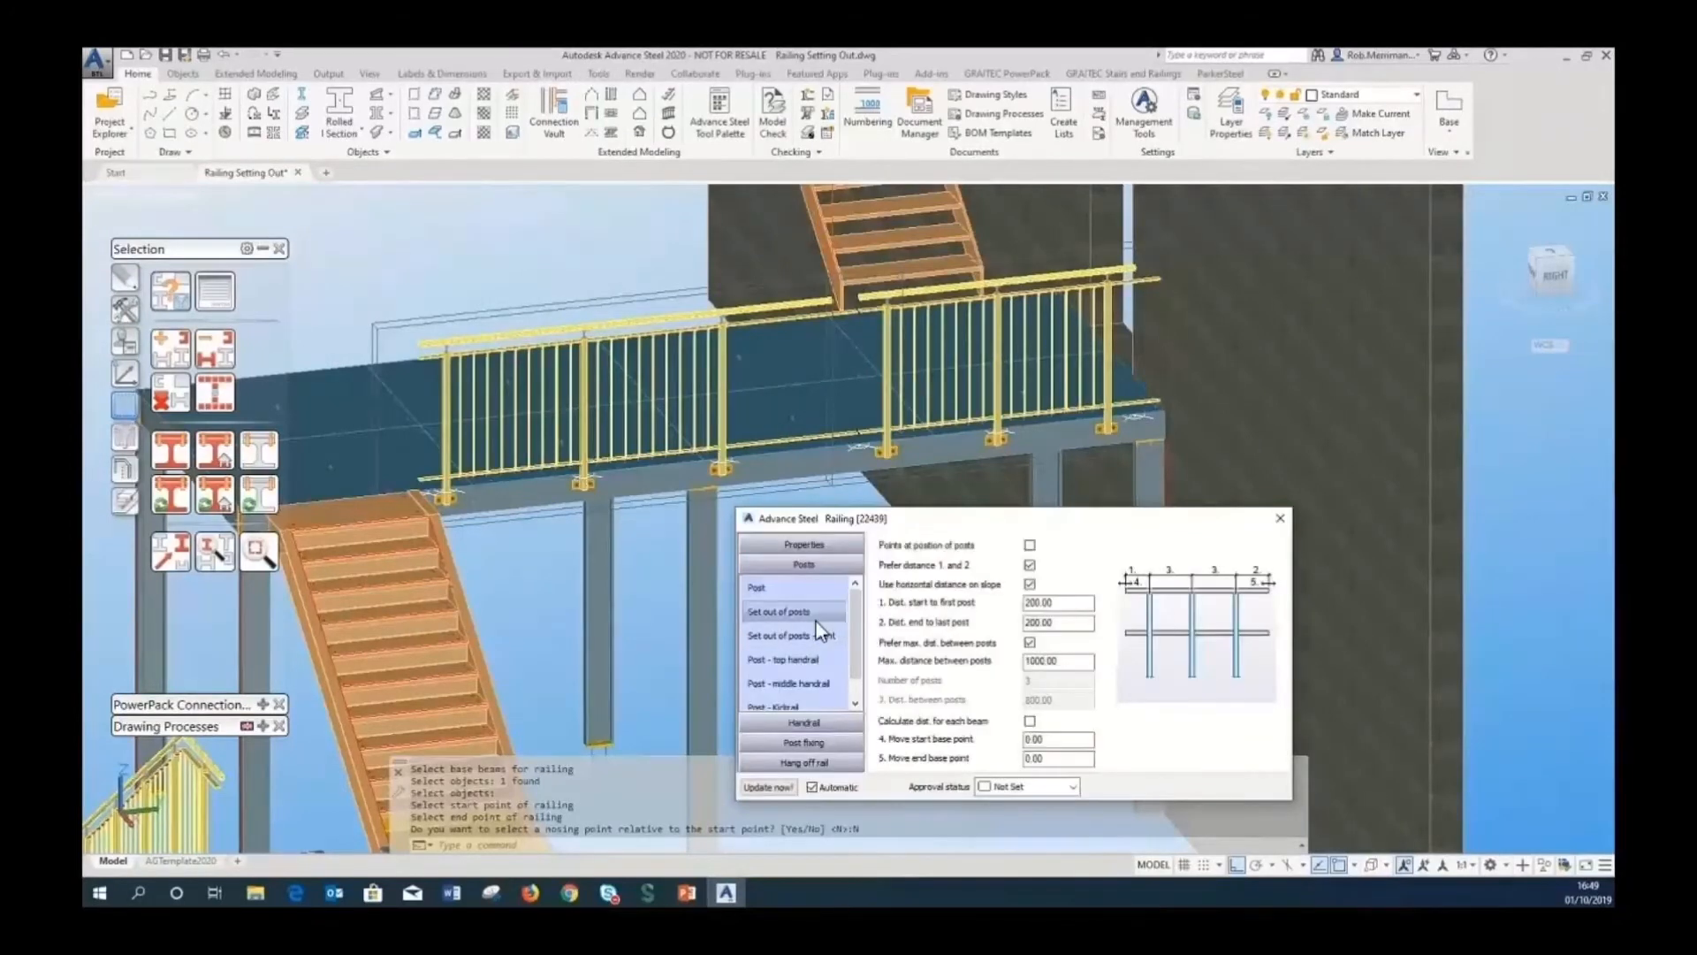
pyautogui.doubleClick(1082, 741)
pyautogui.write('200')
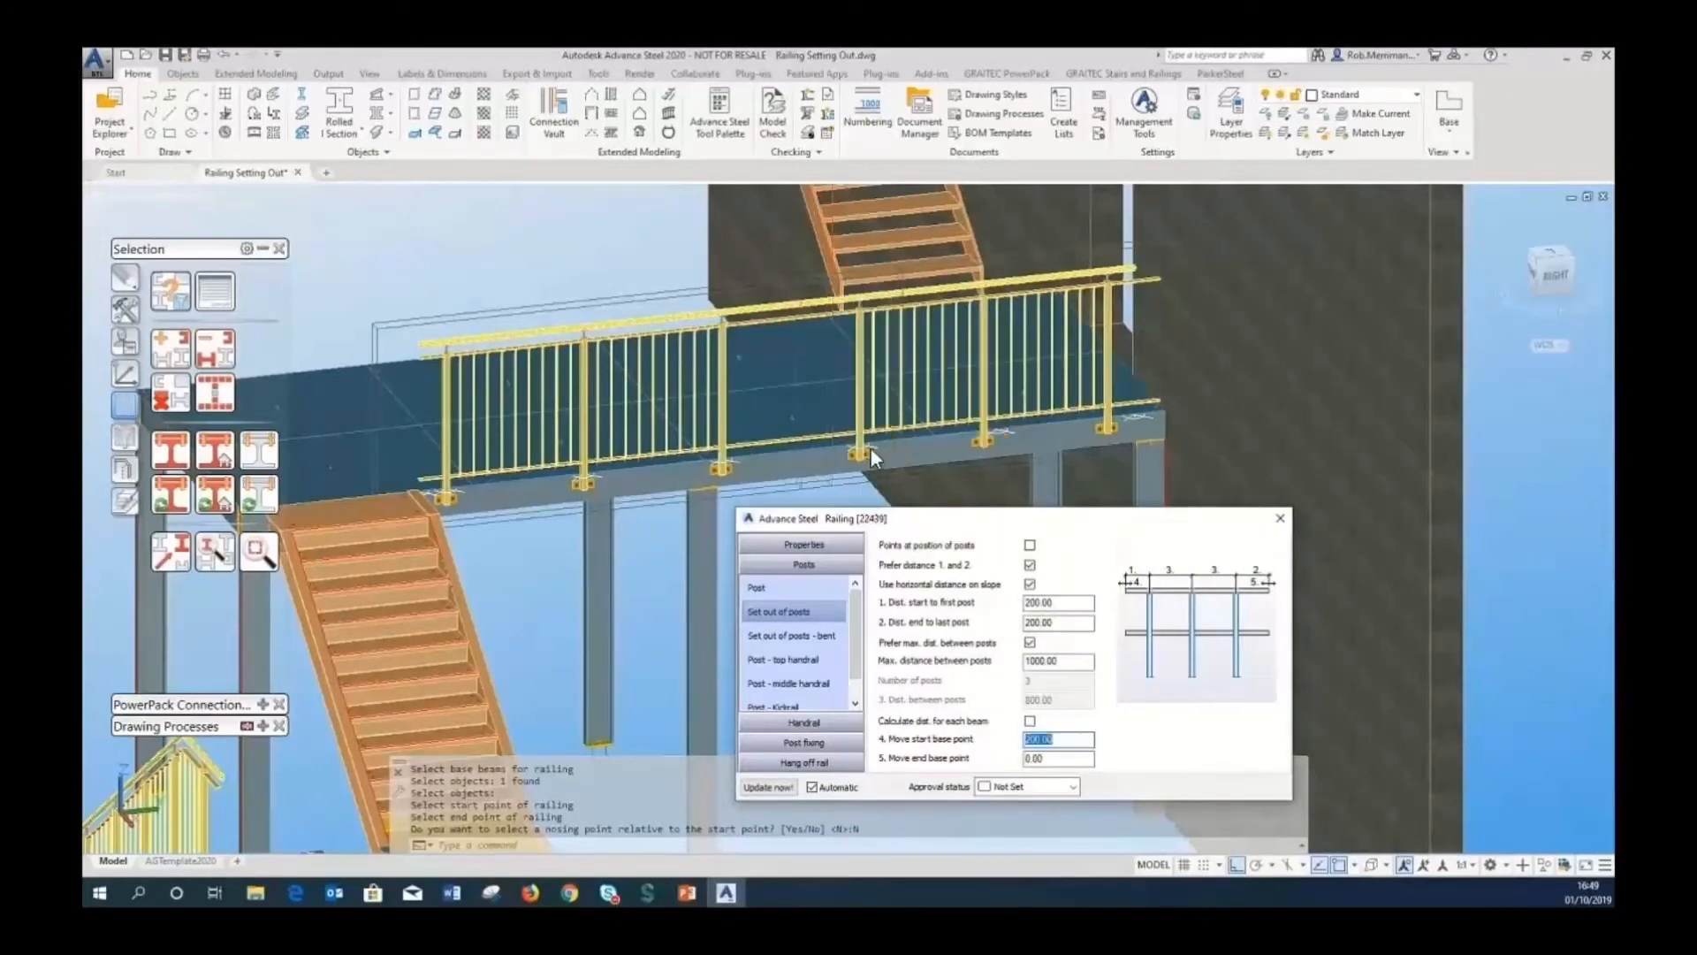
pyautogui.scroll(5, 870, 325)
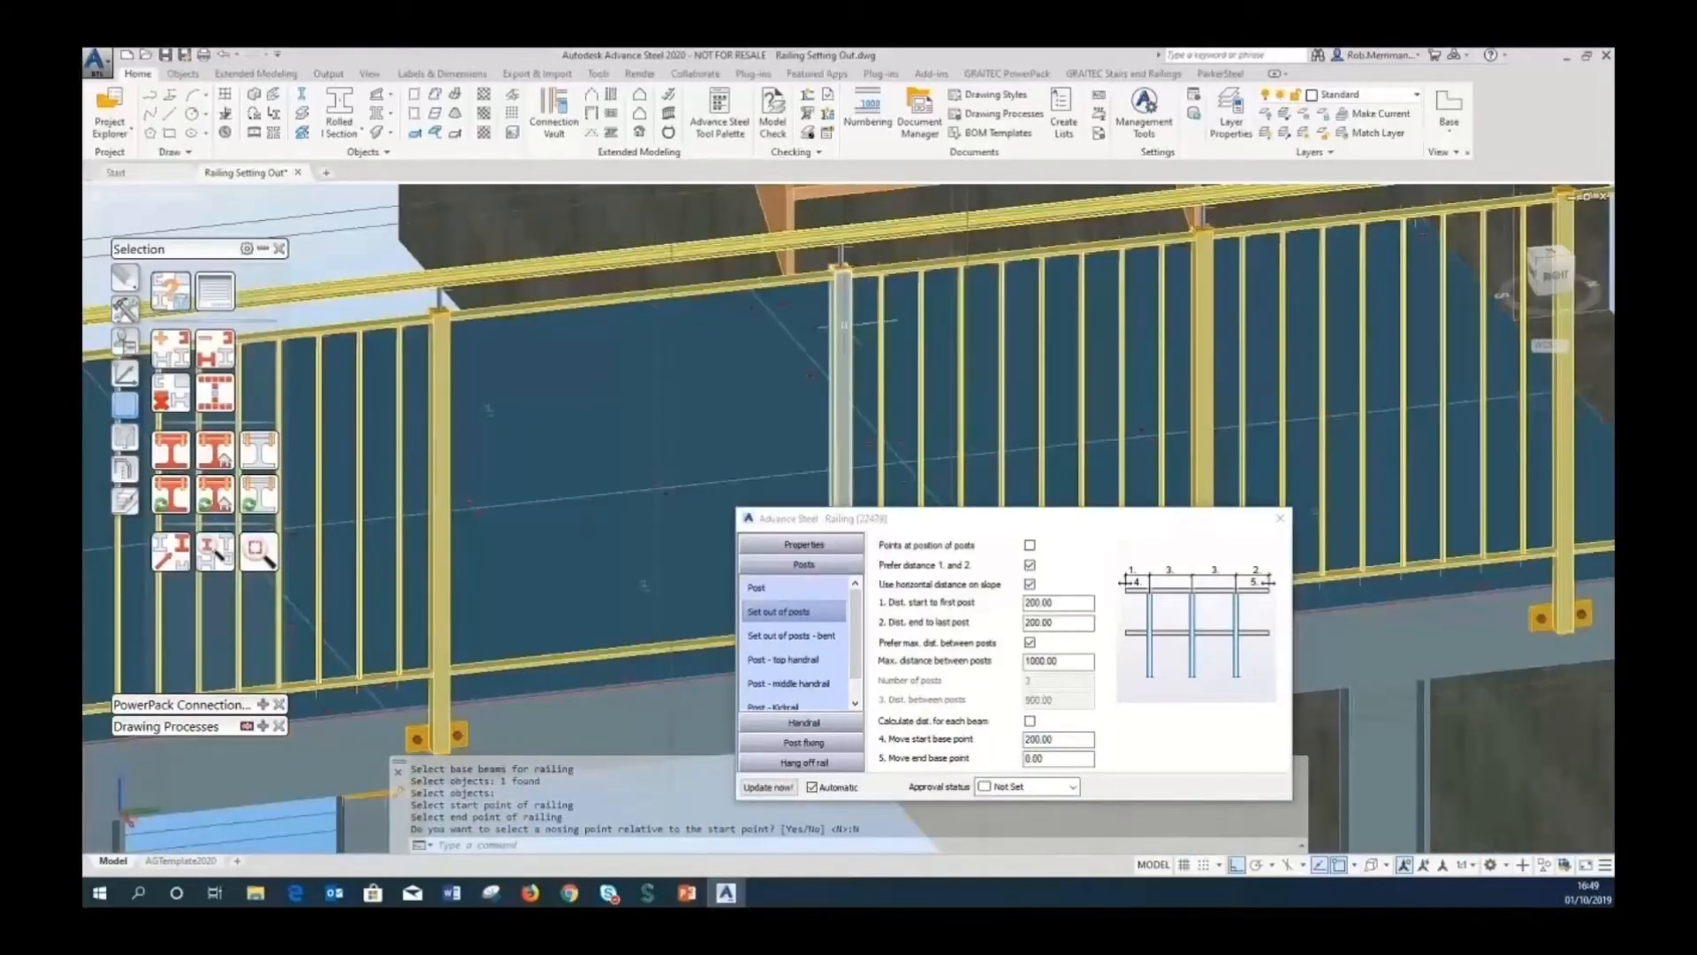
pyautogui.scroll(-3, 869, 326)
pyautogui.scroll(5, 869, 325)
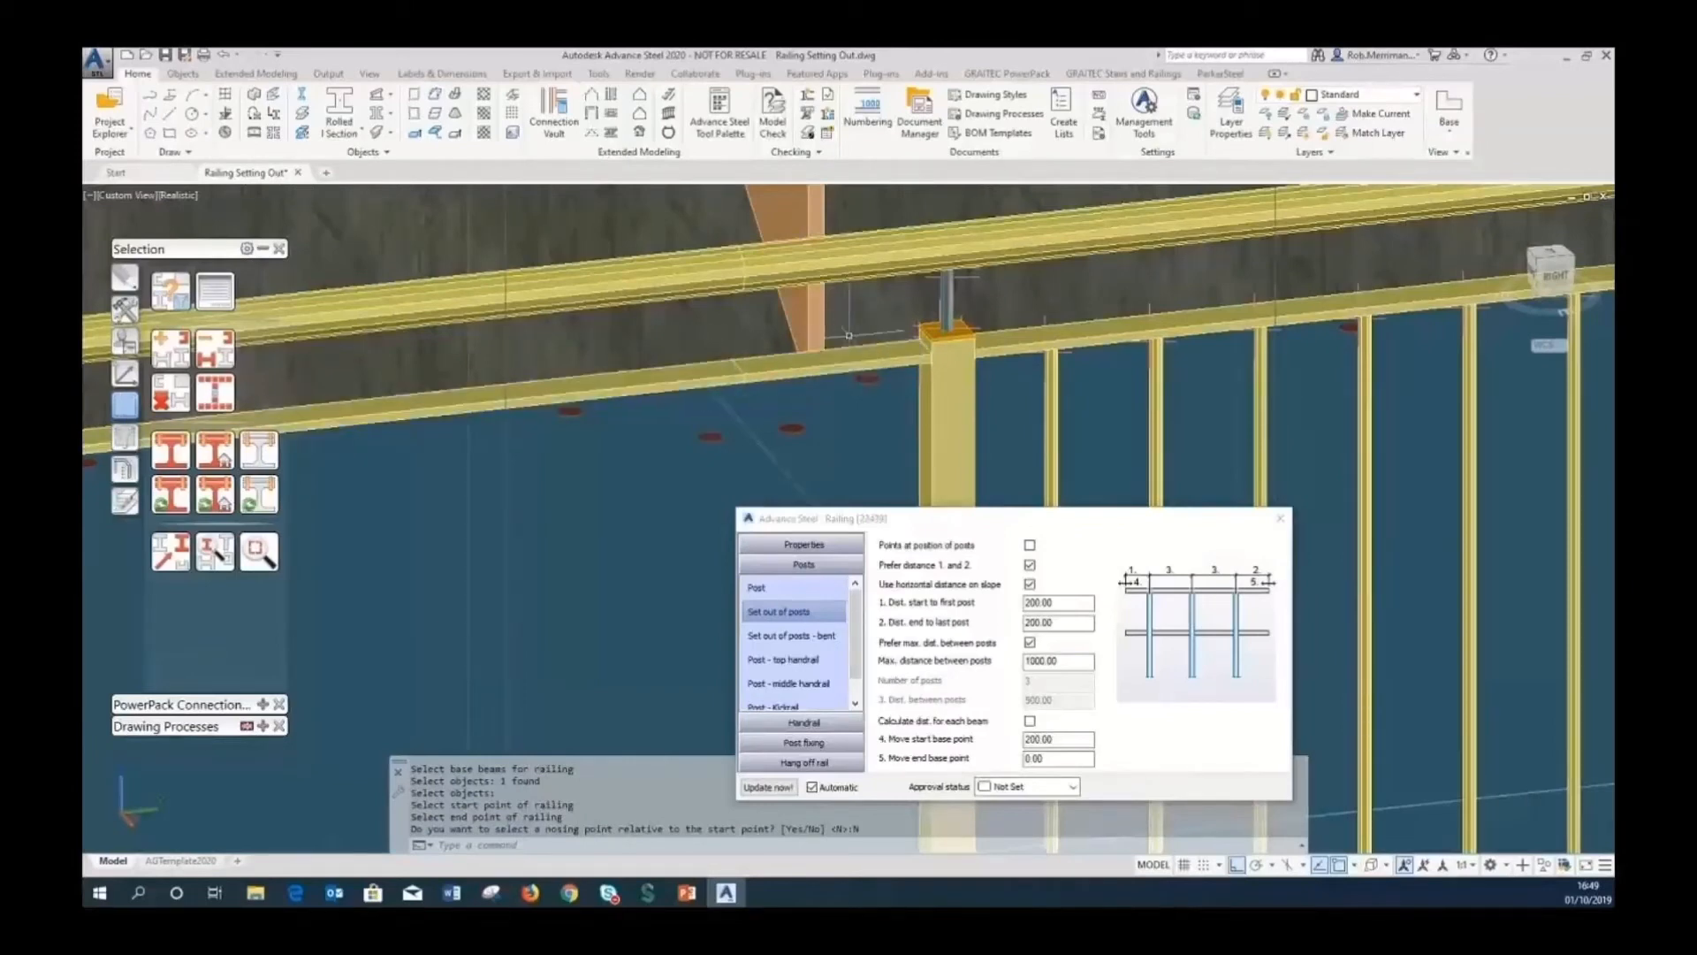
pyautogui.scroll(-5, 803, 362)
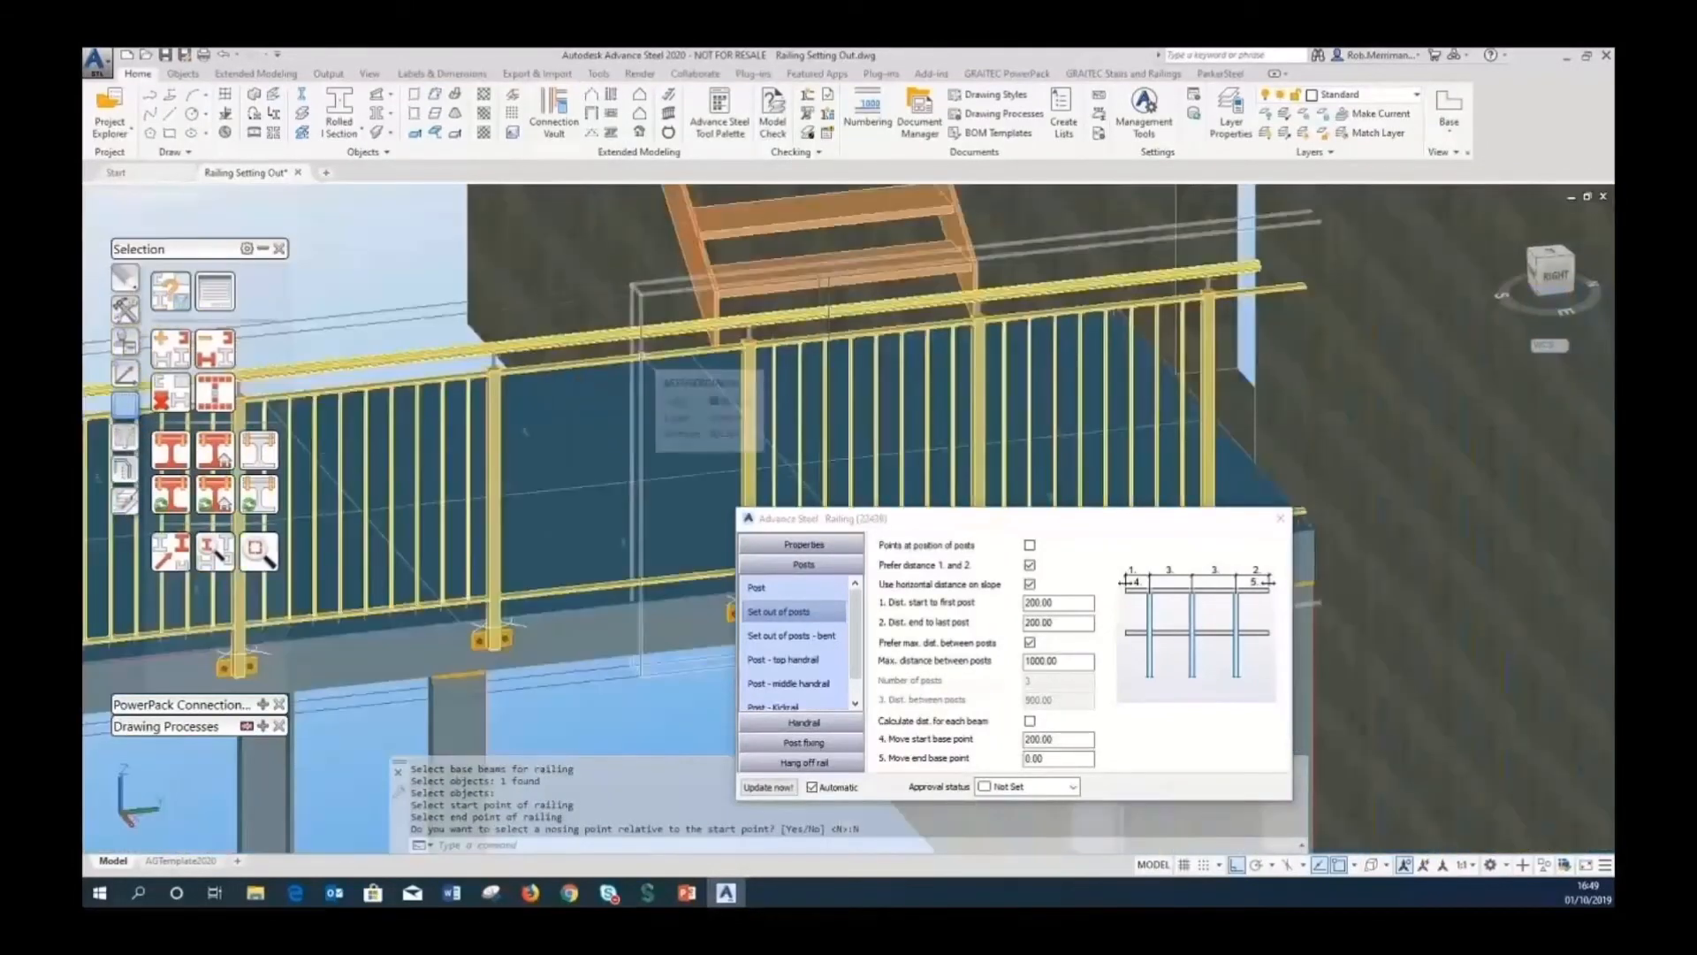
pyautogui.scroll(-3, 712, 411)
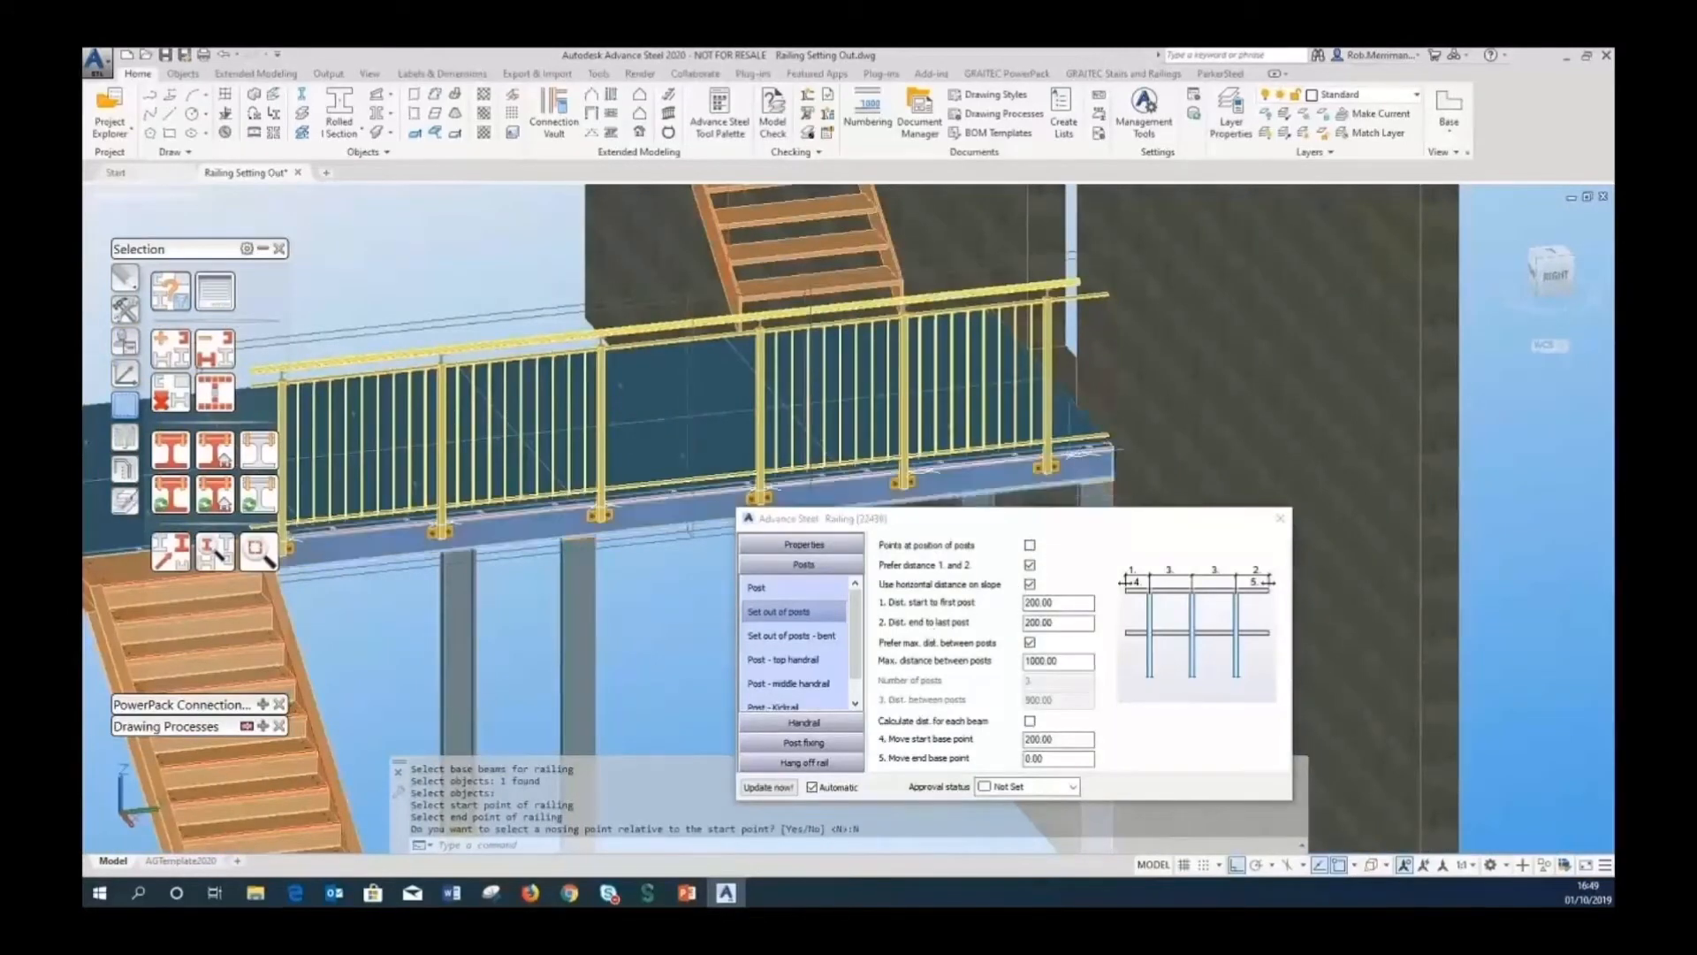
# Set the distance from the second railing's end to its last post to 0 mm.
pyautogui.doubleClick(1059, 622)
pyautogui.write('0')
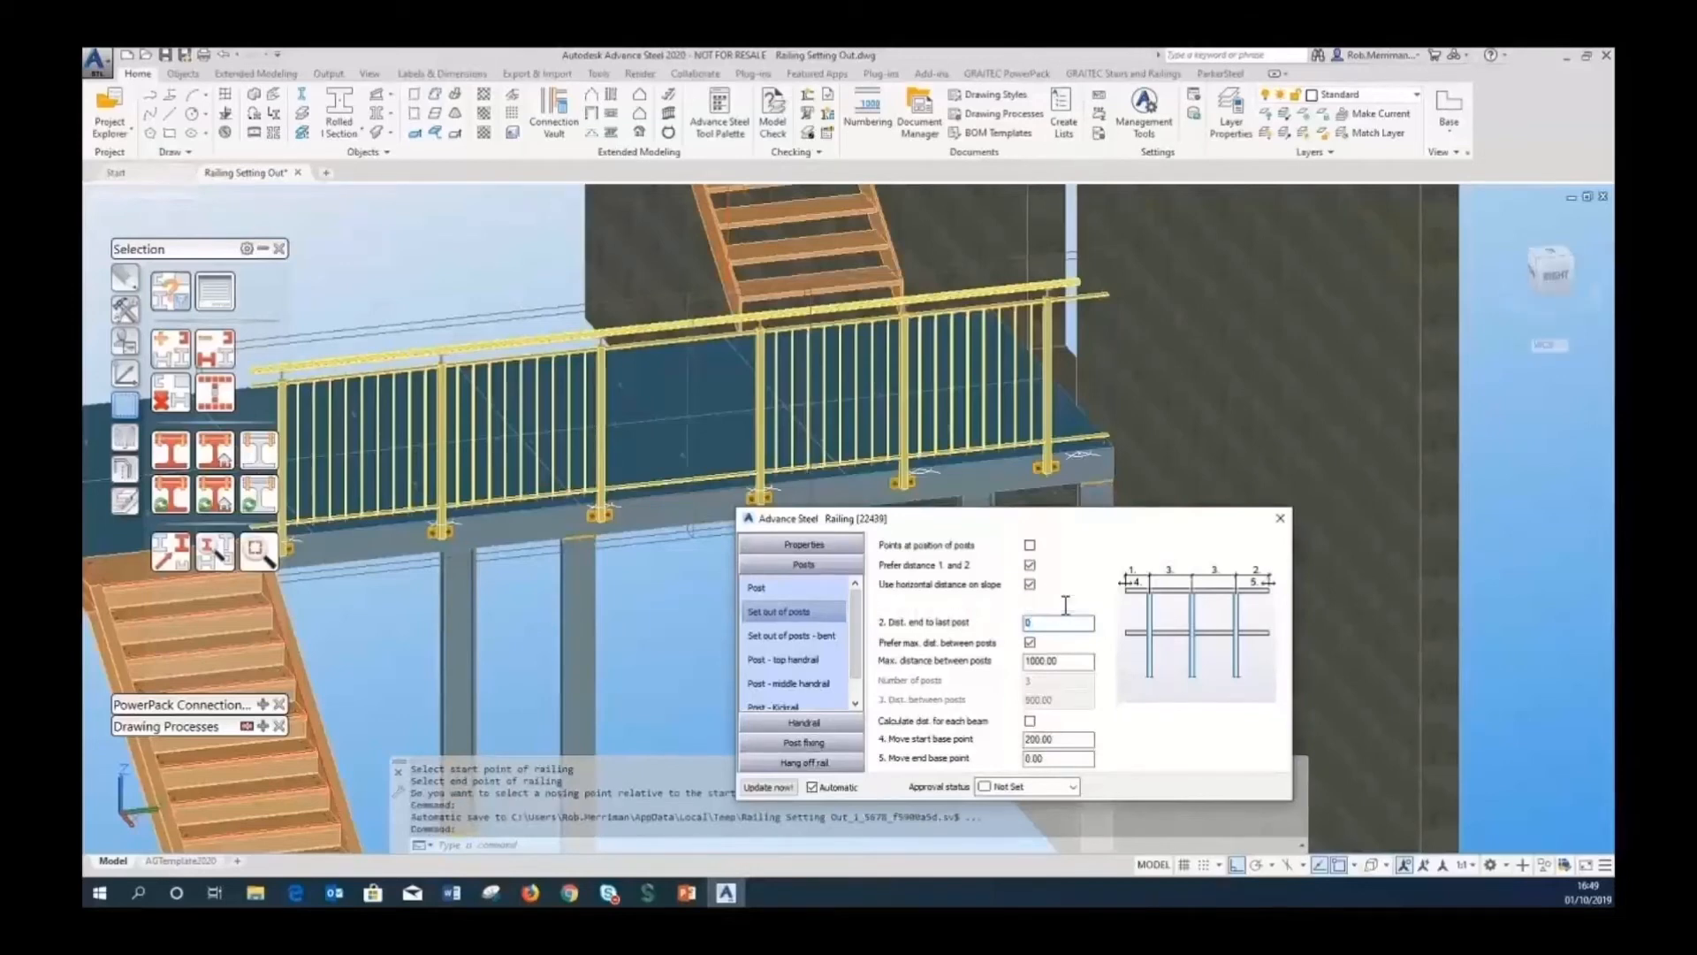
pyautogui.click(1065, 603)
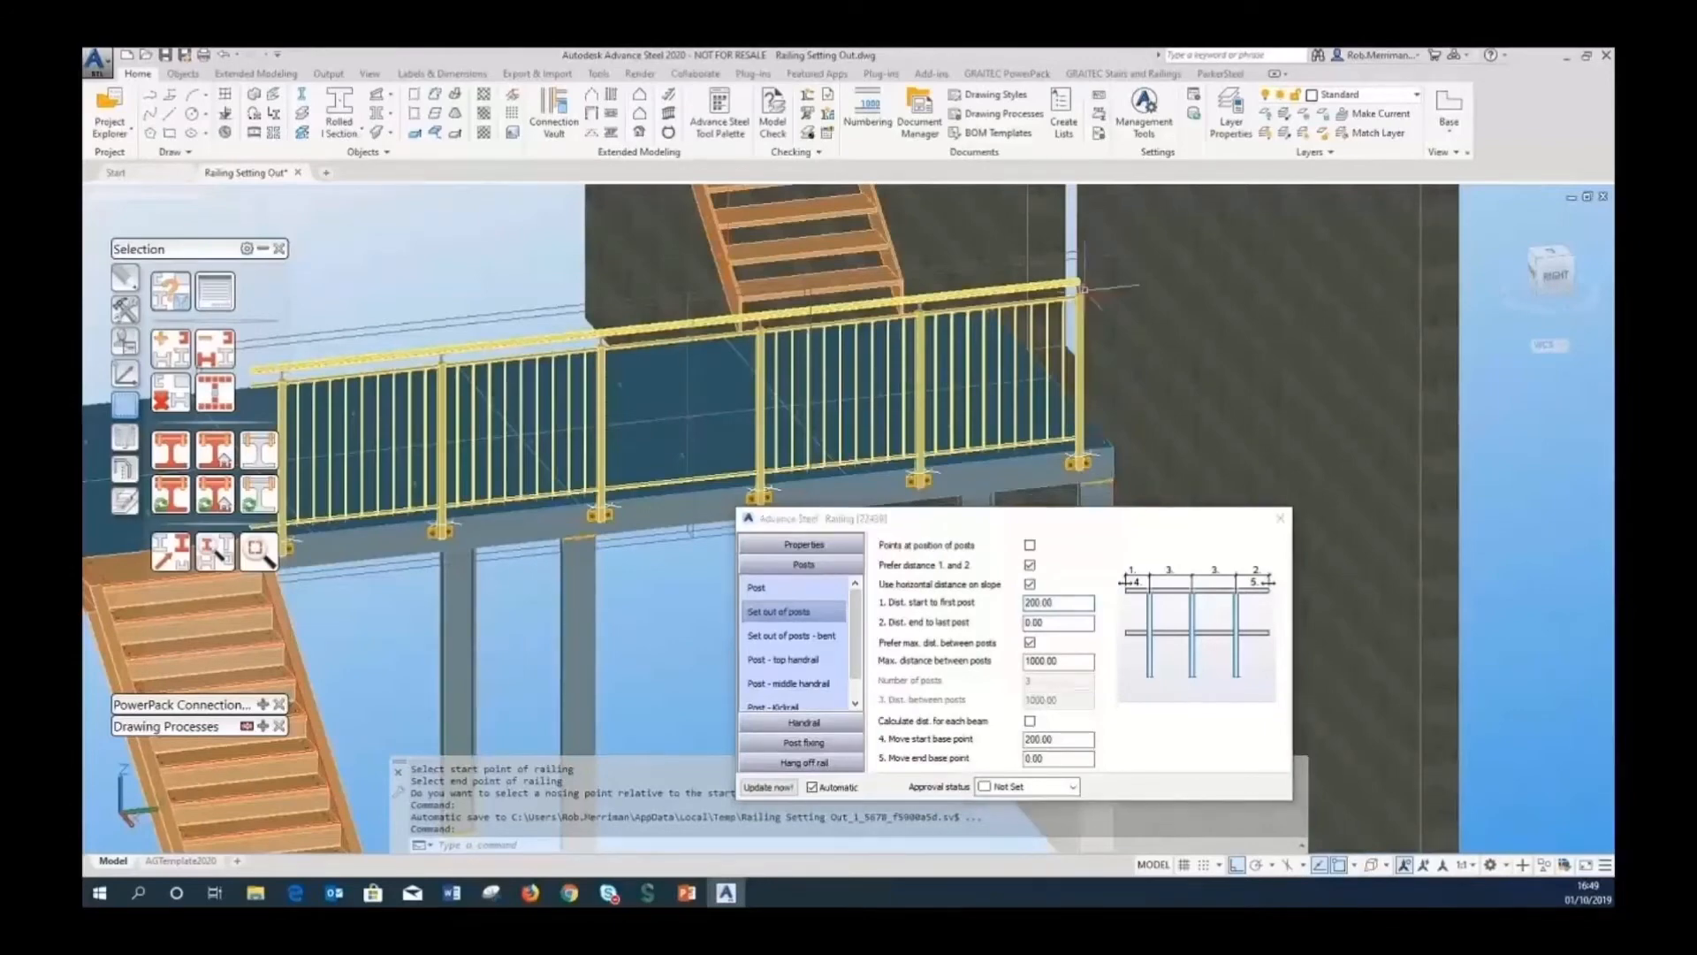
pyautogui.scroll(5, 1096, 310)
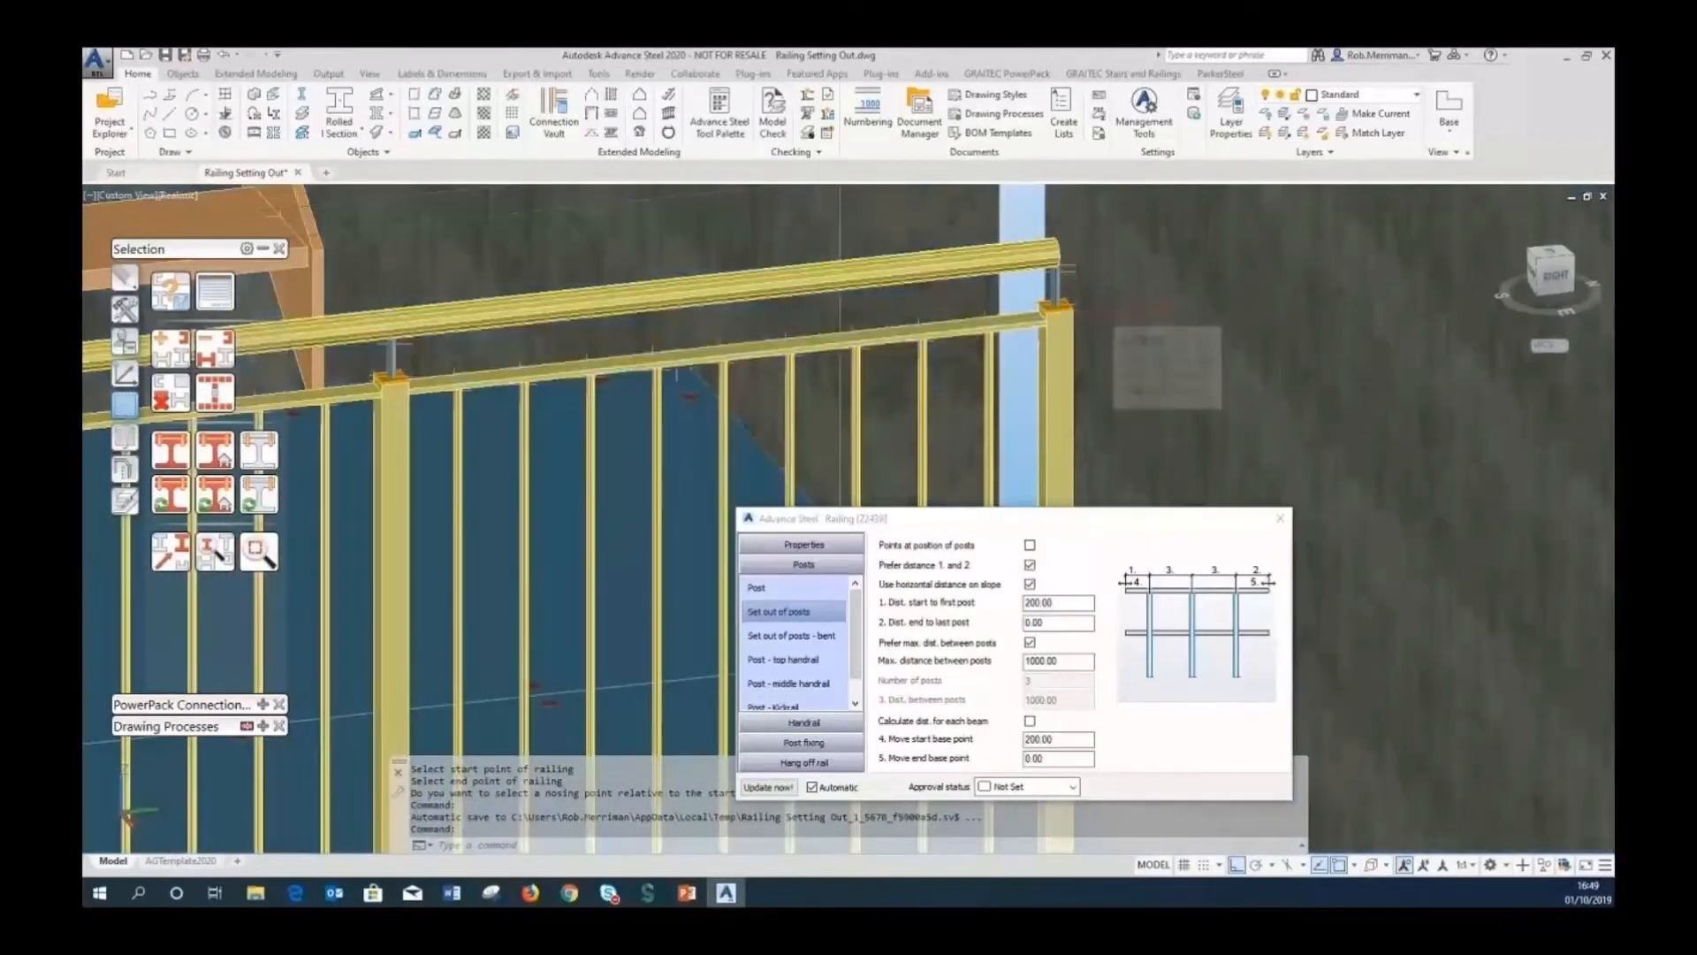
pyautogui.scroll(-6, 1100, 311)
pyautogui.press('Escape')
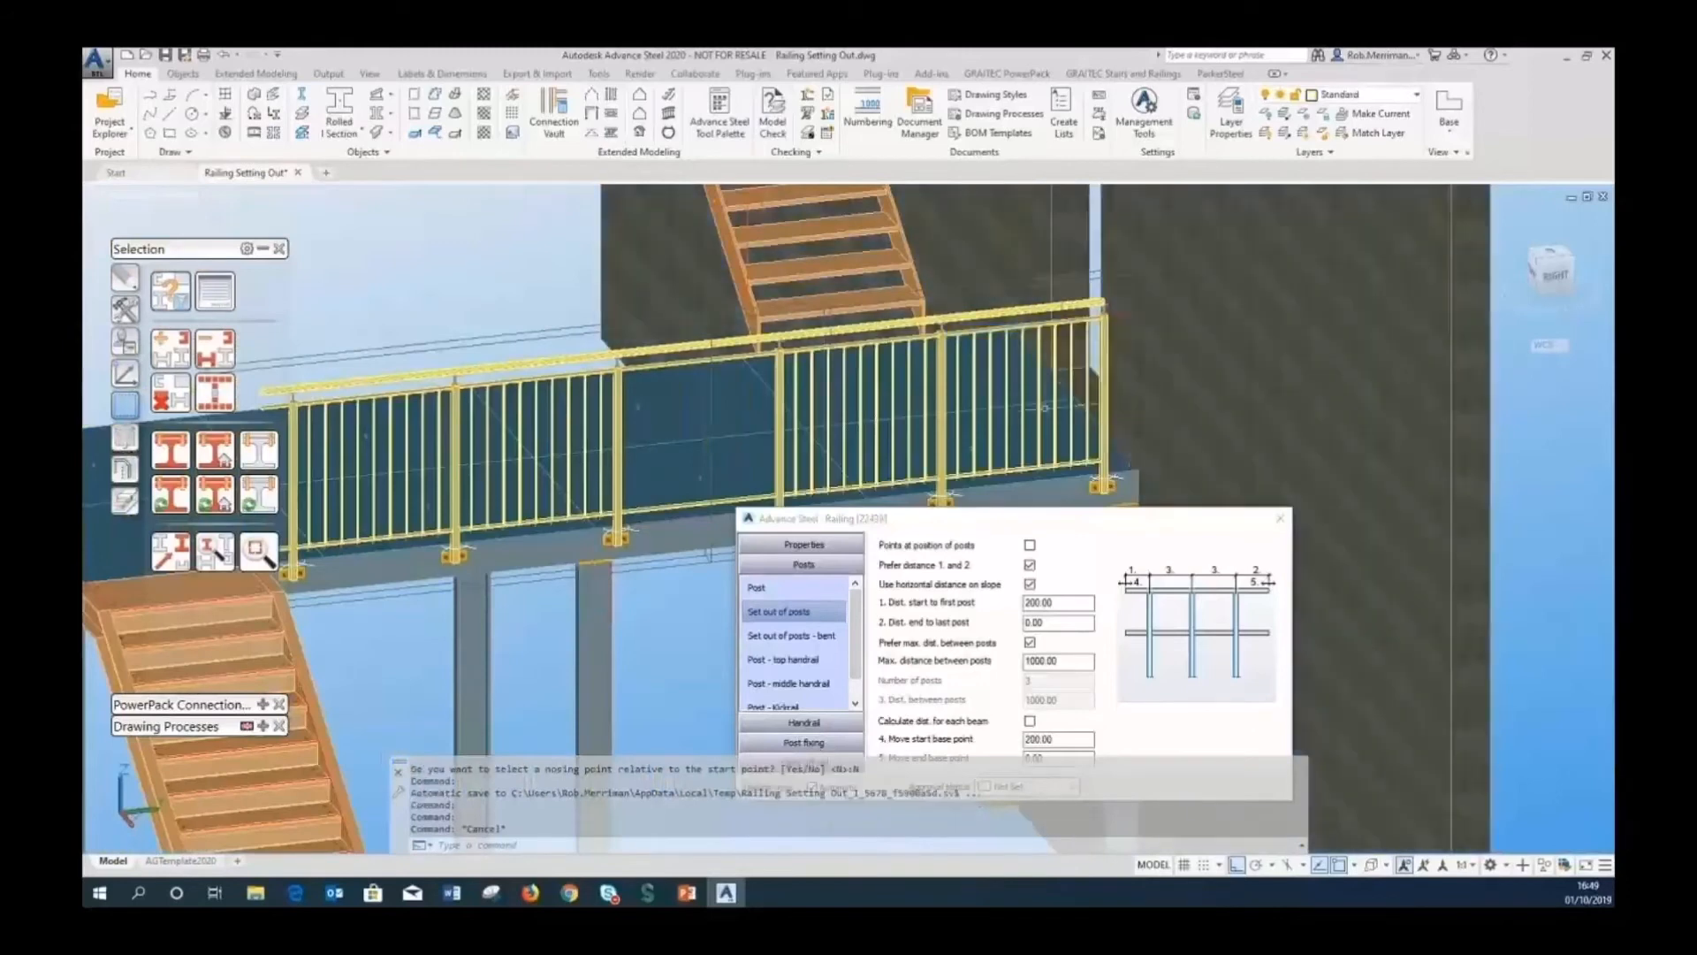
# Set the horizontal middle handrails' start and end extra lengths to "last post" and close the railing settings.
pyautogui.click(804, 722)
pyautogui.click(826, 640)
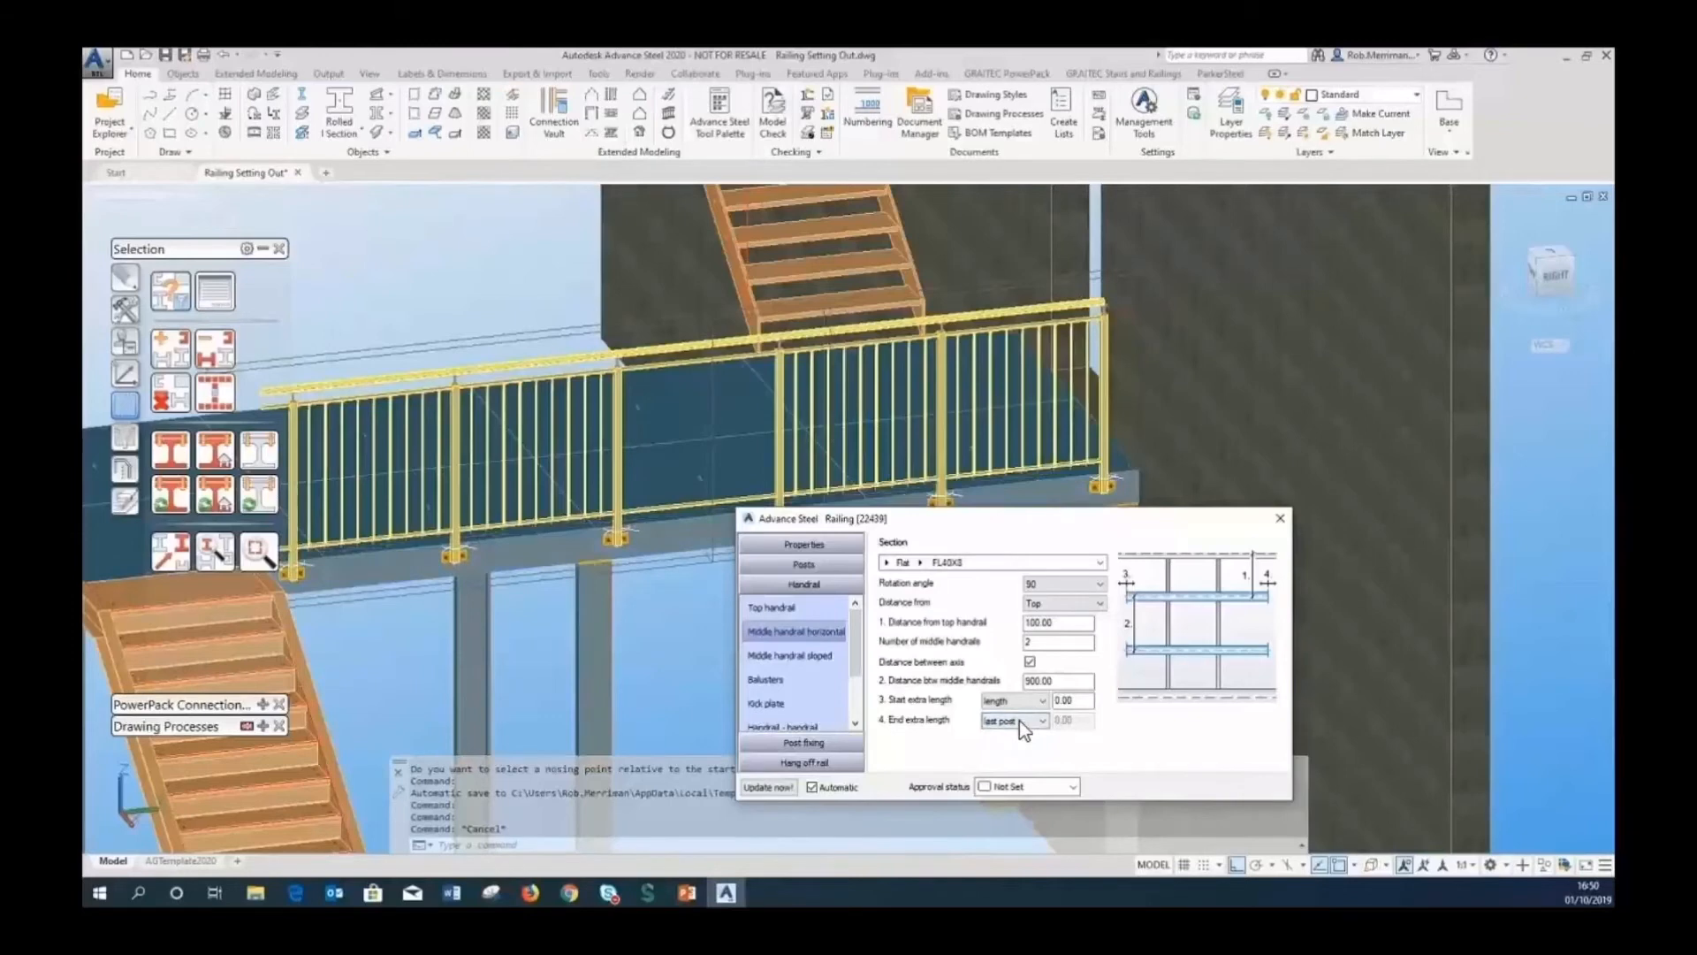
pyautogui.click(1037, 704)
pyautogui.scroll(5, 764, 359)
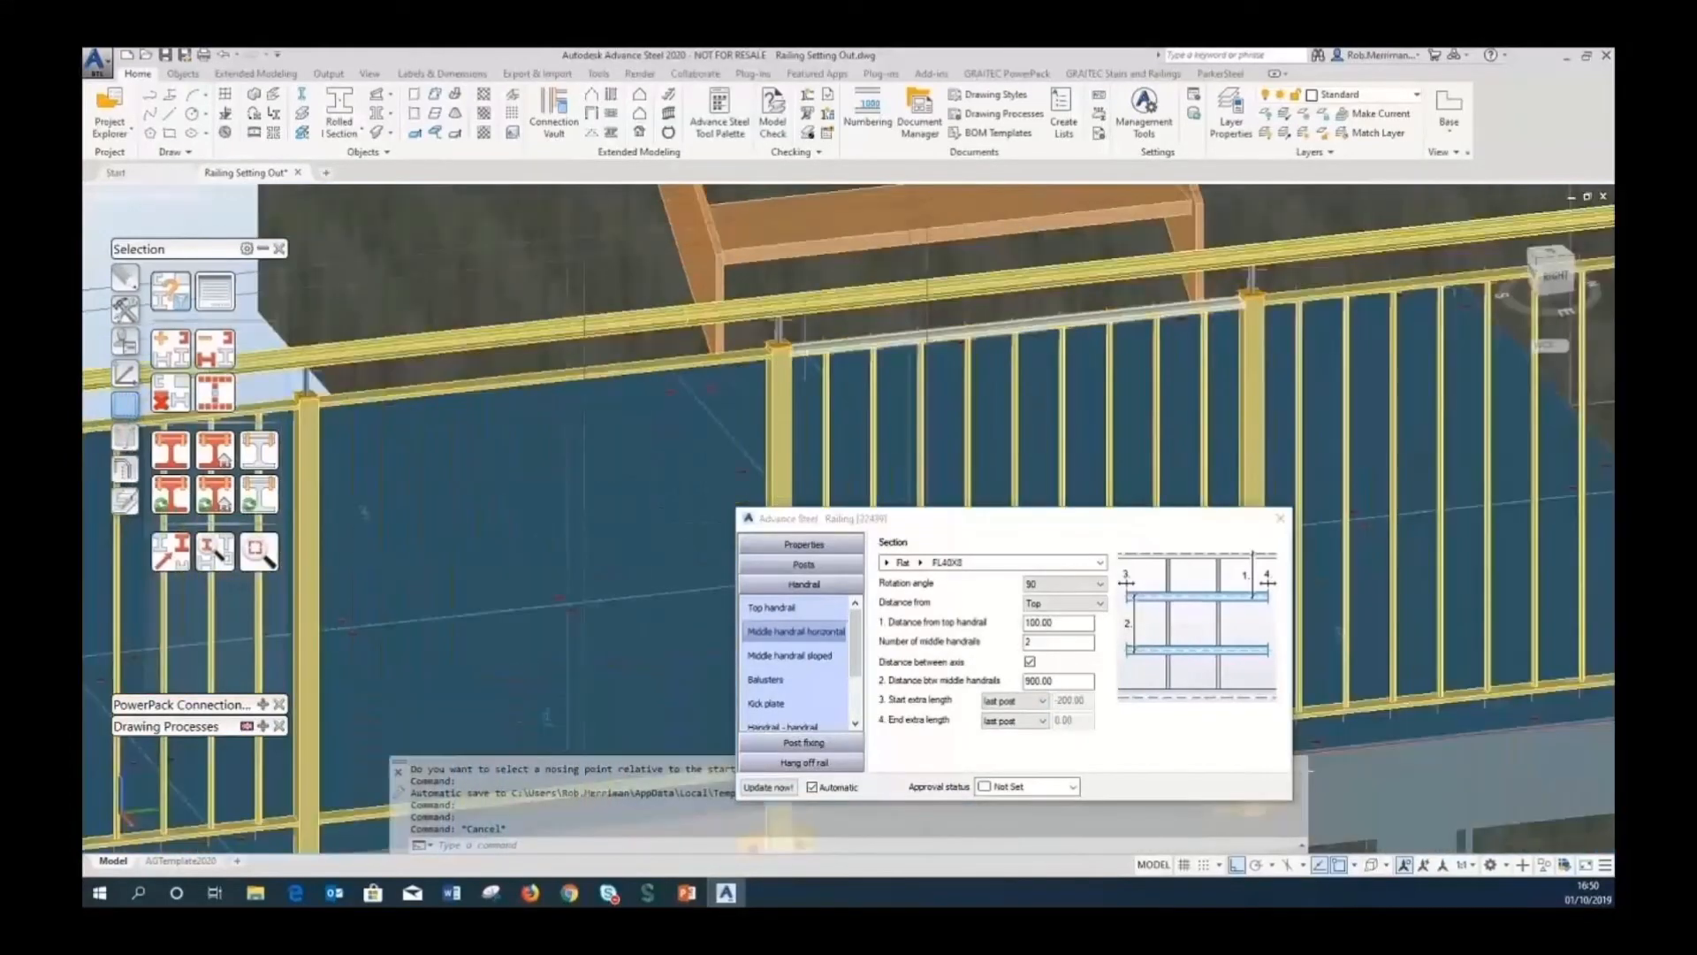
pyautogui.scroll(-3, 860, 335)
pyautogui.click(1280, 519)
# Mark the main assembly of the platform railing section beside the lower stair to check which parts belong to it.
pyautogui.click(215, 494)
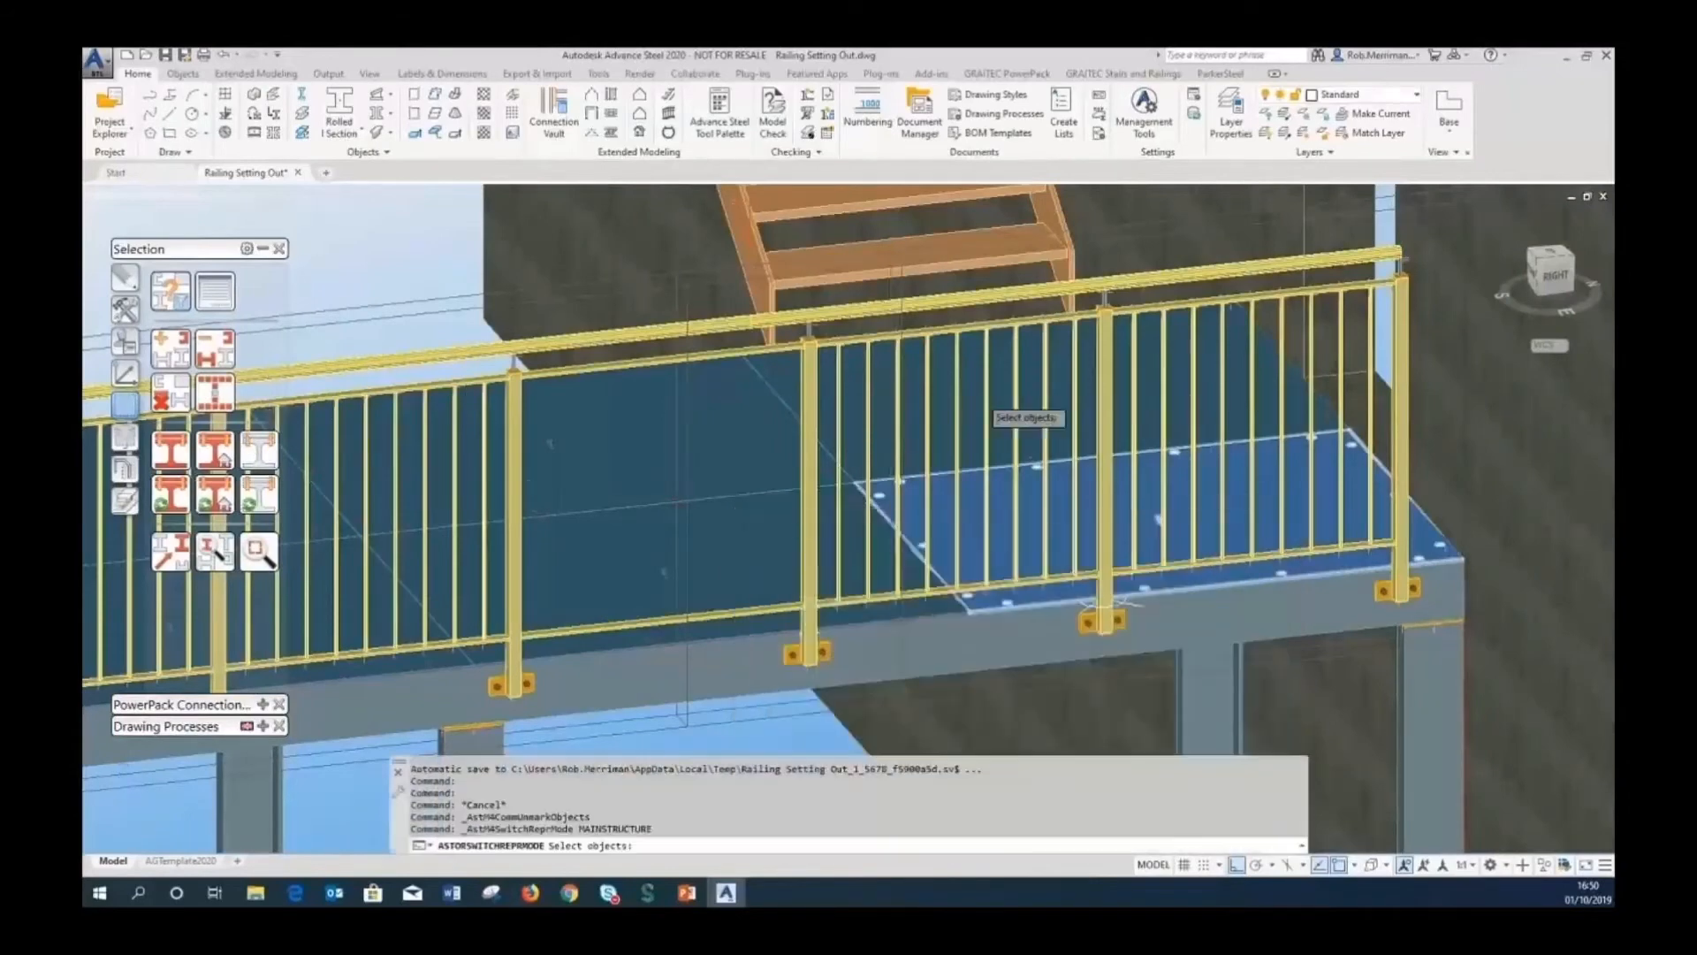
pyautogui.scroll(-4, 529, 485)
pyautogui.scroll(-3, 686, 412)
pyautogui.scroll(6, 663, 358)
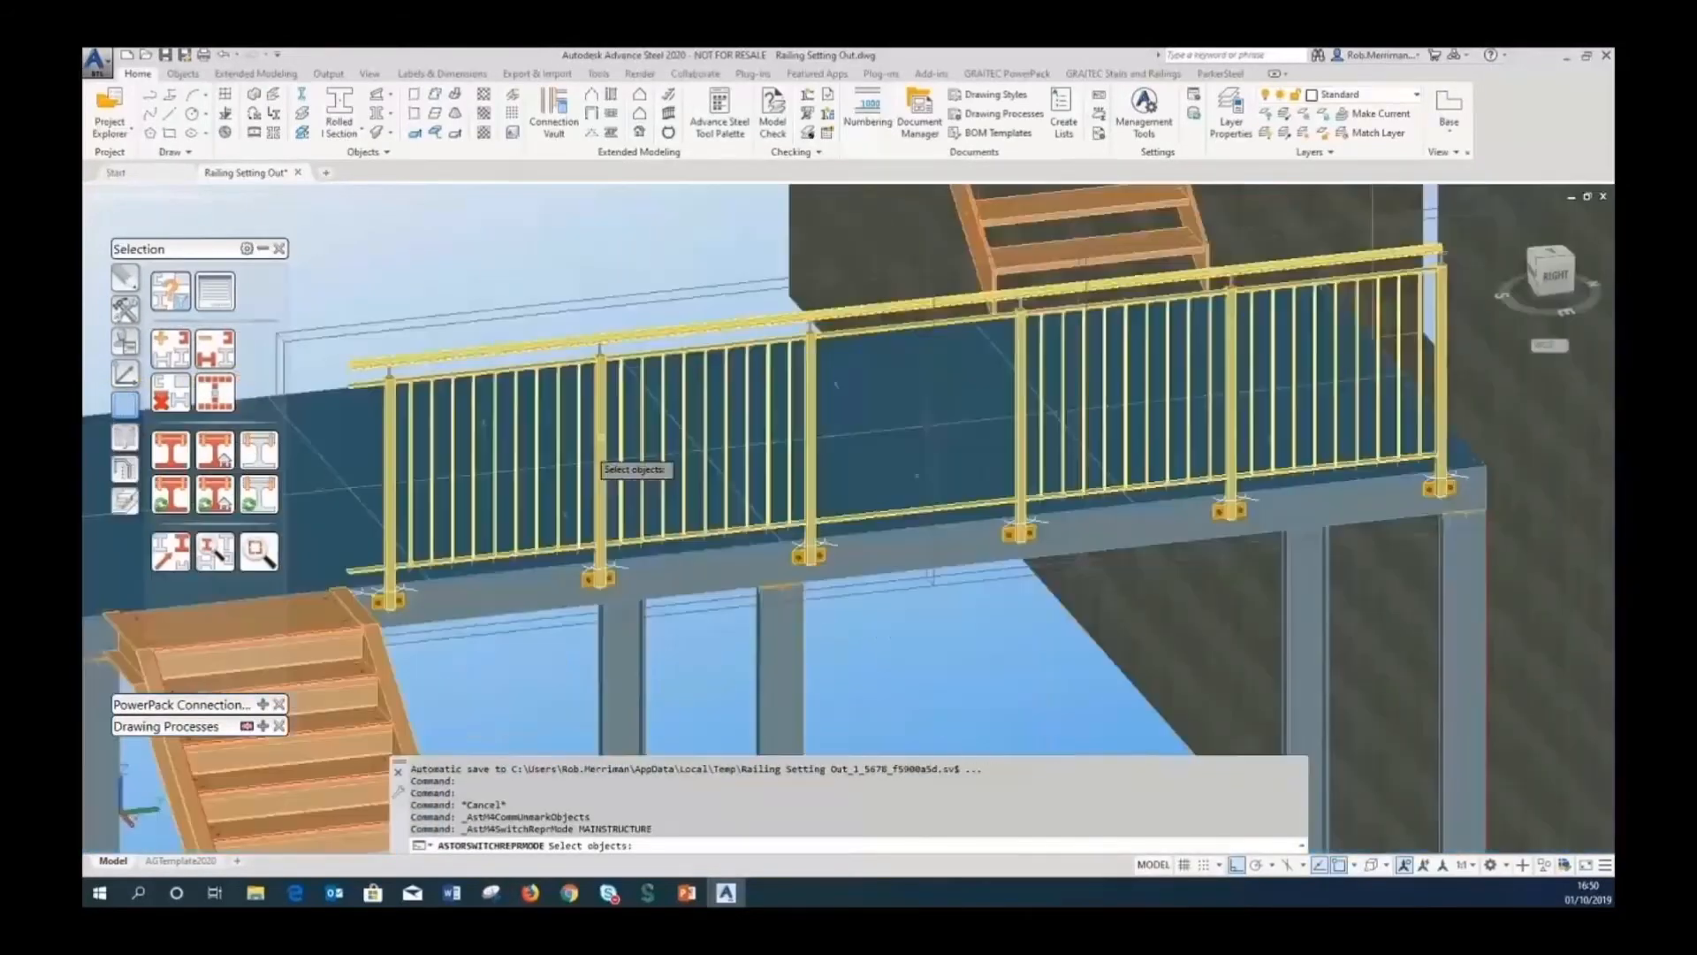
pyautogui.click(674, 329)
pyautogui.press('Return')
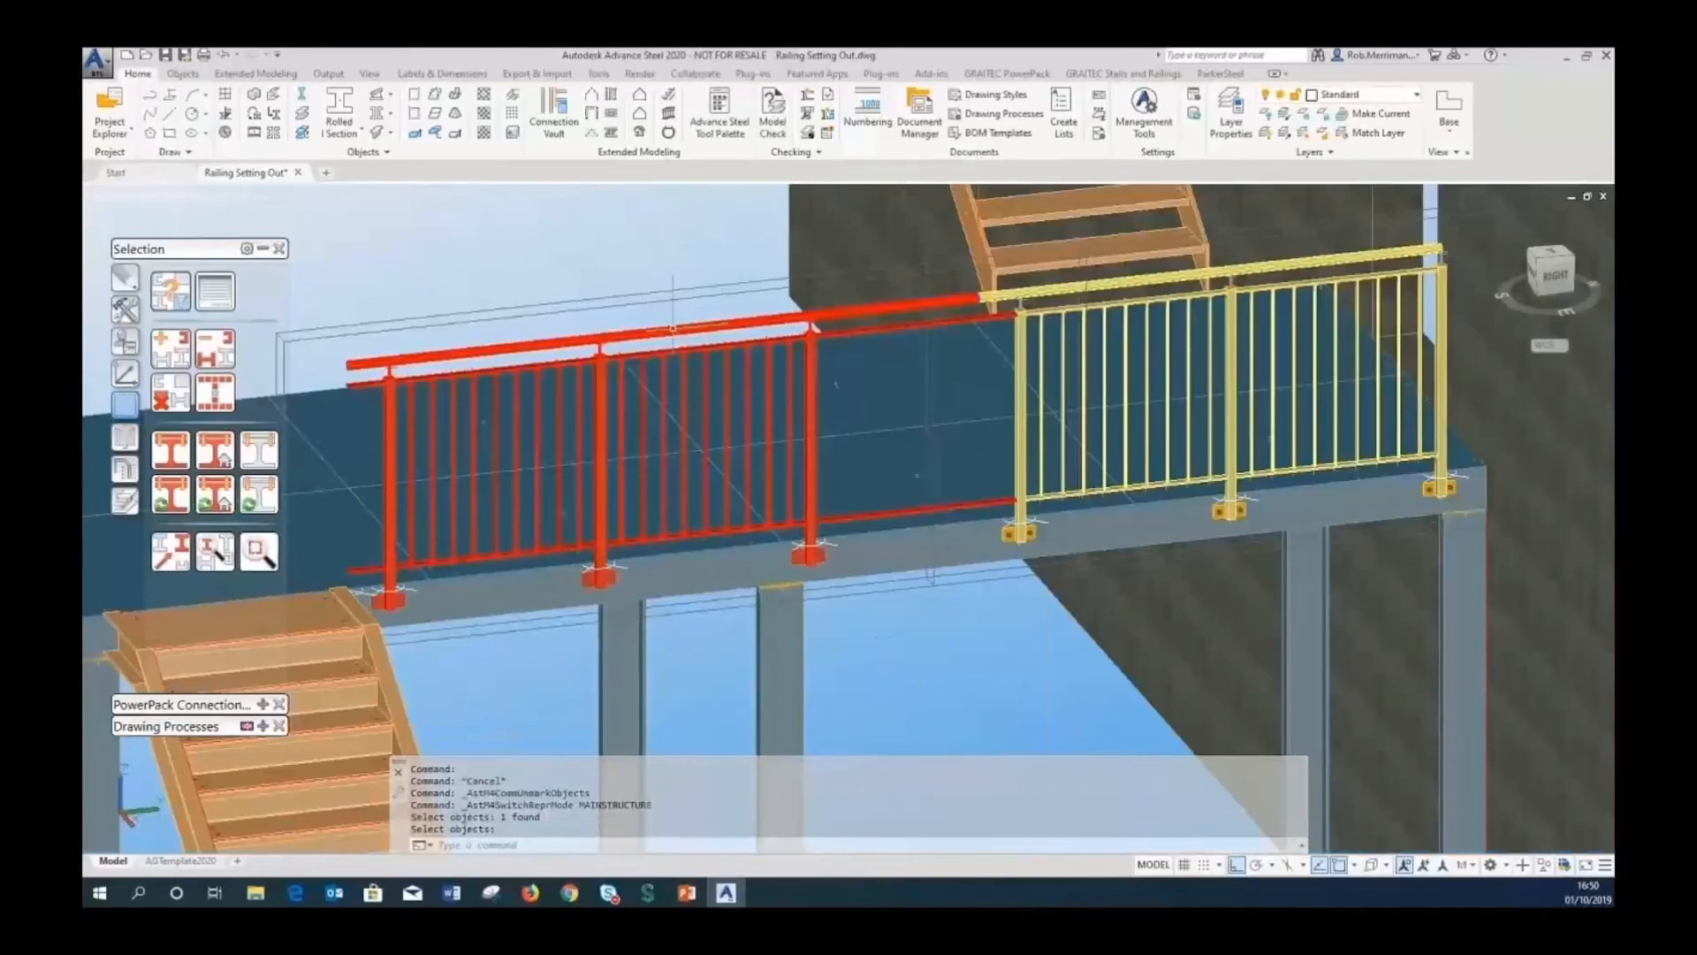
pyautogui.keyDown('shift'); pyautogui.moveTo(837, 384); pyautogui.dragTo(831, 356, button='middle'); pyautogui.keyUp('shift')
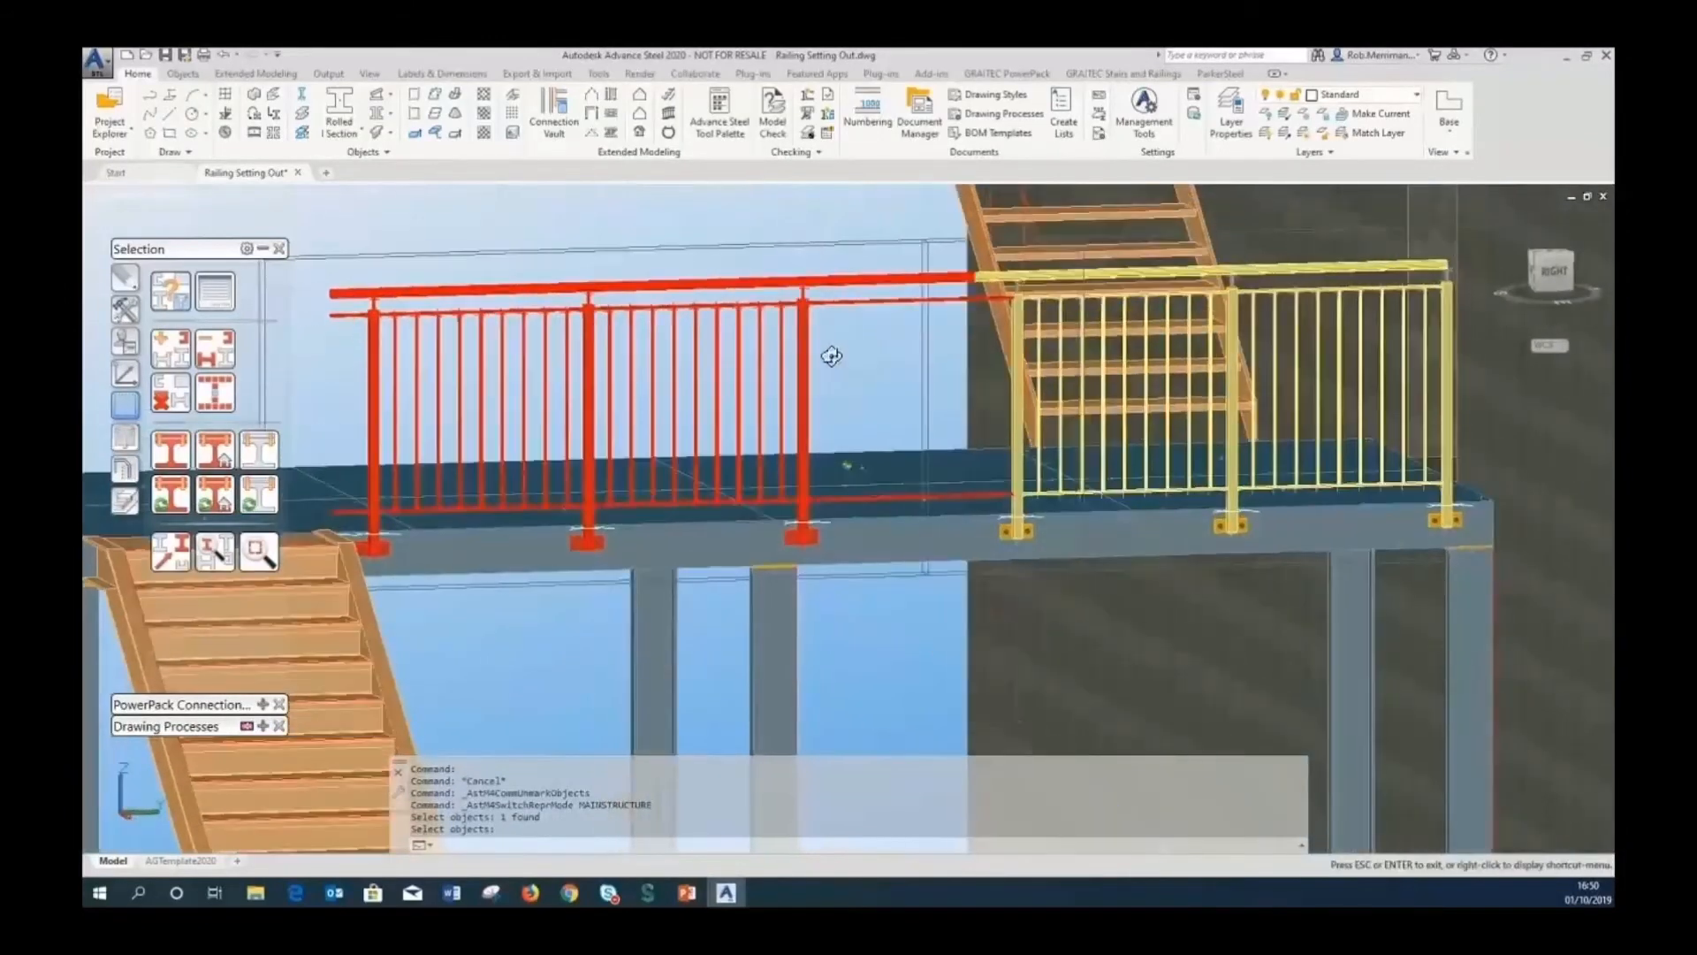
# Mark the main assembly of the second railing section at the beam's far end and clear the marking.
pyautogui.click(215, 494)
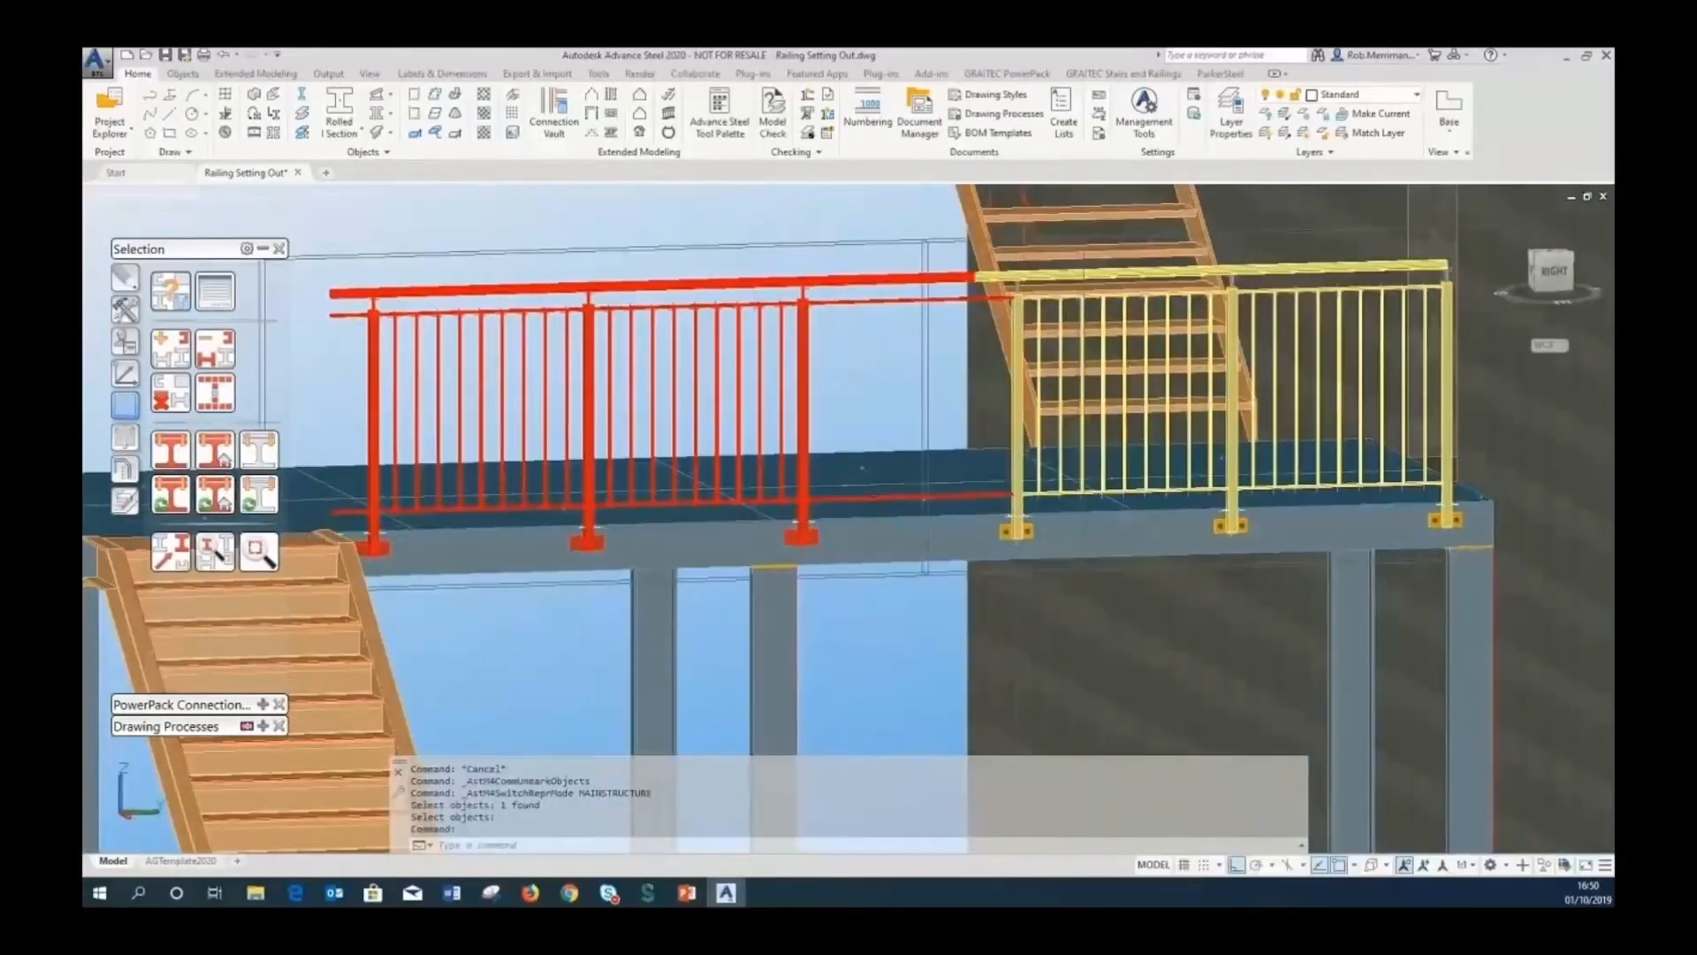
pyautogui.click(1052, 279)
pyautogui.press('Return')
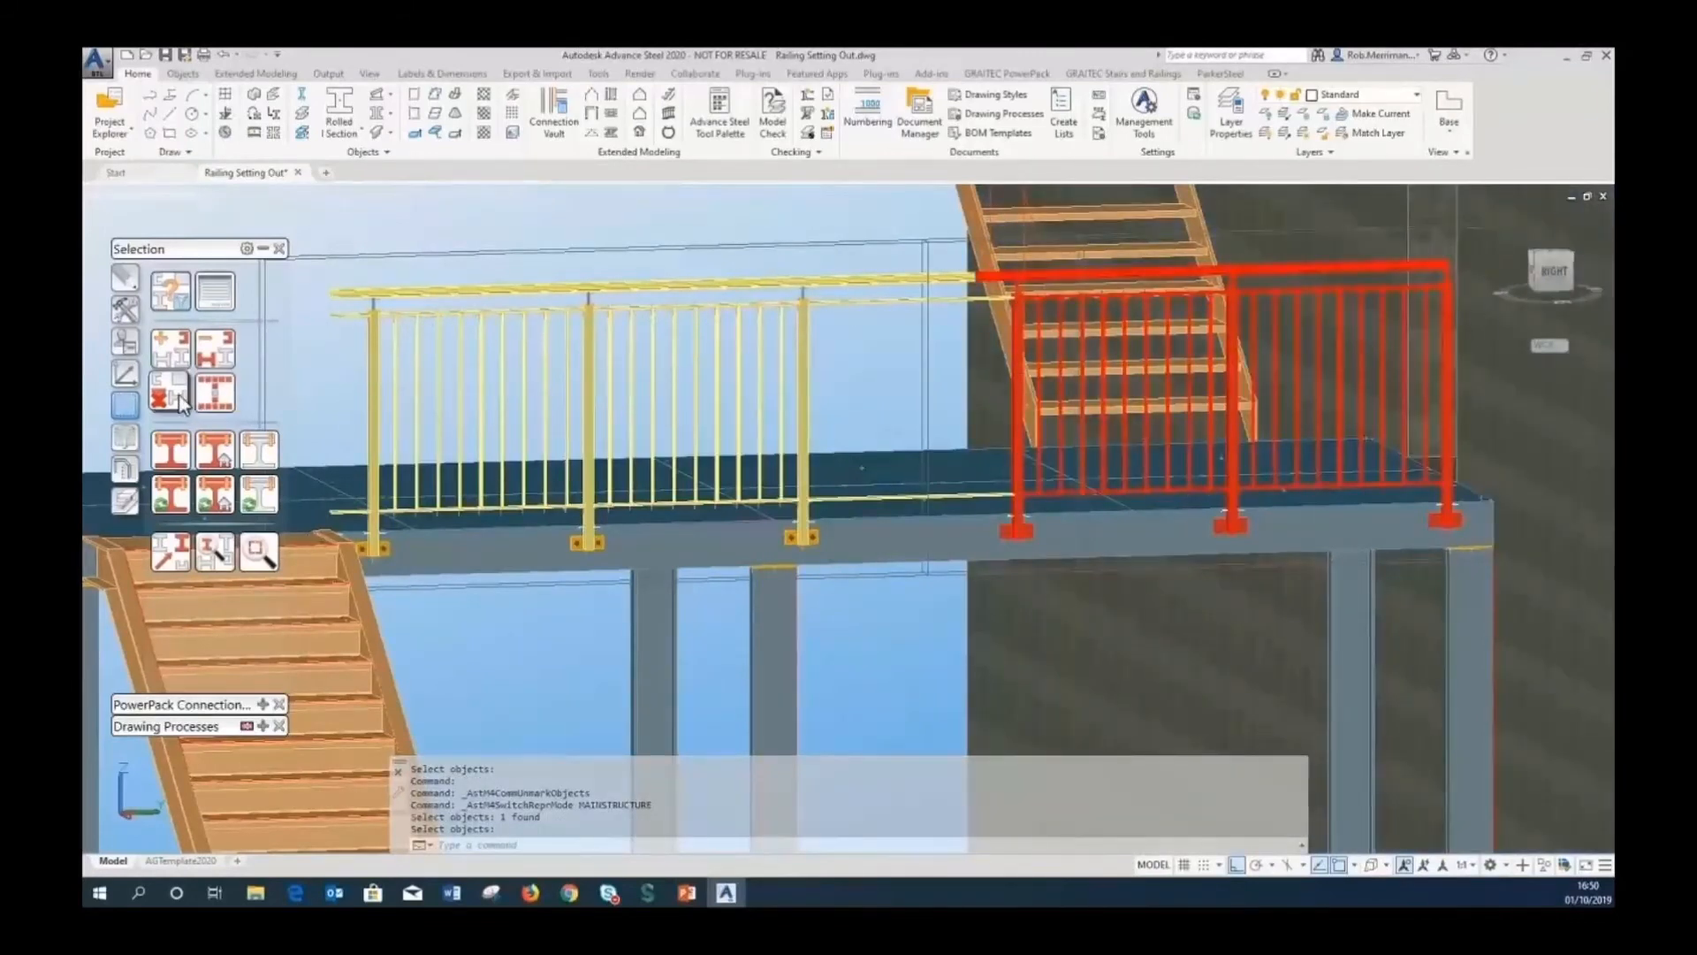
pyautogui.click(128, 336)
# Open Transform elements in copy mode and select the balusters between the first railing's second and third posts.
pyautogui.click(125, 310)
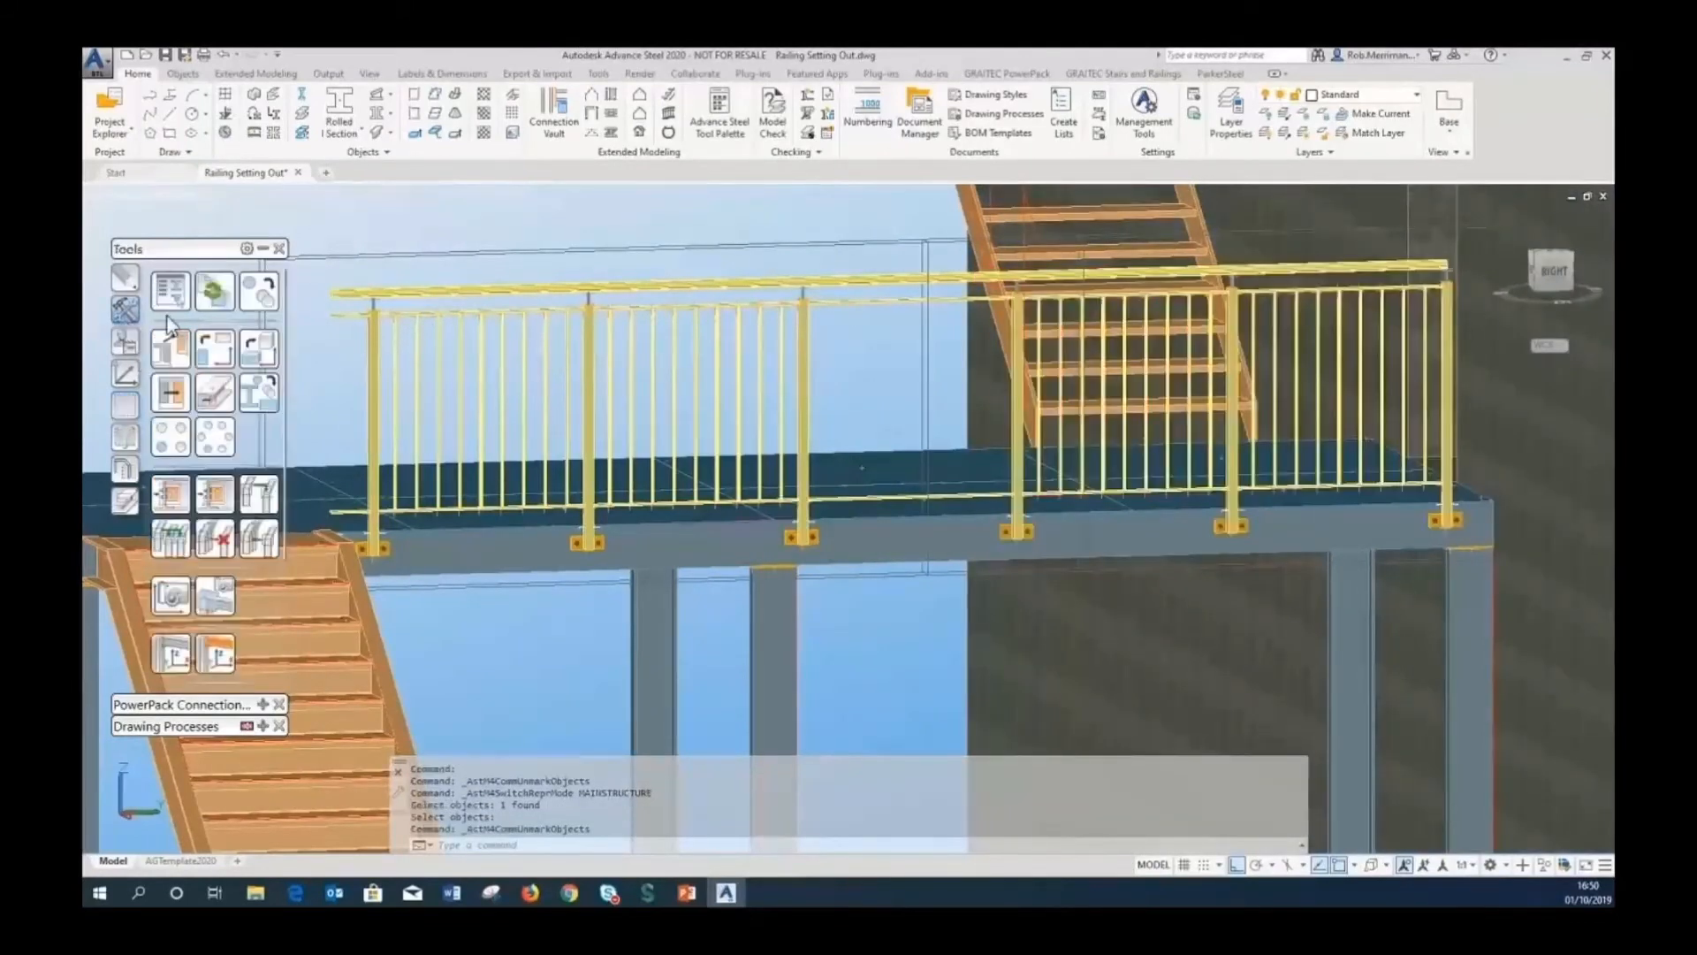
pyautogui.click(255, 295)
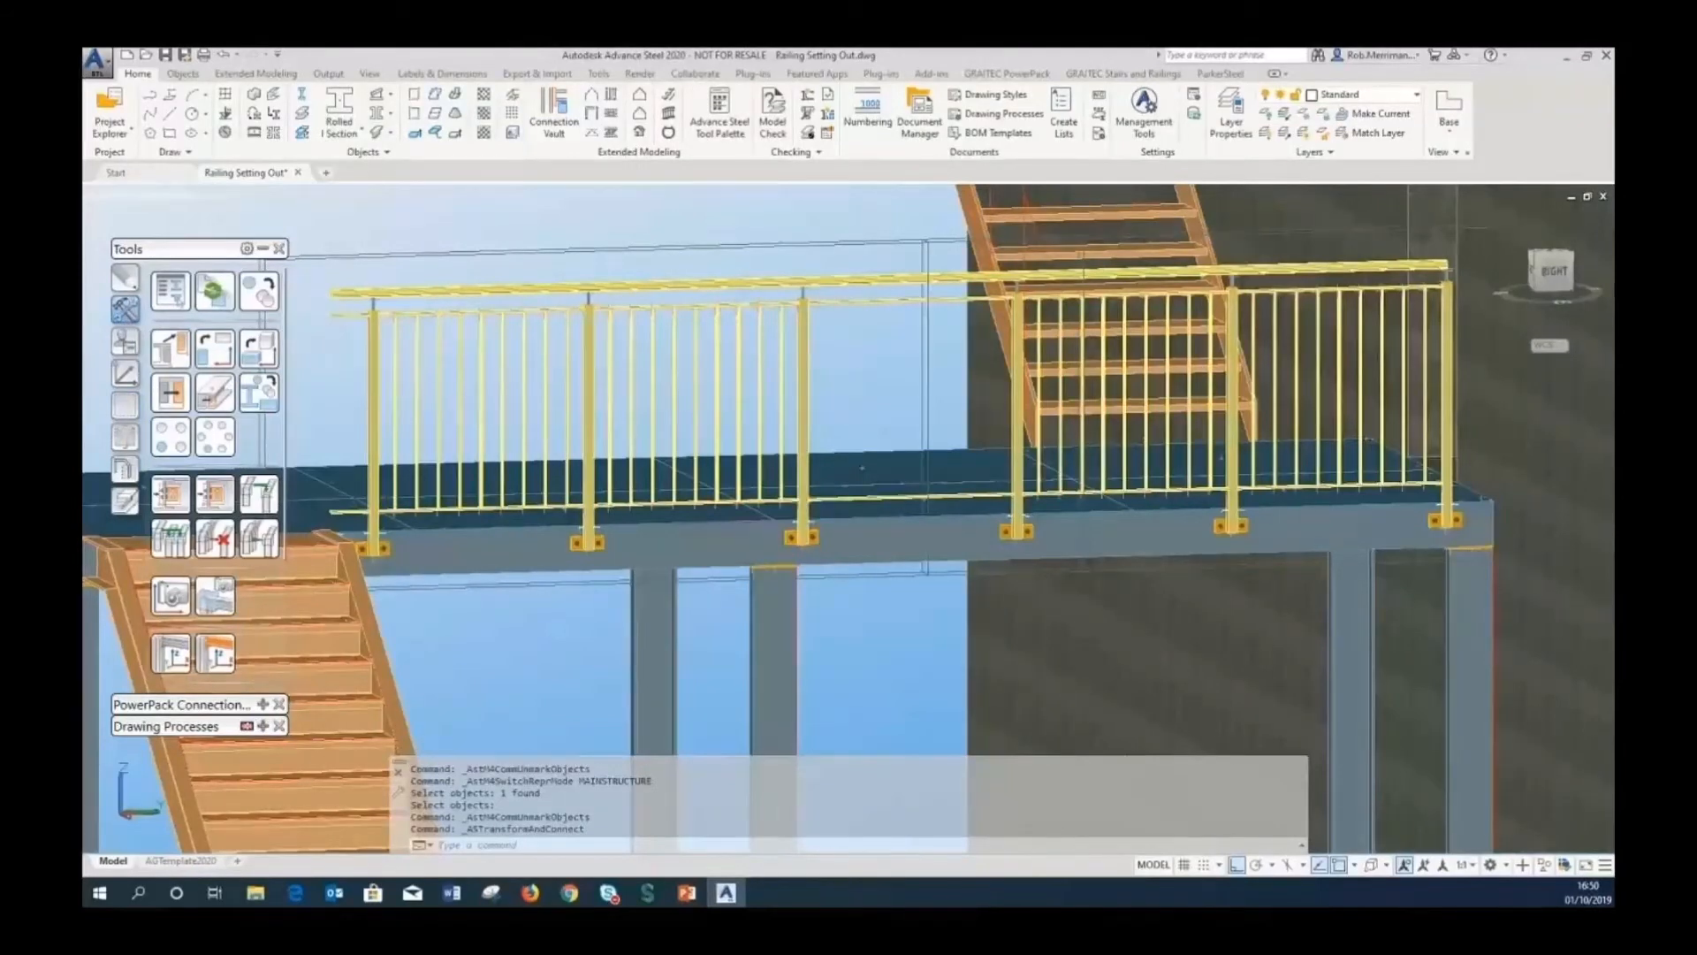
pyautogui.moveTo(721, 468); pyautogui.dragTo(1274, 285)
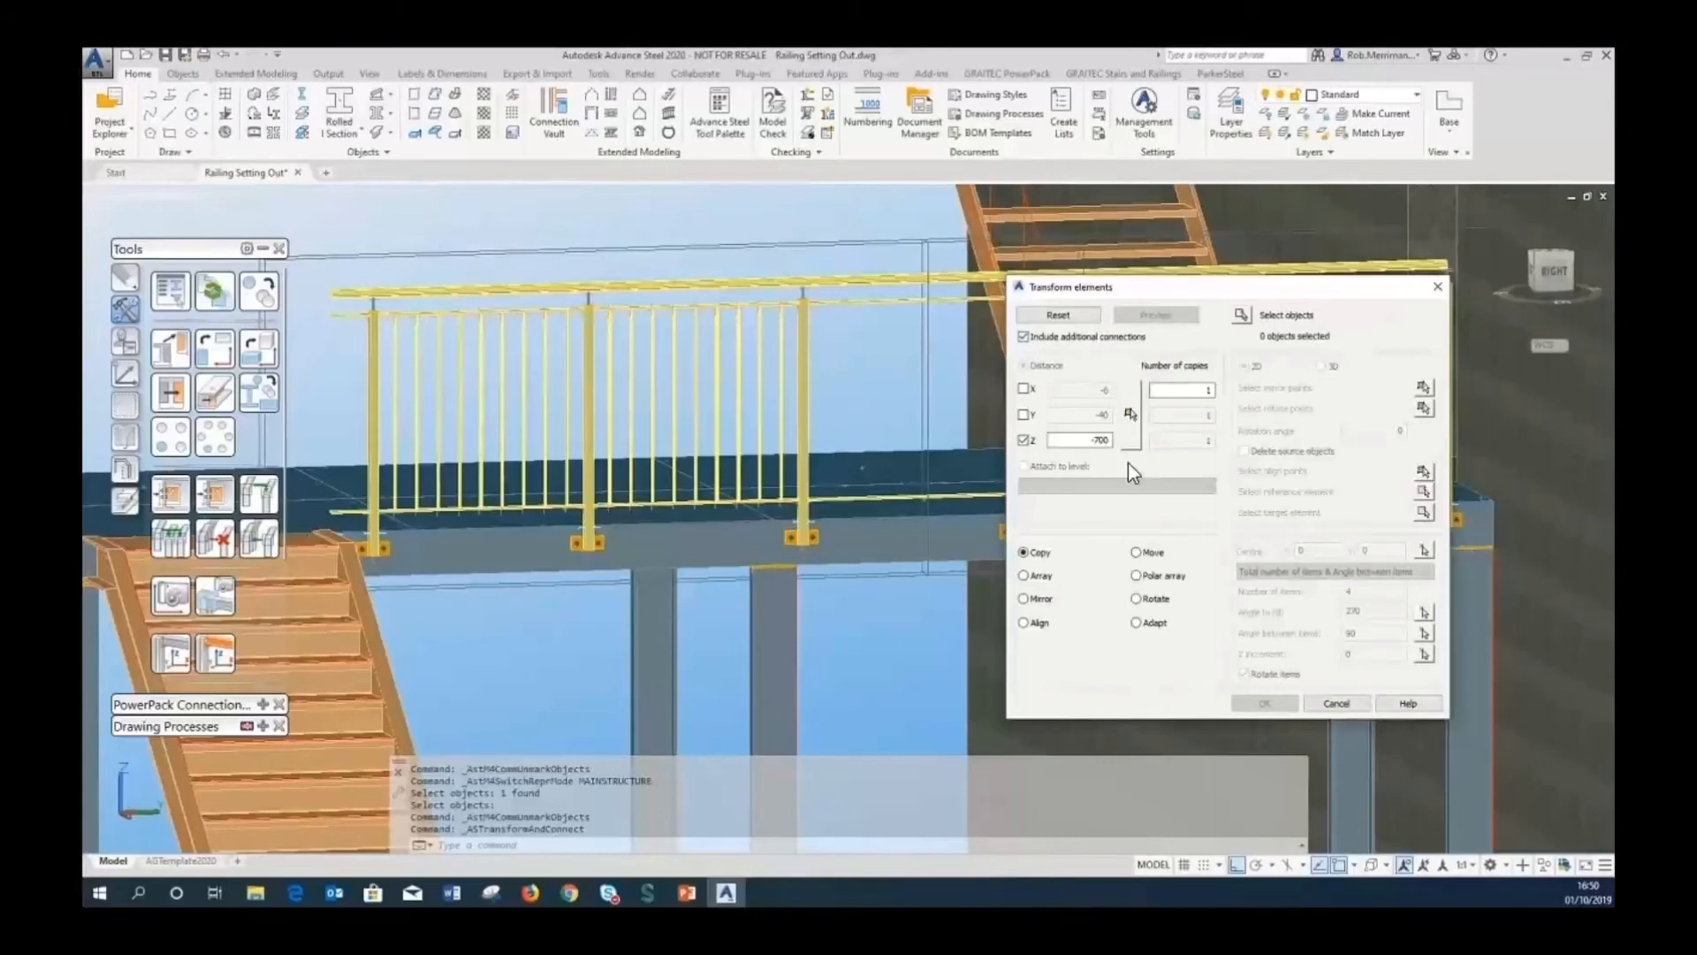
pyautogui.click(1242, 314)
pyautogui.click(787, 380)
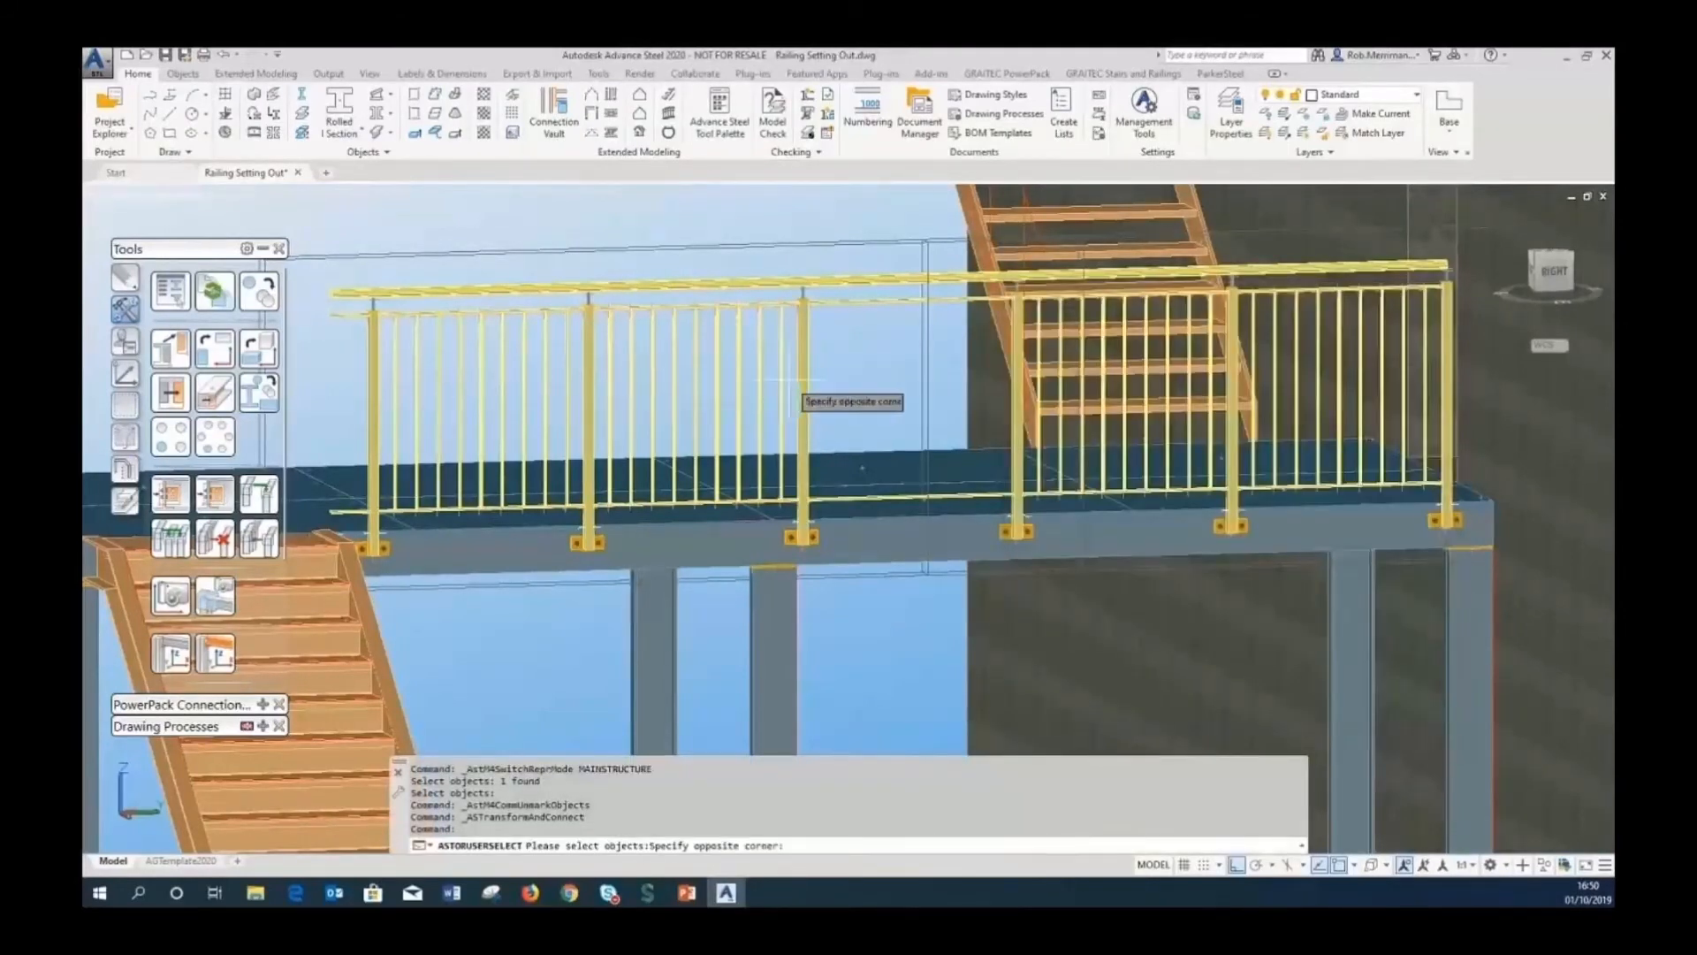
pyautogui.click(619, 349)
pyautogui.press('Return')
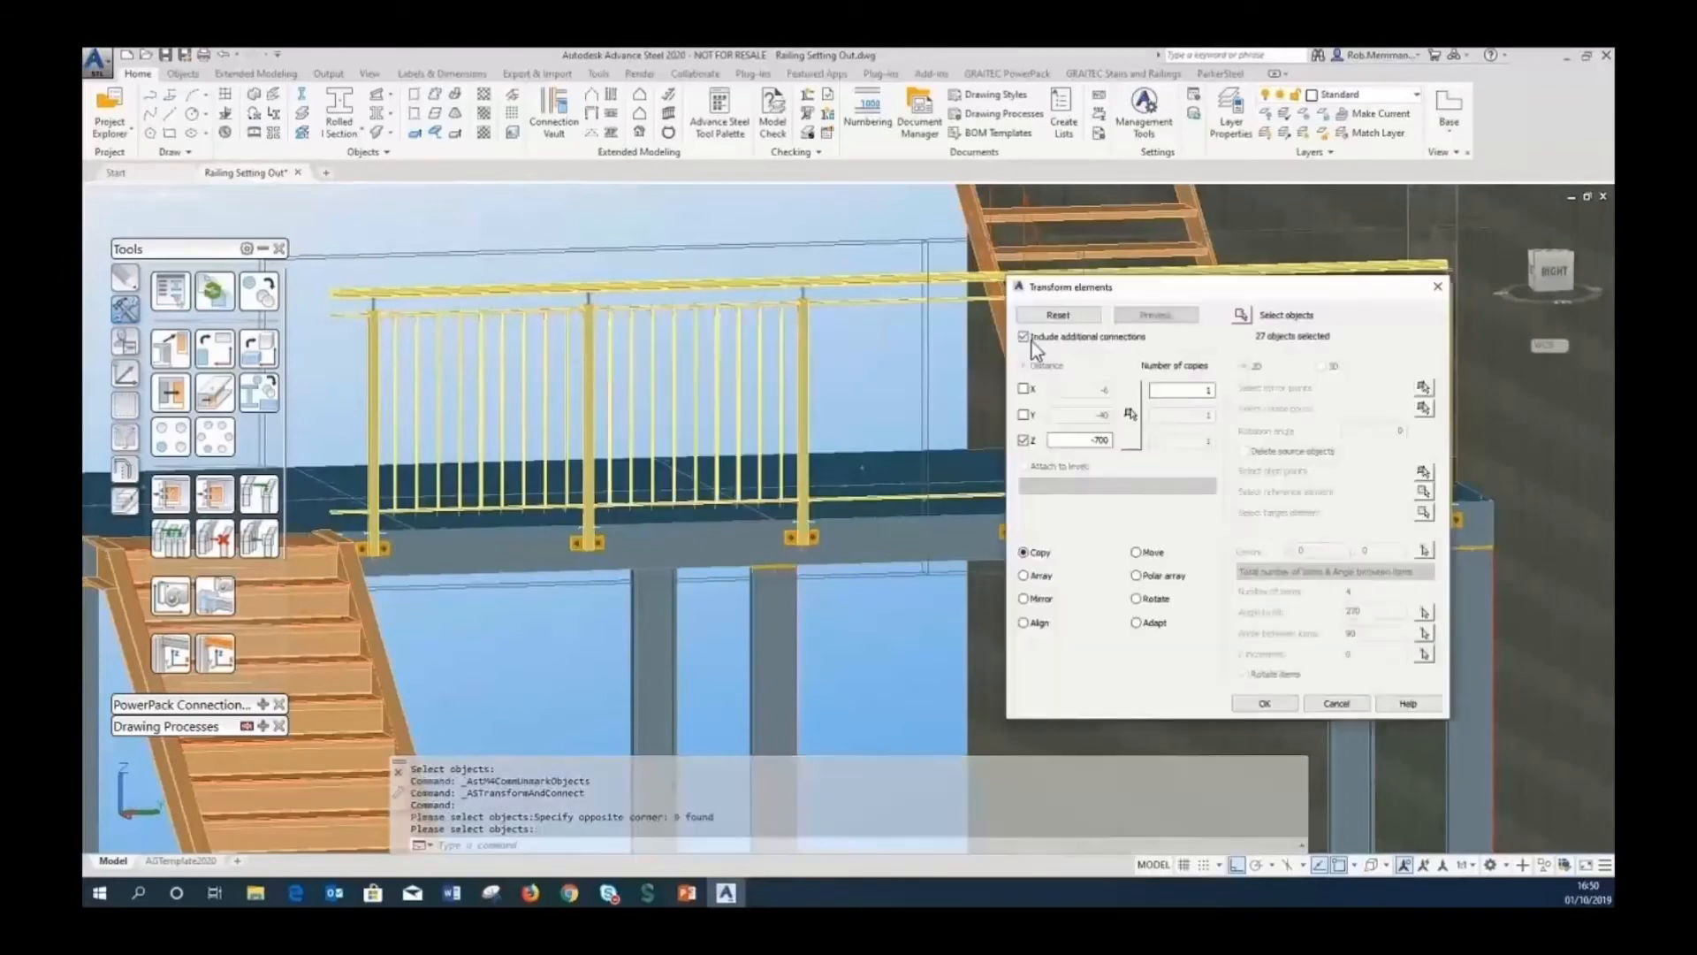
# Copy the selected balusters once into the gap between the railings, using the second post's top as start point and the third's as end point.
pyautogui.click(1130, 413)
pyautogui.scroll(5, 560, 296)
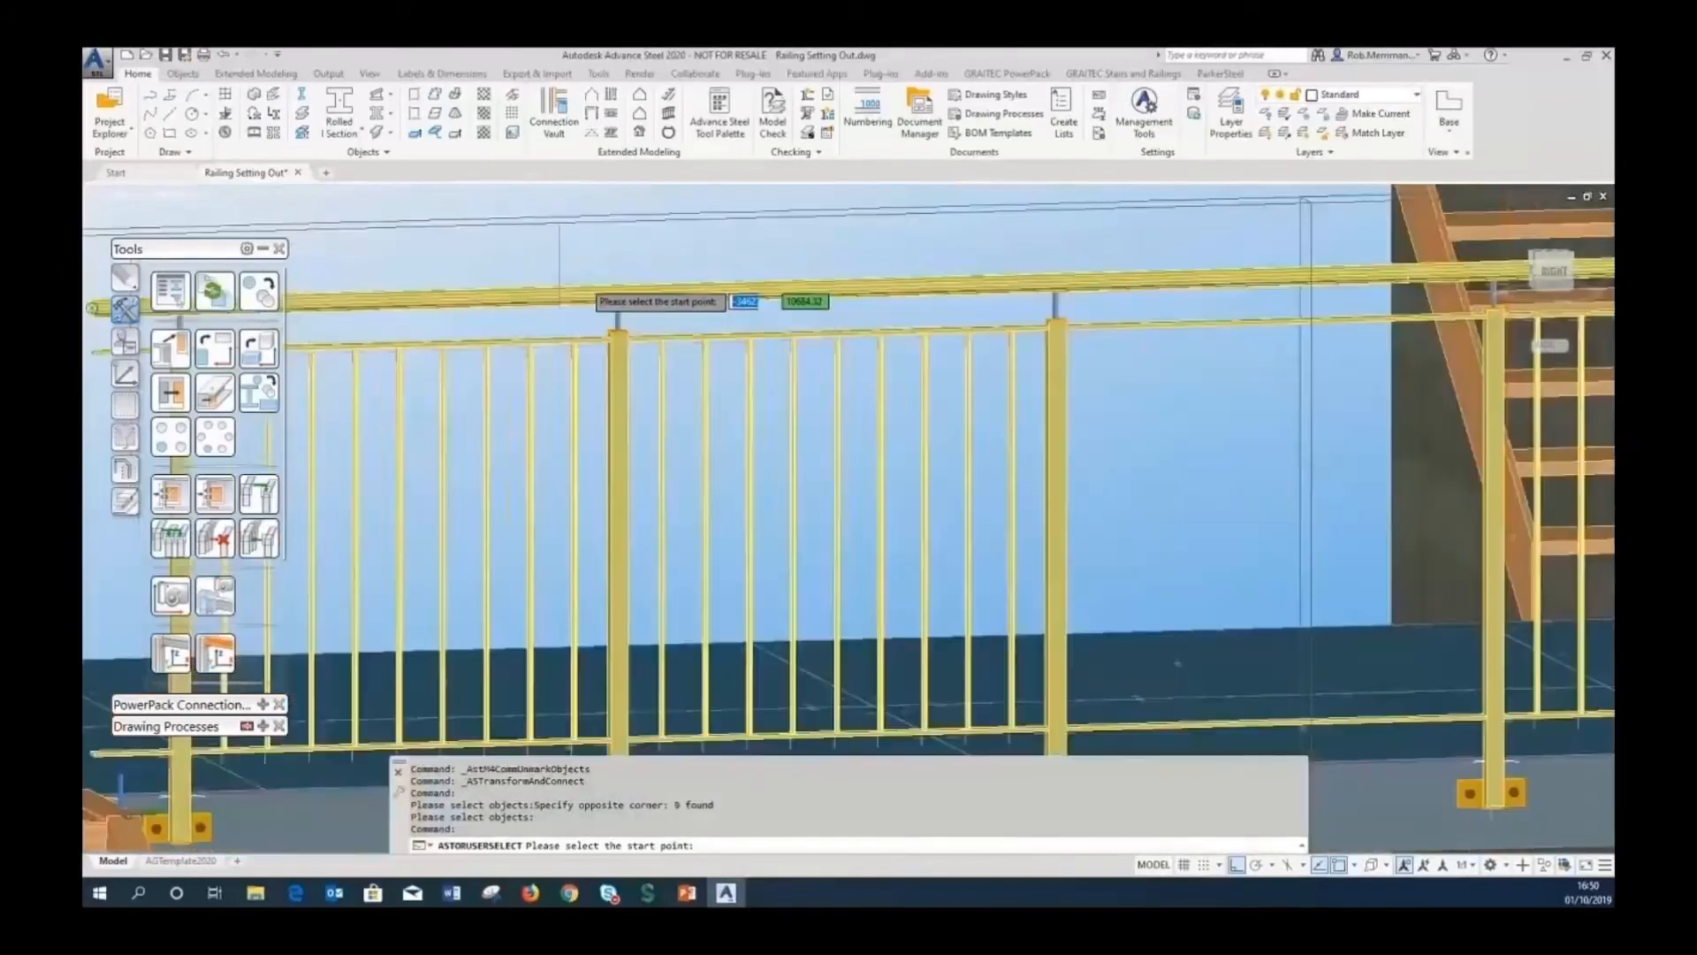
pyautogui.click(671, 449)
pyautogui.scroll(-2, 669, 449)
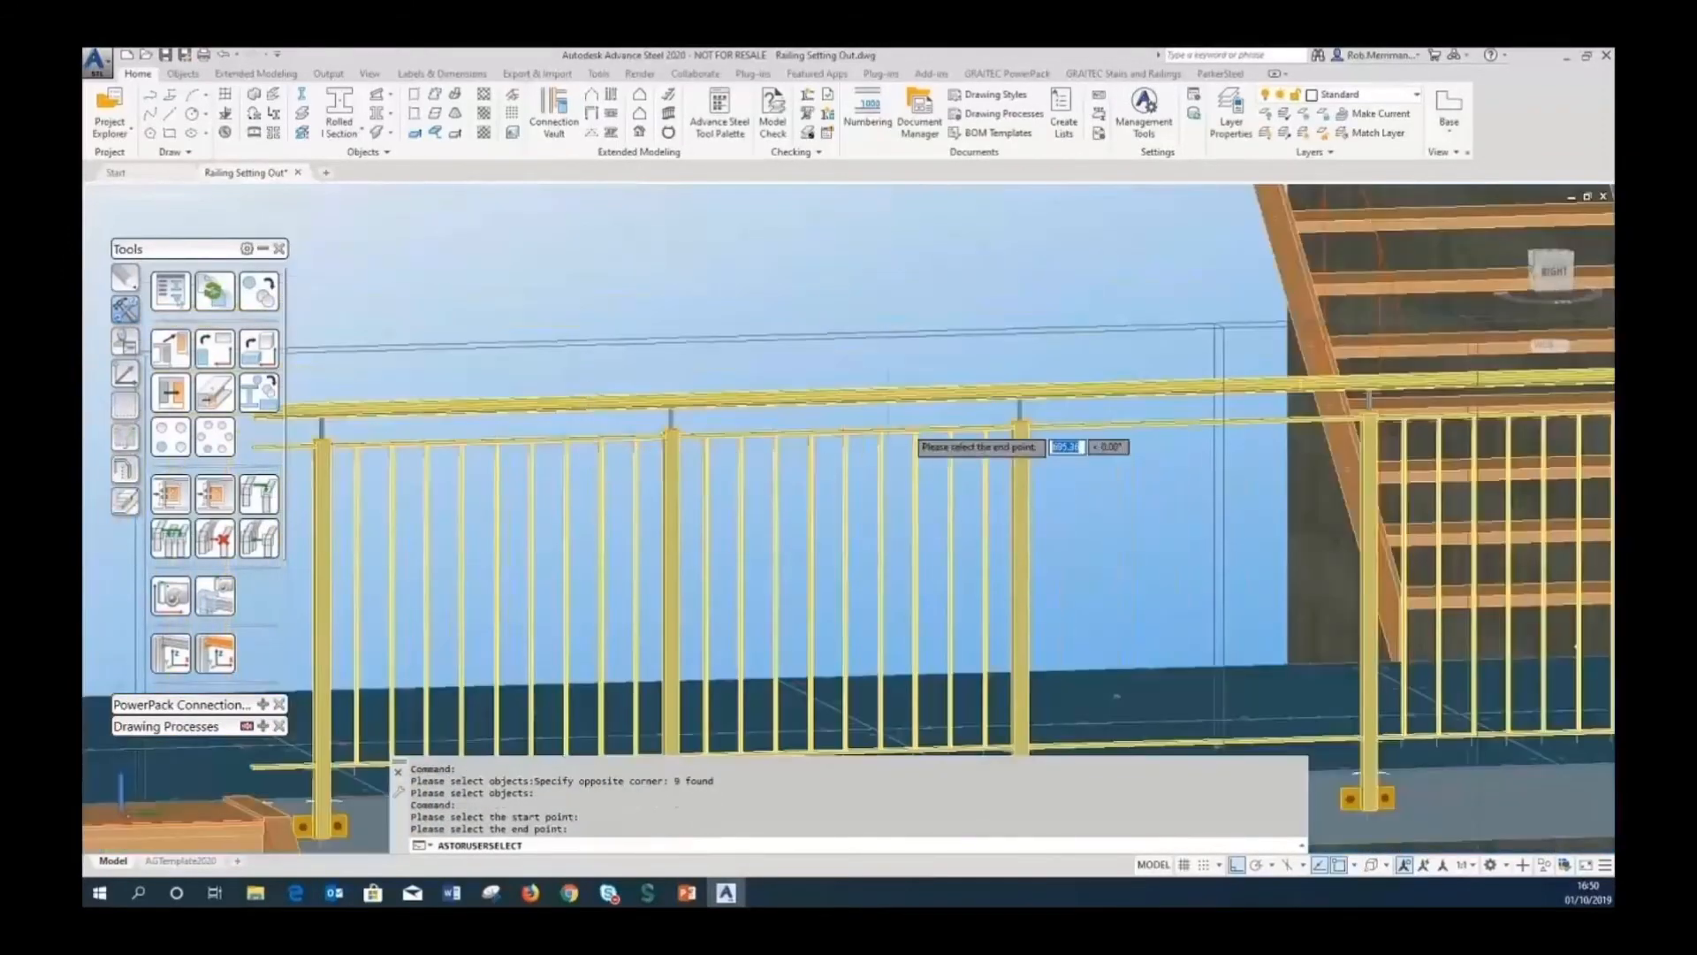
pyautogui.click(1022, 467)
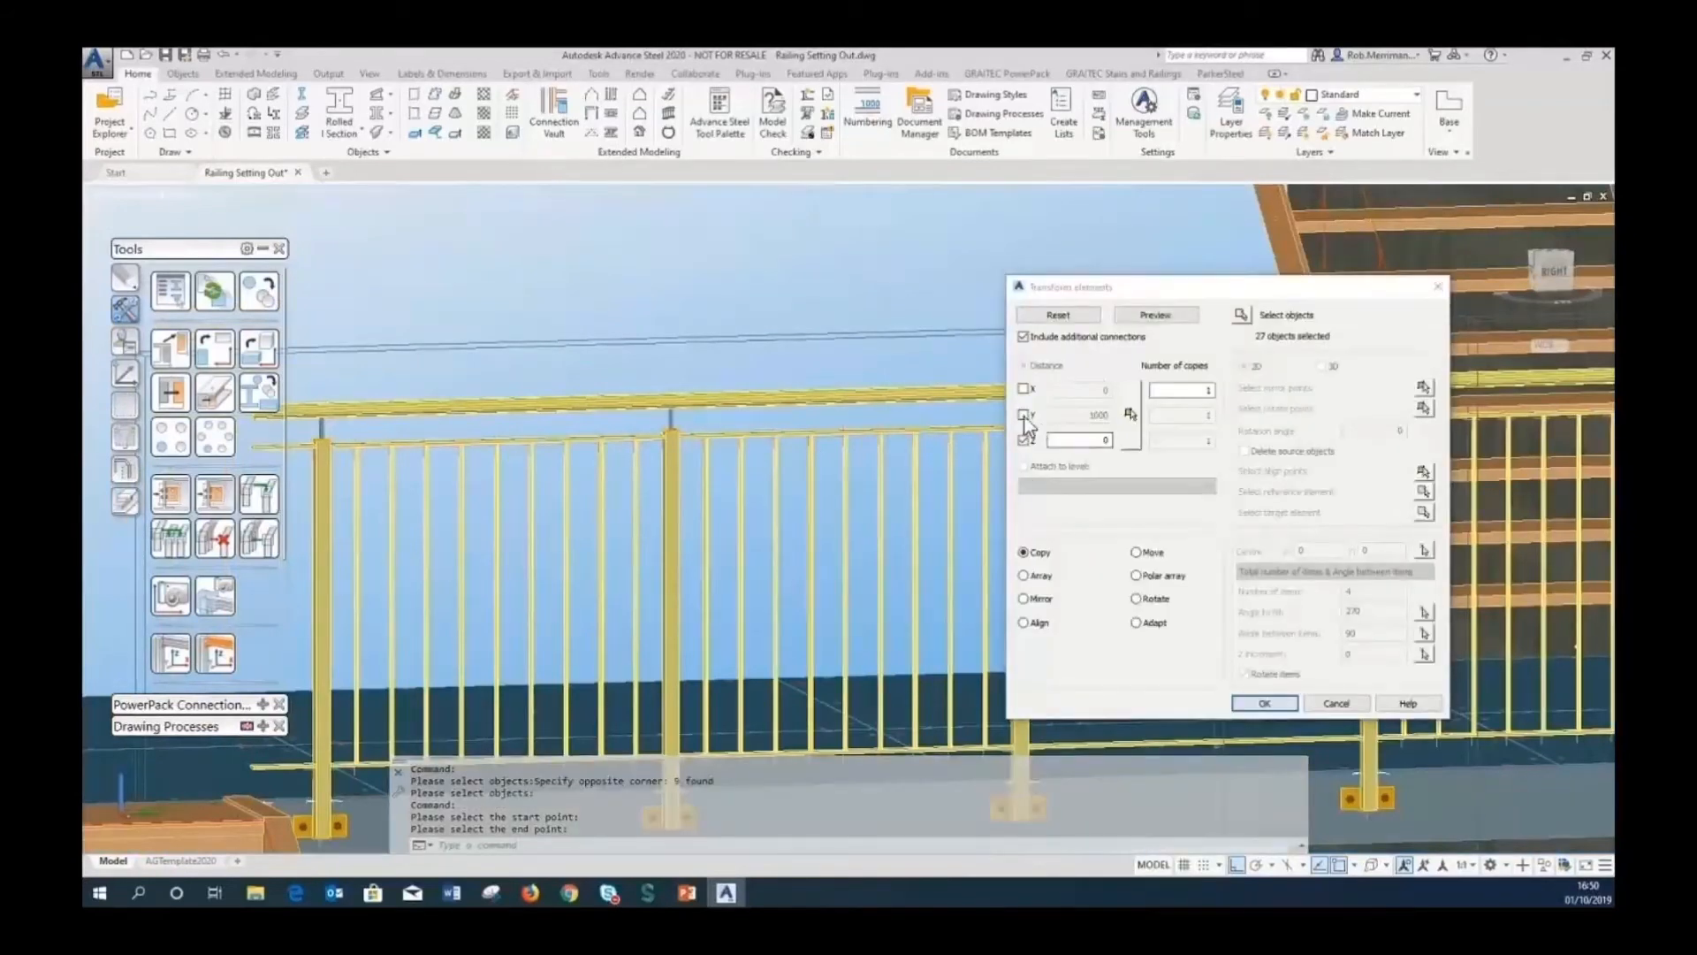
pyautogui.click(1264, 703)
pyautogui.scroll(-3, 915, 468)
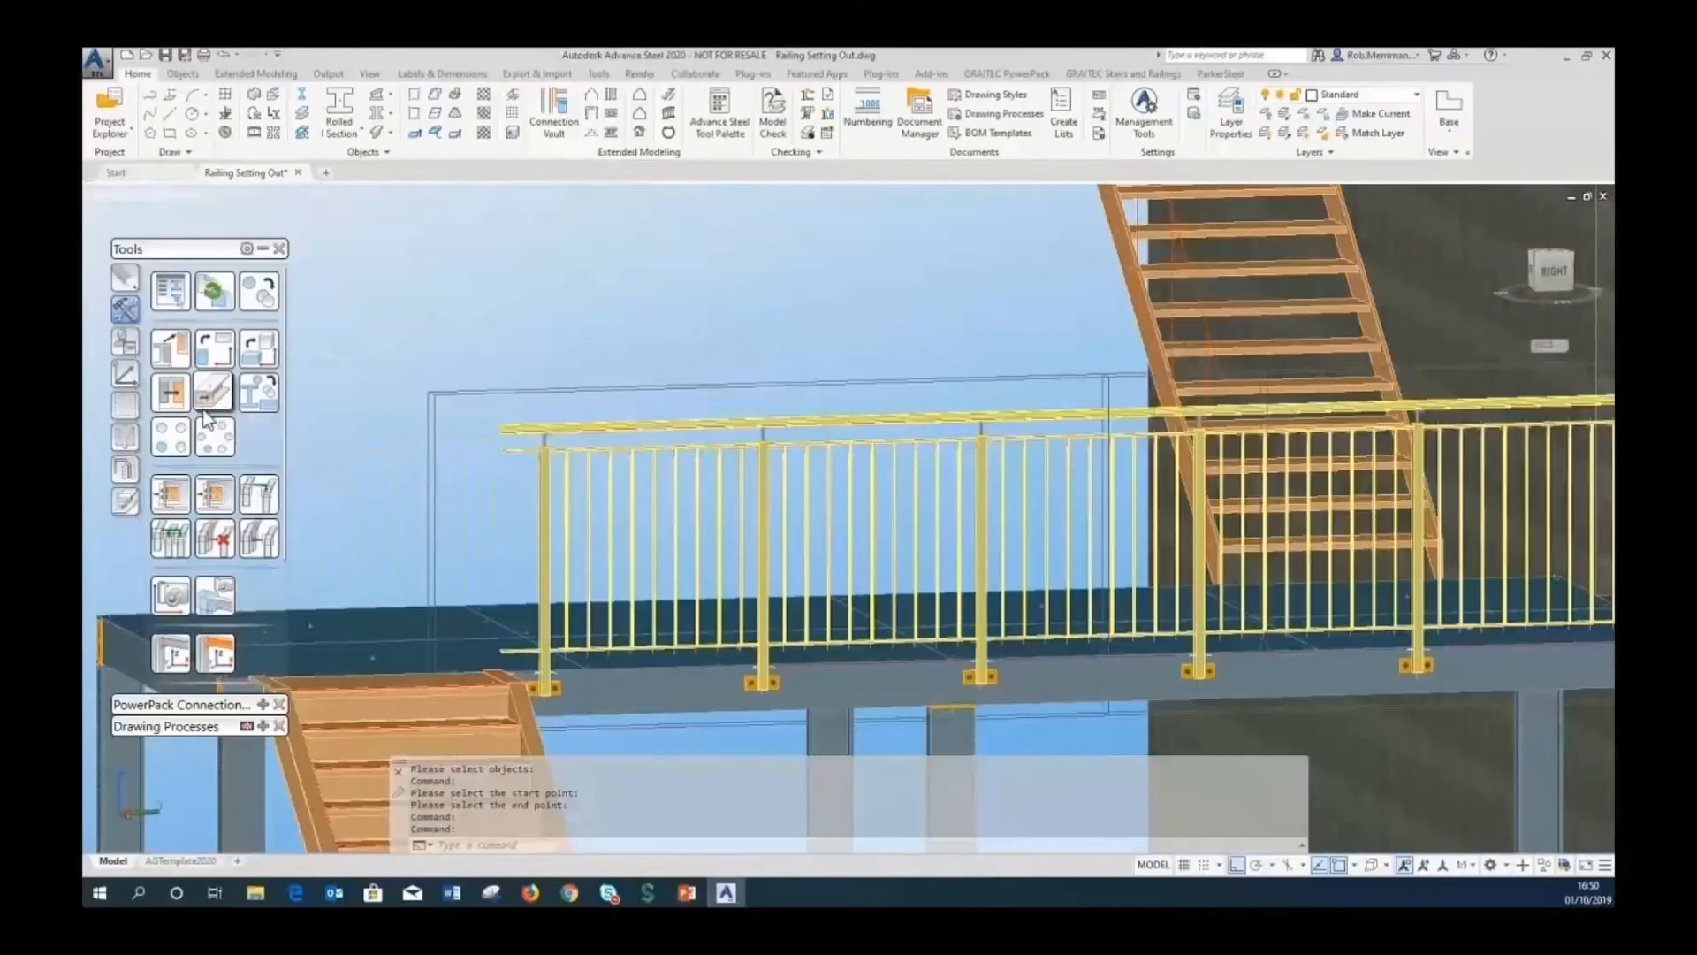
# Mark the main assembly of each platform railing in turn to check which one holds the copied balusters, and clear the marking.
pyautogui.click(133, 405)
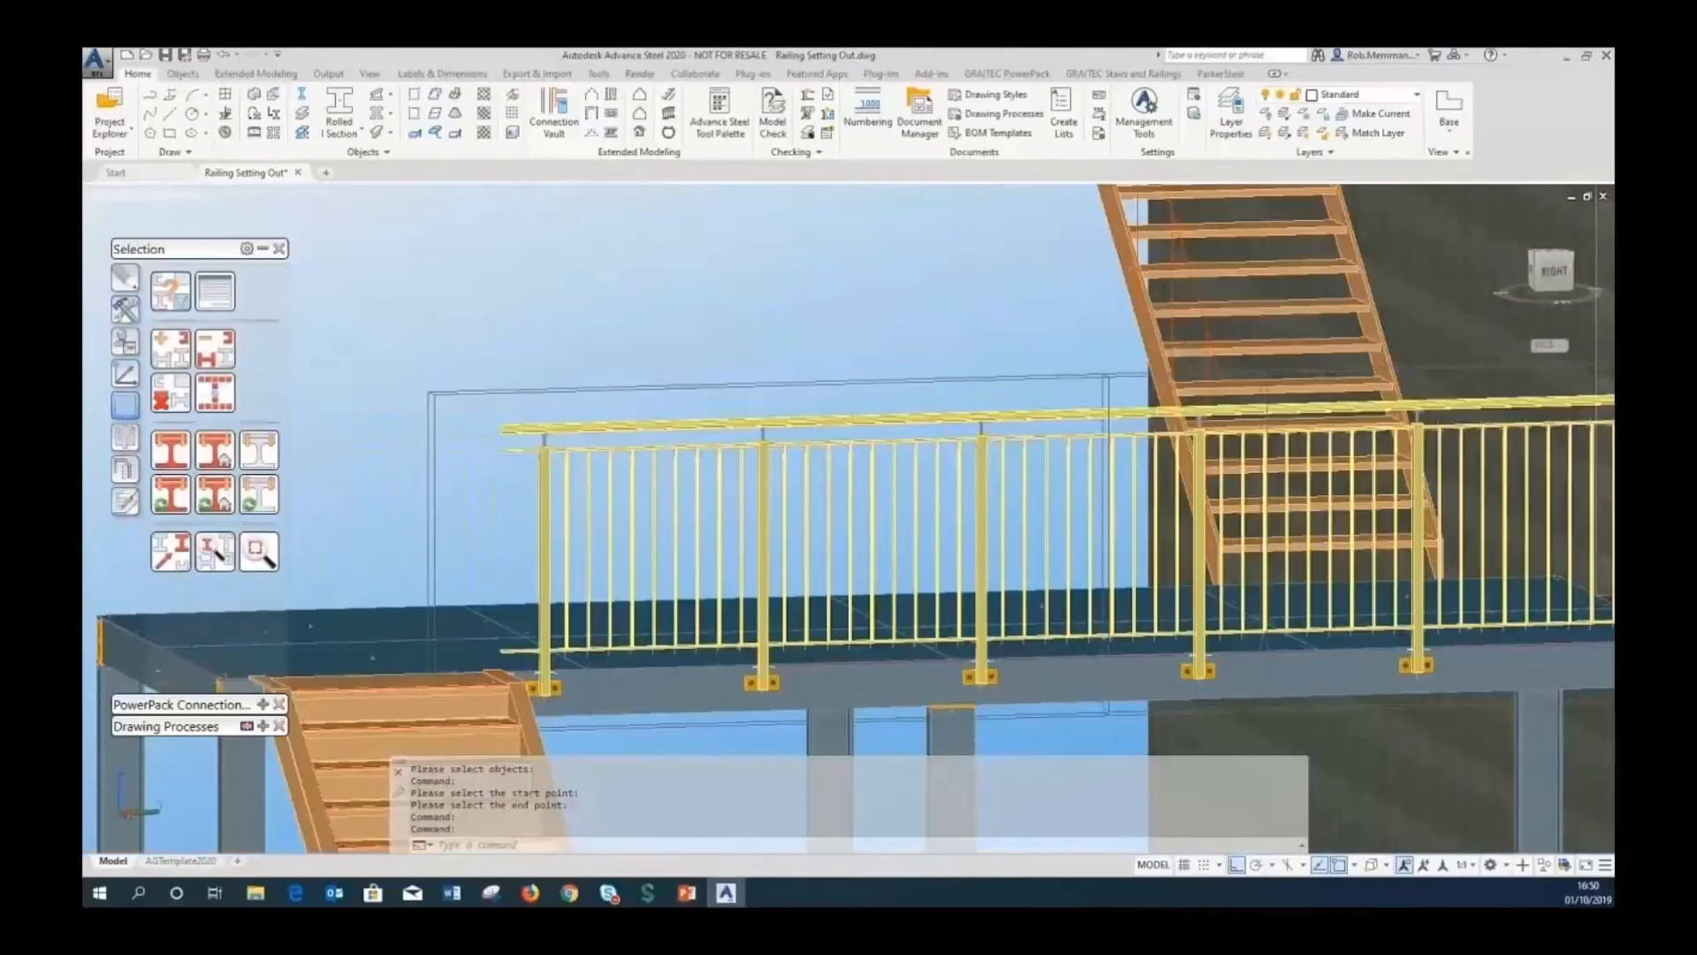
pyautogui.click(132, 405)
pyautogui.click(677, 426)
pyautogui.press('Return')
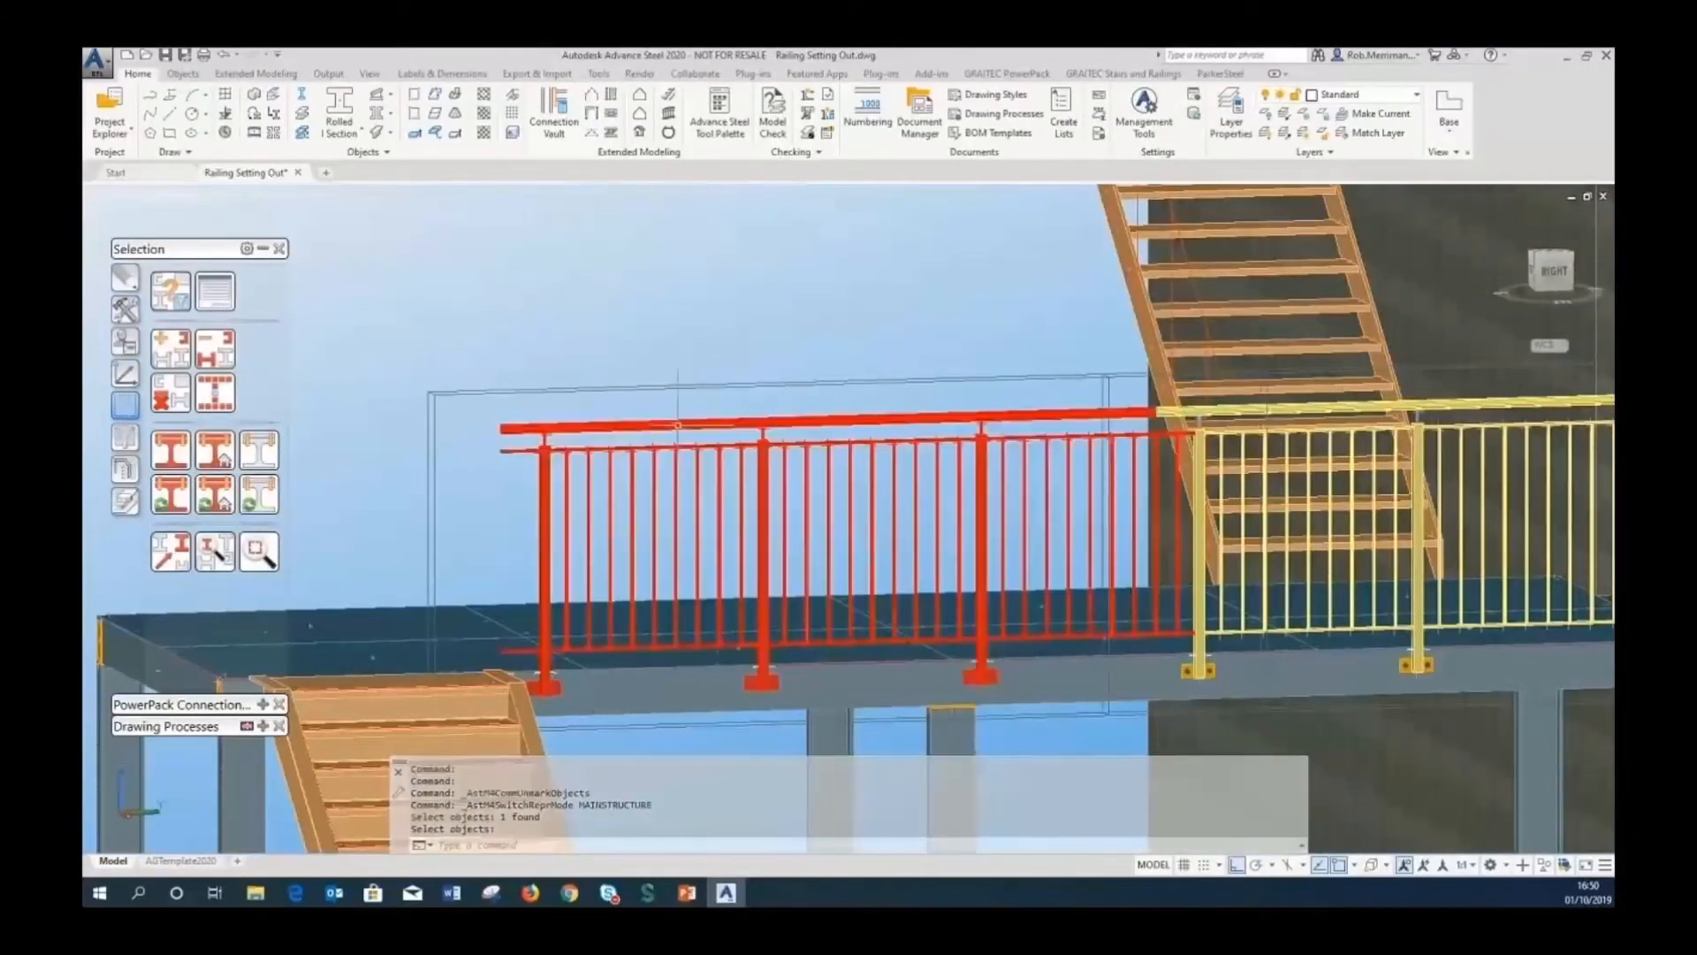
pyautogui.click(215, 450)
pyautogui.click(1192, 413)
pyautogui.press('Return')
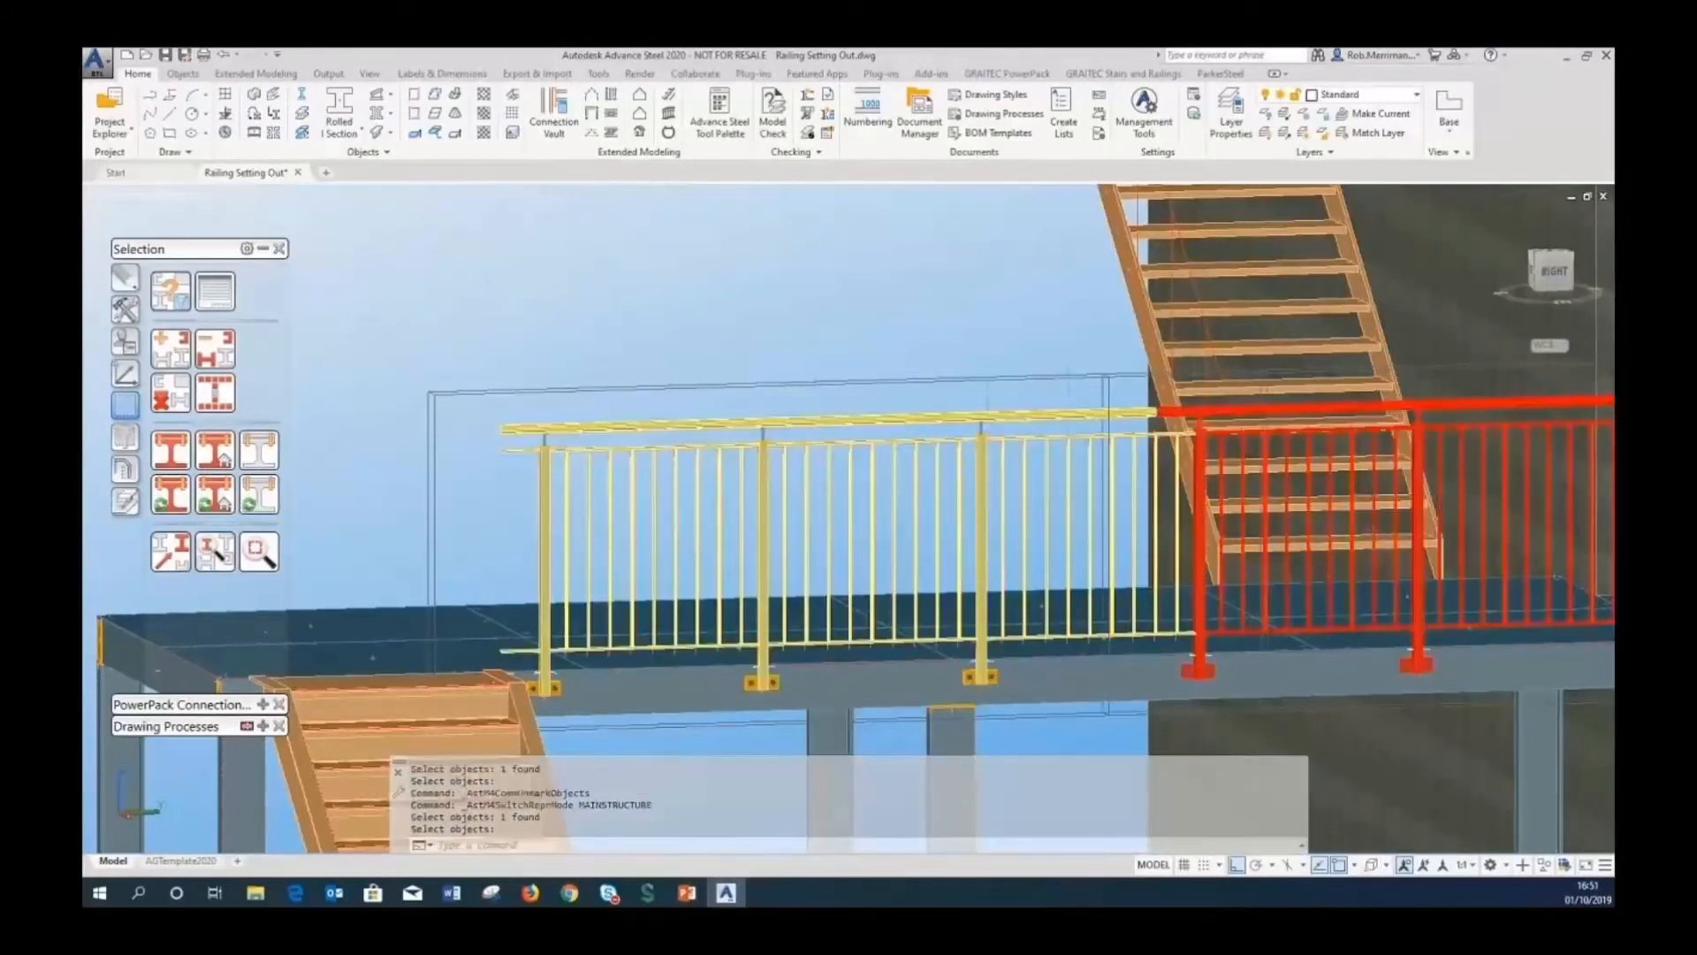
pyautogui.scroll(-2, 983, 424)
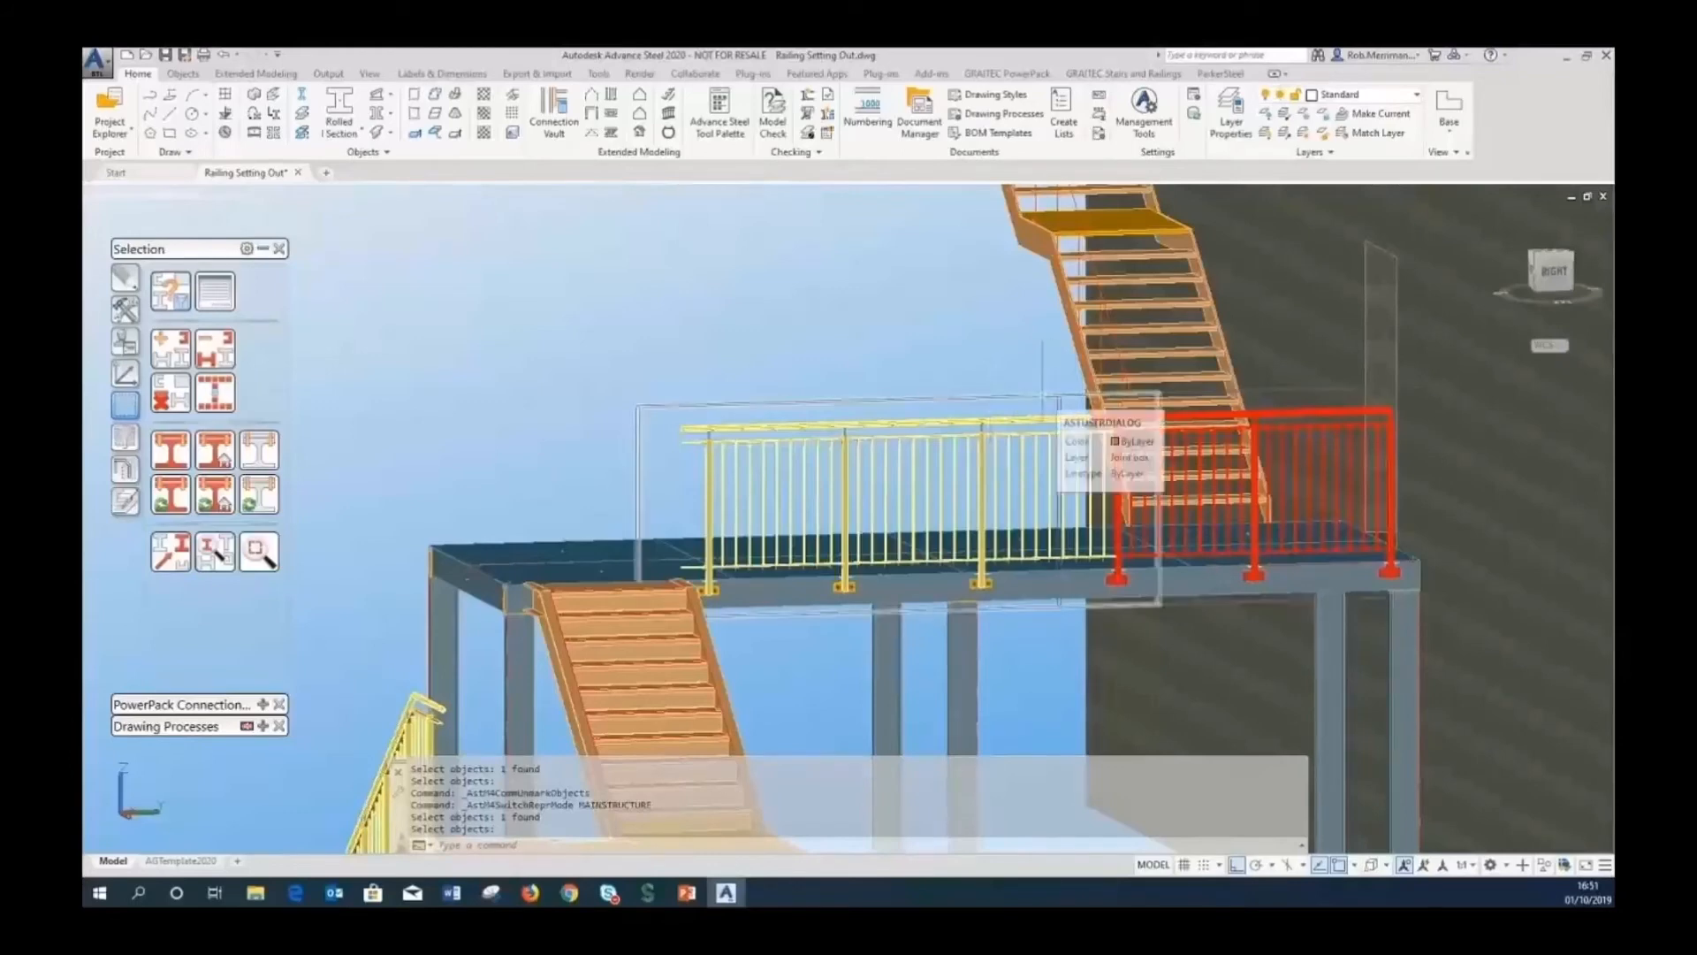
pyautogui.click(171, 391)
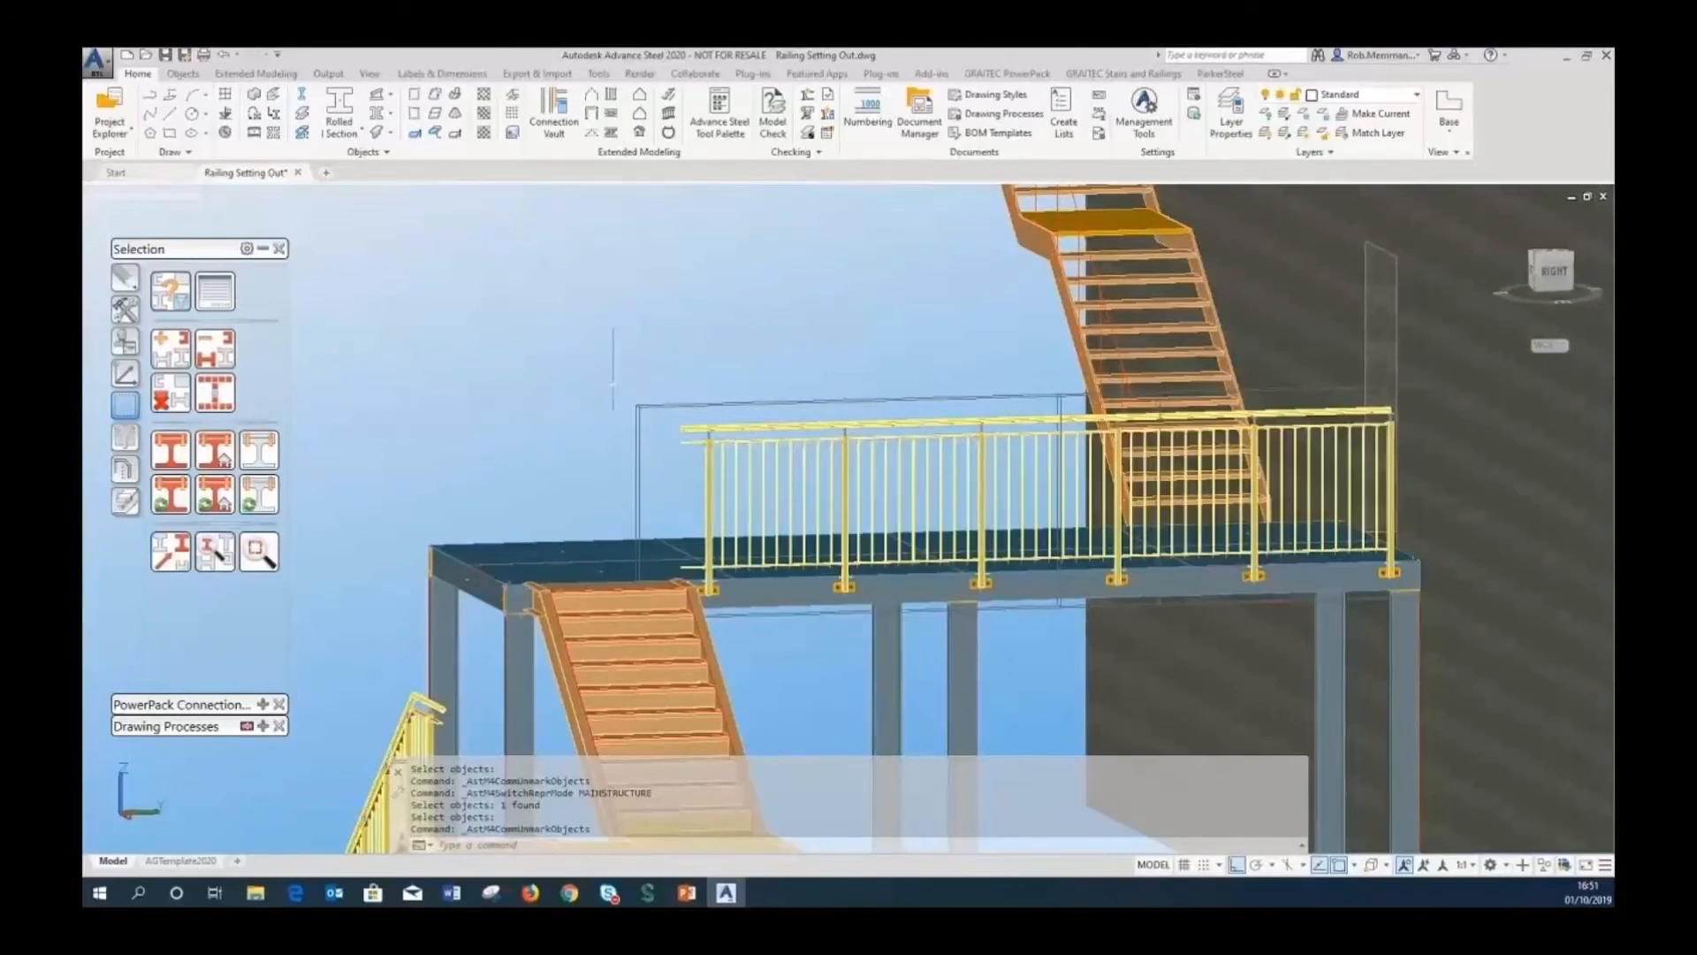
# Create a railing with posts and handrail but no balusters along the lower landing's outer edge beam, end to end, without a nosing point.
pyautogui.scroll(-2, 661, 296)
pyautogui.keyDown('shift'); pyautogui.moveTo(648, 349); pyautogui.dragTo(690, 369, button='middle'); pyautogui.keyUp('shift')
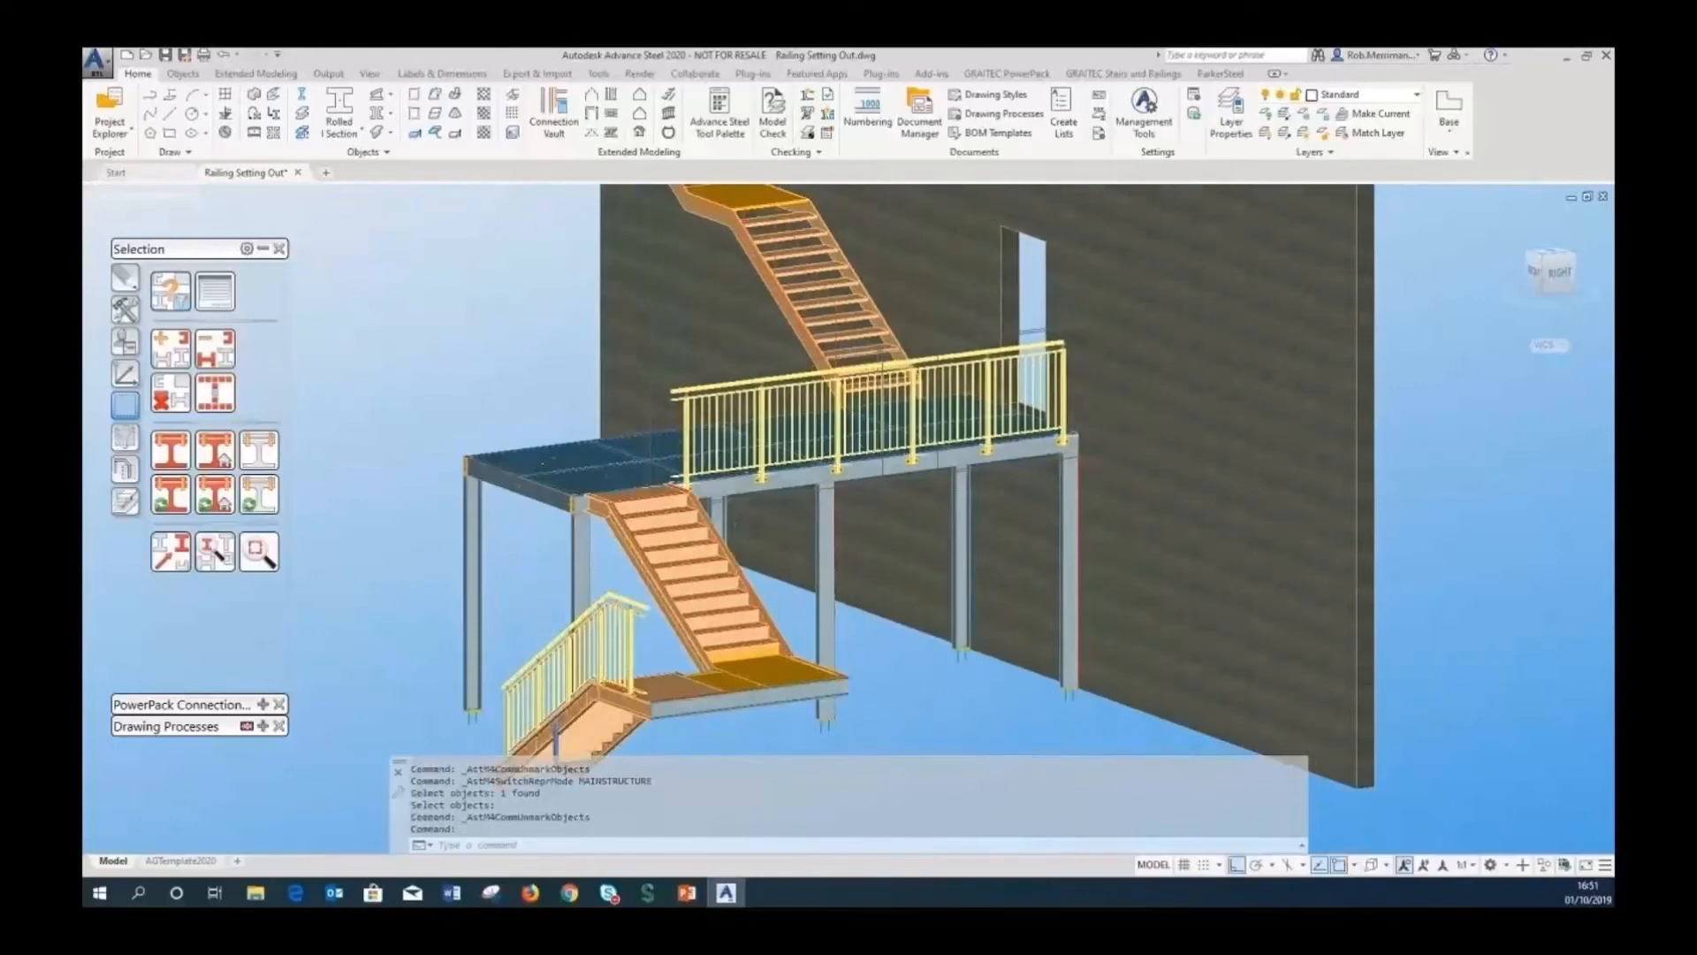
pyautogui.click(669, 114)
pyautogui.scroll(5, 685, 721)
pyautogui.click(689, 703)
pyautogui.press('Return')
pyautogui.click(659, 703)
pyautogui.click(990, 682)
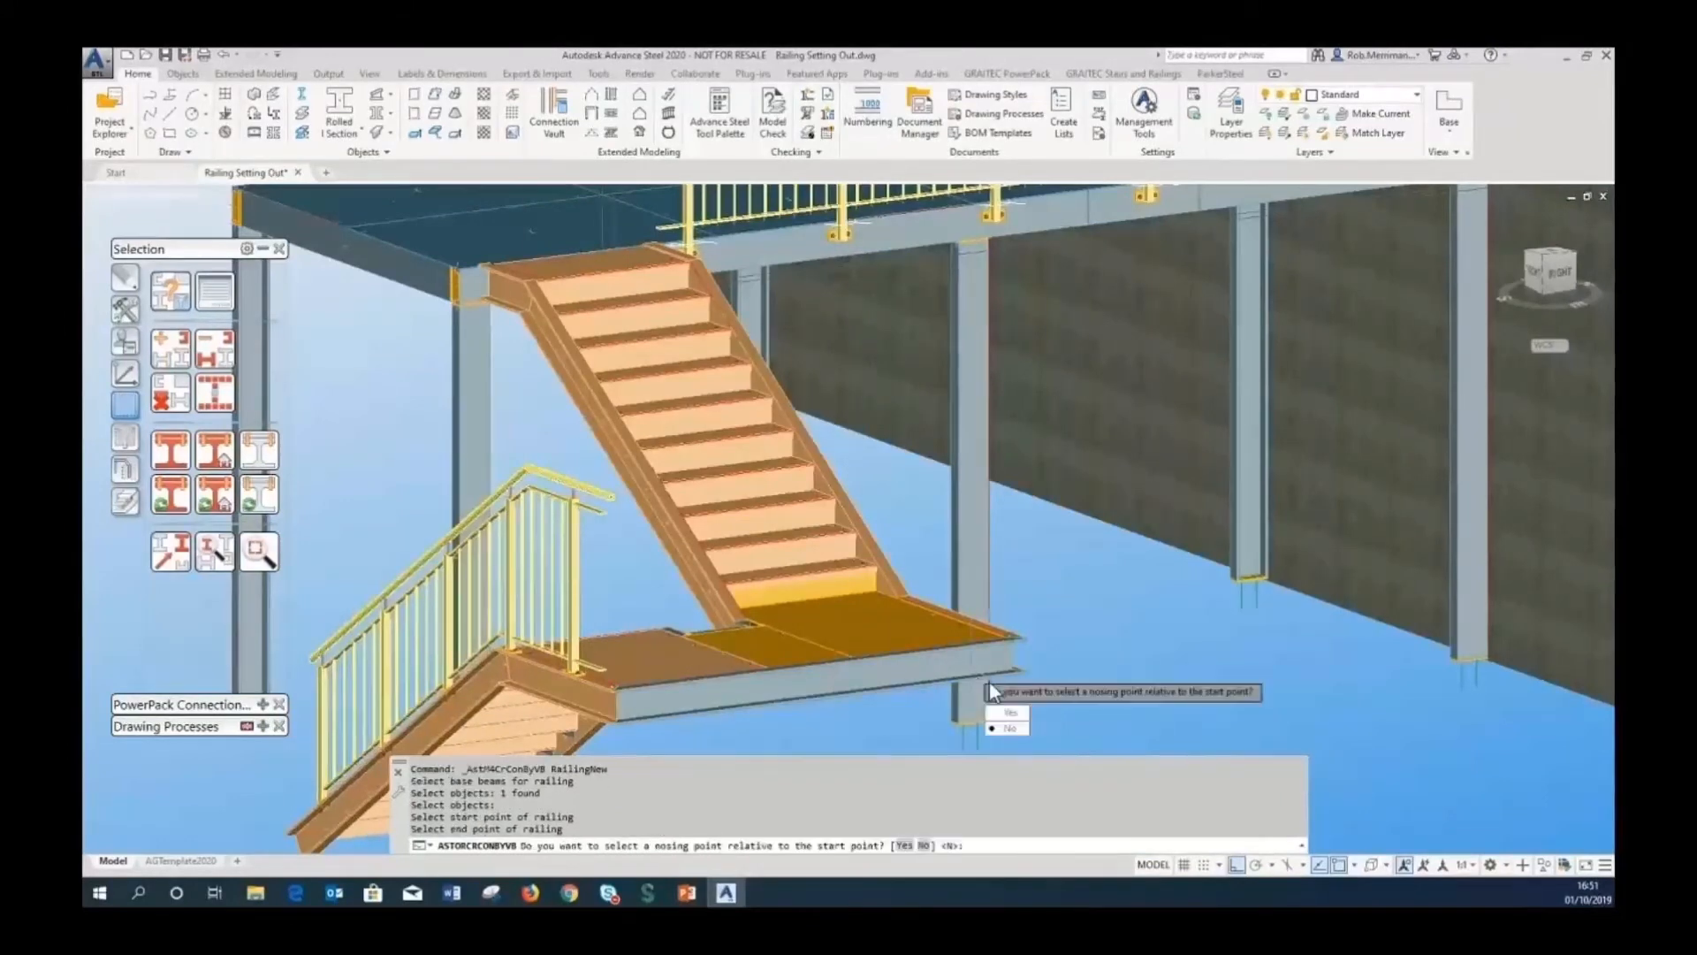
pyautogui.click(1014, 733)
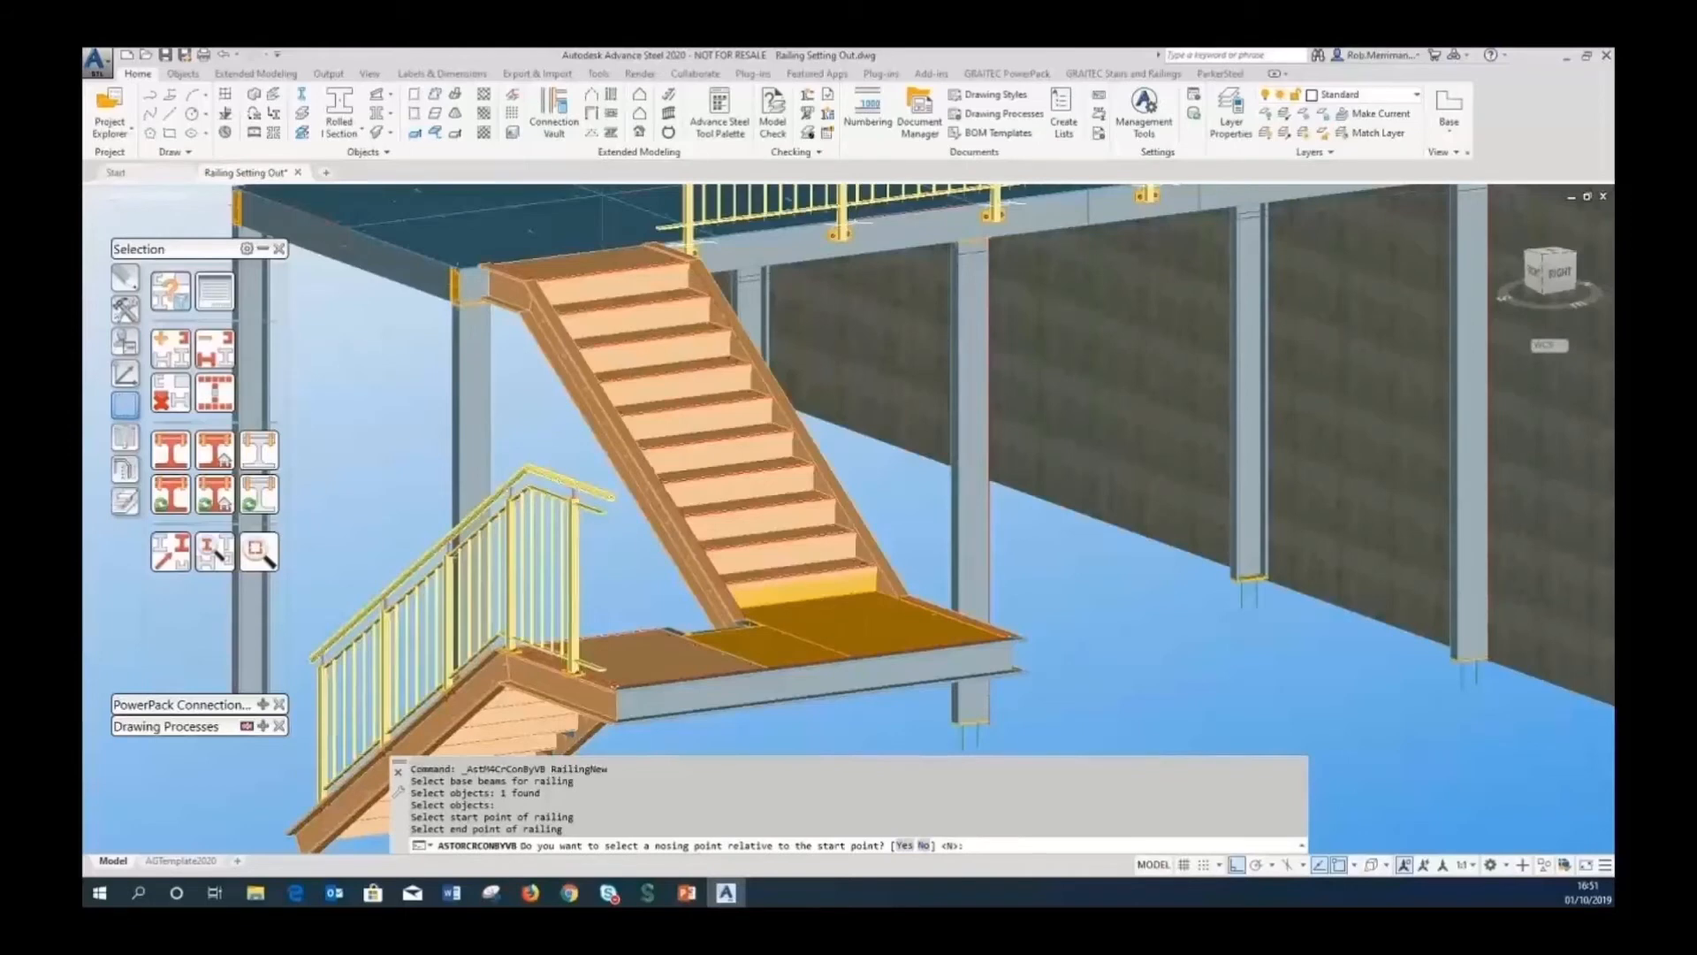
pyautogui.press('Return')
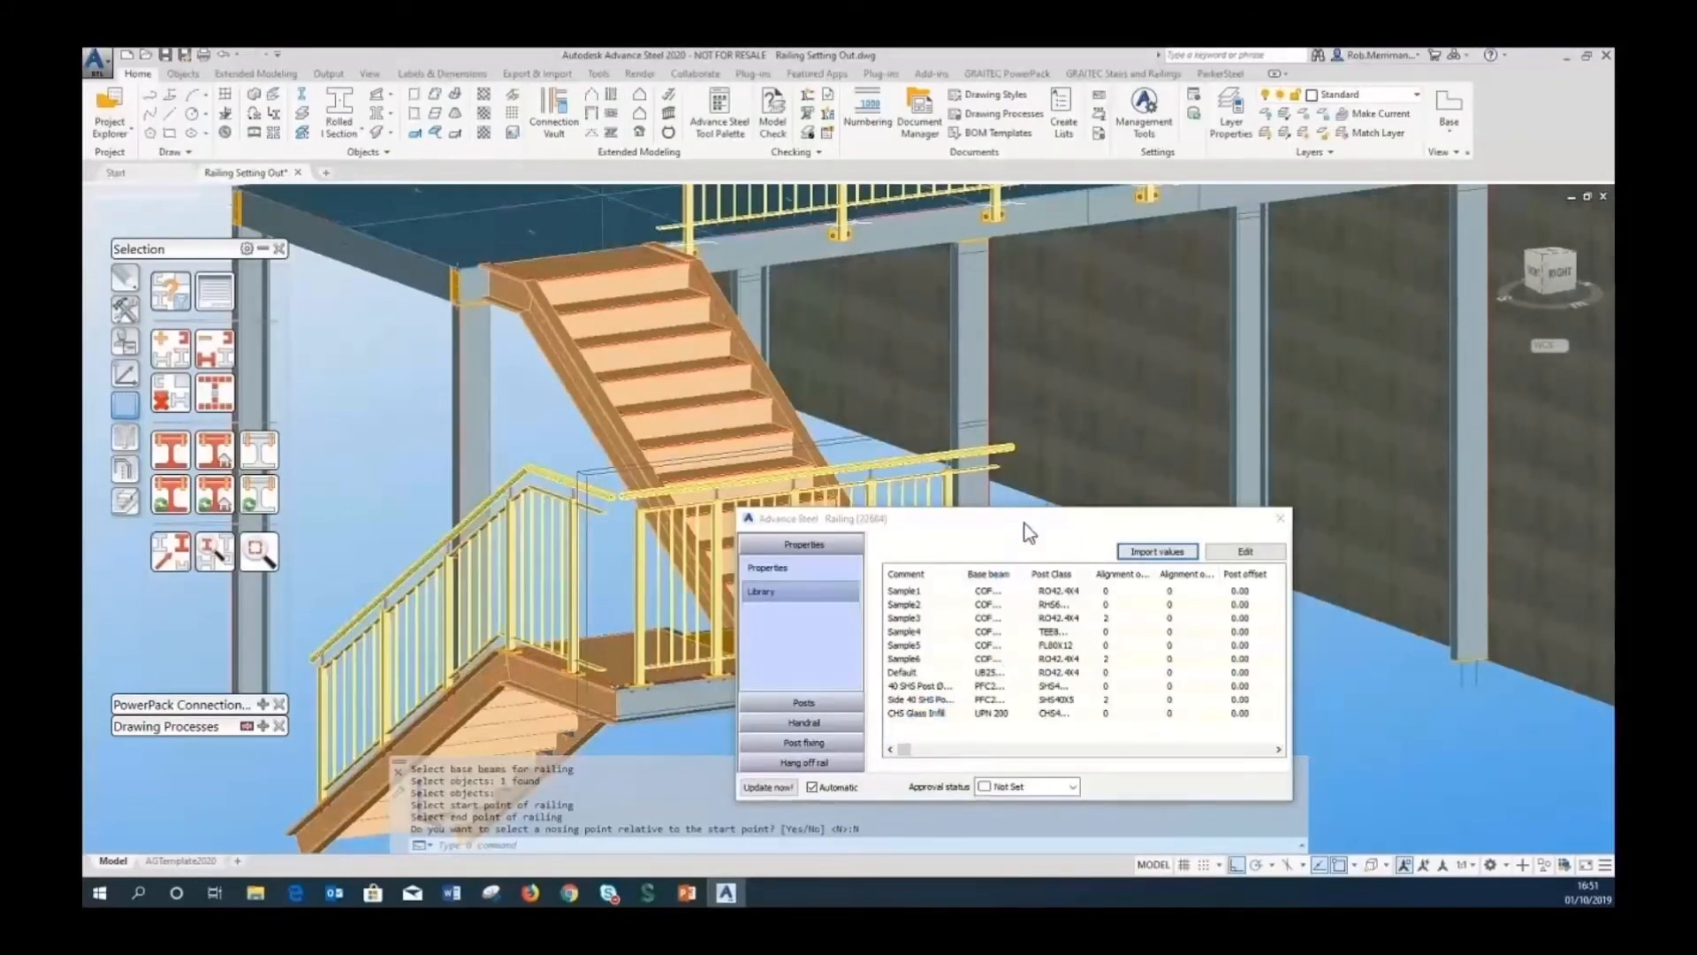
pyautogui.click(1281, 519)
# Place the UCS origin at the top of the landing railing's first post and rotate the UCS twice about the Y axis.
pyautogui.scroll(3, 705, 664)
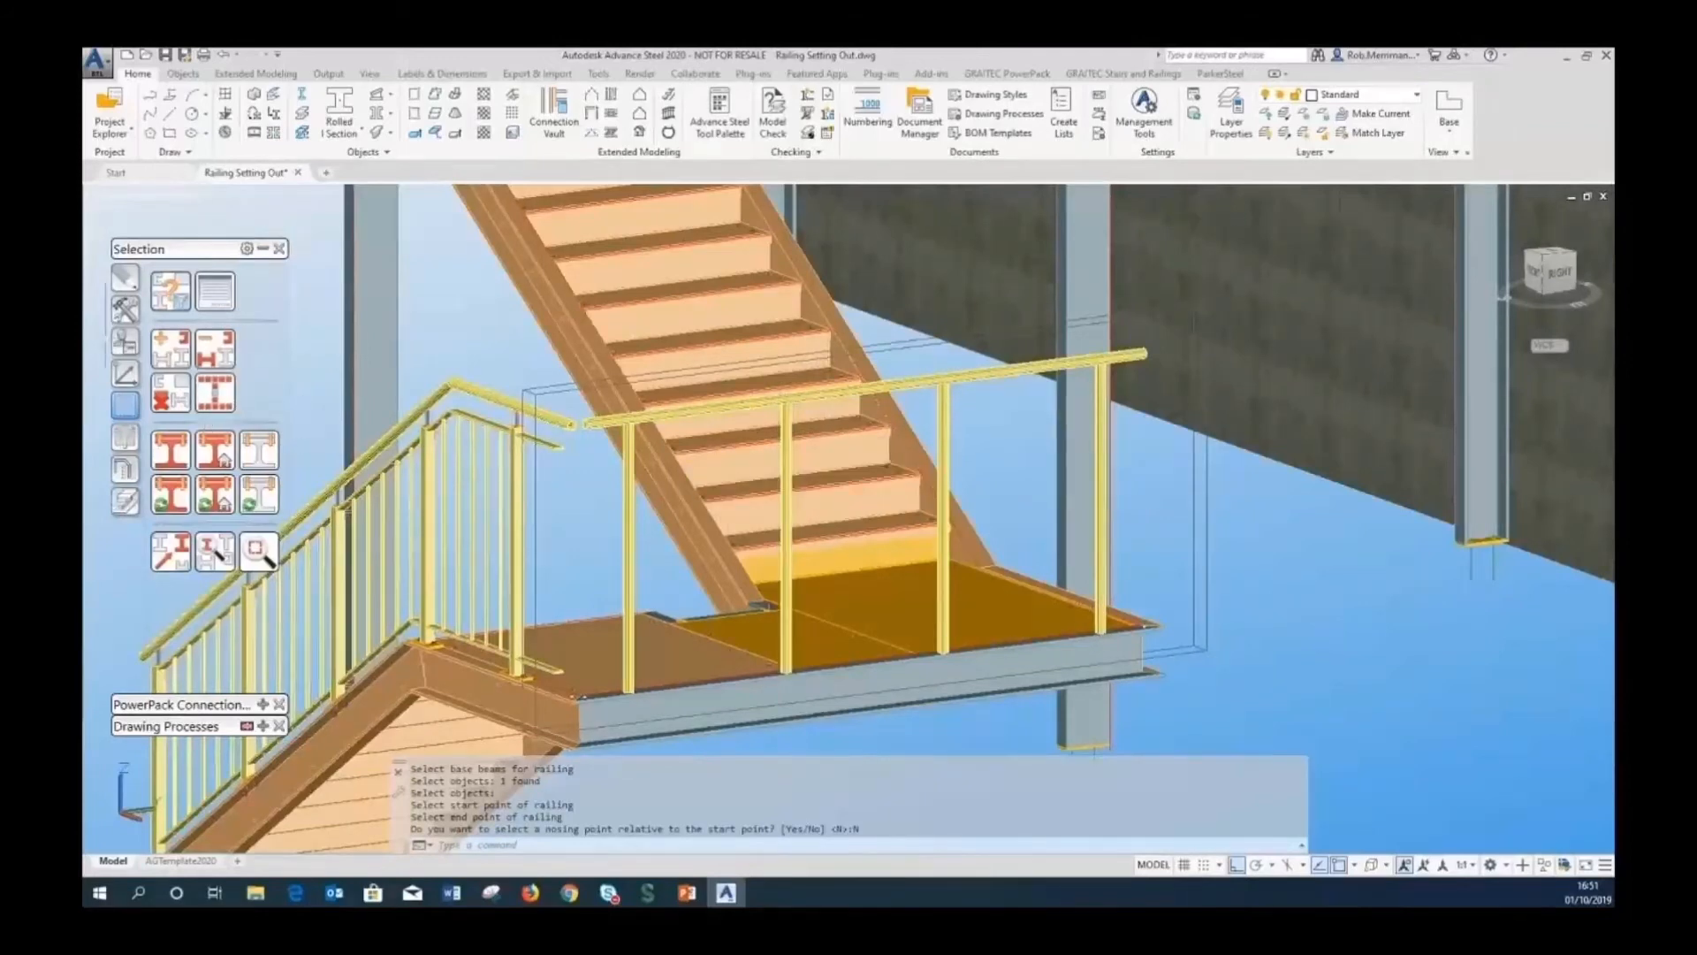
pyautogui.click(124, 373)
pyautogui.click(171, 391)
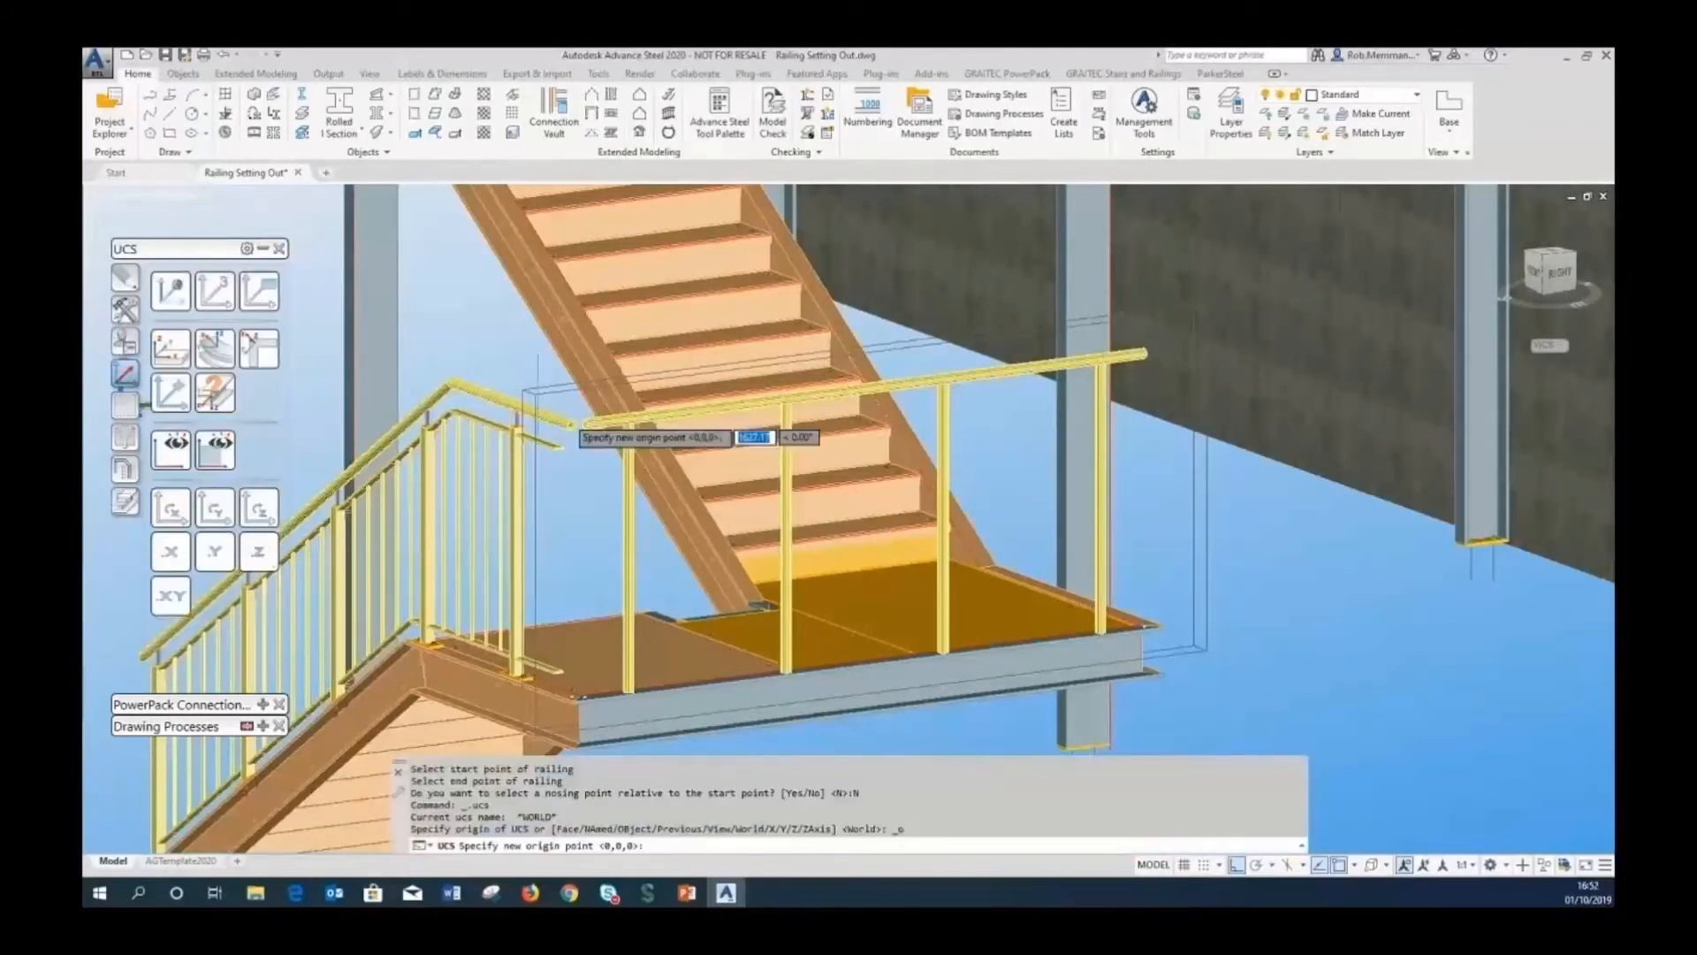
pyautogui.click(630, 414)
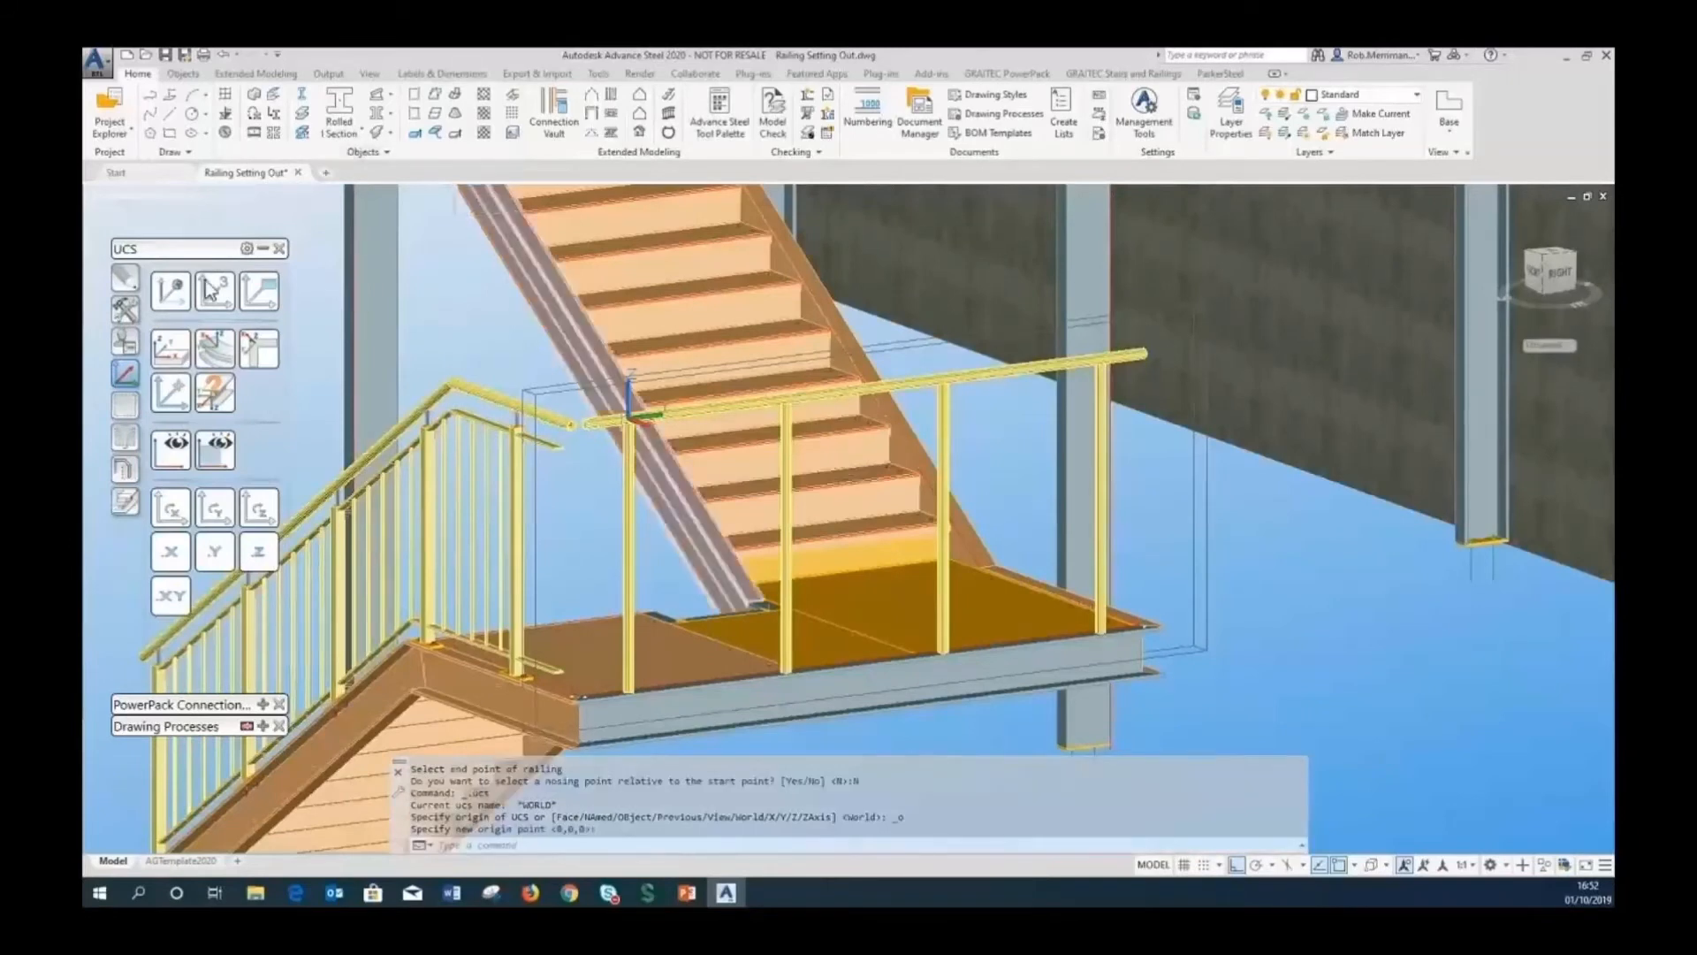
pyautogui.click(213, 508)
pyautogui.click(213, 509)
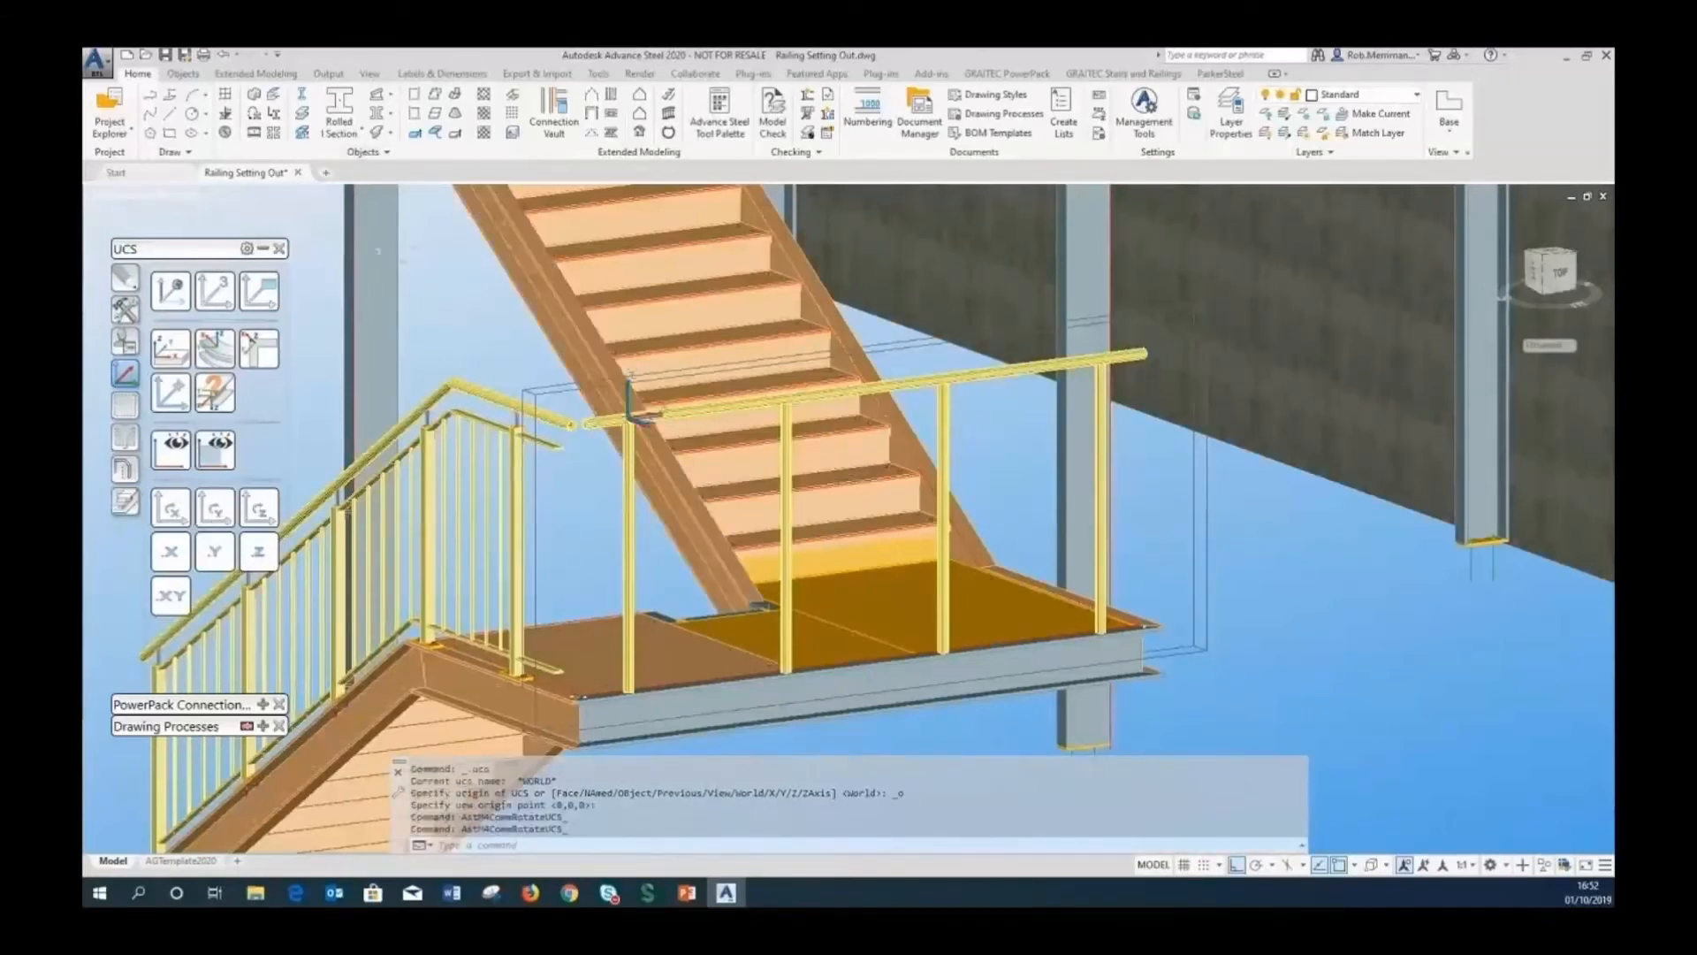
# Draw a rectangular plate diagonally from the top of the landing railing's first post to the base of its last post.
pyautogui.click(189, 76)
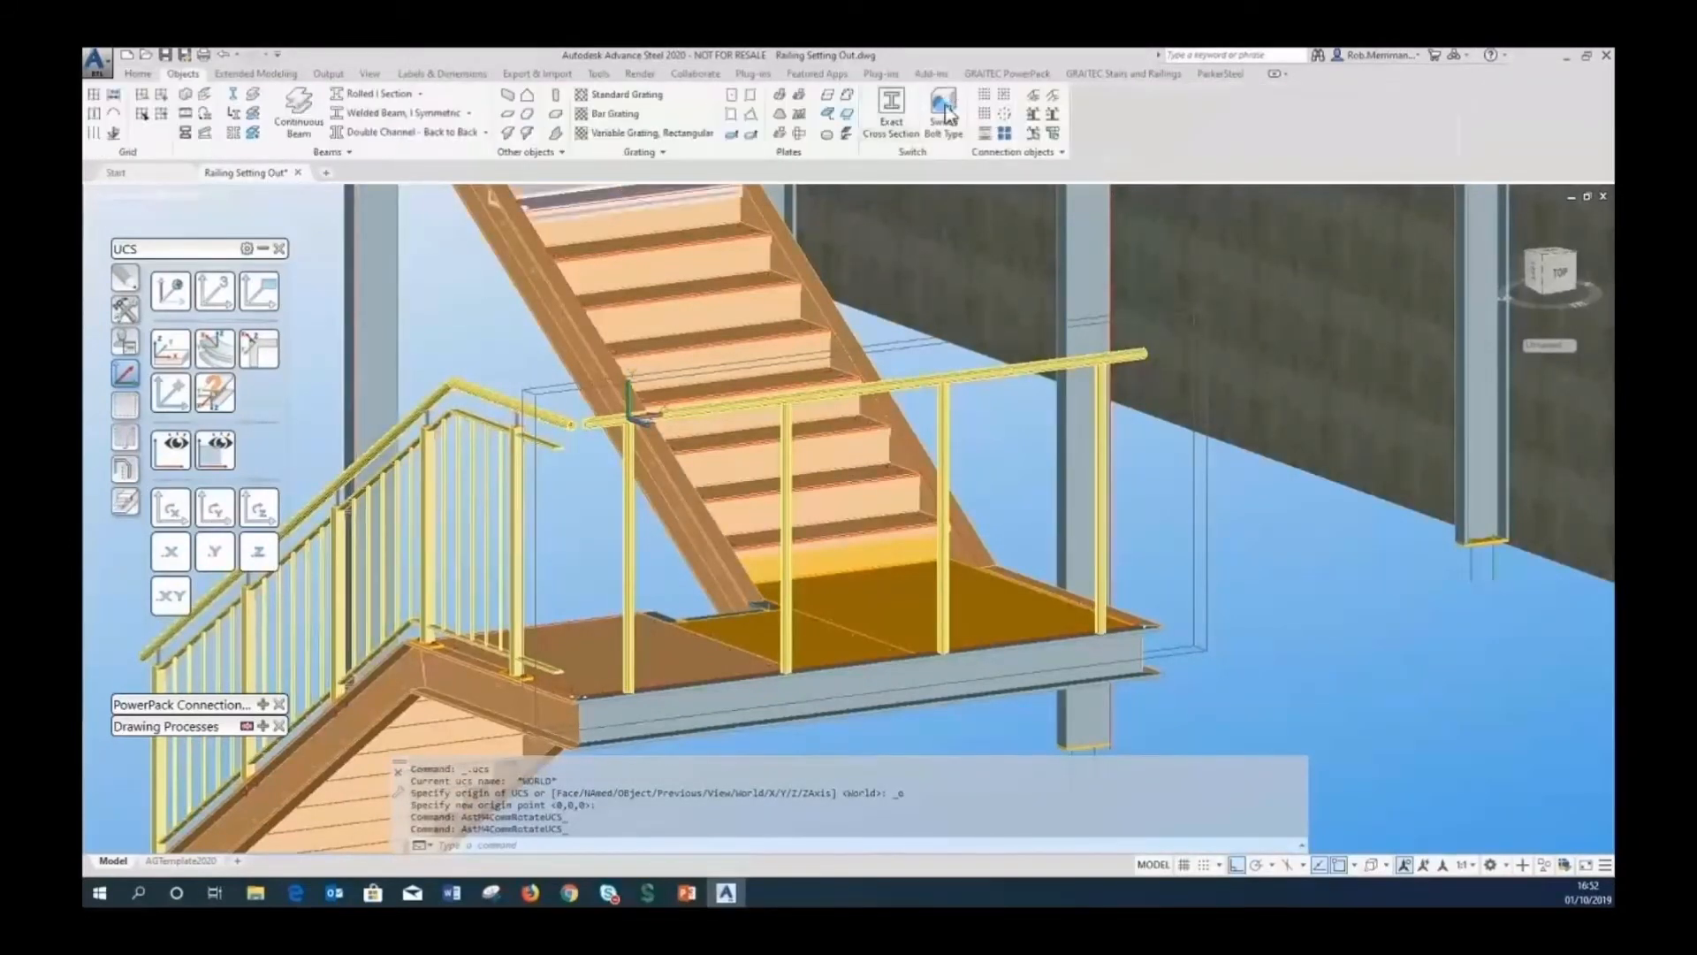
pyautogui.click(751, 95)
pyautogui.click(628, 417)
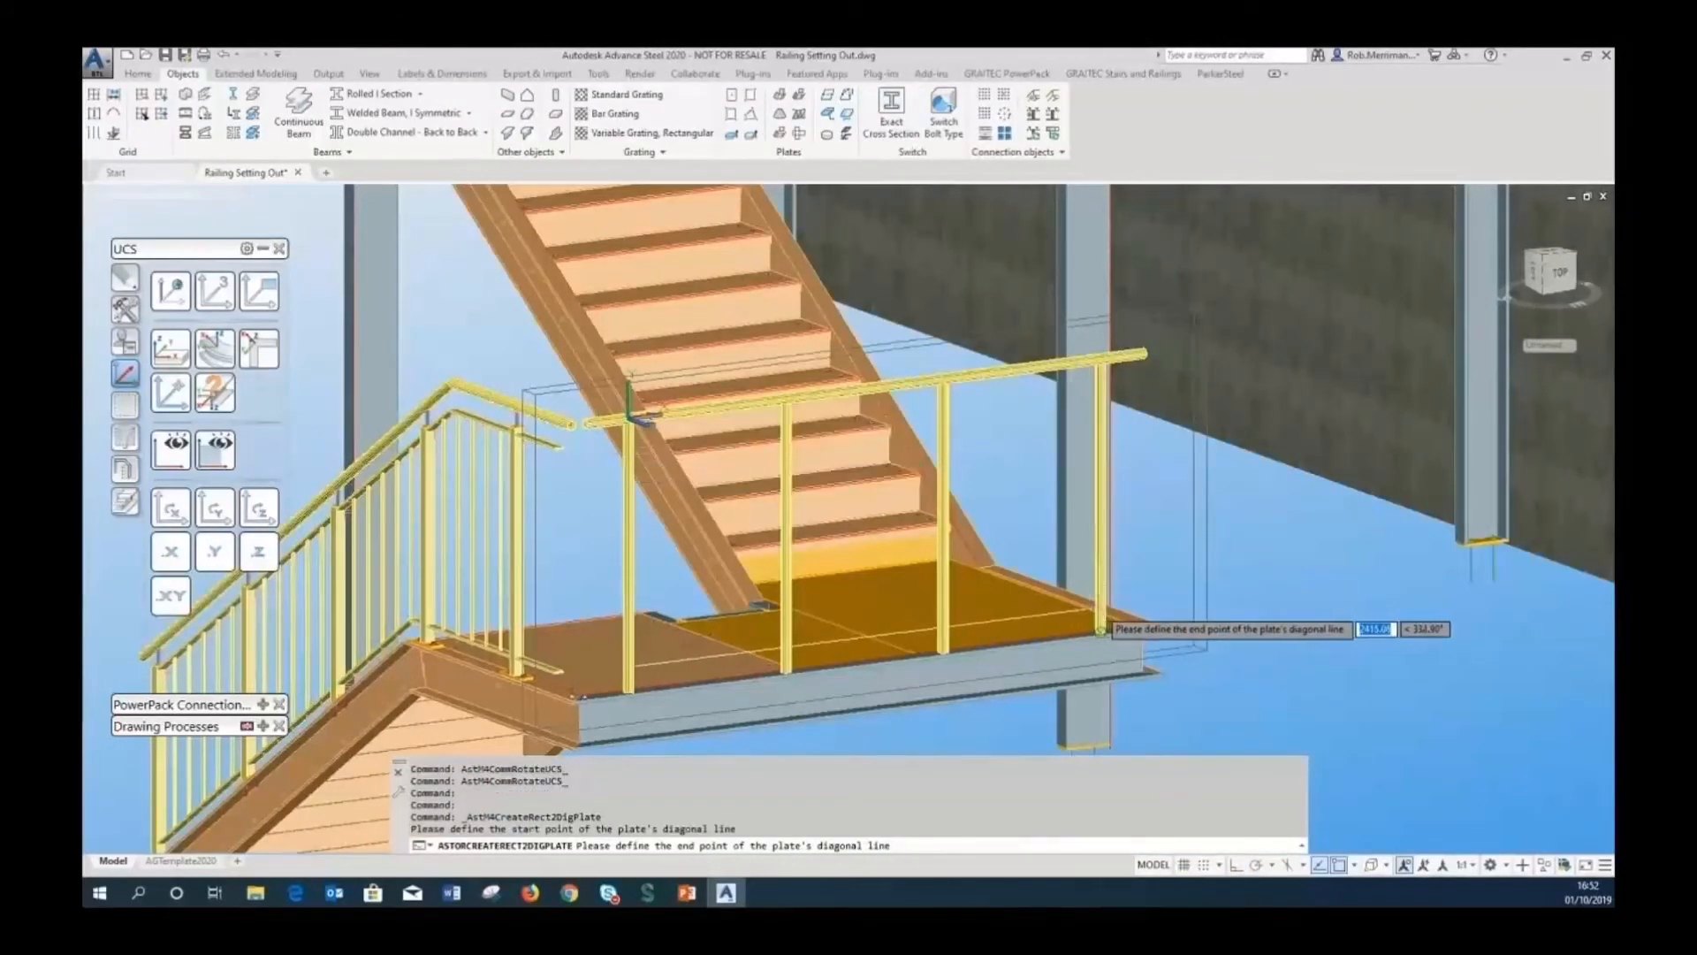
pyautogui.click(1101, 631)
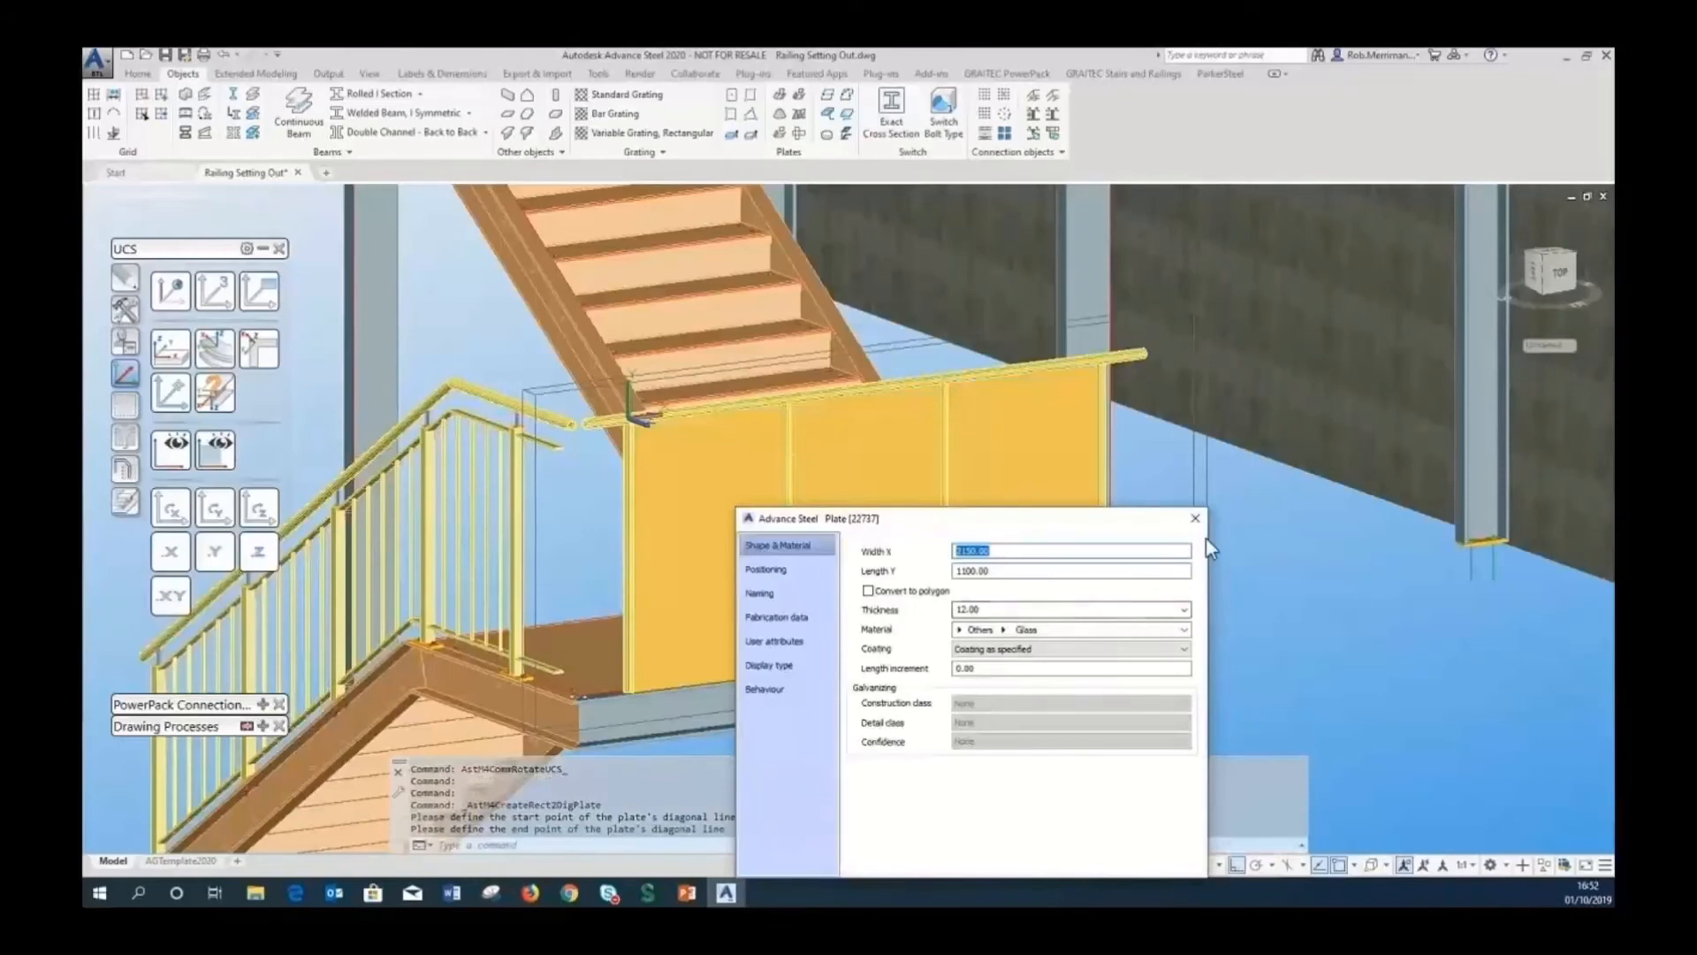
# Set the plate's material to Glass from the Others group and its justification to 0.50, and close its properties.
pyautogui.moveTo(959, 610); pyautogui.dragTo(1000, 613)
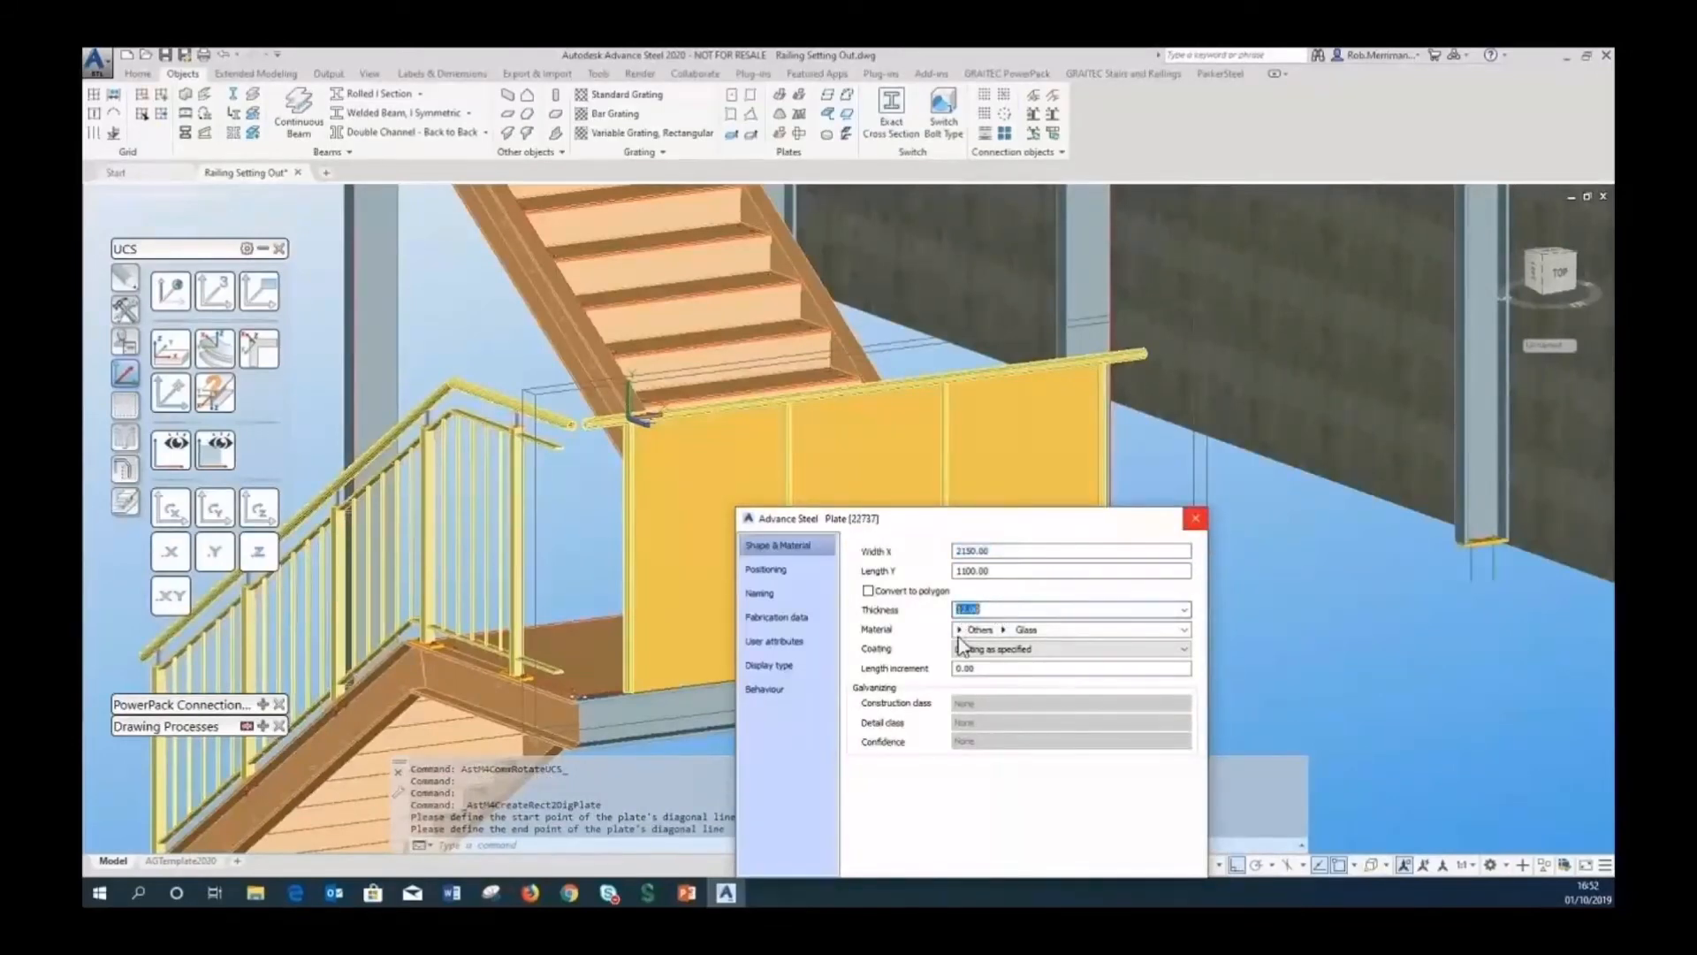
pyautogui.click(968, 631)
pyautogui.click(1030, 659)
pyautogui.click(1002, 630)
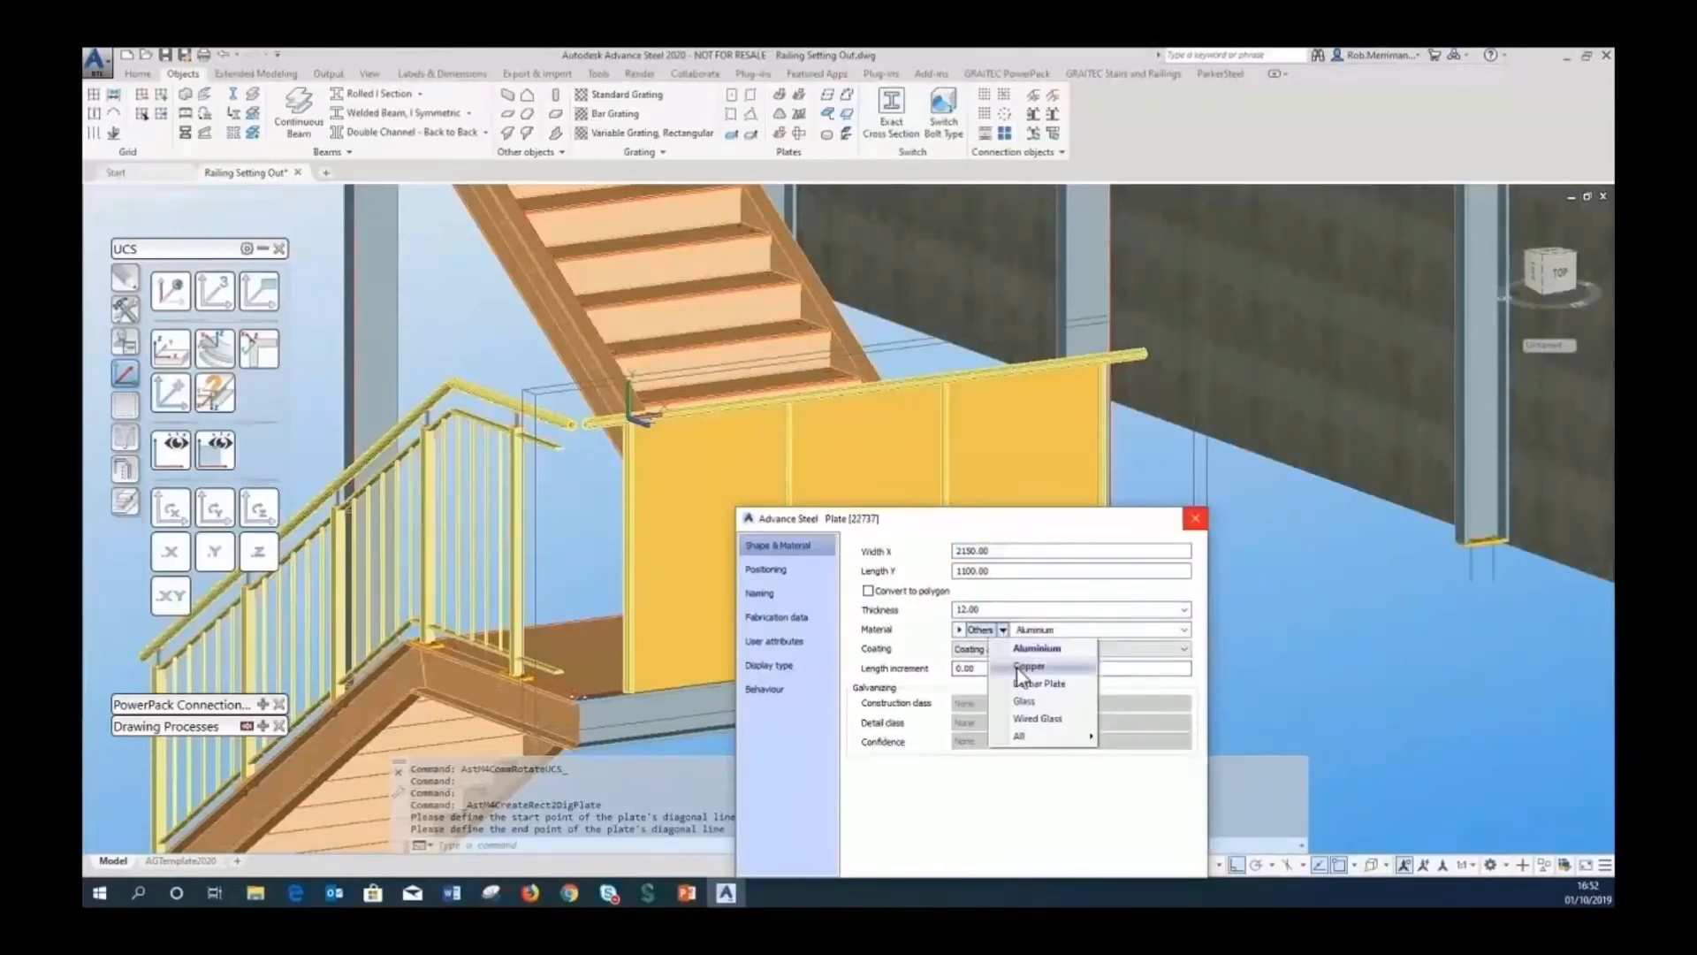
pyautogui.click(1025, 701)
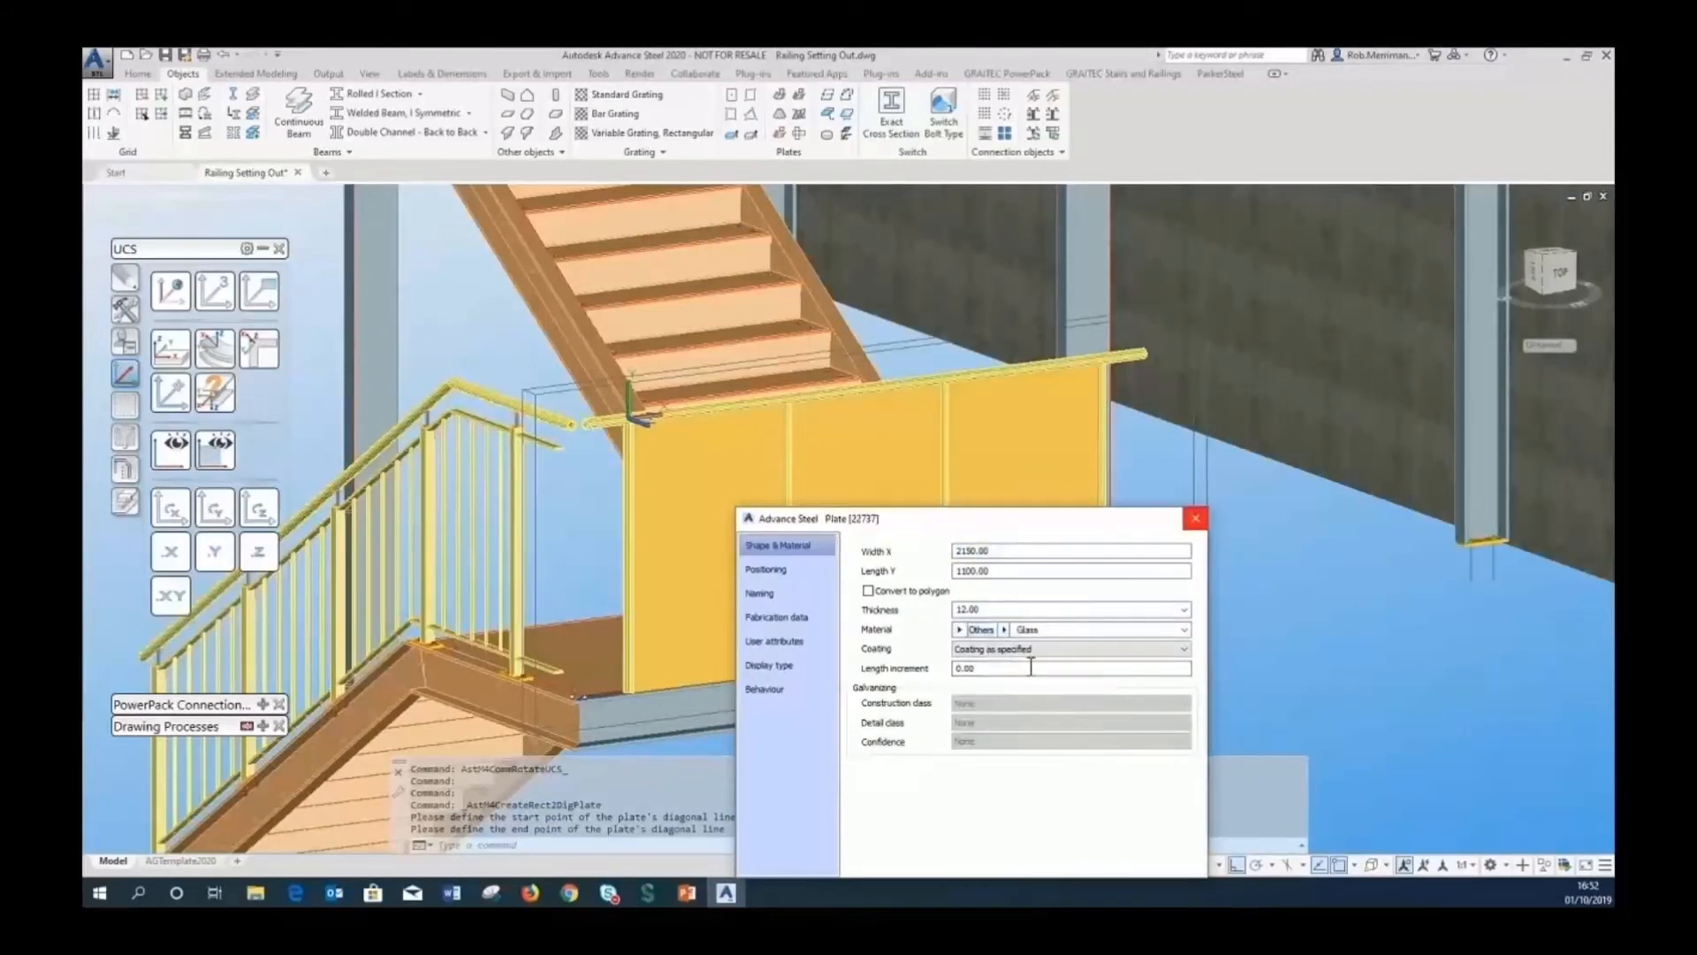
pyautogui.click(788, 570)
pyautogui.click(1064, 655)
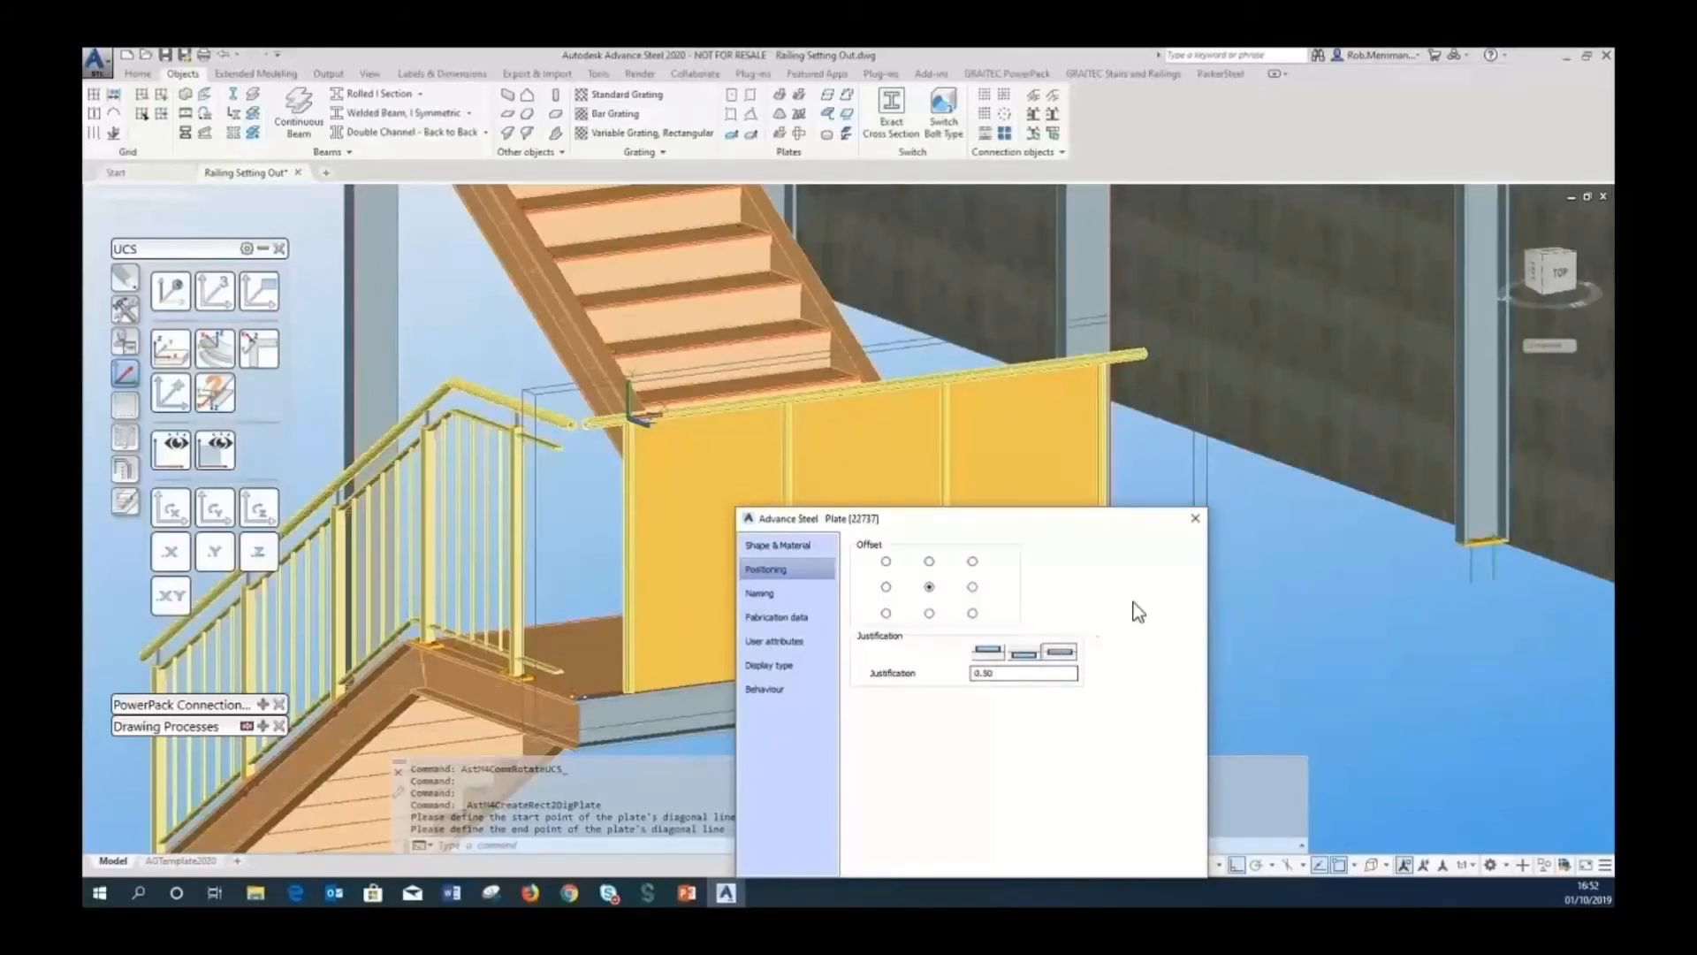
pyautogui.click(1195, 521)
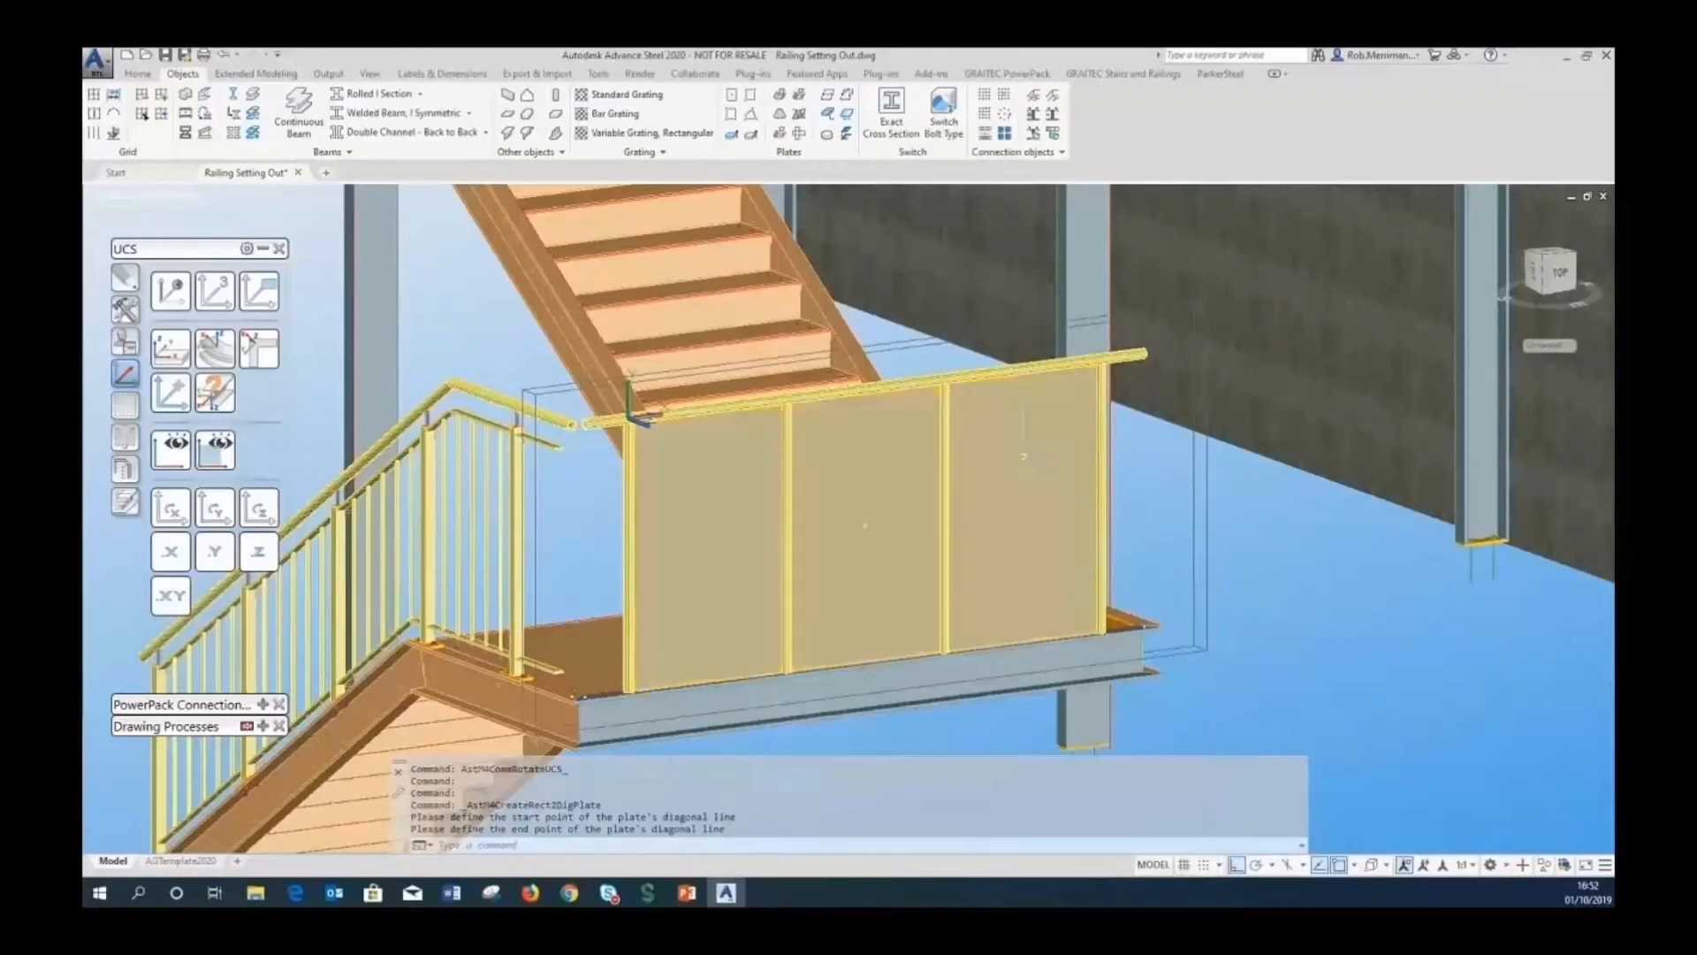
# Assign the infill plate to the Glass layer and deselect it.
pyautogui.click(138, 73)
pyautogui.click(1324, 96)
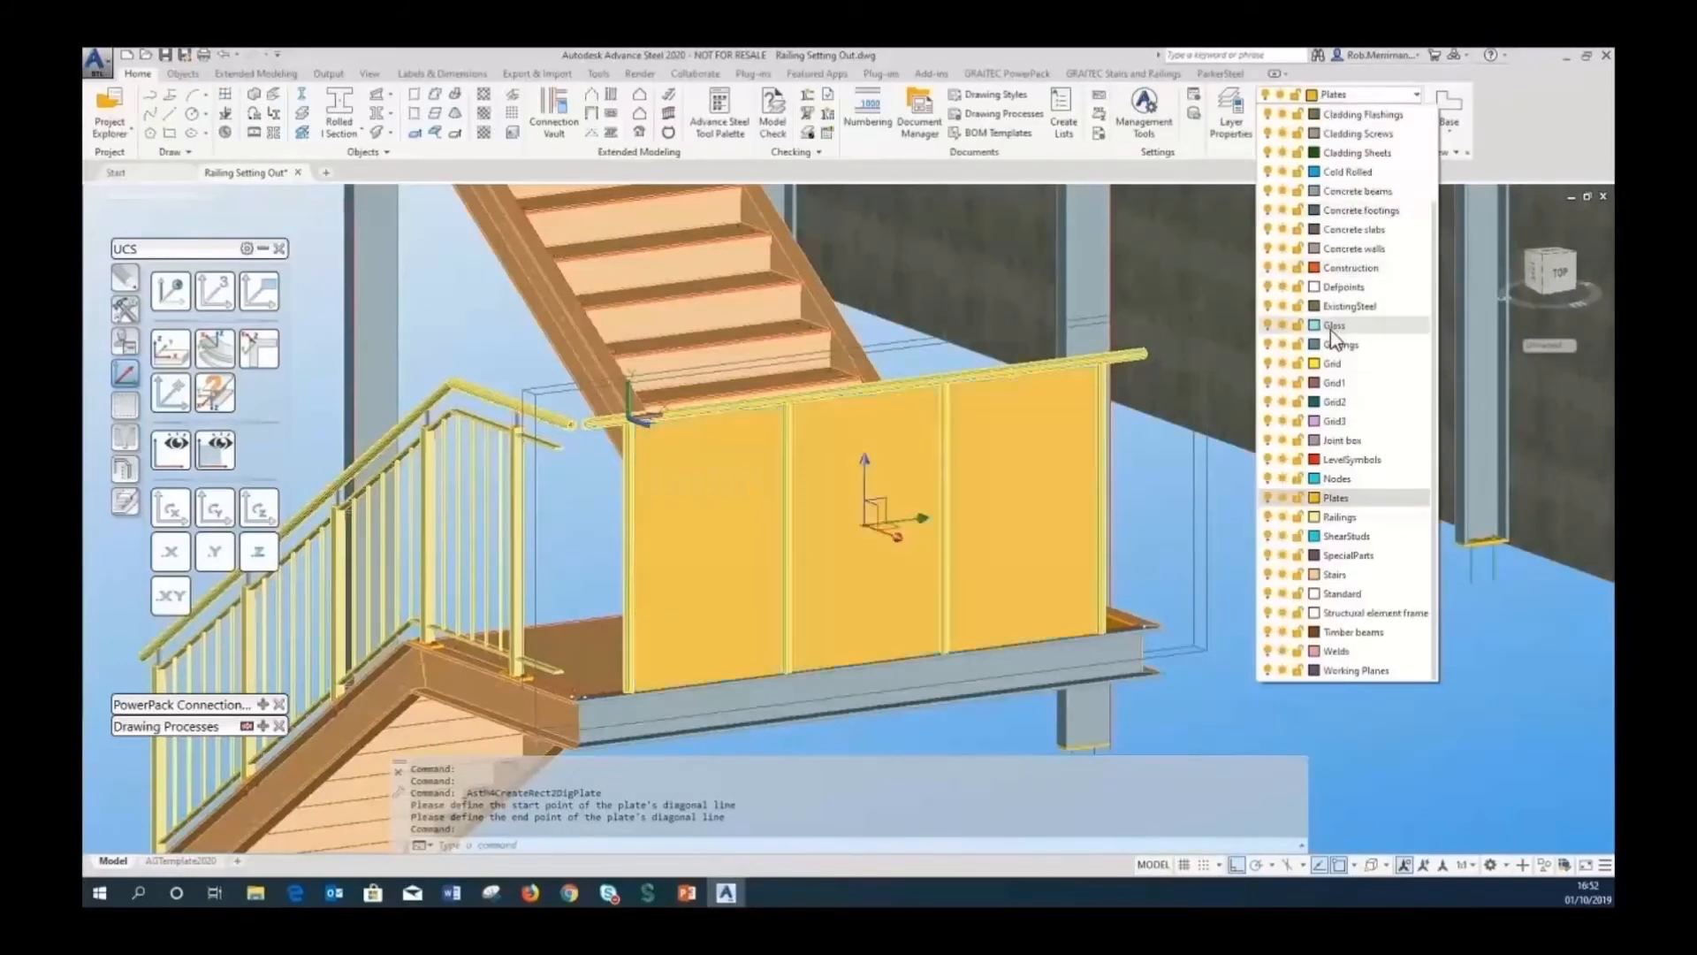
pyautogui.click(1334, 325)
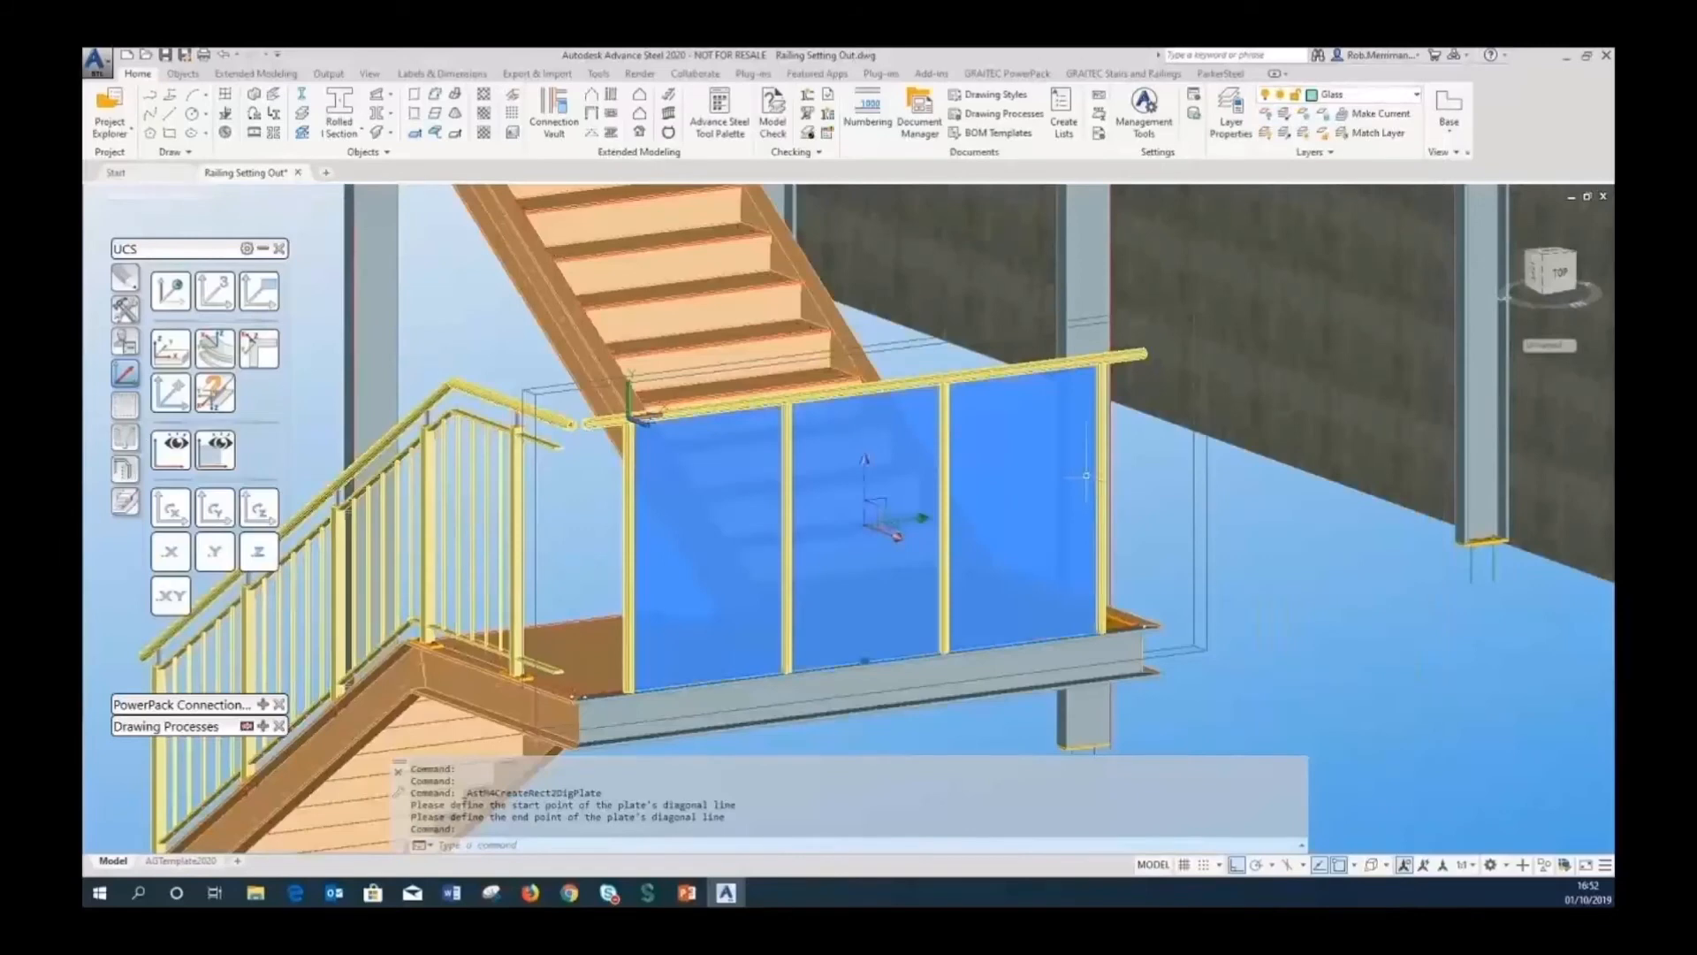
pyautogui.press('Escape')
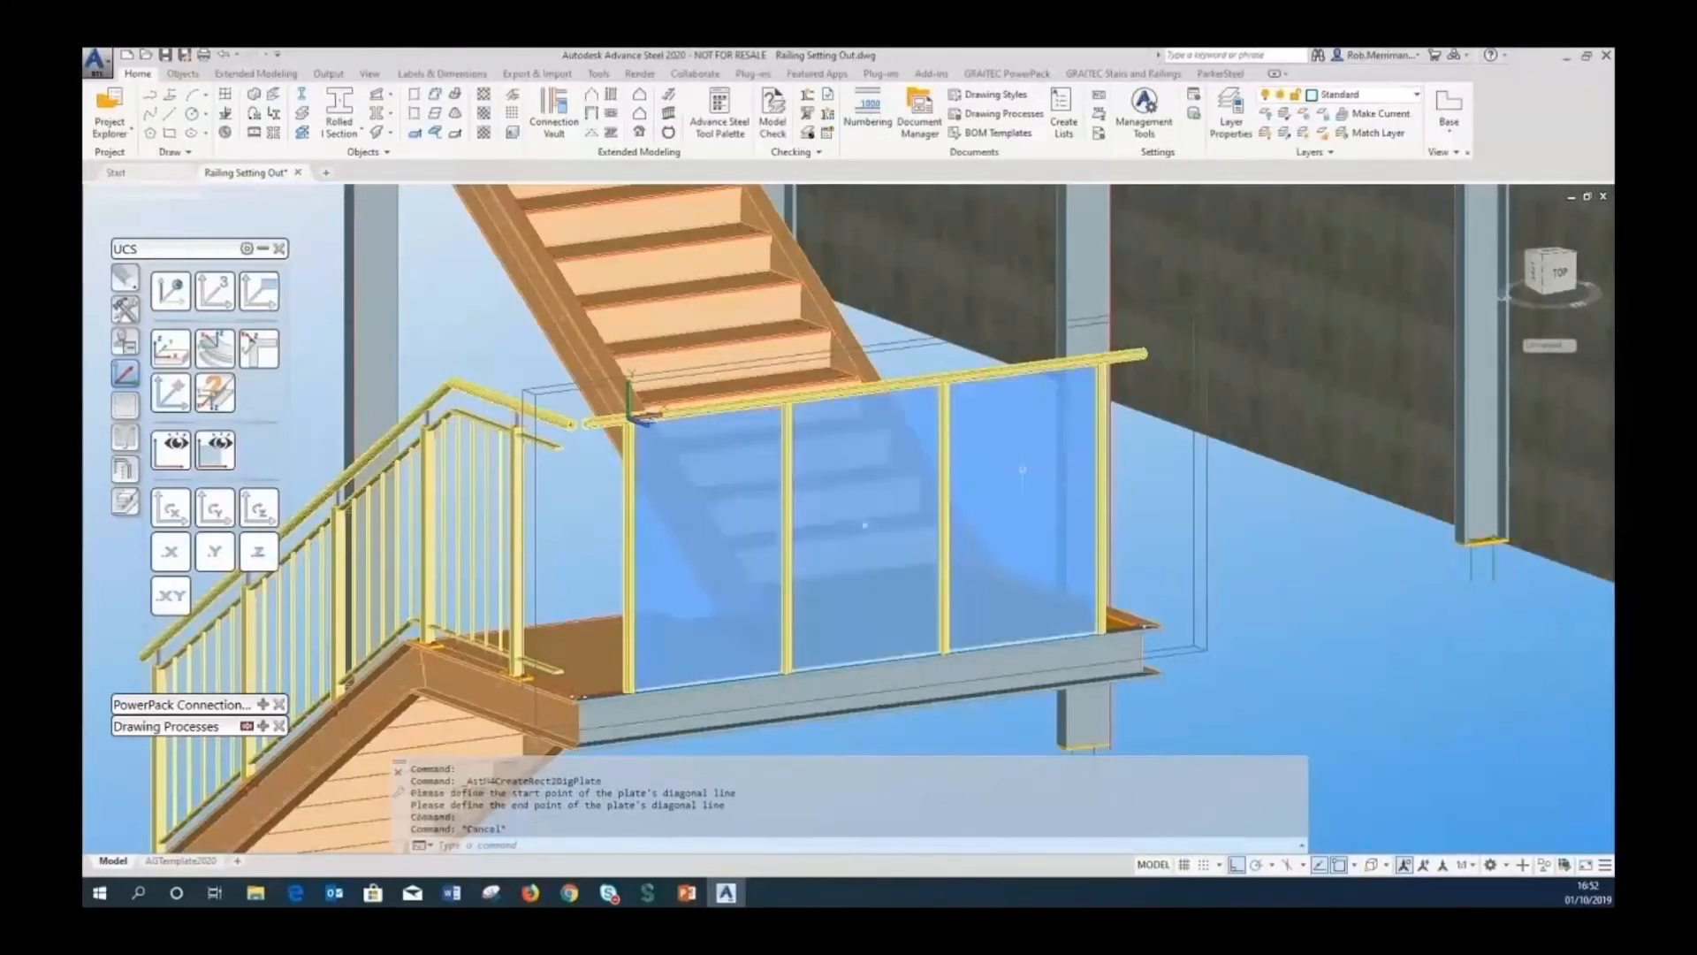
# Switch the view to 2D Wireframe and lower the glass plate's upper edge by 100 mm.
pyautogui.click(178, 196)
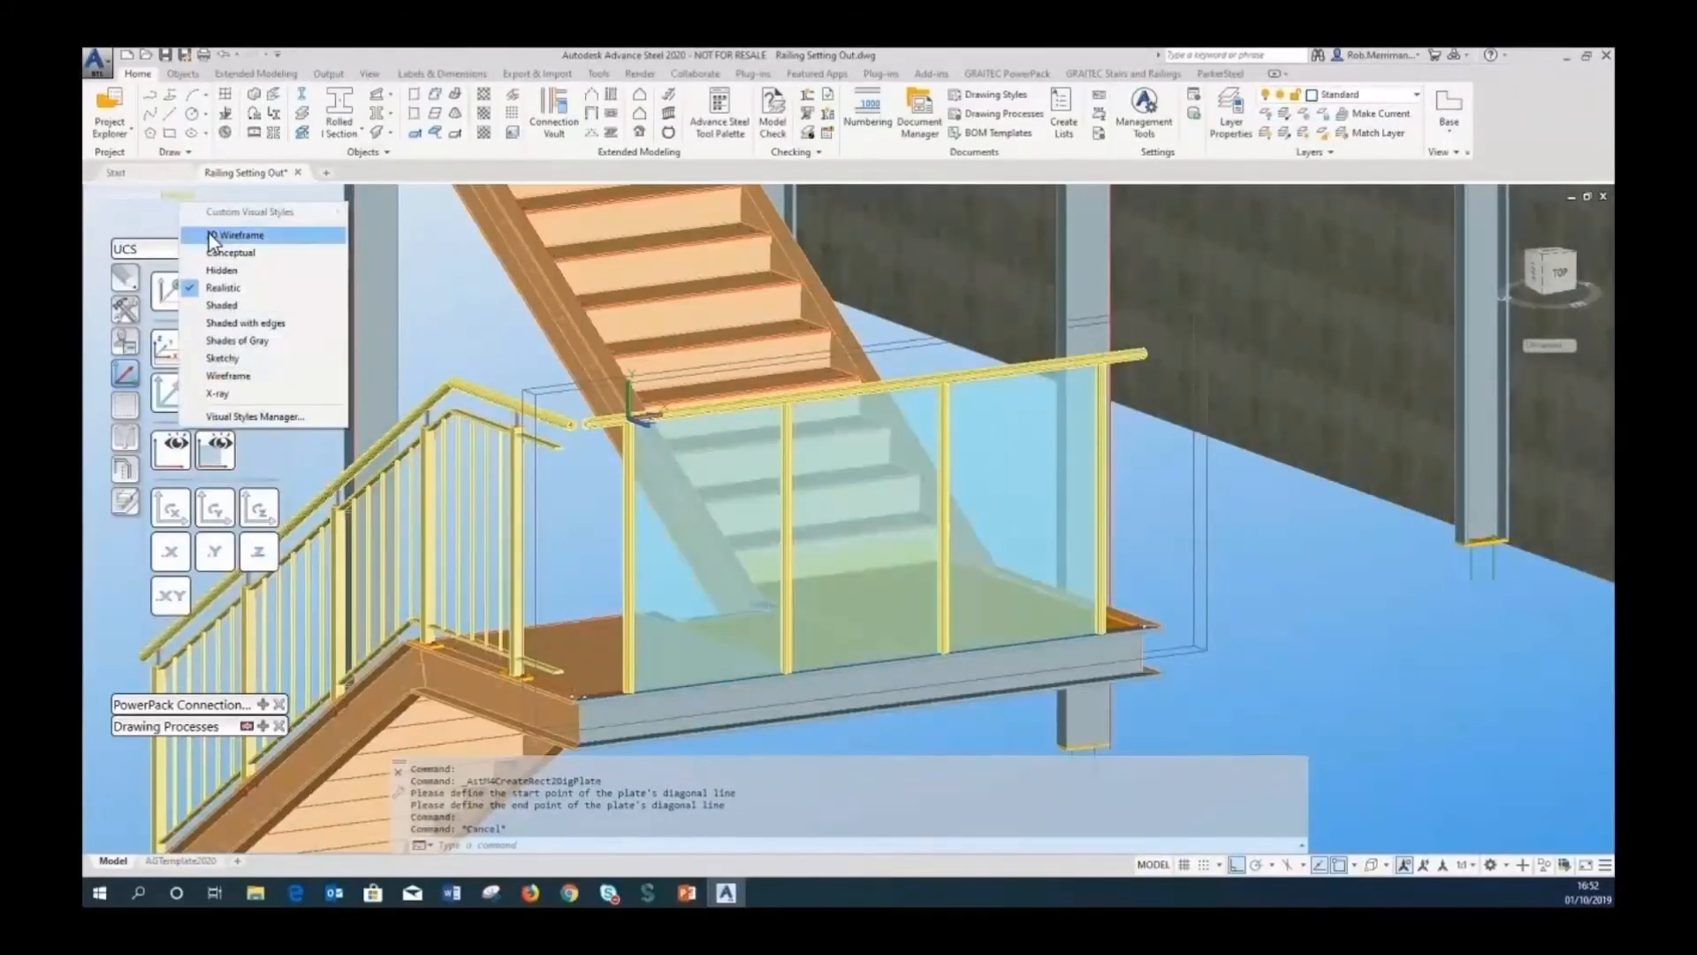
pyautogui.click(212, 234)
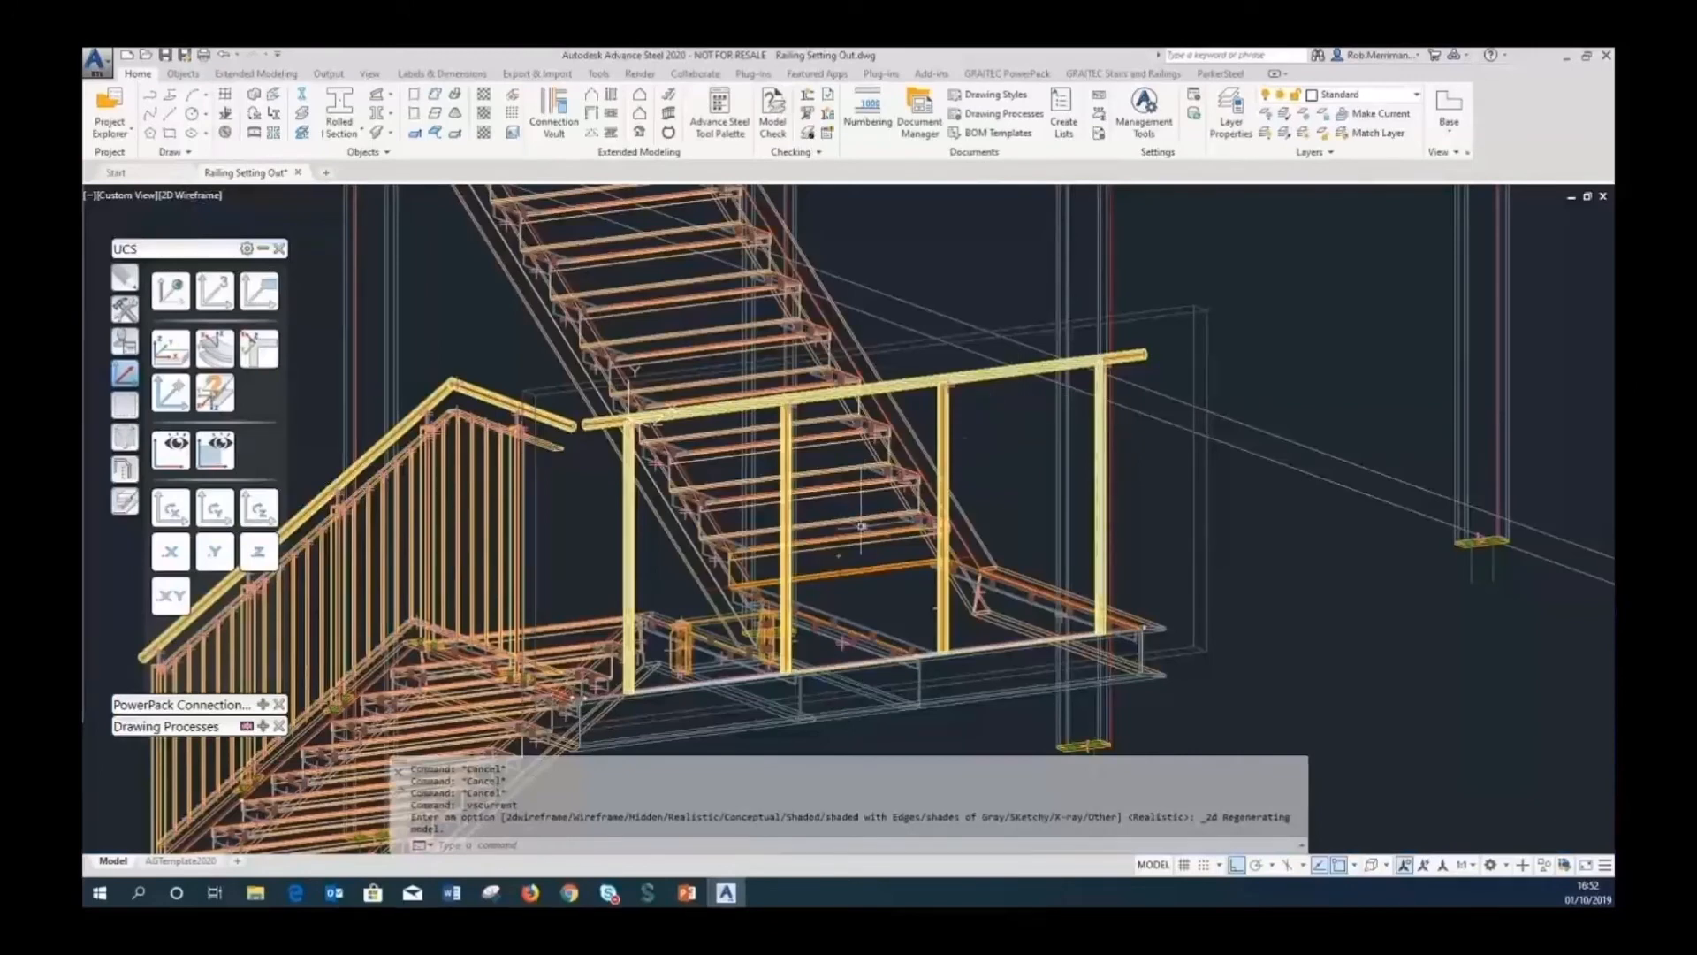
pyautogui.click(862, 526)
pyautogui.click(867, 389)
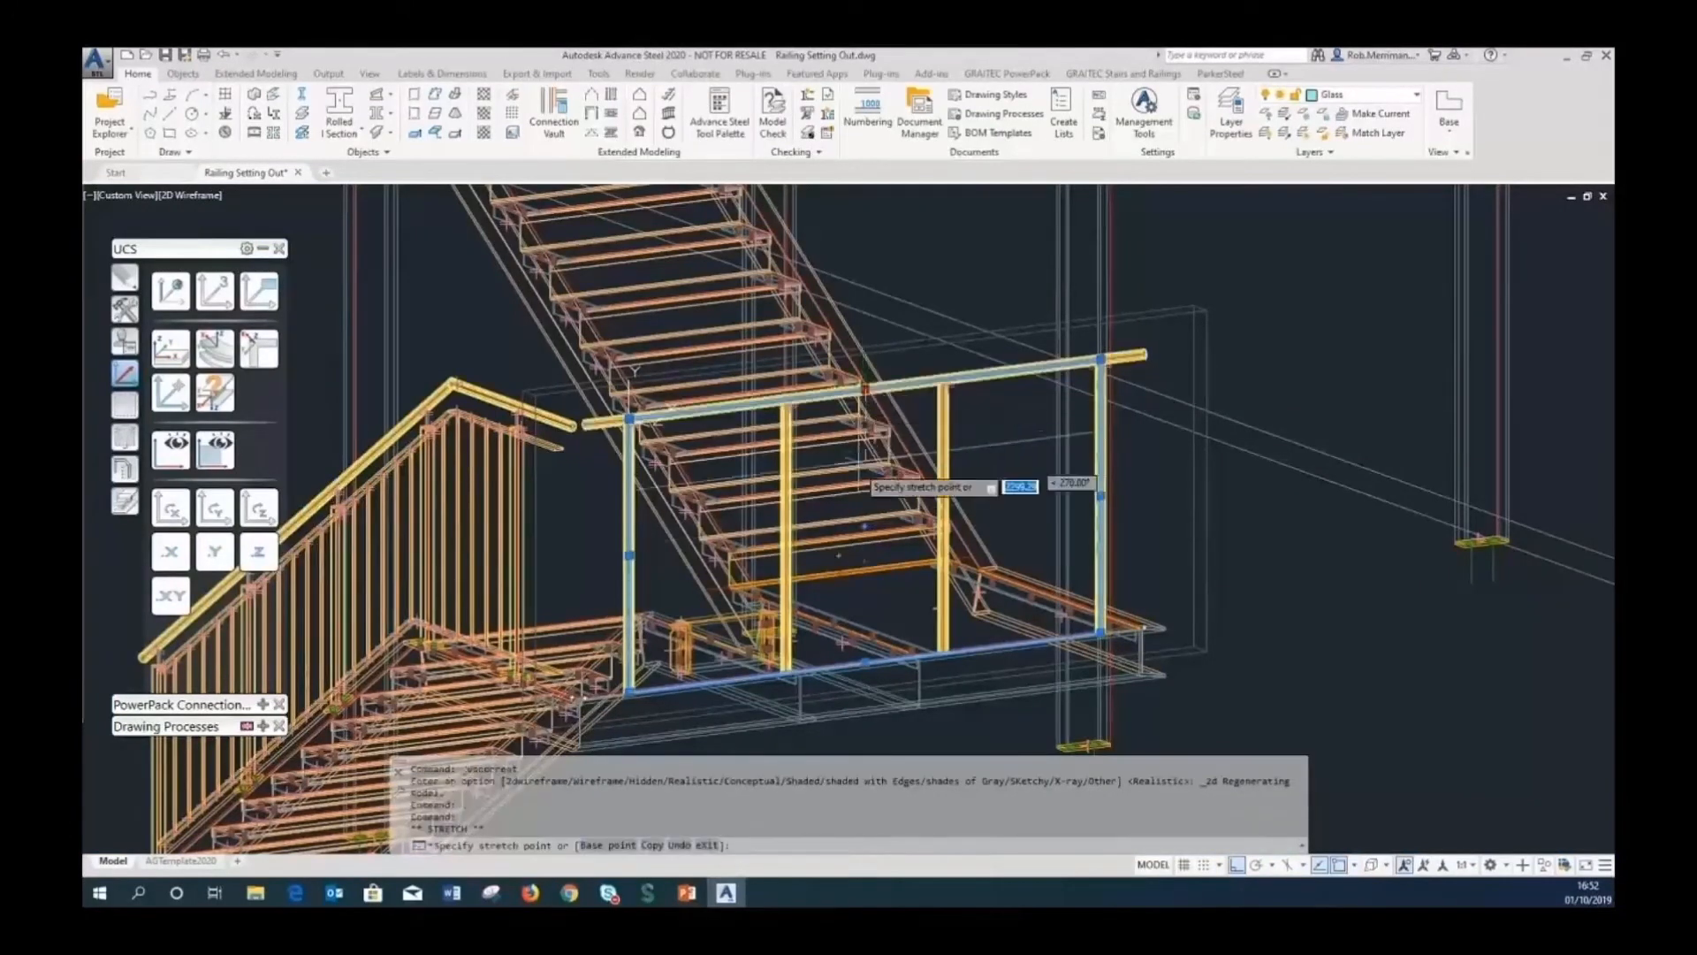
pyautogui.write('100')
pyautogui.press('Return')
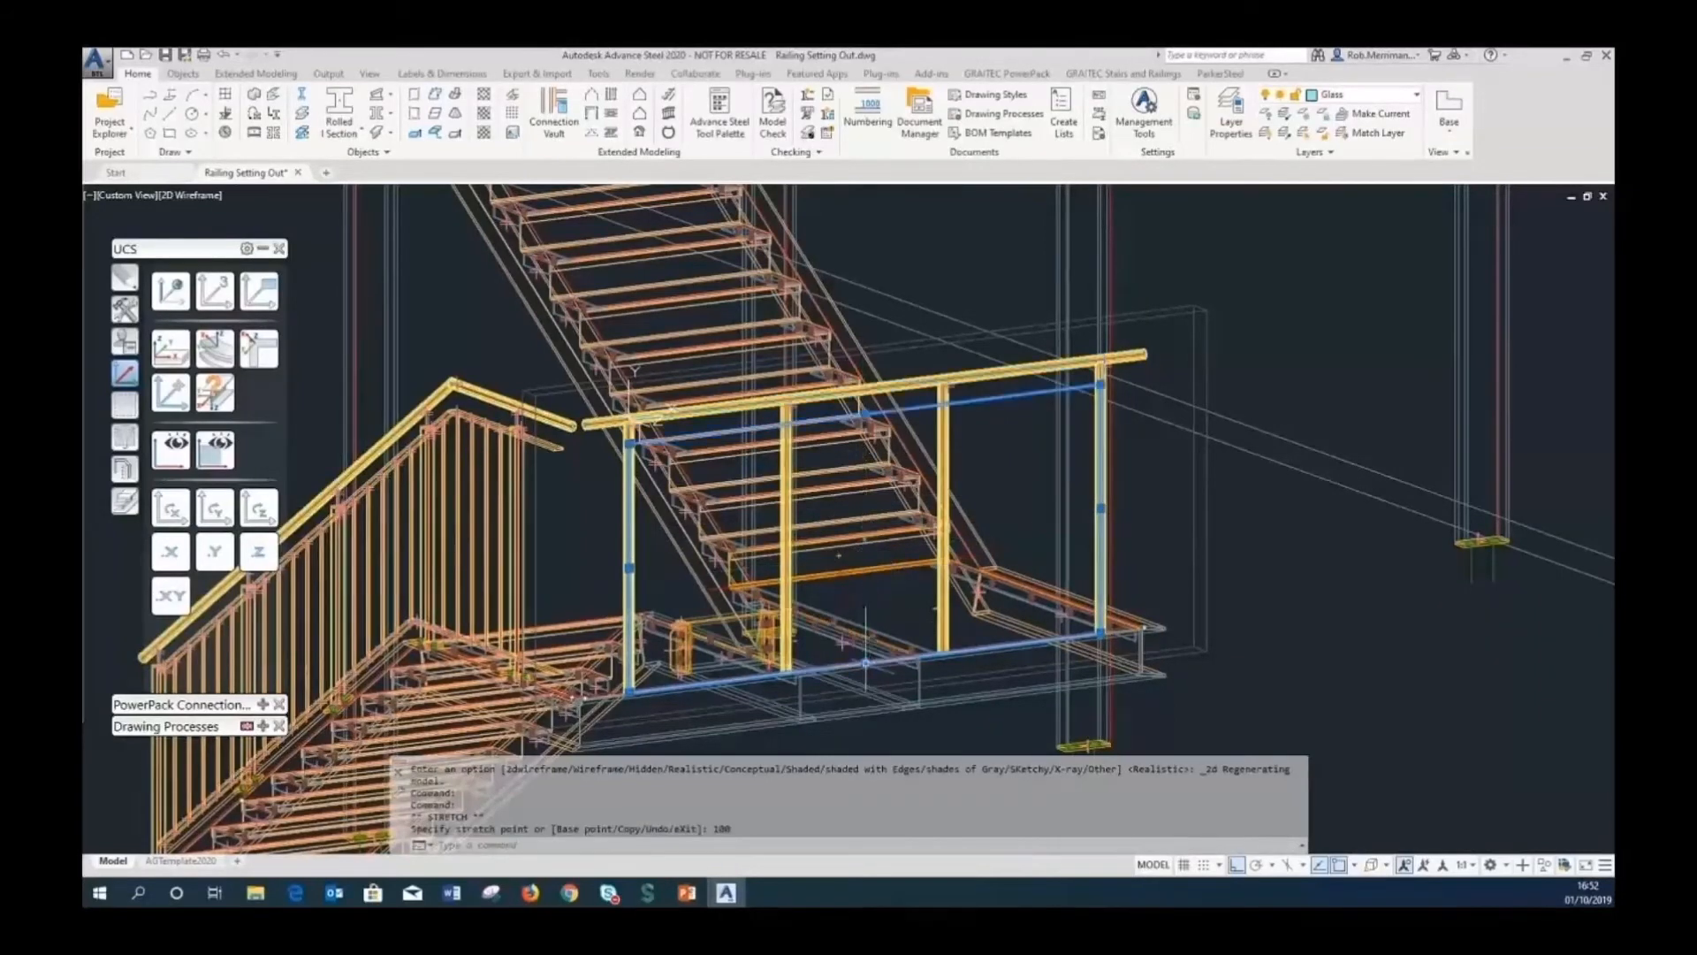
# Raise the glass plate's lower edge by 50 mm and pull its edge at the last post inward by 40 mm.
pyautogui.click(866, 662)
pyautogui.write('50')
pyautogui.press('Return')
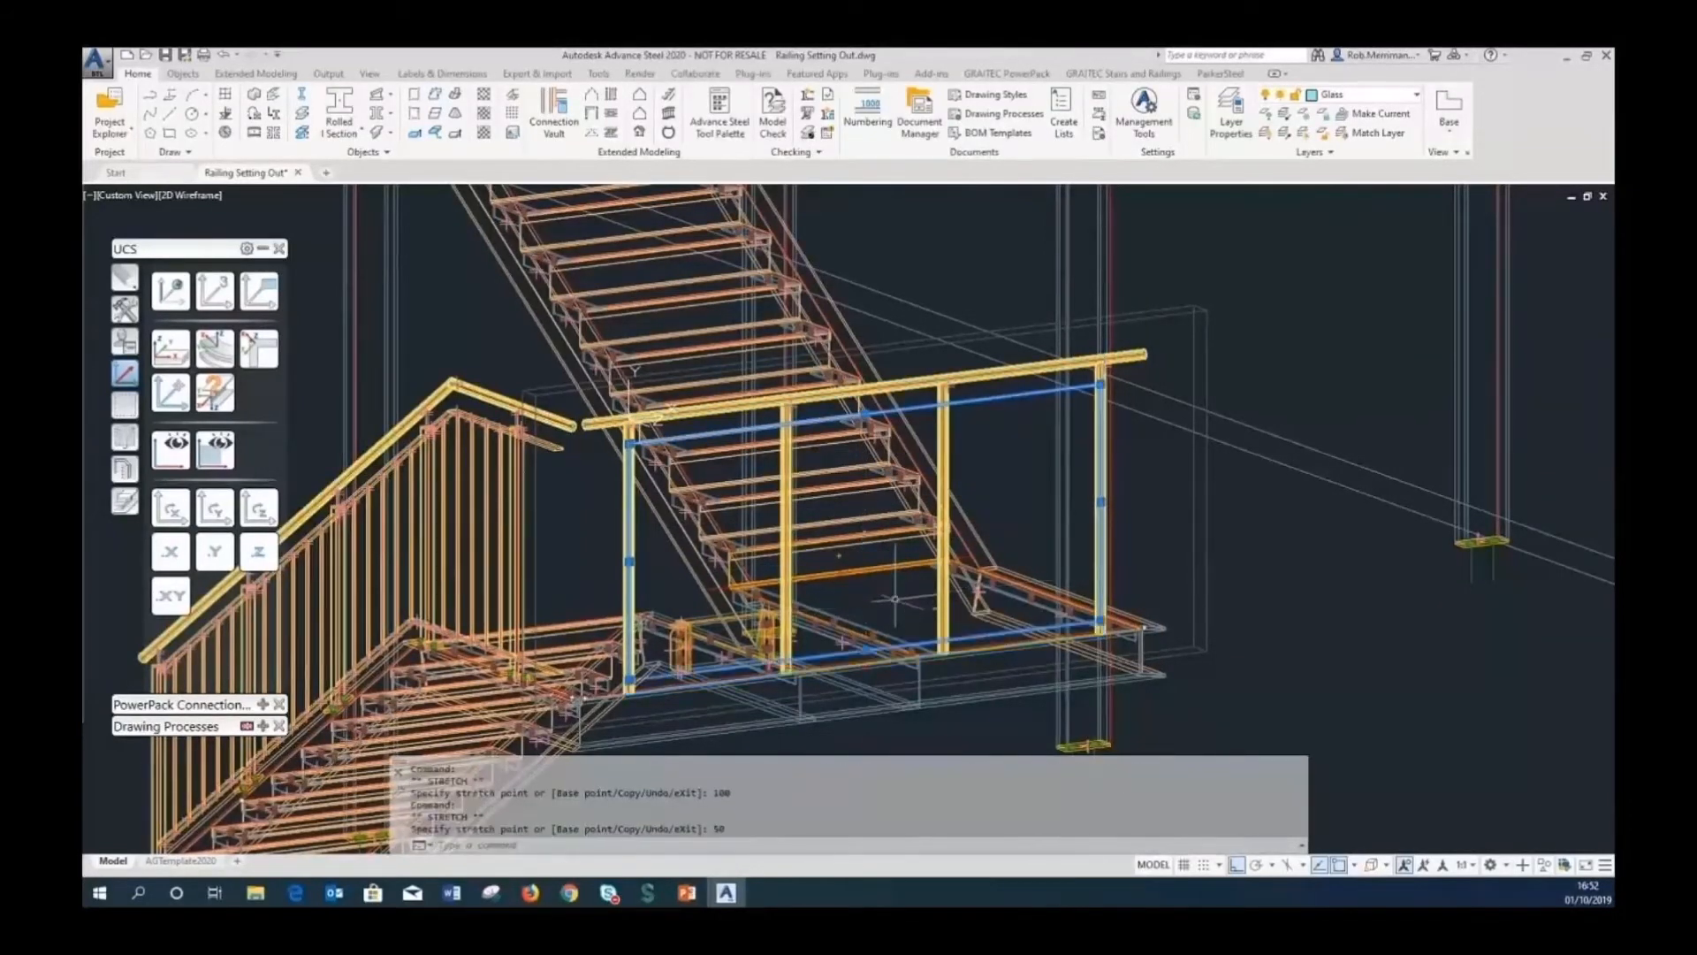
pyautogui.click(1100, 501)
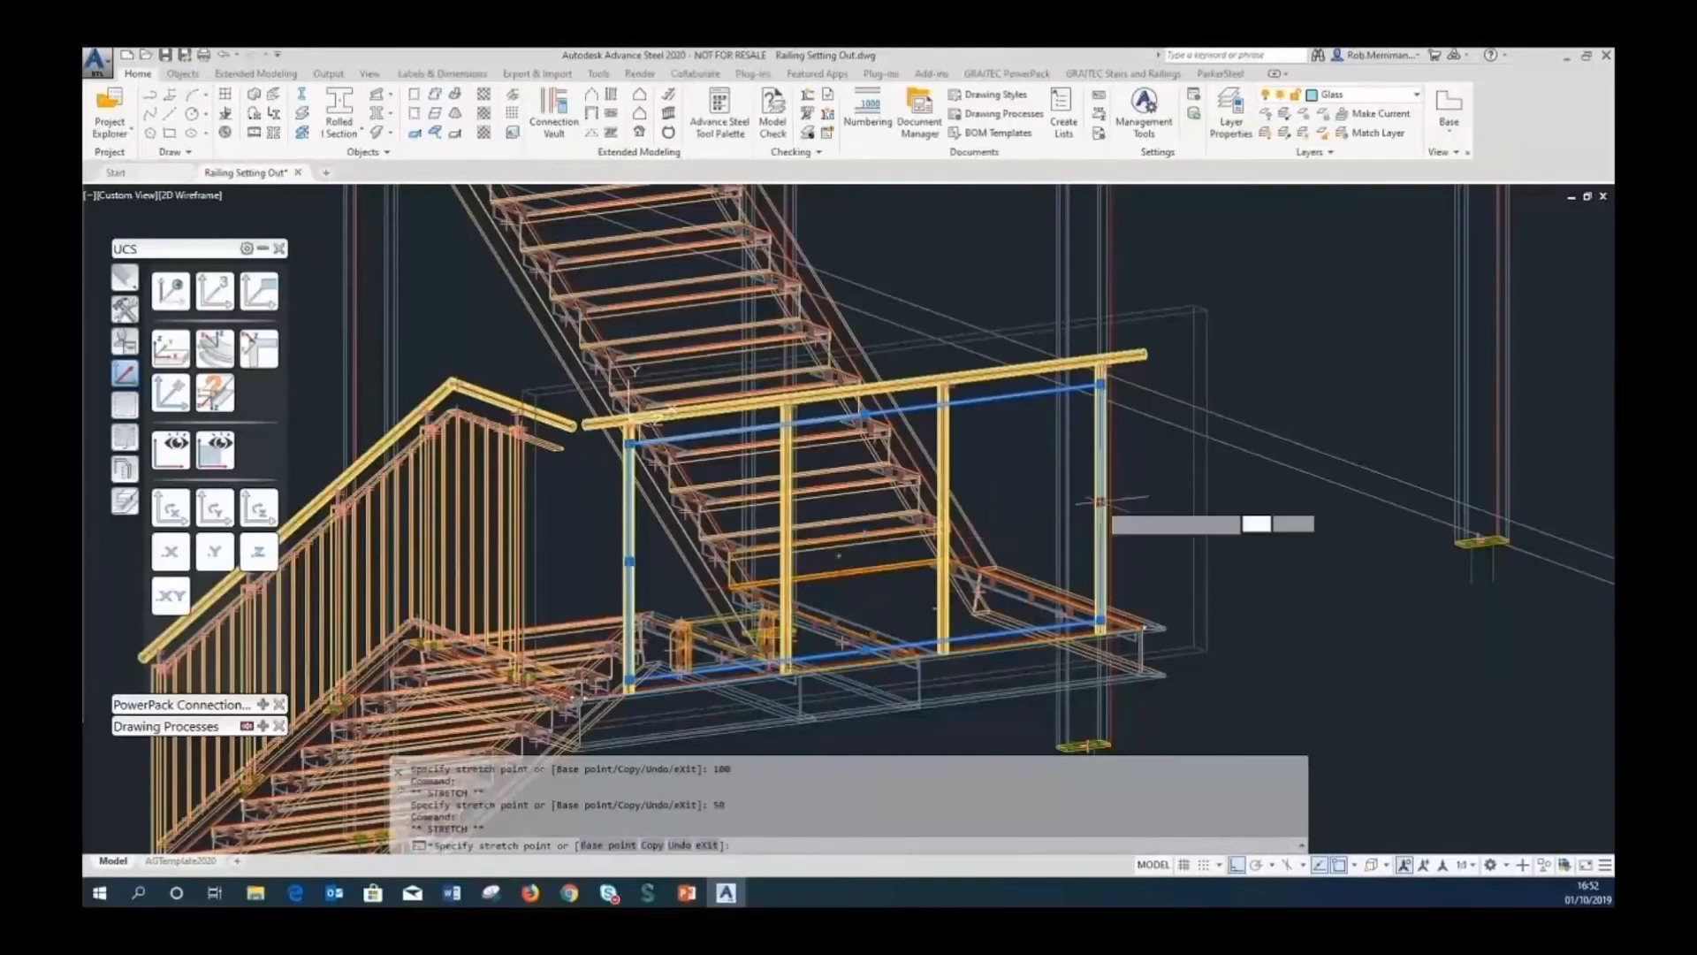
pyautogui.write('40')
pyautogui.press('Return')
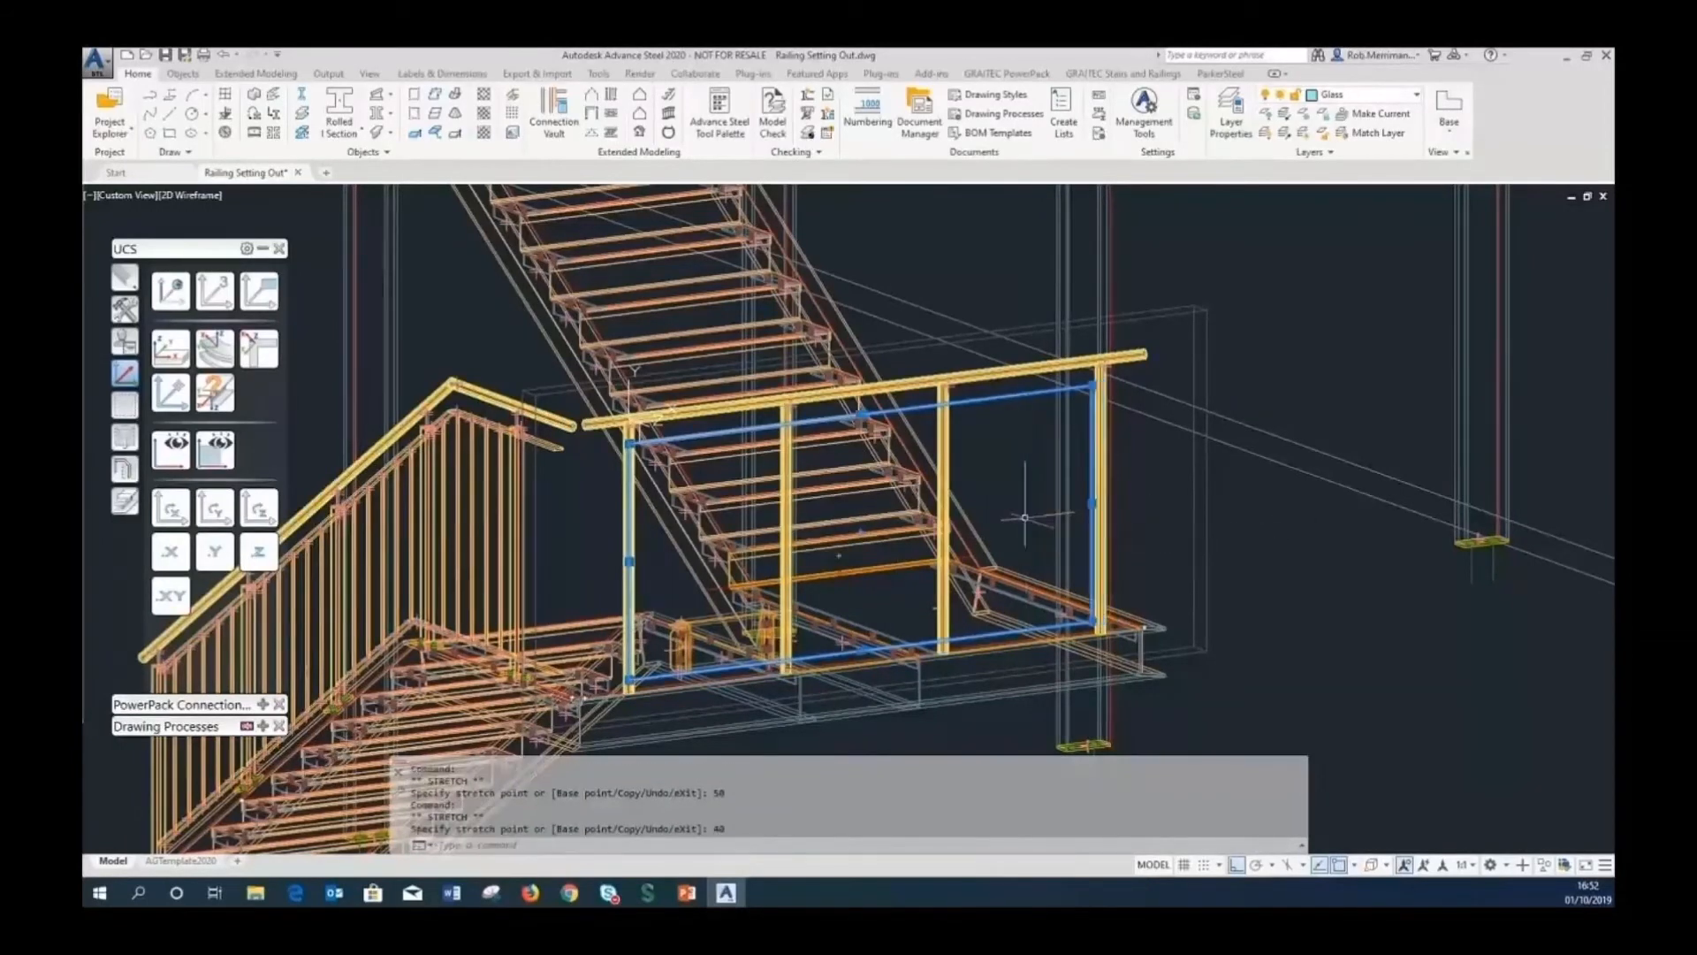
# Pull the glass plate's edge at the first landing post inward by 40 mm and deselect the plate.
pyautogui.click(629, 560)
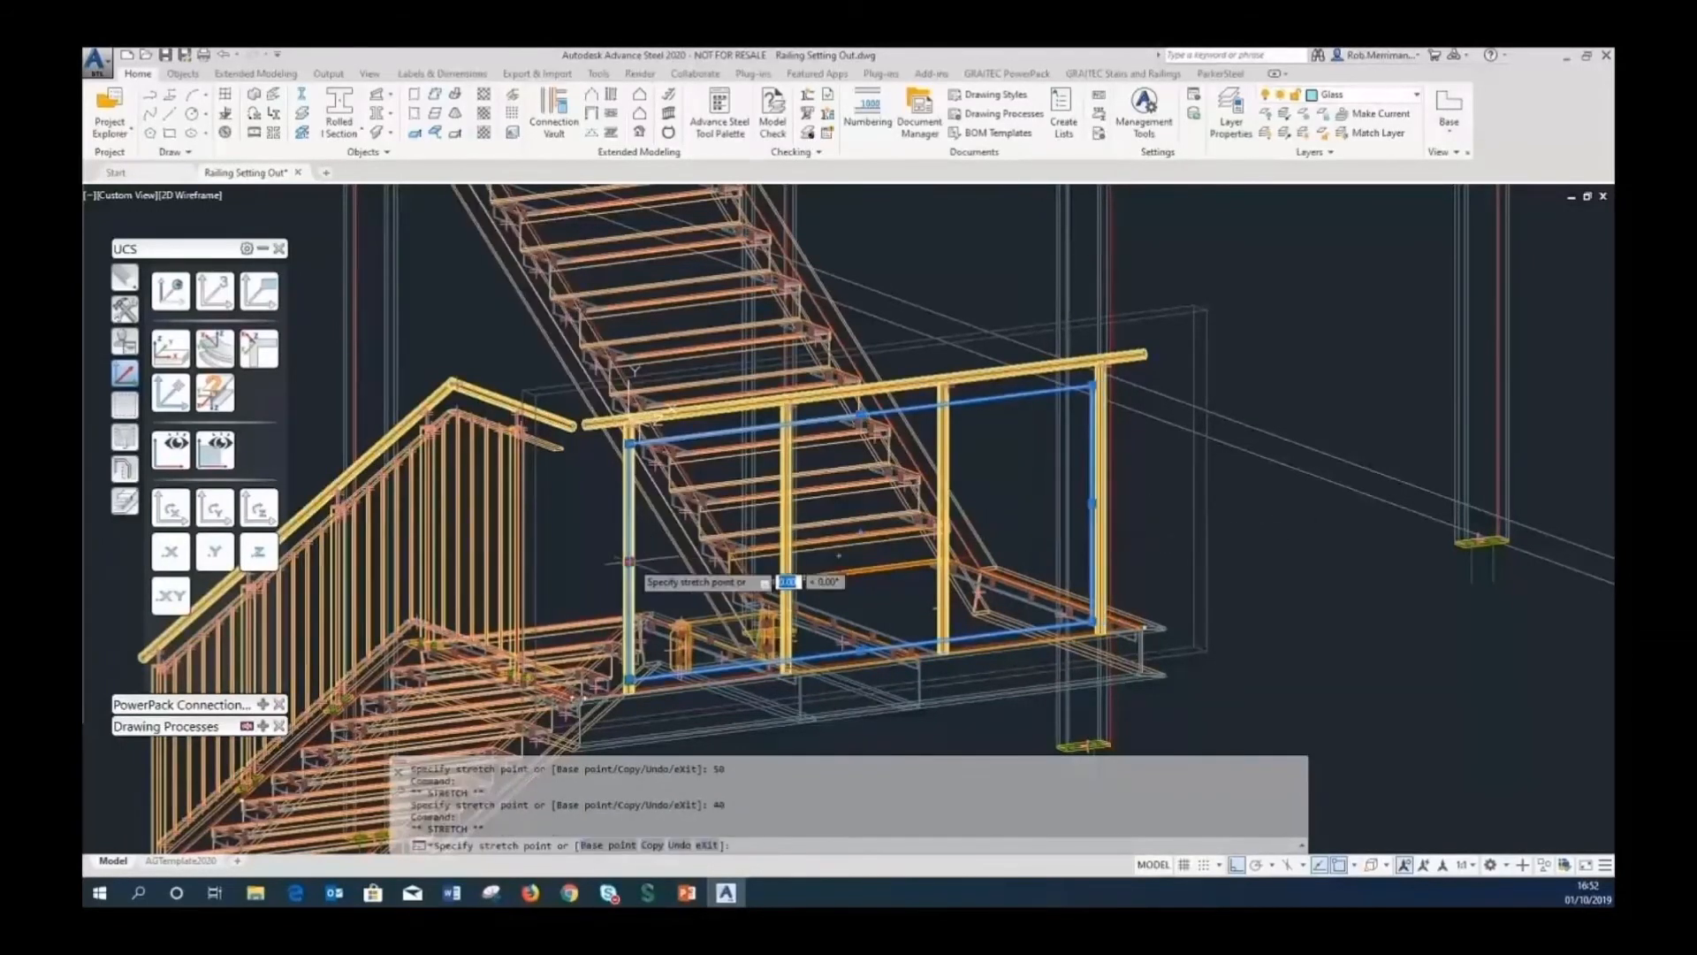
pyautogui.write('40')
pyautogui.press('Return')
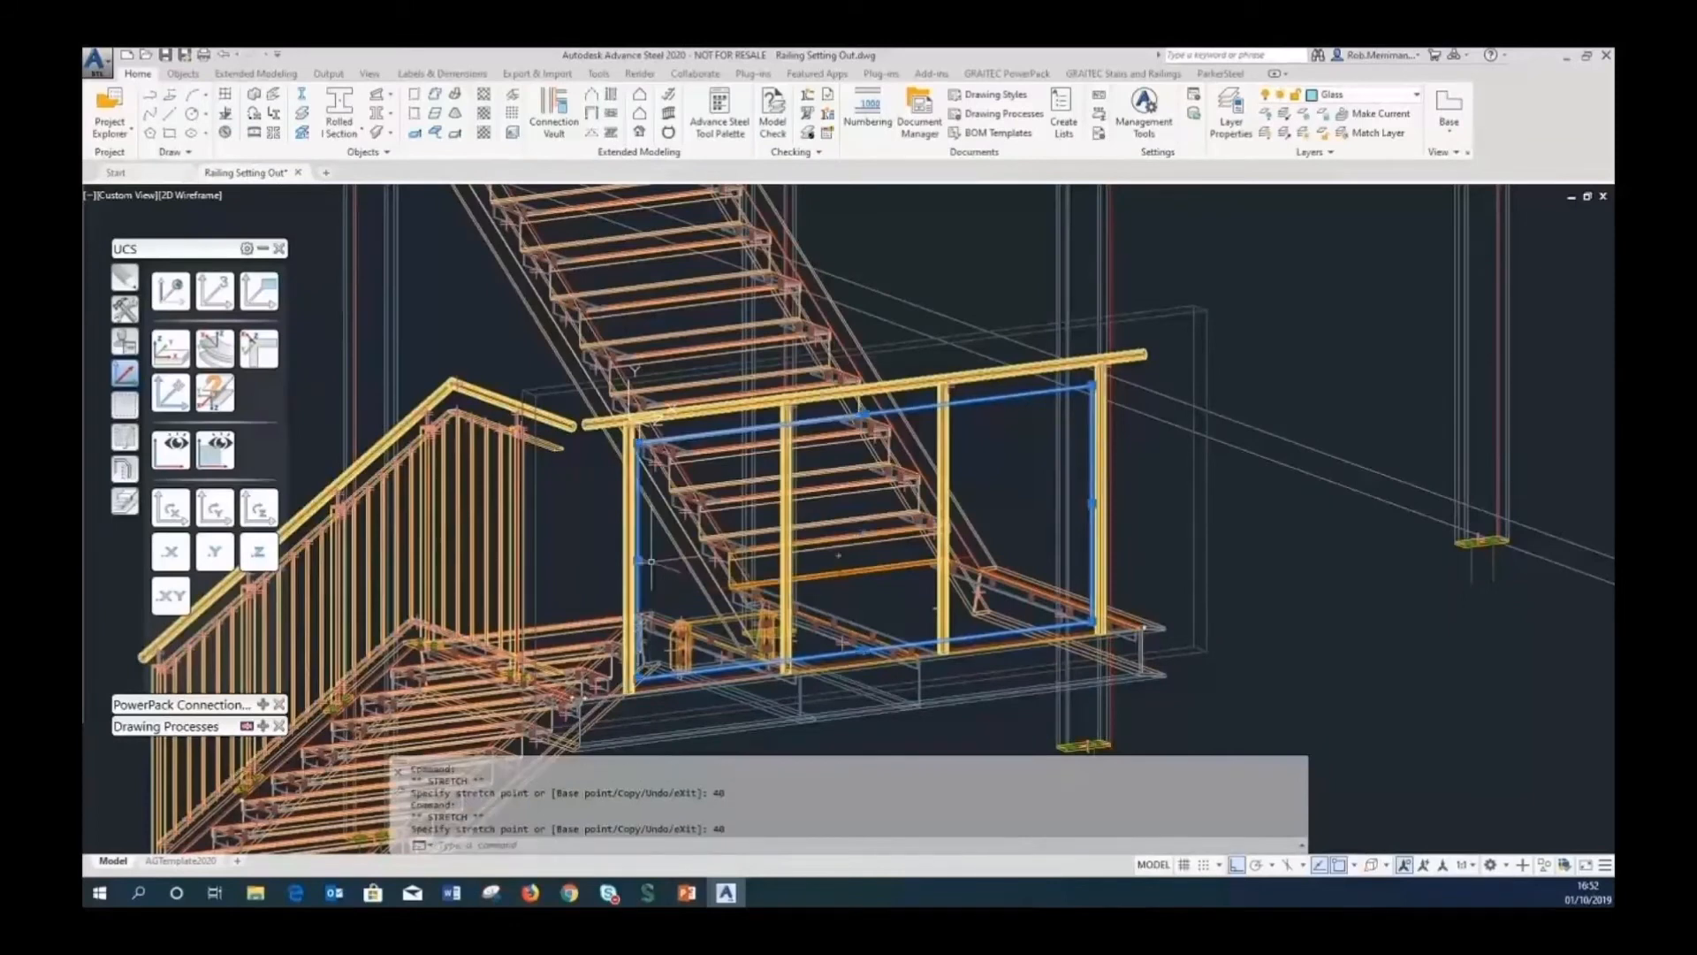
pyautogui.press('Escape')
# Split the glass plate along the second landing post with an 80 mm gap.
pyautogui.click(183, 74)
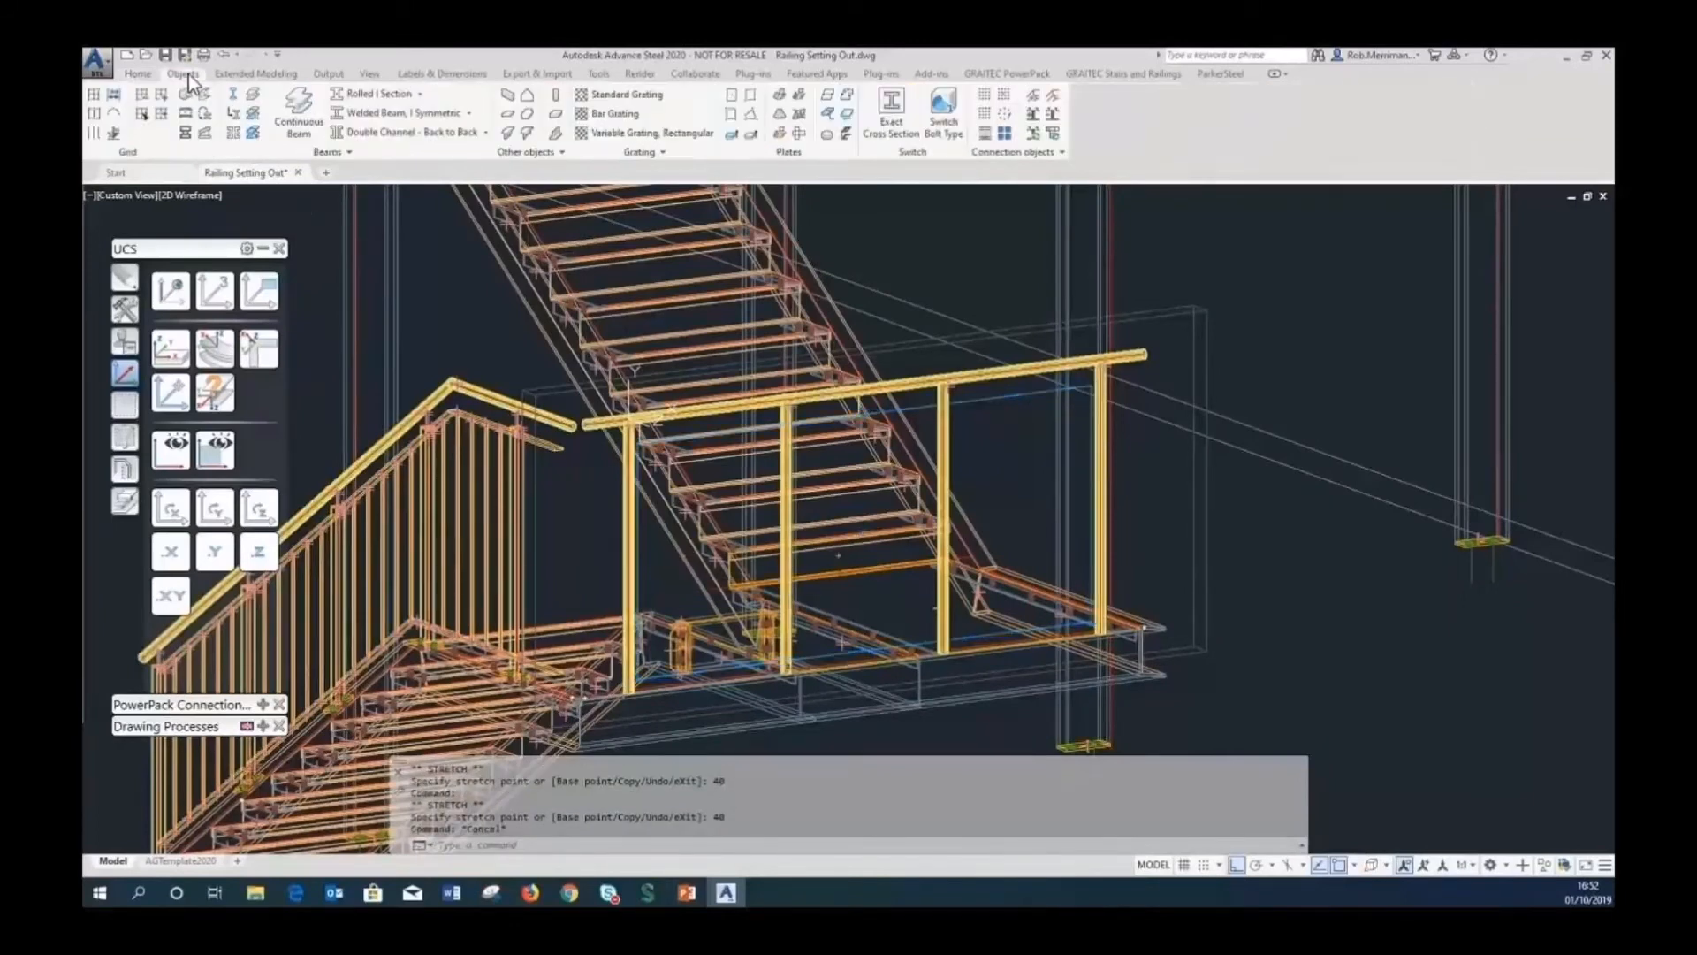
pyautogui.click(830, 99)
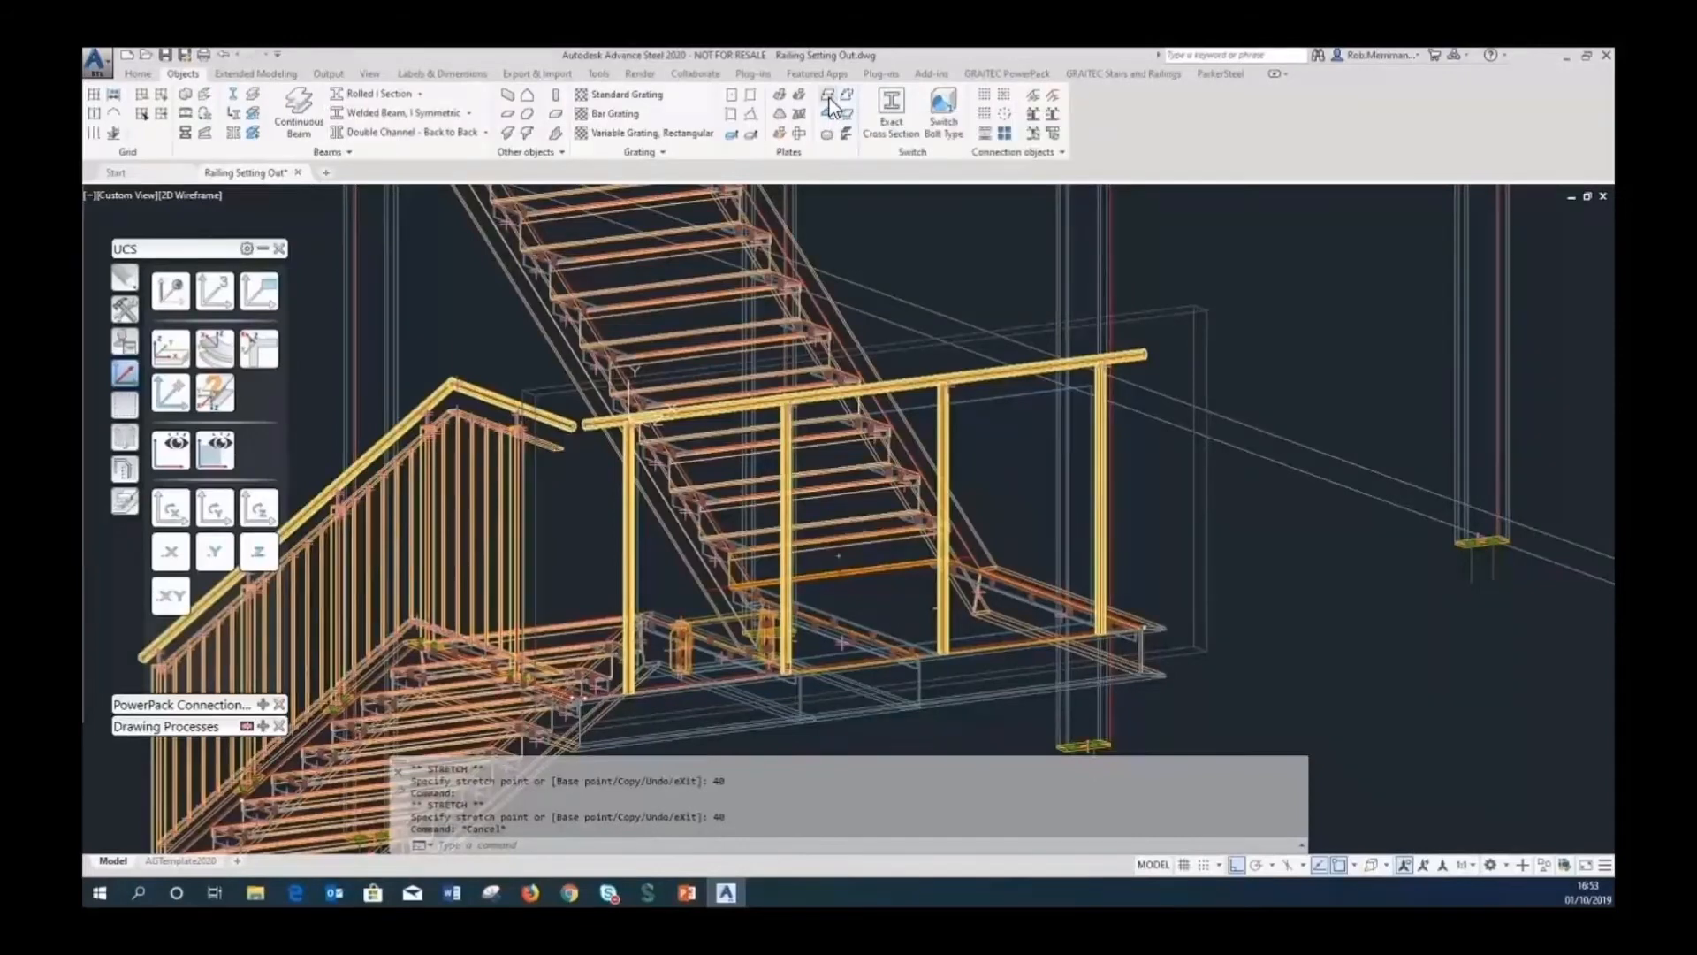
pyautogui.click(984, 389)
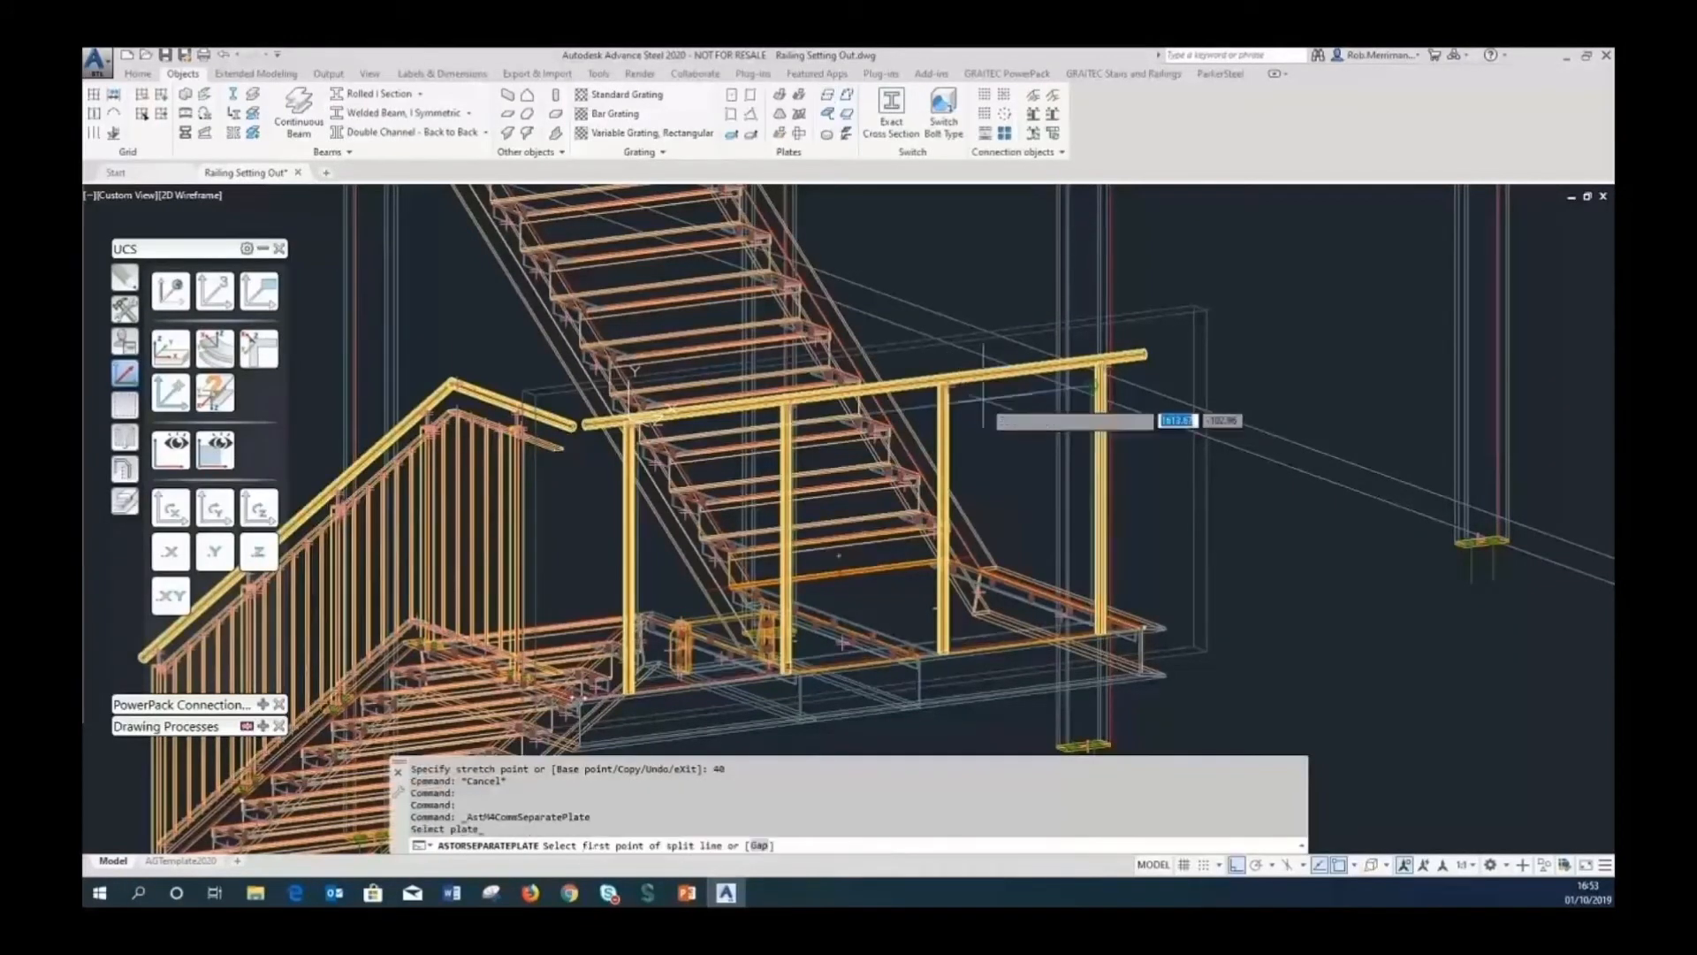
pyautogui.click(763, 846)
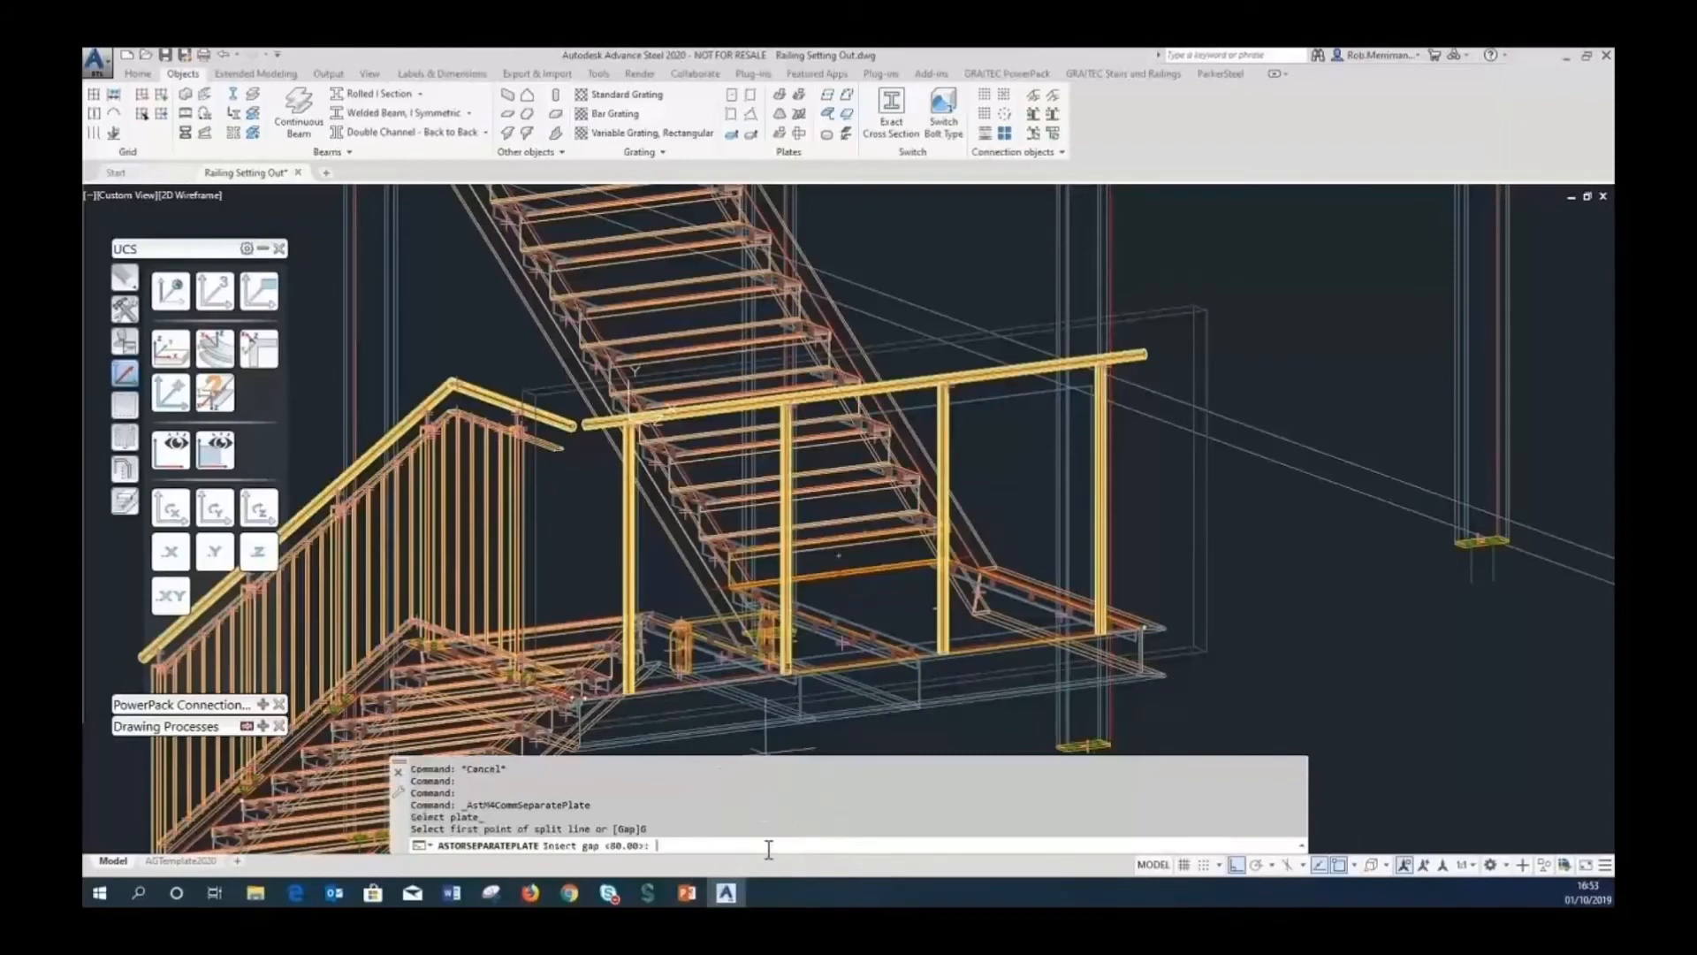
pyautogui.write('80')
pyautogui.press('Return')
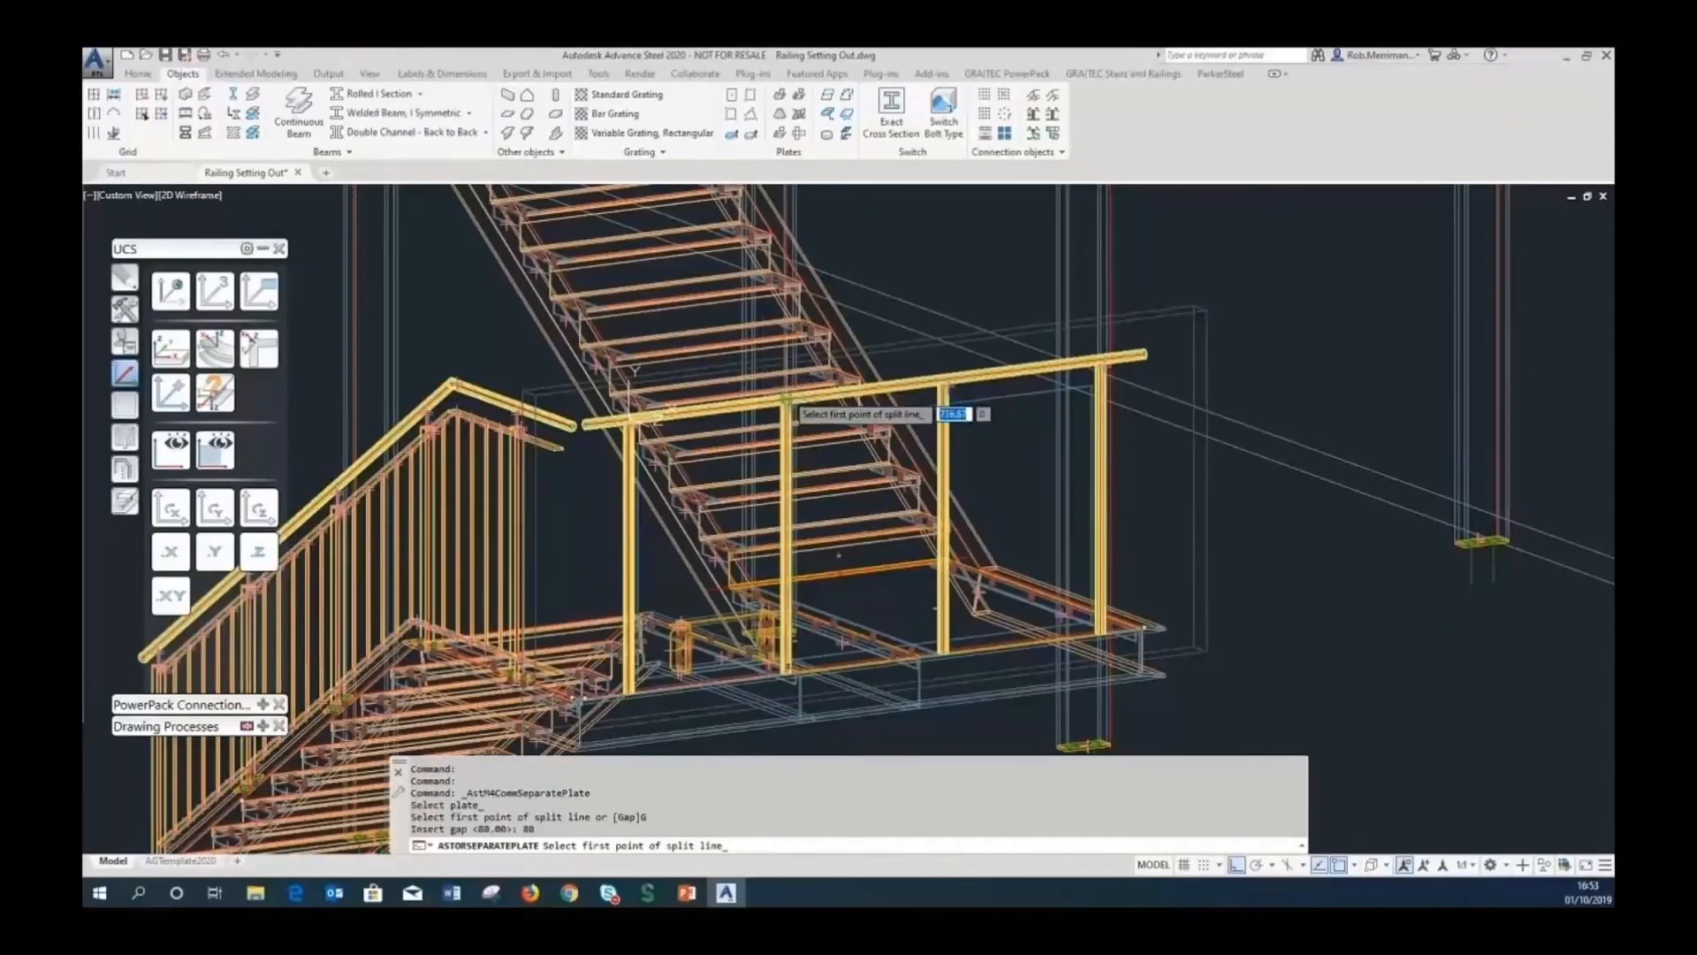
pyautogui.click(787, 406)
pyautogui.scroll(-2, 786, 406)
pyautogui.click(825, 658)
# Repeat the plate split with the same gap along the third landing post.
pyautogui.rightClick(833, 430)
pyautogui.click(862, 445)
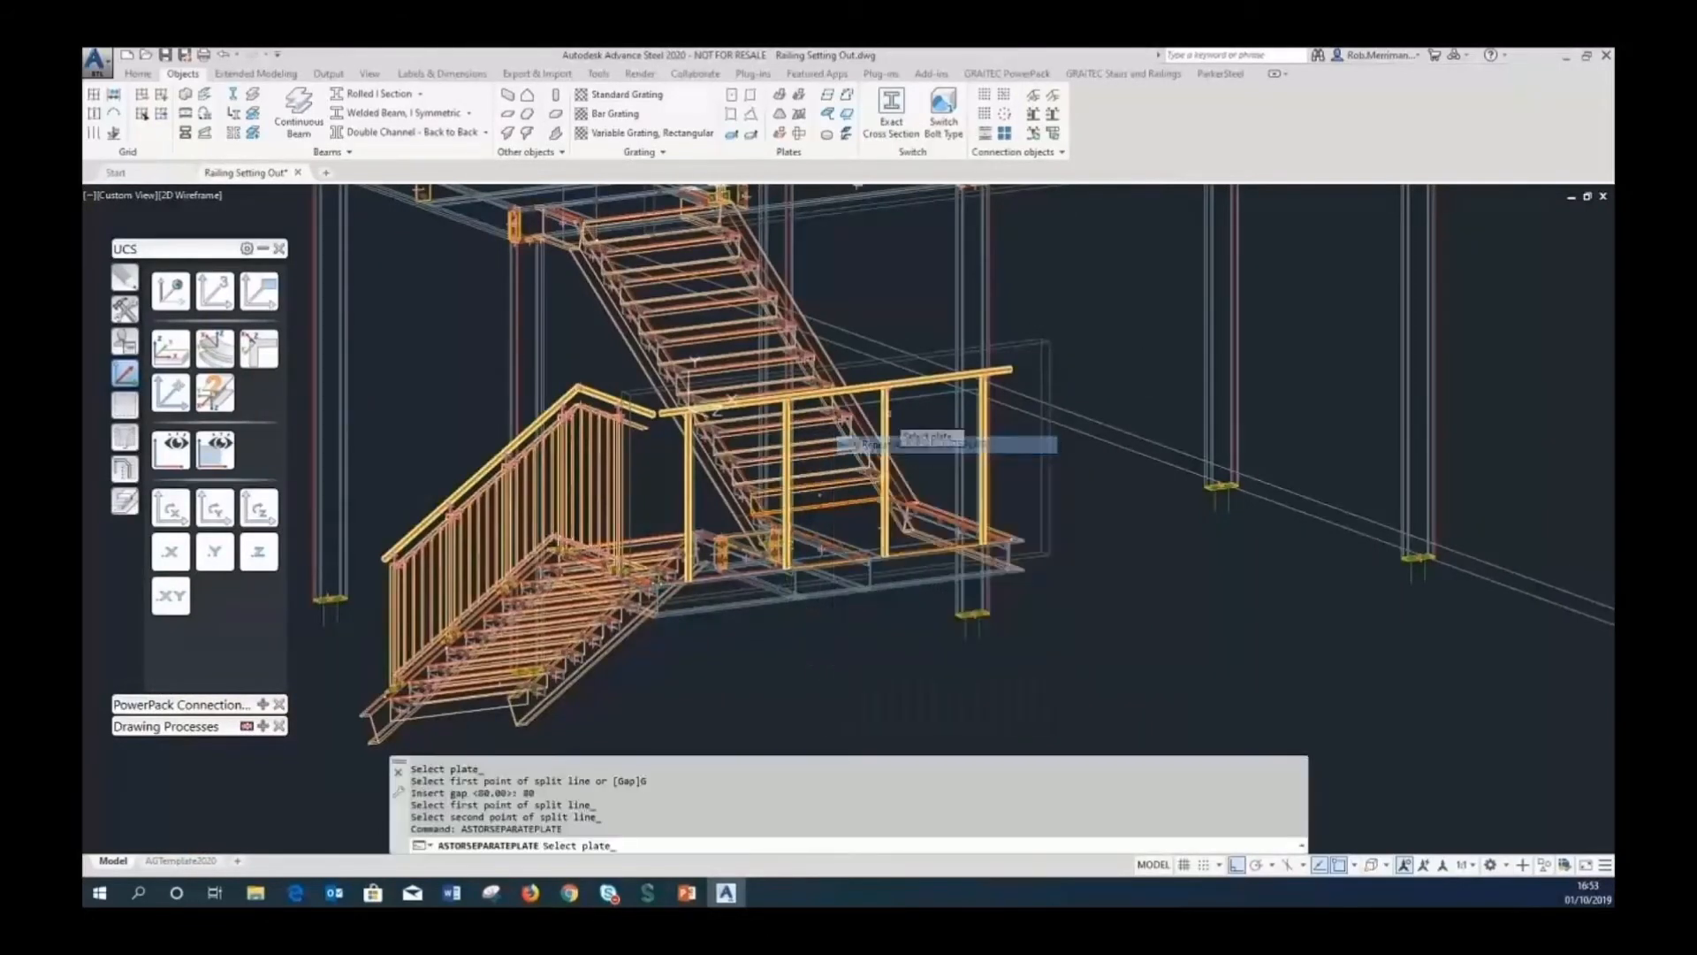
pyautogui.click(898, 401)
pyautogui.click(891, 396)
pyautogui.click(890, 610)
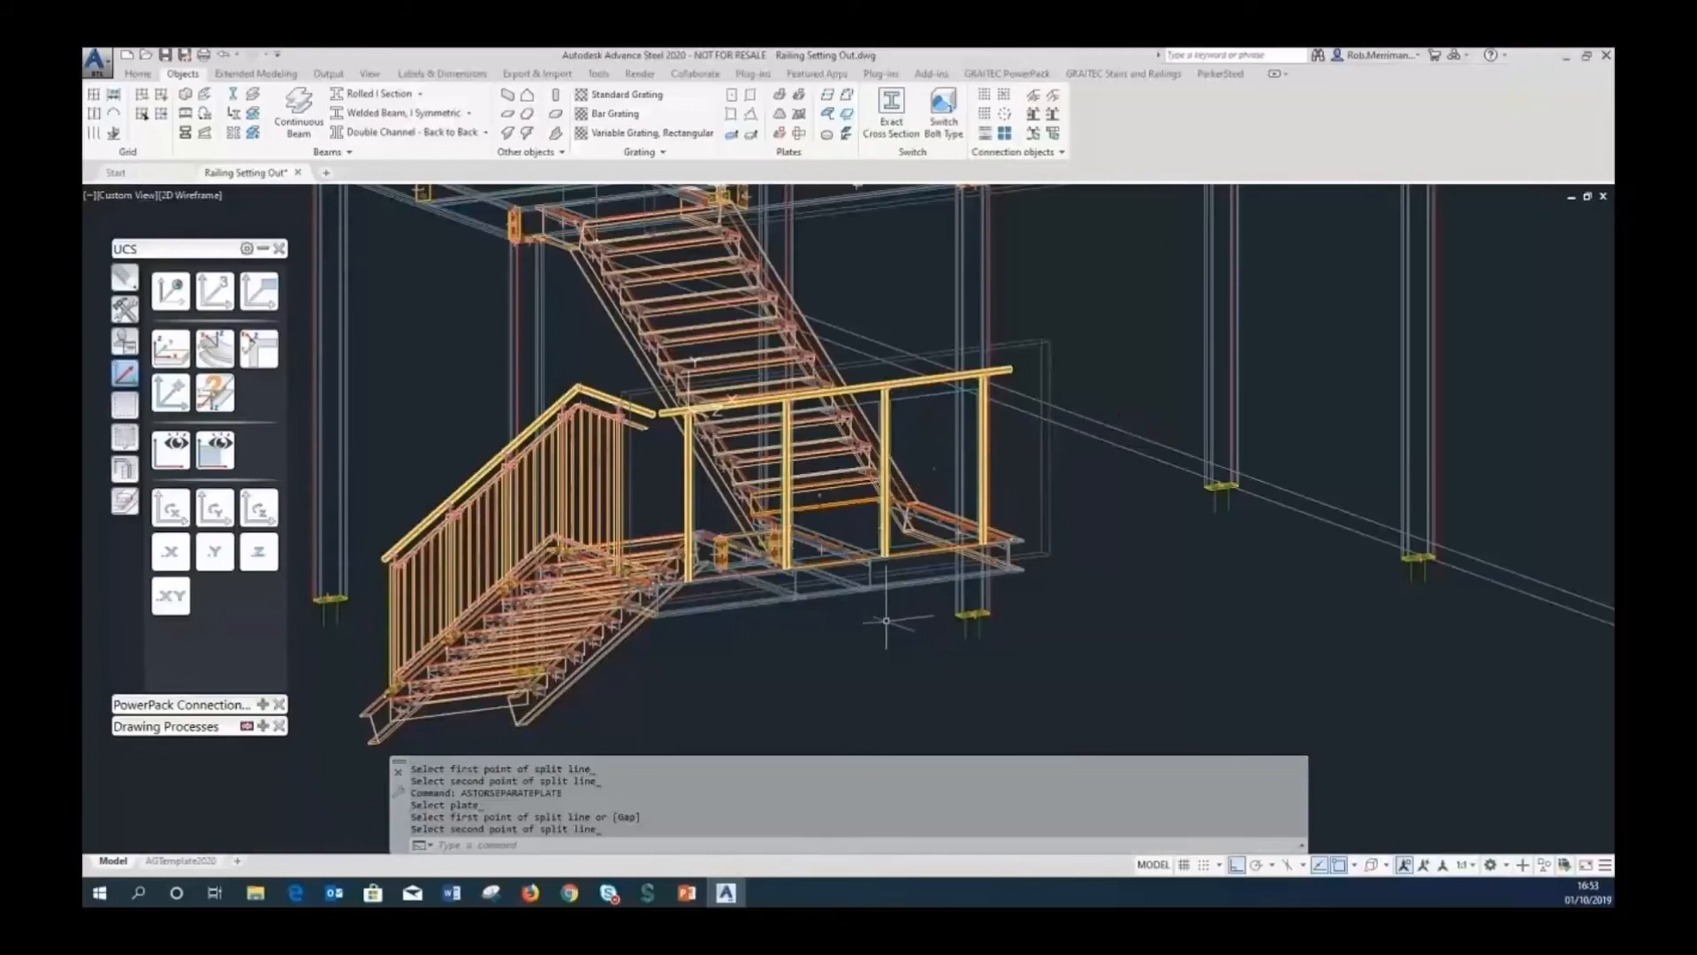
# Switch the view to the Realistic visual style and reset the UCS to World.
pyautogui.click(209, 196)
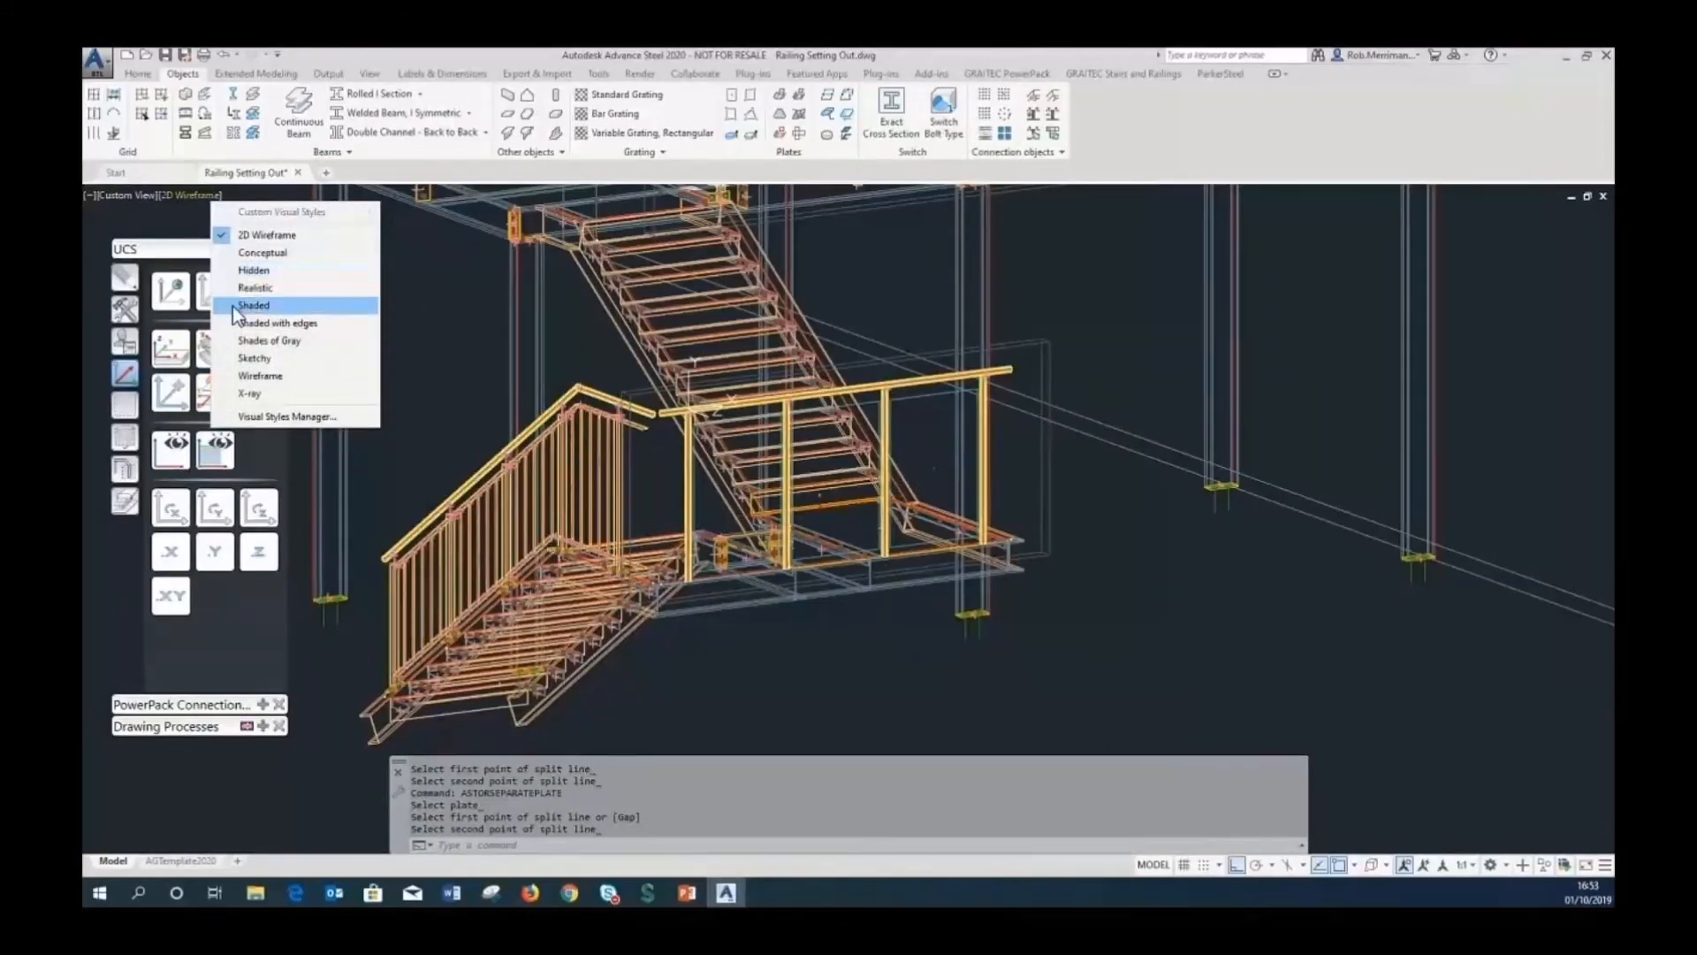
pyautogui.click(235, 288)
pyautogui.scroll(4, 739, 460)
pyautogui.keyDown('shift'); pyautogui.moveTo(862, 464); pyautogui.dragTo(912, 469, button='middle'); pyautogui.keyUp('shift')
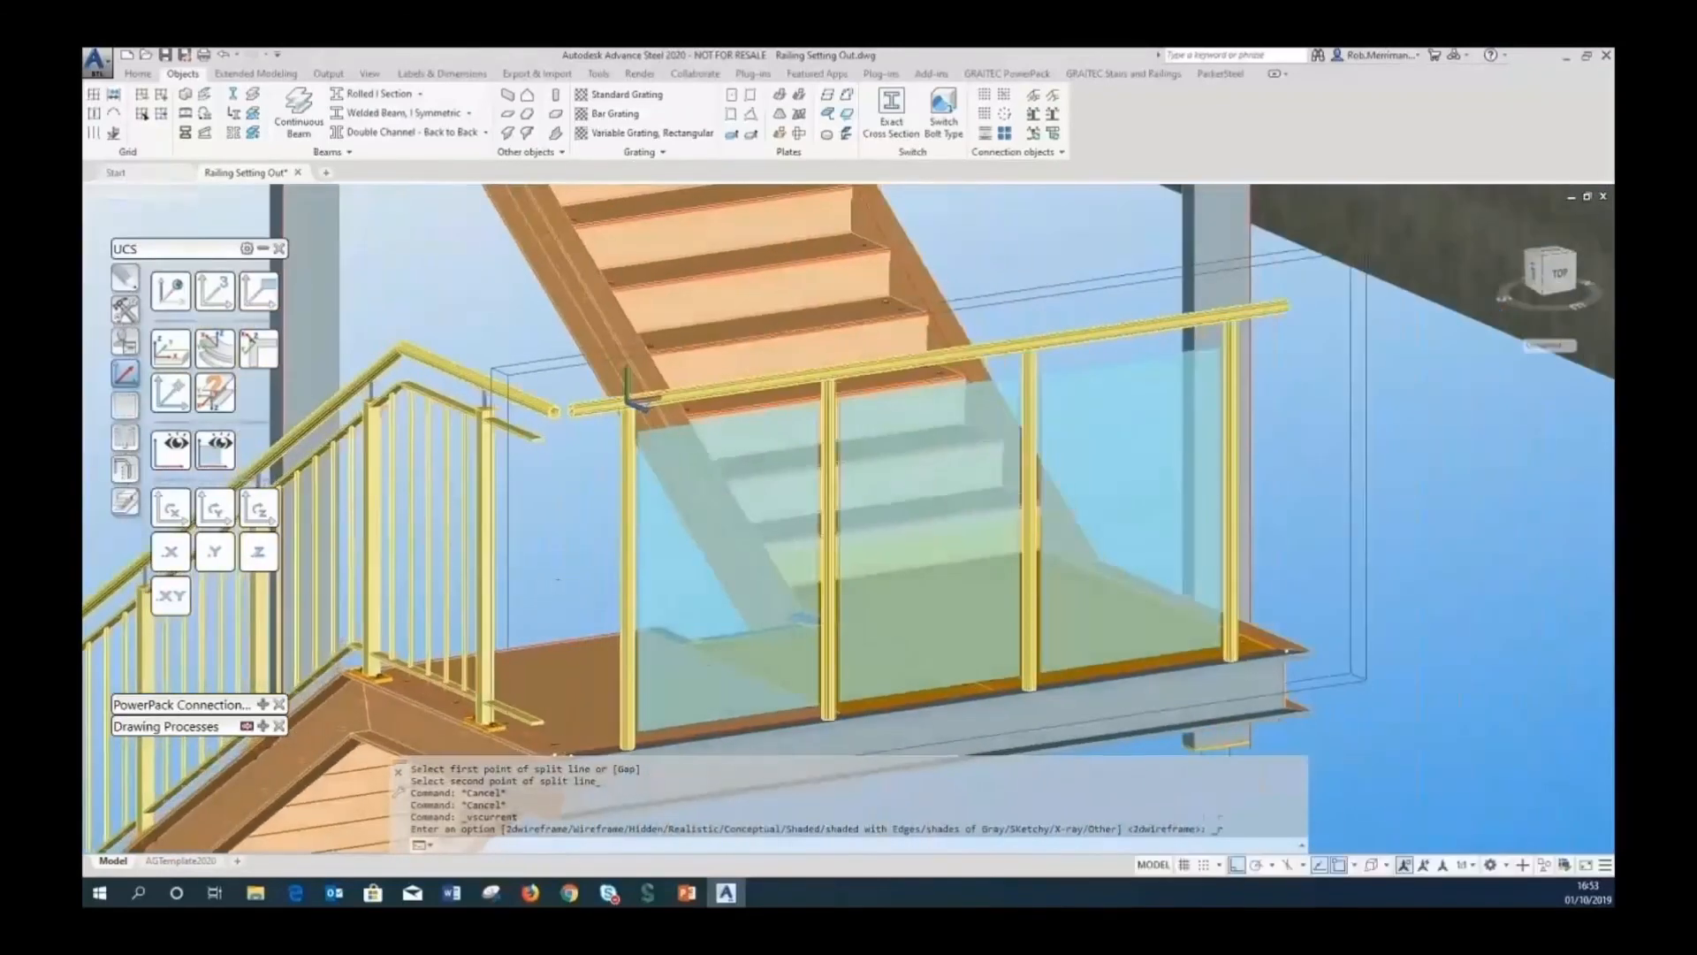
pyautogui.click(912, 468)
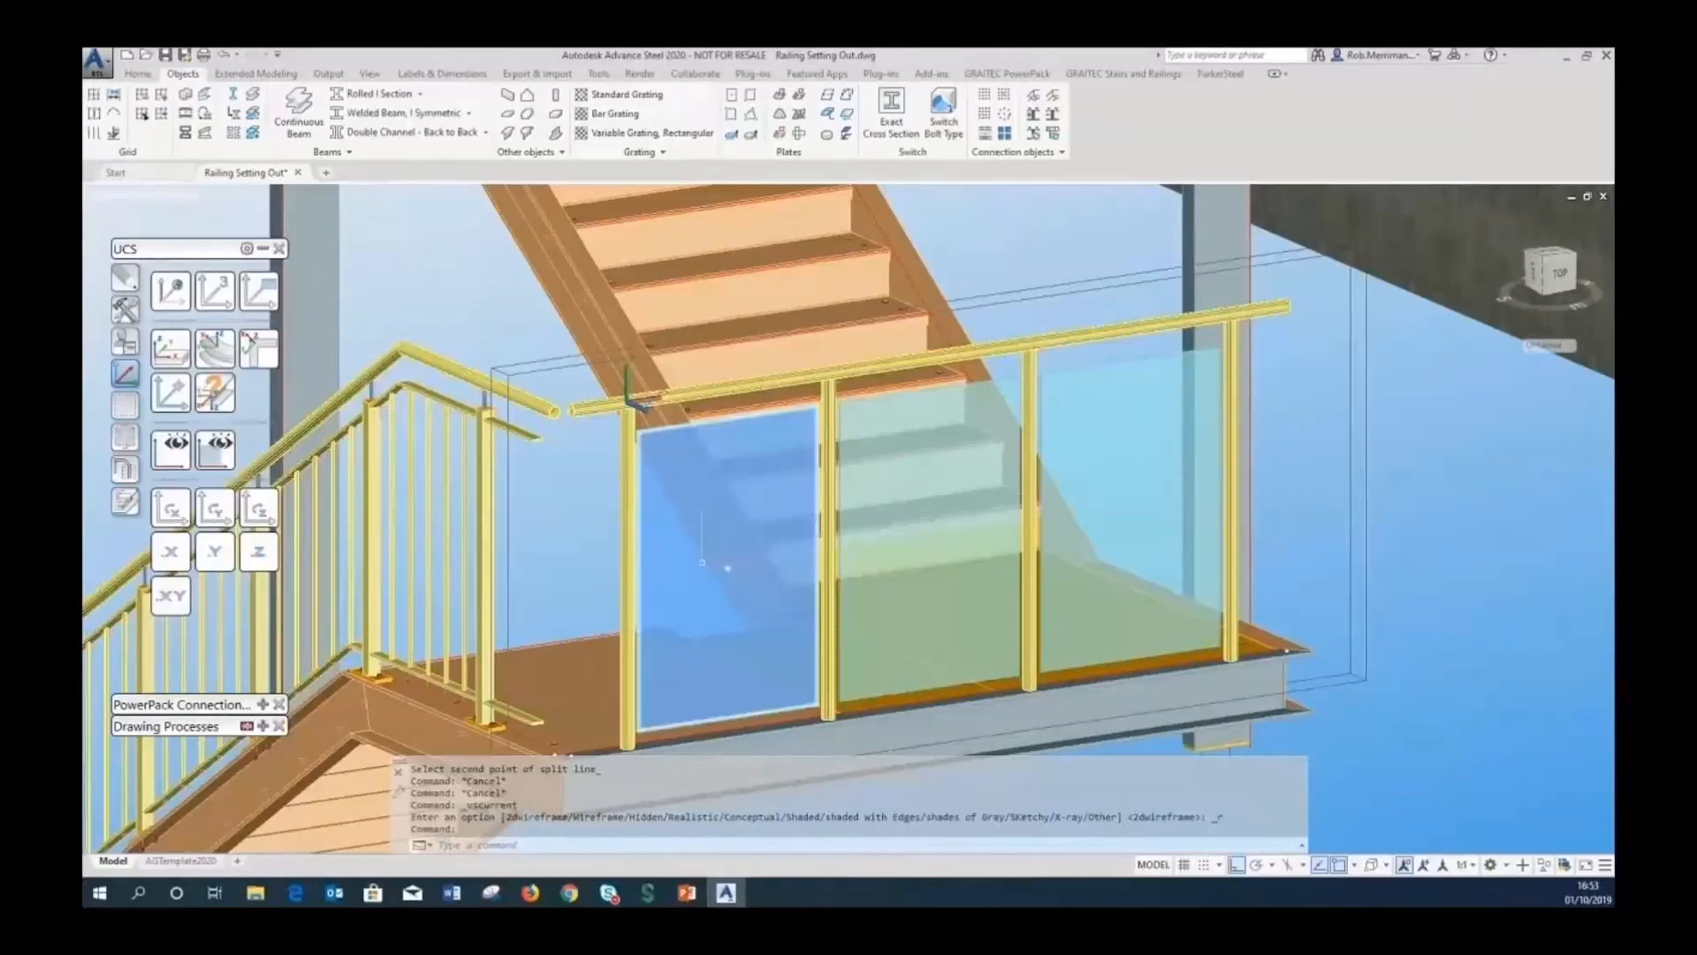
pyautogui.click(174, 293)
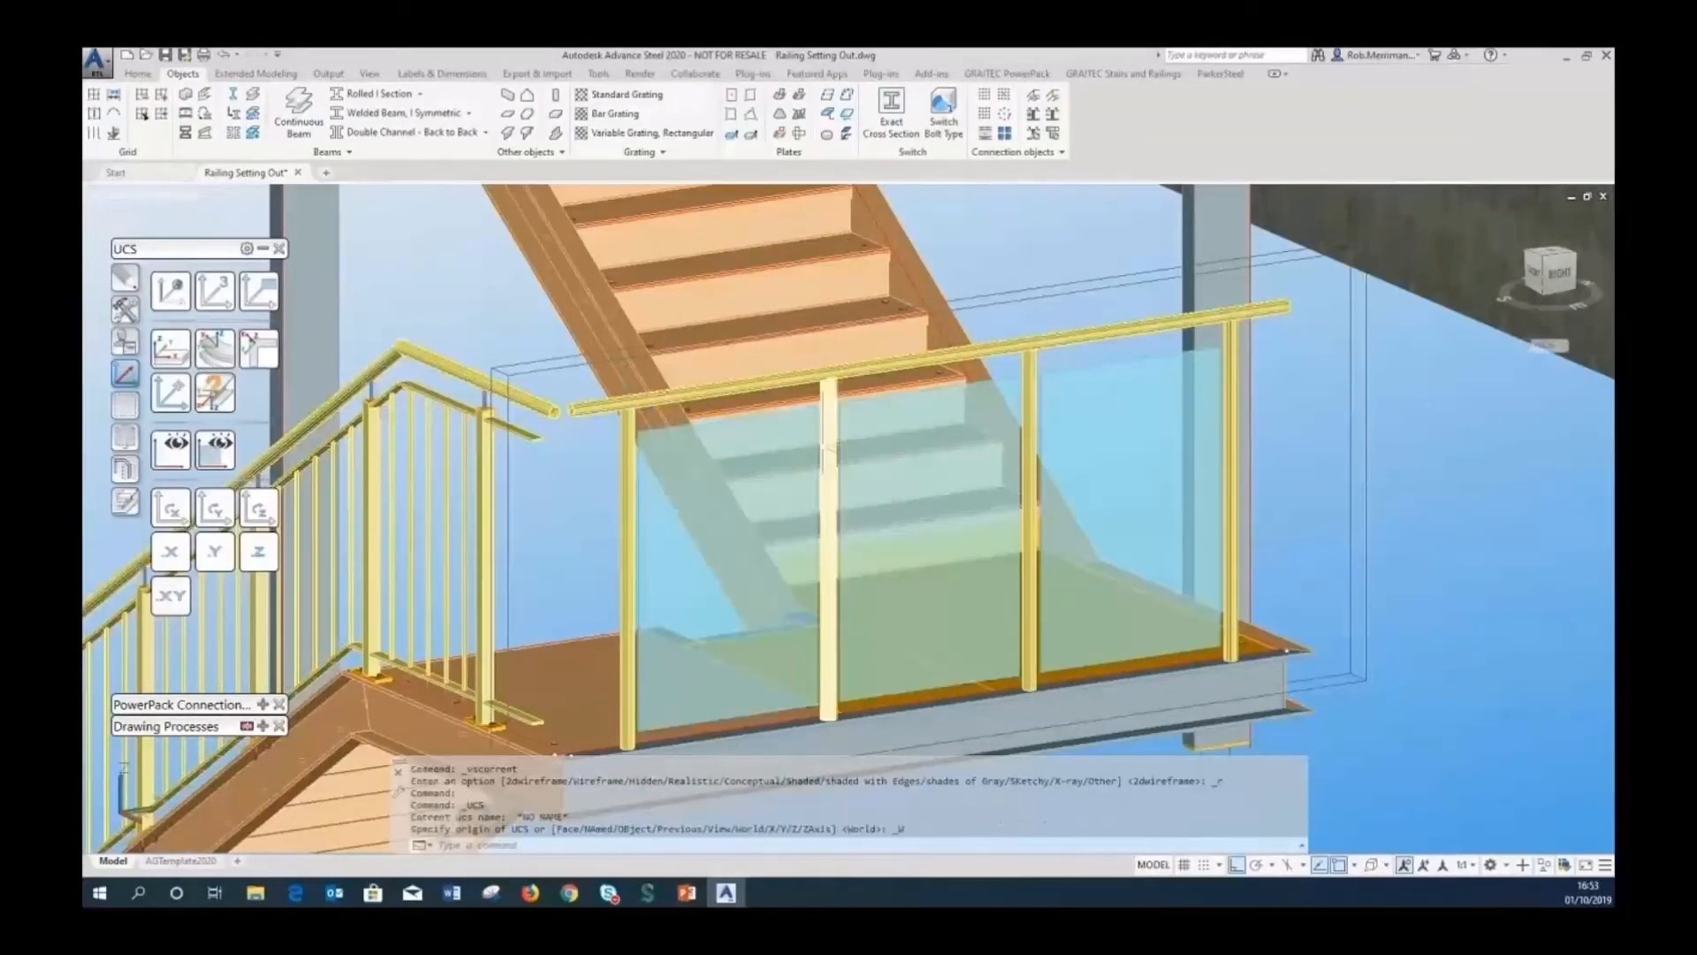
# Insert the Ø42.4 CHS Double Glass Lug template from Balustrade.dwg on the second landing post and close its properties.
pyautogui.scroll(-2, 708, 533)
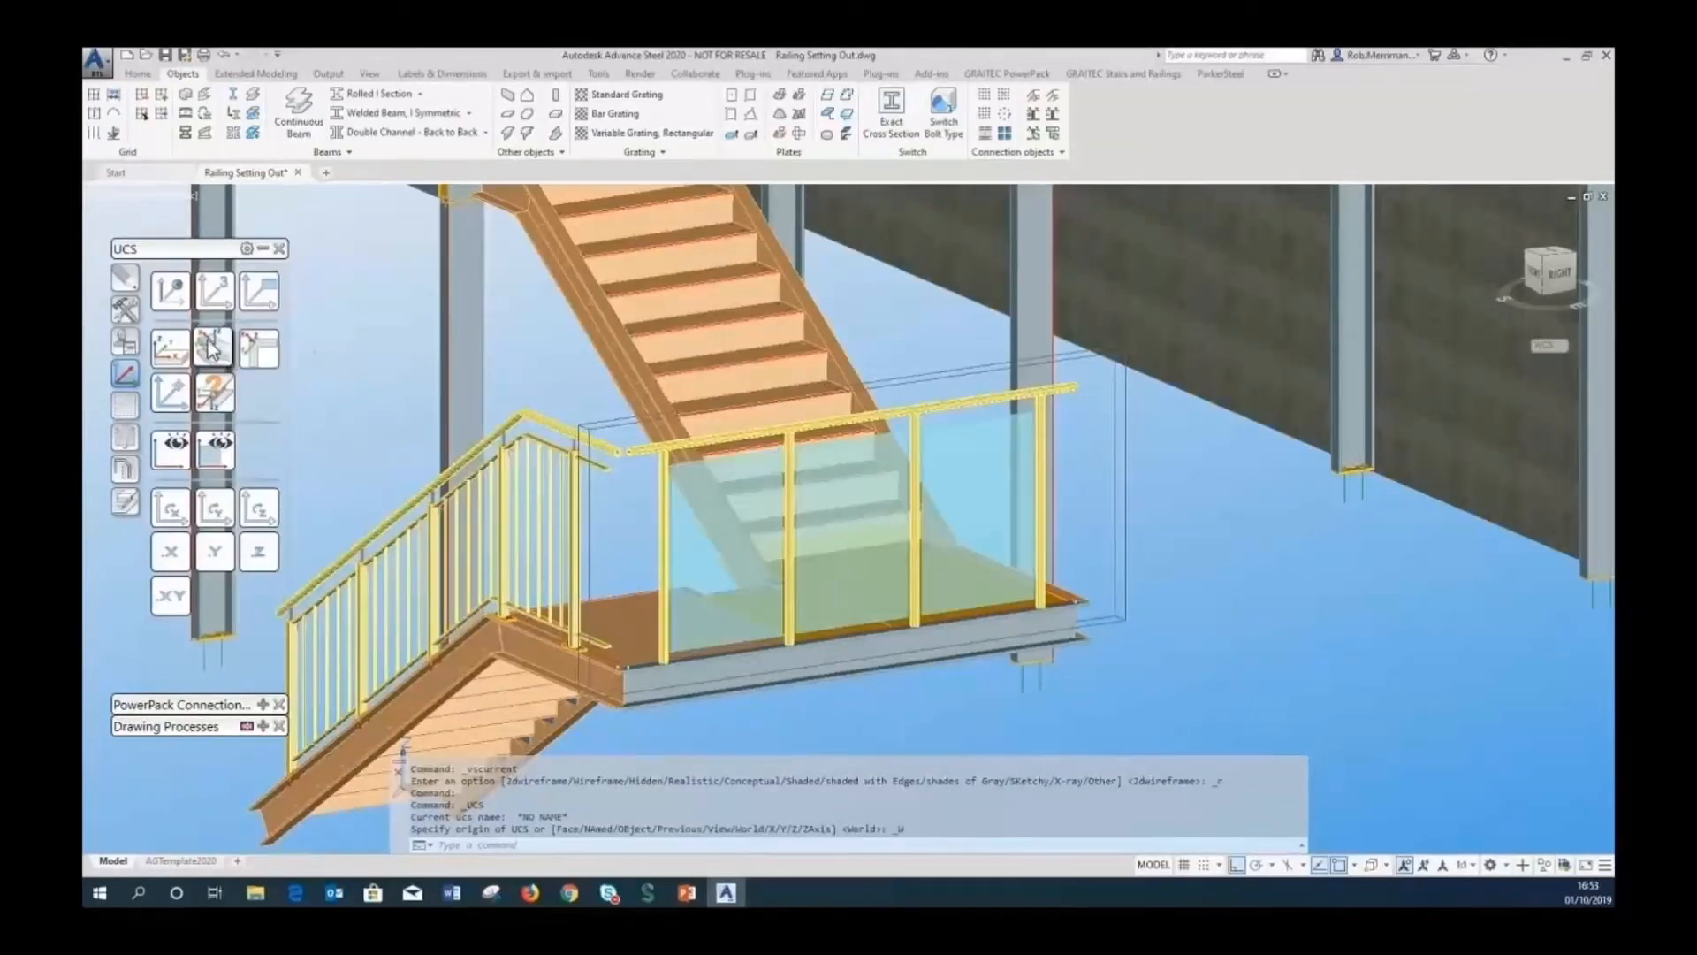
pyautogui.click(133, 349)
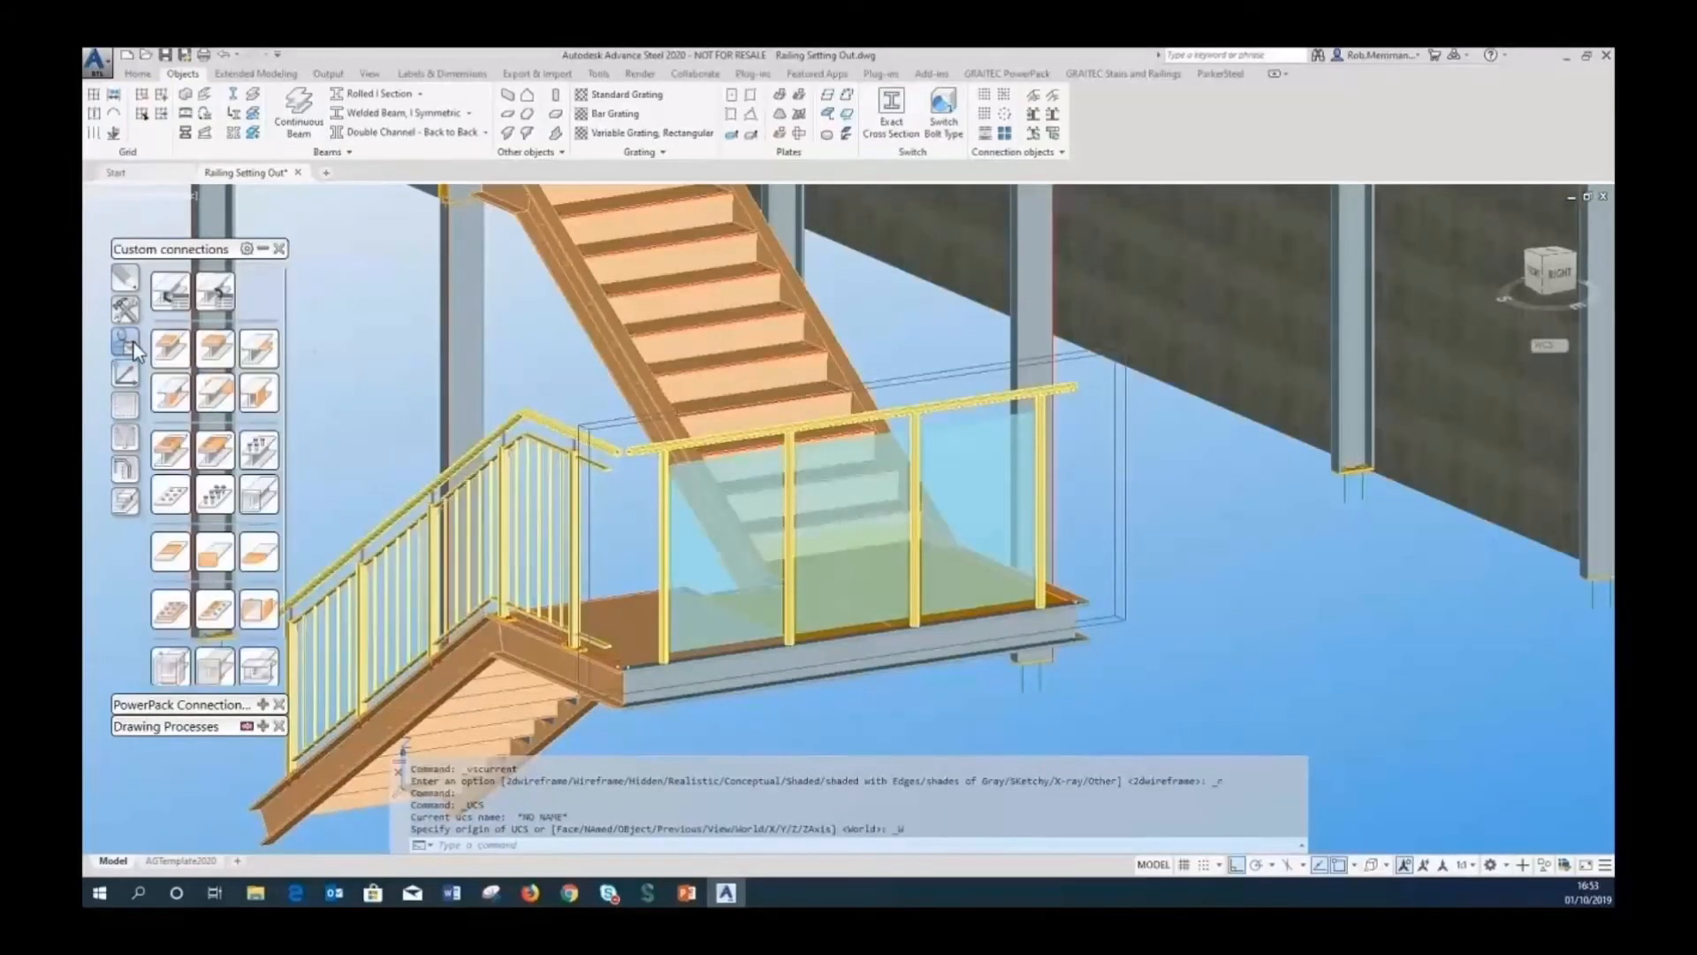
pyautogui.click(213, 296)
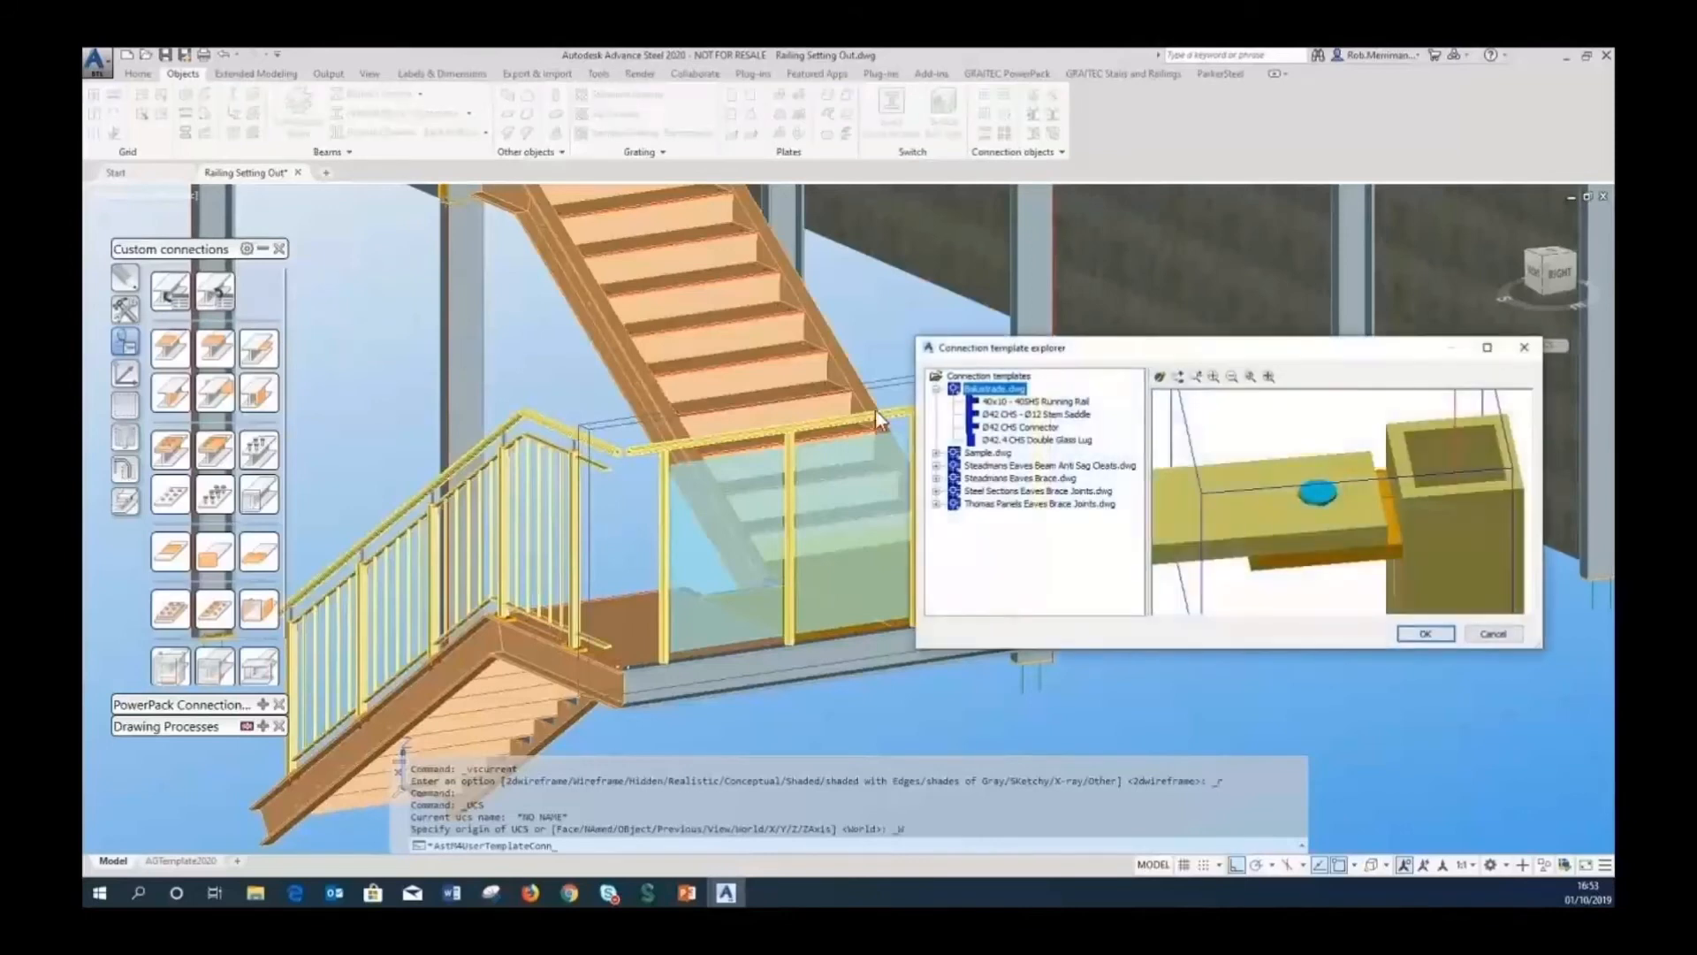
pyautogui.click(1023, 440)
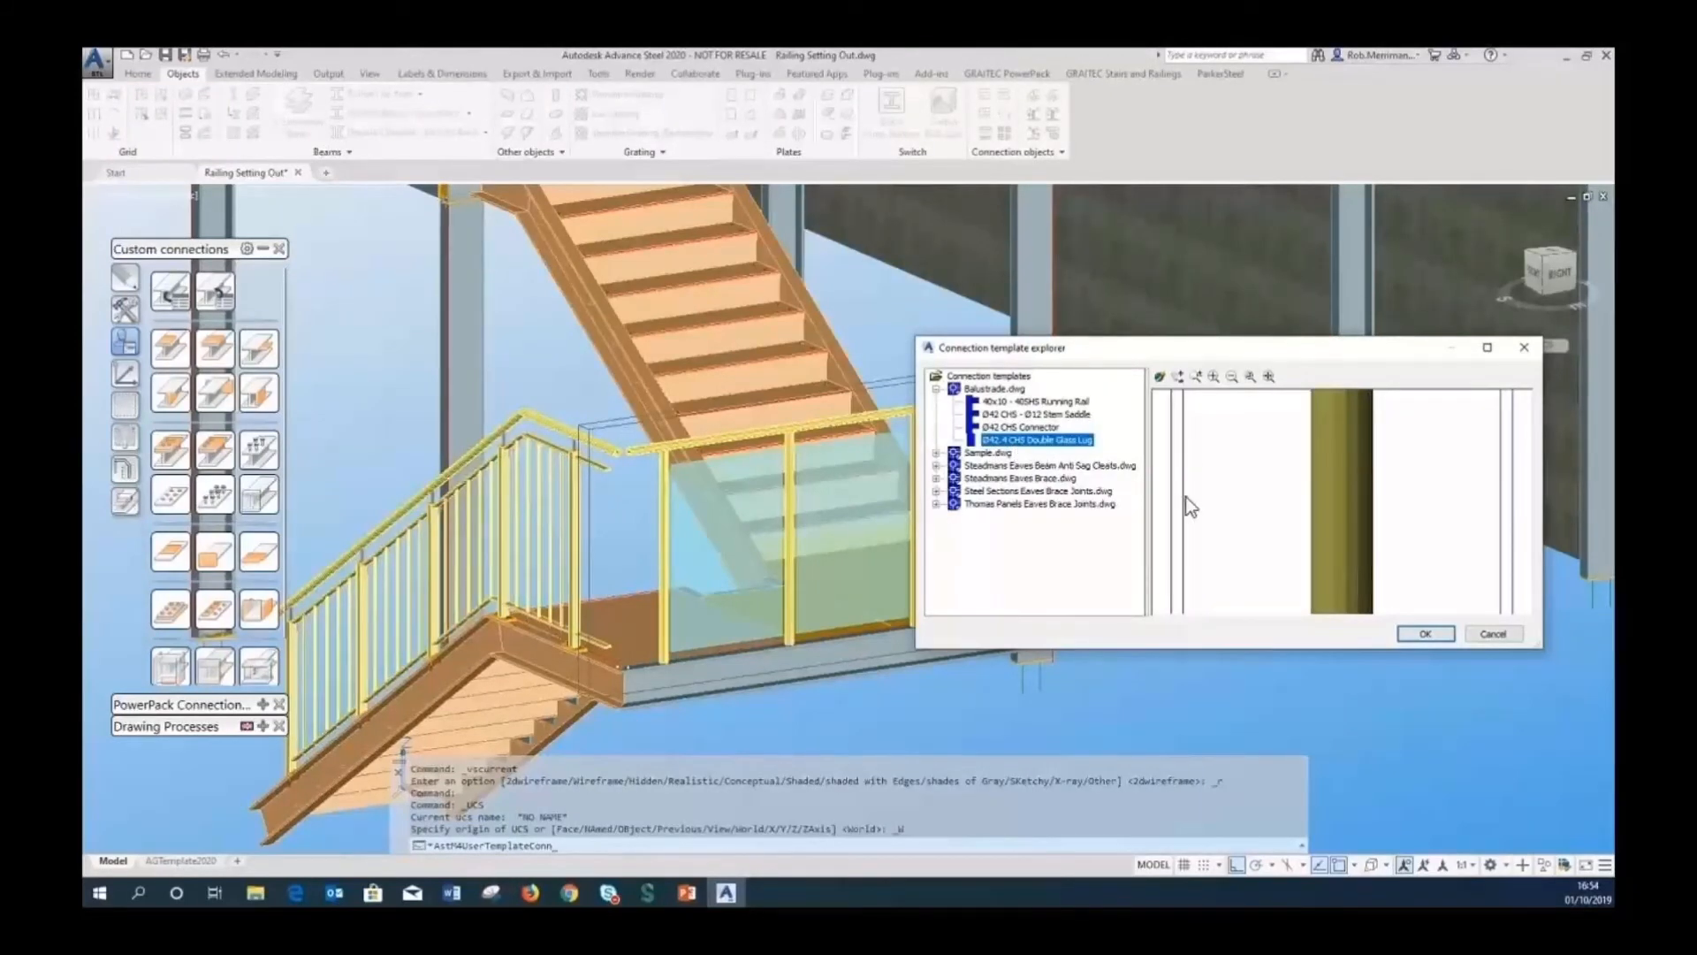
pyautogui.click(1424, 631)
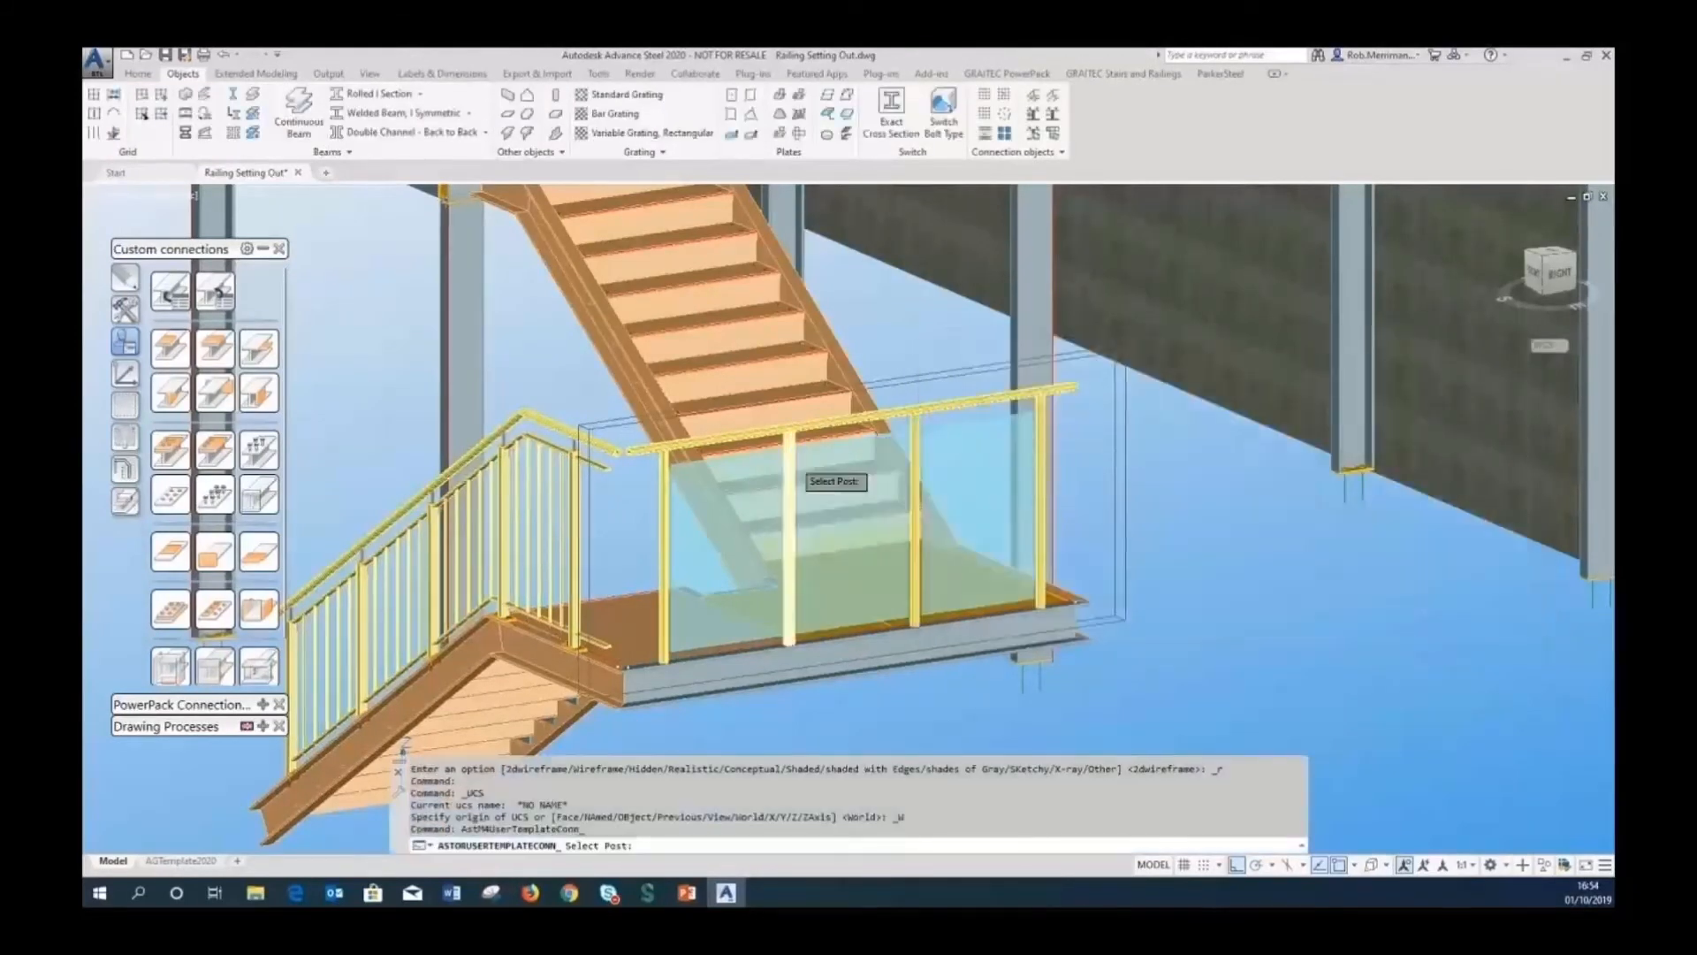
pyautogui.click(789, 464)
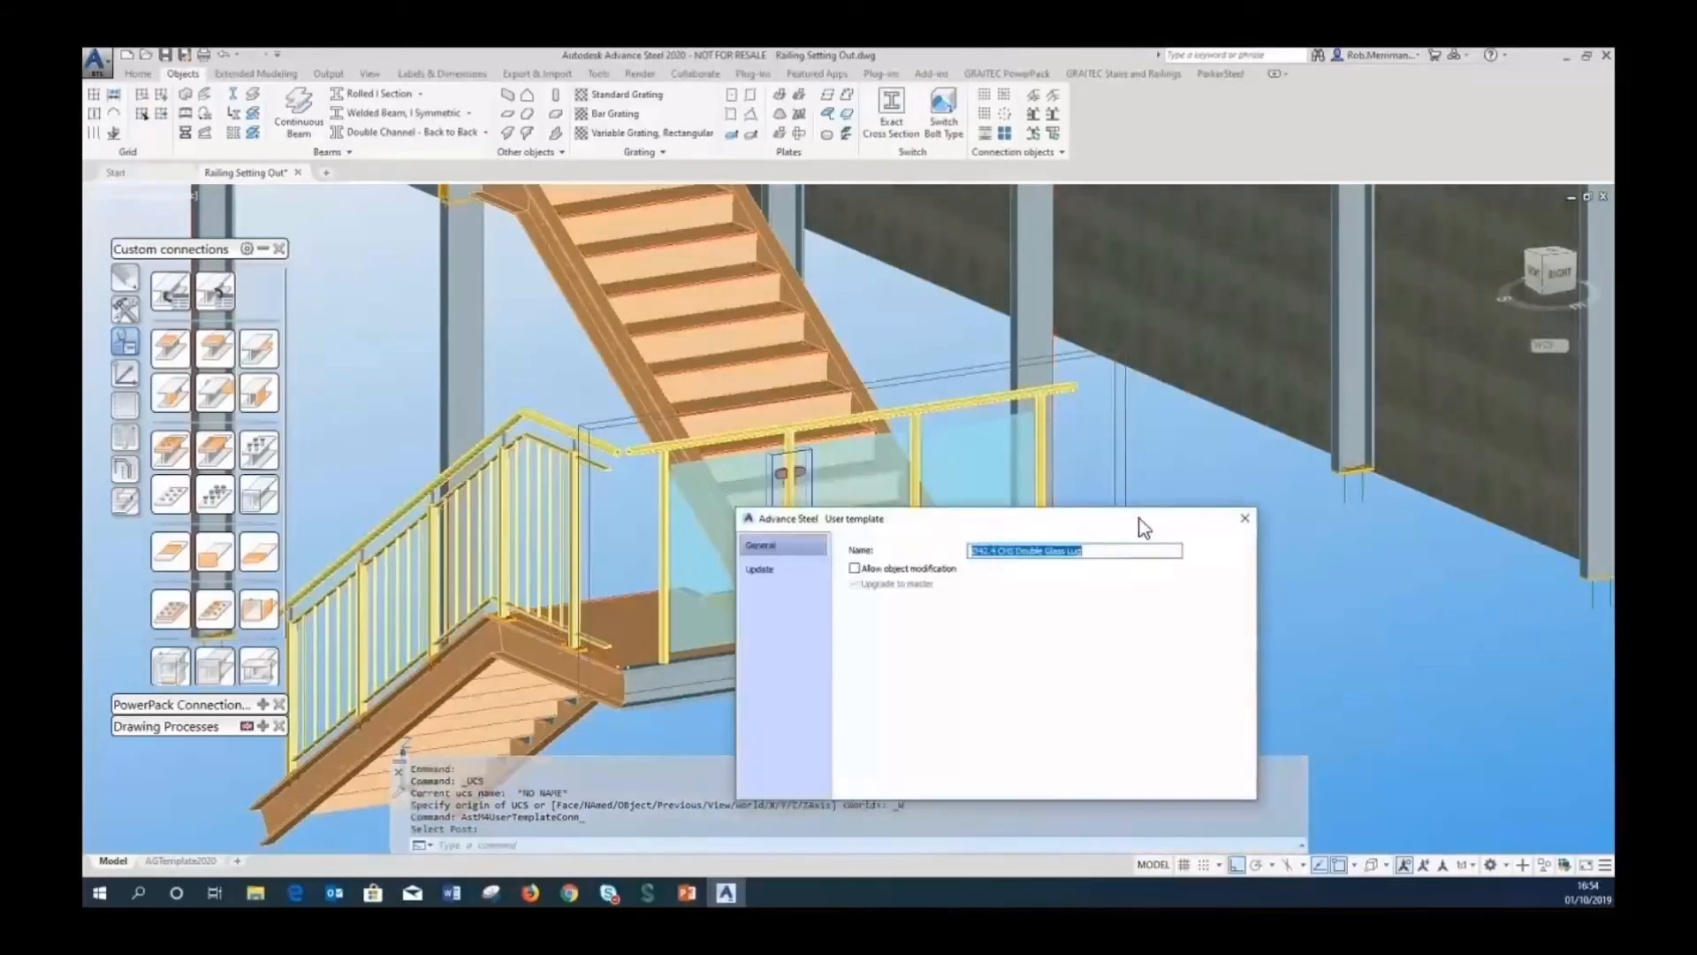
pyautogui.click(1243, 520)
# Switch the view to 2D Wireframe and check the naming properties of the glass lug's screw.
pyautogui.scroll(6, 774, 487)
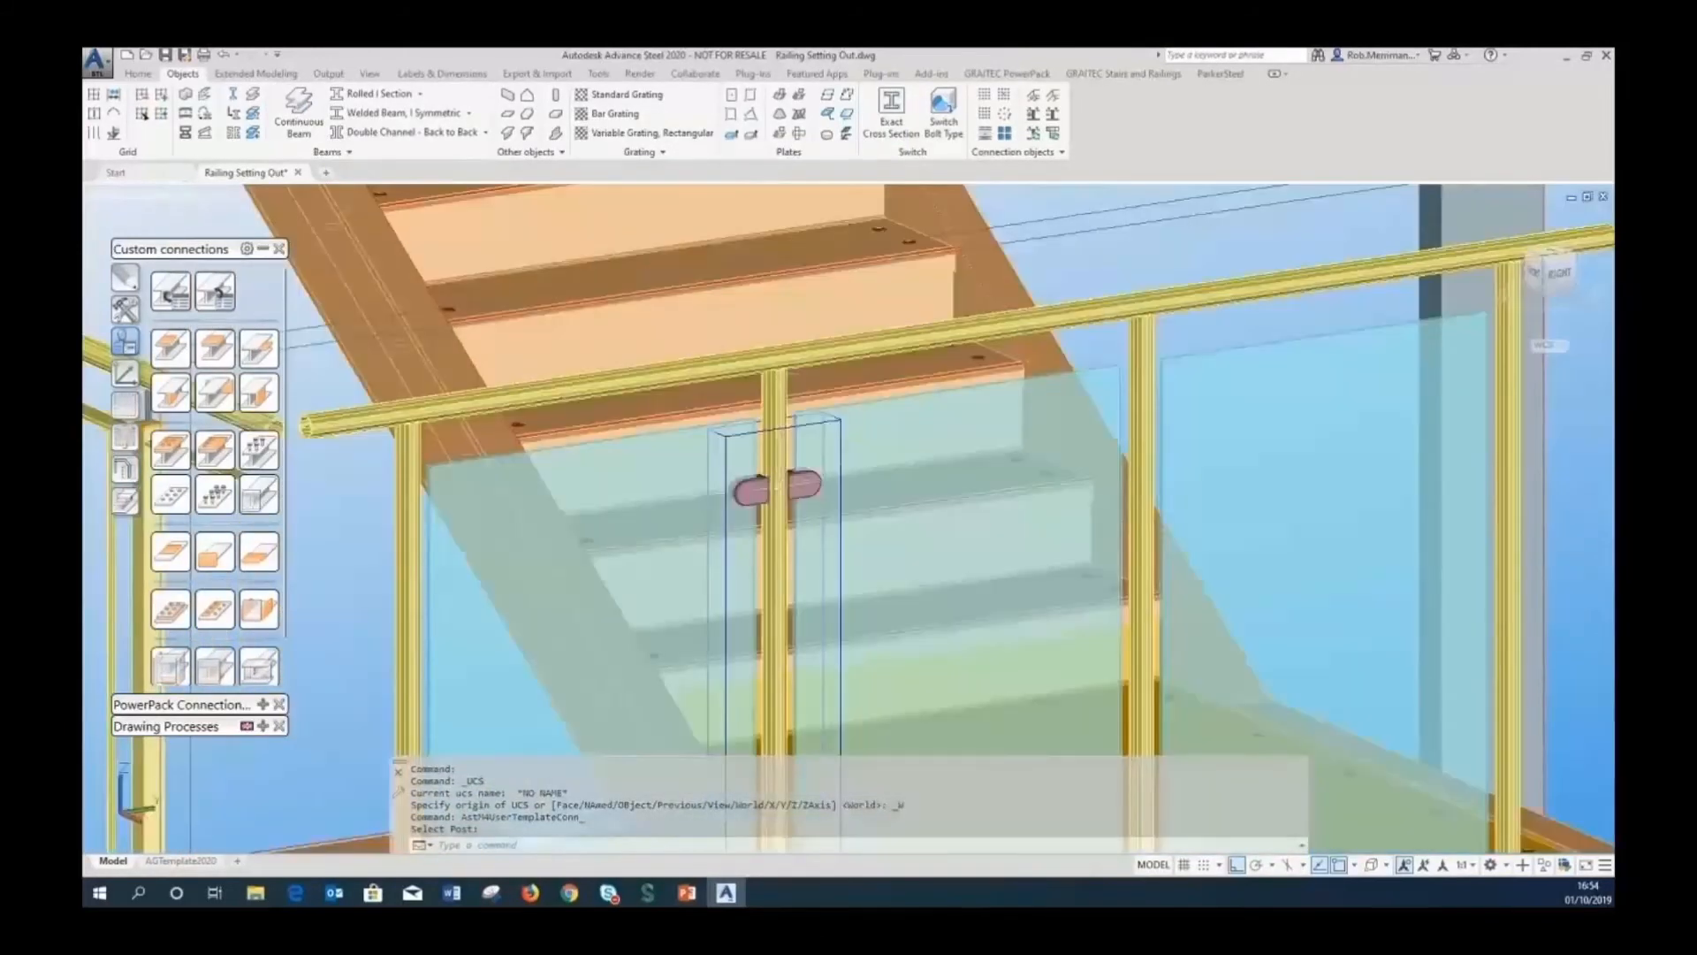
pyautogui.click(183, 200)
pyautogui.click(212, 236)
pyautogui.scroll(5, 583, 437)
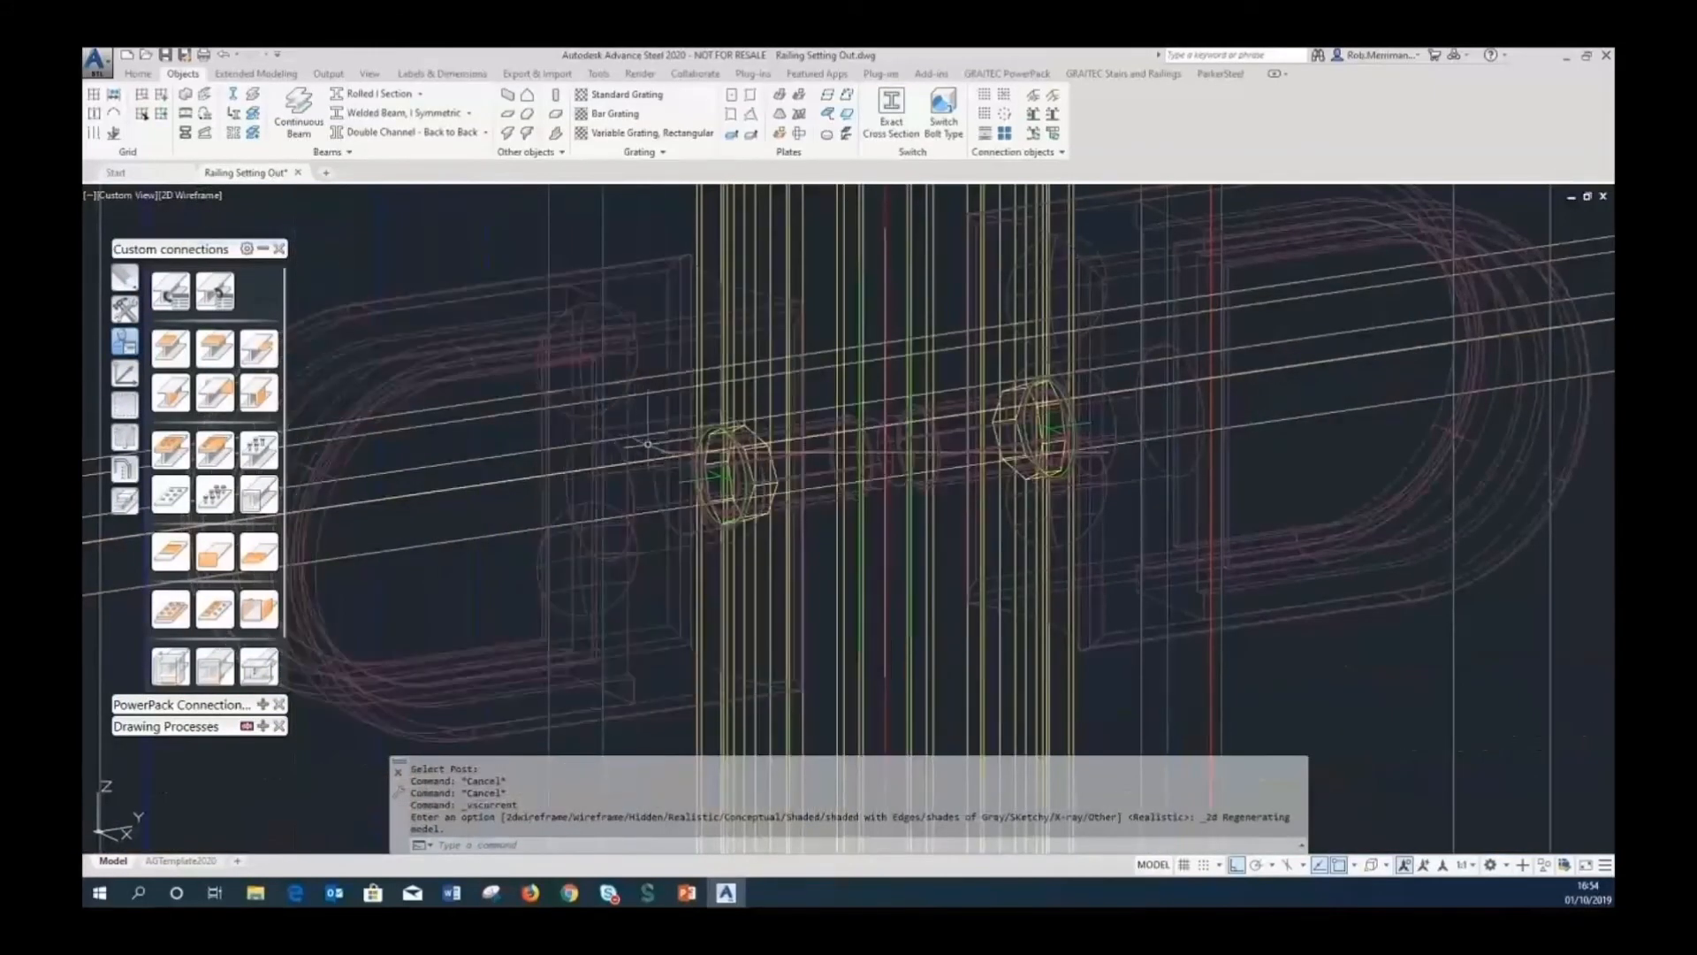
pyautogui.click(656, 447)
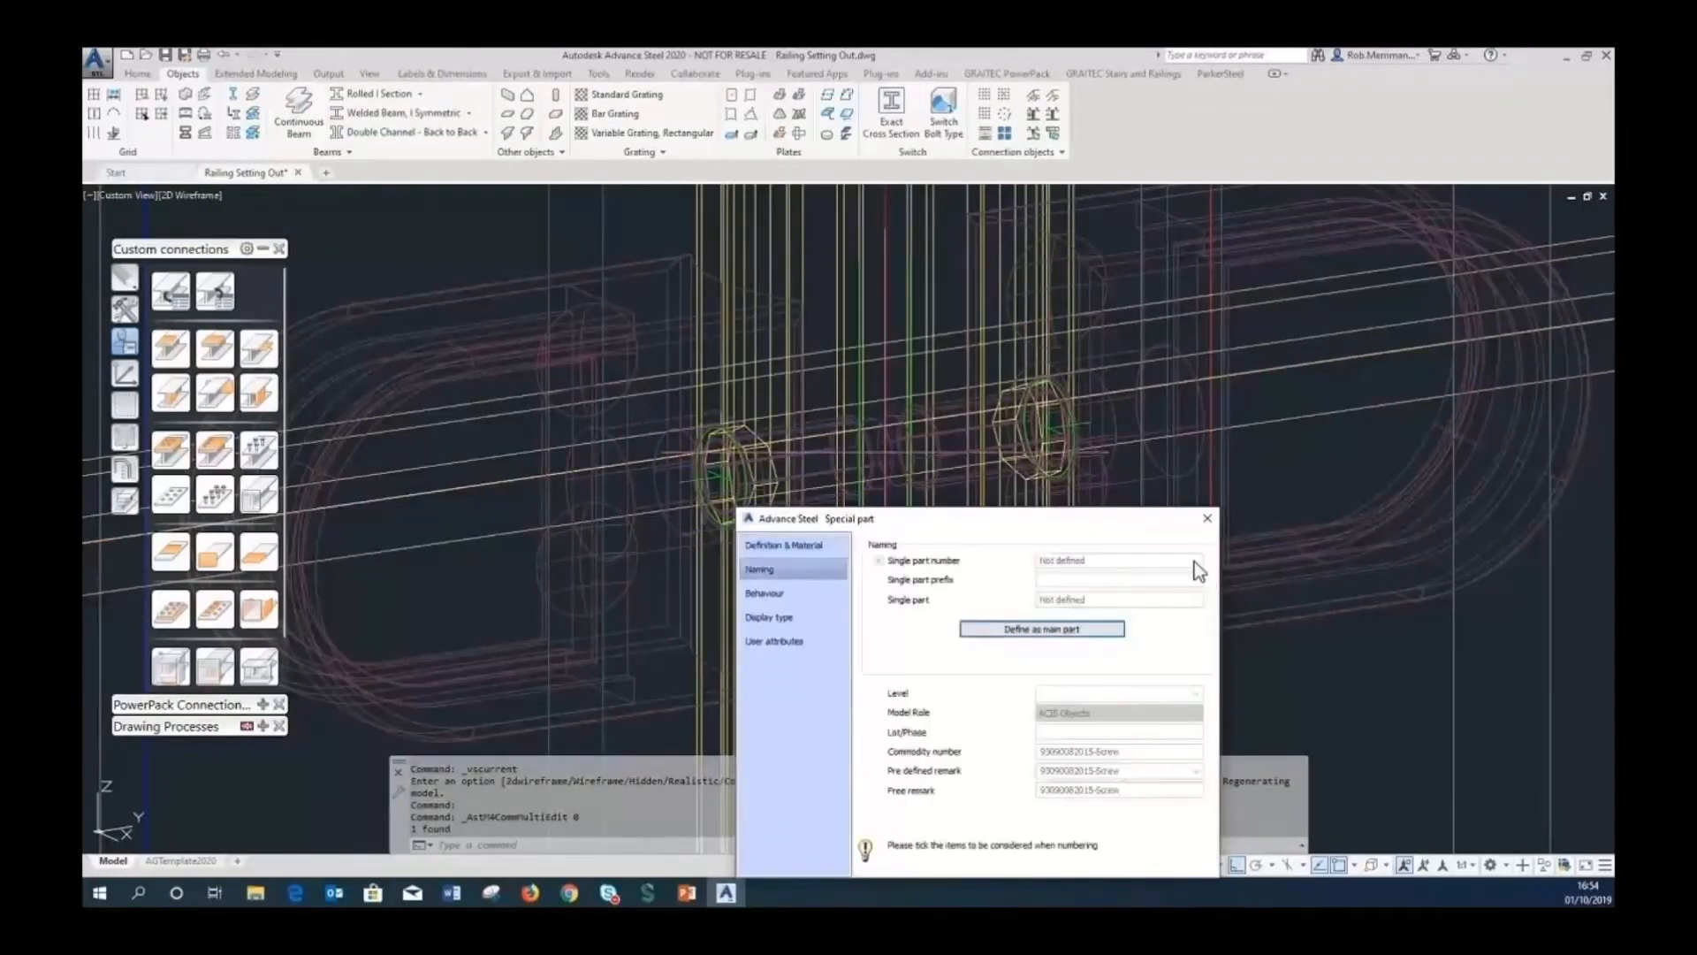
pyautogui.click(1206, 520)
# Check the properties of the lug fixing's rivet nut and of its hole pattern in the post.
pyautogui.scroll(6, 759, 423)
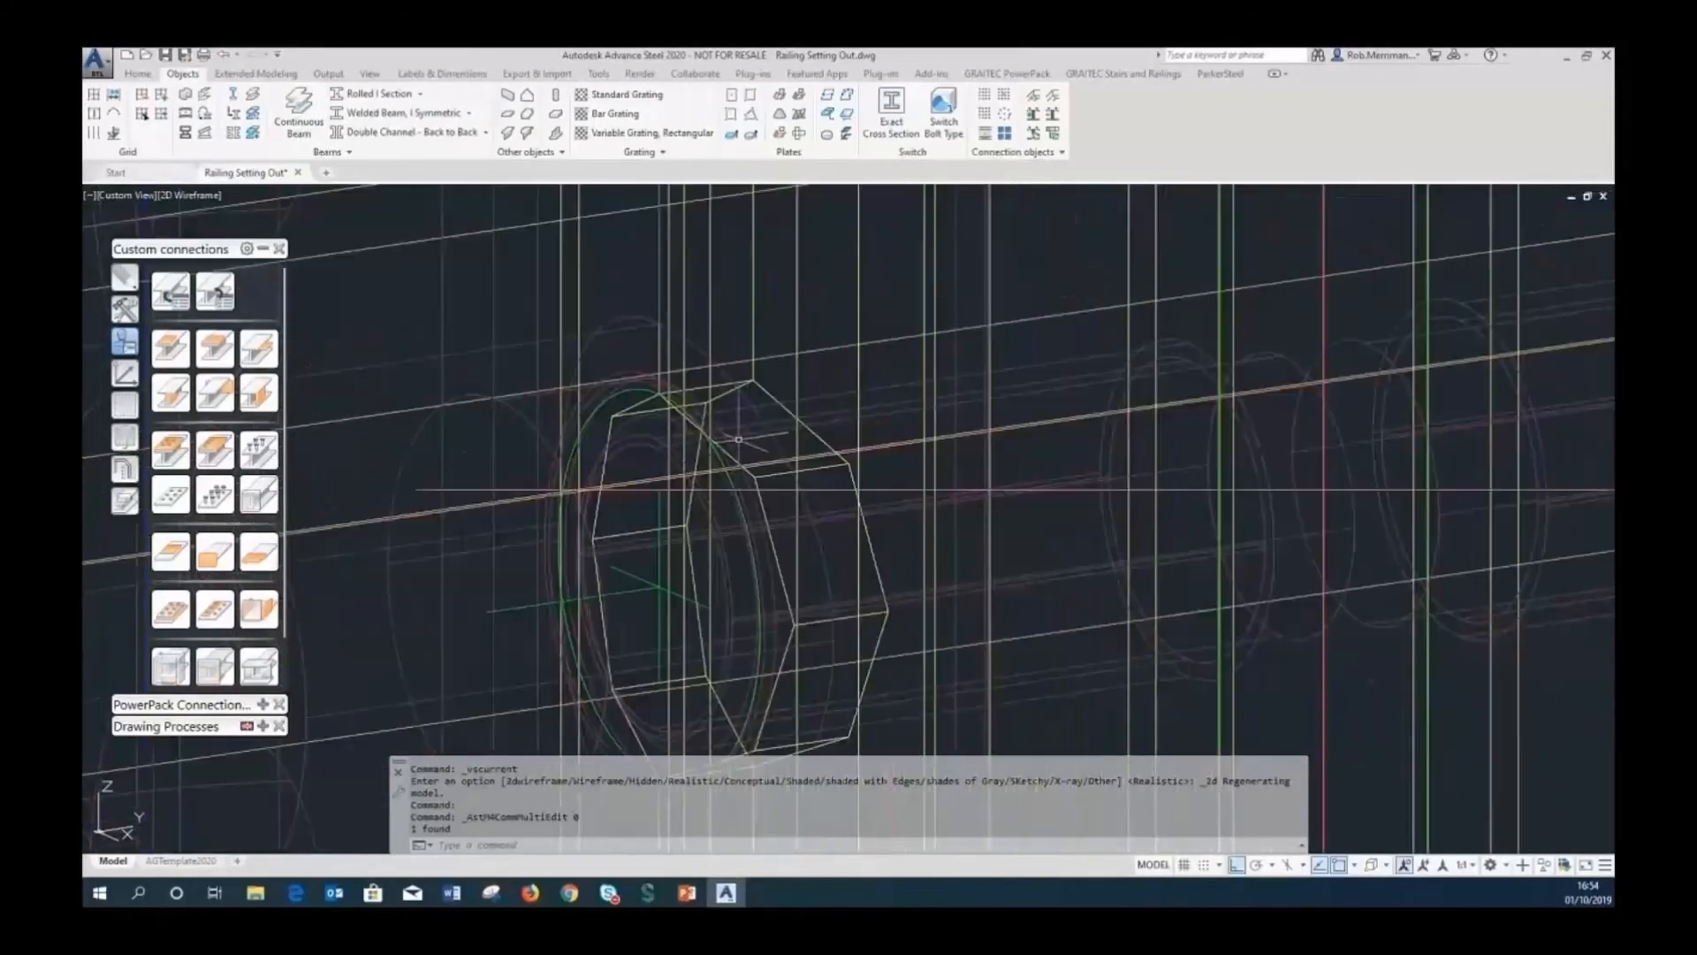
pyautogui.doubleClick(759, 423)
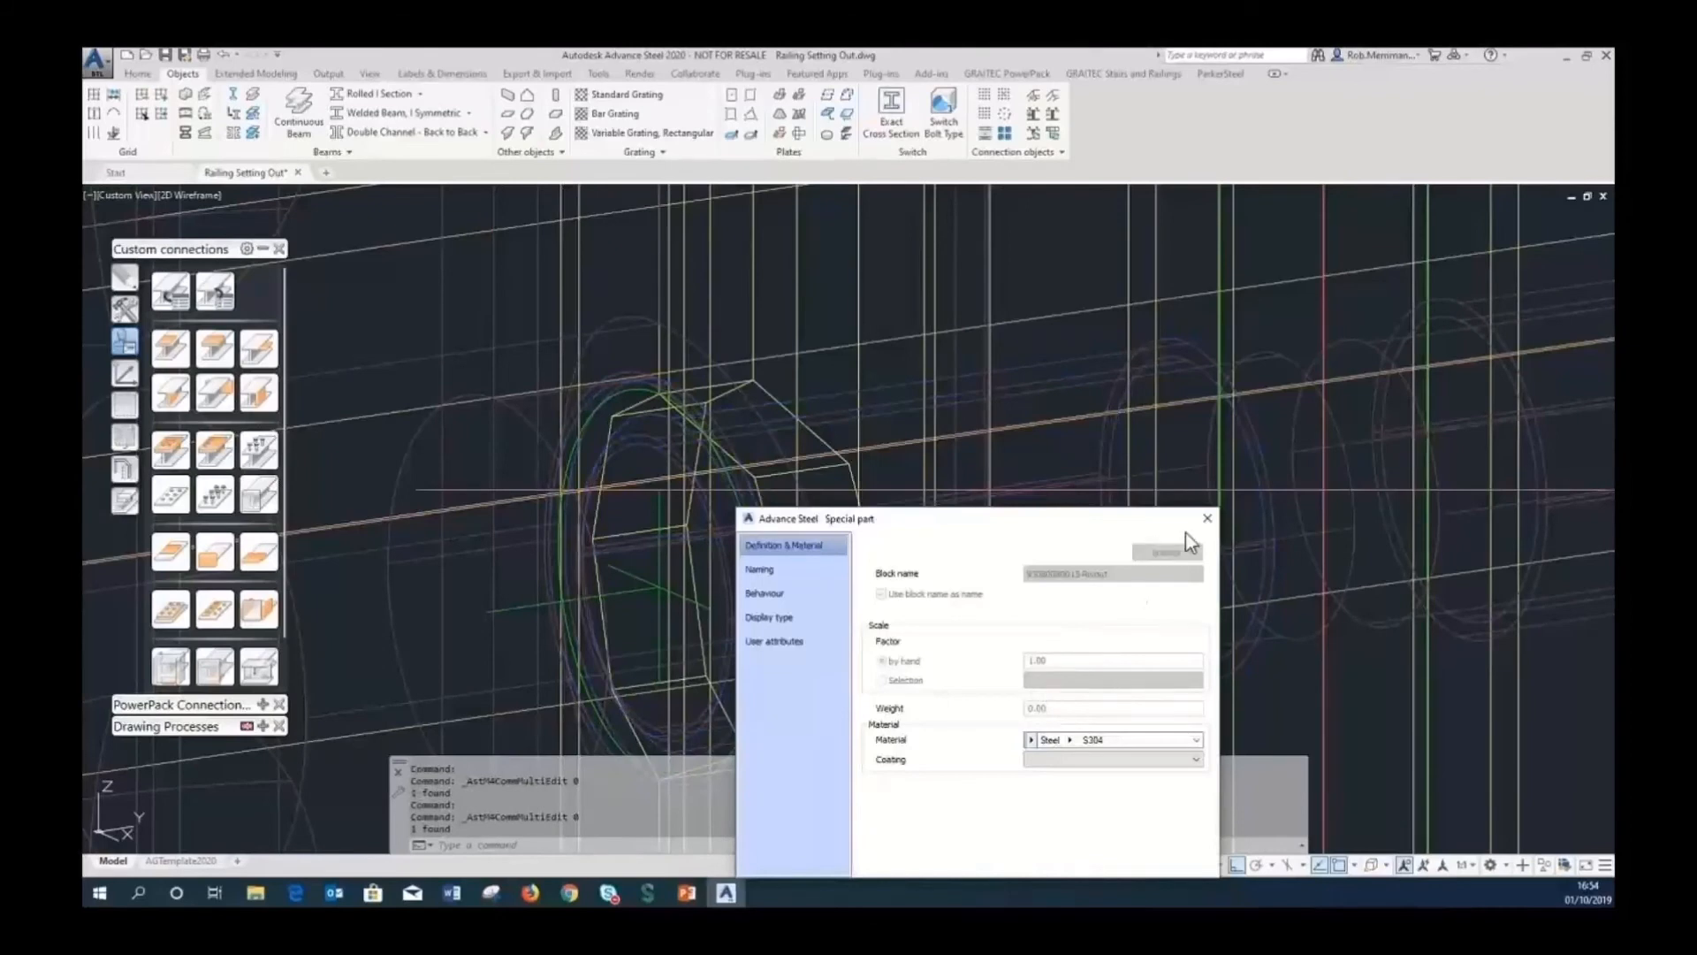
pyautogui.click(1208, 519)
pyautogui.scroll(-5, 947, 411)
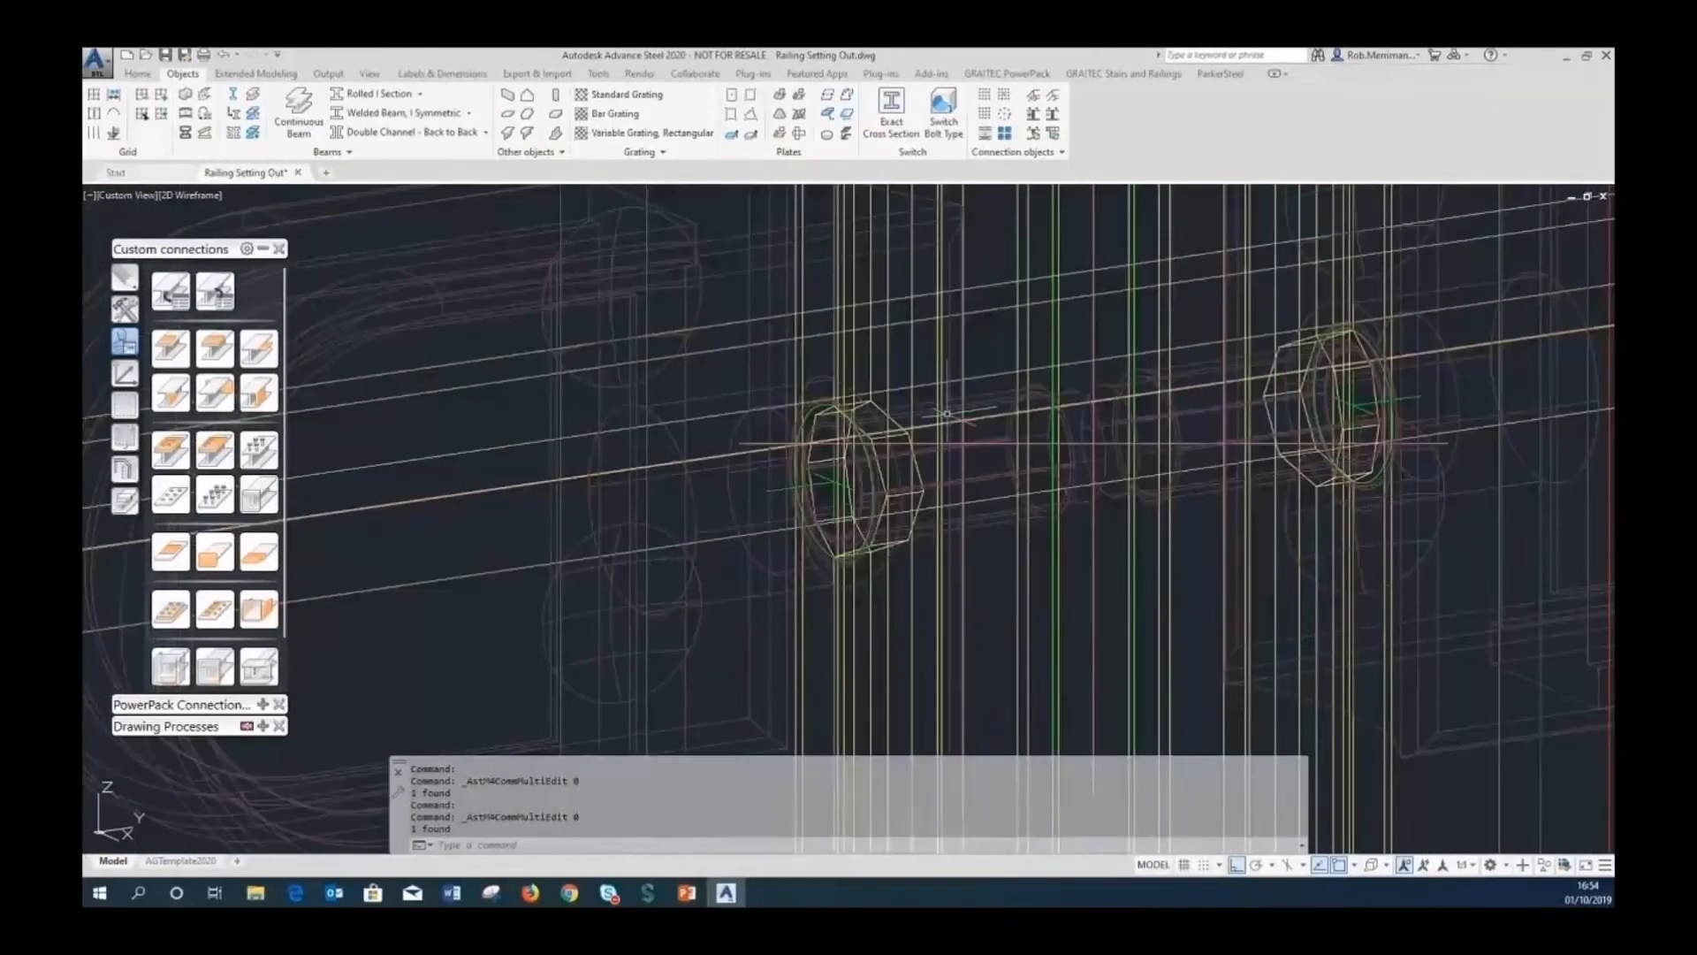
pyautogui.doubleClick(834, 480)
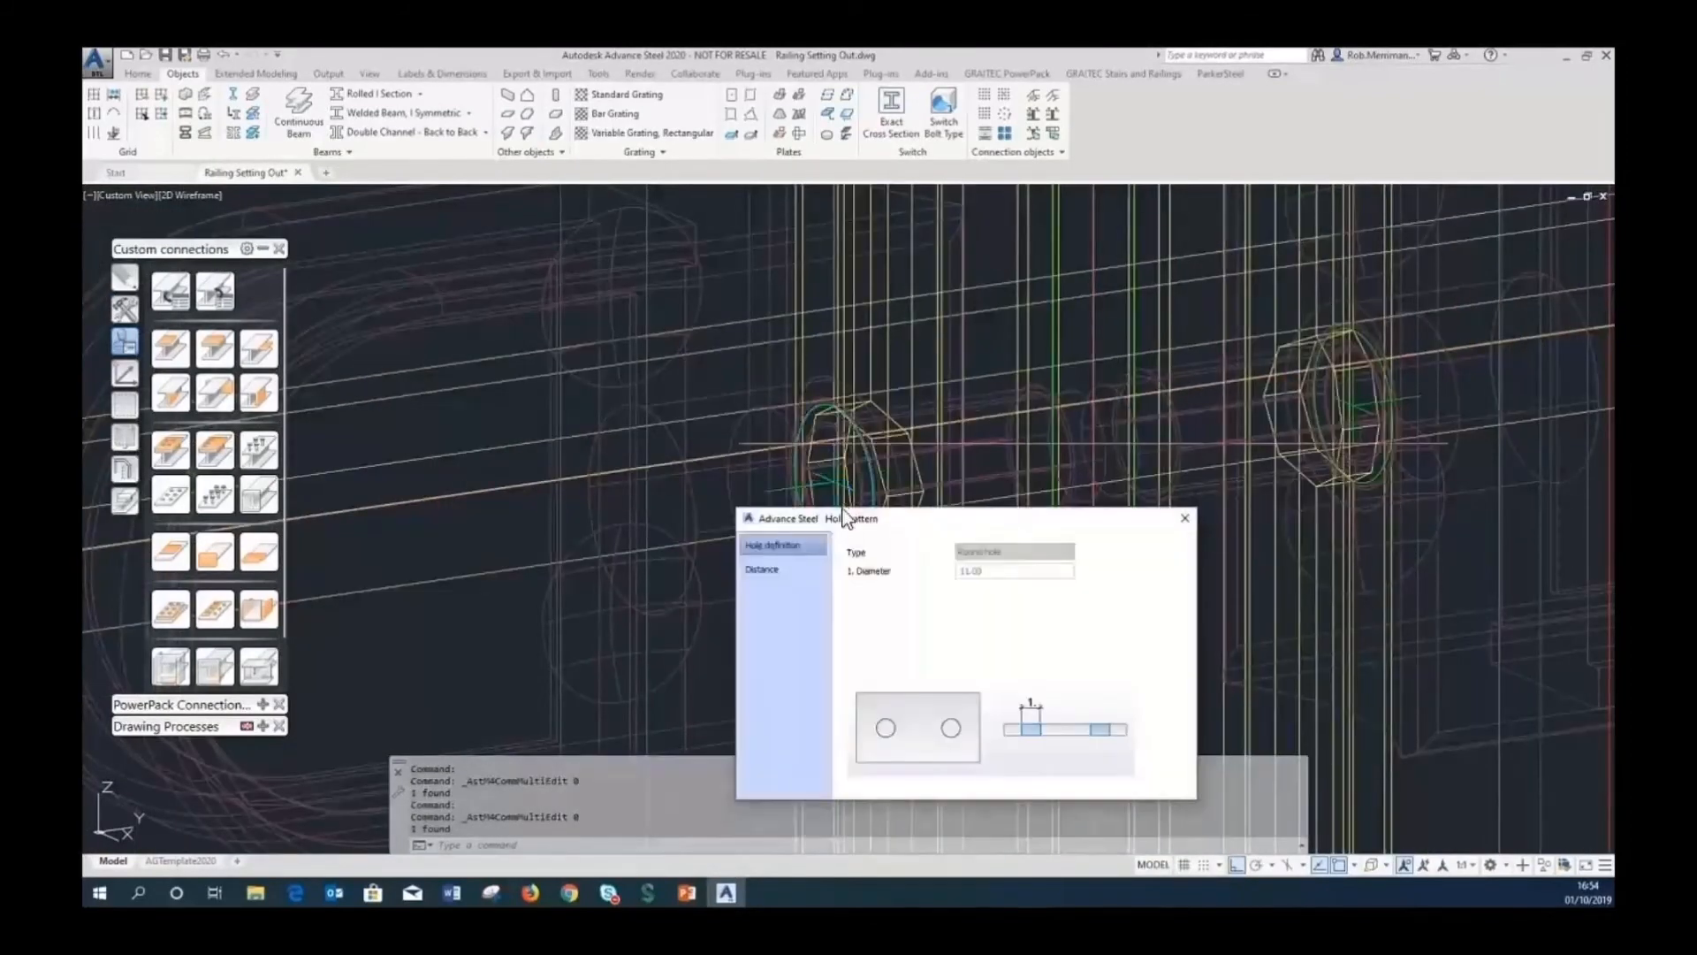
pyautogui.click(1183, 521)
pyautogui.scroll(-8, 968, 433)
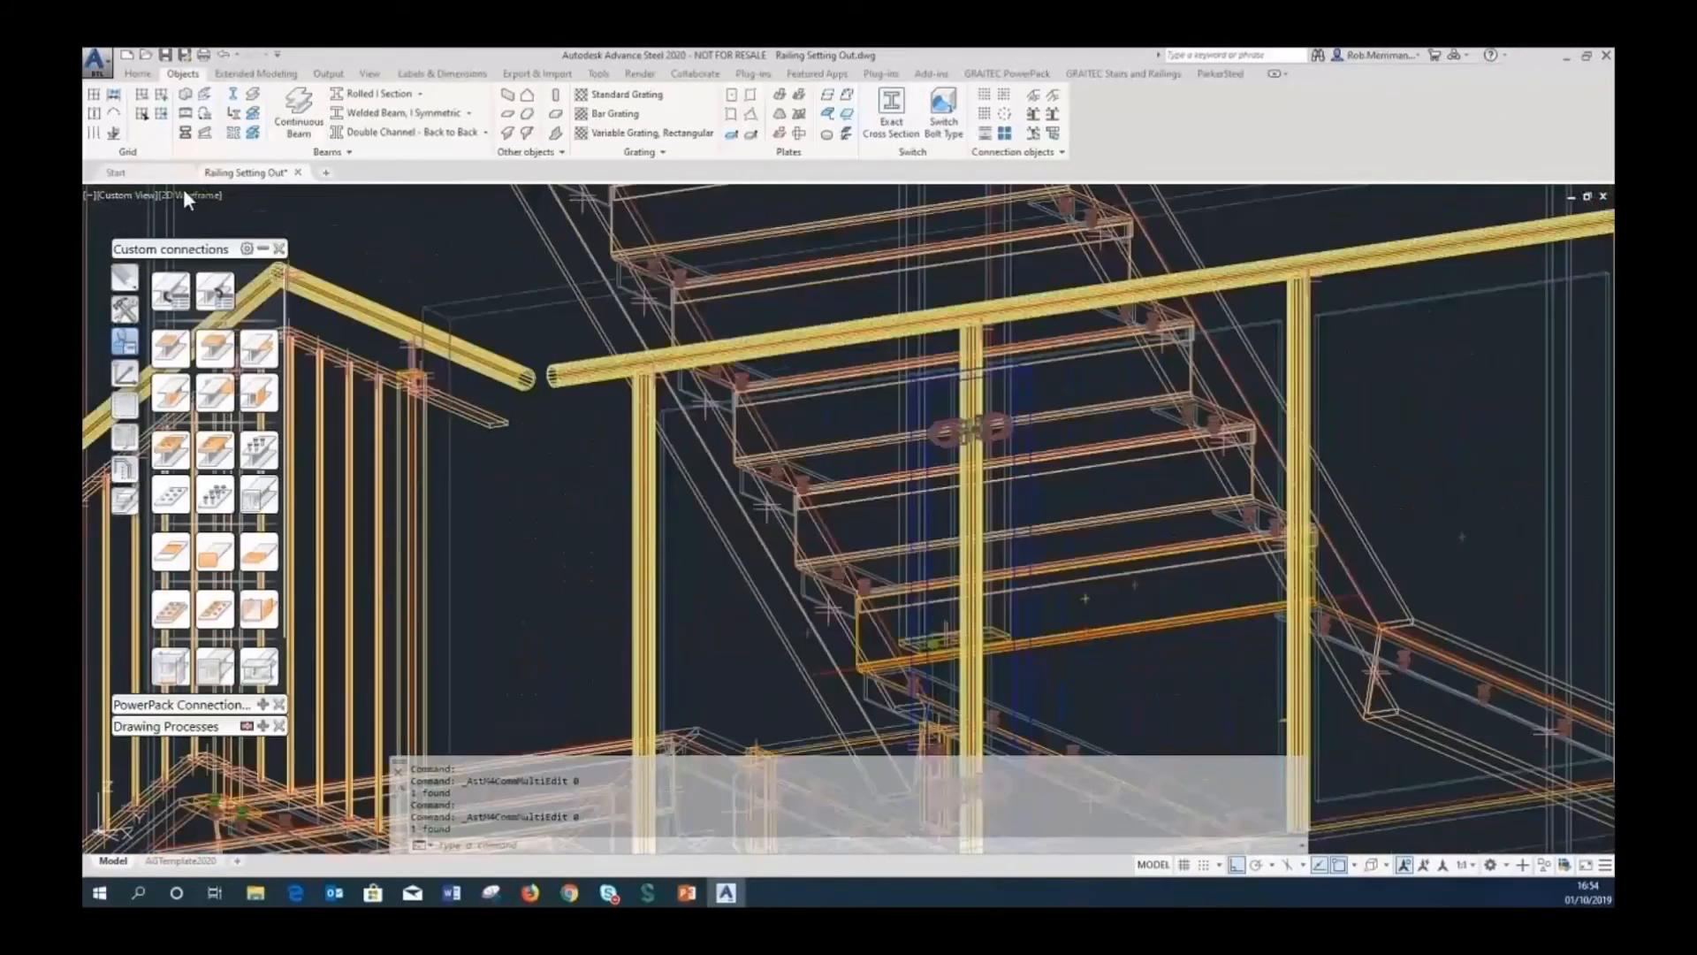
# Return the view to the Realistic visual style with the glazed landing railing in sight.
pyautogui.click(188, 196)
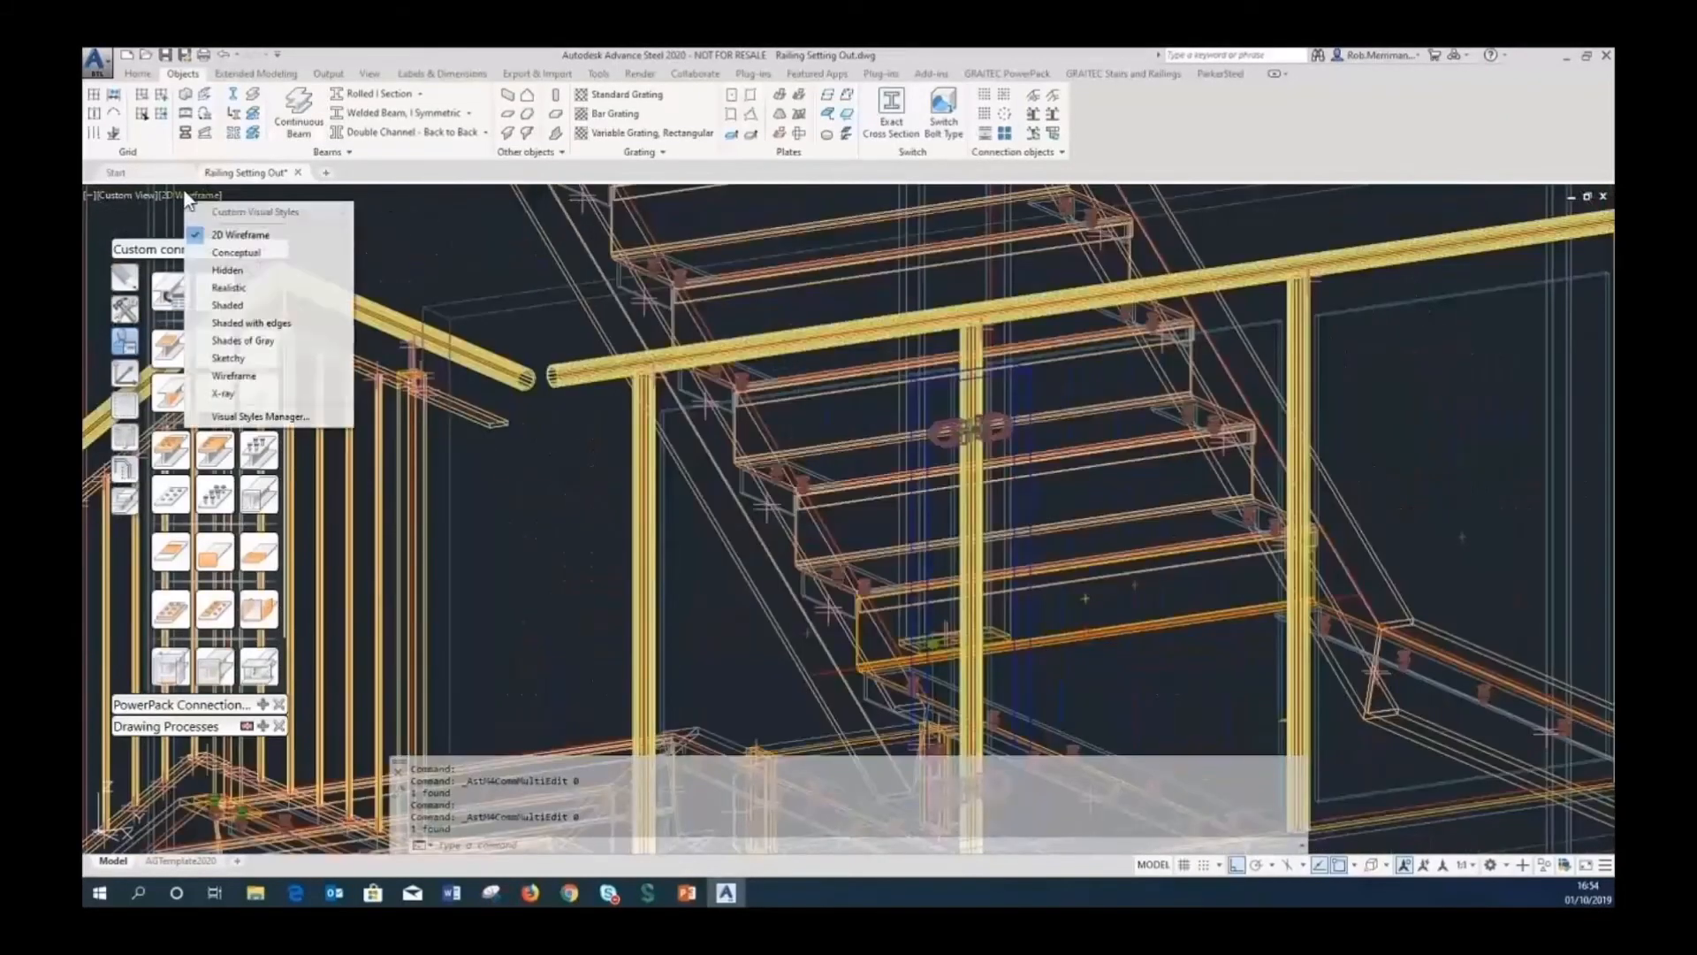
pyautogui.click(227, 289)
pyautogui.scroll(-3, 891, 398)
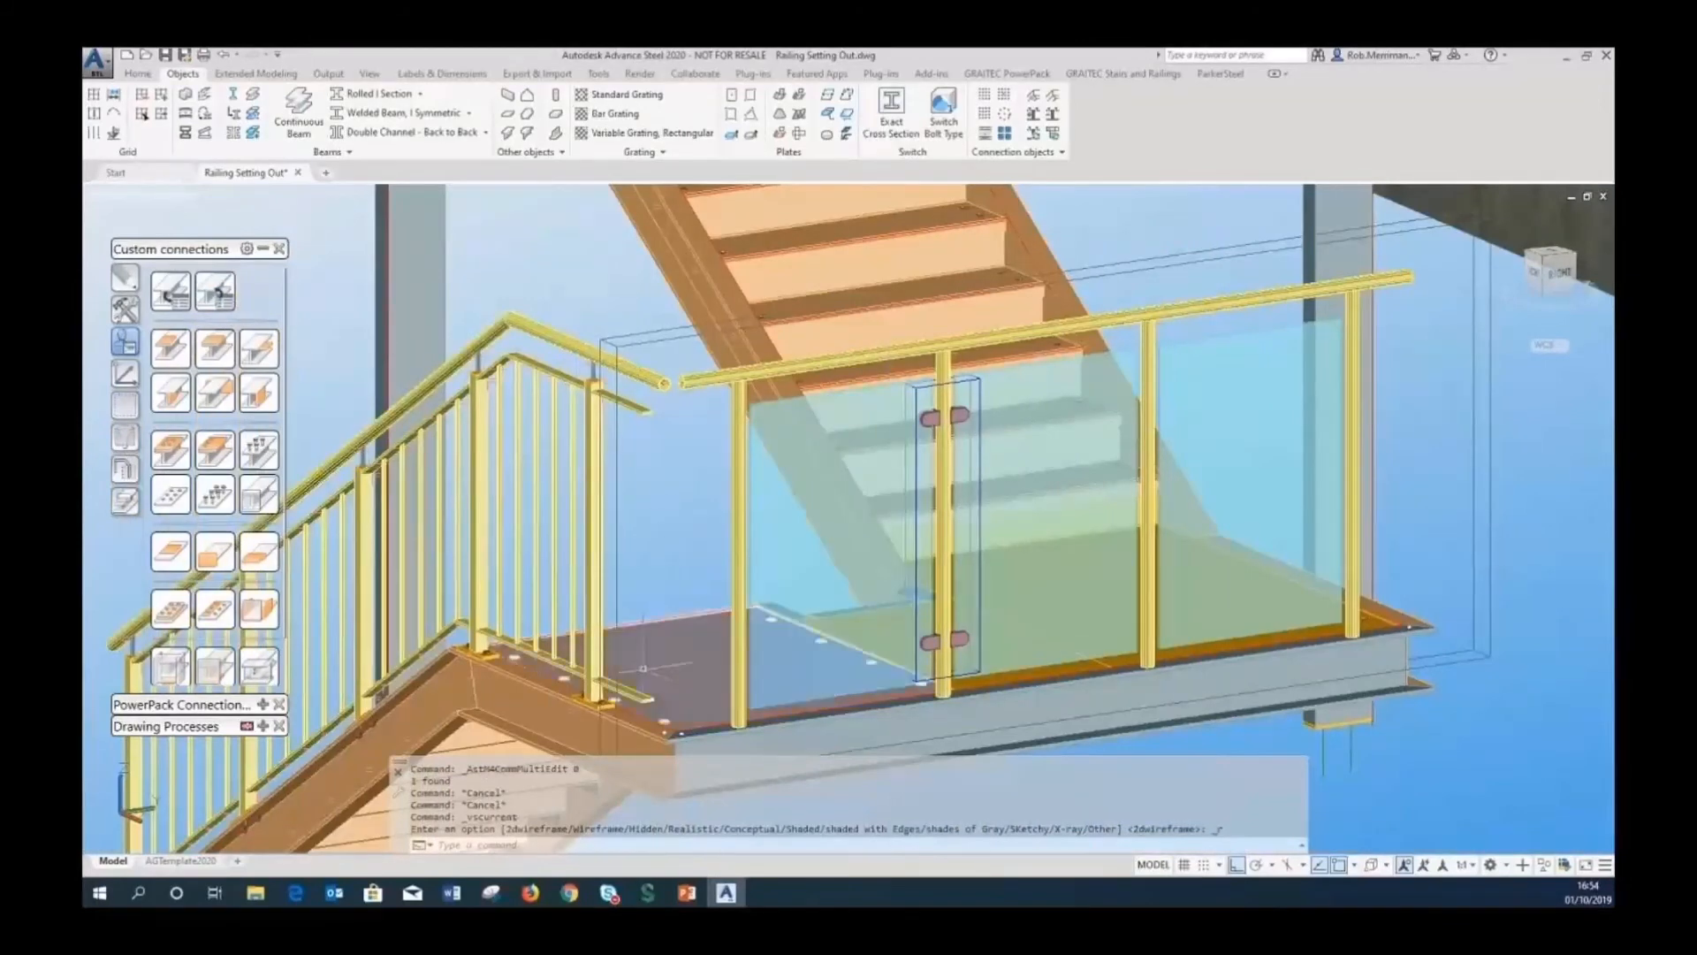
# Mark the objects connected to the second landing post to check the glass lugs, and clear the marking.
pyautogui.click(125, 404)
pyautogui.click(217, 493)
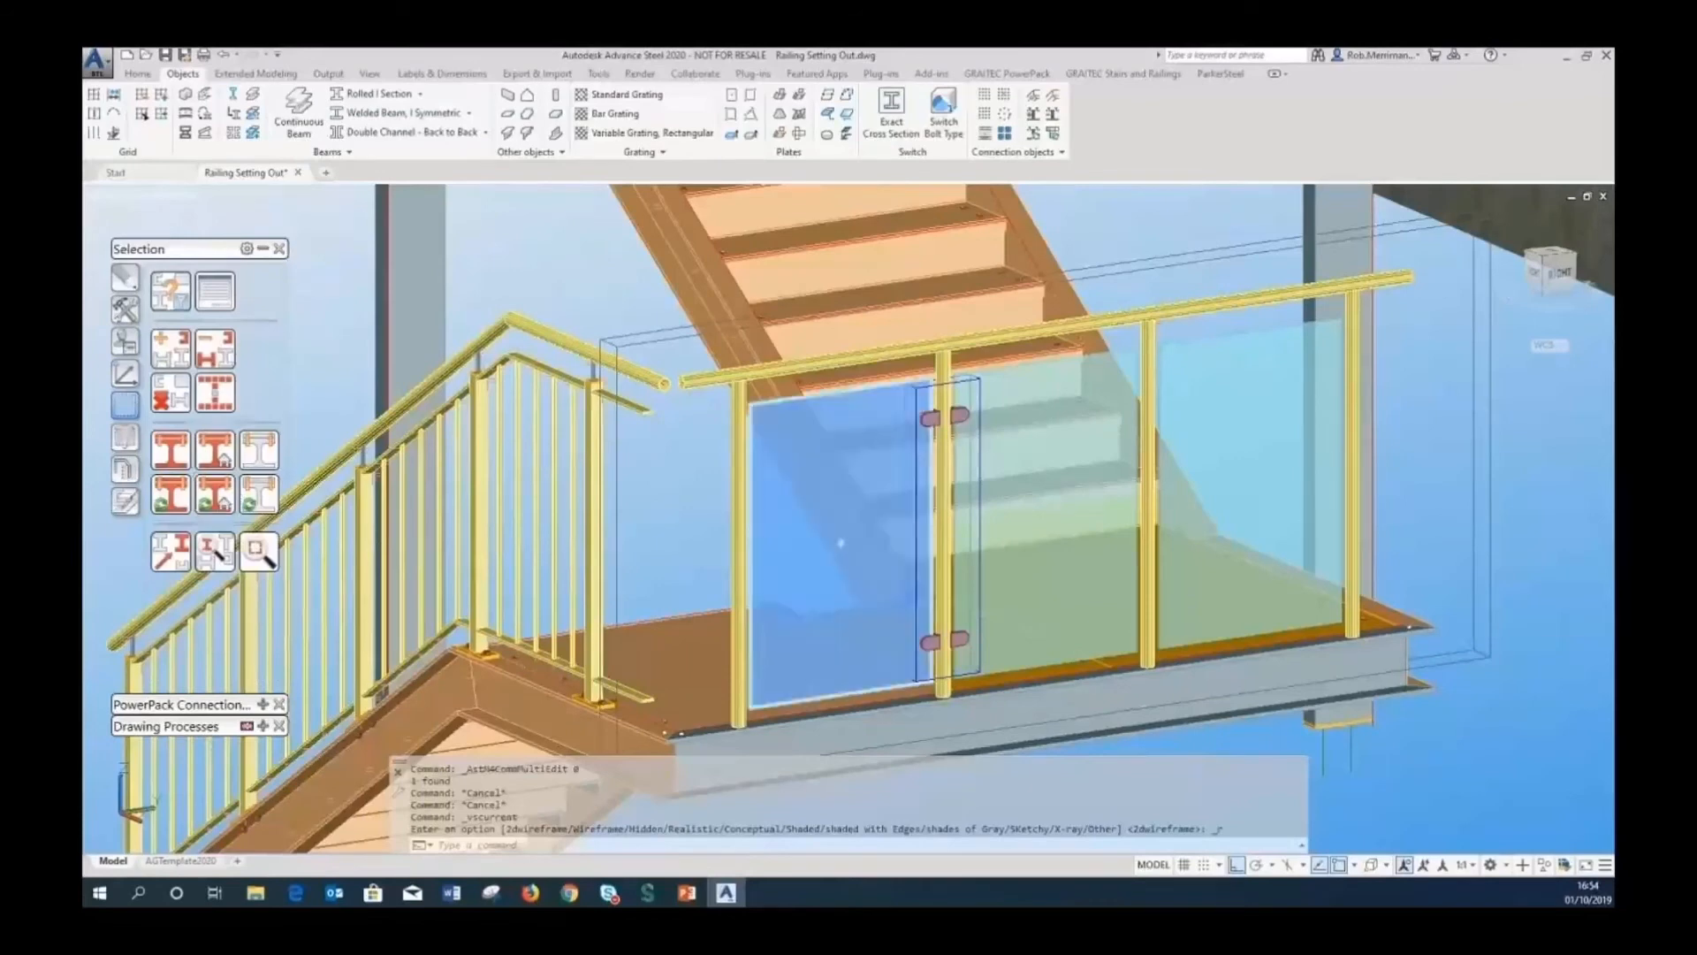
pyautogui.scroll(3, 950, 381)
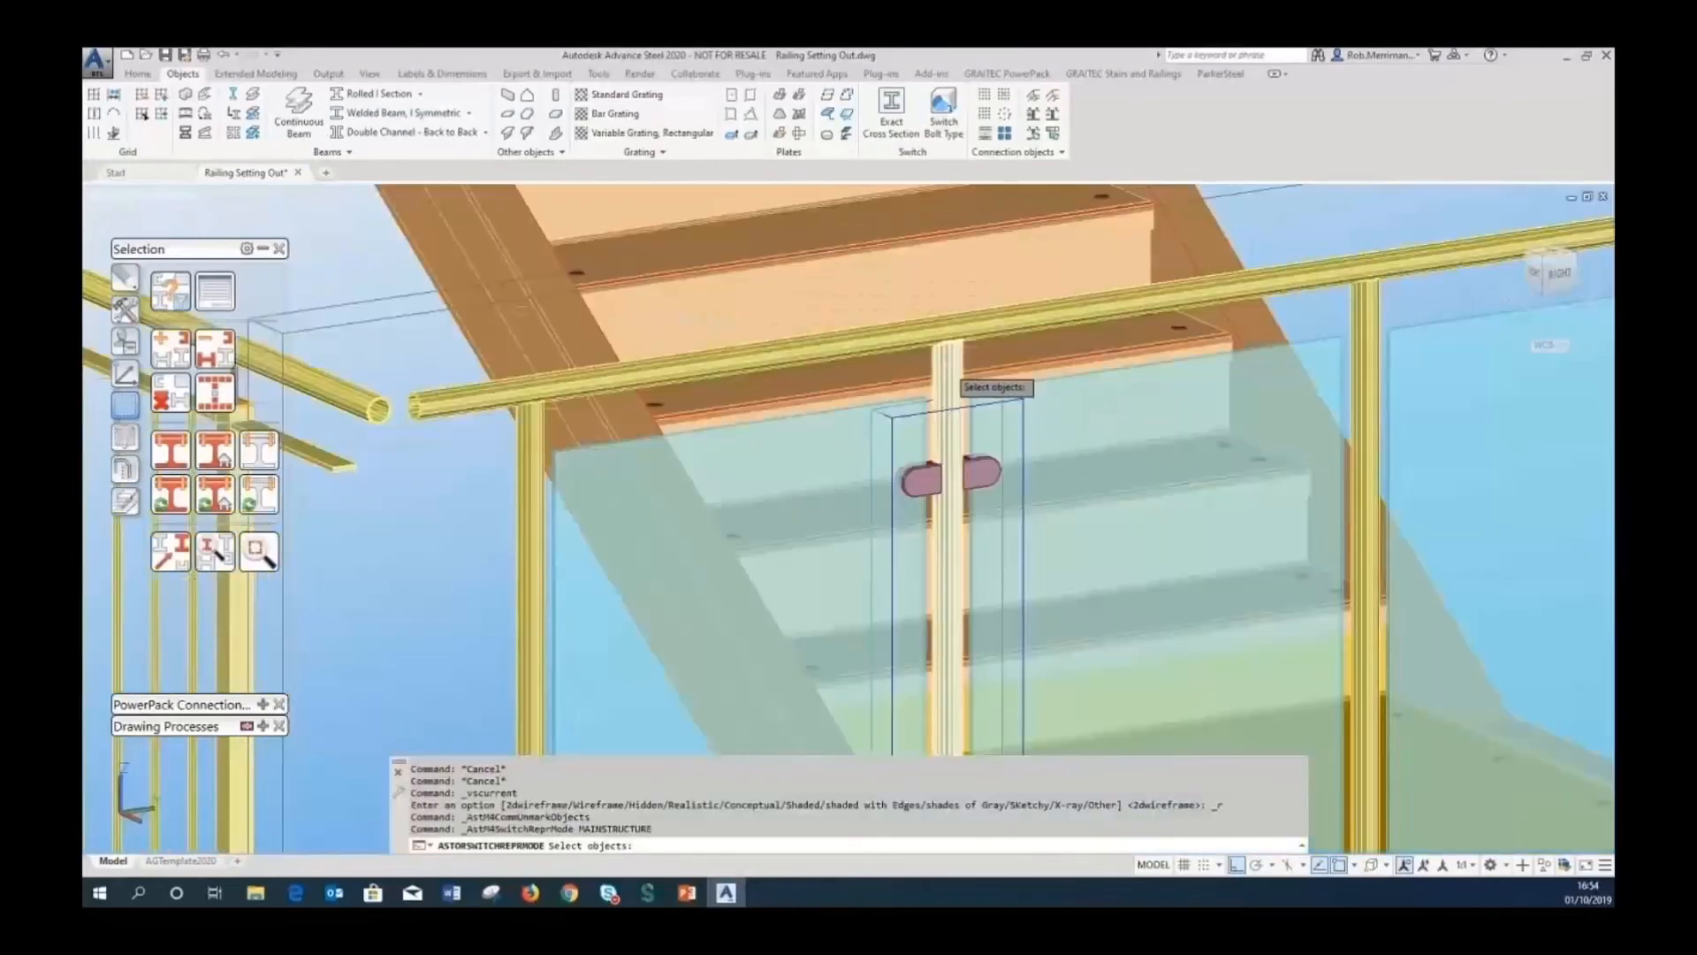
pyautogui.click(948, 389)
pyautogui.press('Return')
pyautogui.scroll(5, 949, 471)
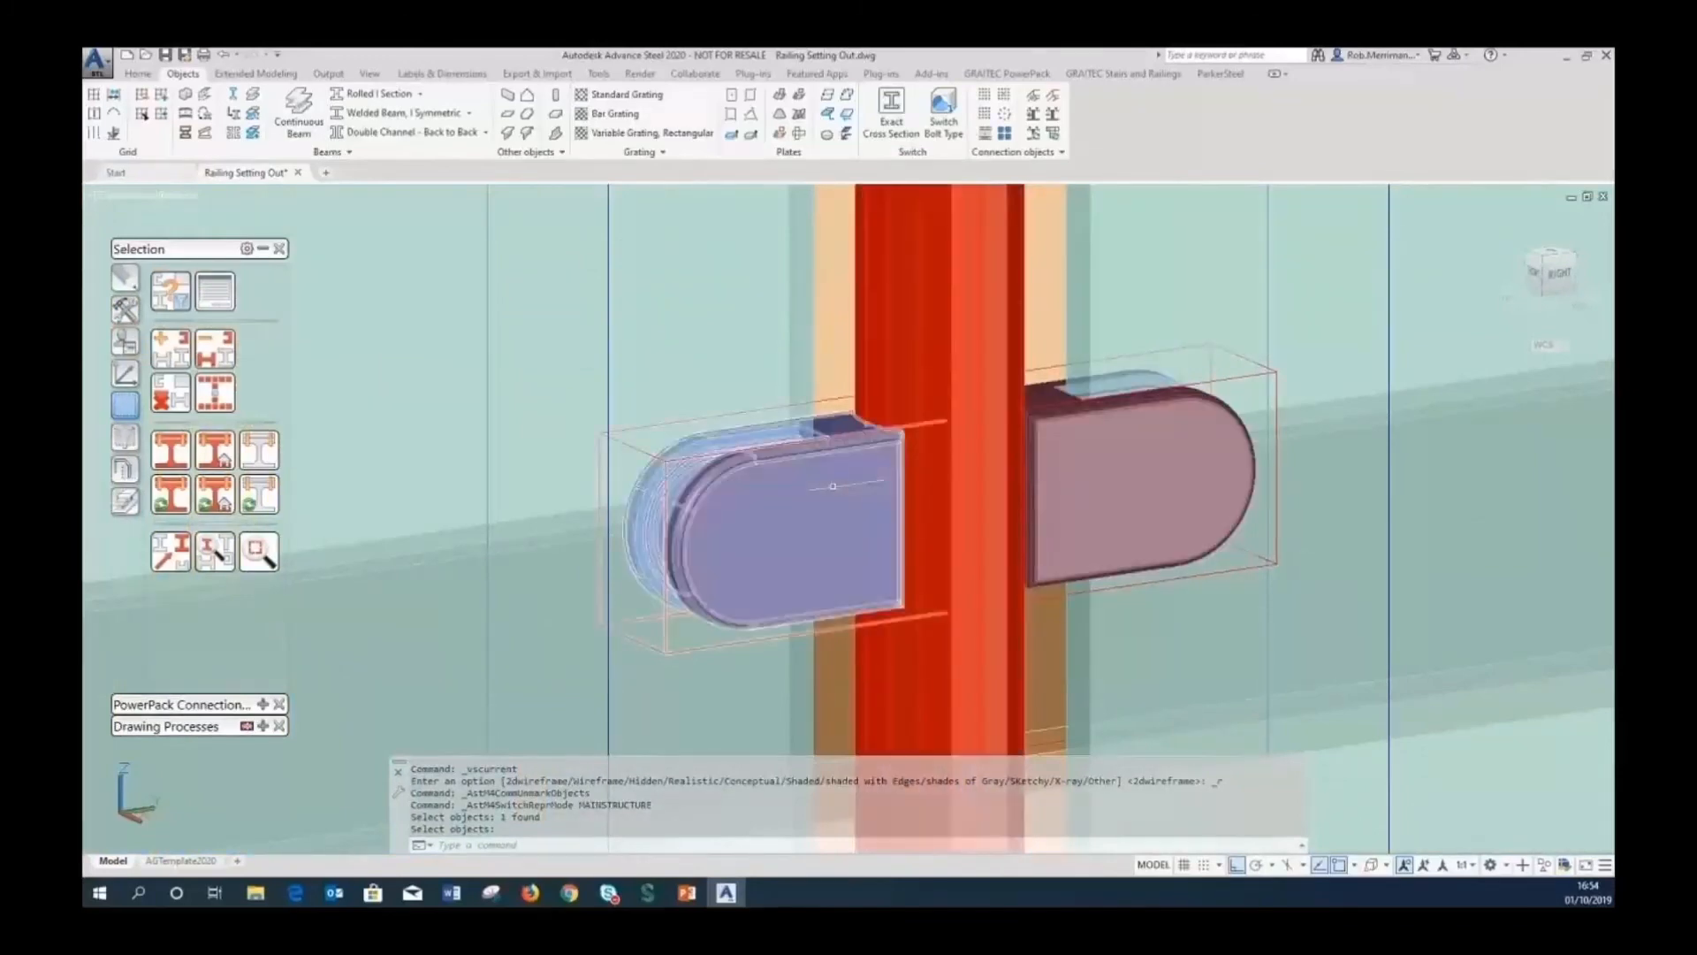
pyautogui.click(175, 400)
# Insert the 40x10 - 40SHS Running Rail connection template between the platform-edge railing's post and the running rail ending at it.
pyautogui.scroll(-10, 874, 478)
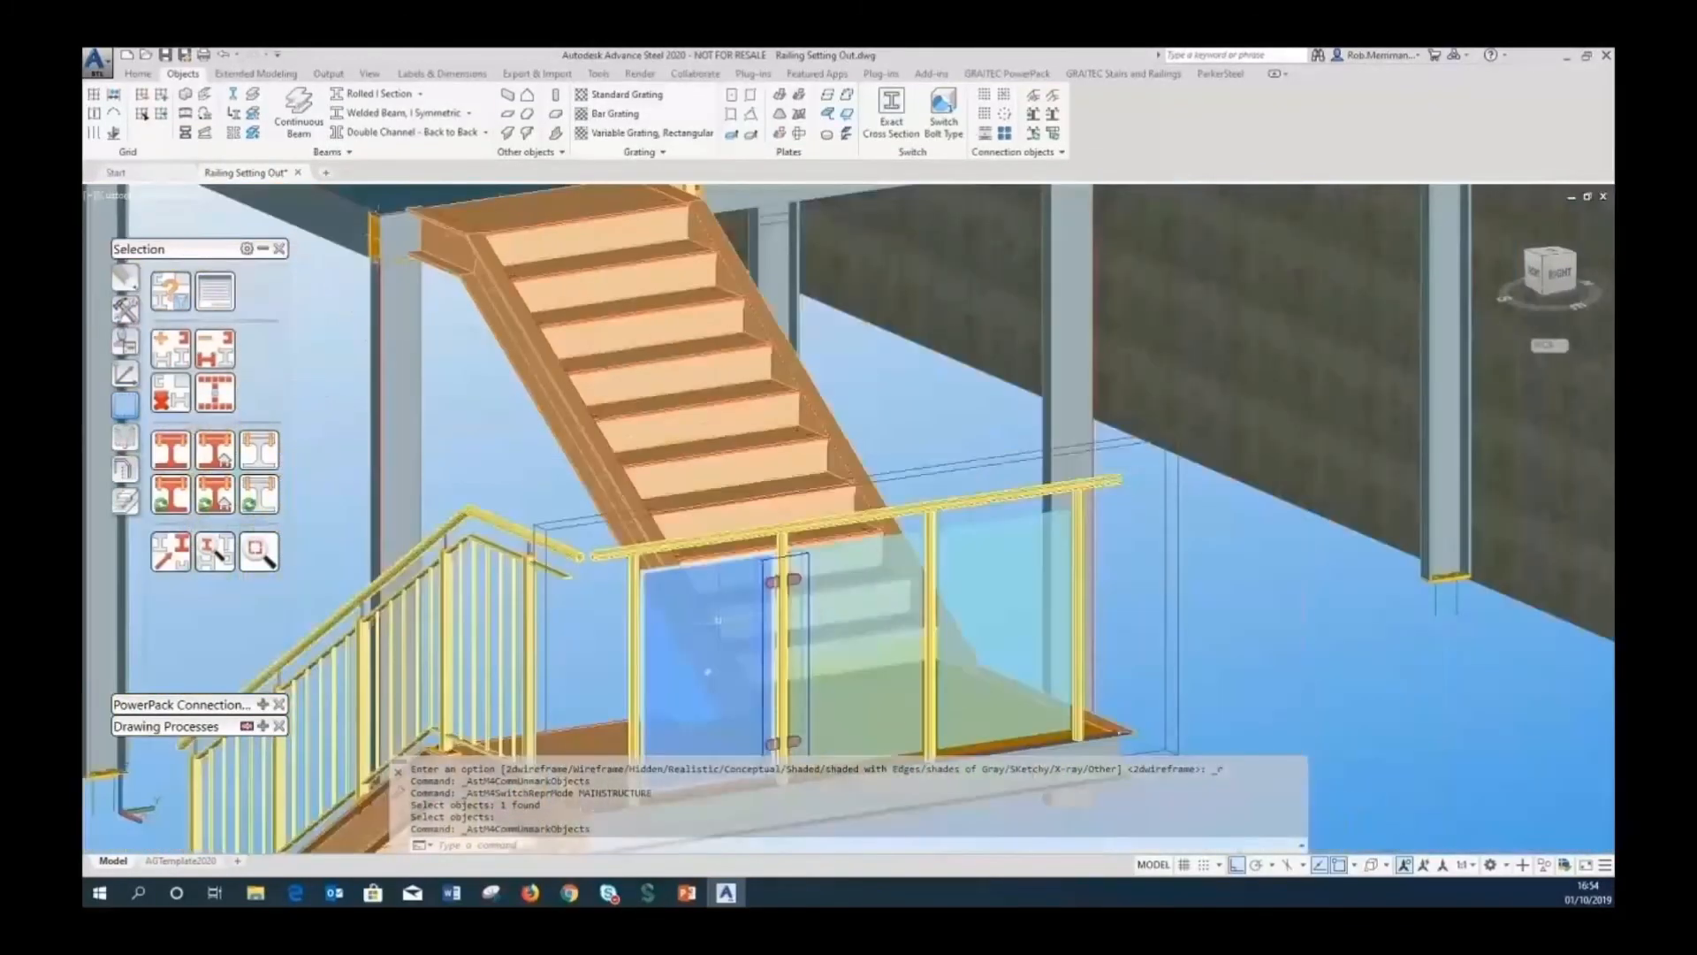
pyautogui.scroll(-4, 718, 621)
pyautogui.scroll(6, 920, 303)
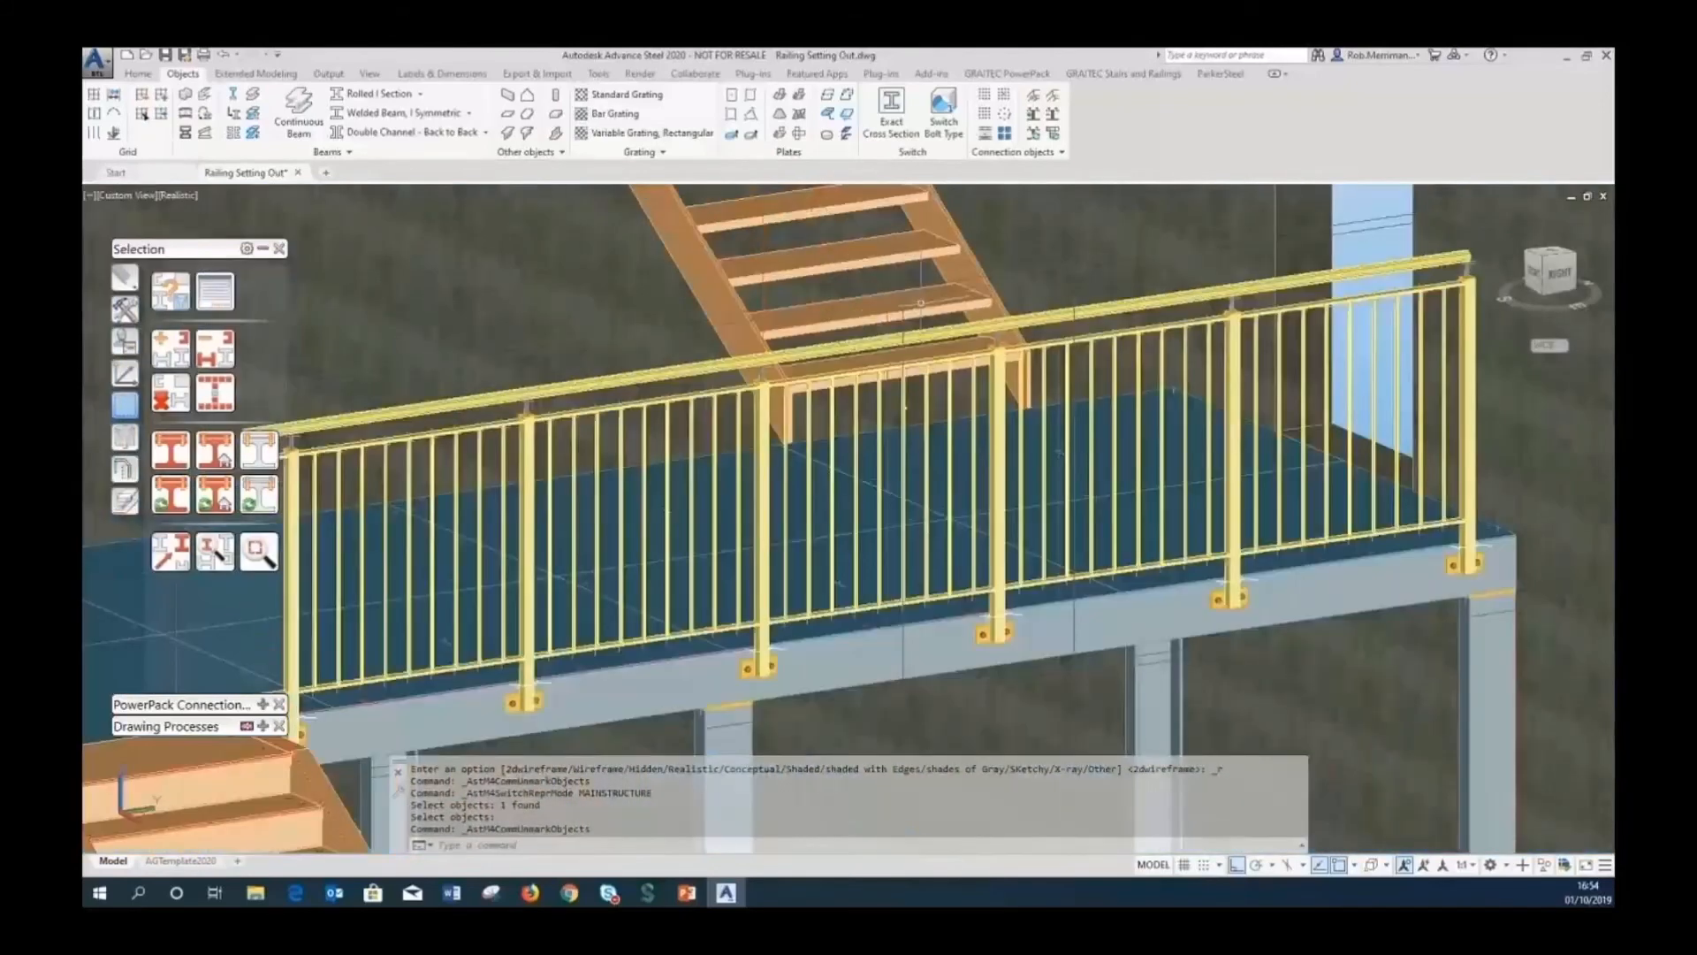
pyautogui.scroll(5, 756, 563)
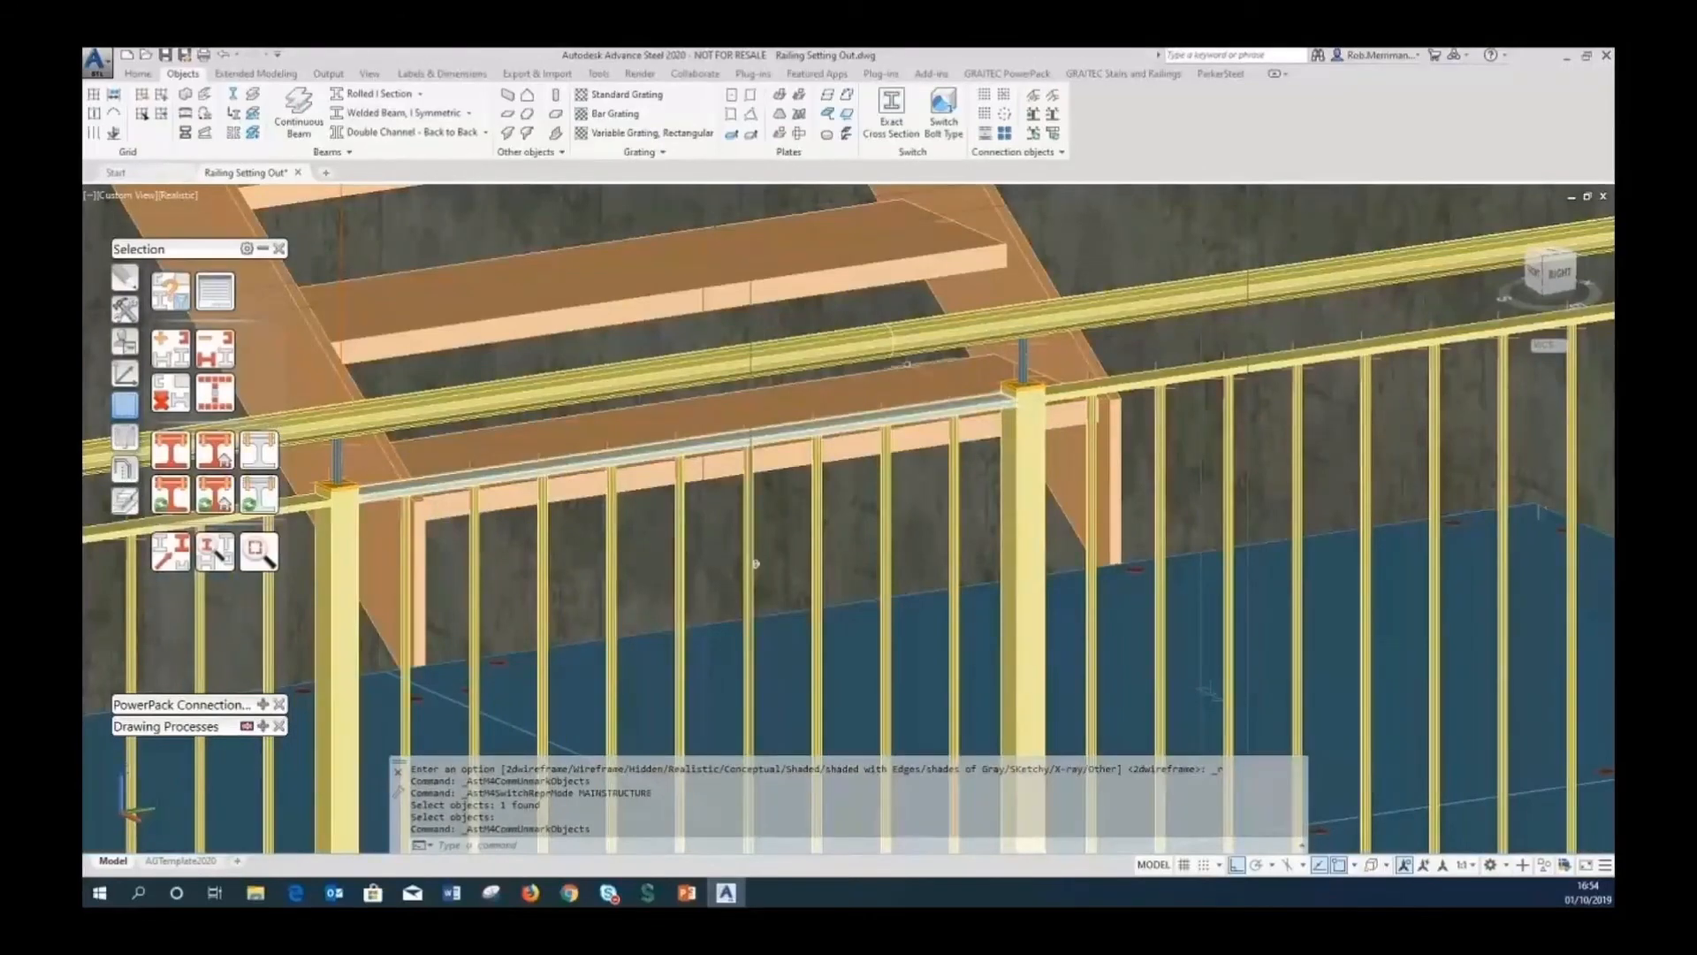
pyautogui.scroll(5, 996, 413)
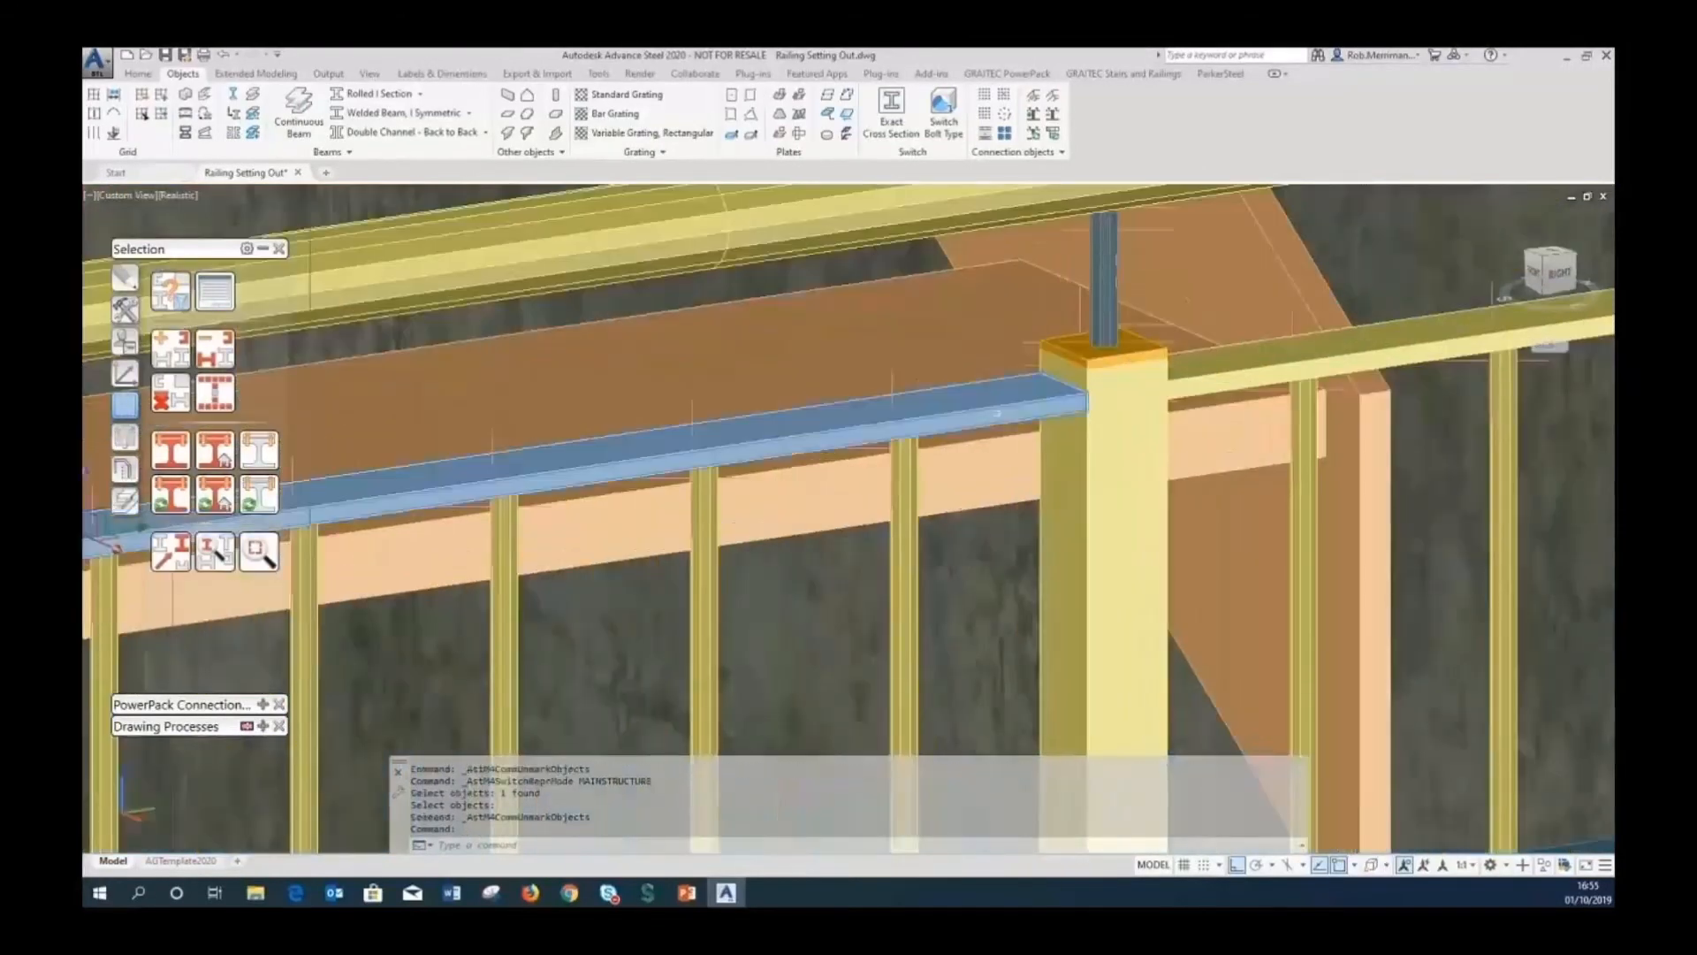
pyautogui.press('Escape')
pyautogui.press('Escape')
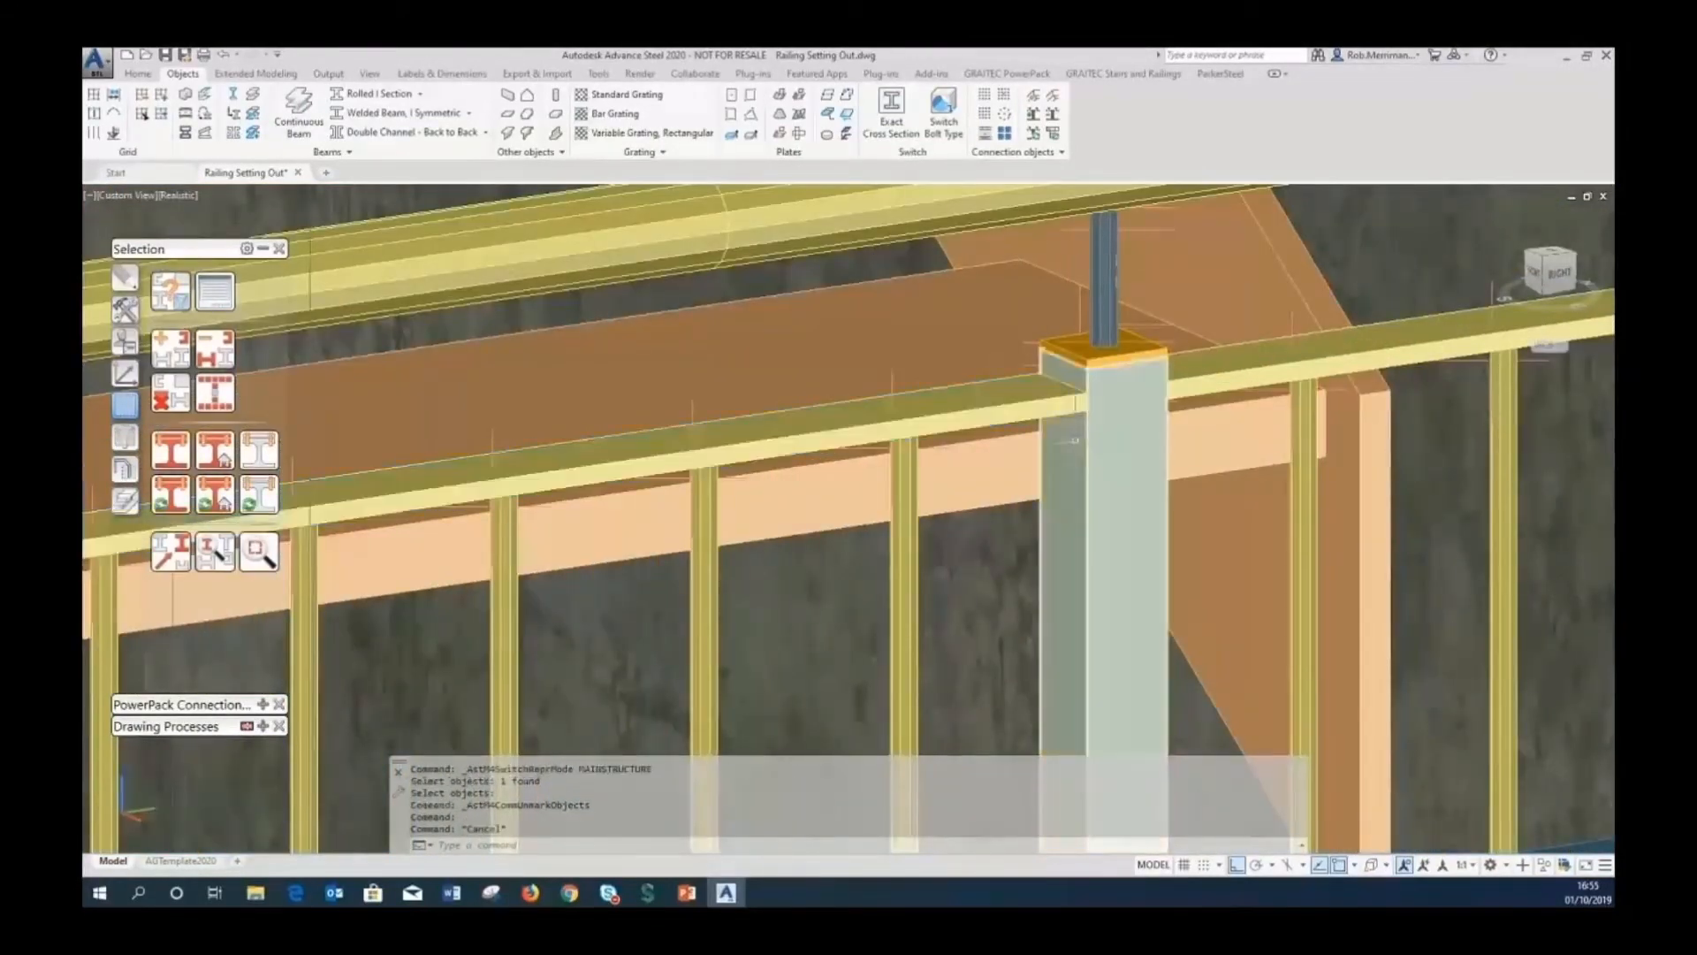
pyautogui.click(124, 341)
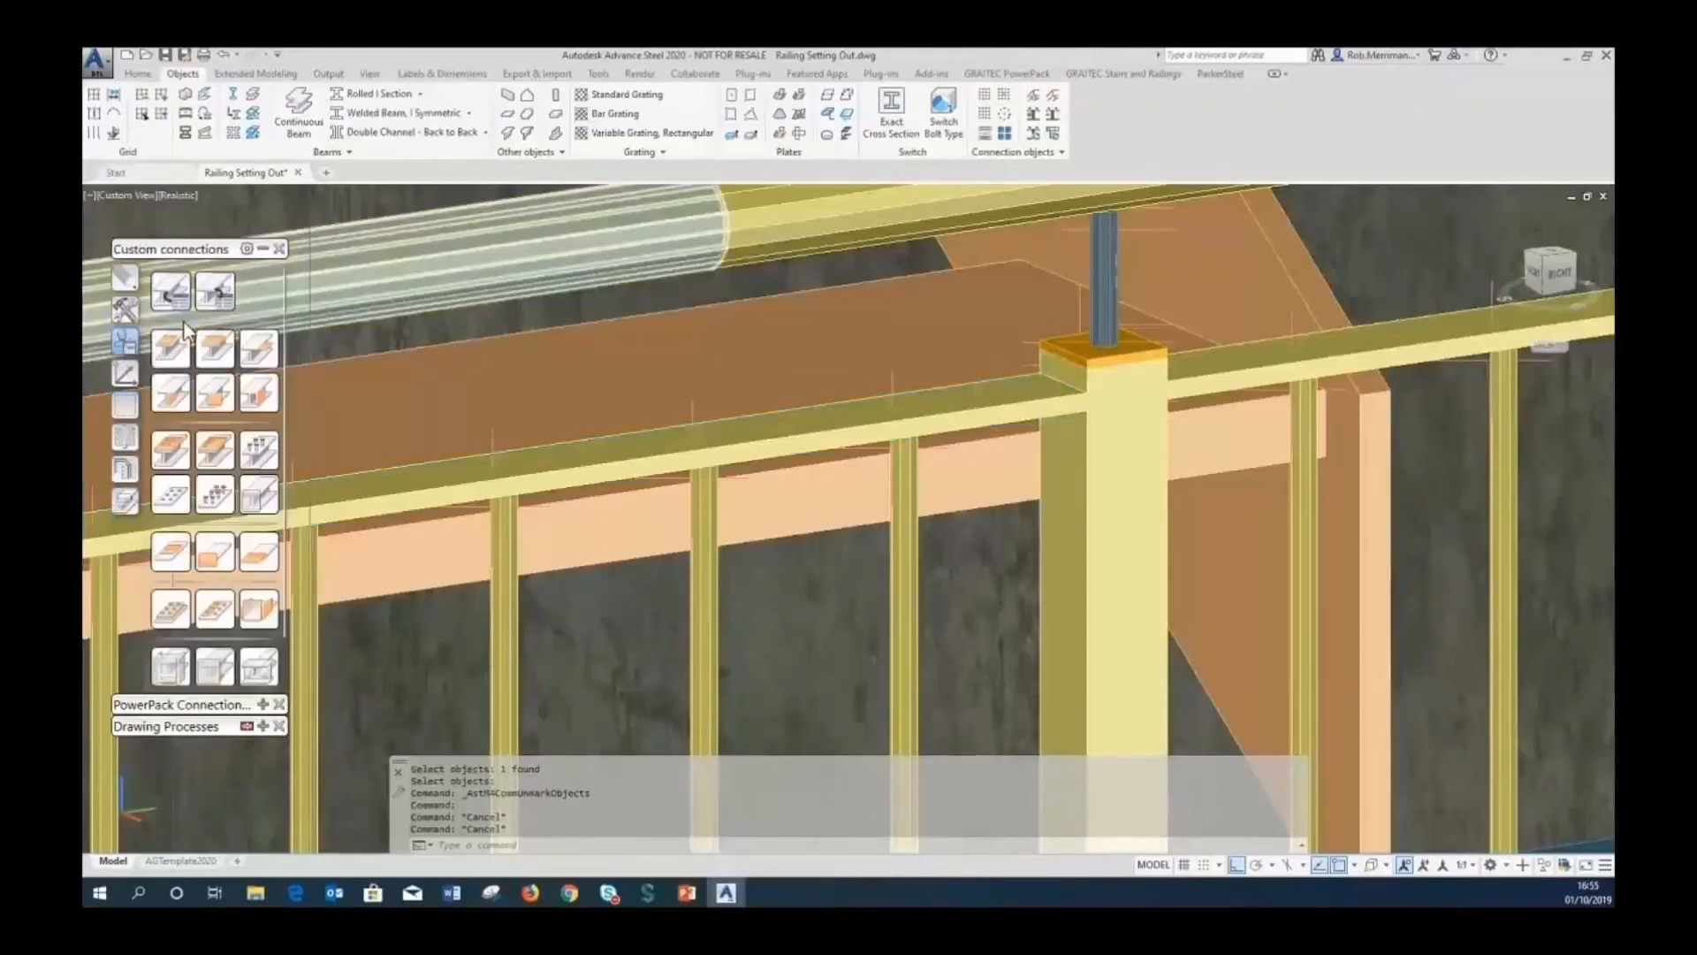
pyautogui.click(225, 292)
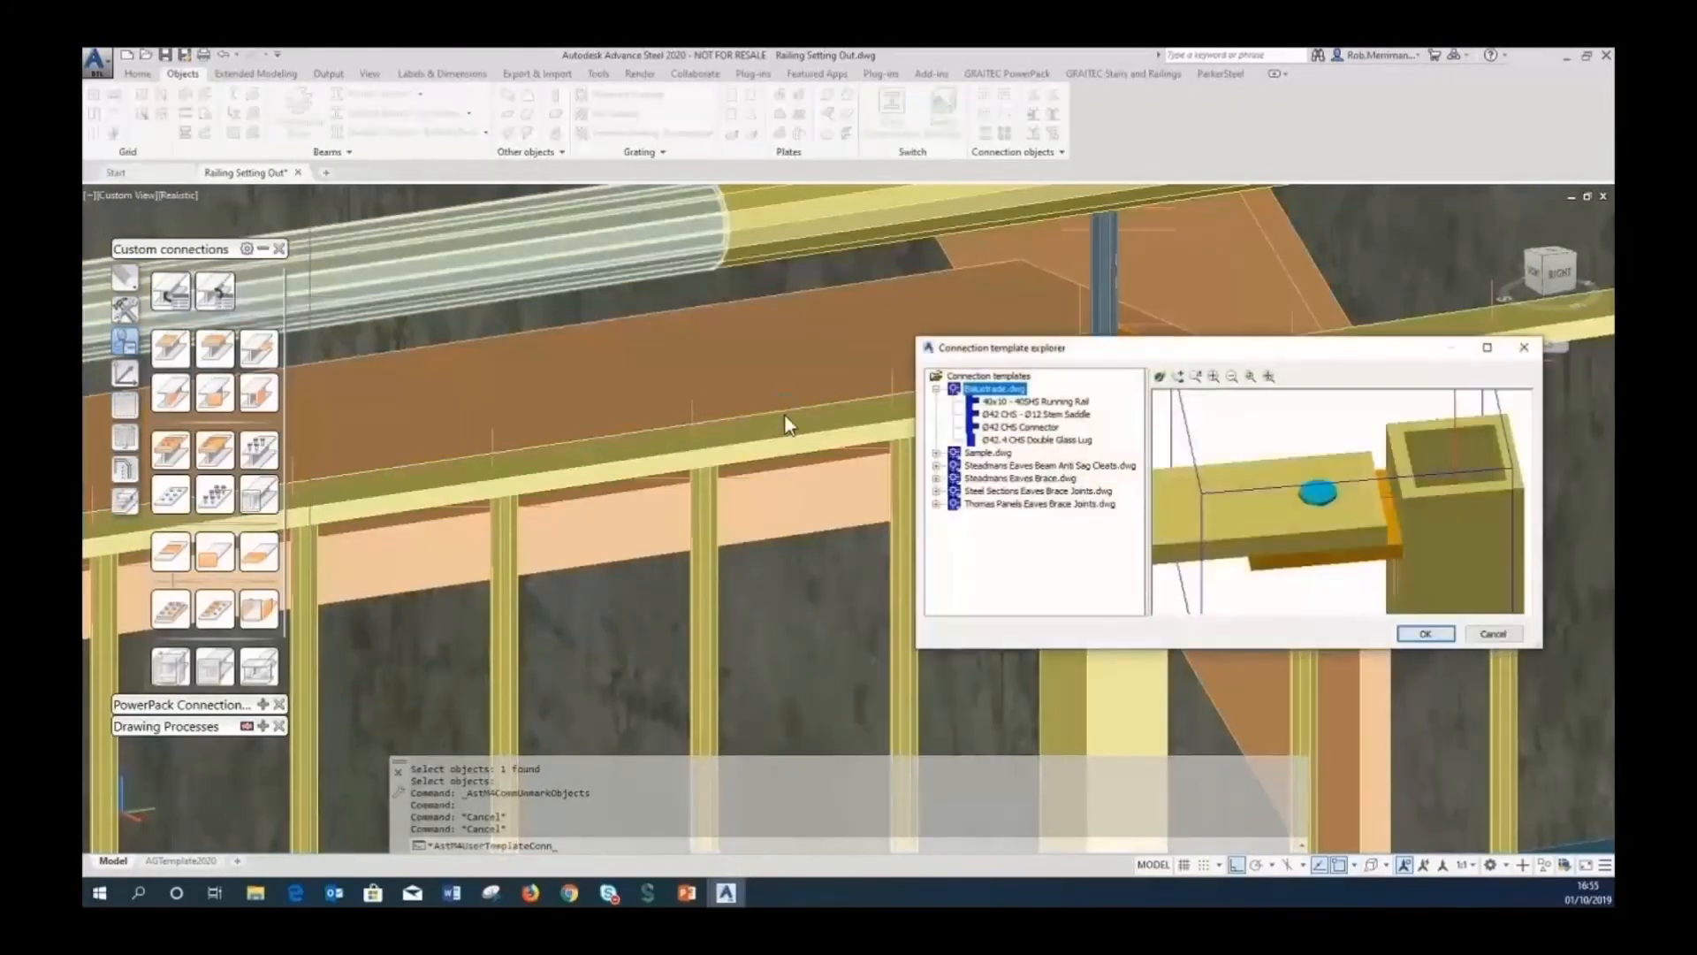
pyautogui.click(998, 403)
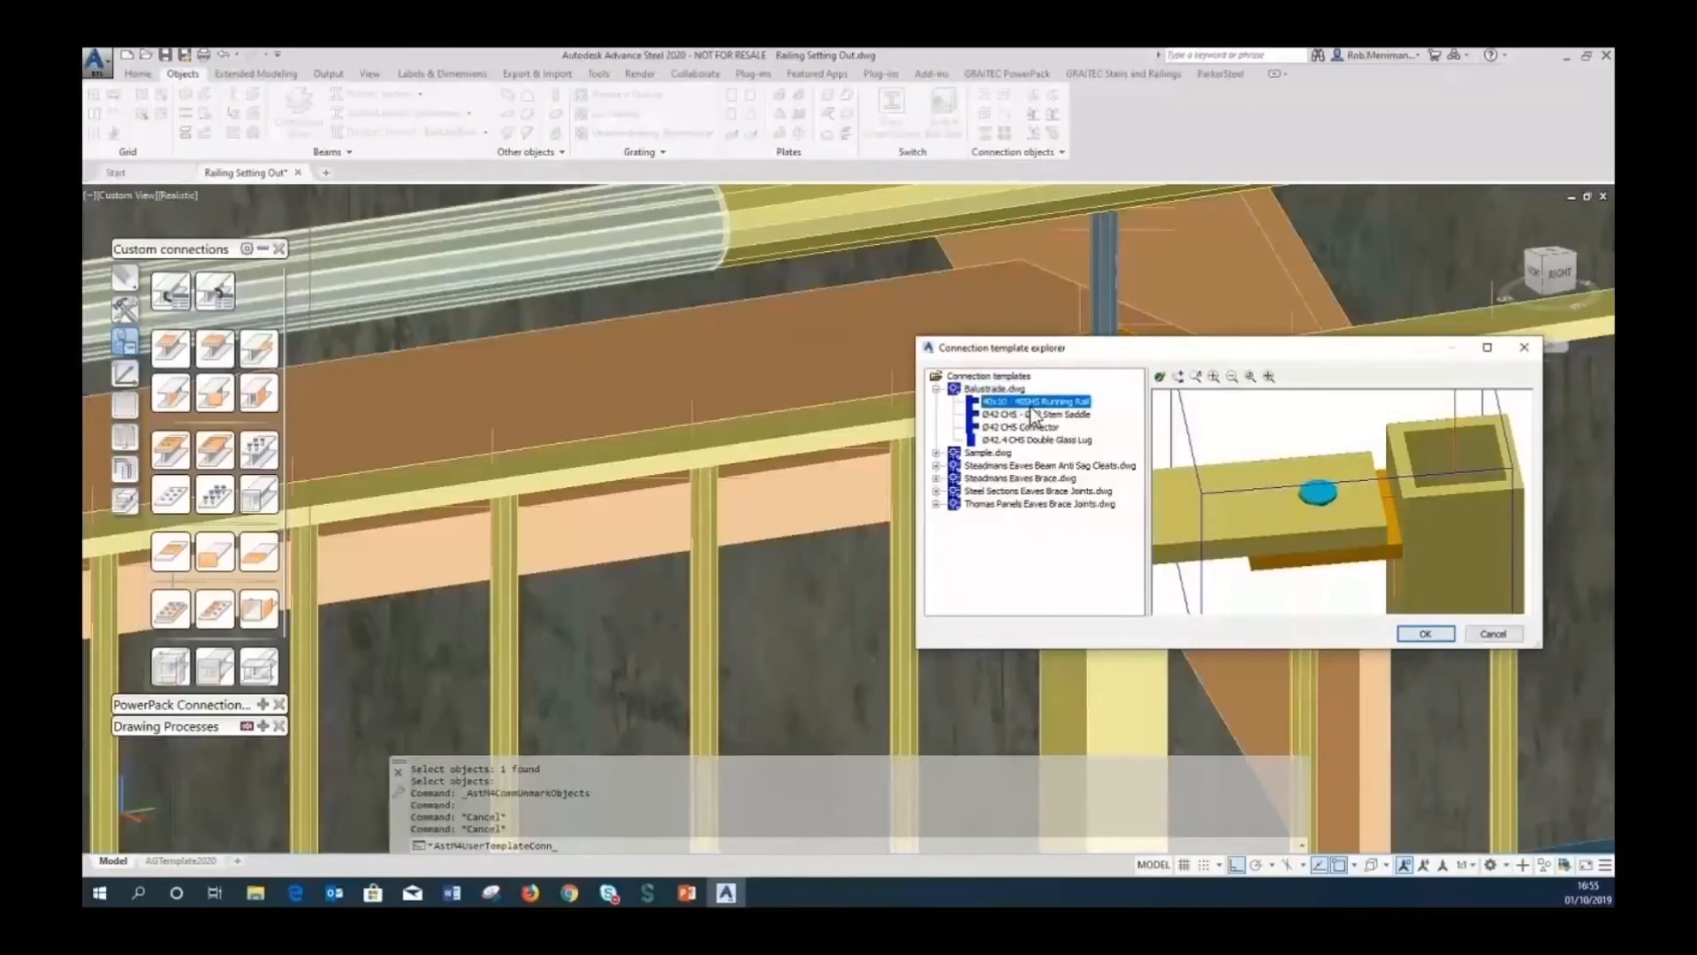
pyautogui.click(1426, 634)
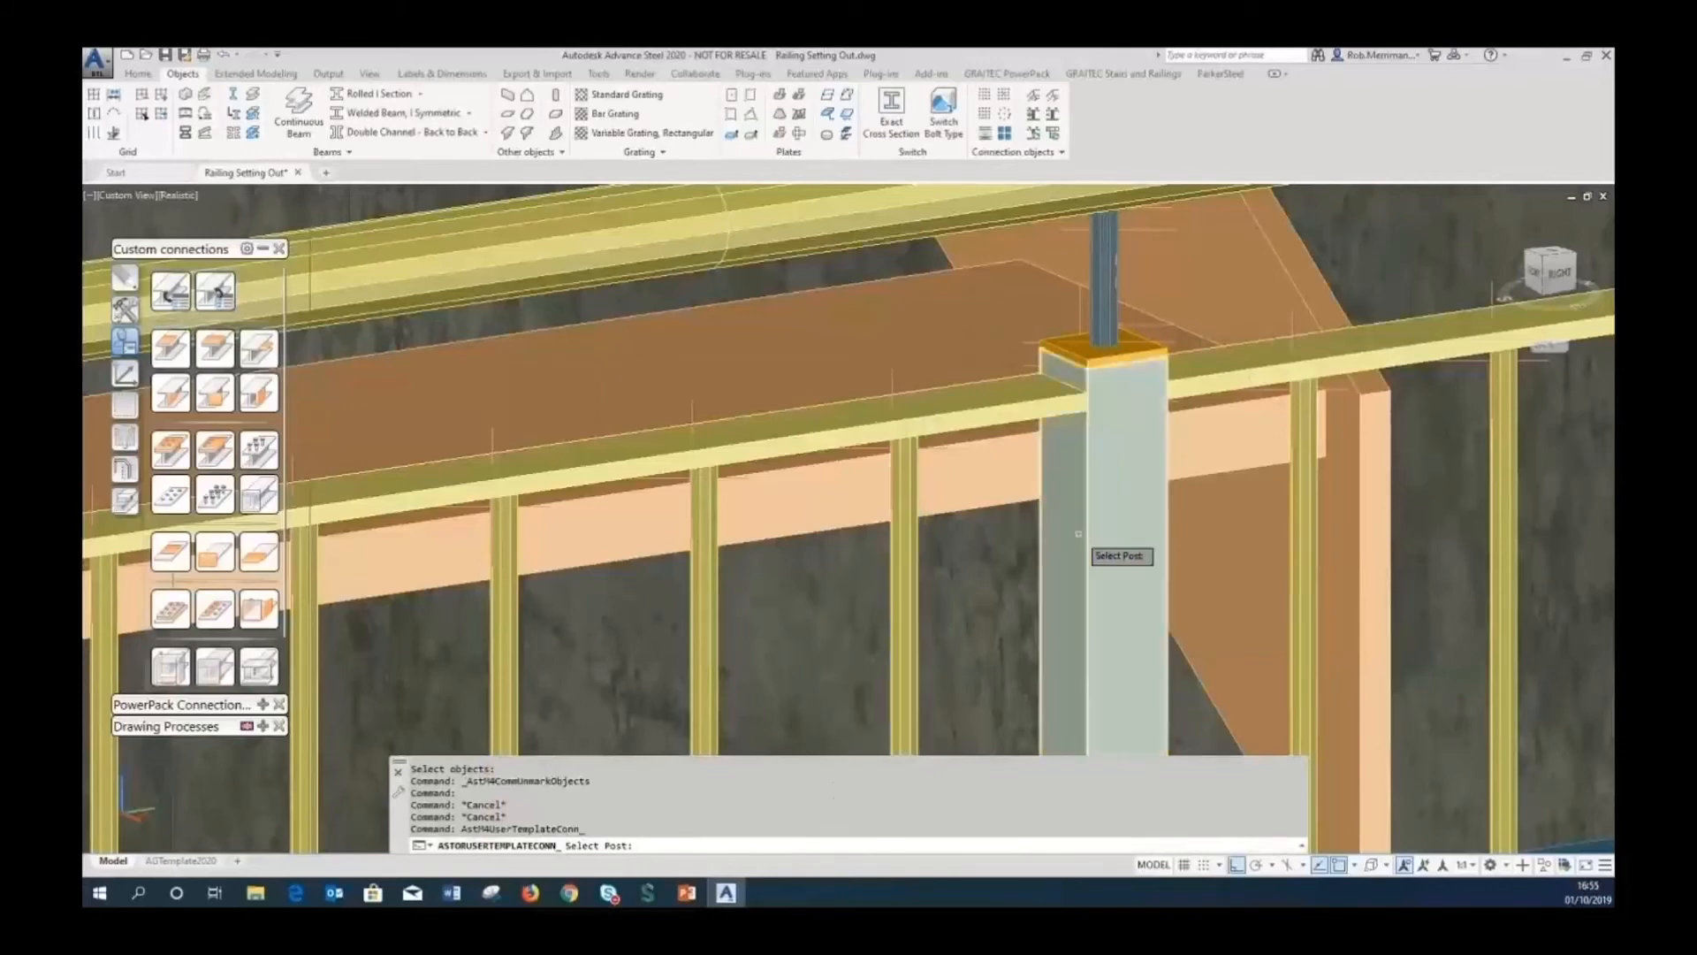
pyautogui.click(1087, 550)
pyautogui.click(1012, 424)
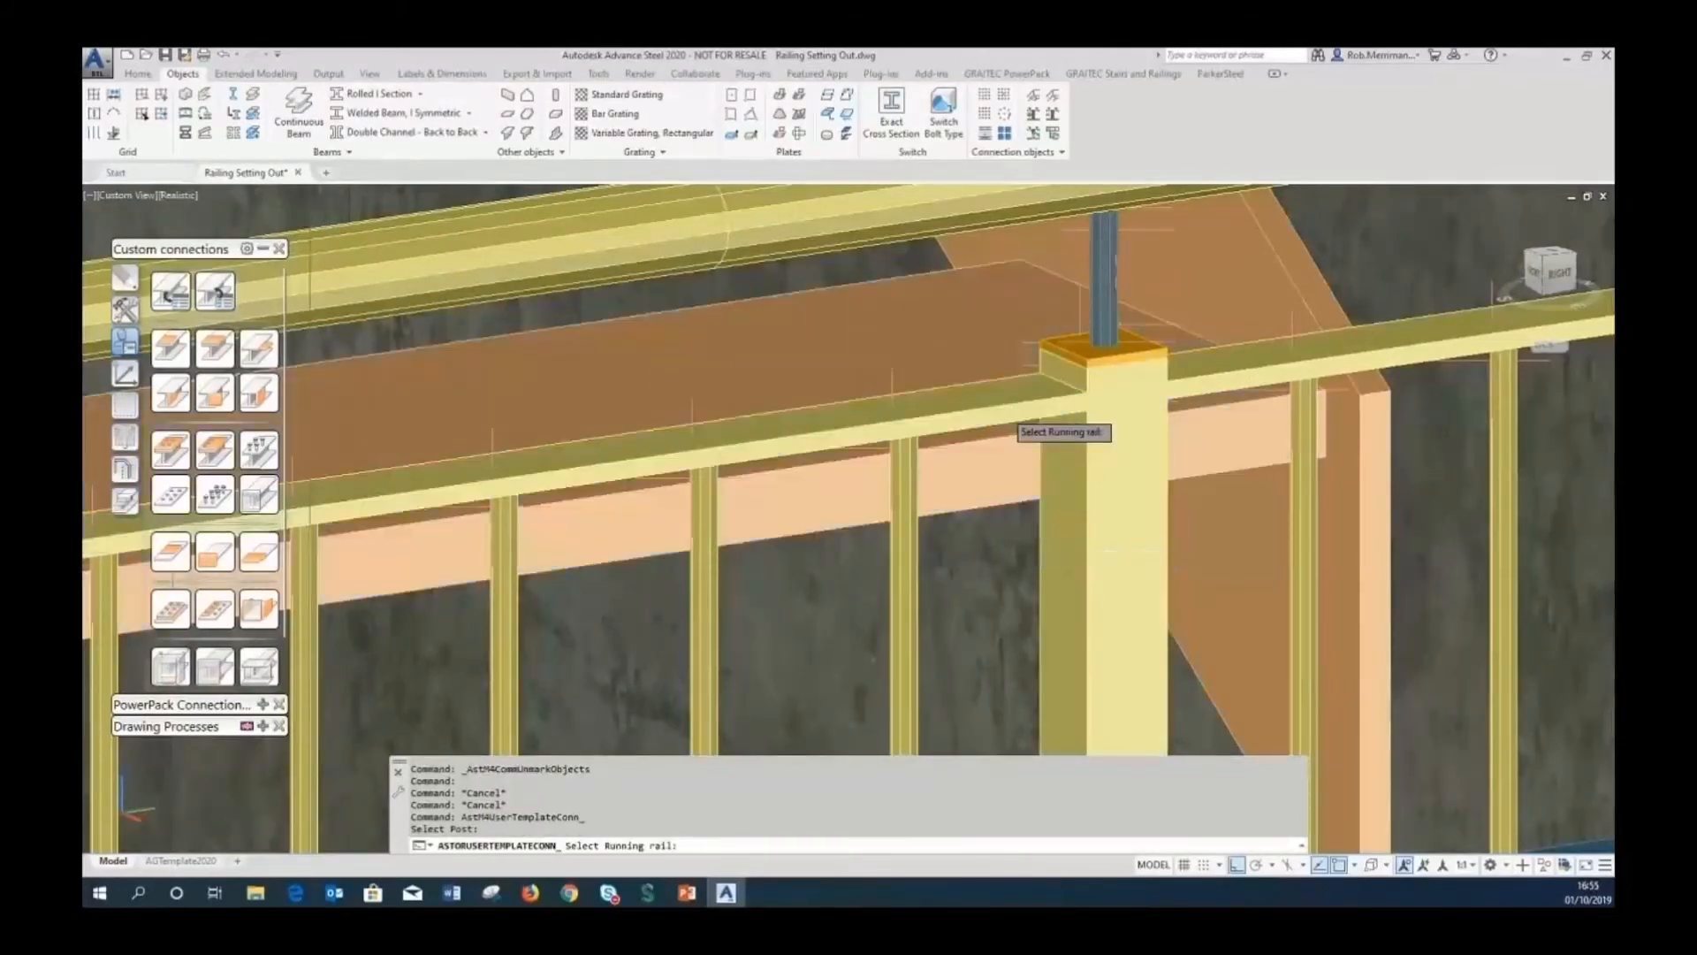
pyautogui.click(1245, 519)
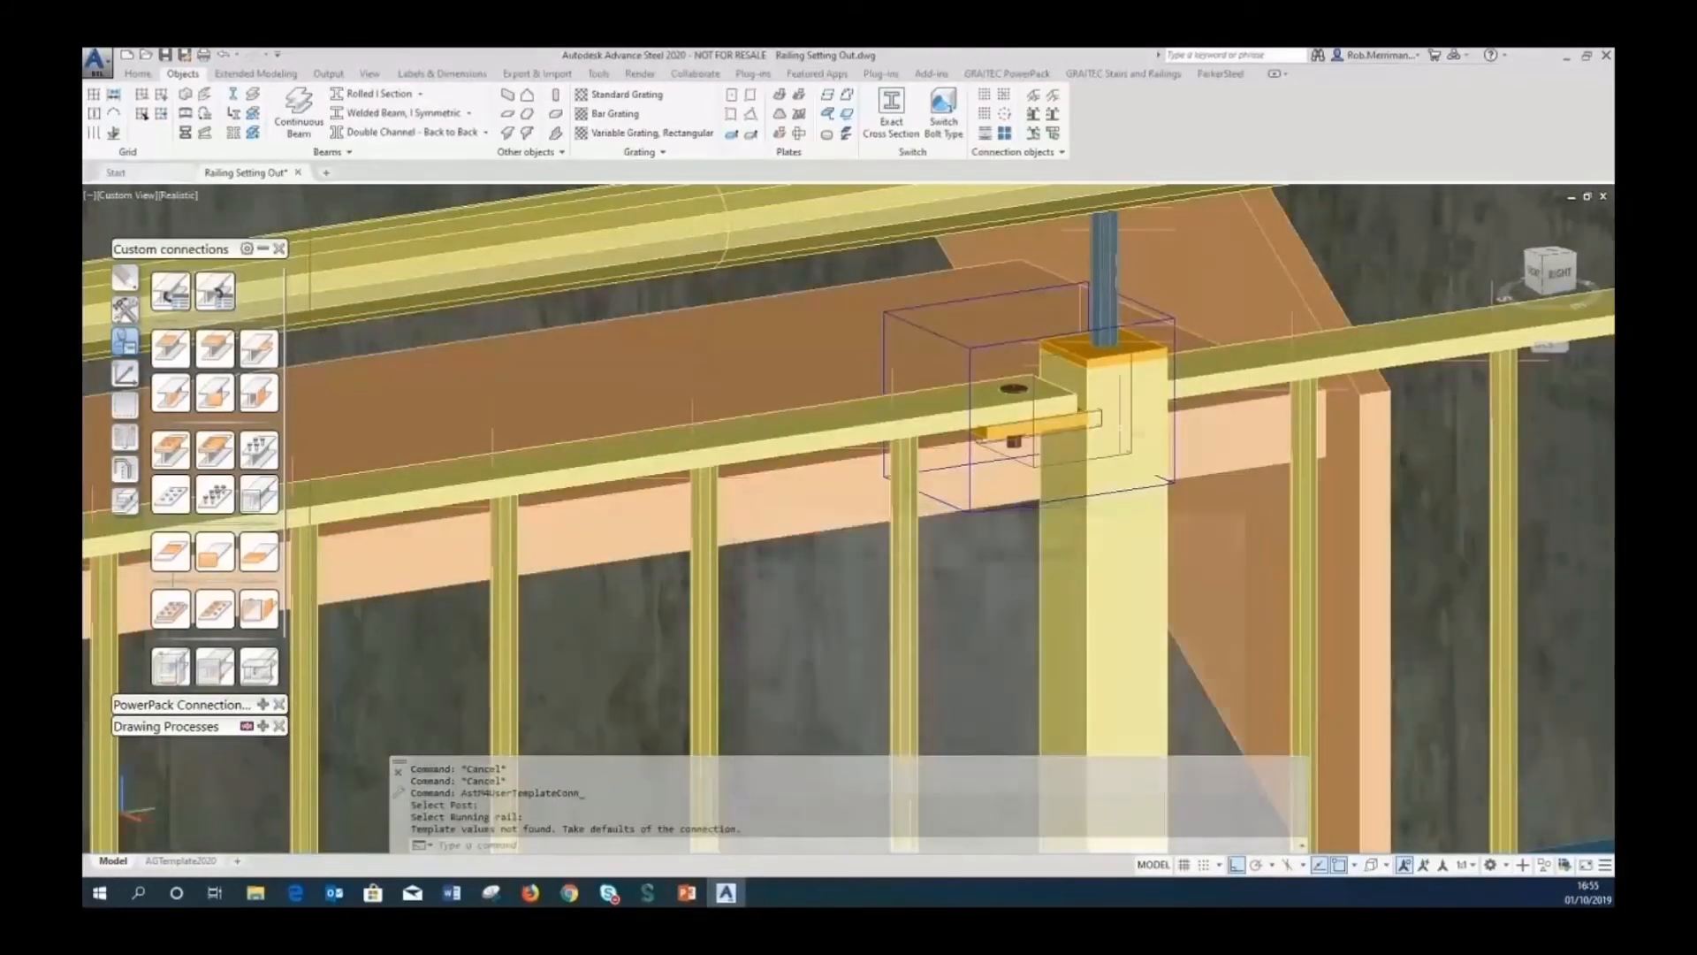
# Mark the objects connected to the platform-edge post to check the running rail bracket, and clear the marking.
pyautogui.scroll(5, 1056, 388)
pyautogui.keyDown('shift'); pyautogui.moveTo(1087, 423); pyautogui.dragTo(978, 436, button='middle'); pyautogui.keyUp('shift')
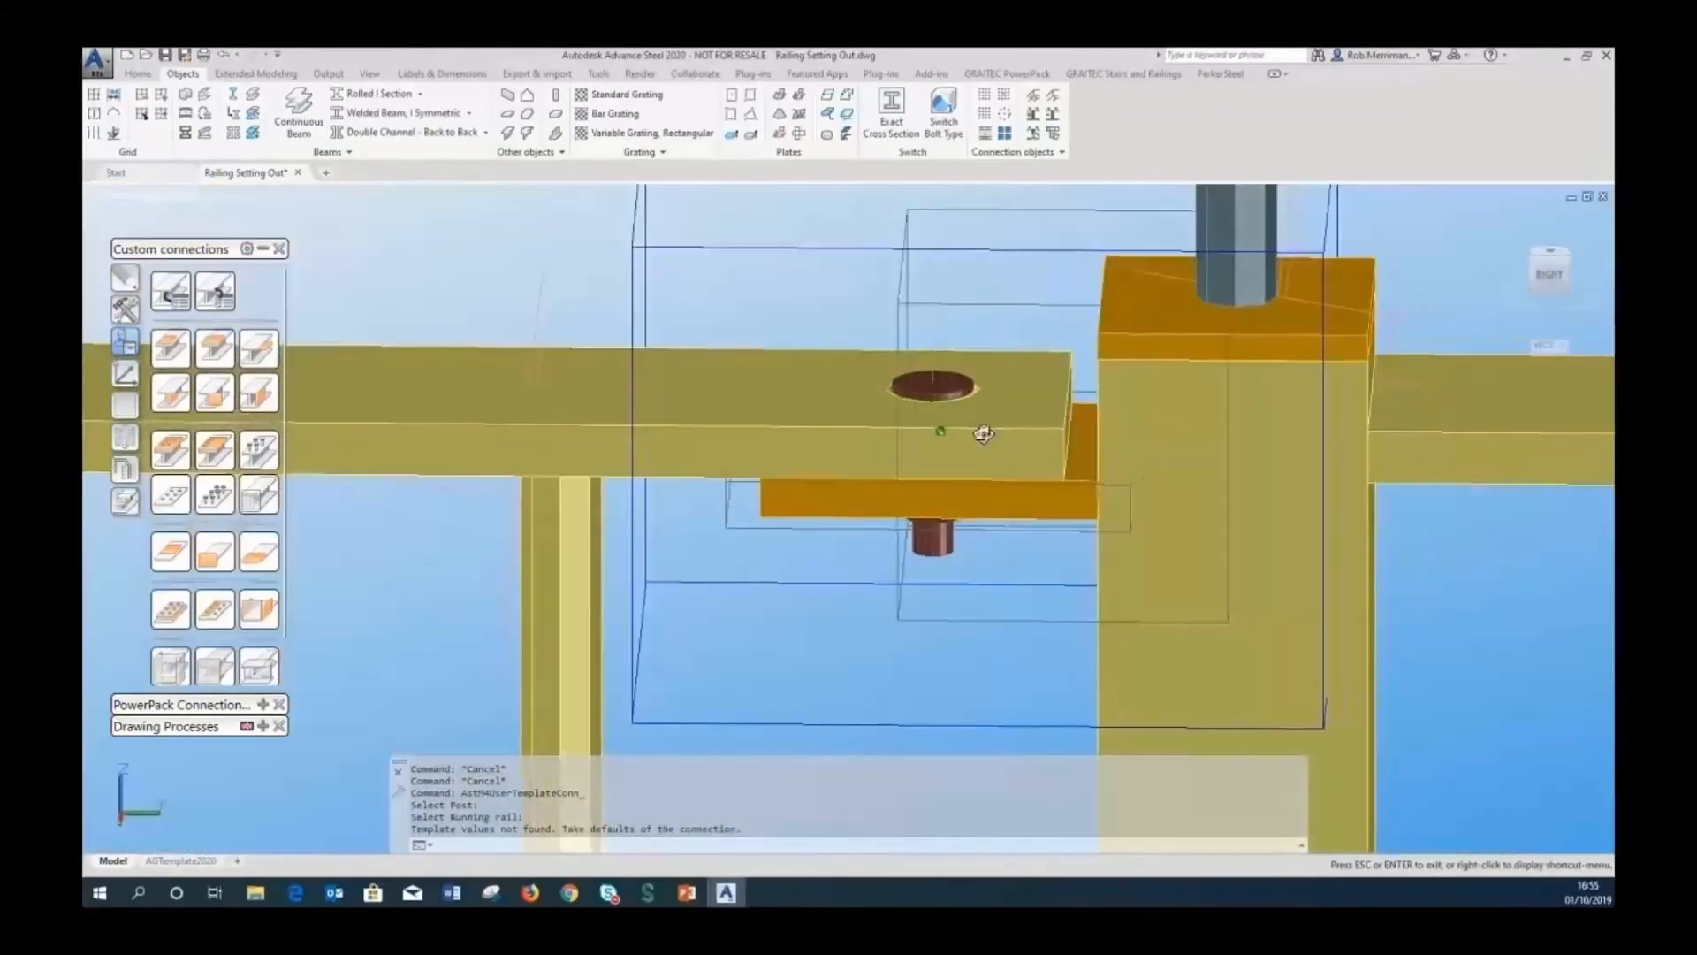
pyautogui.keyDown('shift'); pyautogui.moveTo(1040, 483); pyautogui.dragTo(1078, 493, button='middle'); pyautogui.keyUp('shift')
pyautogui.click(128, 371)
pyautogui.click(126, 403)
pyautogui.click(237, 503)
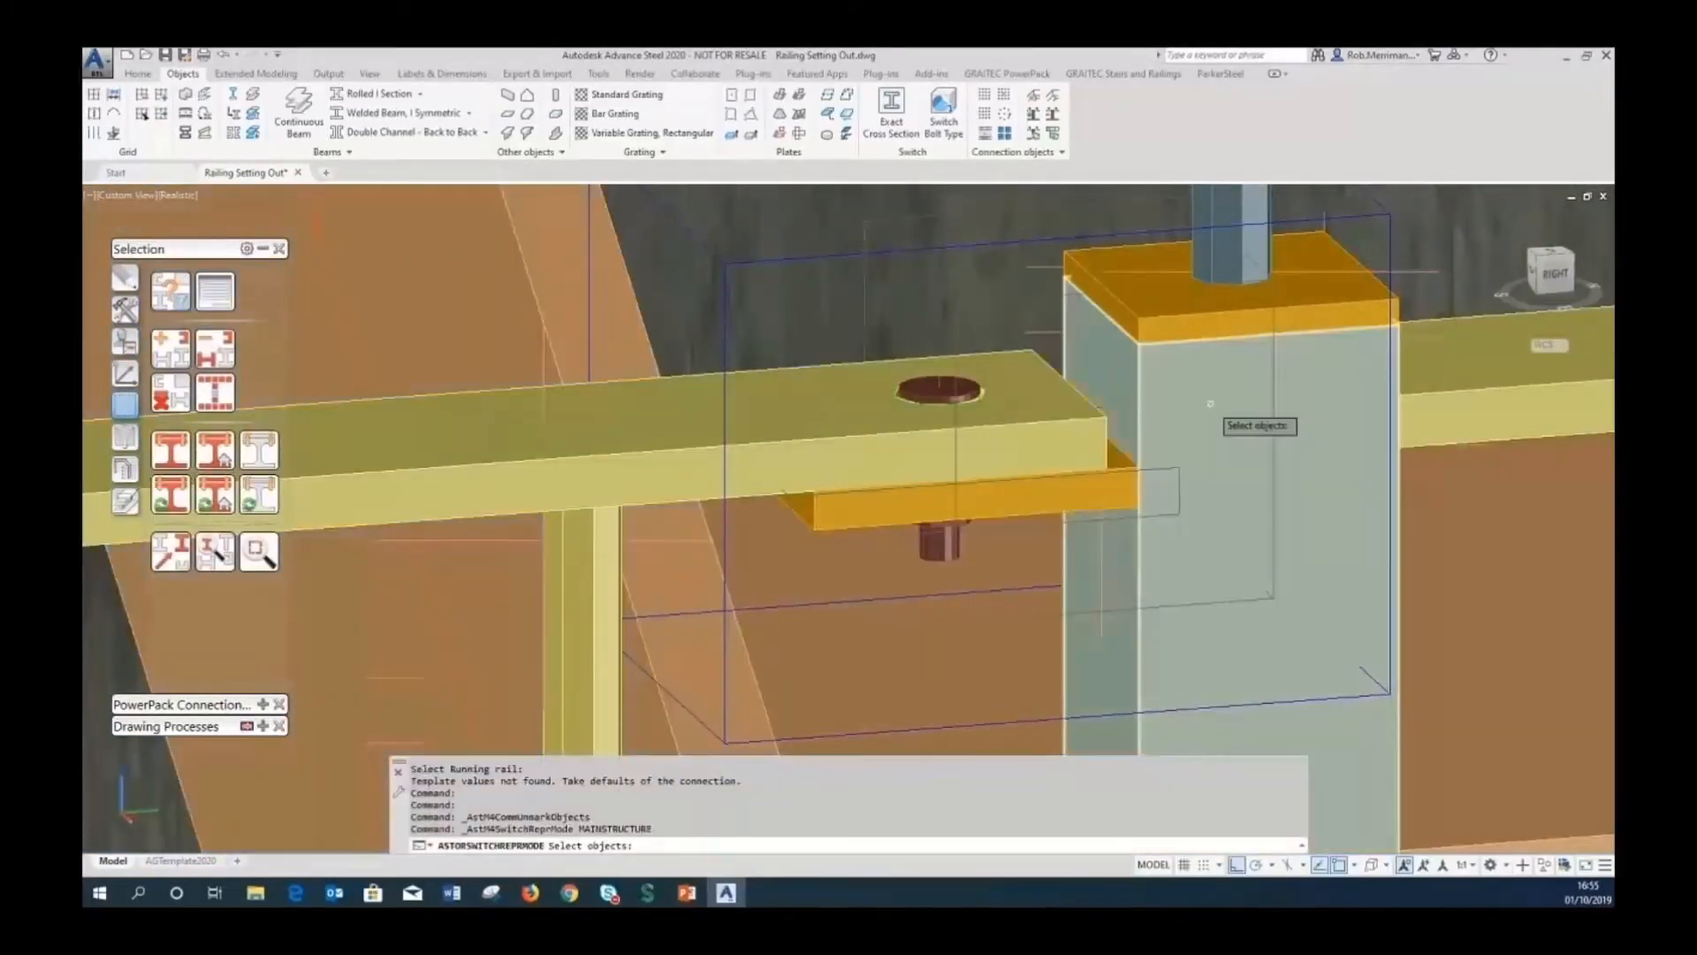
pyautogui.click(1210, 404)
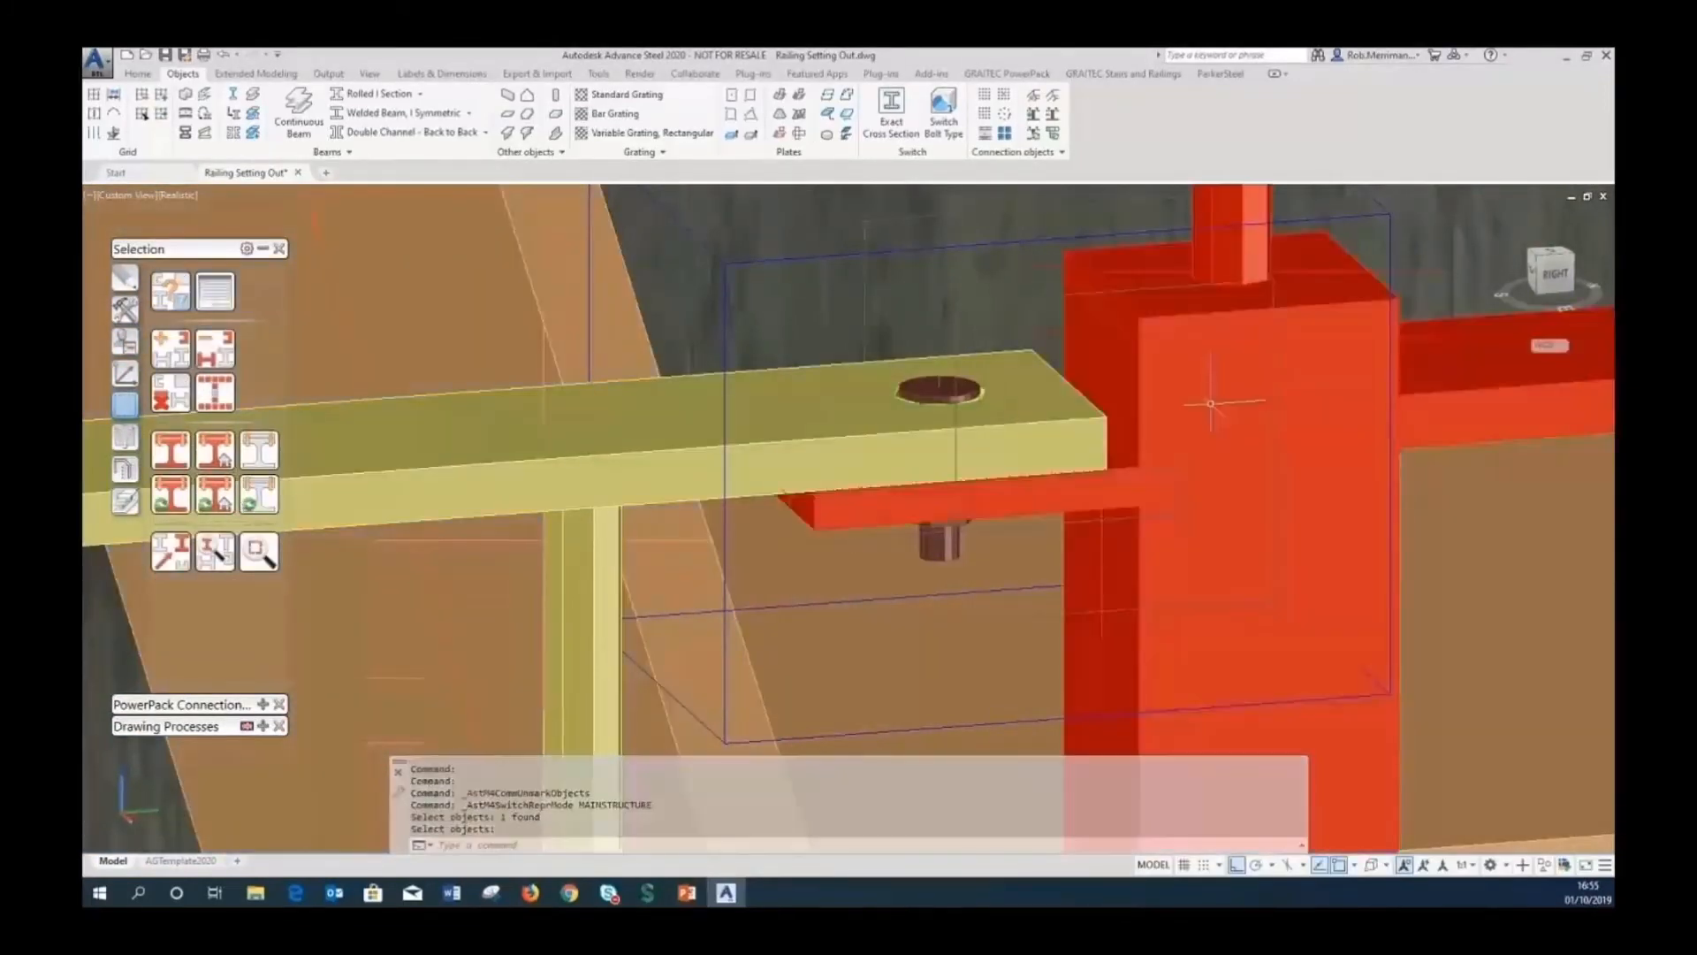
pyautogui.click(171, 393)
# Insert the Ø42 CHS - Ø12 Stem Saddle connection template between the handrail and the stem on the same post.
pyautogui.scroll(-4, 740, 387)
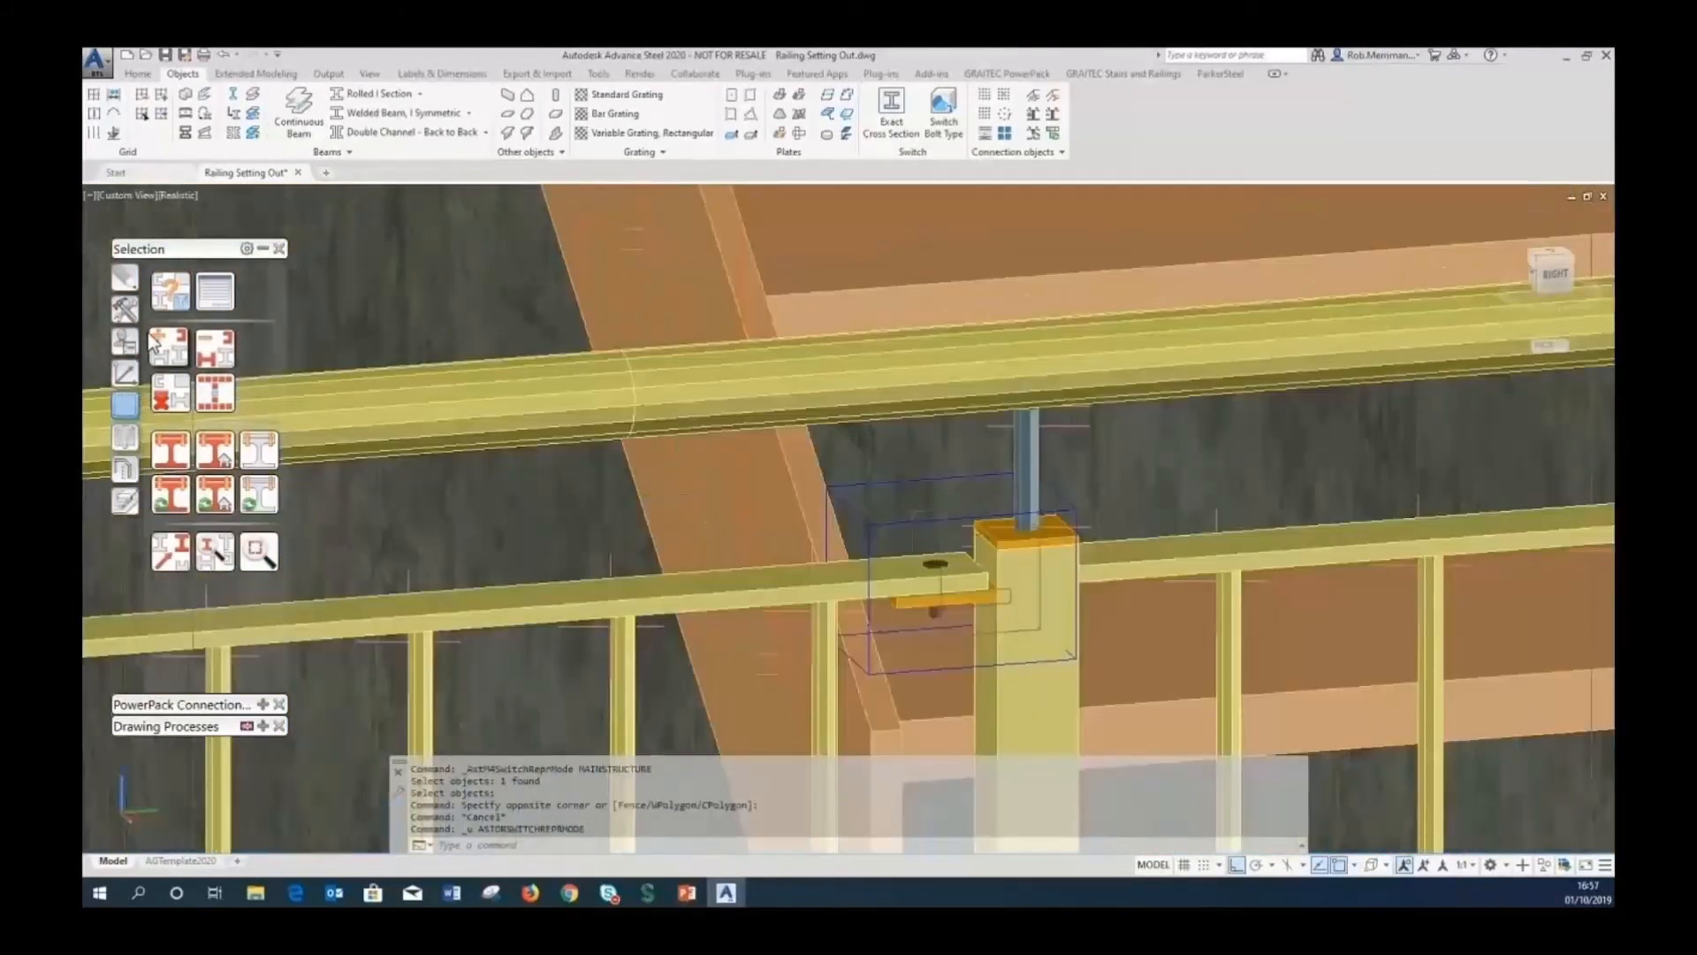
pyautogui.click(131, 313)
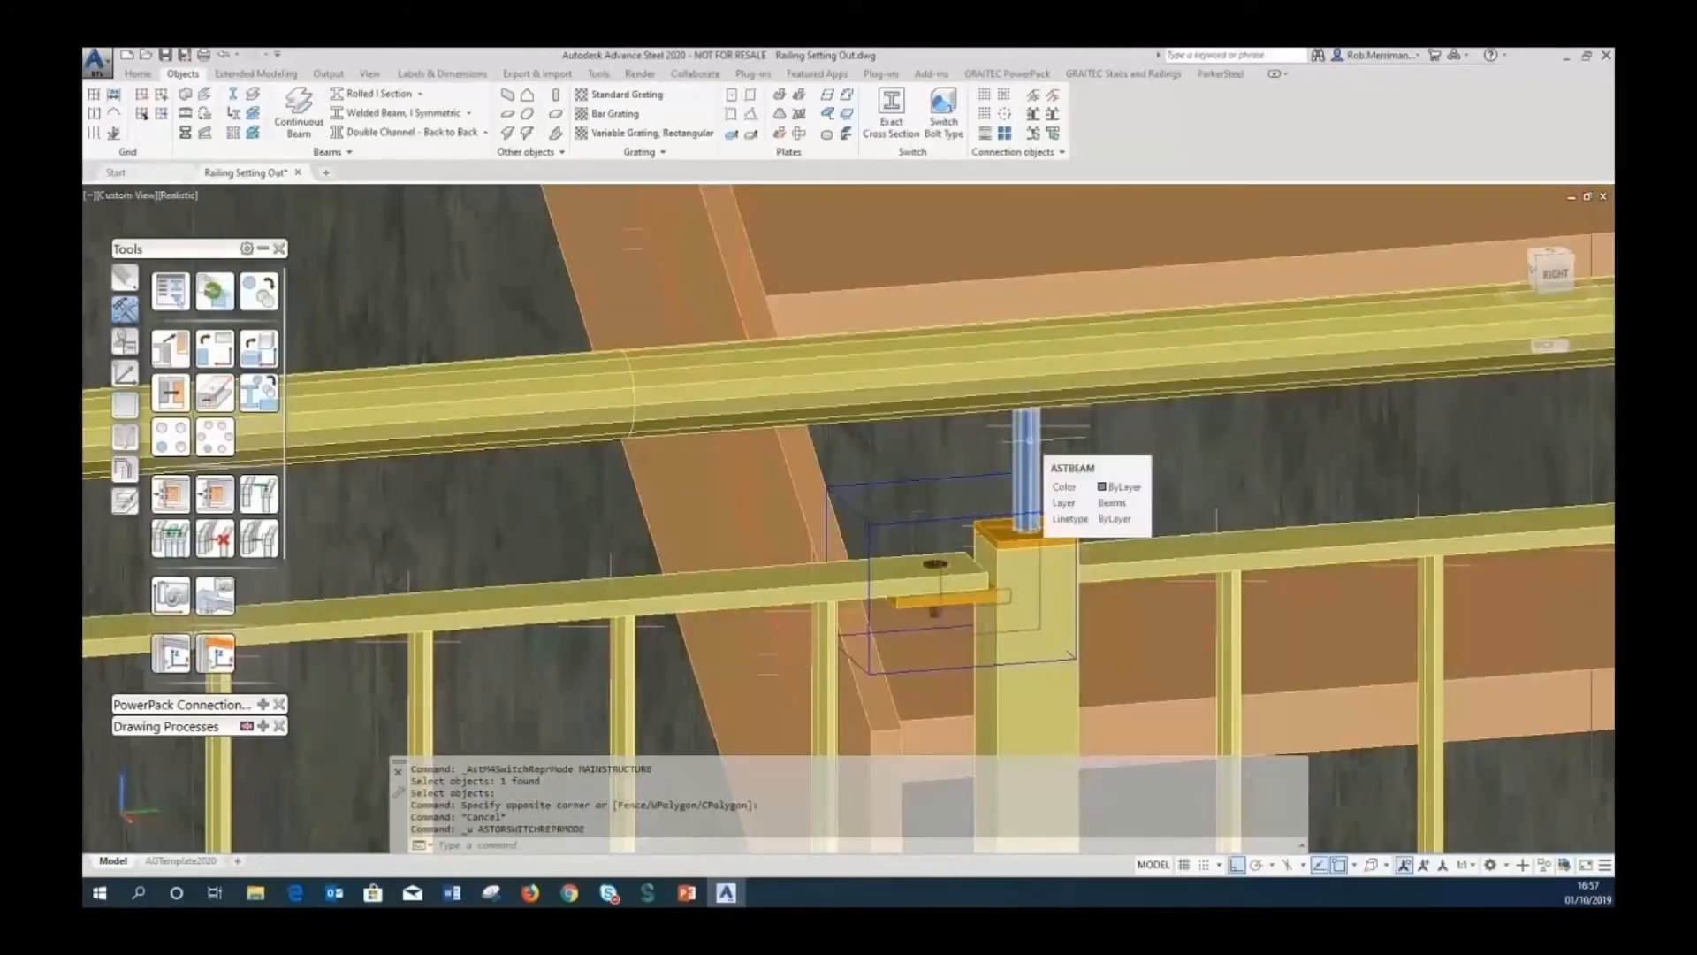
pyautogui.click(131, 348)
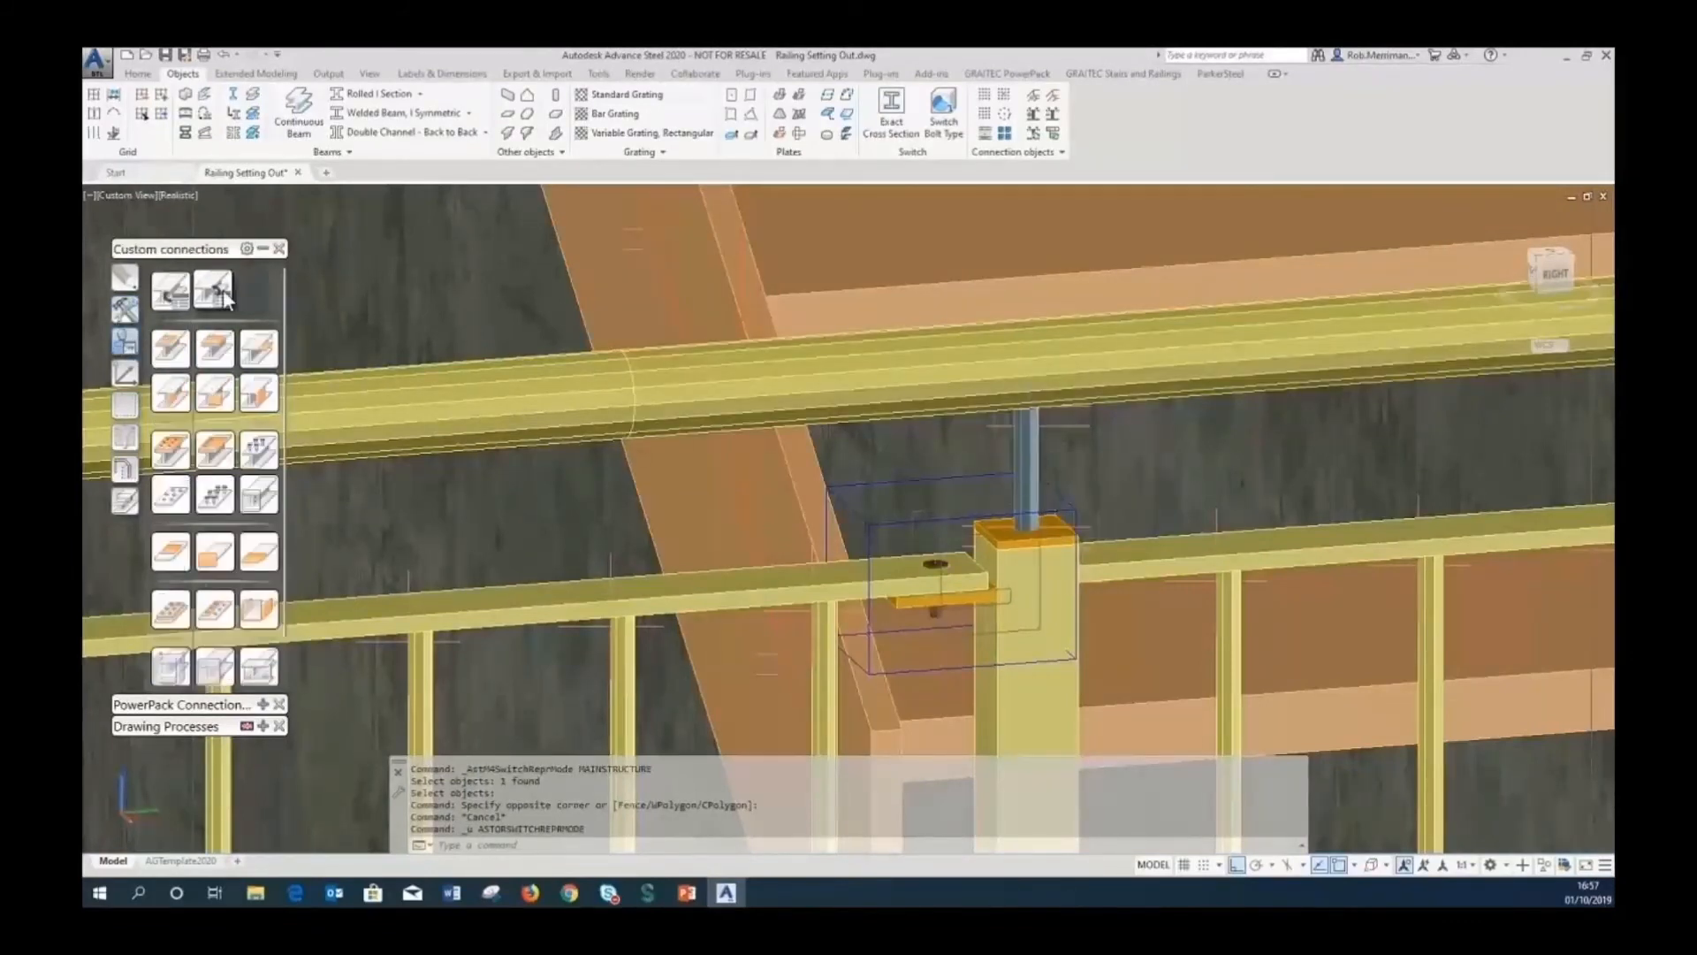
pyautogui.click(223, 297)
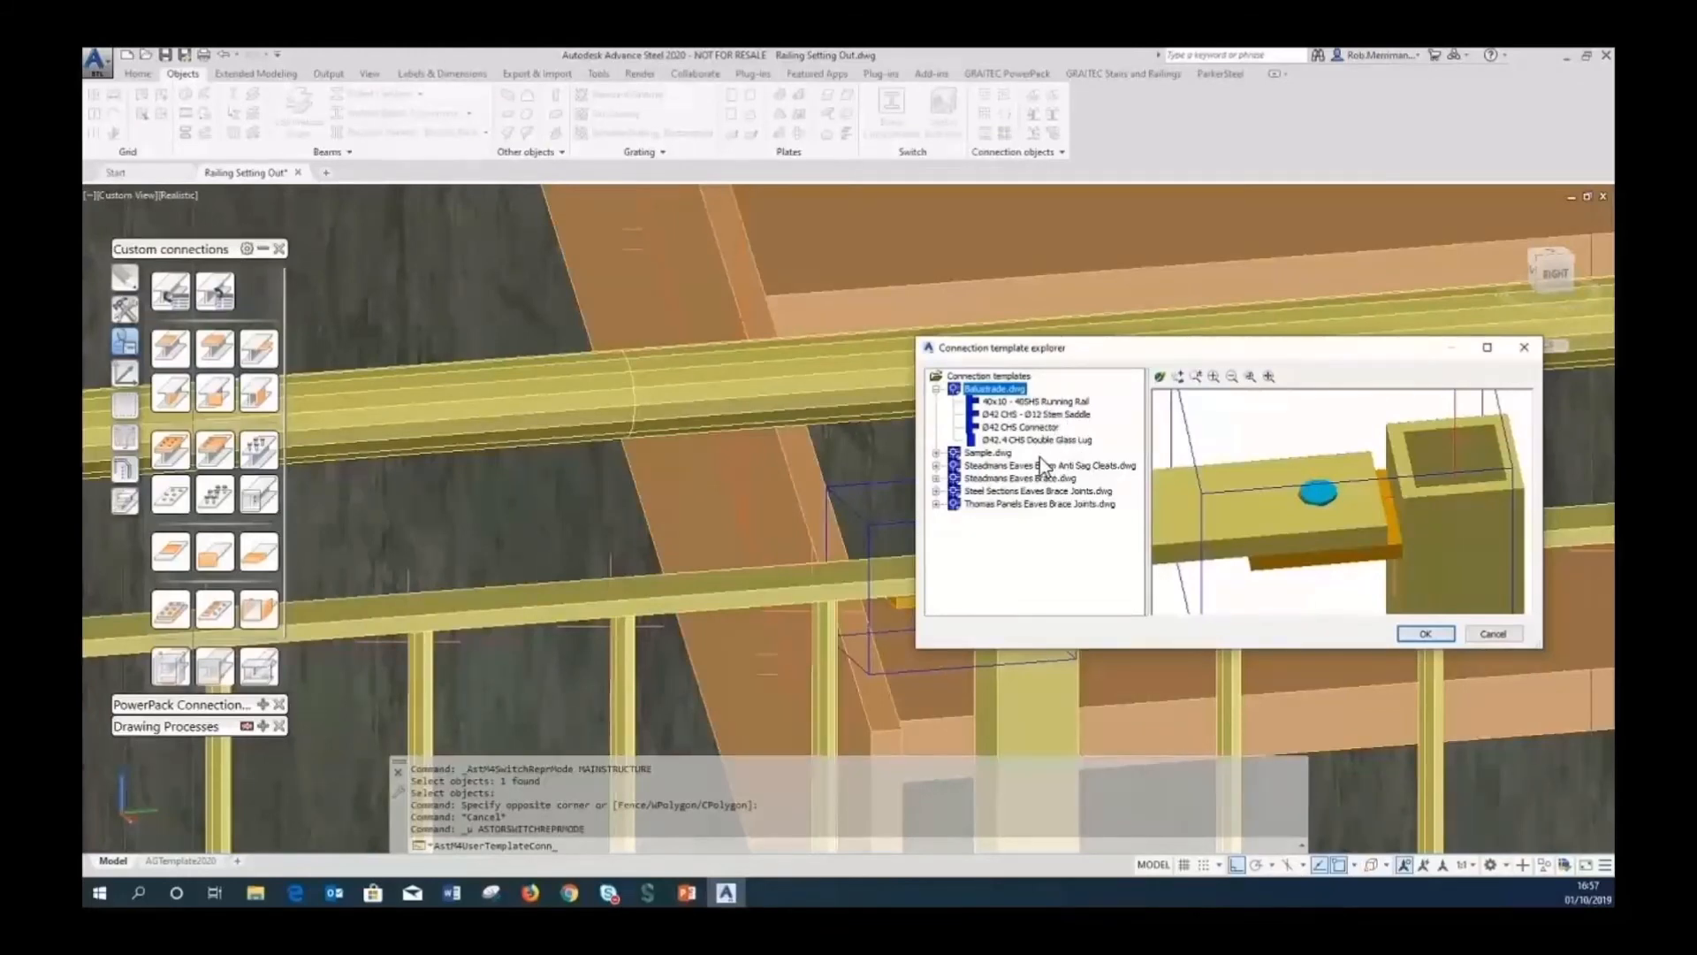
pyautogui.click(1016, 415)
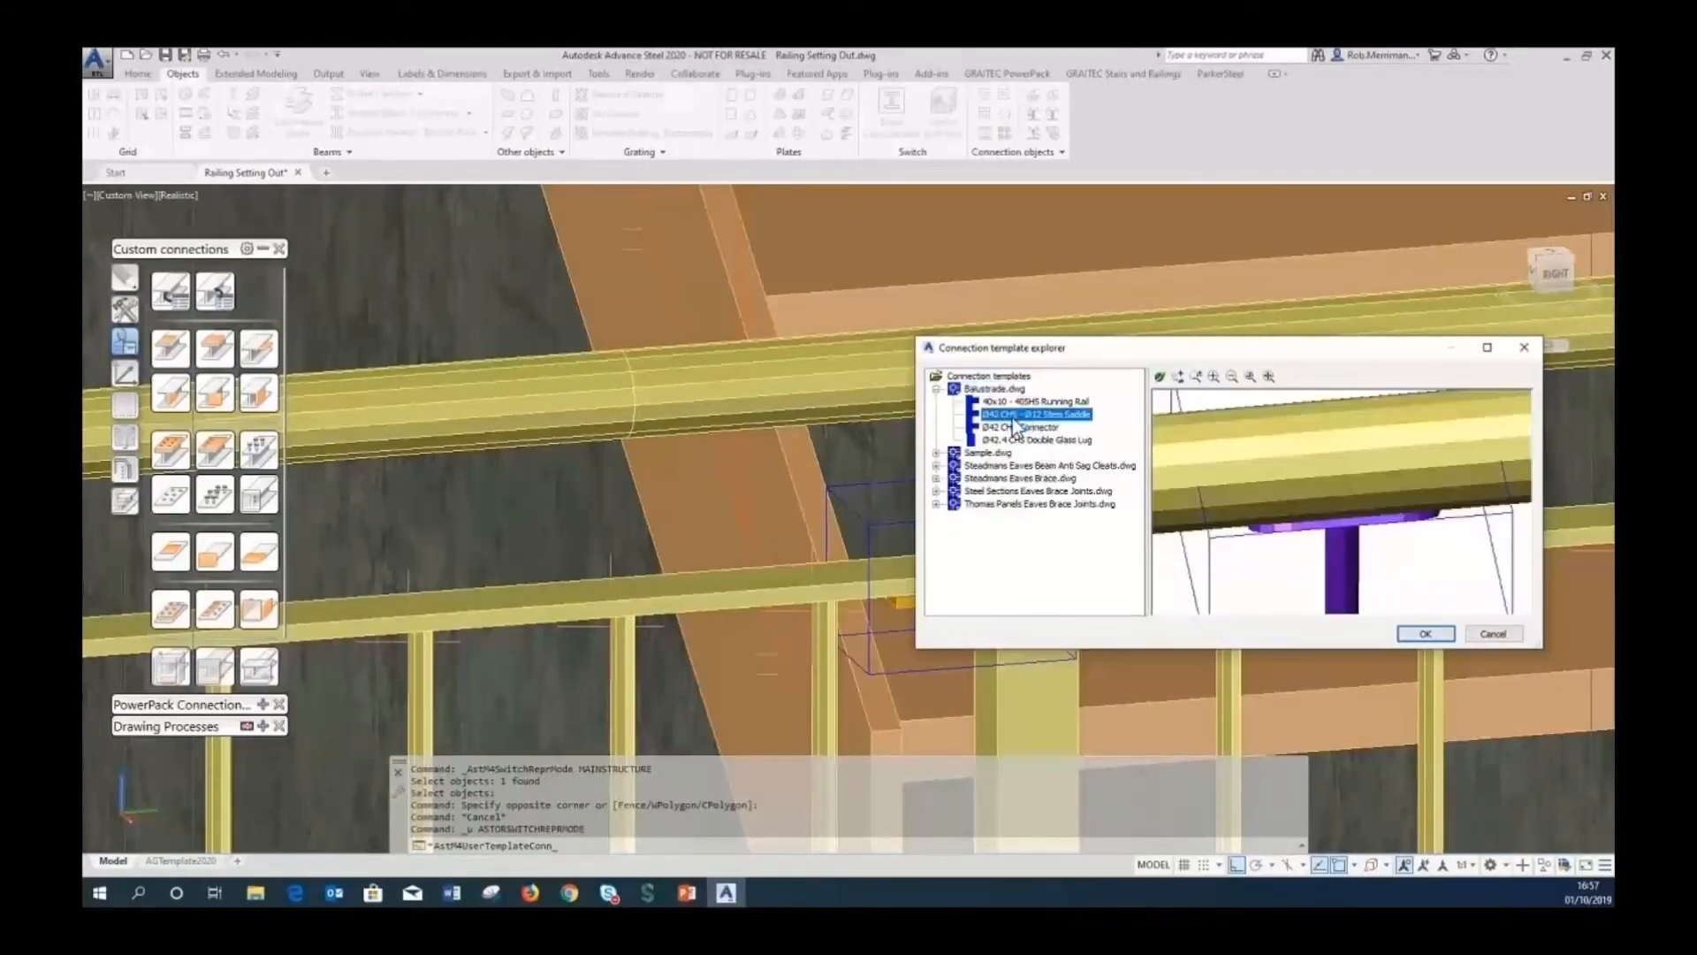
pyautogui.click(1423, 634)
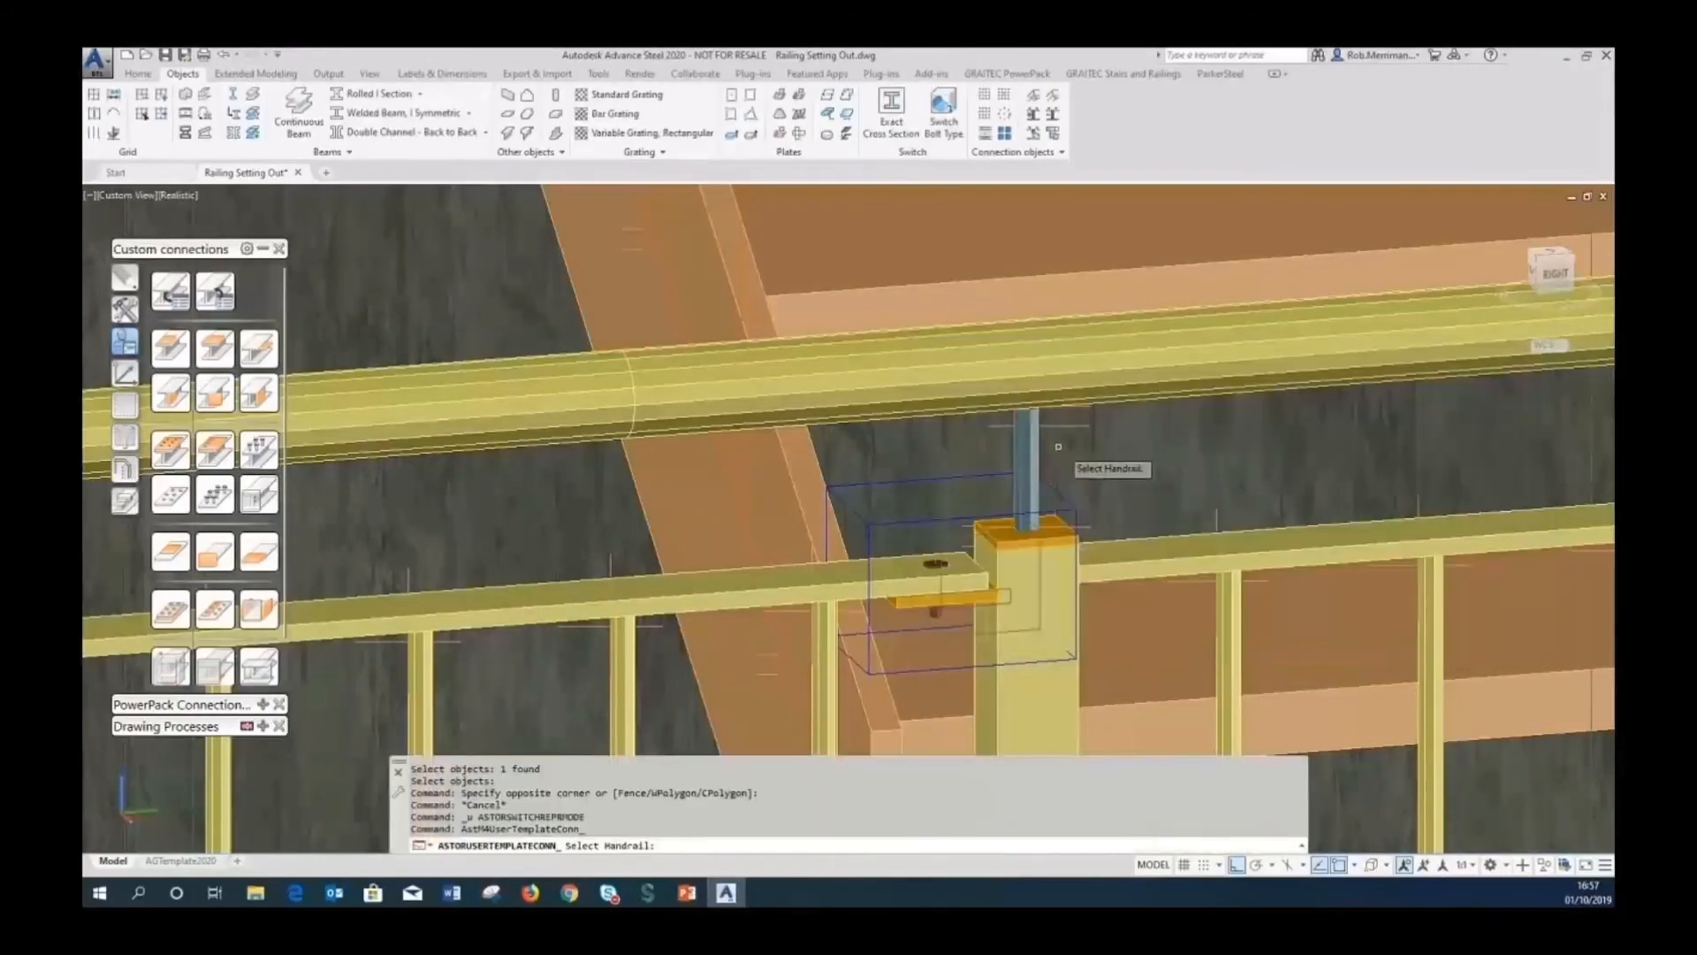
pyautogui.click(1028, 396)
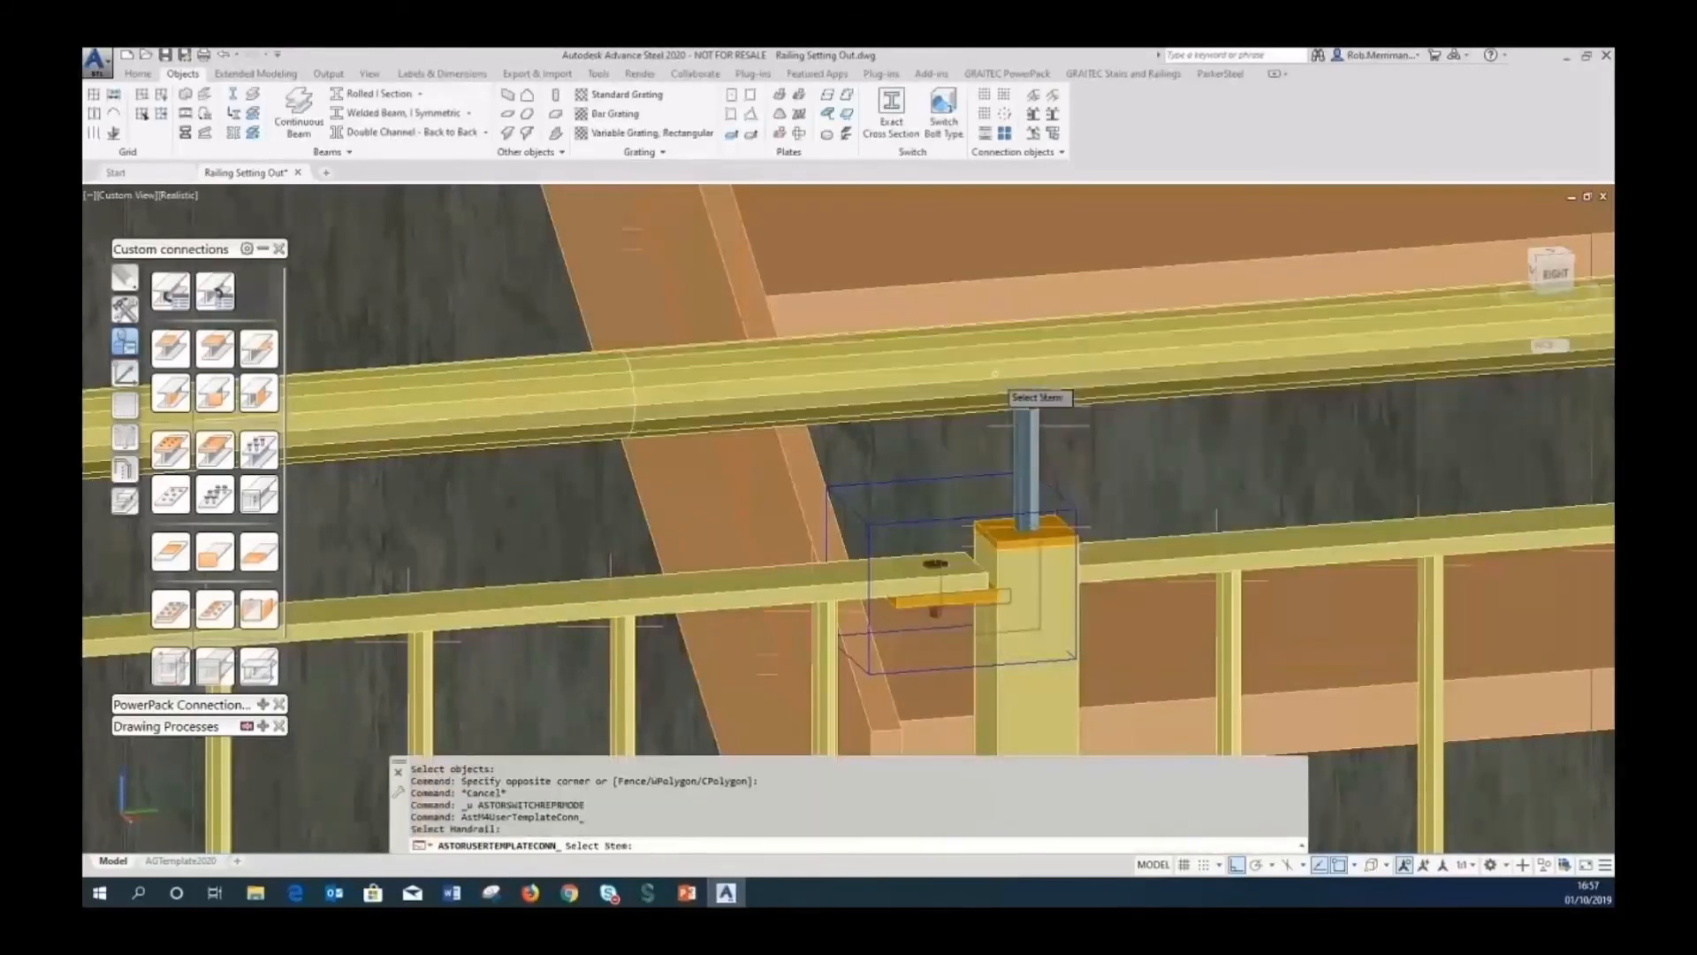
pyautogui.click(1027, 444)
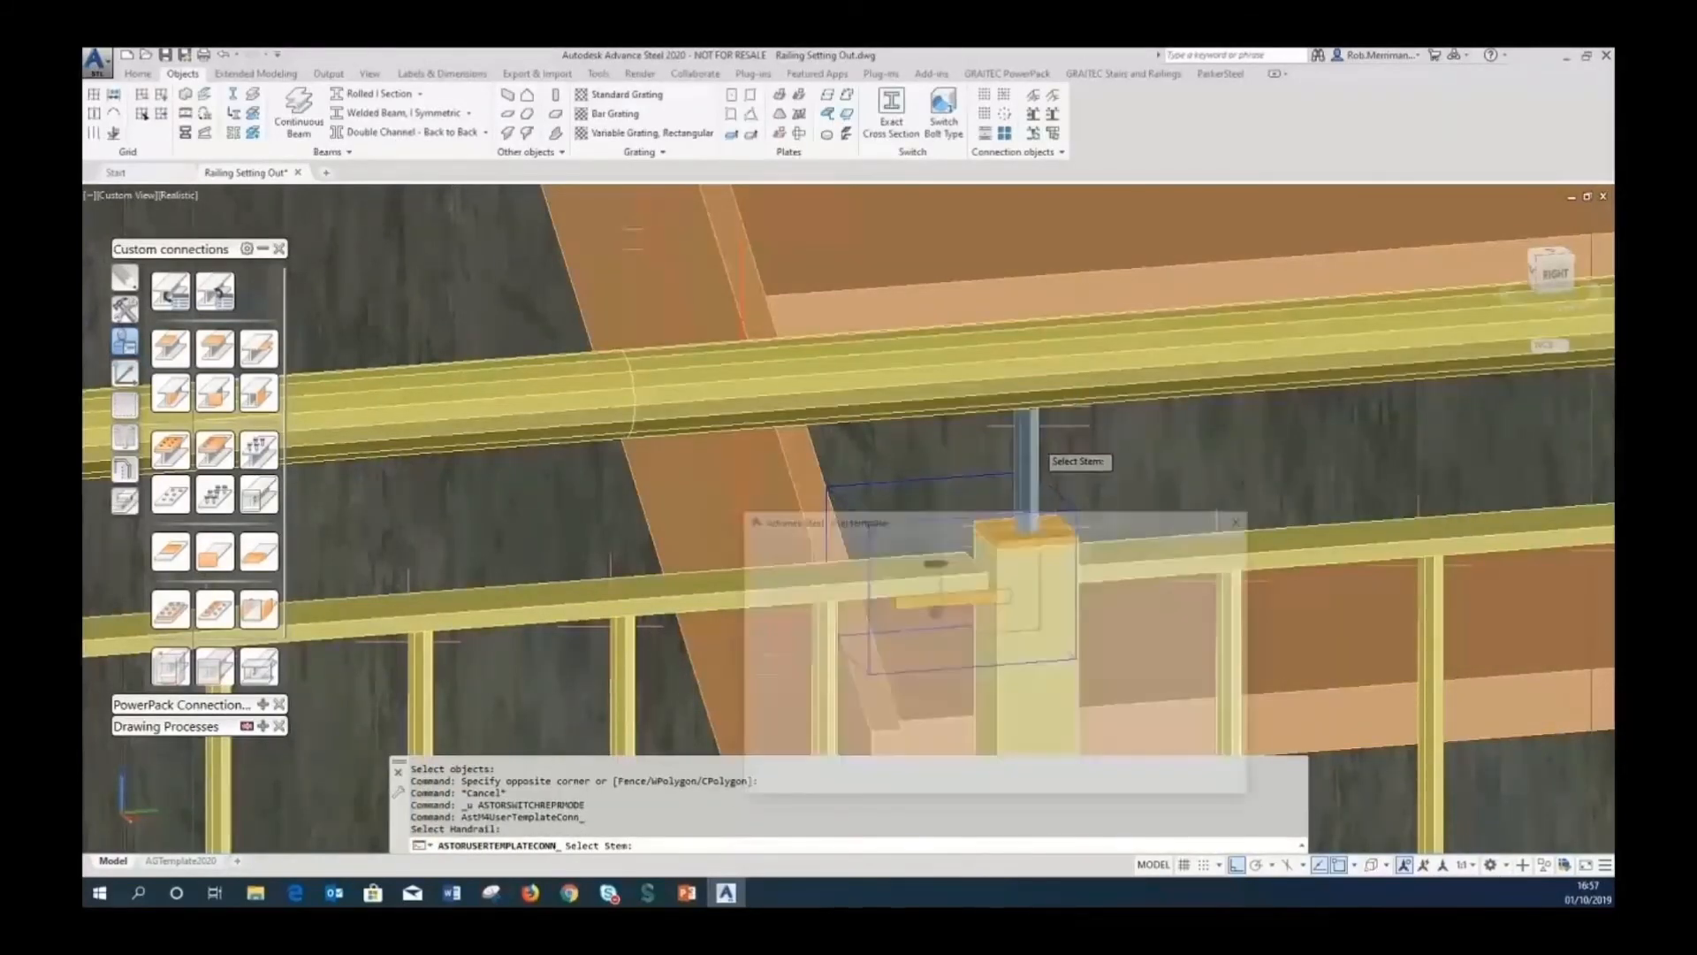
pyautogui.click(1246, 519)
pyautogui.scroll(8, 1058, 357)
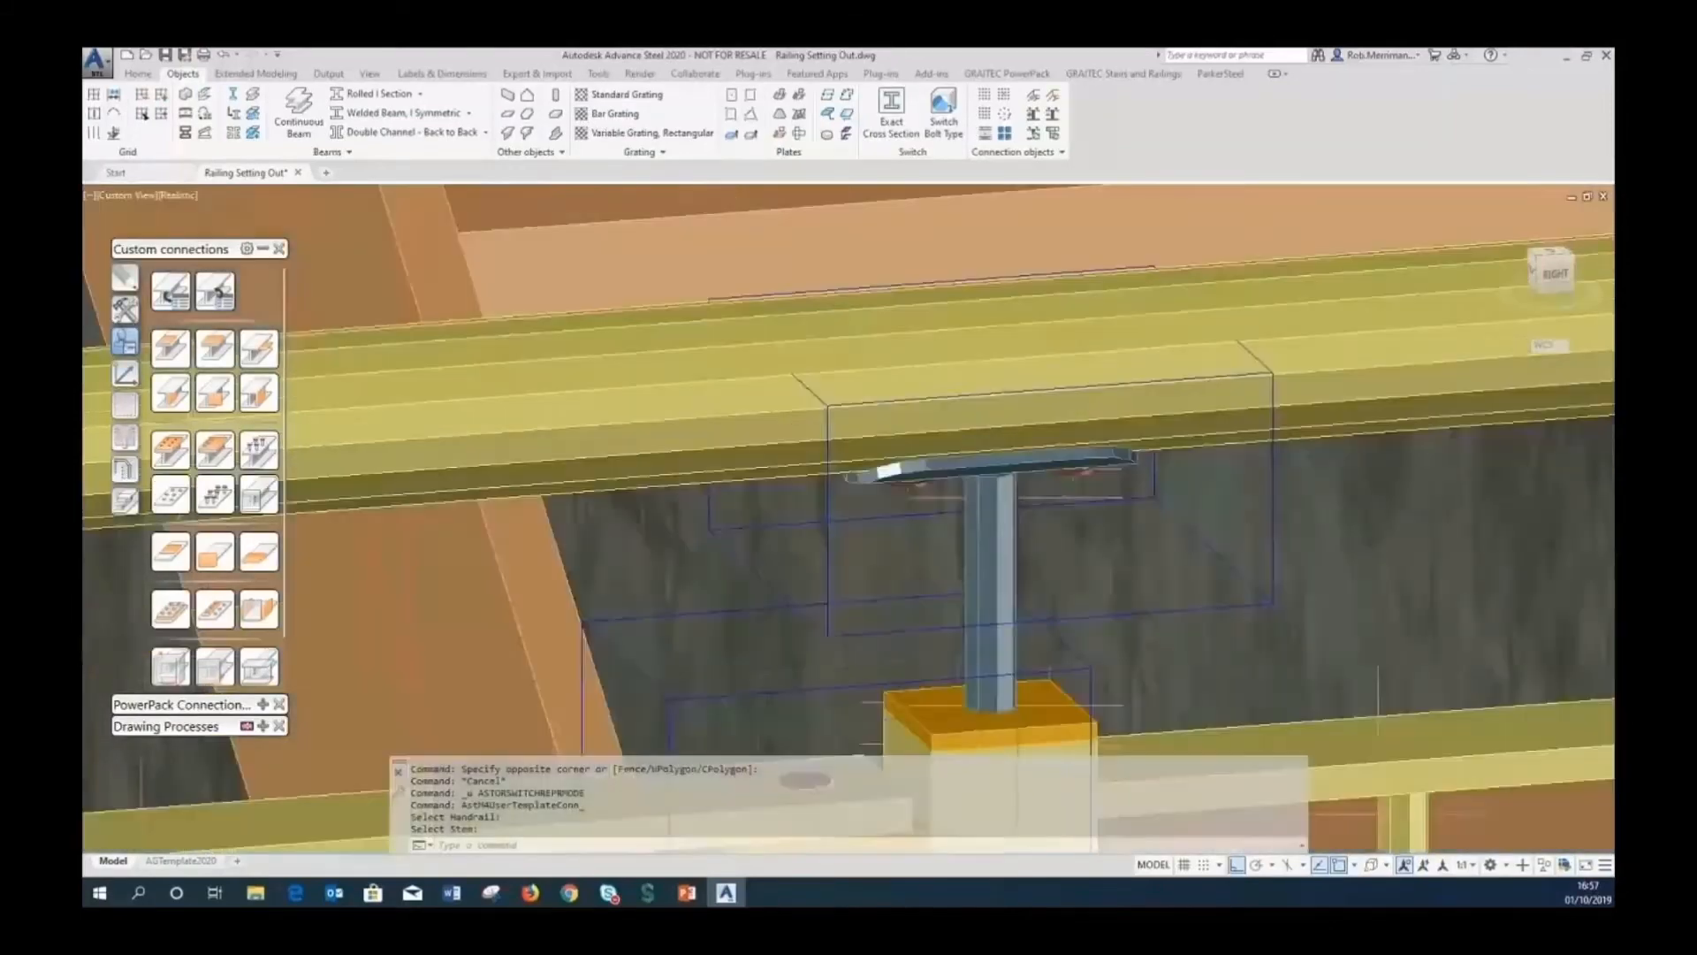
pyautogui.scroll(-7, 1050, 455)
pyautogui.keyDown('shift'); pyautogui.moveTo(1050, 469); pyautogui.dragTo(1069, 395, button='middle'); pyautogui.keyUp('shift')
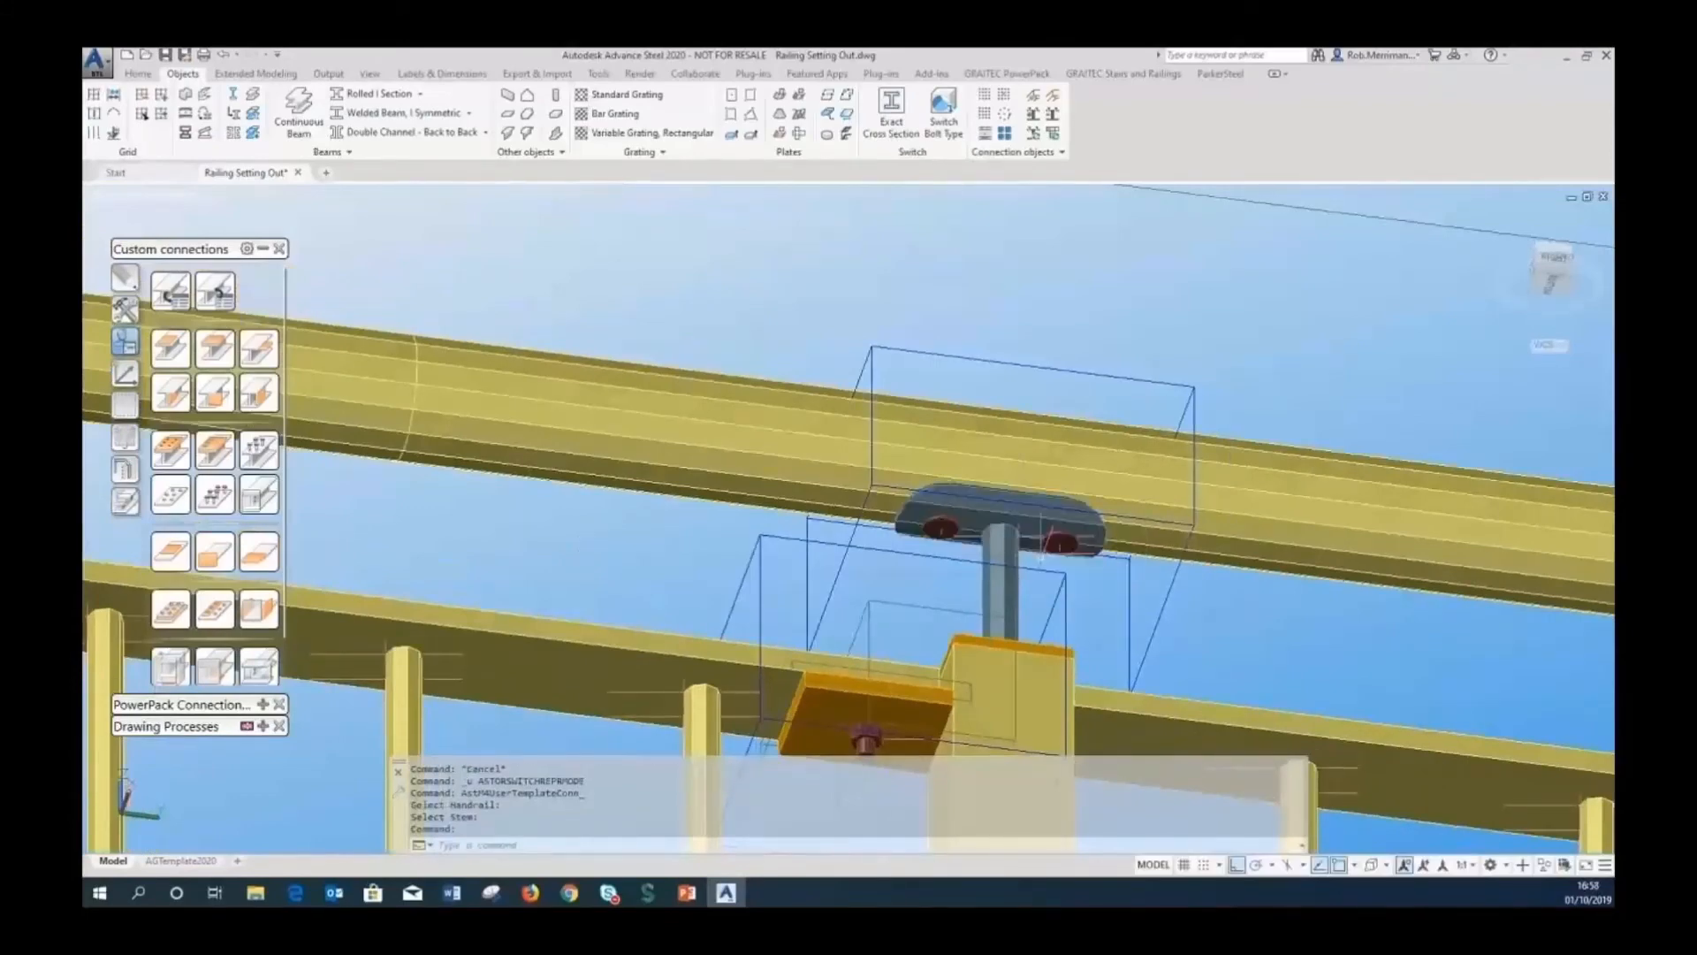
# Join the two handrail lengths at their butt joint near the saddle with the Ø42 CHS Connector template.
pyautogui.scroll(-6, 1023, 511)
pyautogui.moveTo(981, 347)
pyautogui.keyDown('shift'); pyautogui.mouseDown(button='middle')
pyautogui.moveTo(993, 425)
pyautogui.moveTo(973, 367)
pyautogui.mouseUp(button='middle'); pyautogui.keyUp('shift')
pyautogui.scroll(3, 836, 371)
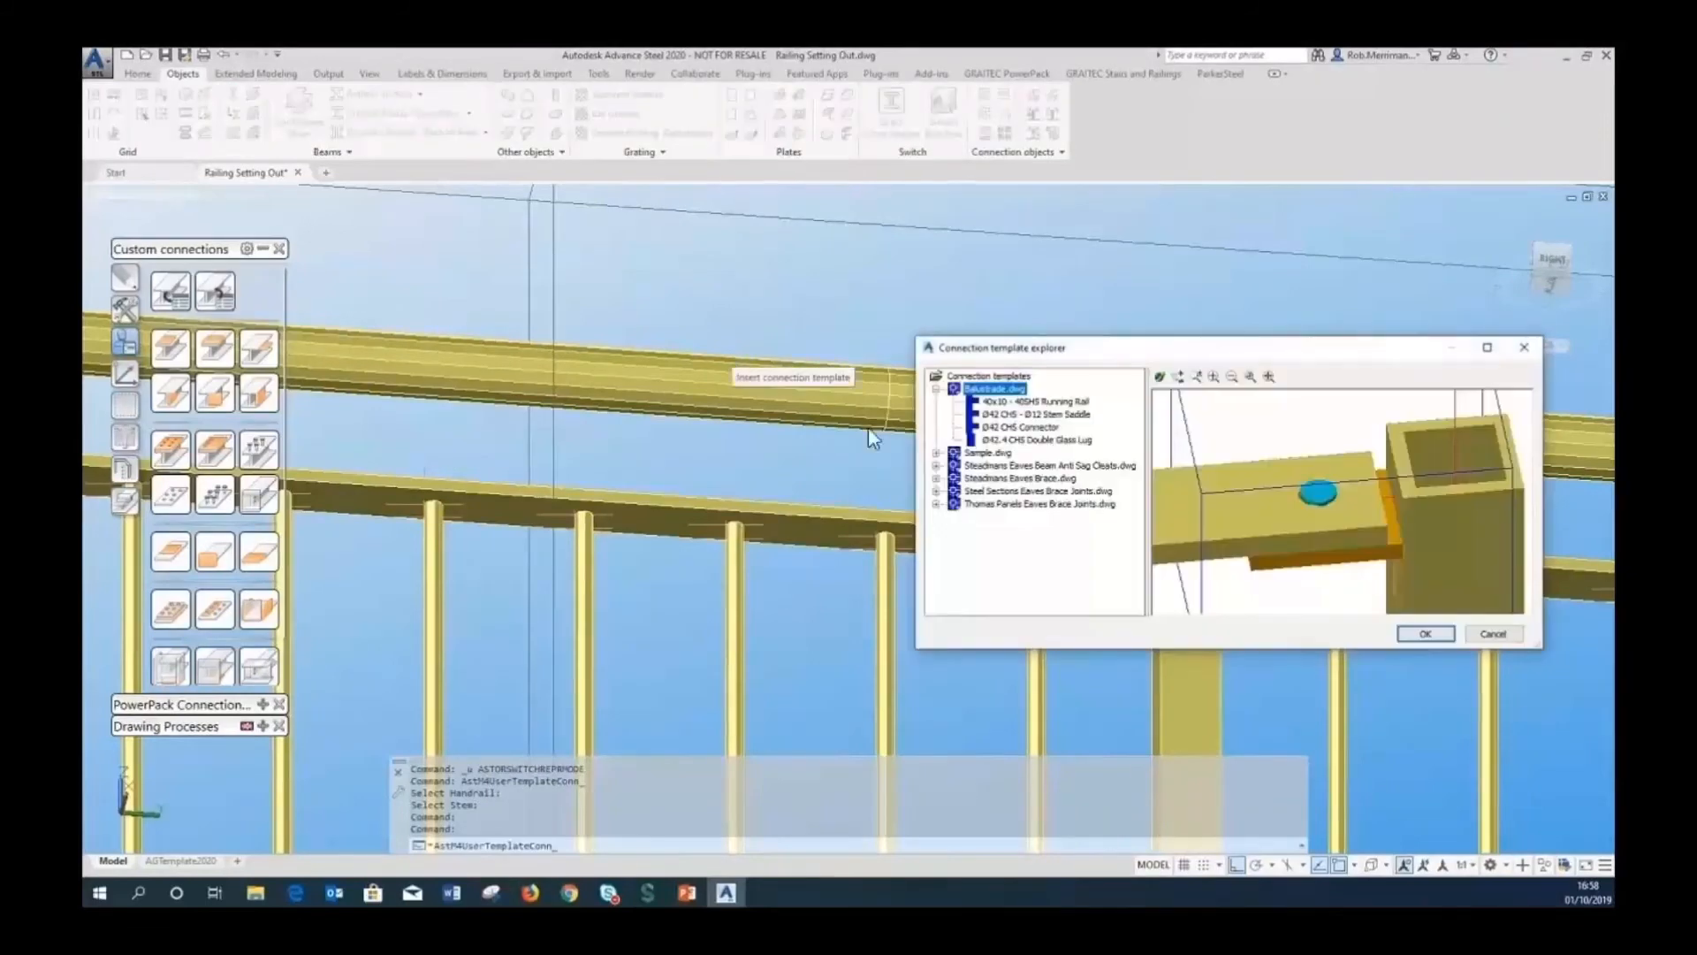
pyautogui.click(988, 428)
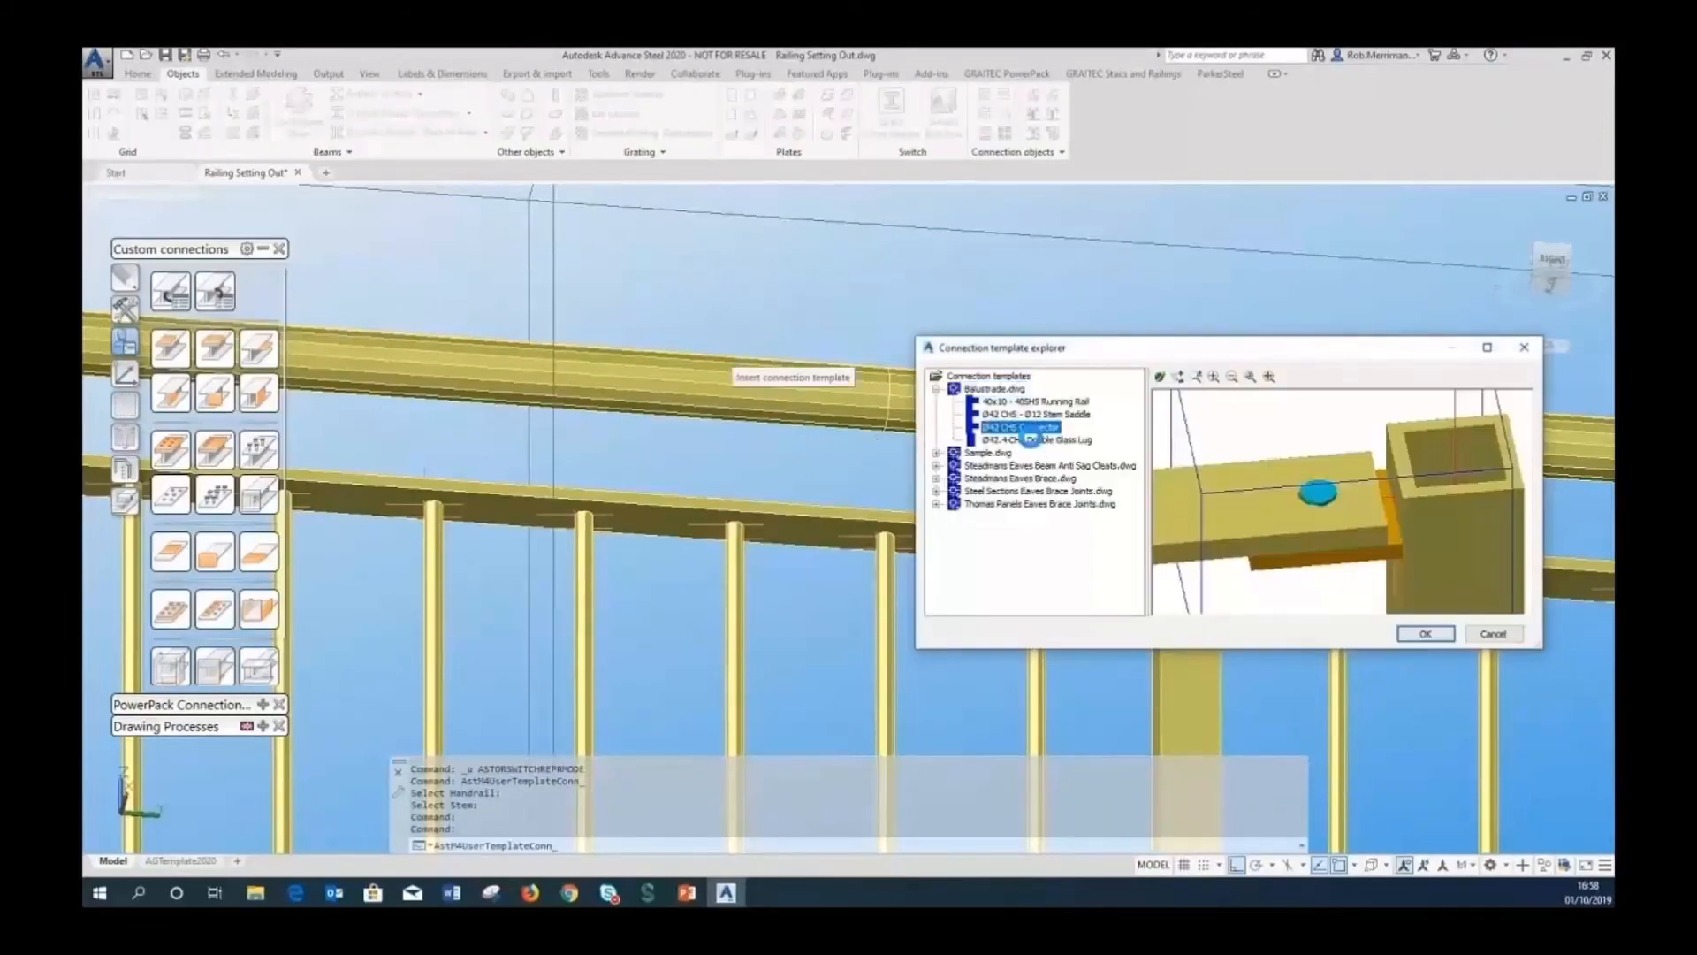
pyautogui.click(1424, 634)
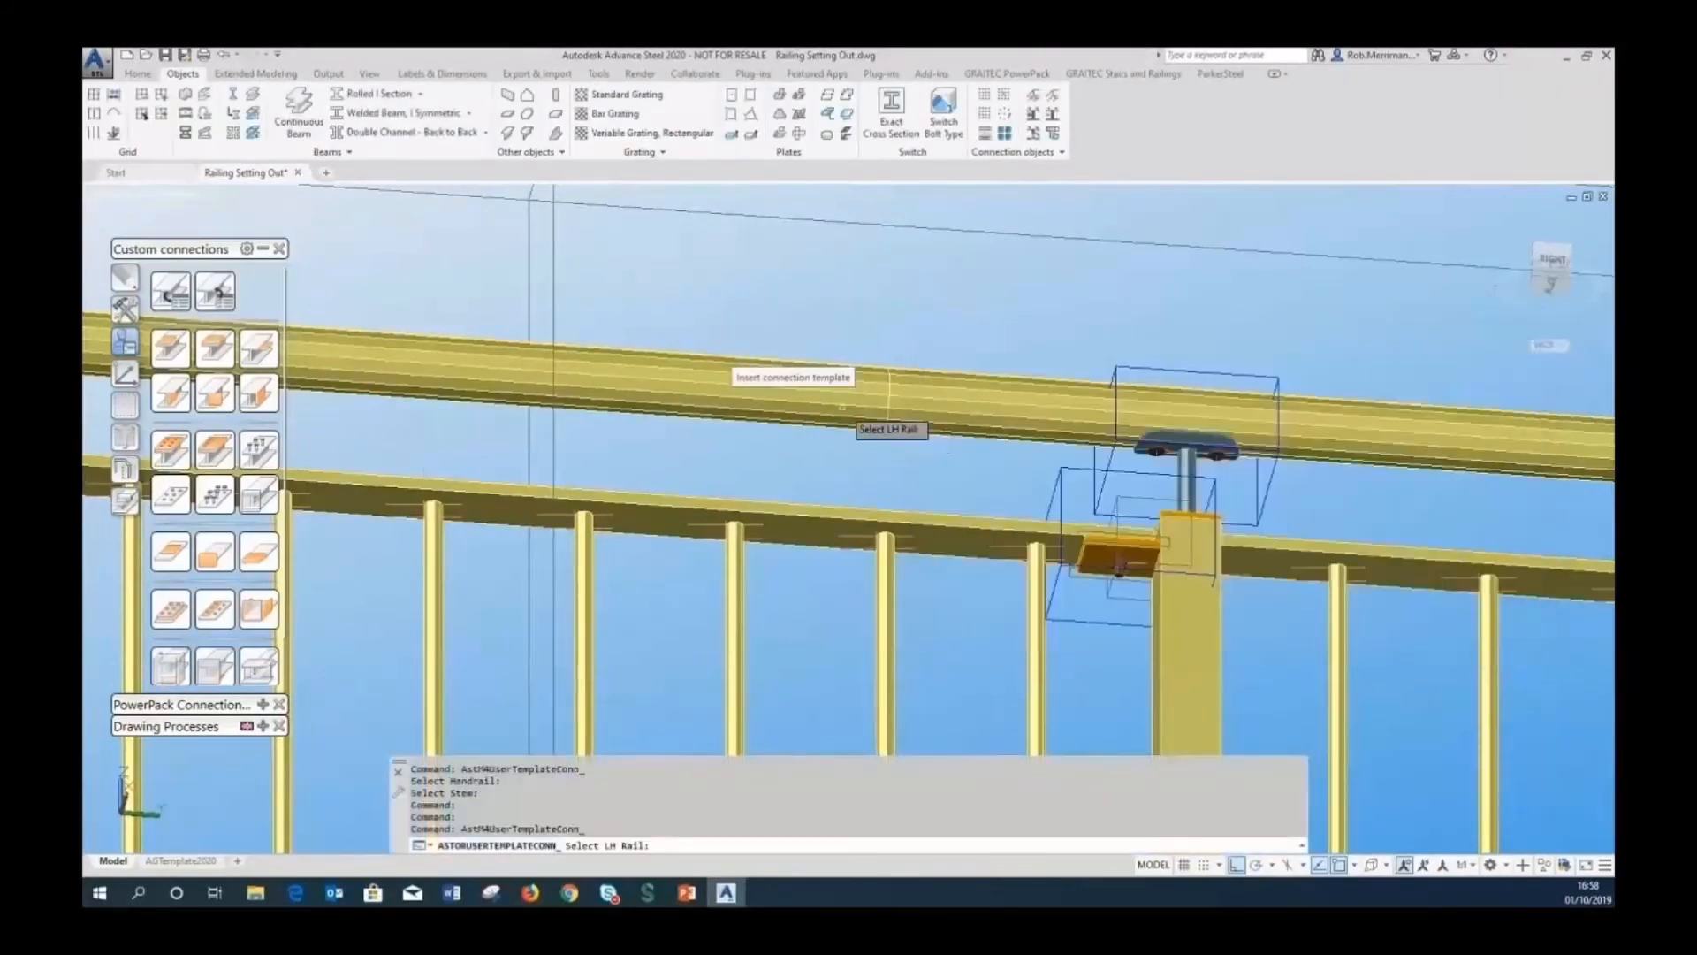
pyautogui.click(839, 407)
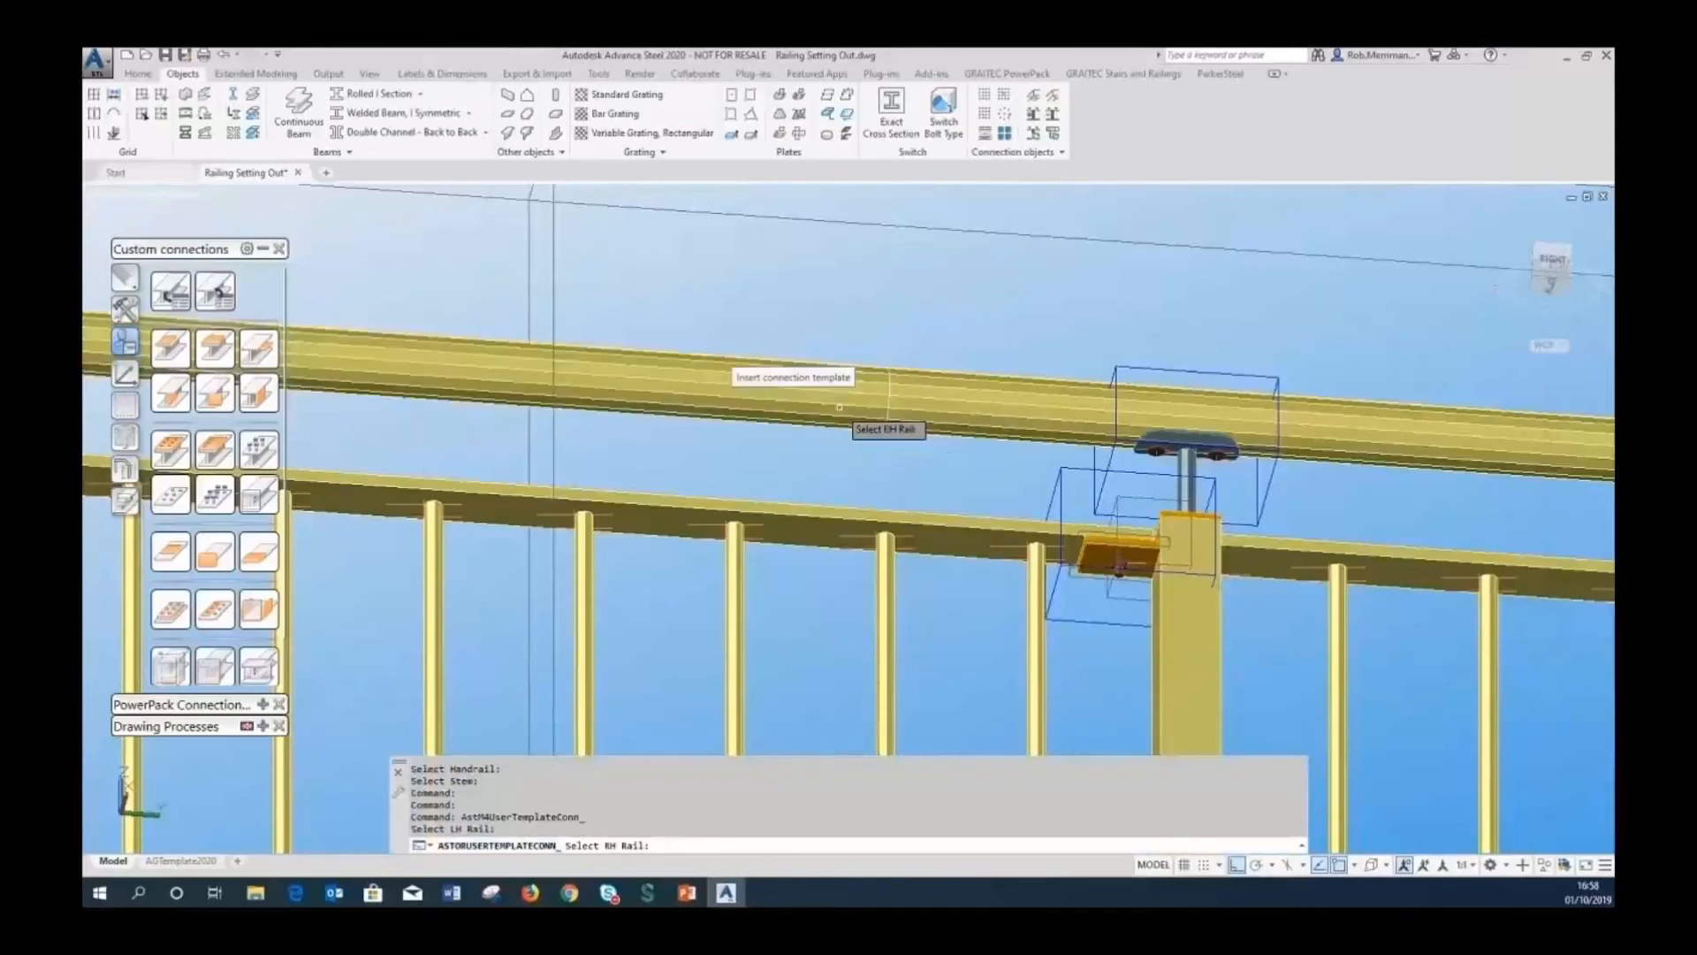
pyautogui.click(955, 420)
pyautogui.press('Return')
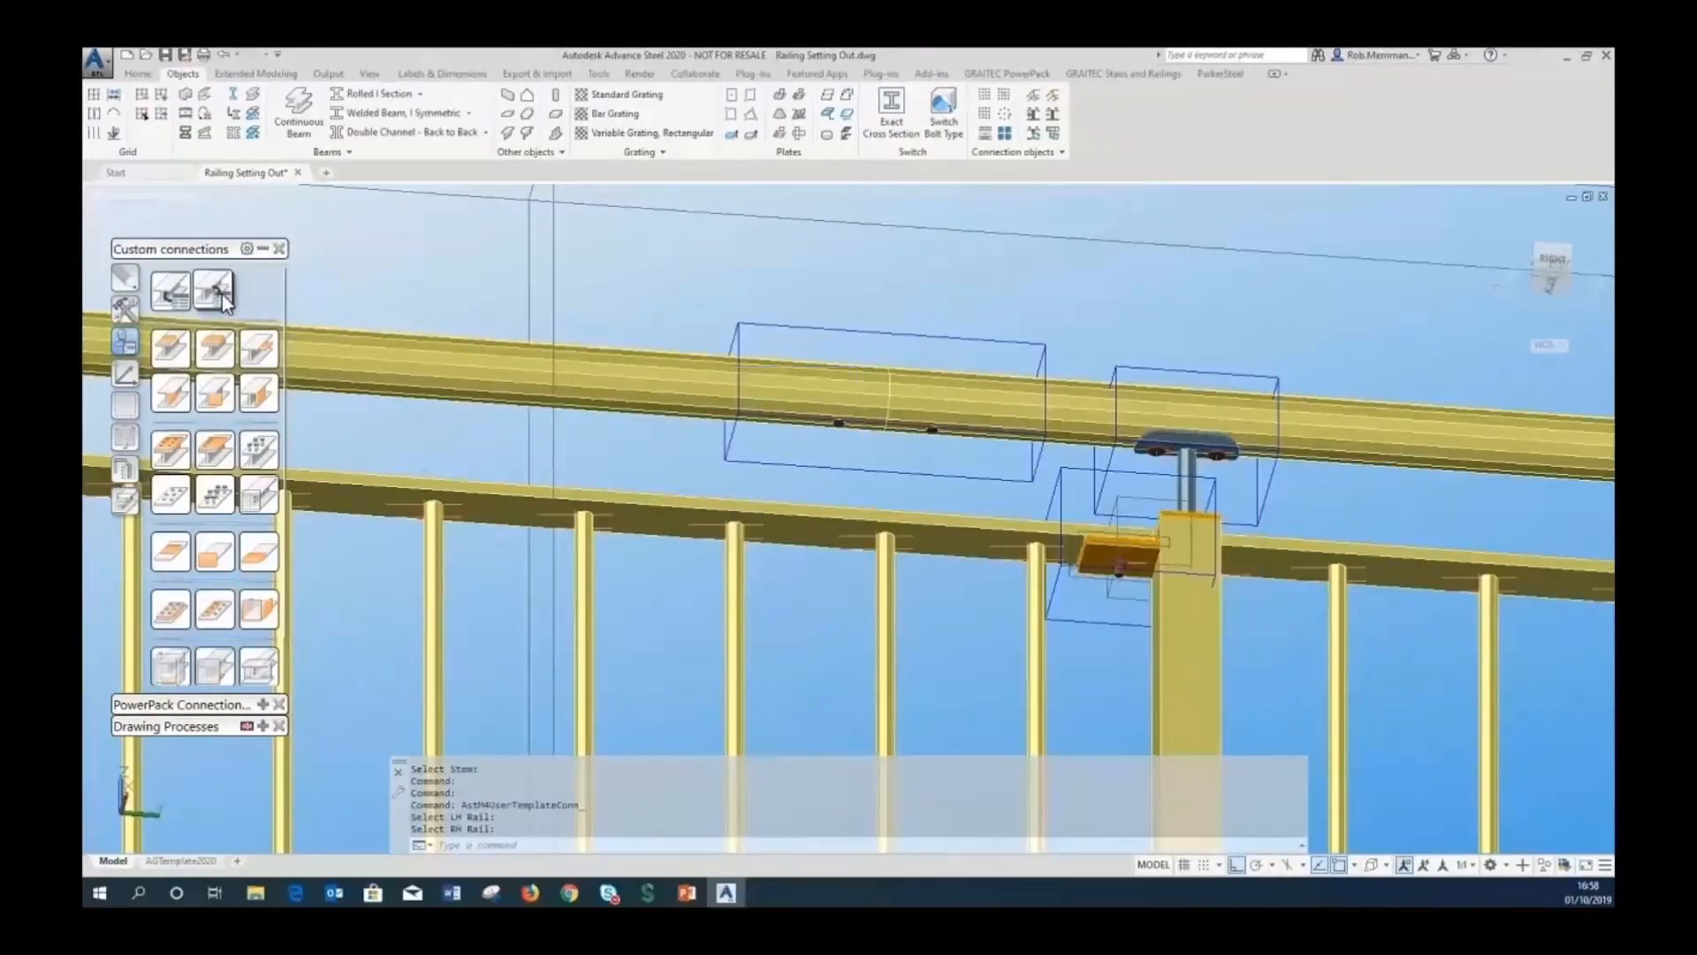
# Switch the view to 2D Wireframe and check the naming properties of the connector part inside the handrail.
pyautogui.click(179, 197)
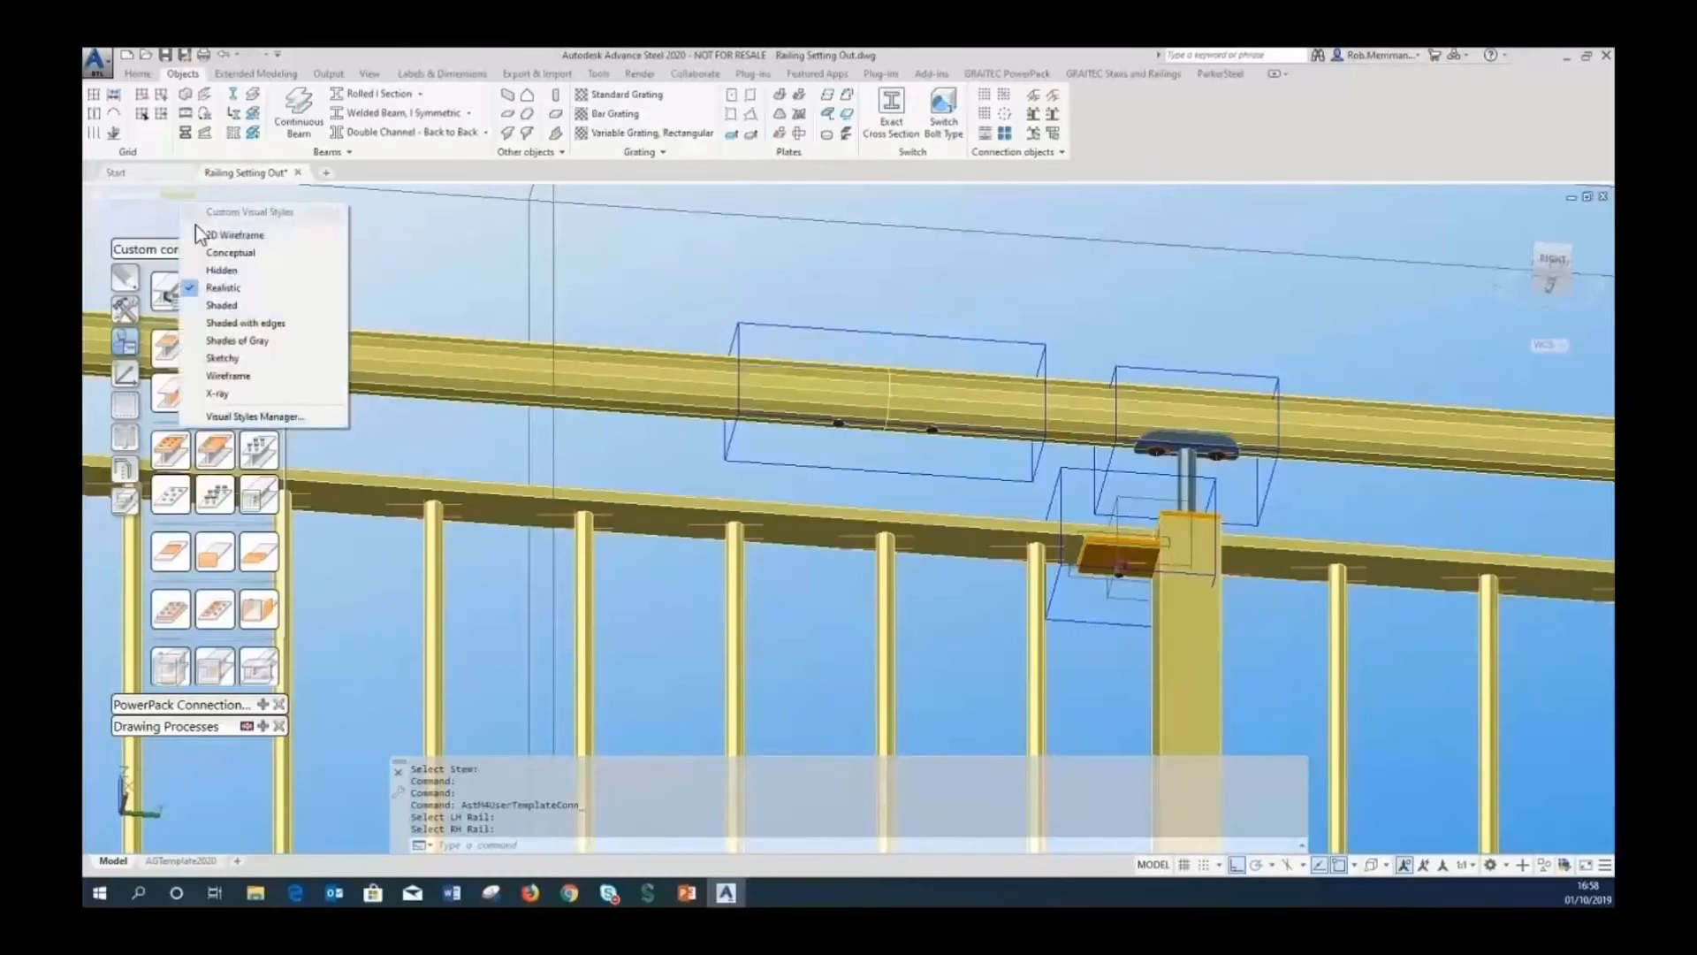
pyautogui.click(213, 228)
pyautogui.scroll(6, 881, 427)
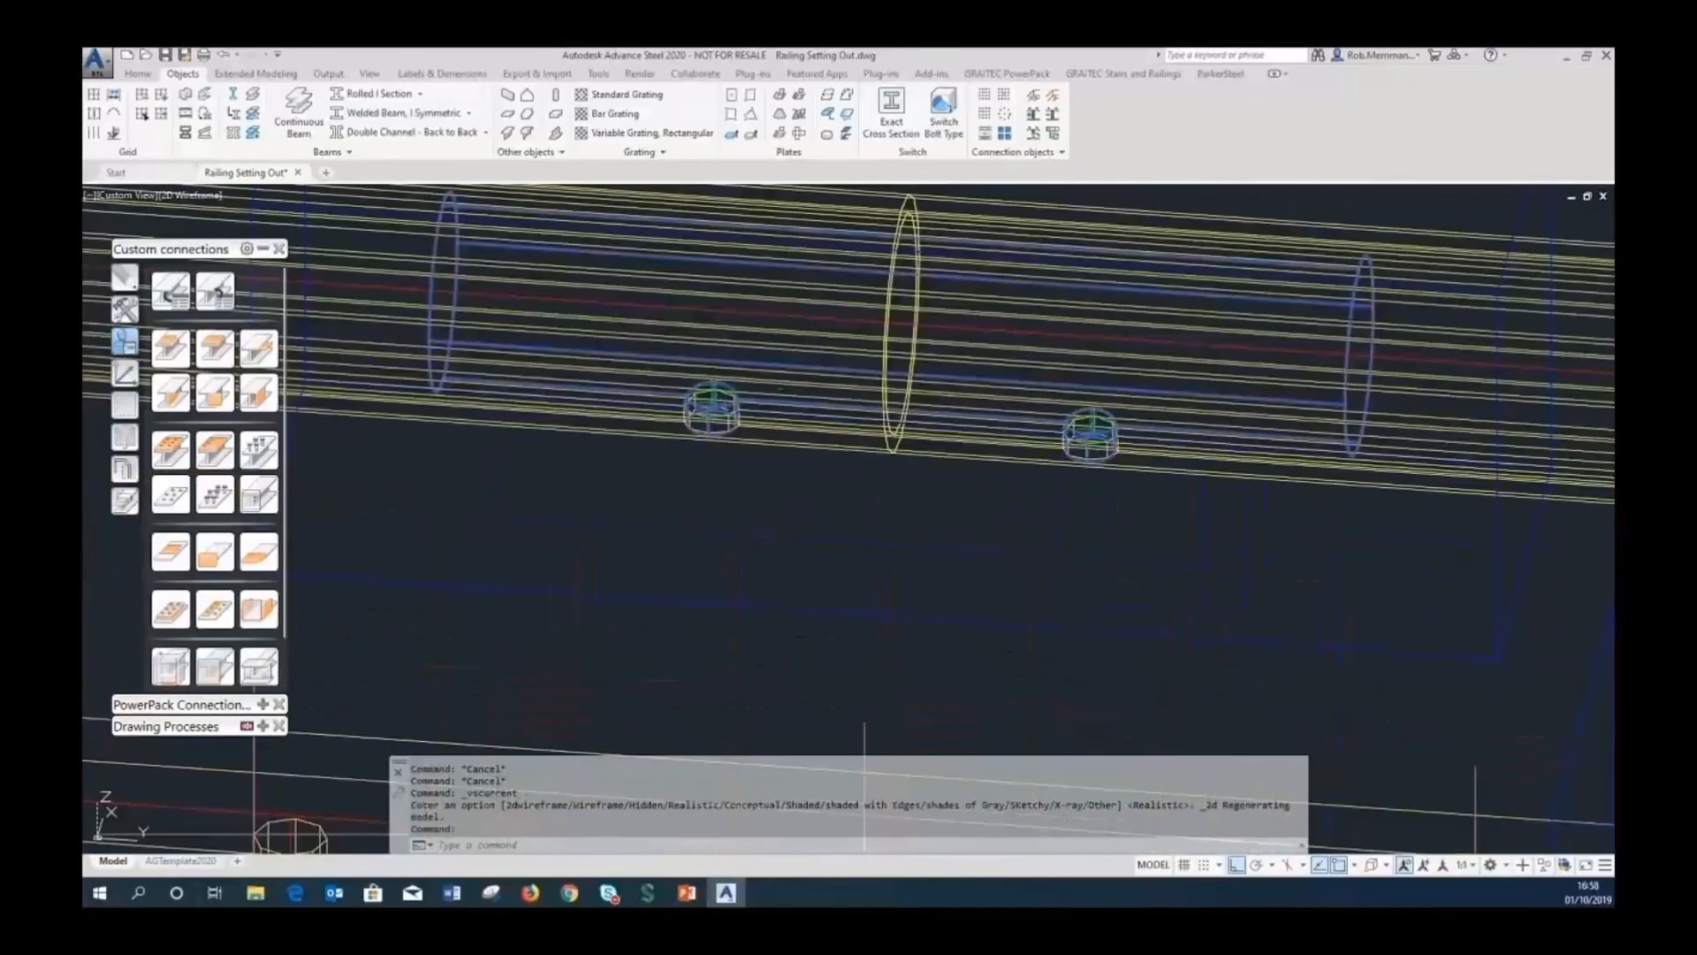
pyautogui.doubleClick(951, 414)
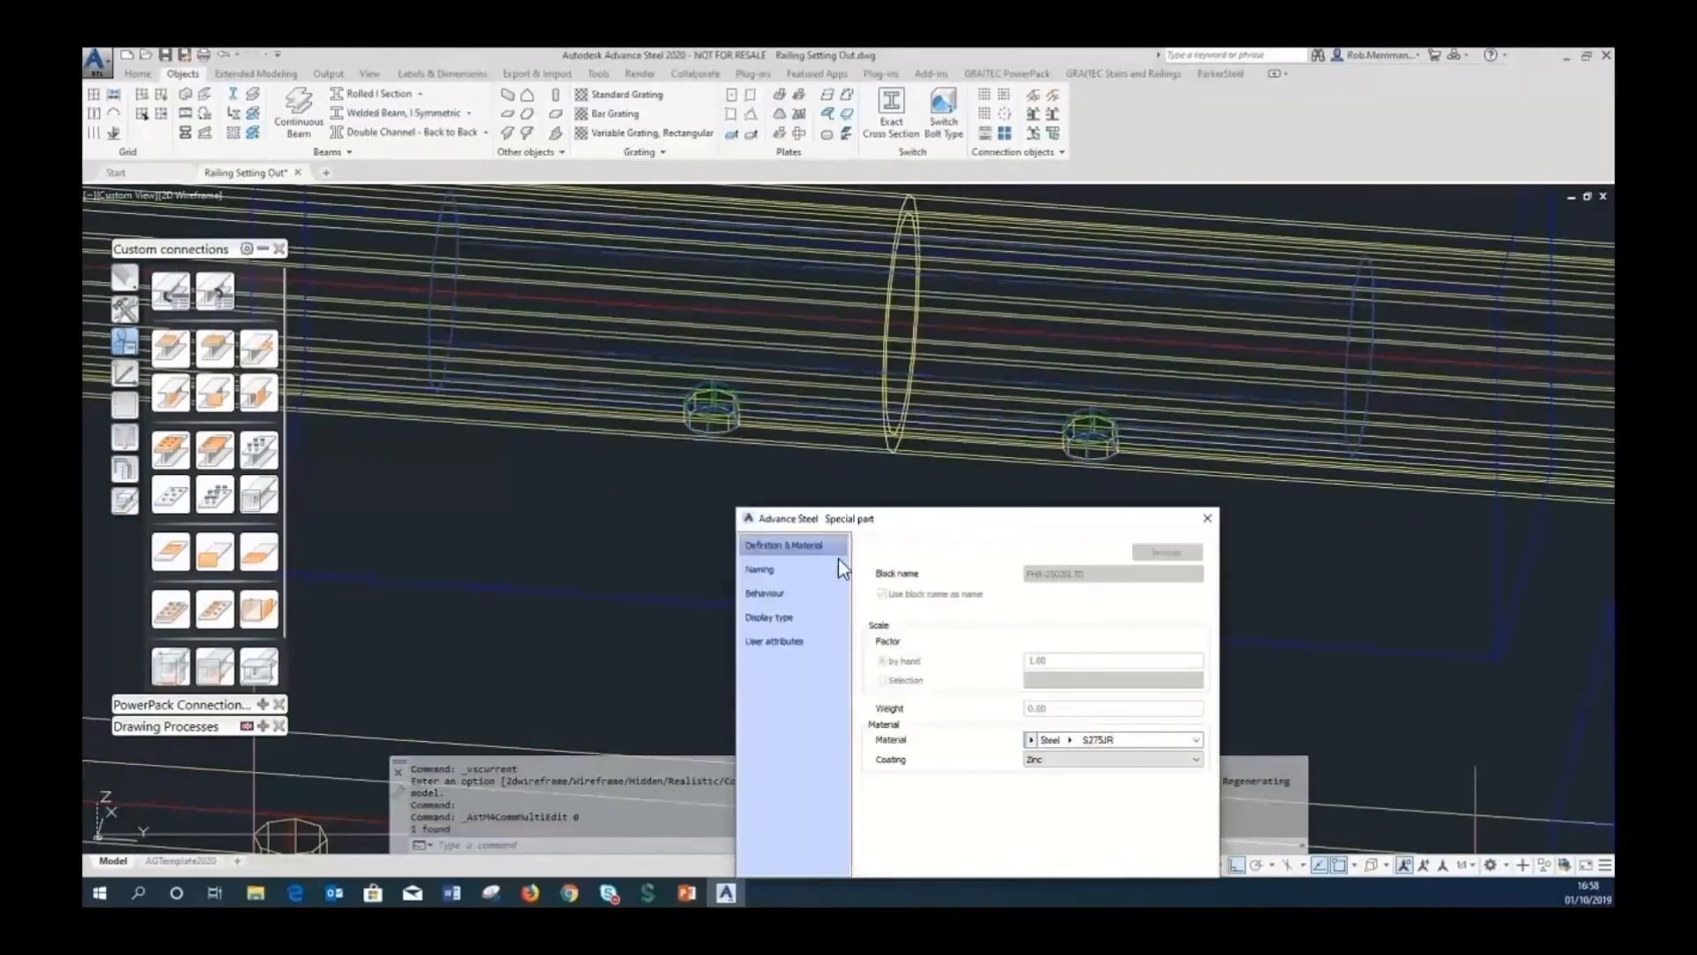
pyautogui.click(804, 570)
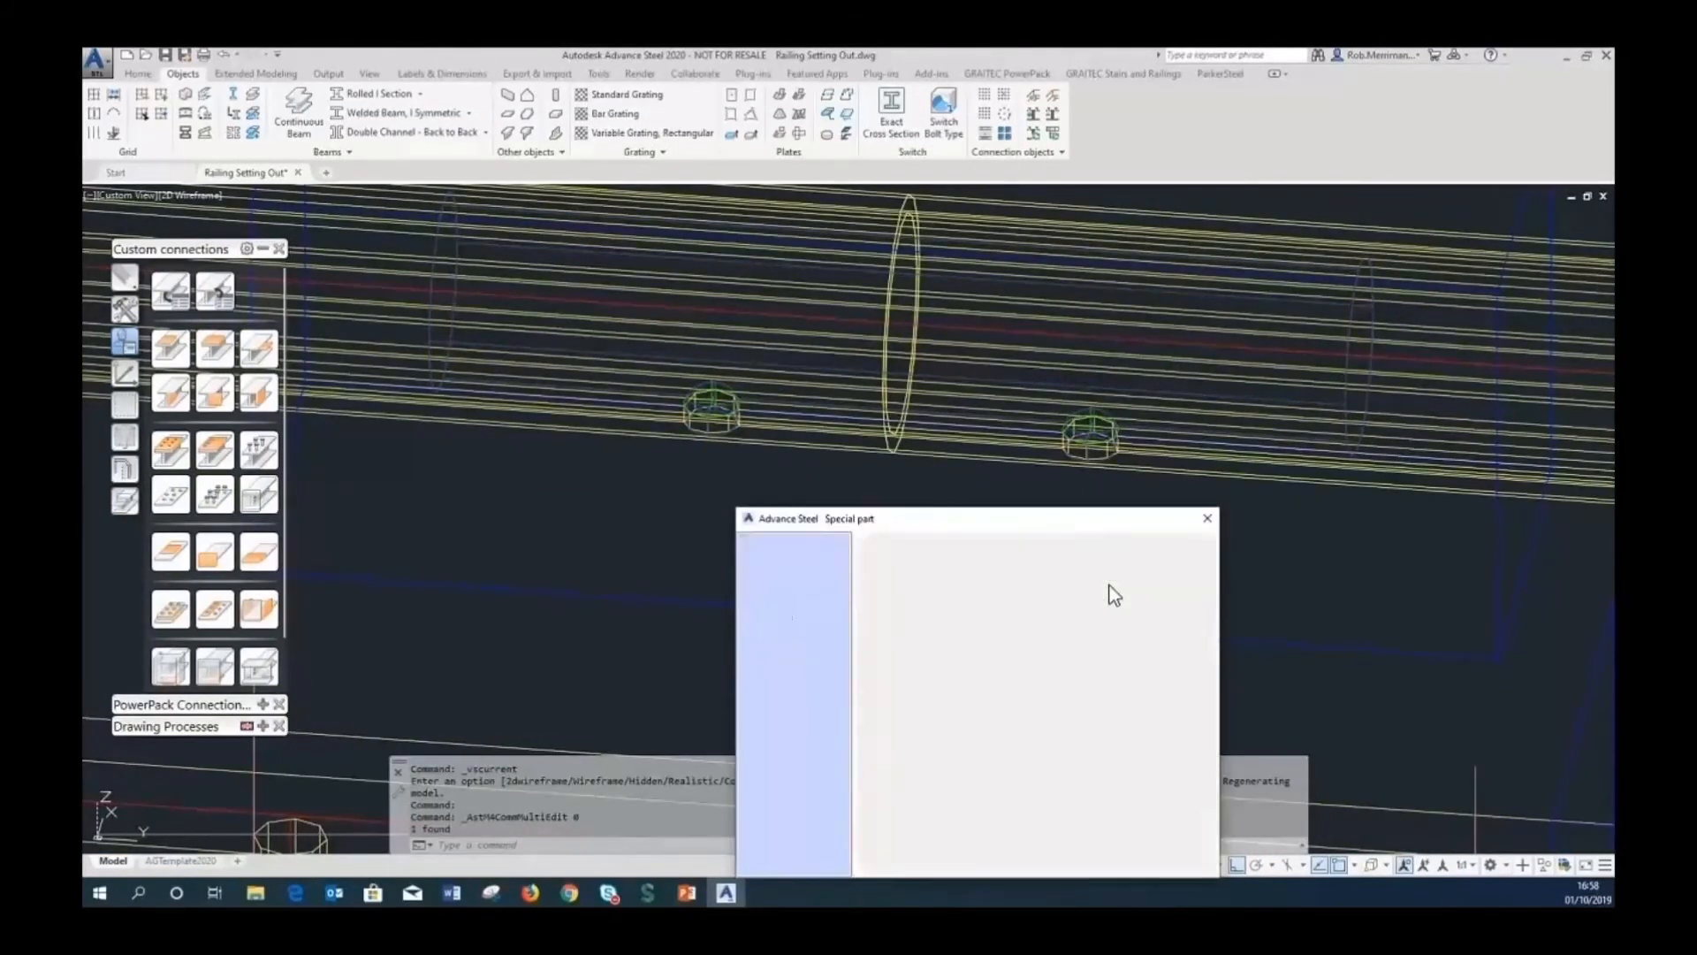
pyautogui.click(1208, 519)
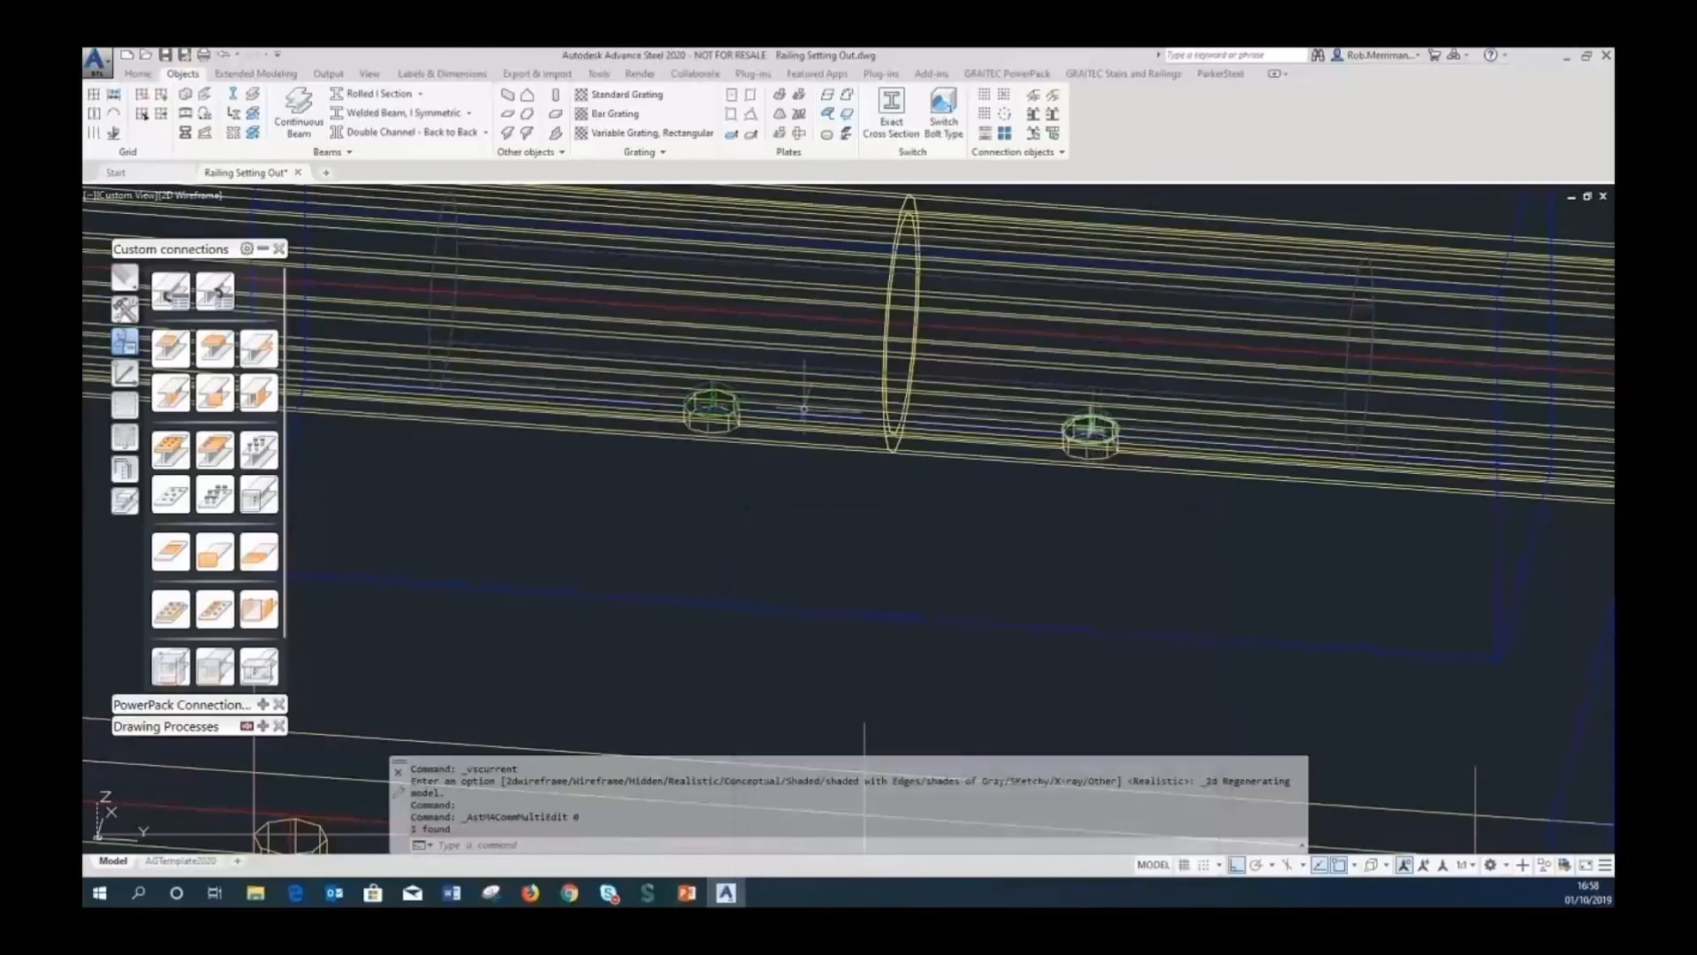
# Set the model view's visual style back to Realistic.
pyautogui.click(208, 193)
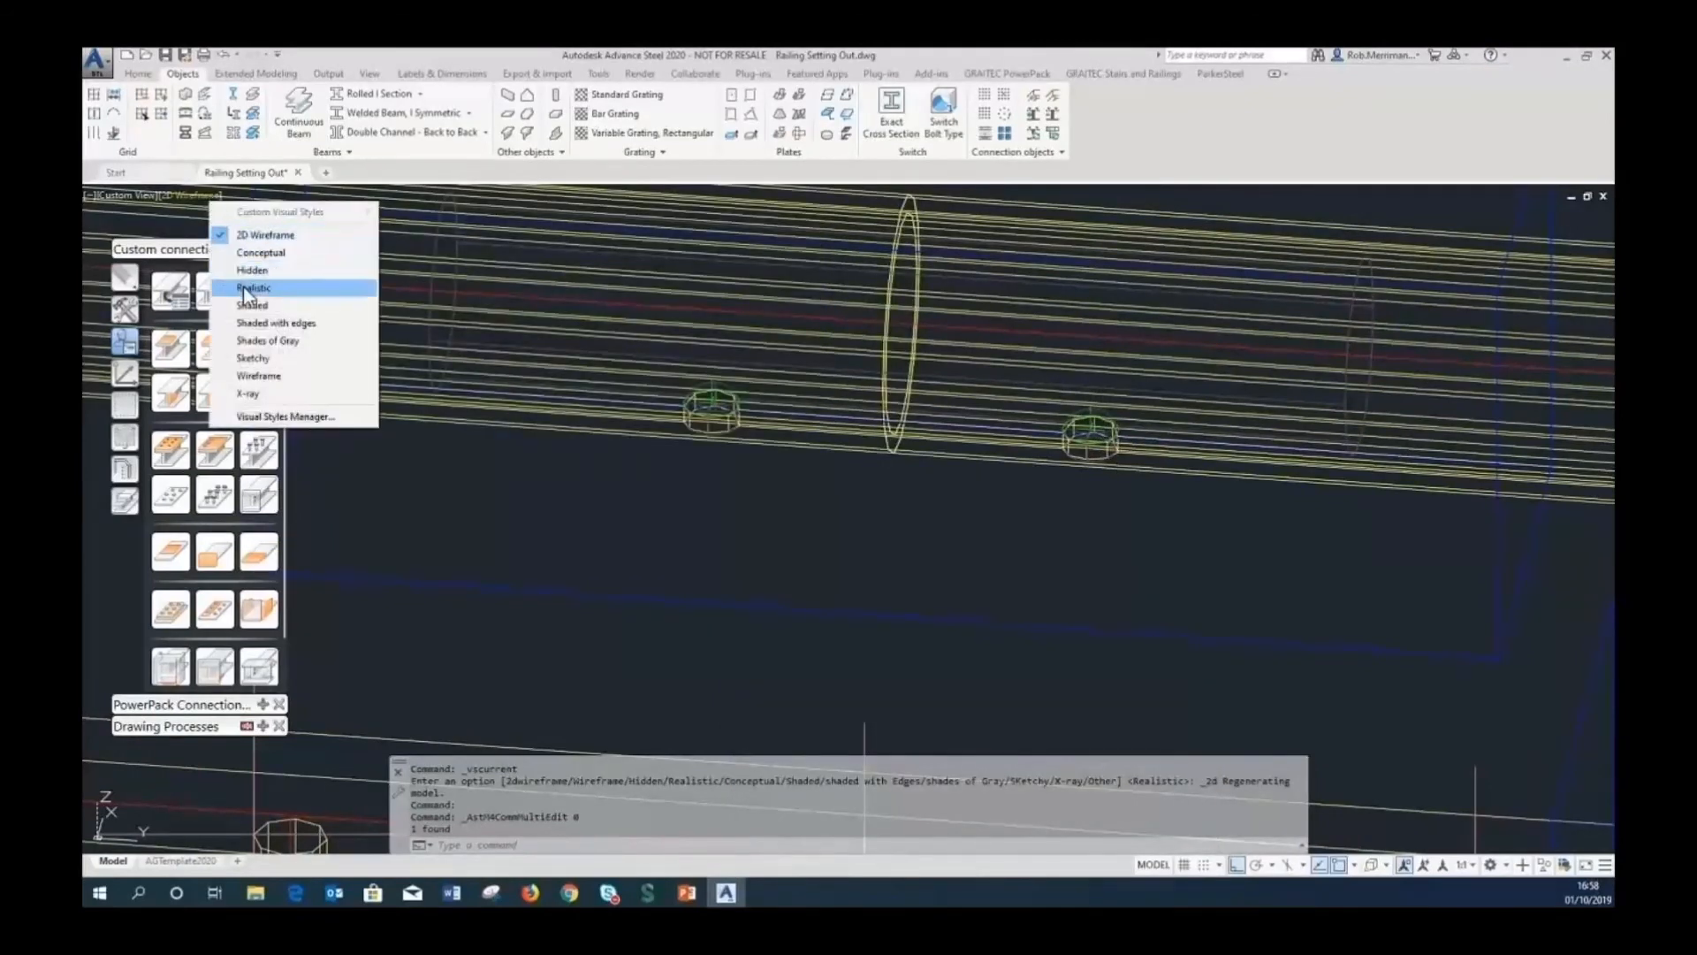
pyautogui.click(265, 288)
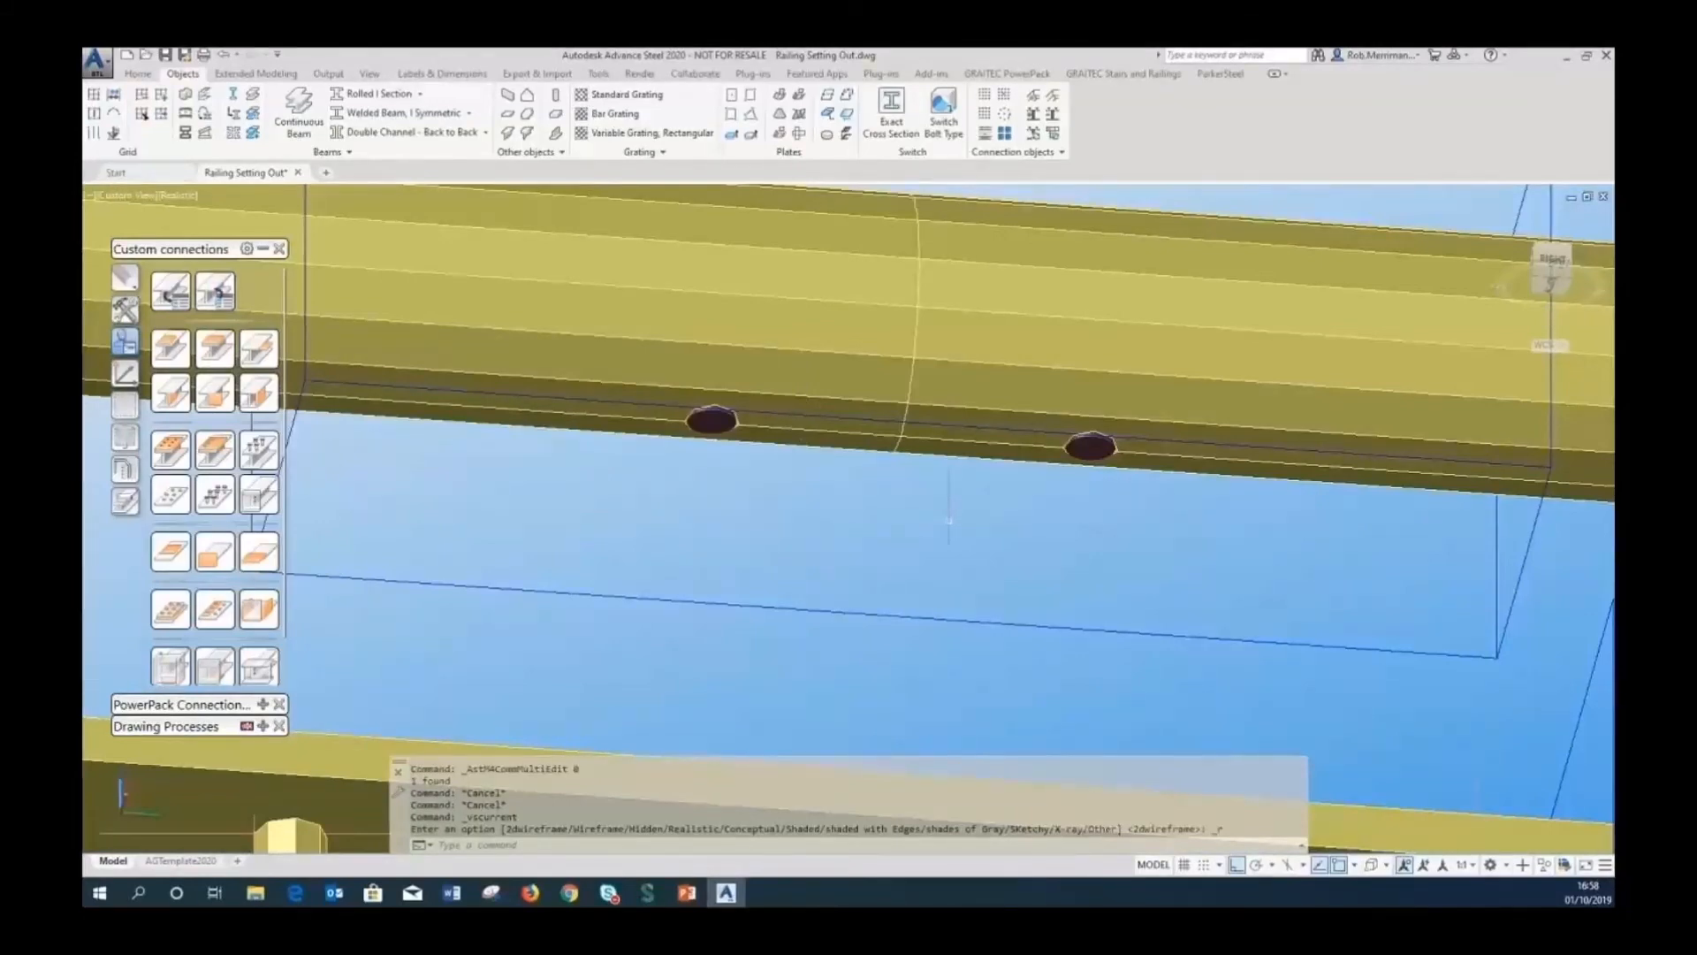
pyautogui.scroll(-3, 946, 495)
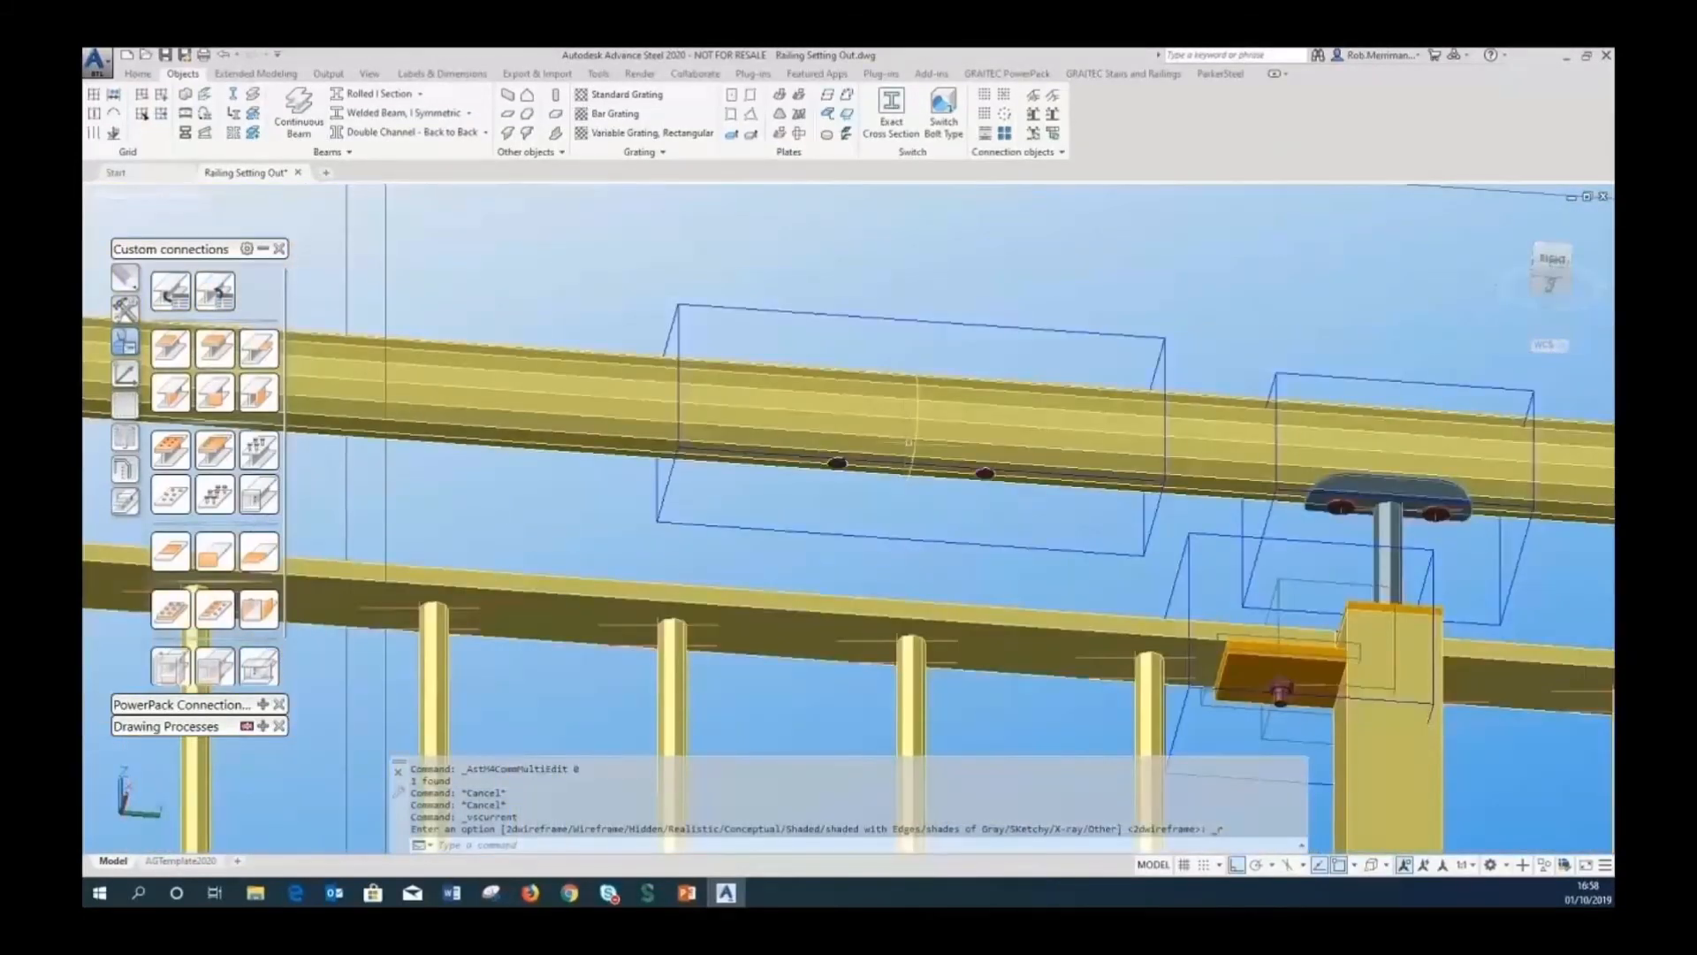
pyautogui.moveTo(909, 442)
pyautogui.keyDown('shift'); pyautogui.mouseDown(button='middle')
pyautogui.moveTo(936, 358)
pyautogui.moveTo(943, 407)
pyautogui.moveTo(920, 442)
pyautogui.moveTo(911, 424)
pyautogui.mouseUp(button='middle'); pyautogui.keyUp('shift')
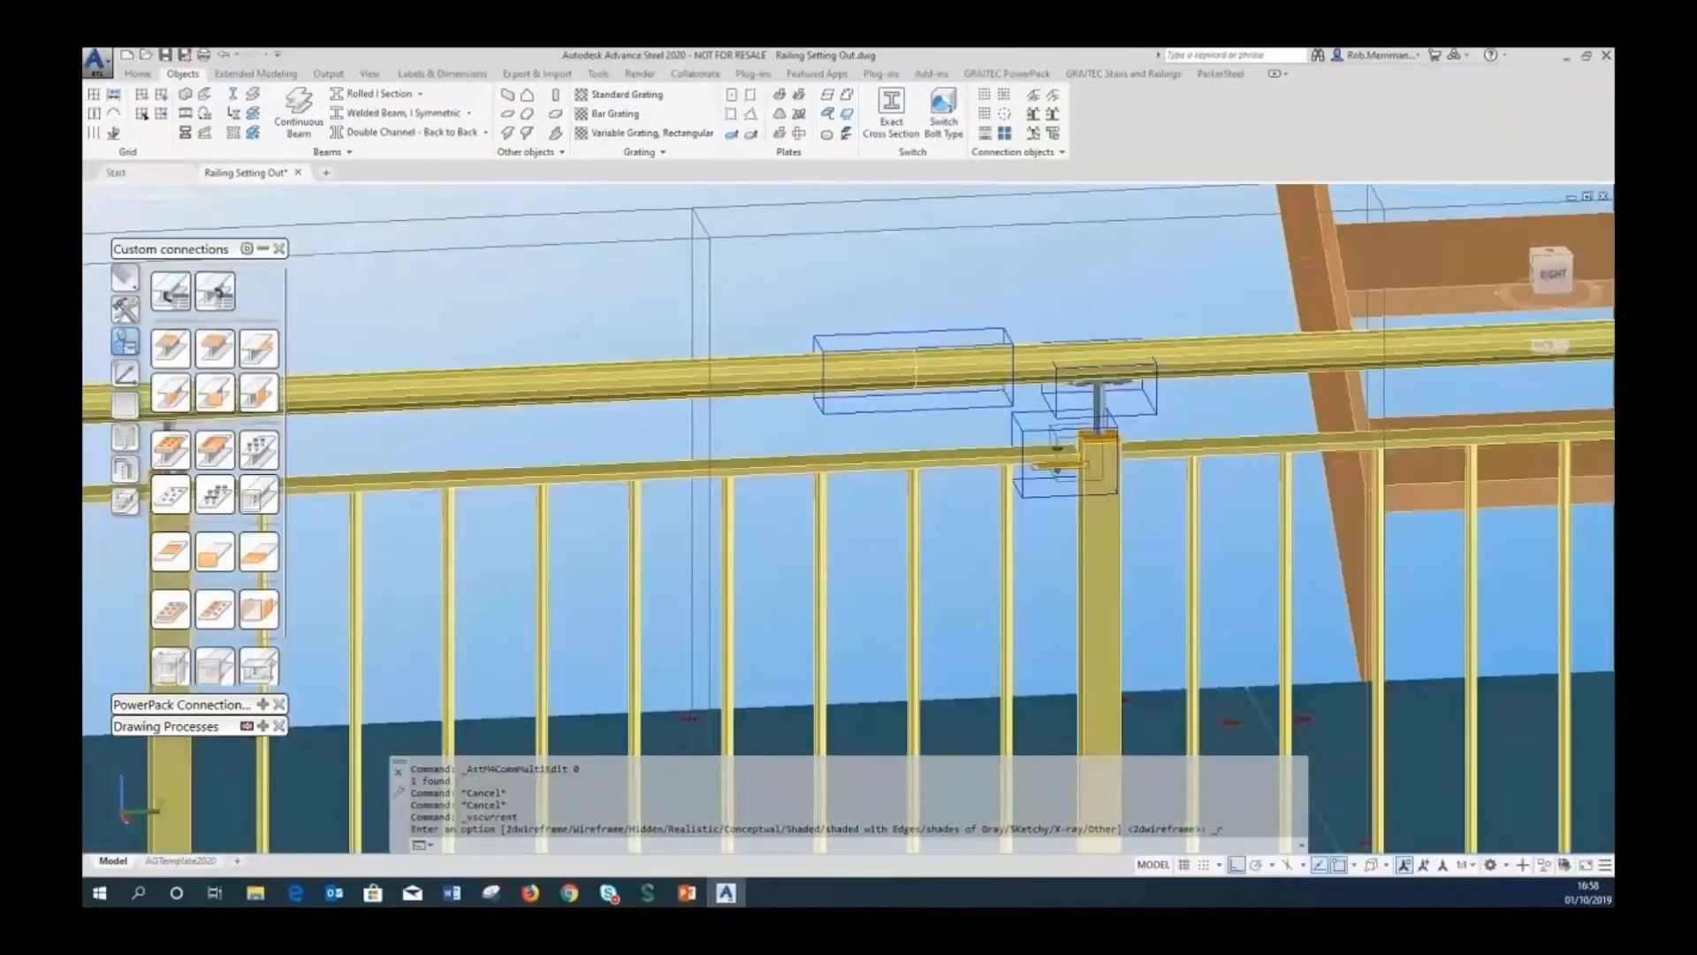
pyautogui.scroll(-3, 814, 358)
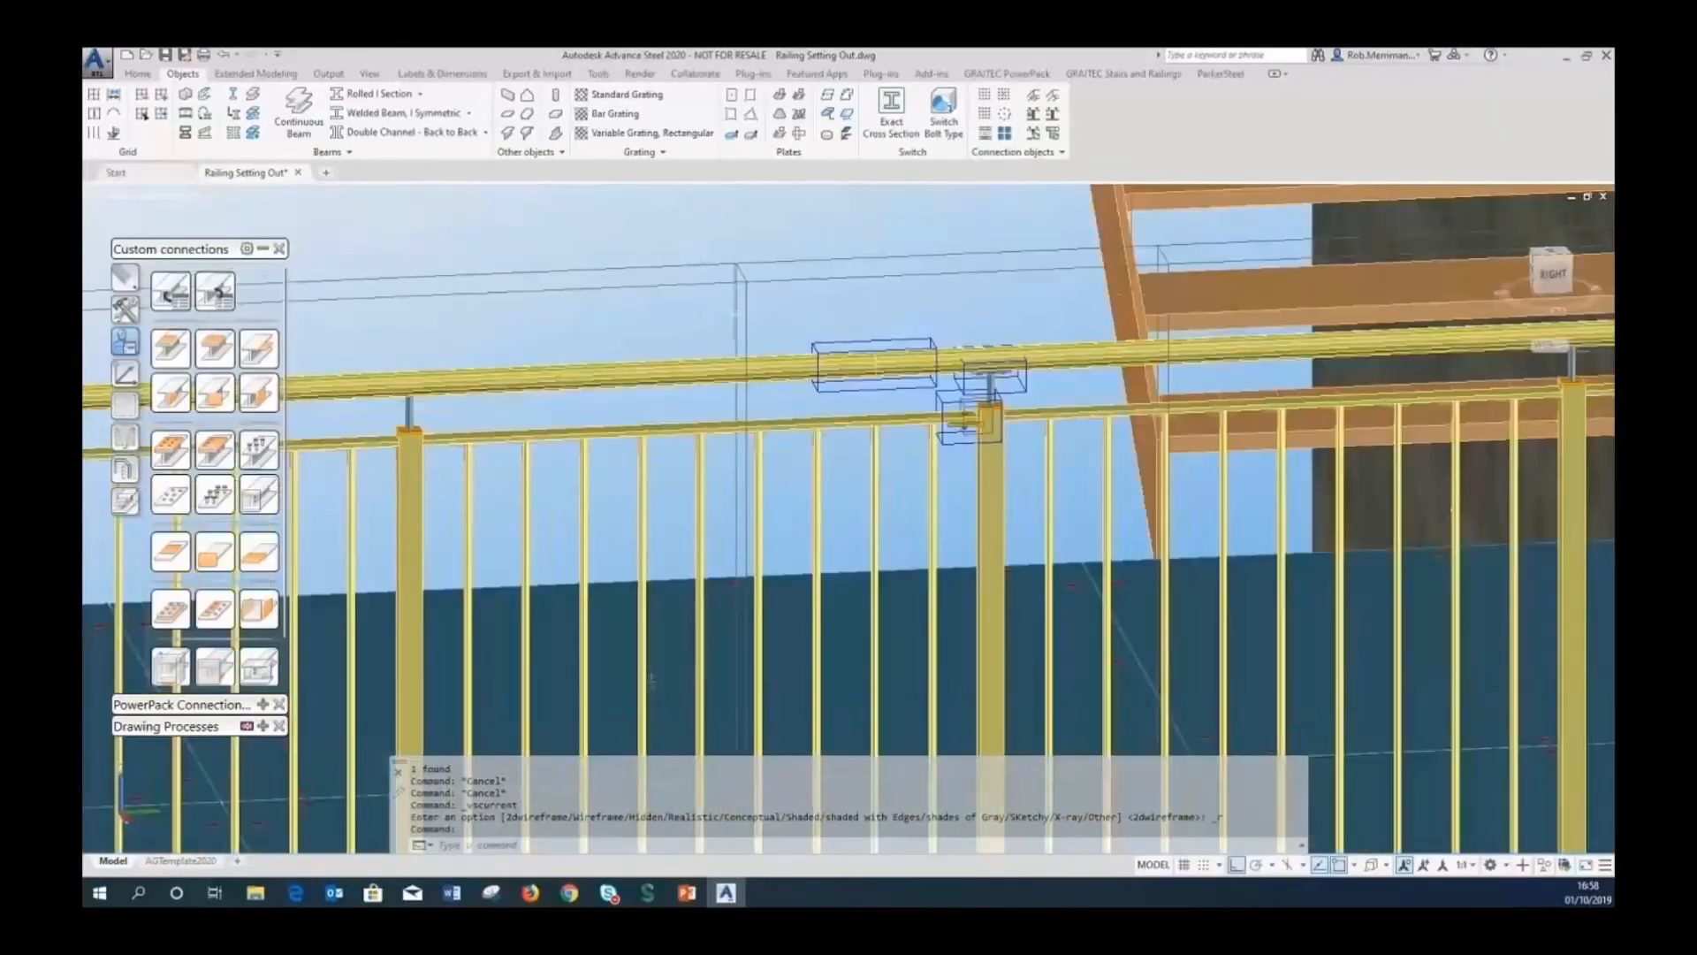
pyautogui.click(692, 285)
pyautogui.rightClick(691, 285)
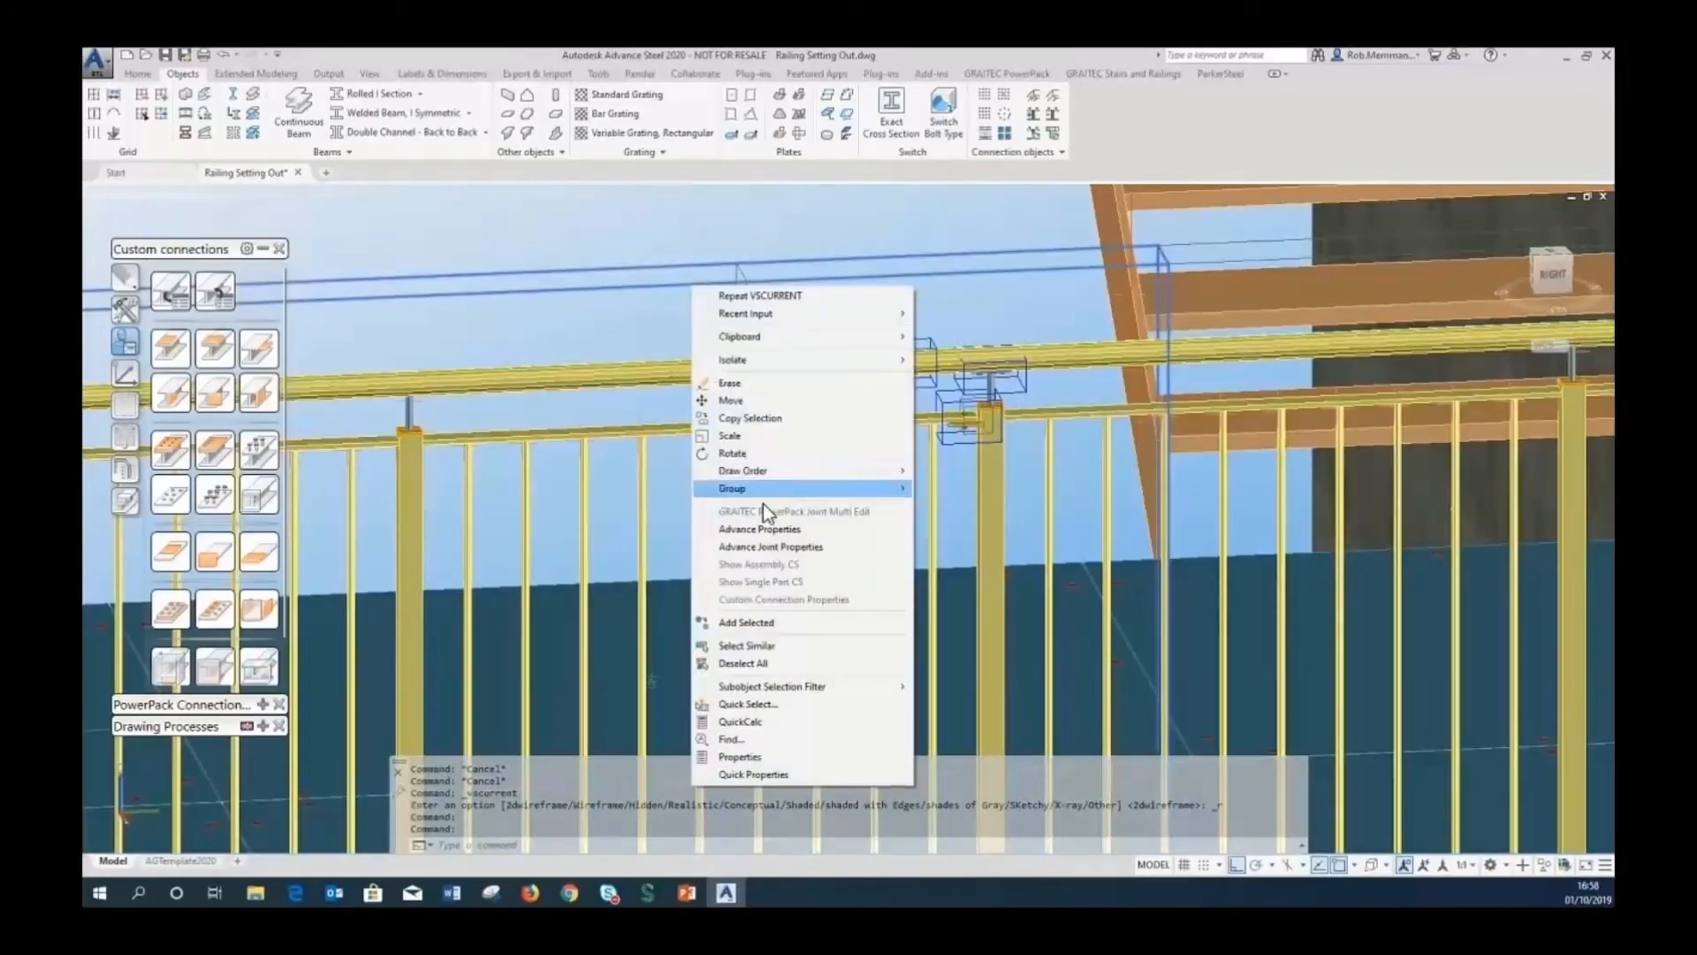
pyautogui.click(768, 547)
pyautogui.press('Escape')
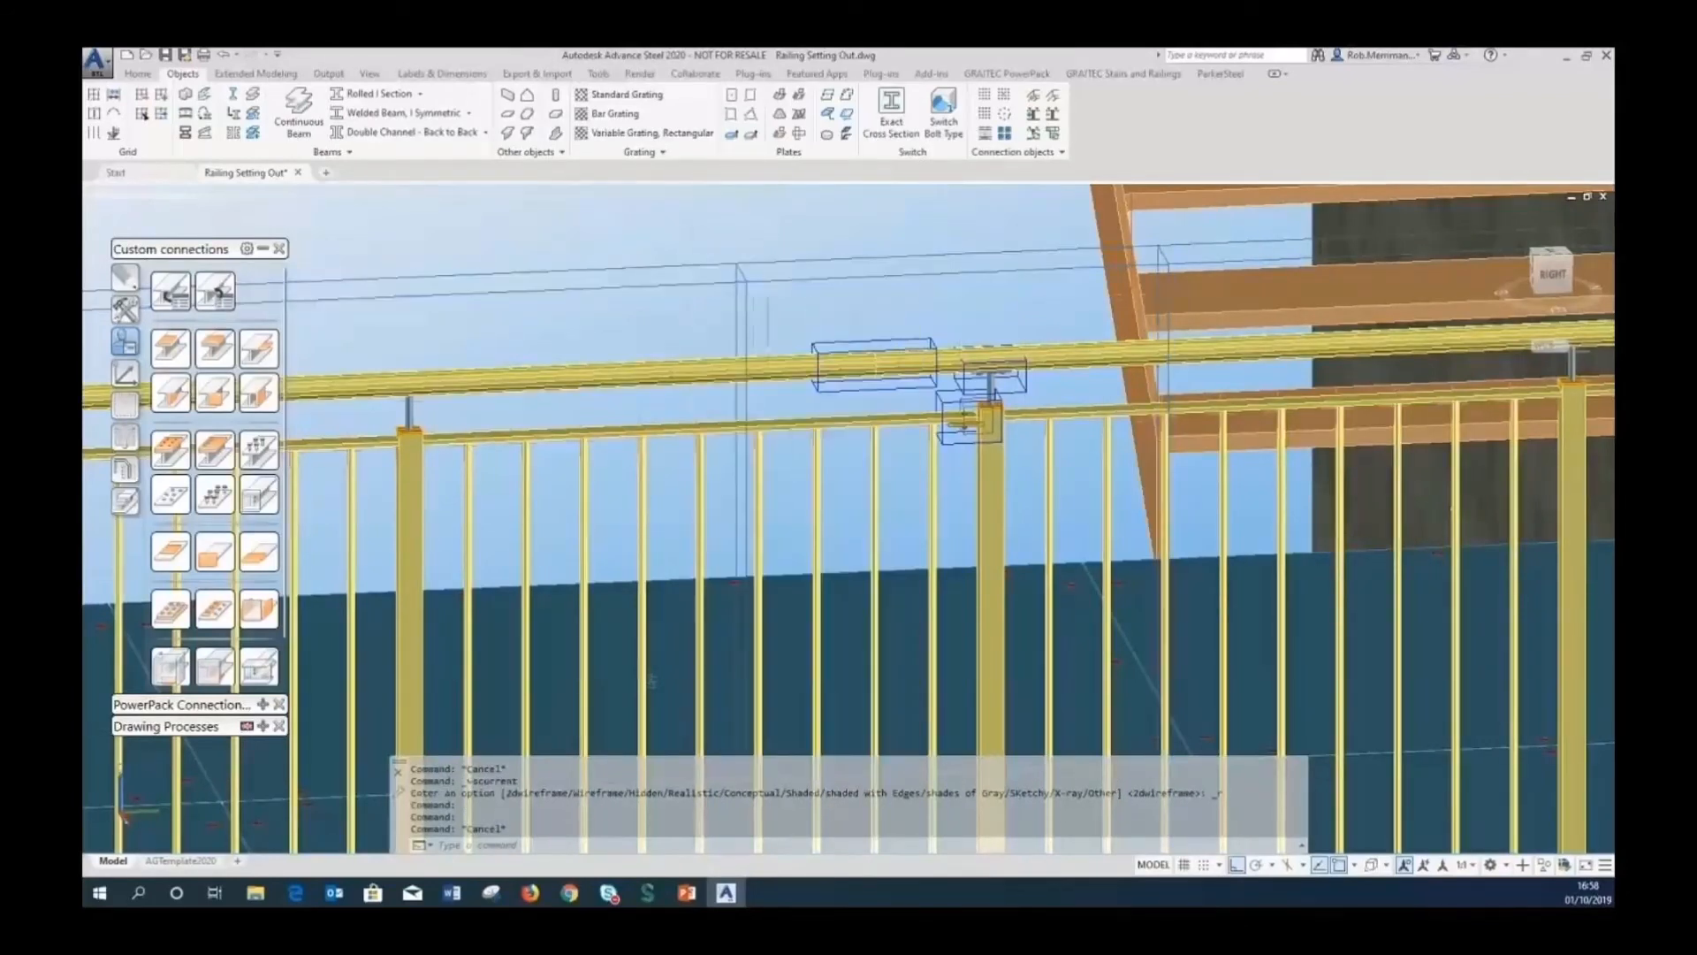